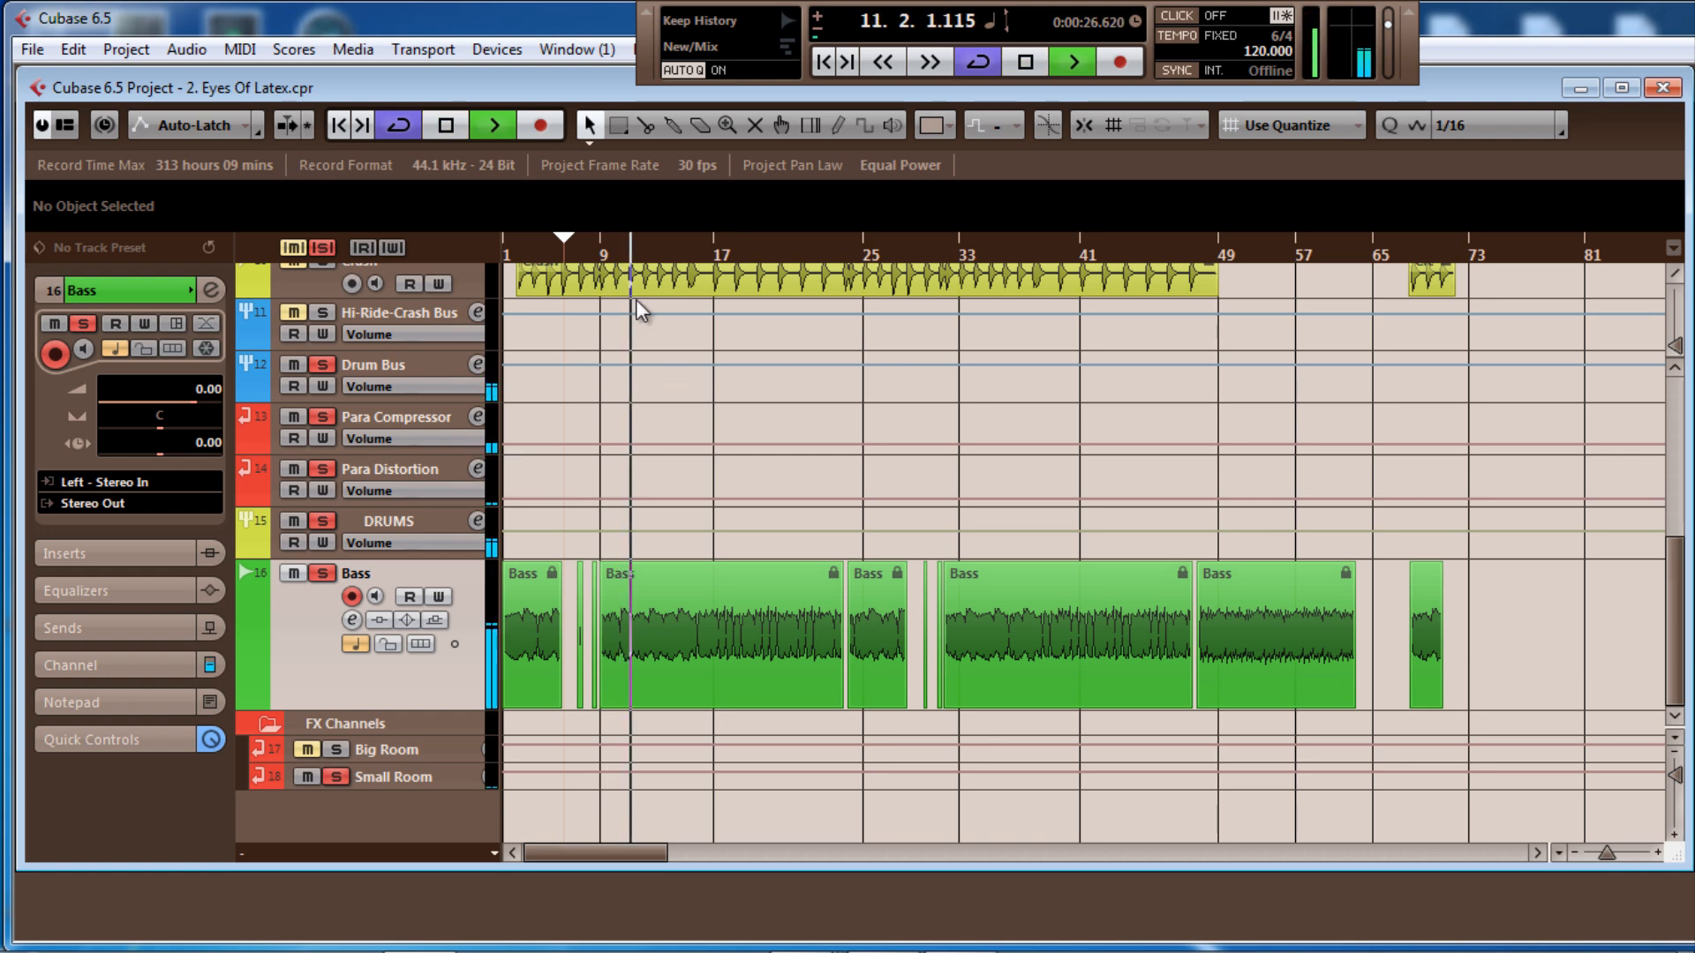
# Take the Kick track out of solo and return to the Bass track, leaving the Bass soloed
pyautogui.moveTo(1676, 569); pyautogui.dragTo(1674, 375)
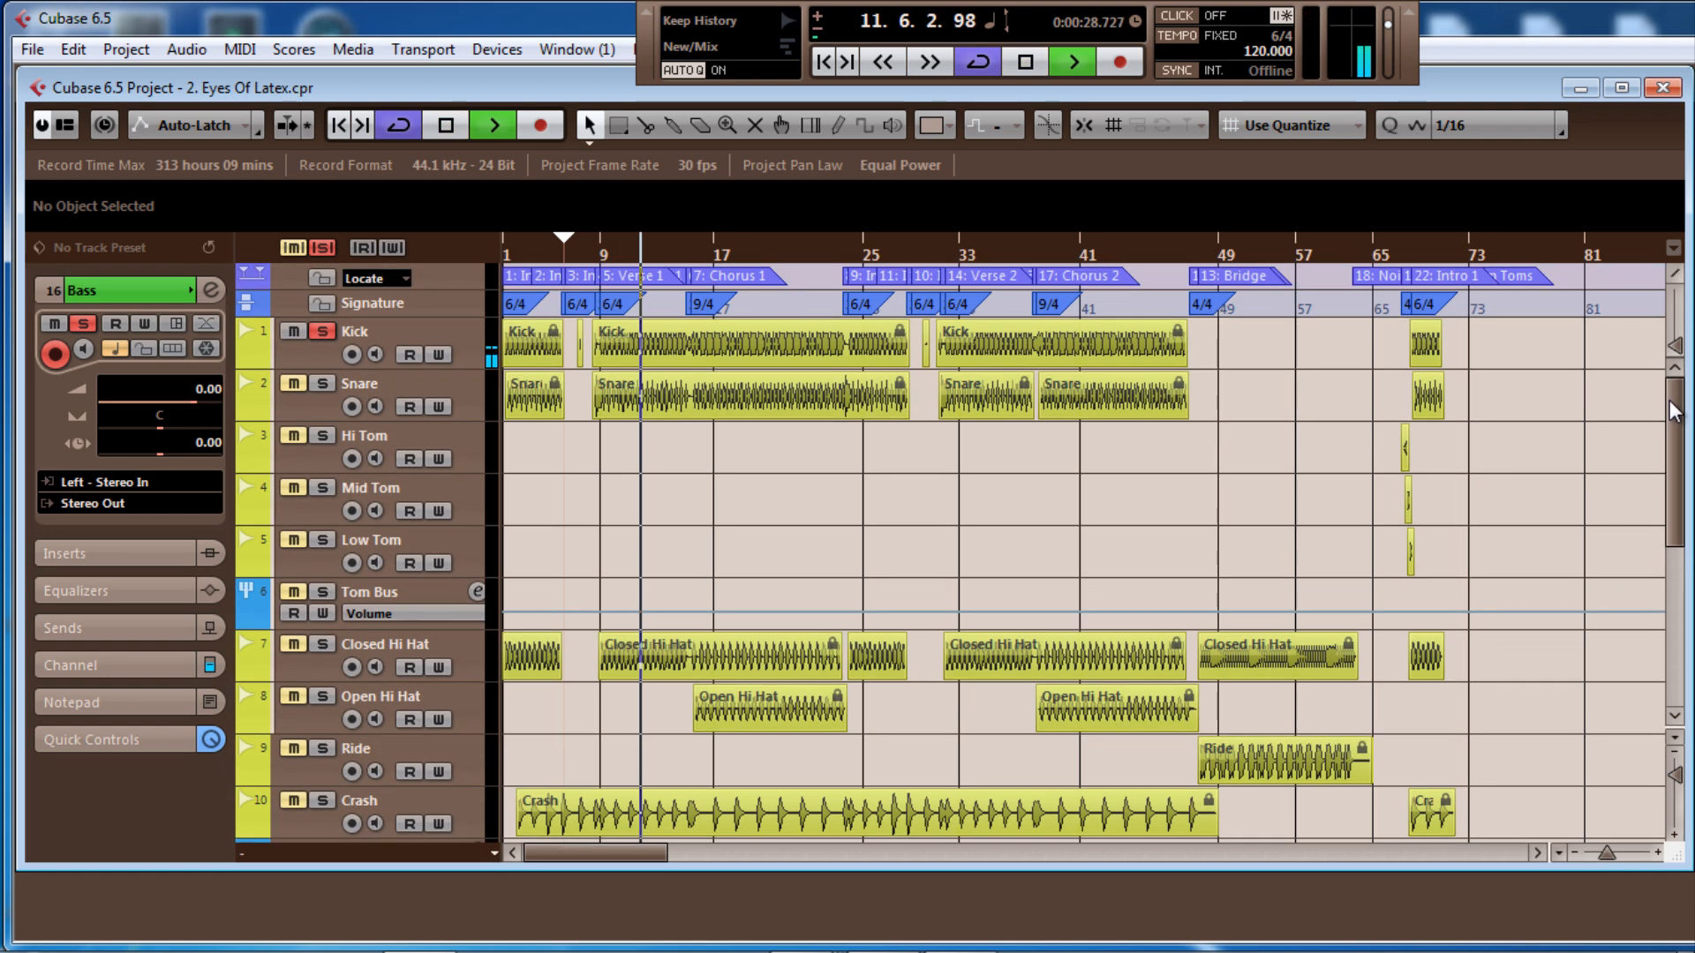
pyautogui.click(324, 333)
pyautogui.scroll(-8, 686, 460)
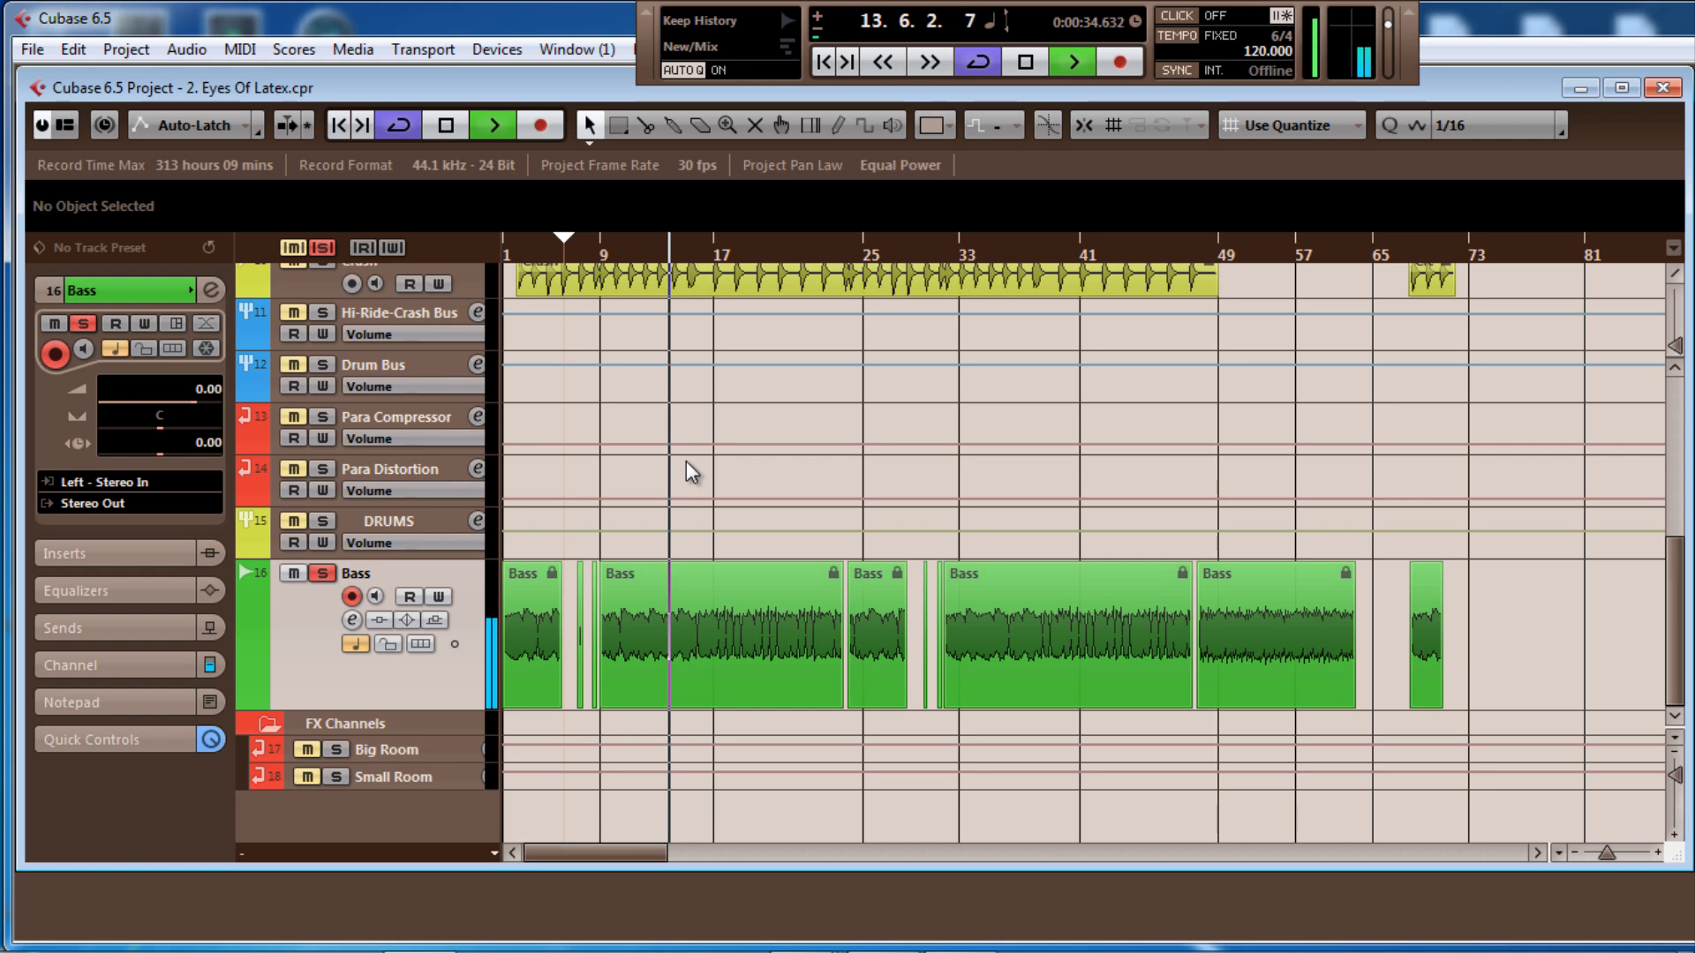
# Listen to the soloed Bass track from bar 9, around bar 25 and again from just after bar 24
pyautogui.moveTo(600, 256); pyautogui.dragTo(606, 285)
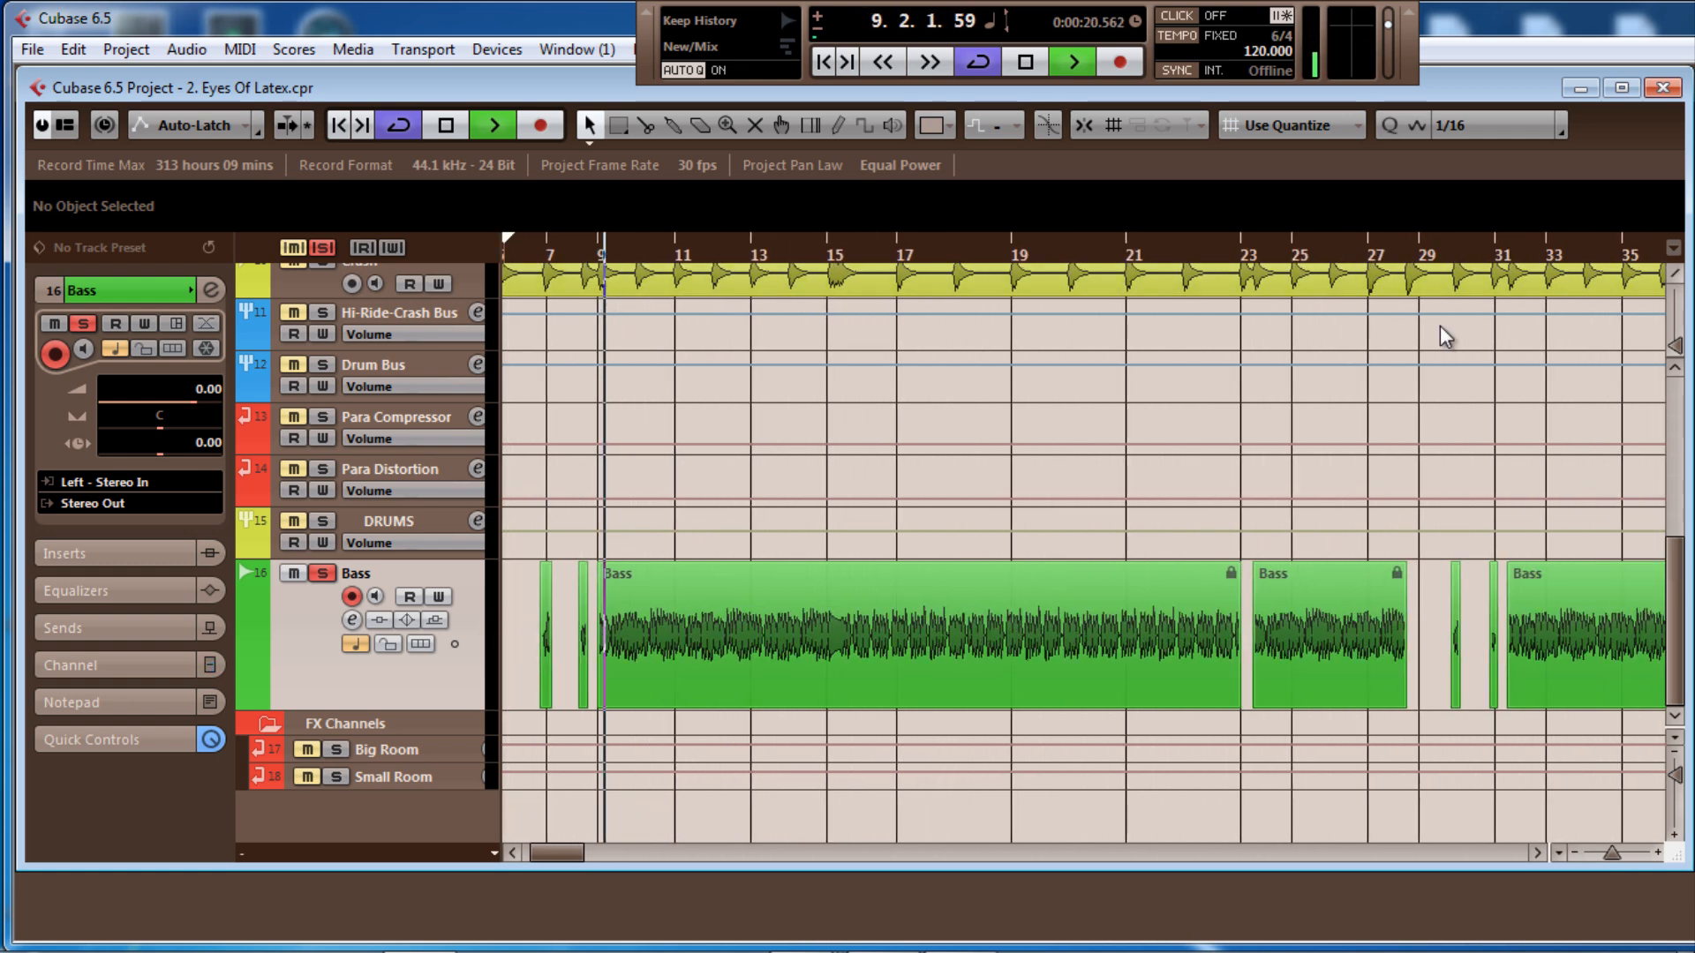
pyautogui.moveTo(1251, 255); pyautogui.dragTo(1241, 348)
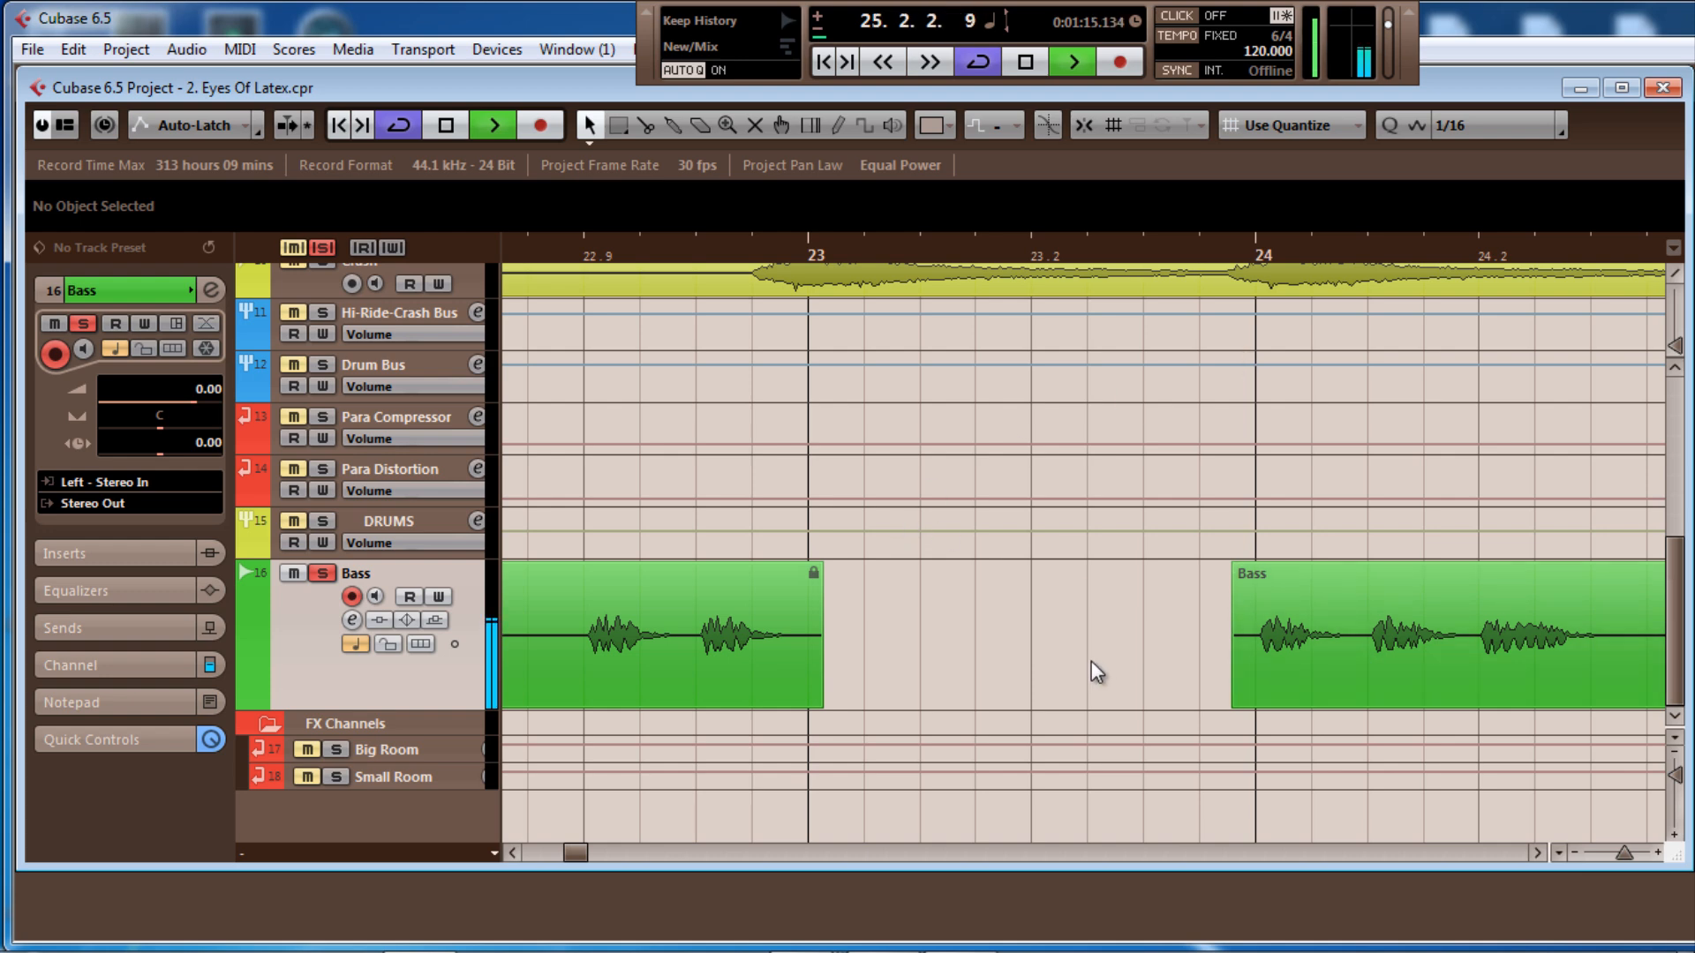
pyautogui.moveTo(1628, 855); pyautogui.dragTo(1619, 855)
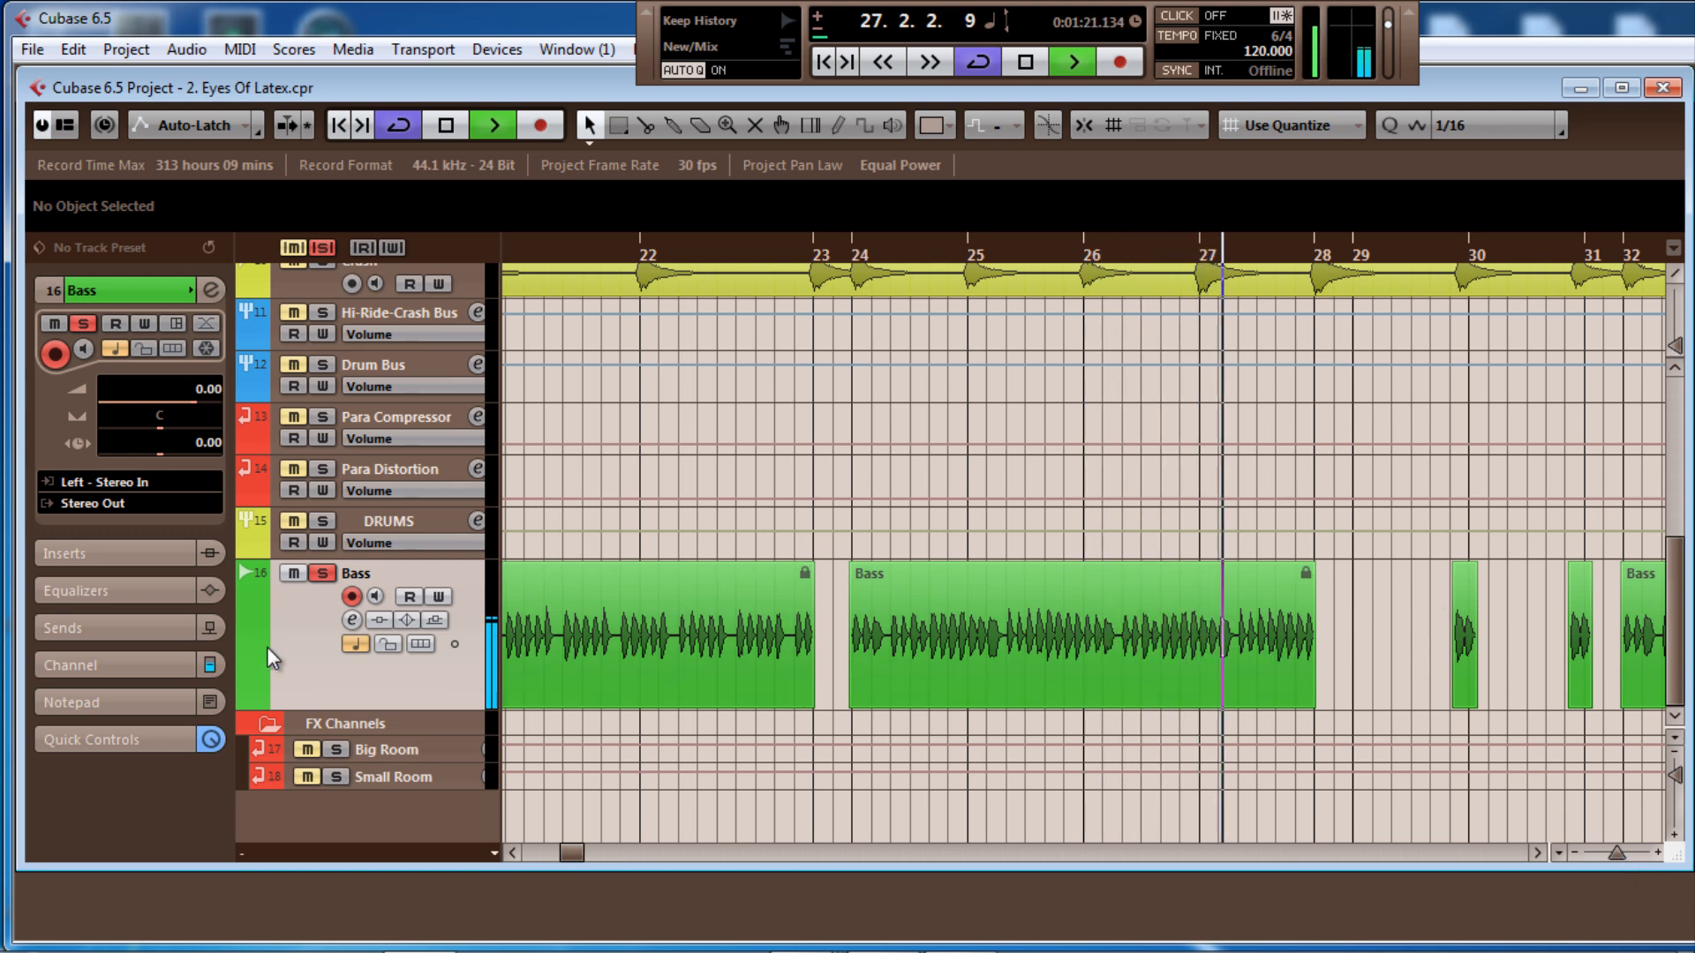
pyautogui.press('space')
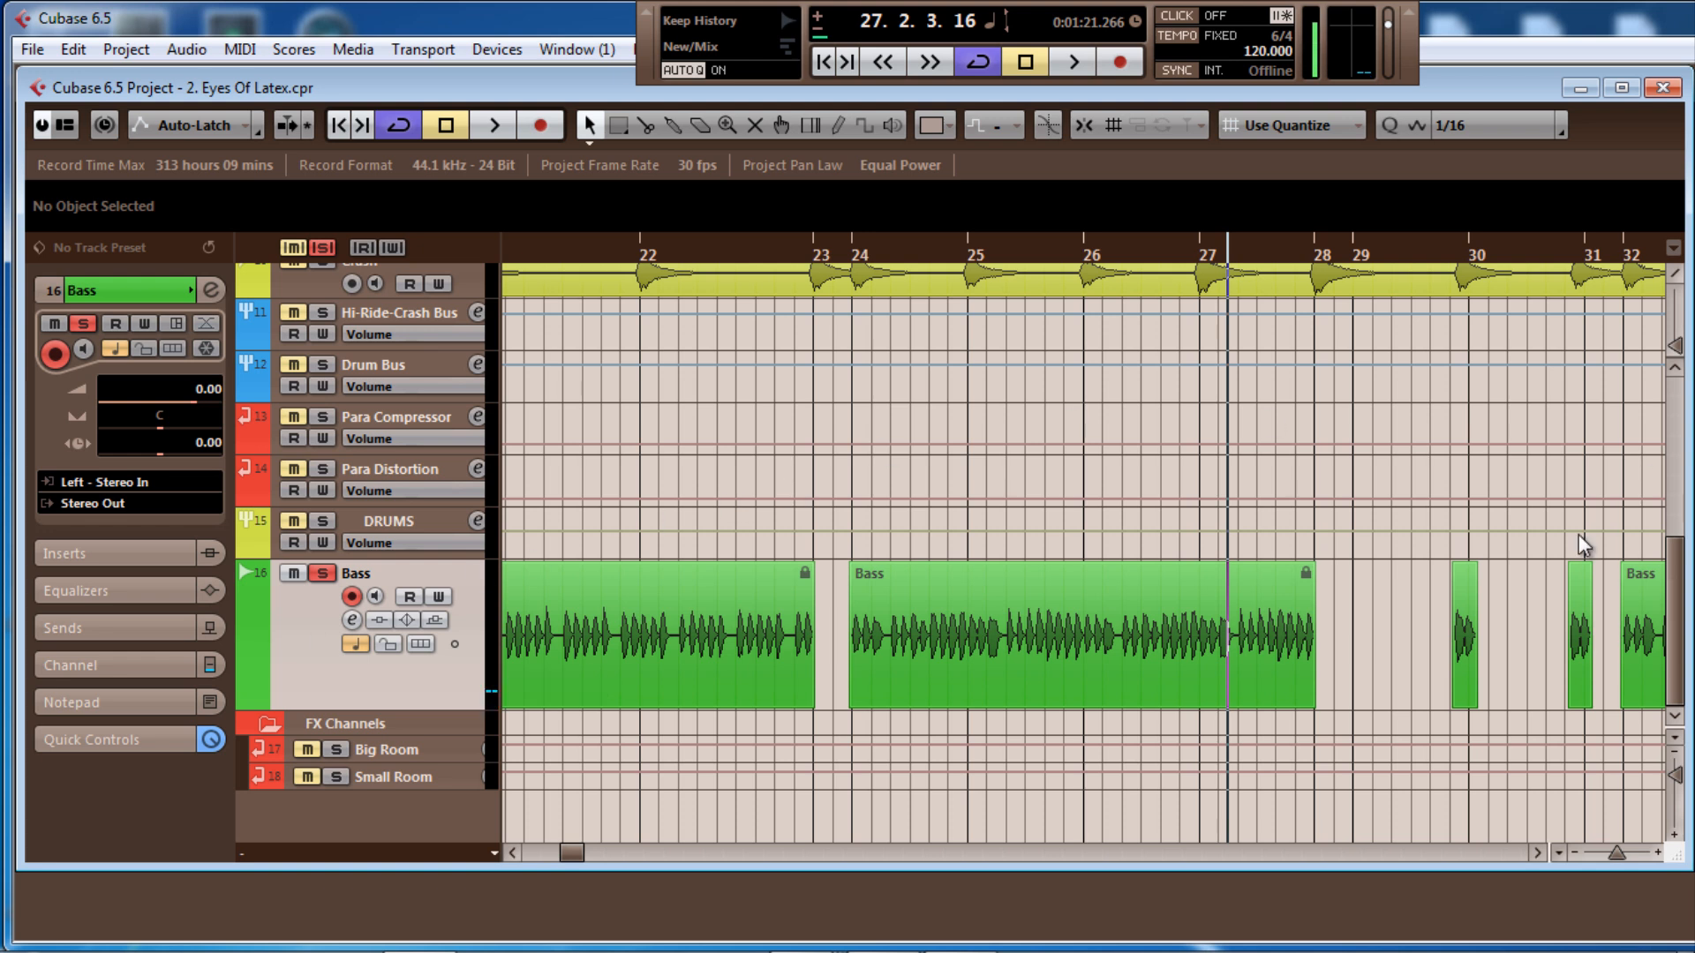
pyautogui.click(890, 251)
pyautogui.press('space')
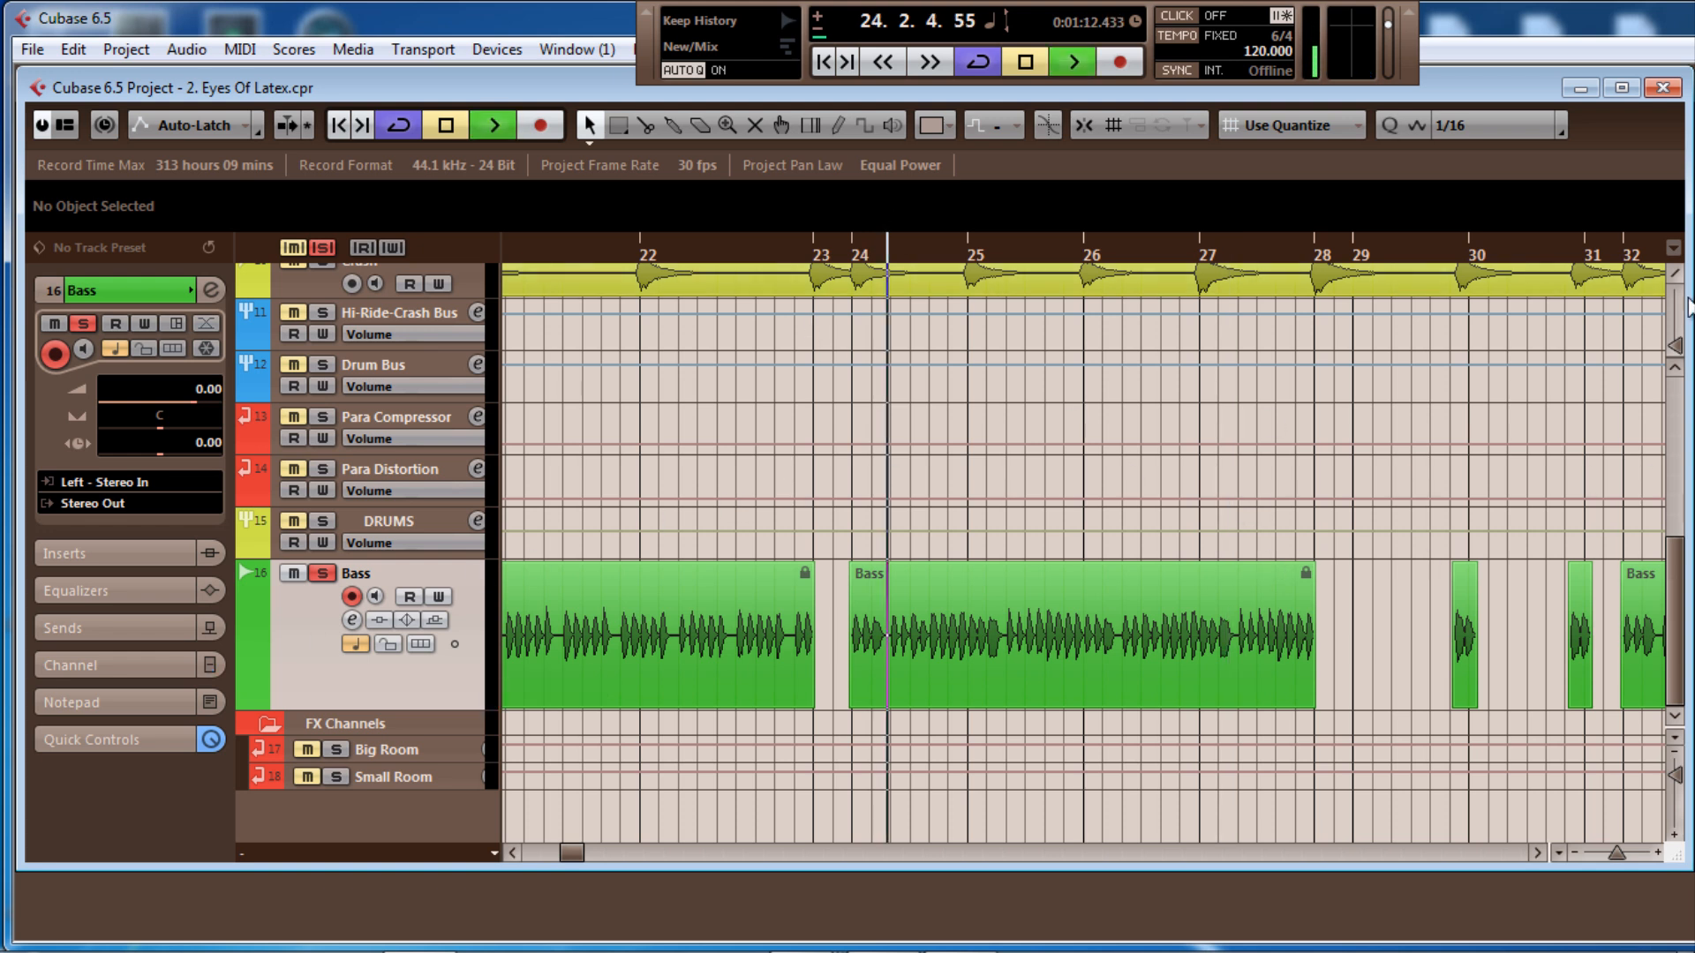
# Check the bass's balance and correlation in the MAAT 2BusControlMini on Stereo Out, switch the plug-in off and move its window away
pyautogui.moveTo(1693, 278); pyautogui.dragTo(1153, 275)
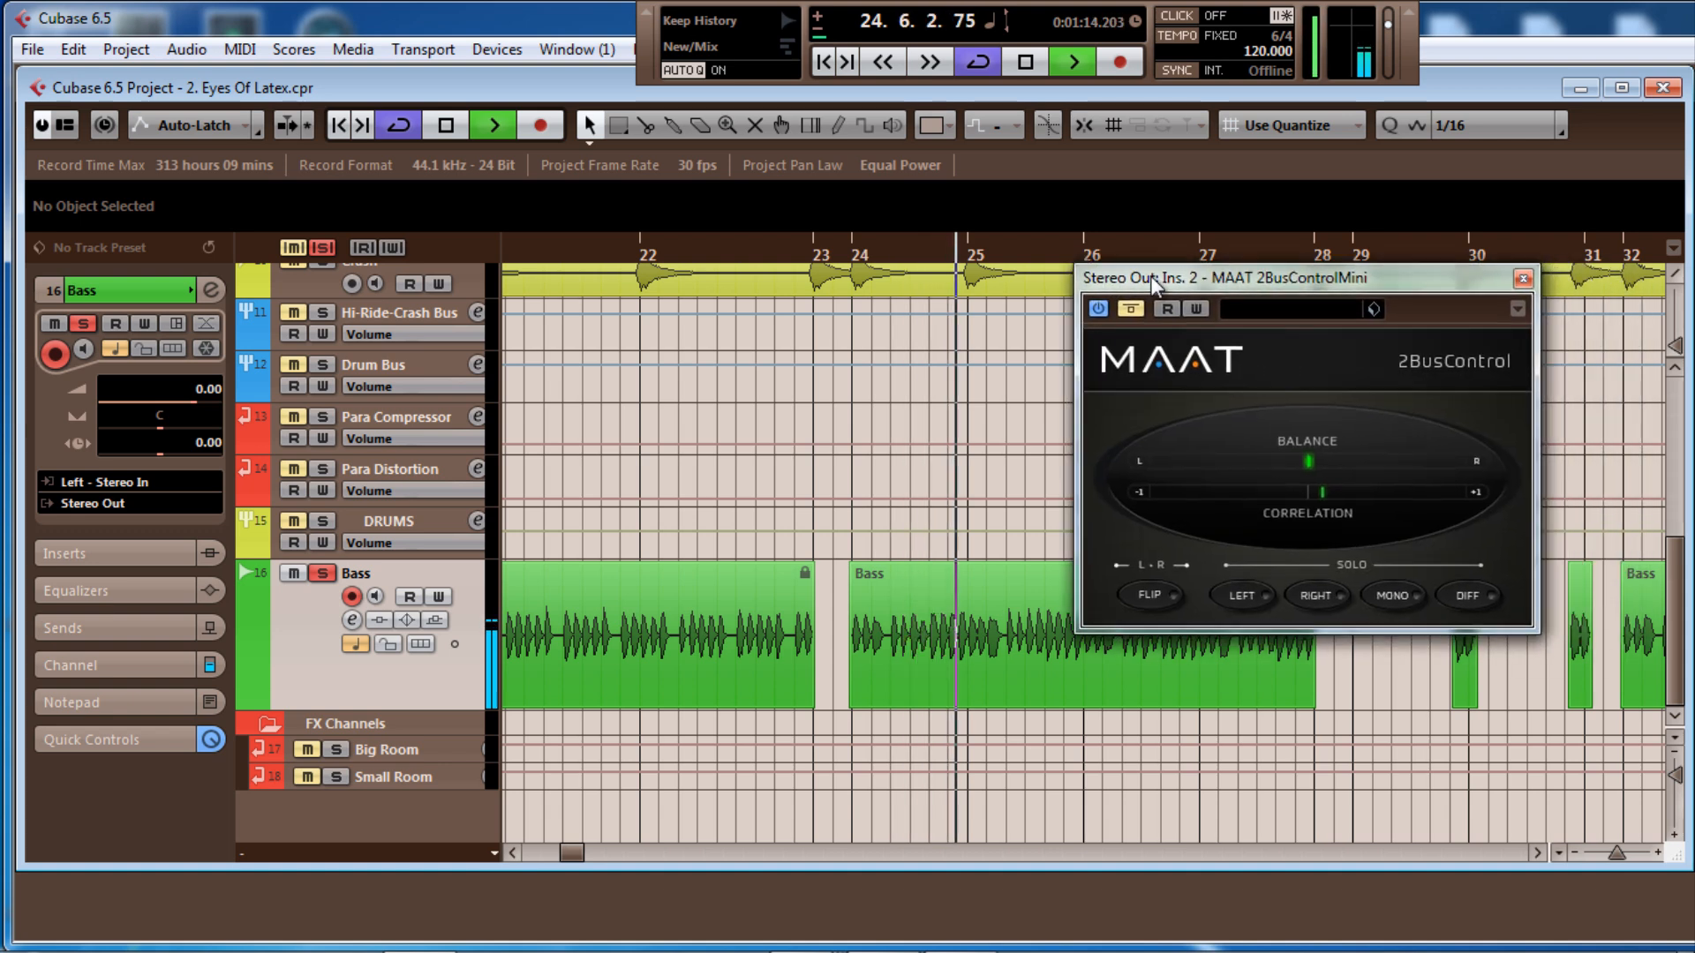
pyautogui.click(1134, 310)
pyautogui.moveTo(1305, 278); pyautogui.dragTo(1272, 219)
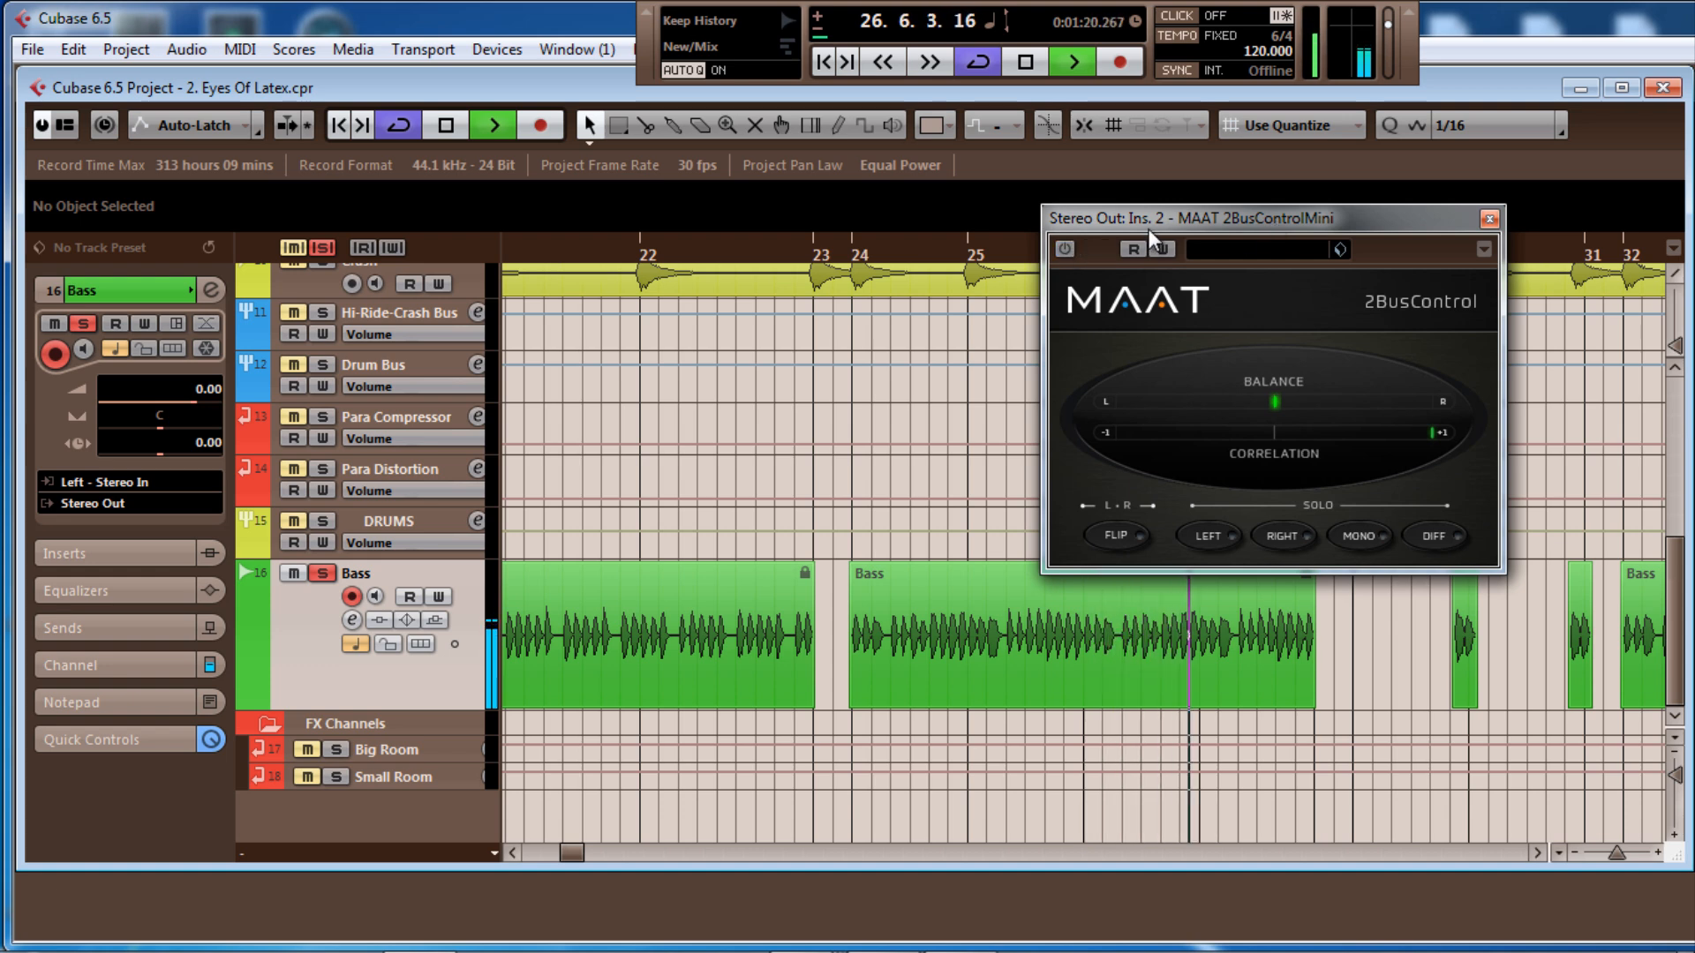
pyautogui.moveTo(1149, 226); pyautogui.dragTo(1693, 228)
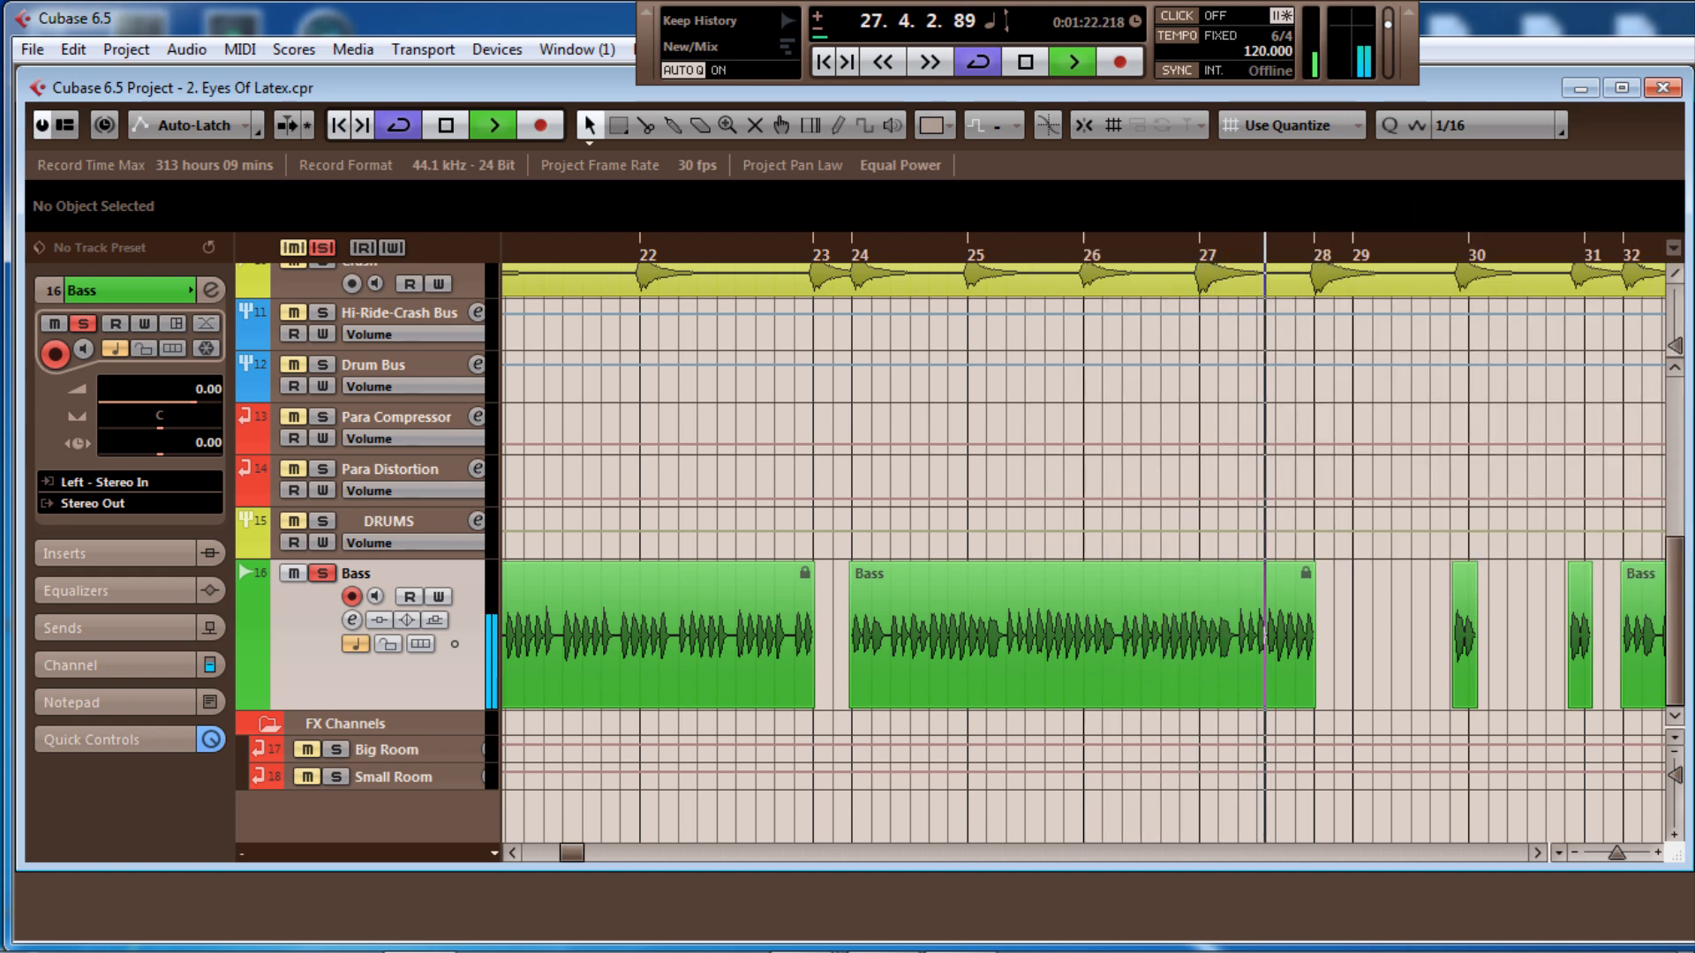
# Switch on StereoToolV3 on Stereo Out, replay the bass from just before bar 22 to inspect its stereo image, and move the plug-in window away
pyautogui.moveTo(1693, 67); pyautogui.dragTo(979, 61)
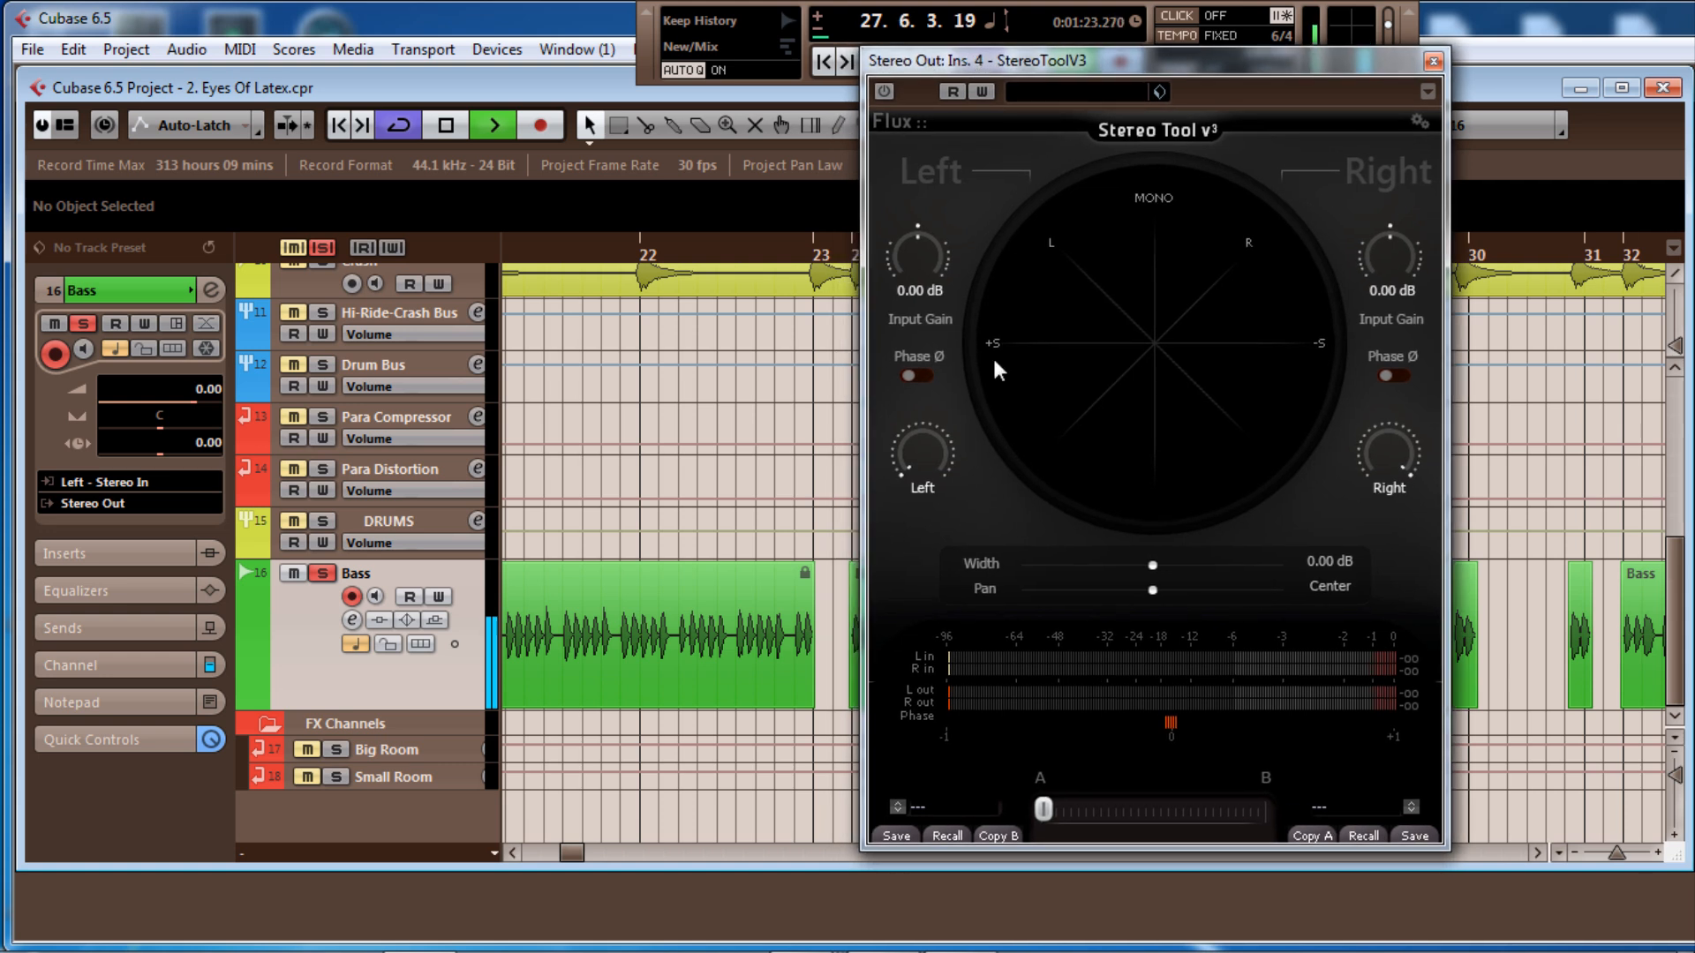
pyautogui.click(883, 91)
pyautogui.click(617, 250)
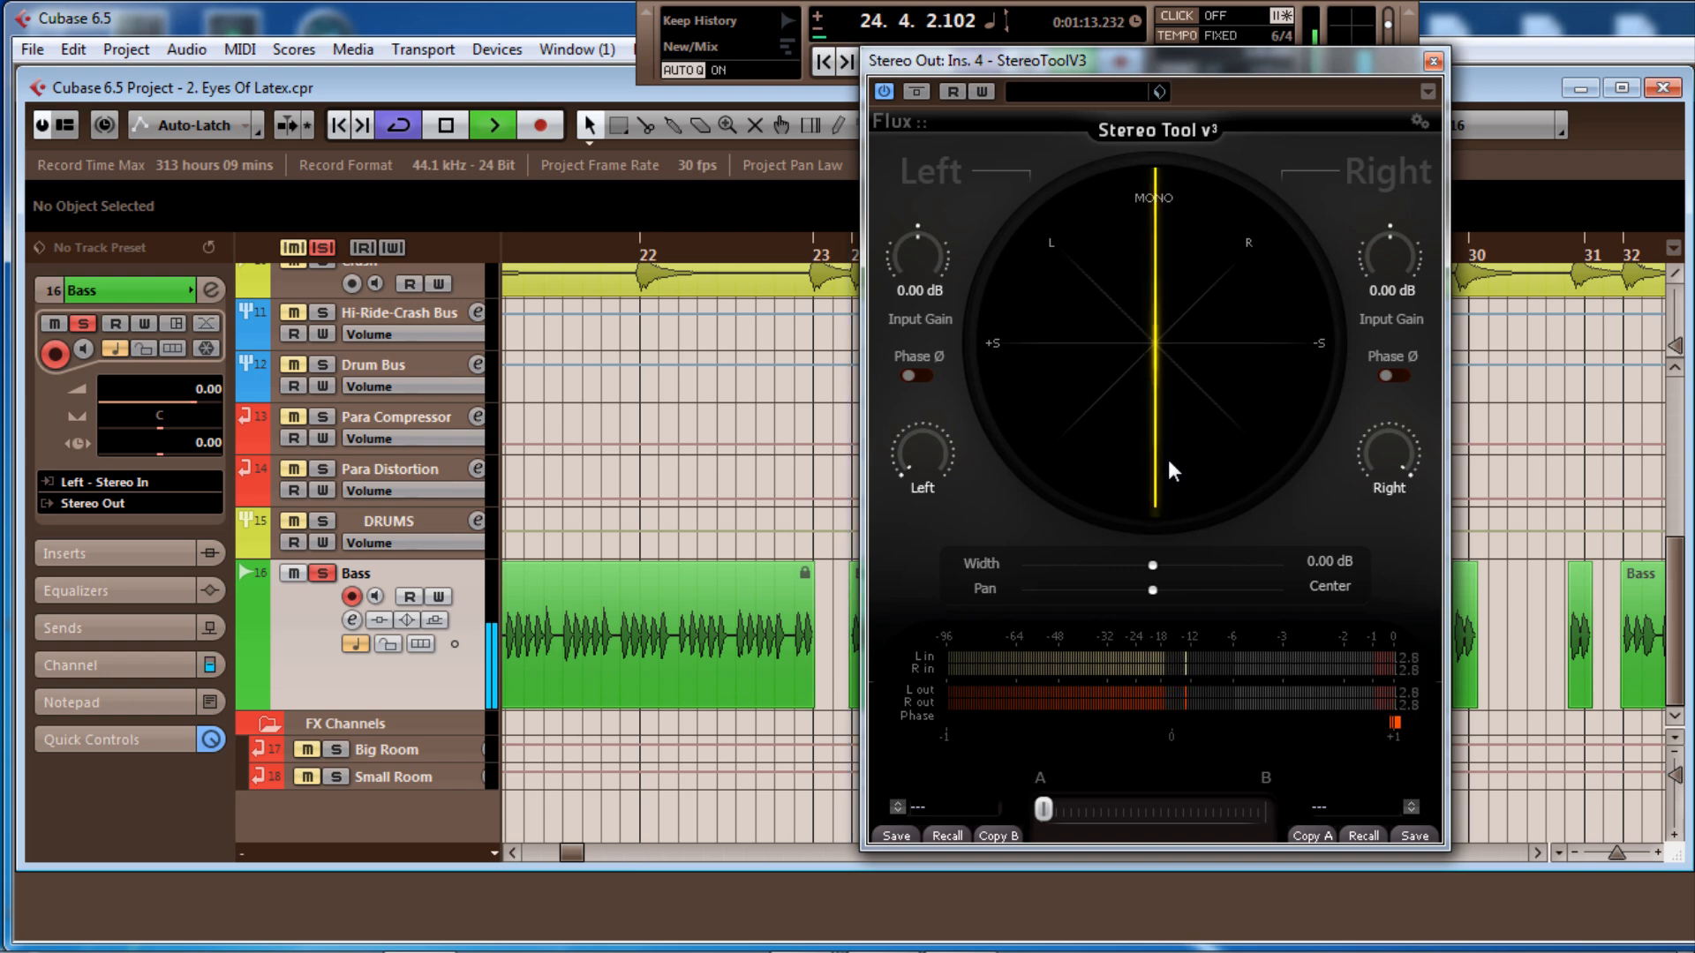
pyautogui.moveTo(1195, 63); pyautogui.dragTo(1694, 35)
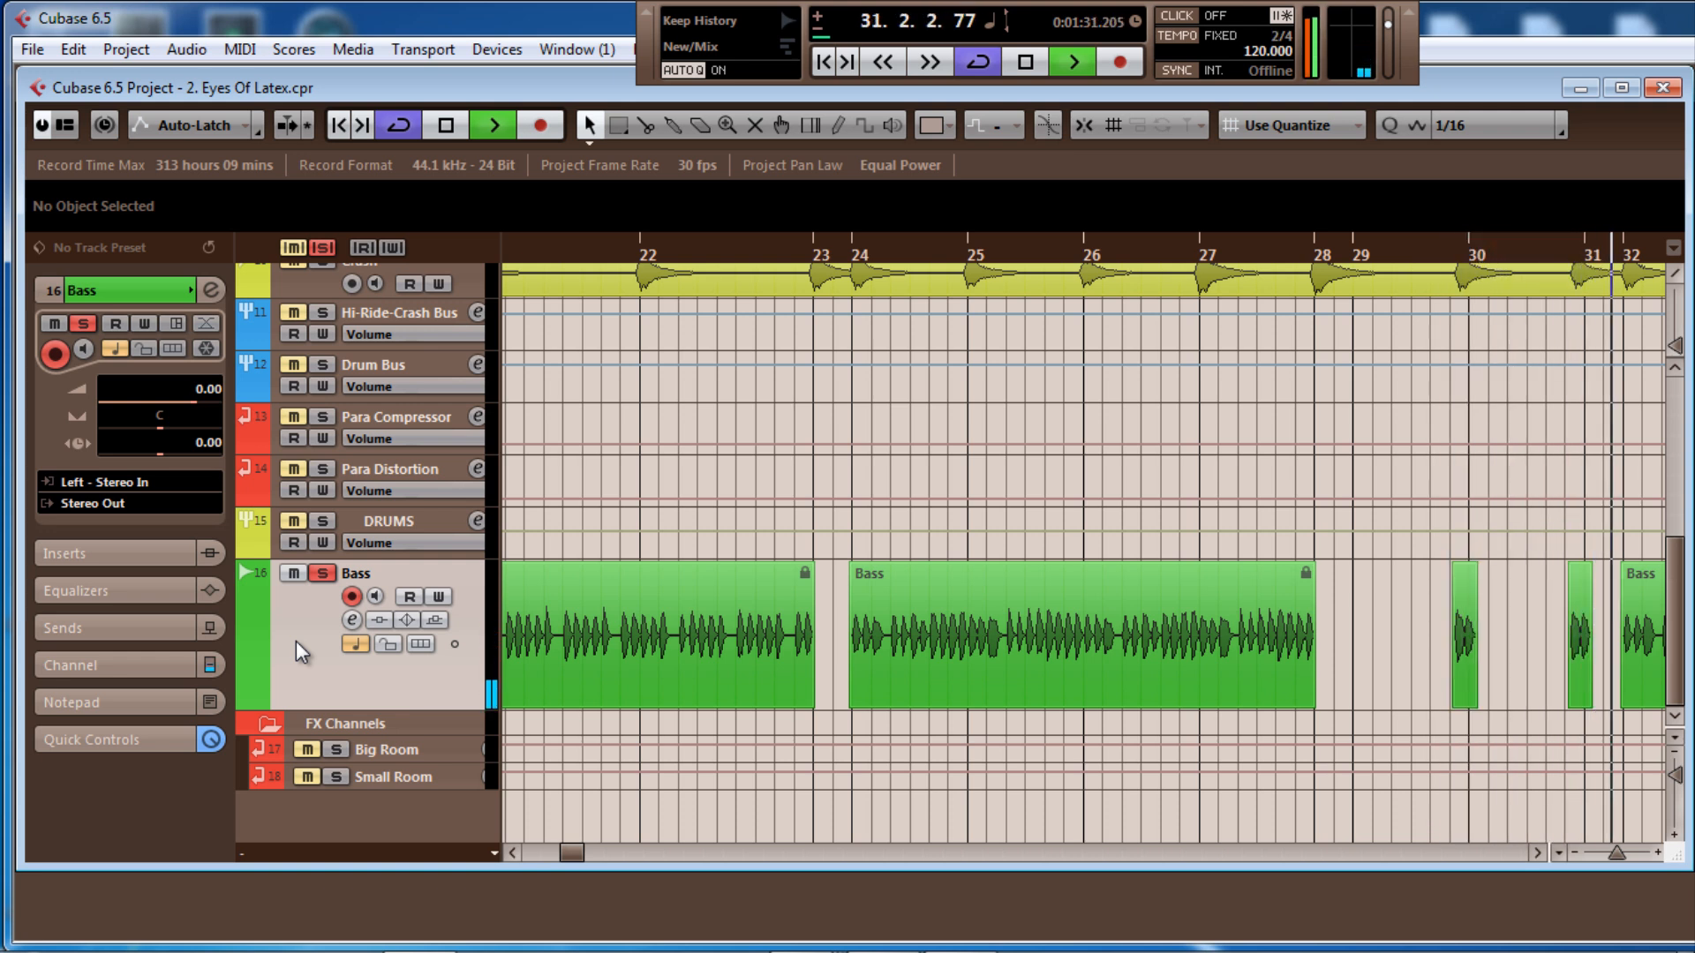
# Stop playback and set the locators around the Bass event that spans about bars 47 to 63
pyautogui.press('KP_Subtract')
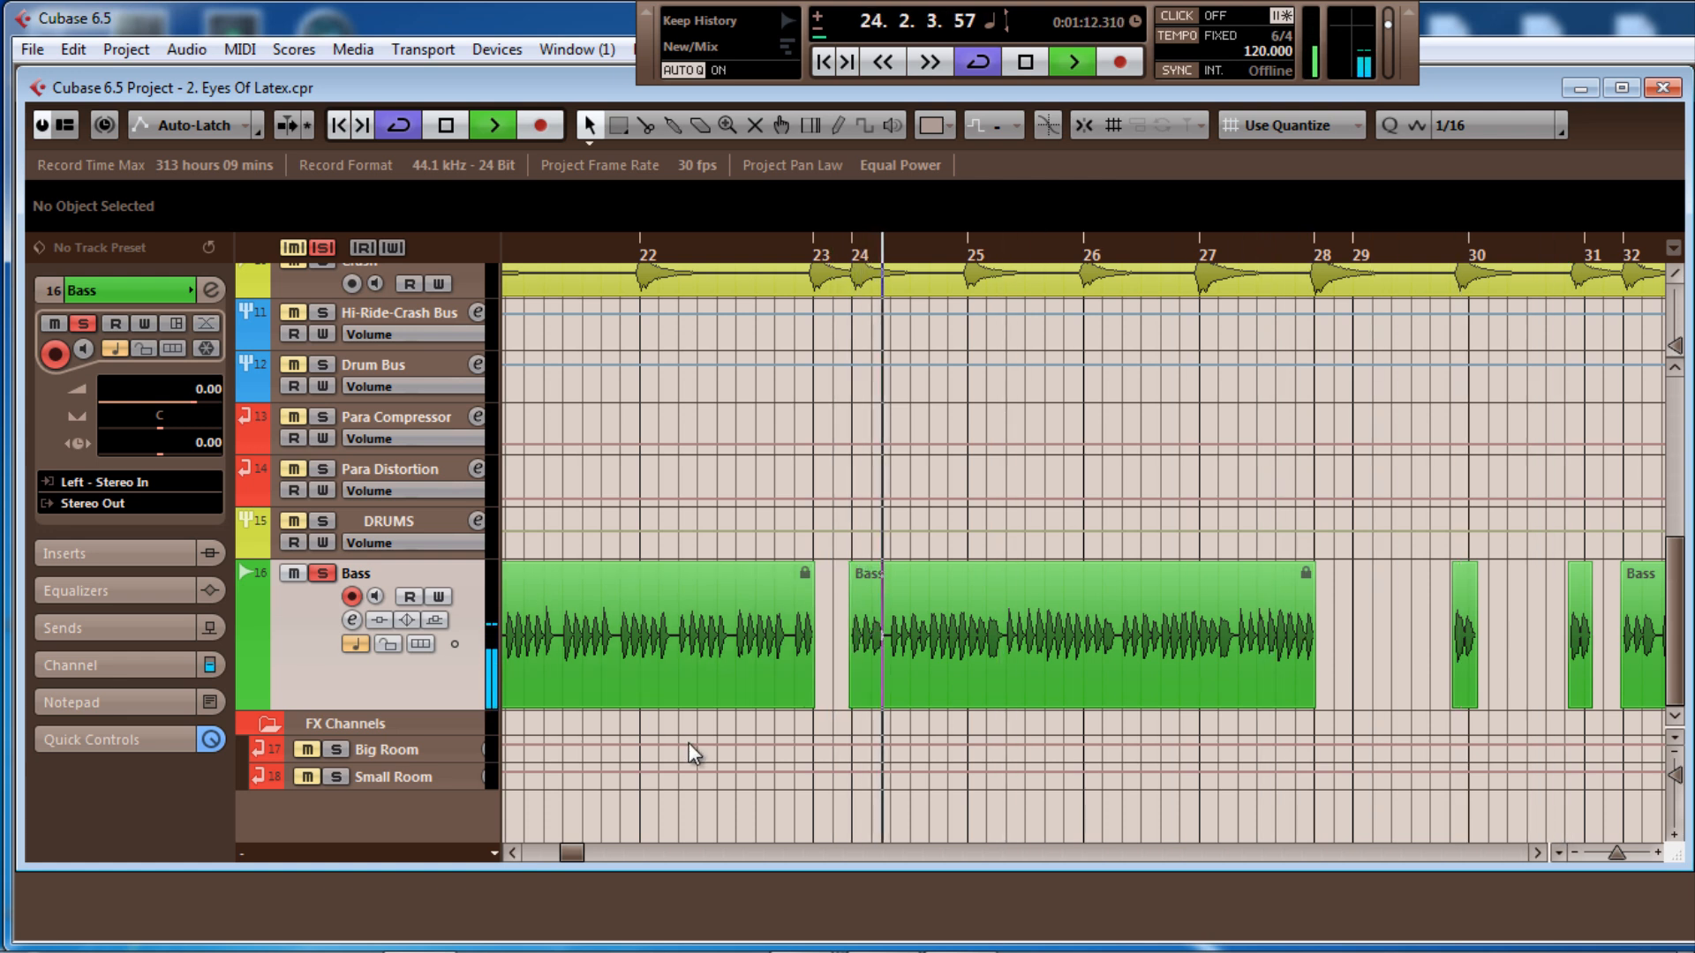
pyautogui.press('space')
pyautogui.moveTo(570, 851); pyautogui.dragTo(620, 849)
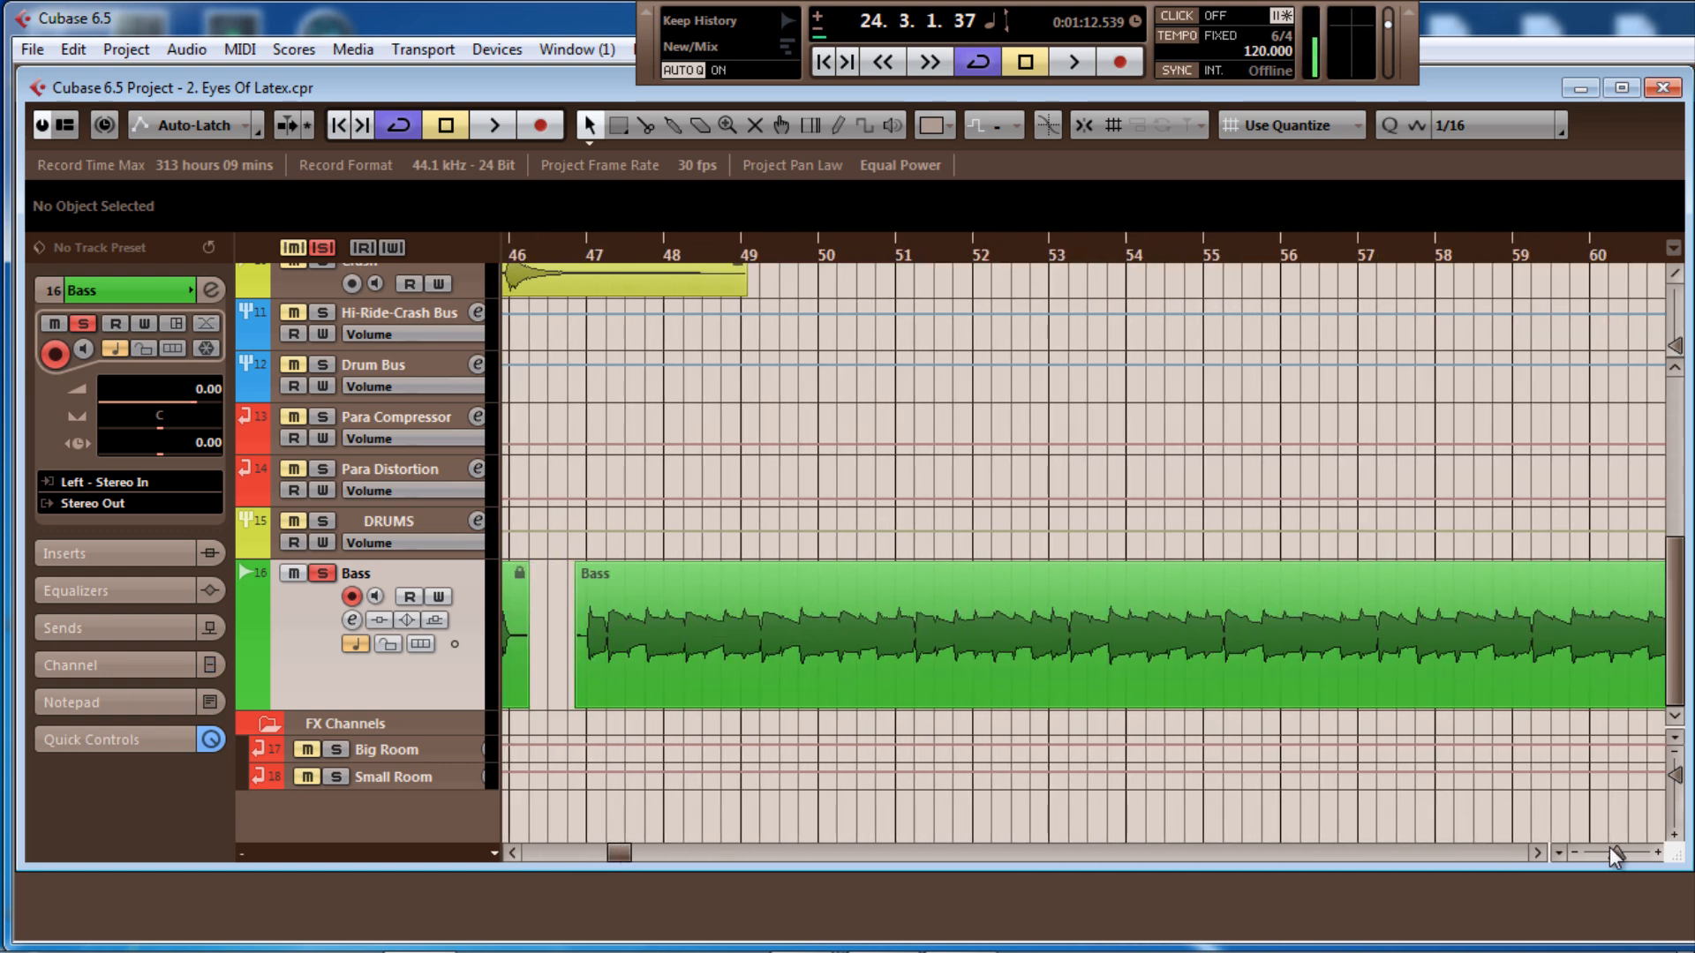
pyautogui.moveTo(1614, 854); pyautogui.dragTo(1609, 853)
pyautogui.click(1119, 655)
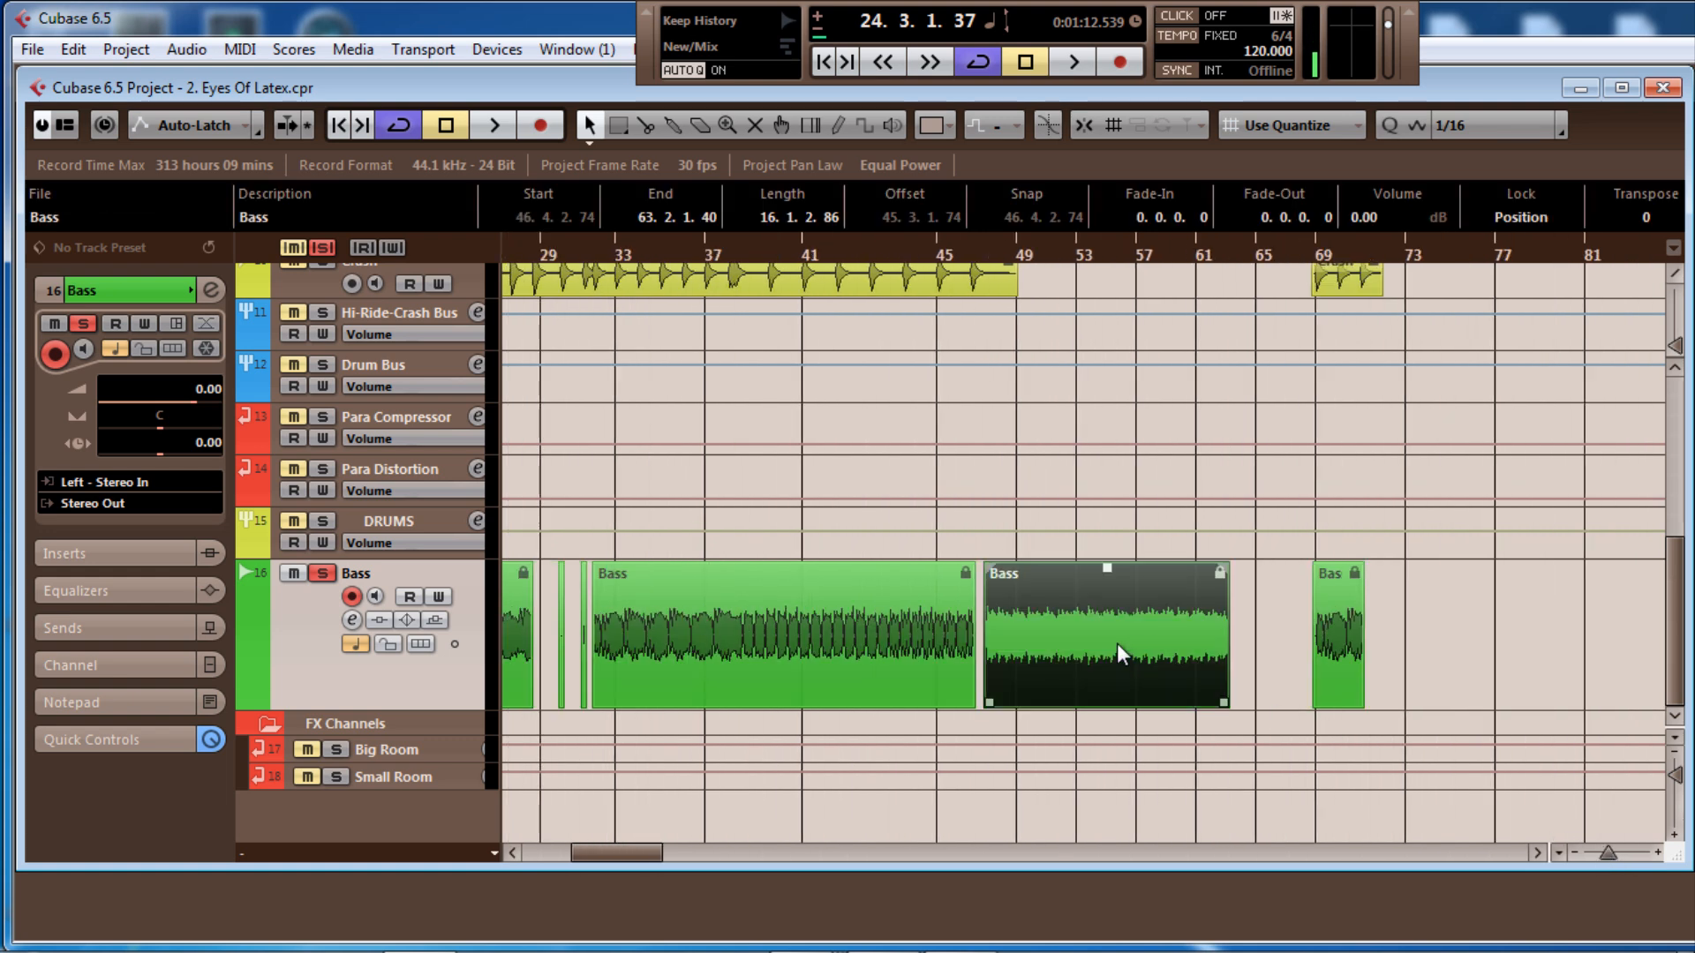
pyautogui.press('p')
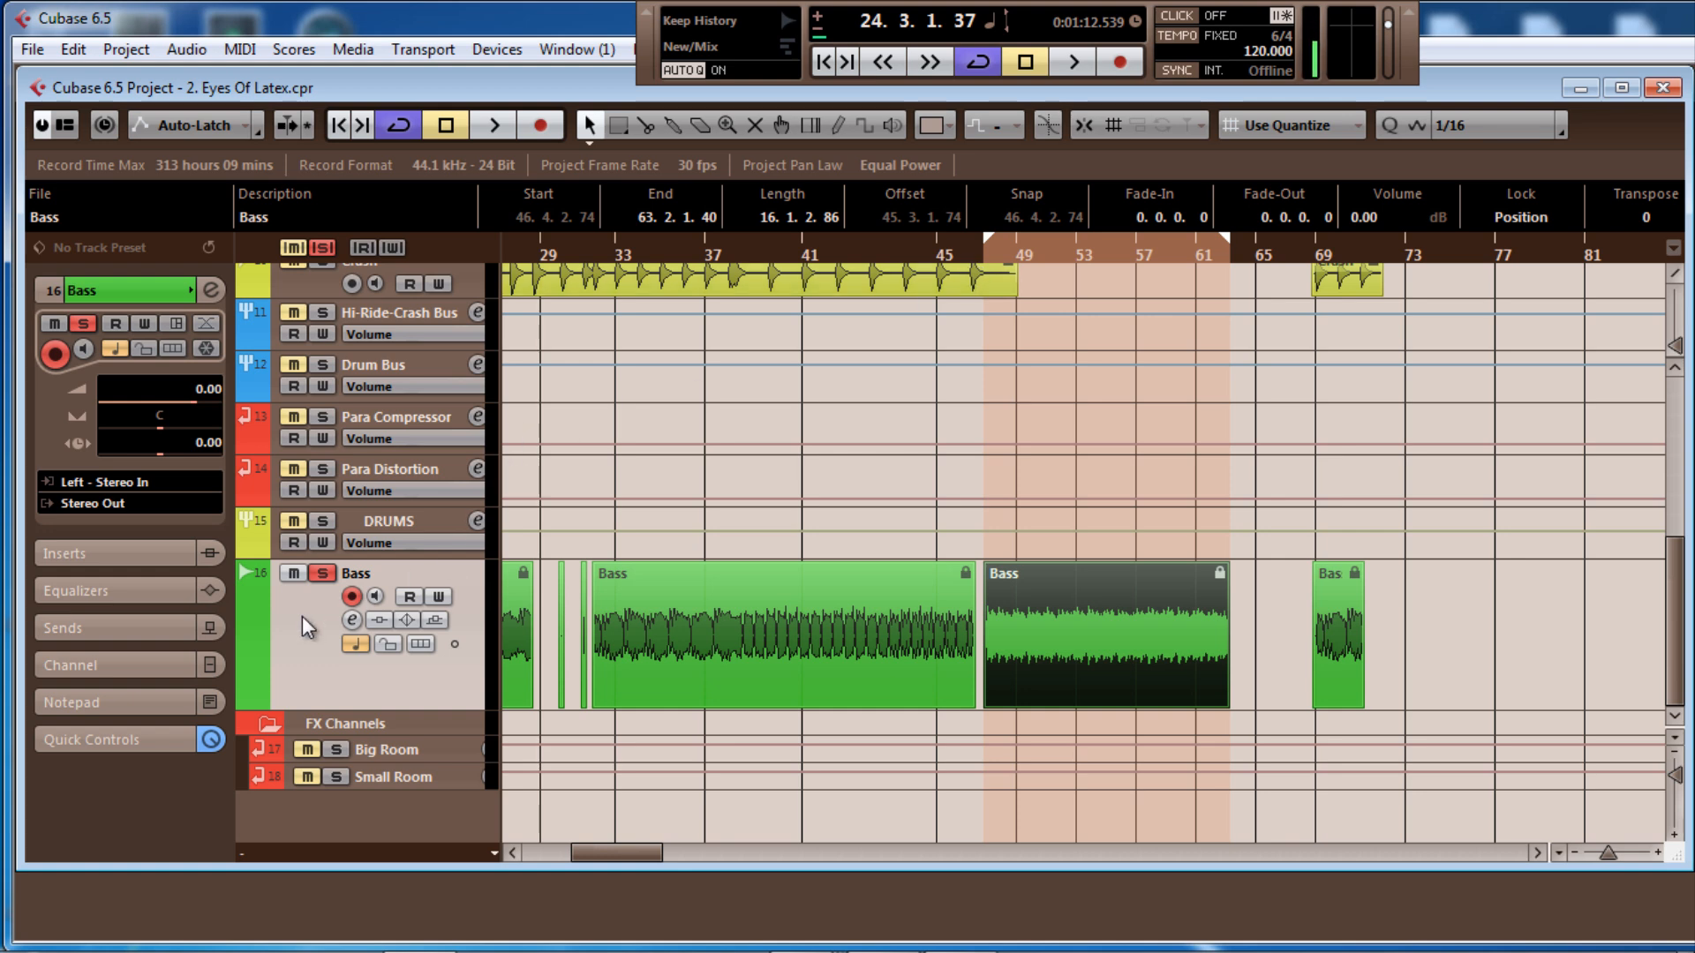
# Add one stereo group channel track and name it BASS
pyautogui.scroll(5, 302, 616)
pyautogui.scroll(-5, 302, 616)
pyautogui.hotkey('shift', 'g')
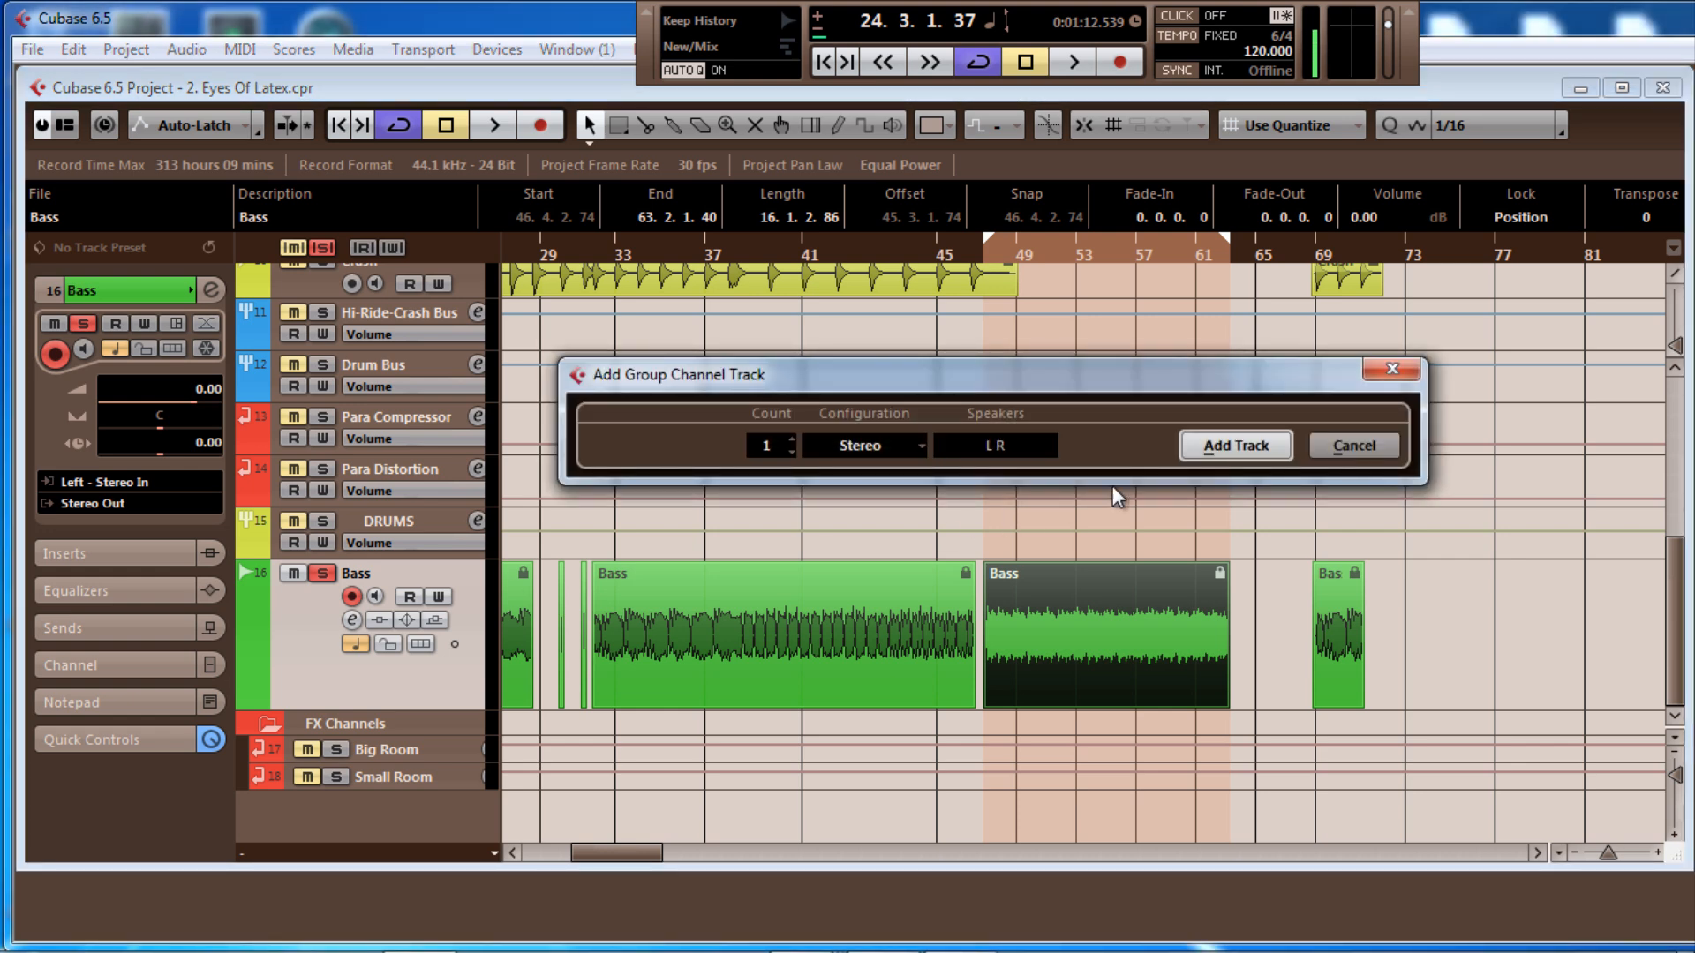
pyautogui.click(1245, 447)
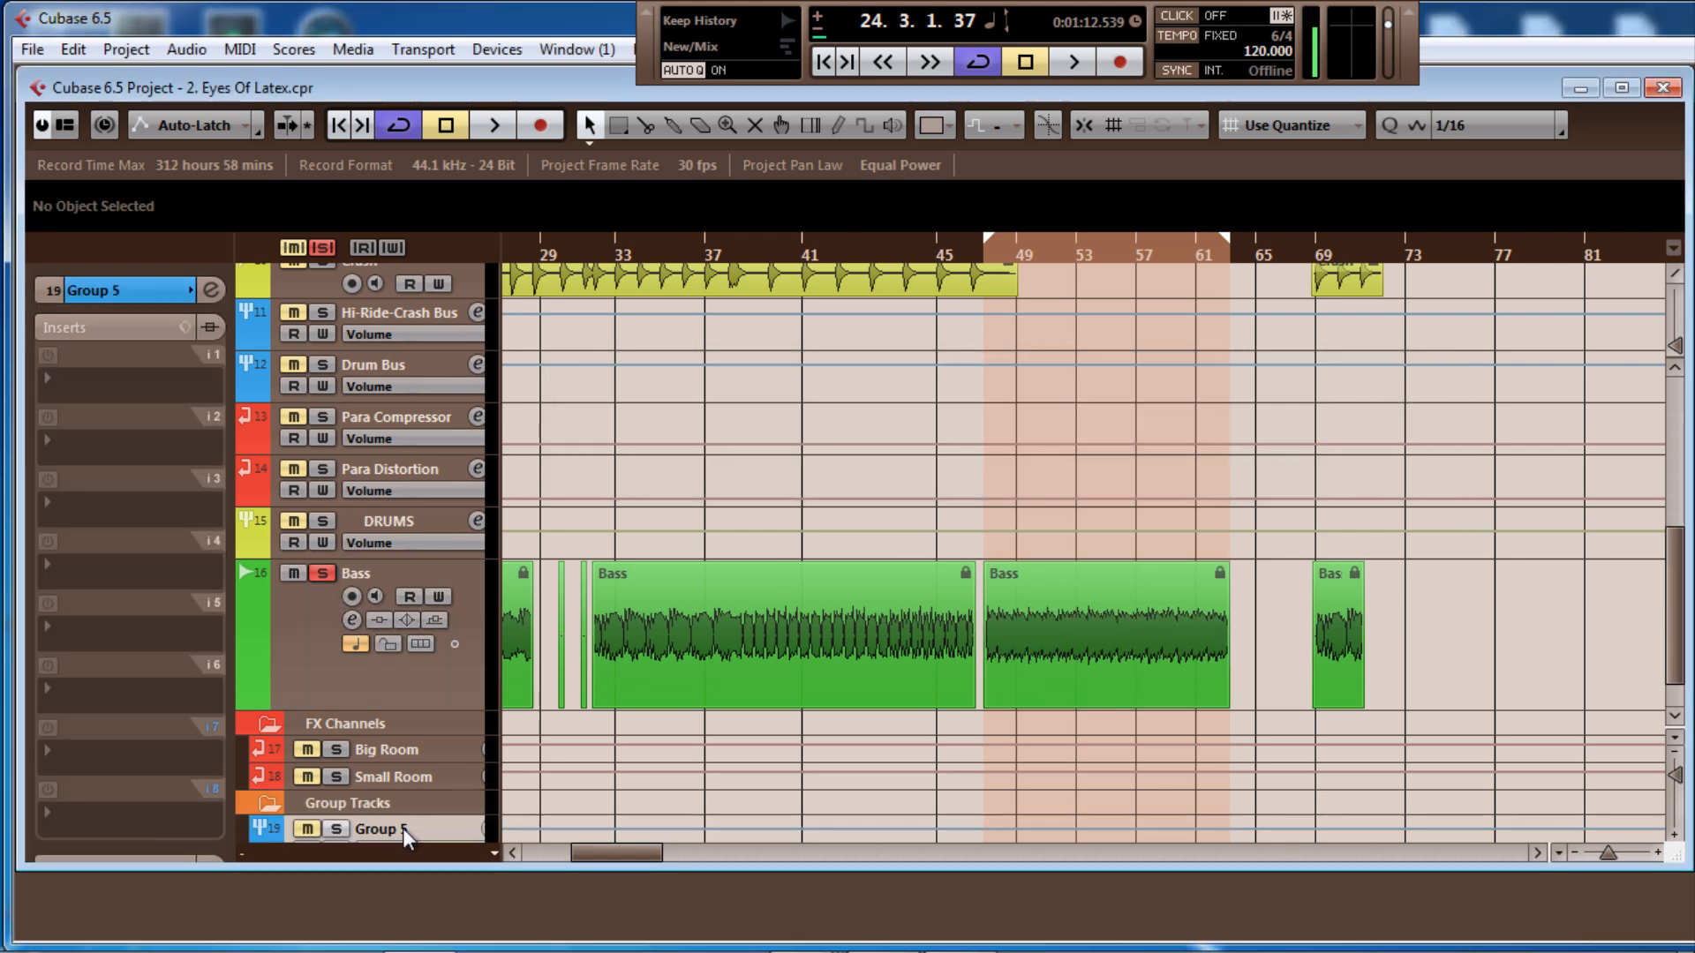
pyautogui.scroll(-2, 378, 828)
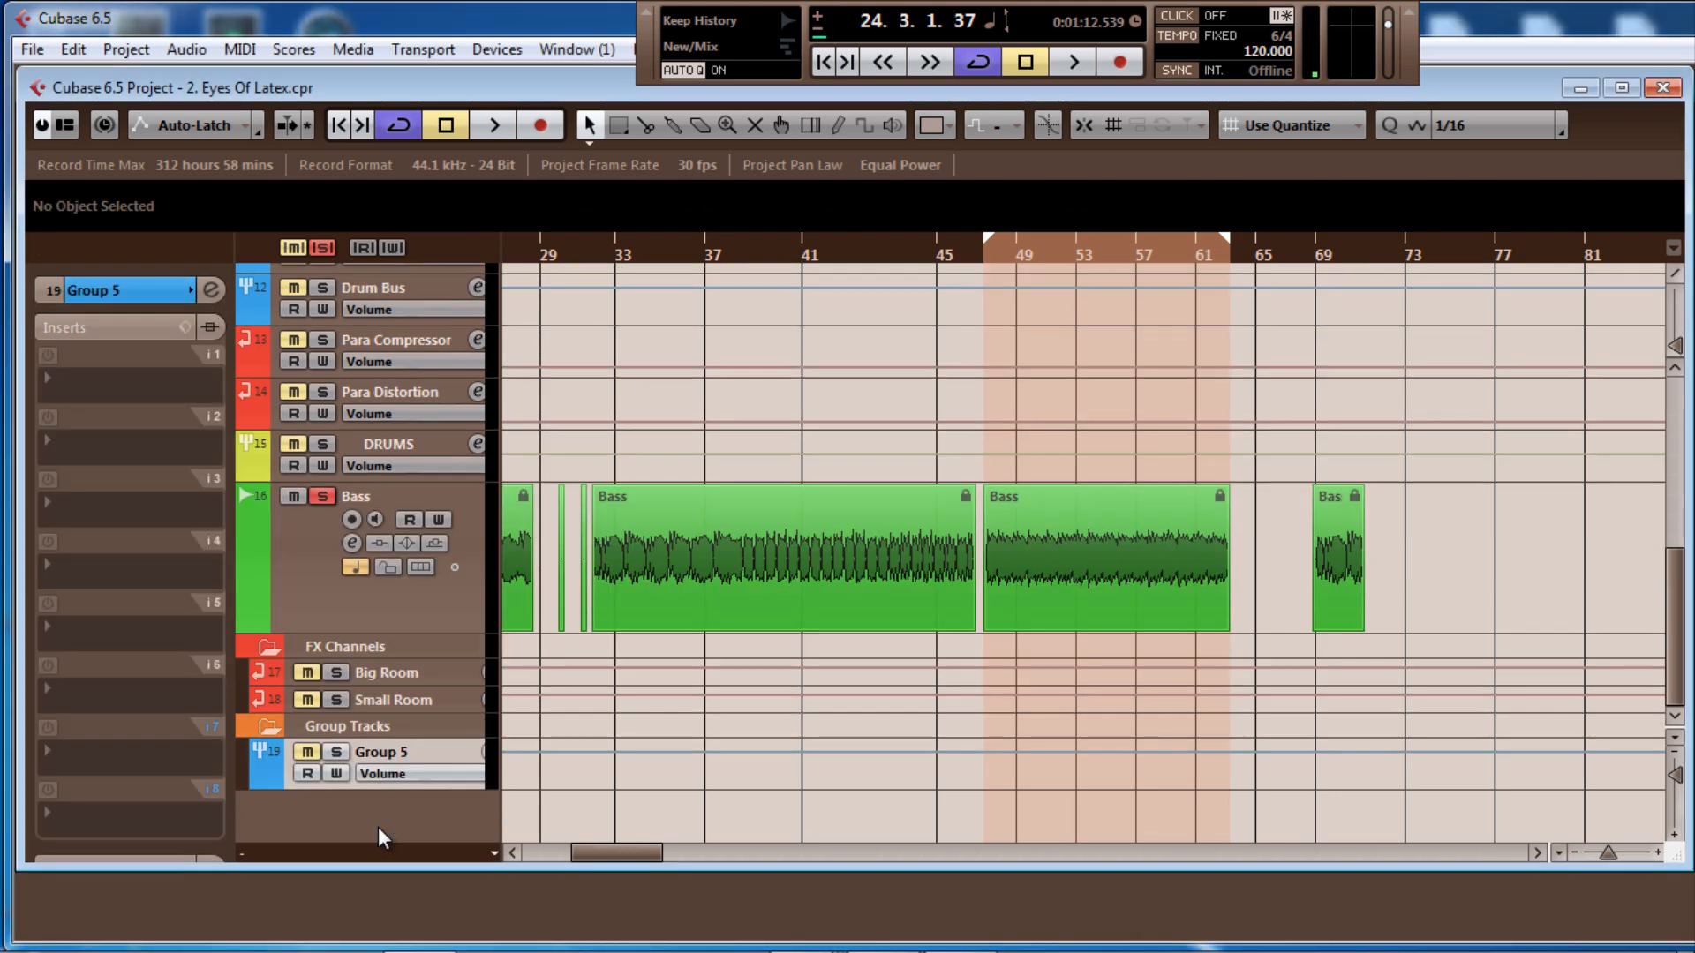
pyautogui.doubleClick(399, 752)
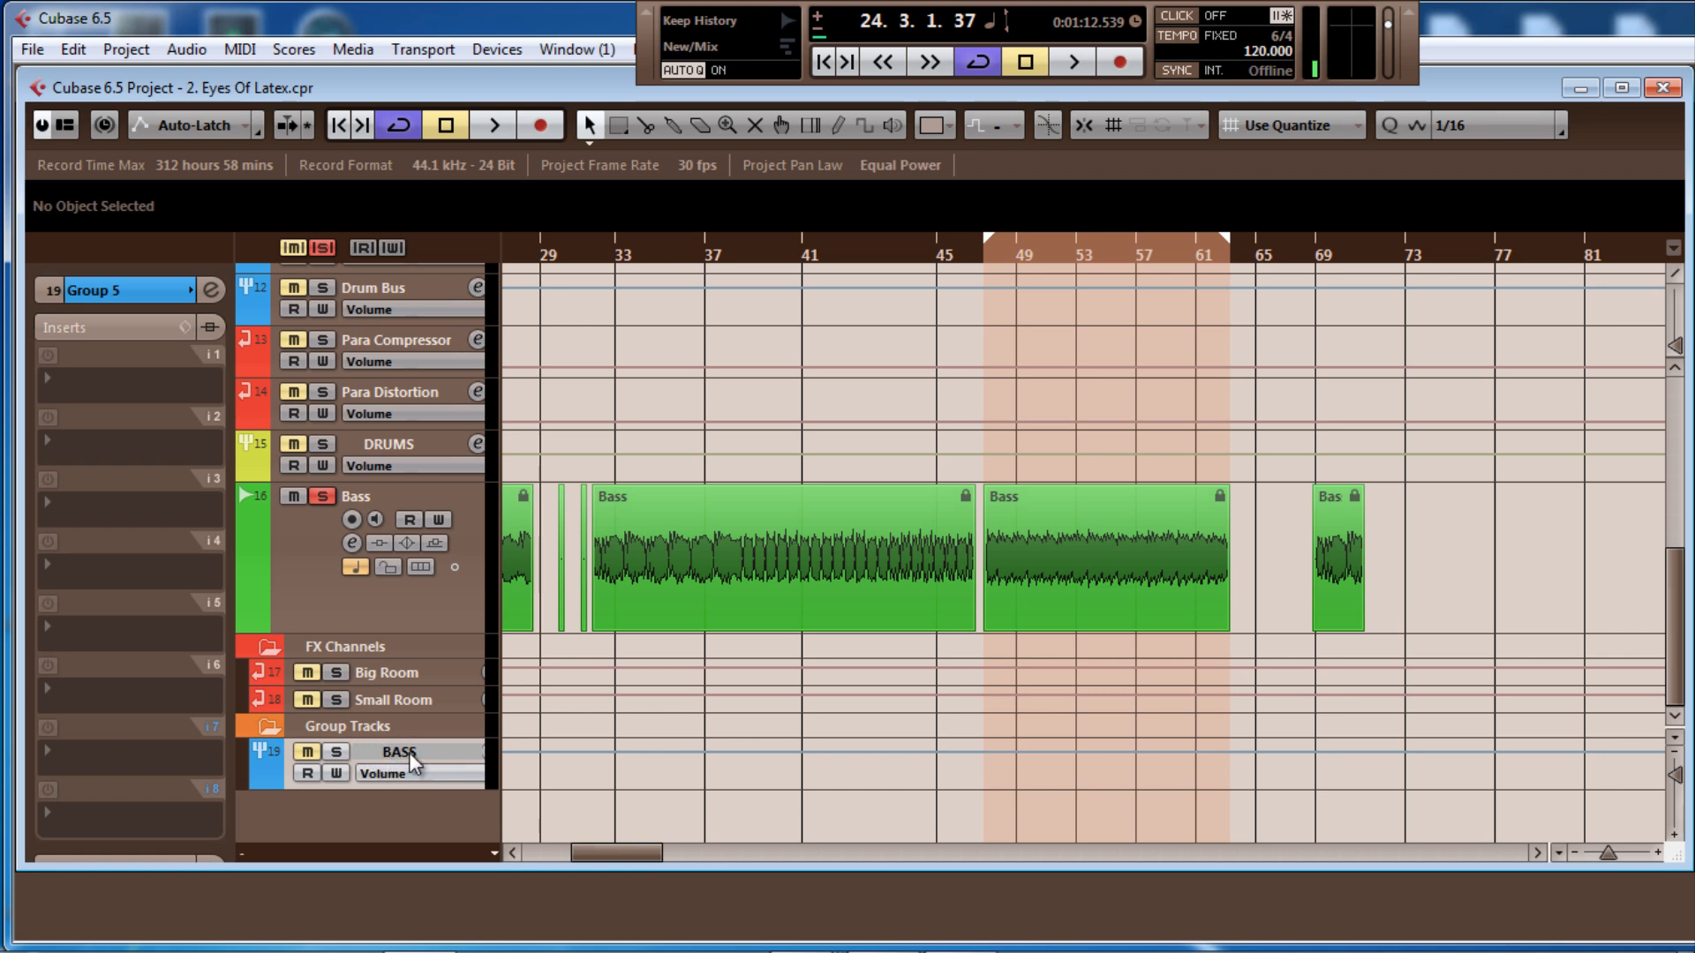
pyautogui.press('Return')
# Try a lime green colour and the default colour on the BASS group track, and collapse its automation lane
pyautogui.click(263, 775)
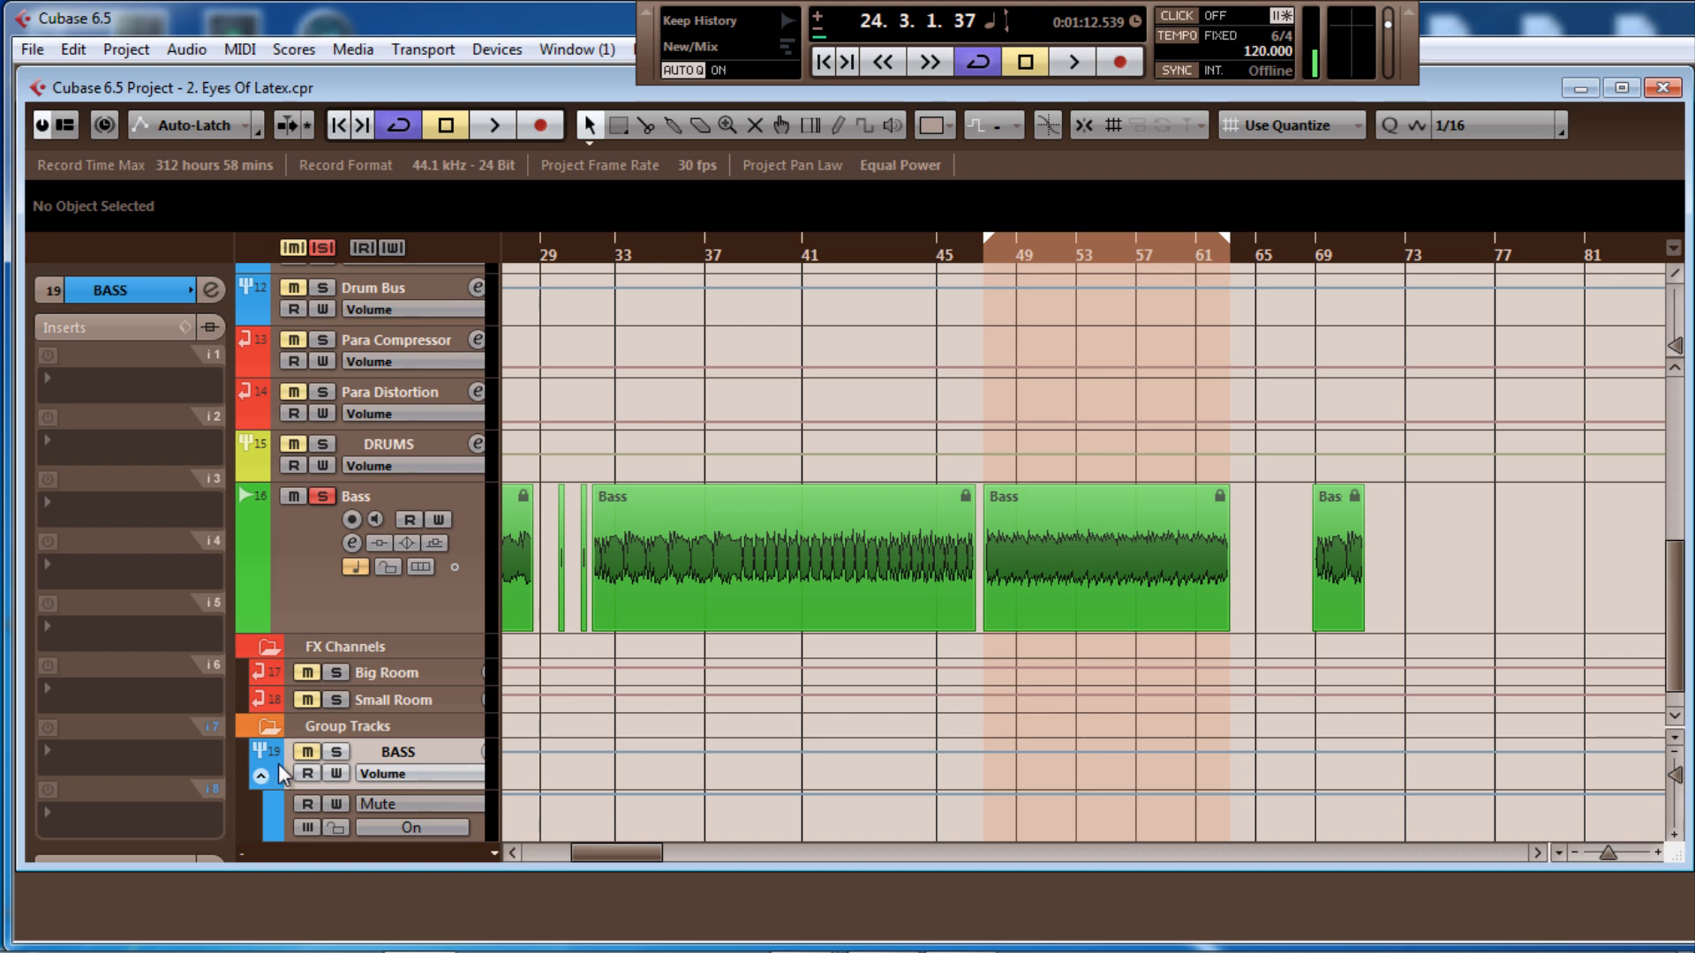
pyautogui.click(274, 764)
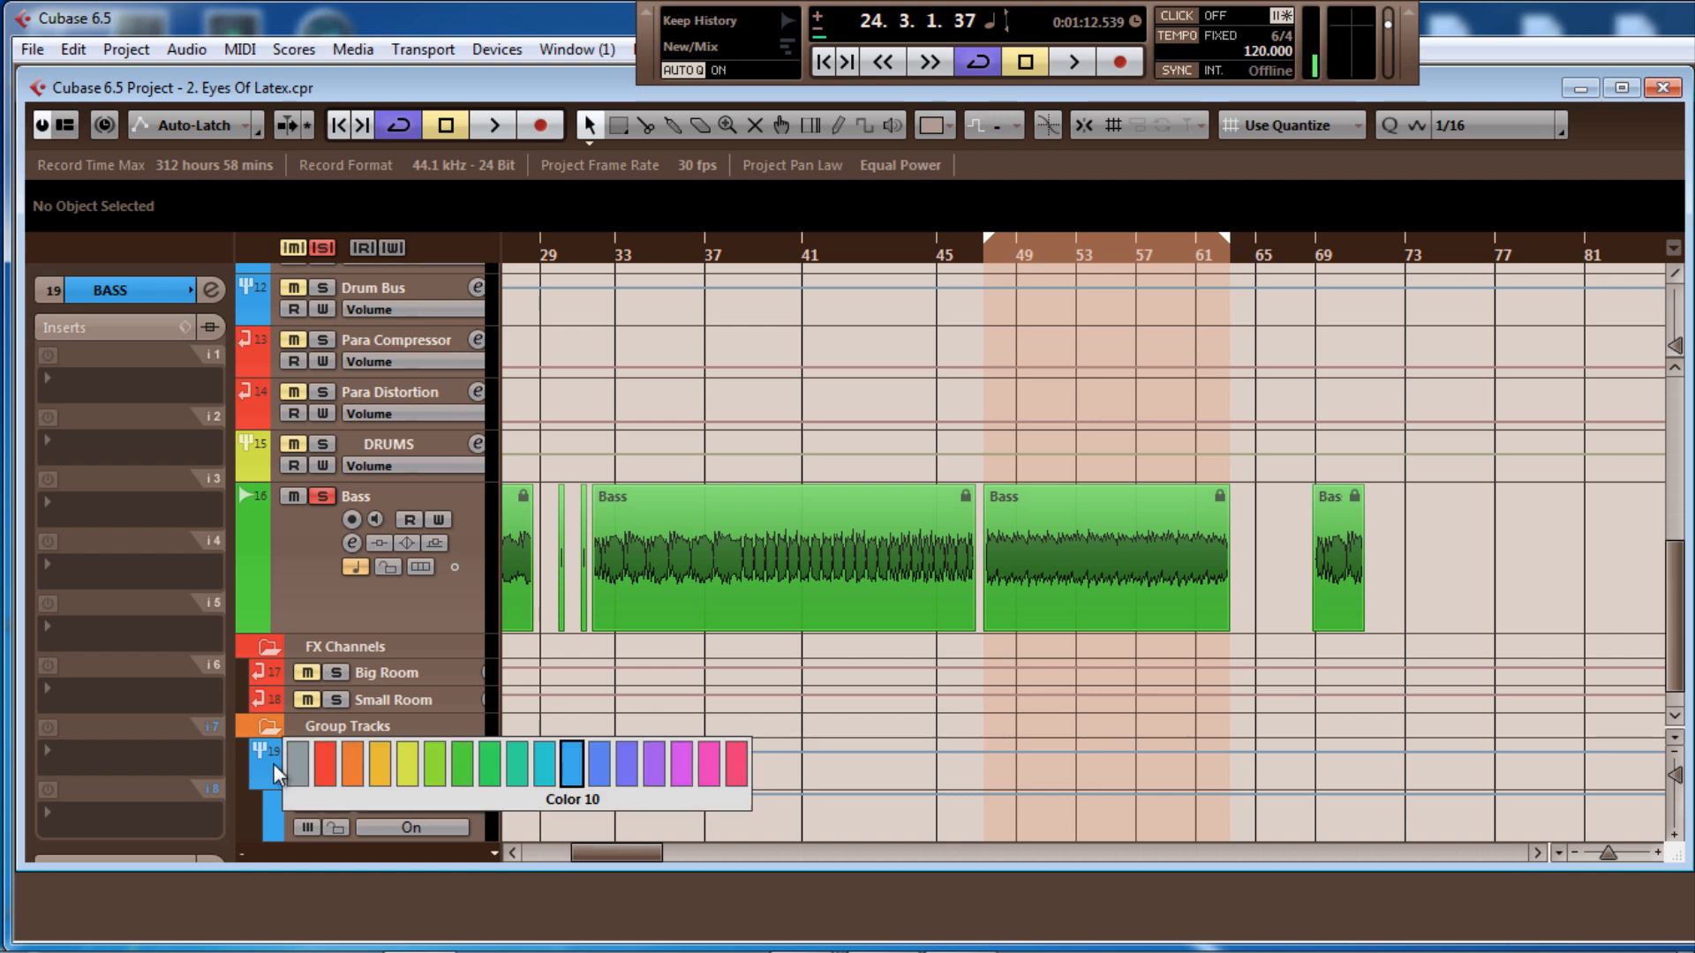
pyautogui.click(434, 767)
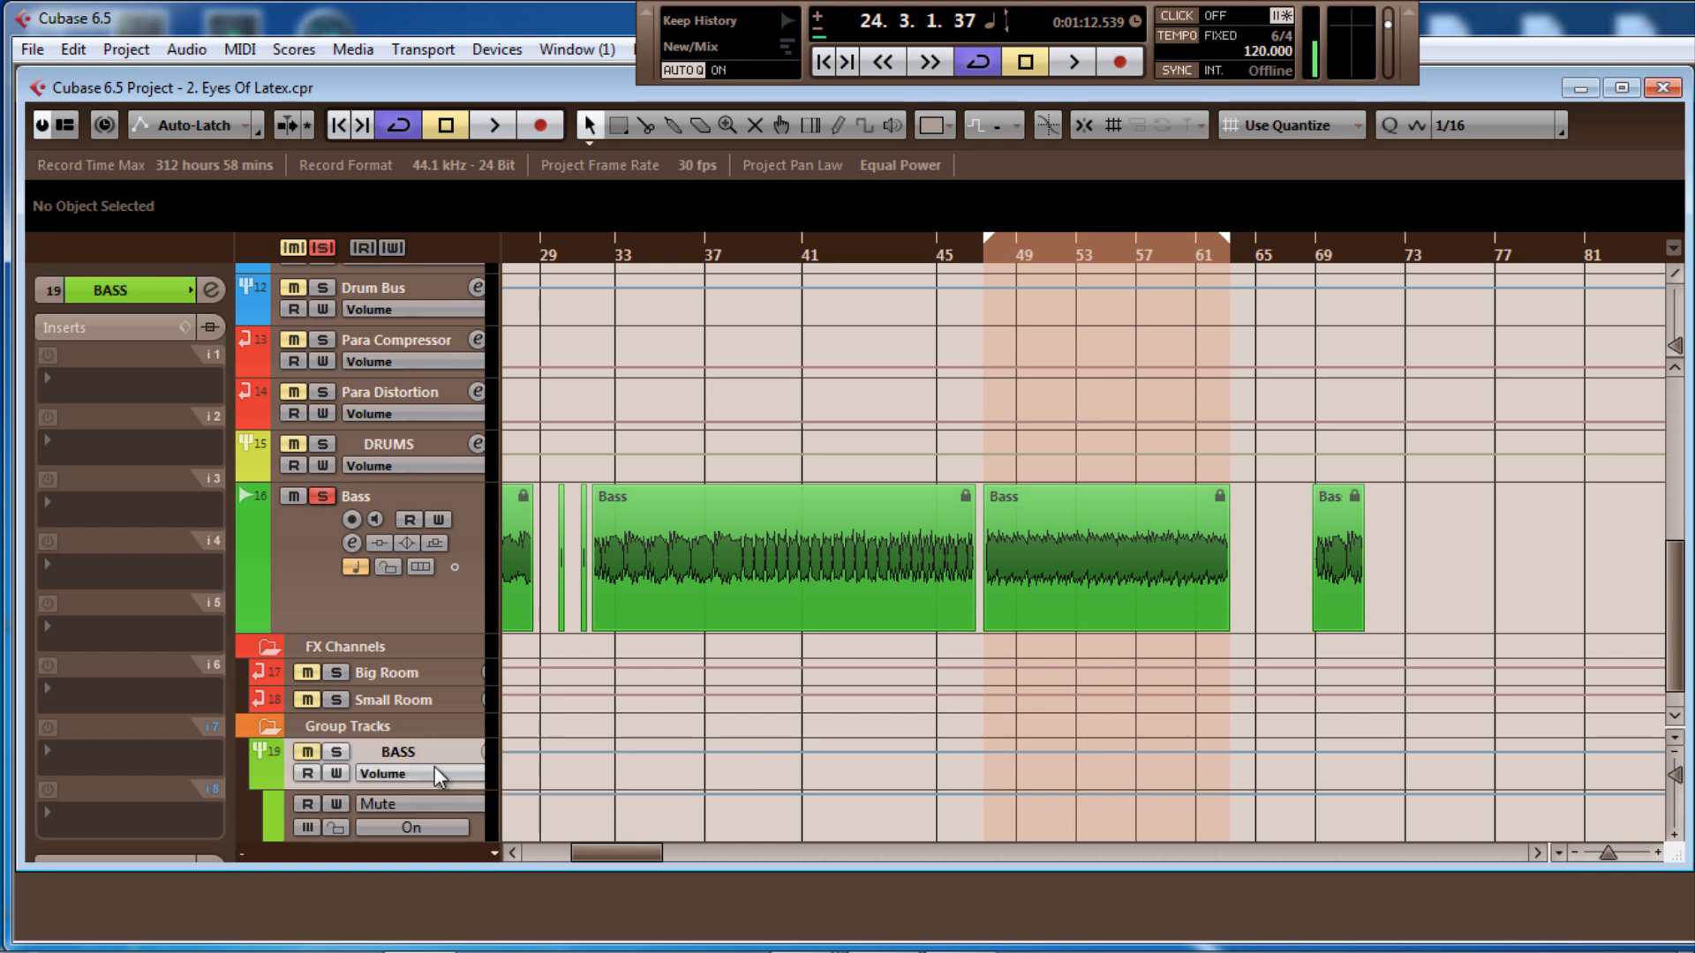
pyautogui.click(273, 772)
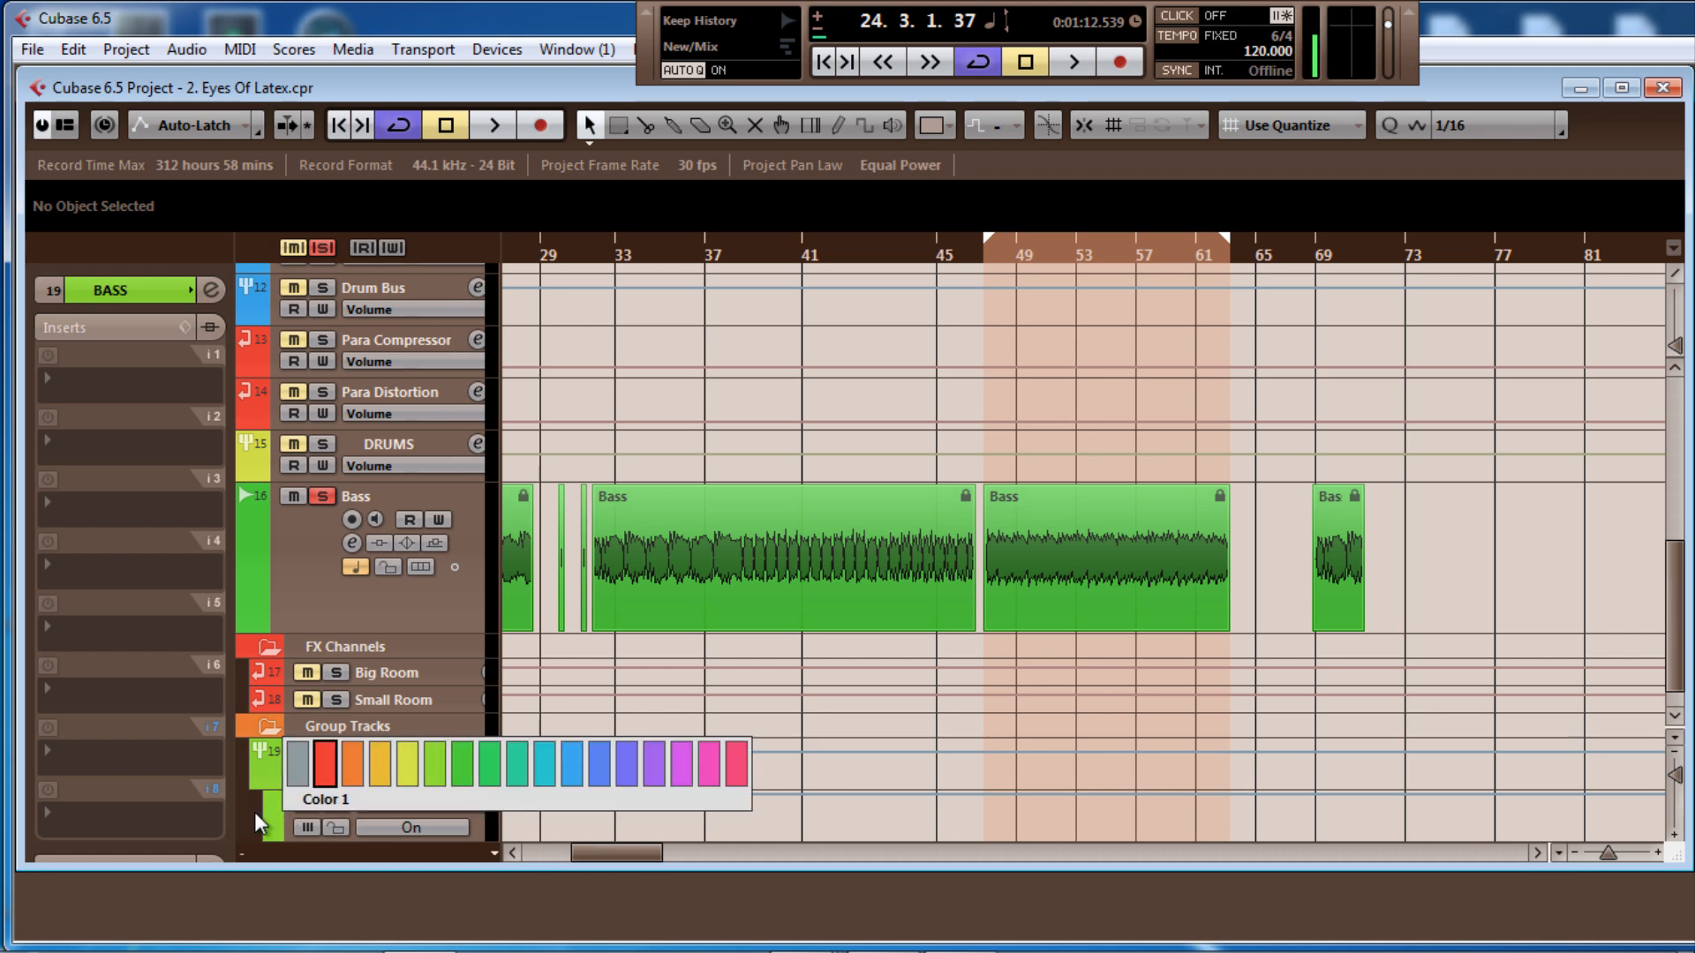
pyautogui.click(297, 765)
pyautogui.click(259, 775)
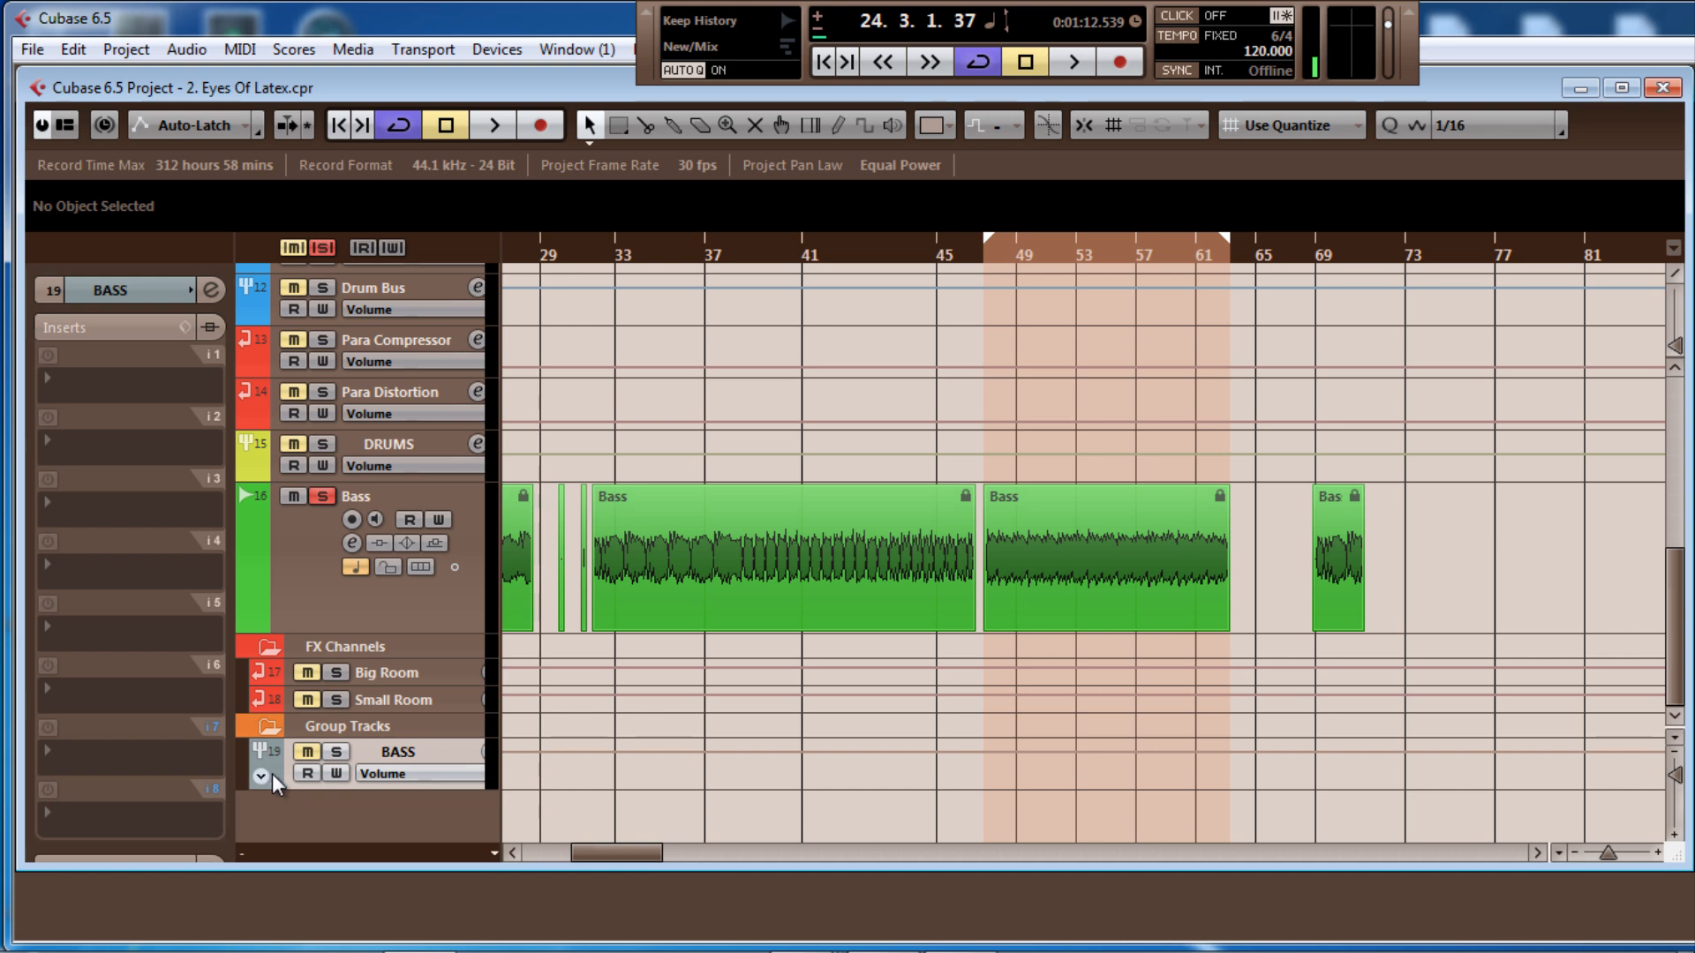
# Colour the BASS group track the same green as the Bass track and move it directly beneath that track
pyautogui.click(277, 771)
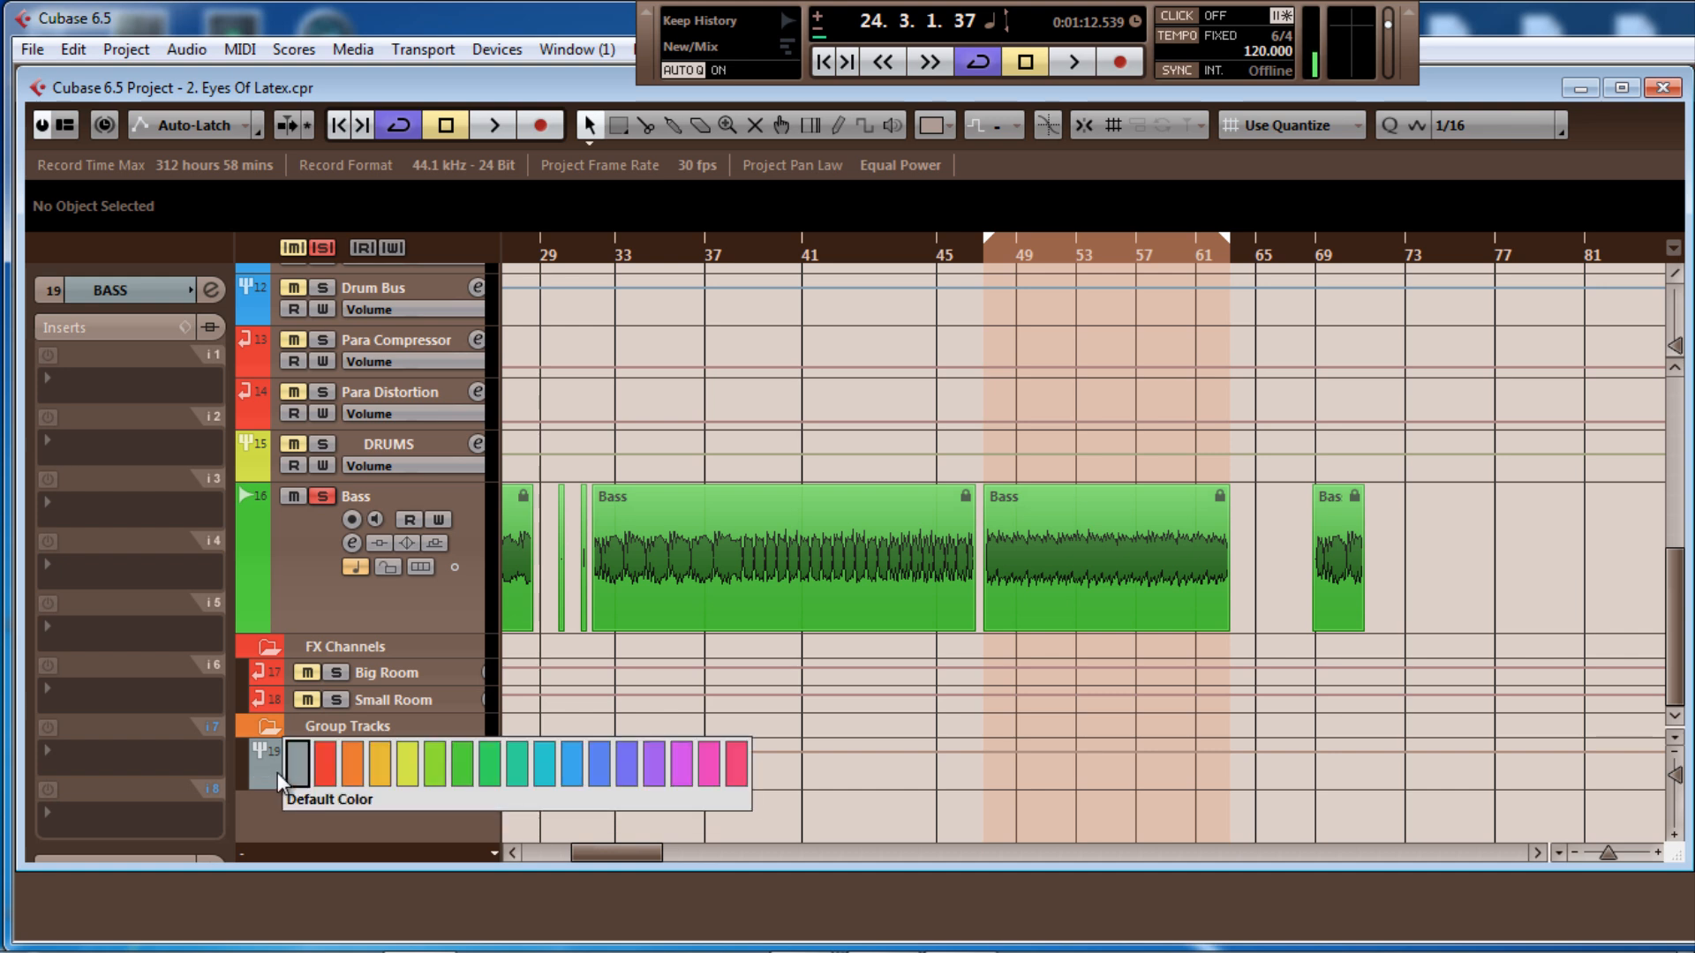
pyautogui.click(463, 767)
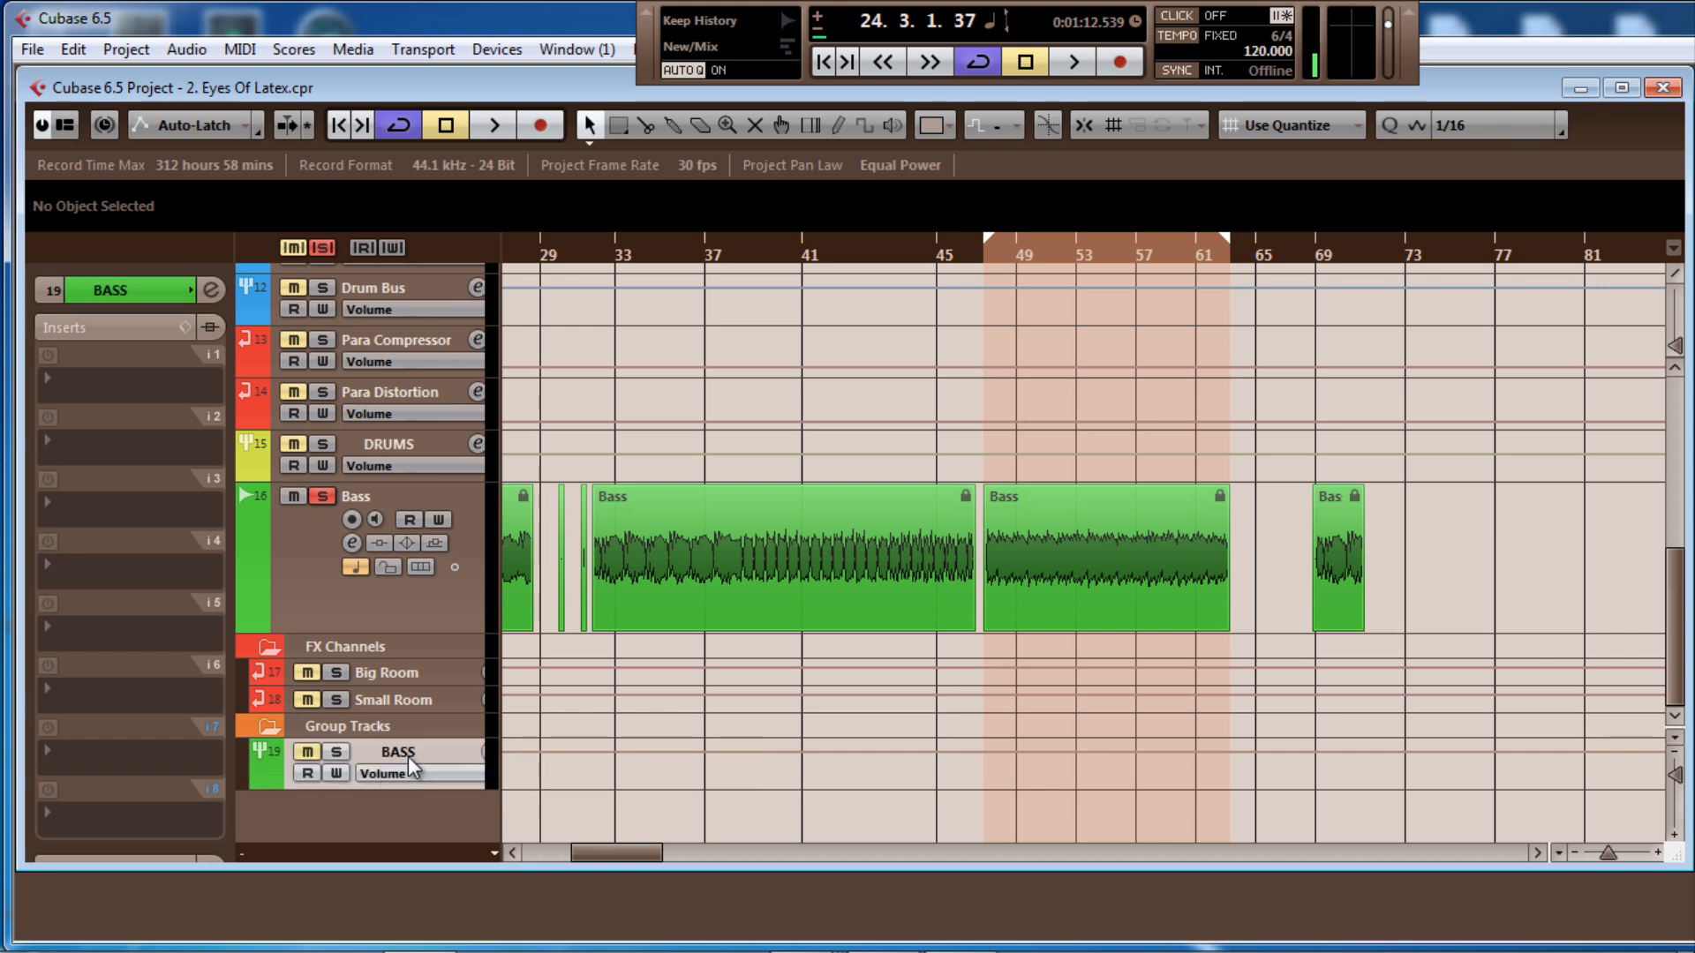
pyautogui.moveTo(408, 756); pyautogui.dragTo(425, 652)
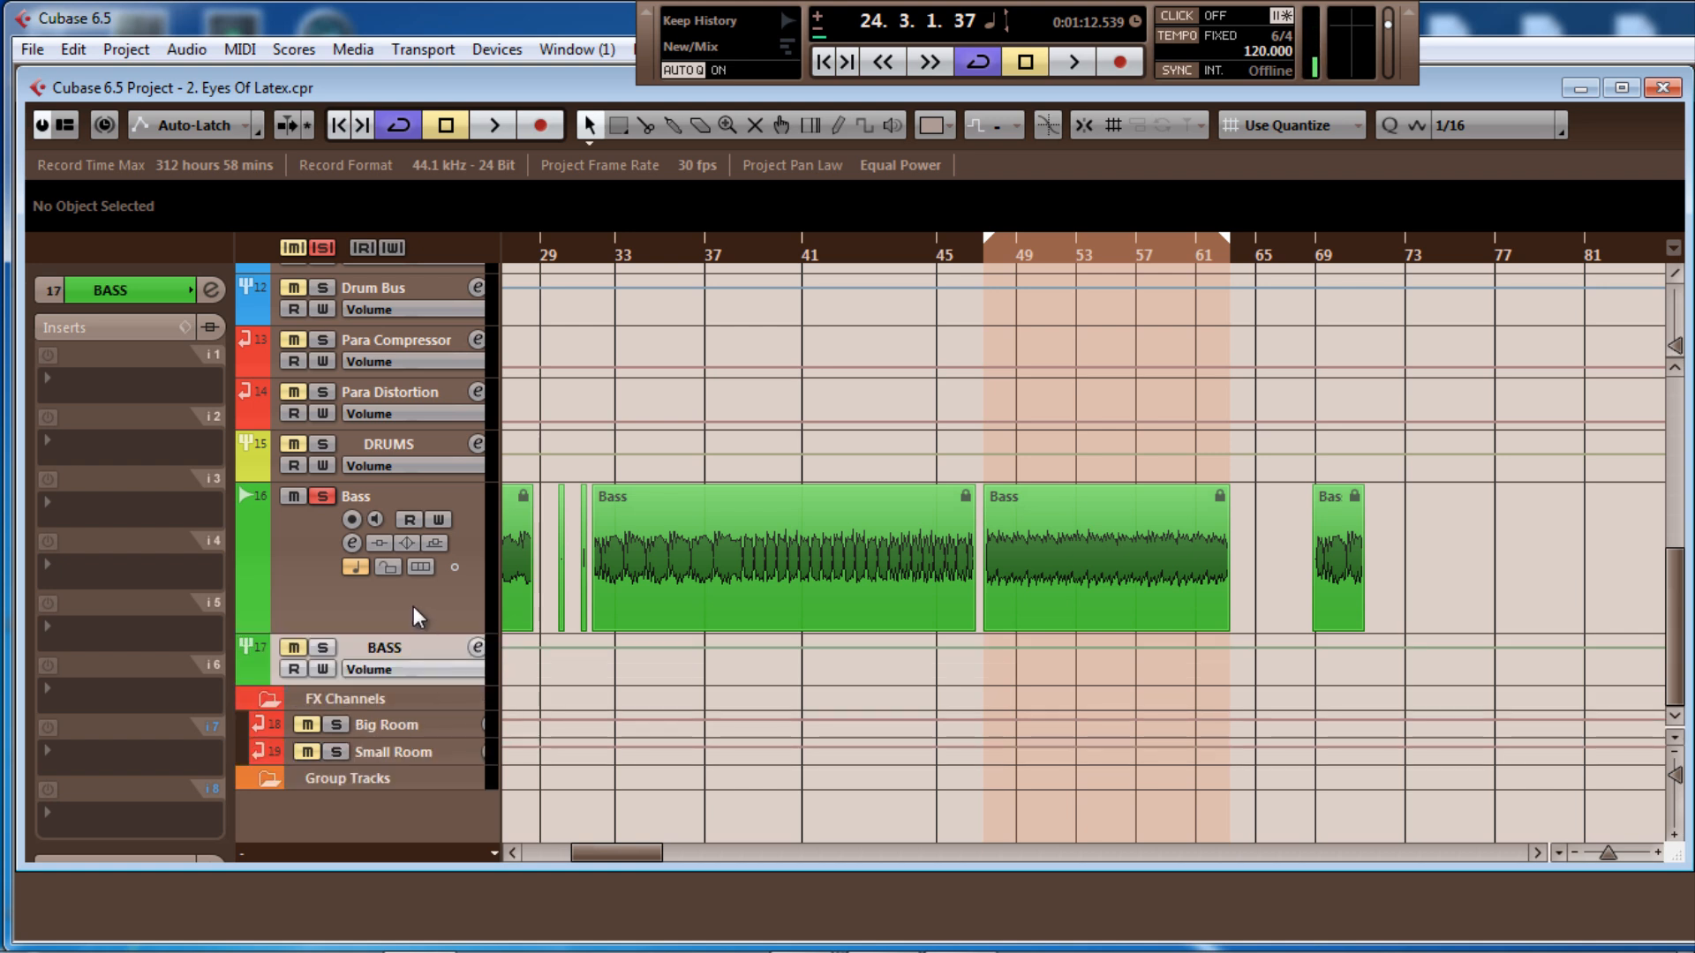
# Add a stereo FX channel track with no effect and place it between the Bass track and the BASS group
pyautogui.hotkey('ctrl', 'alt', 'f')
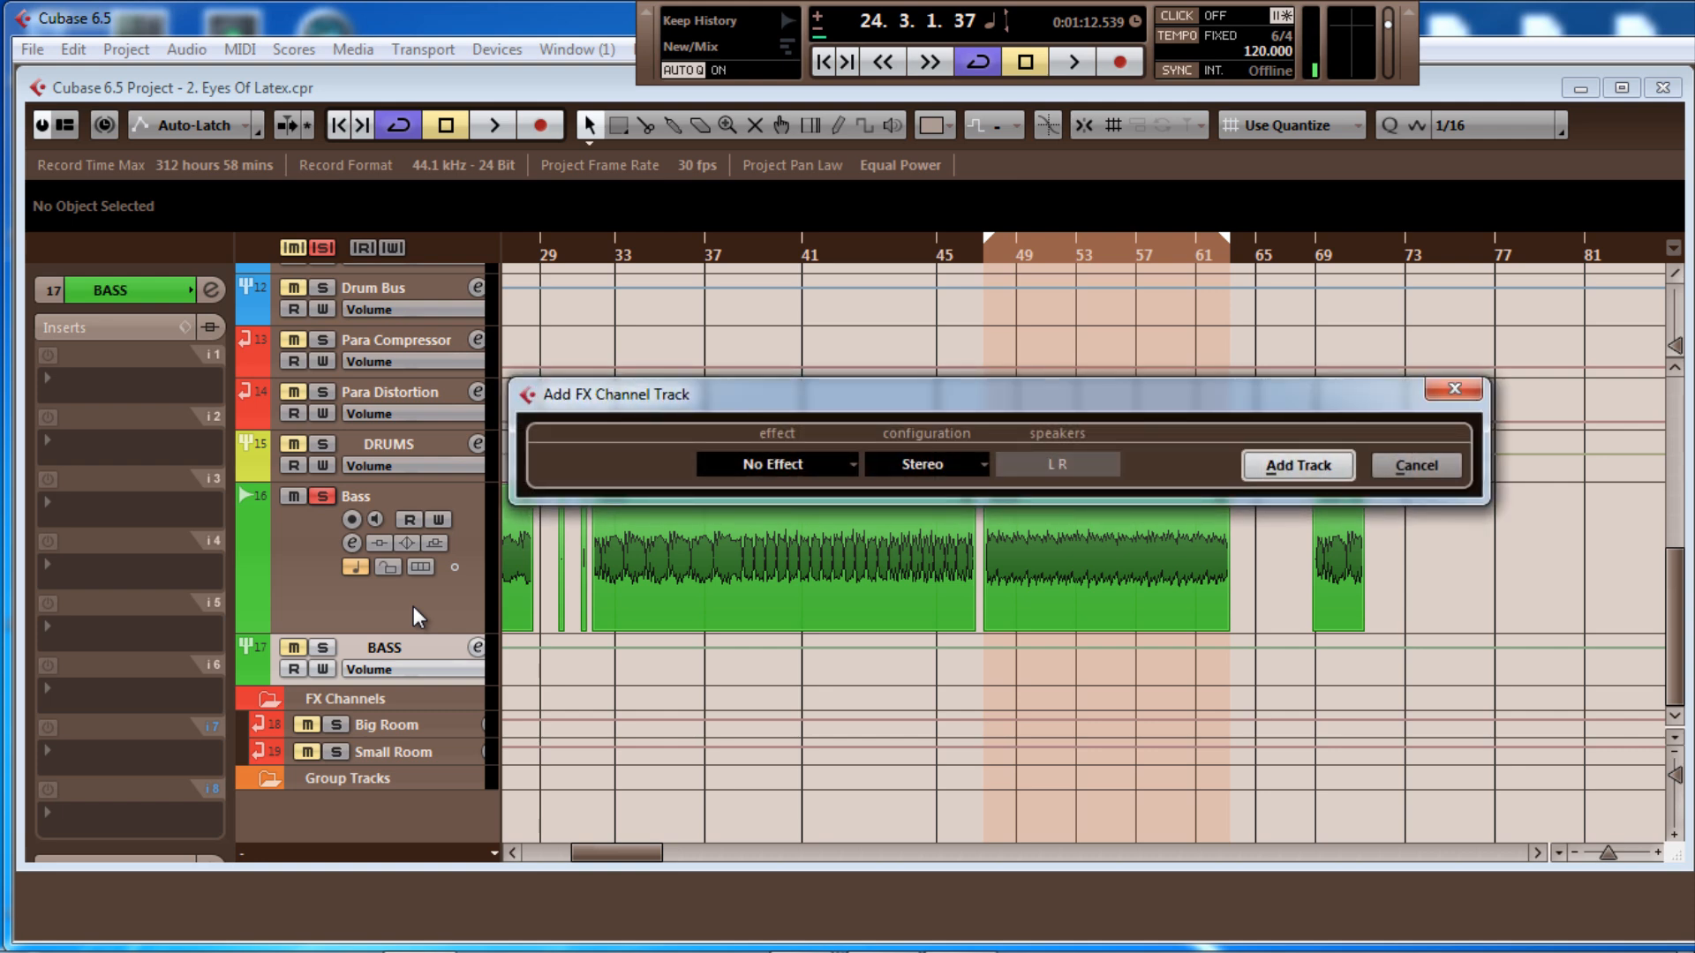
pyautogui.click(1282, 463)
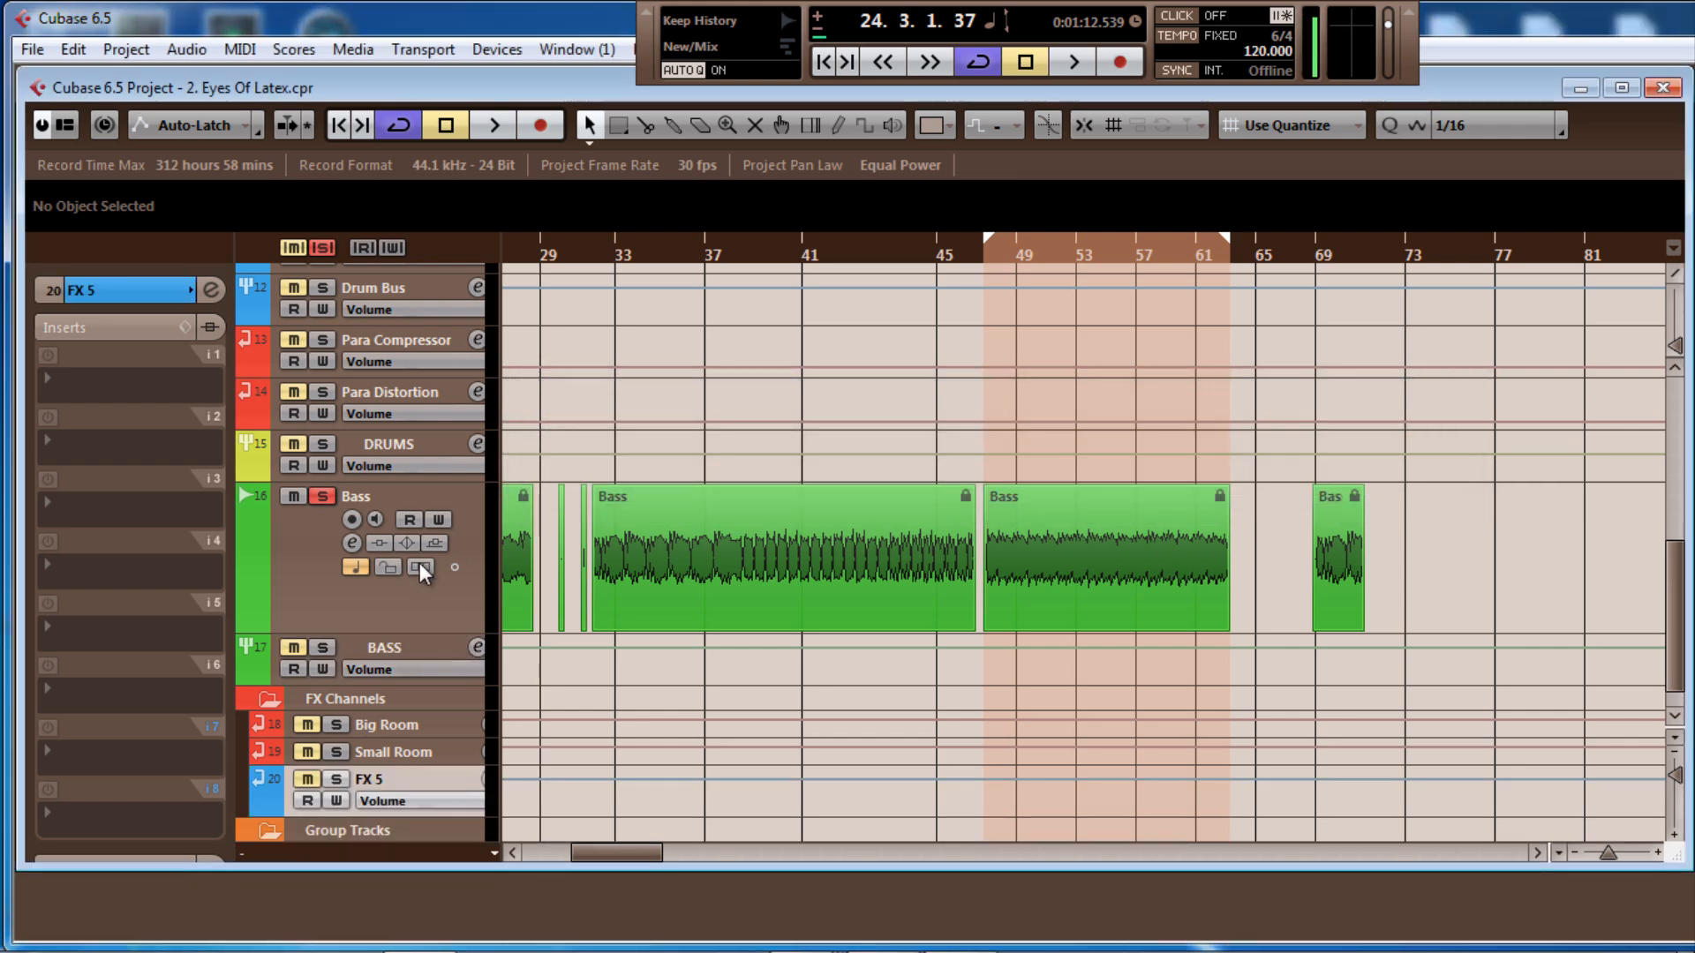
pyautogui.moveTo(434, 786); pyautogui.dragTo(438, 669)
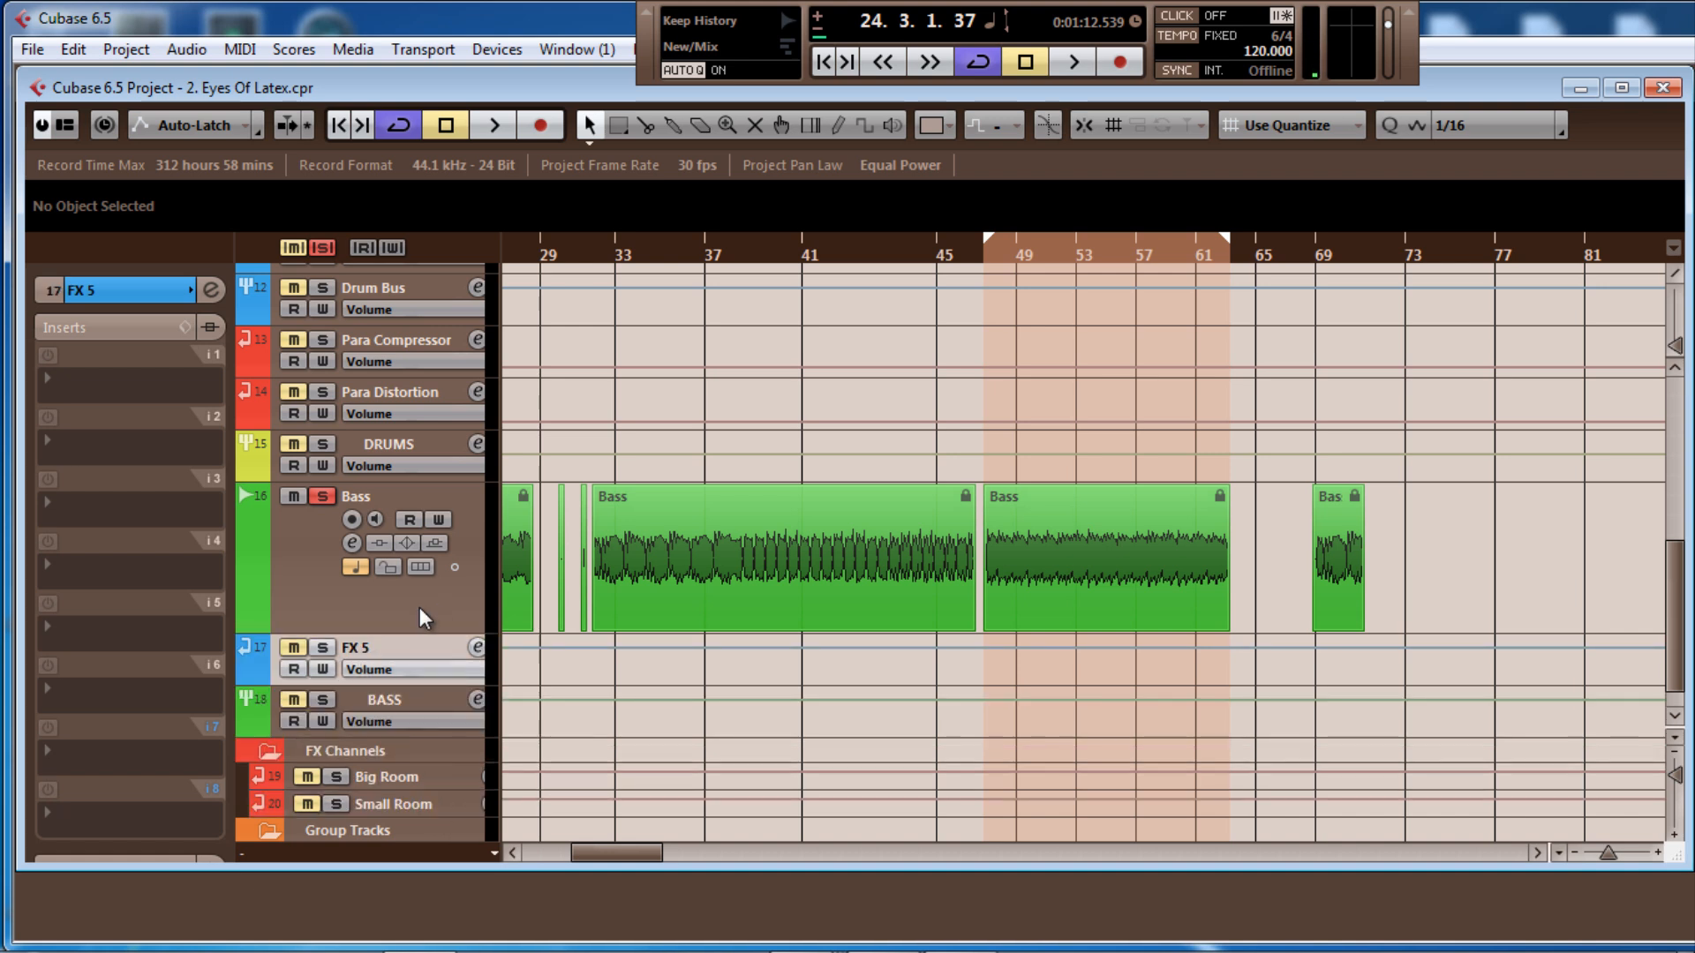
# Select the Bass track, open the Mixer and hide its input/output routing section
pyautogui.click(307, 580)
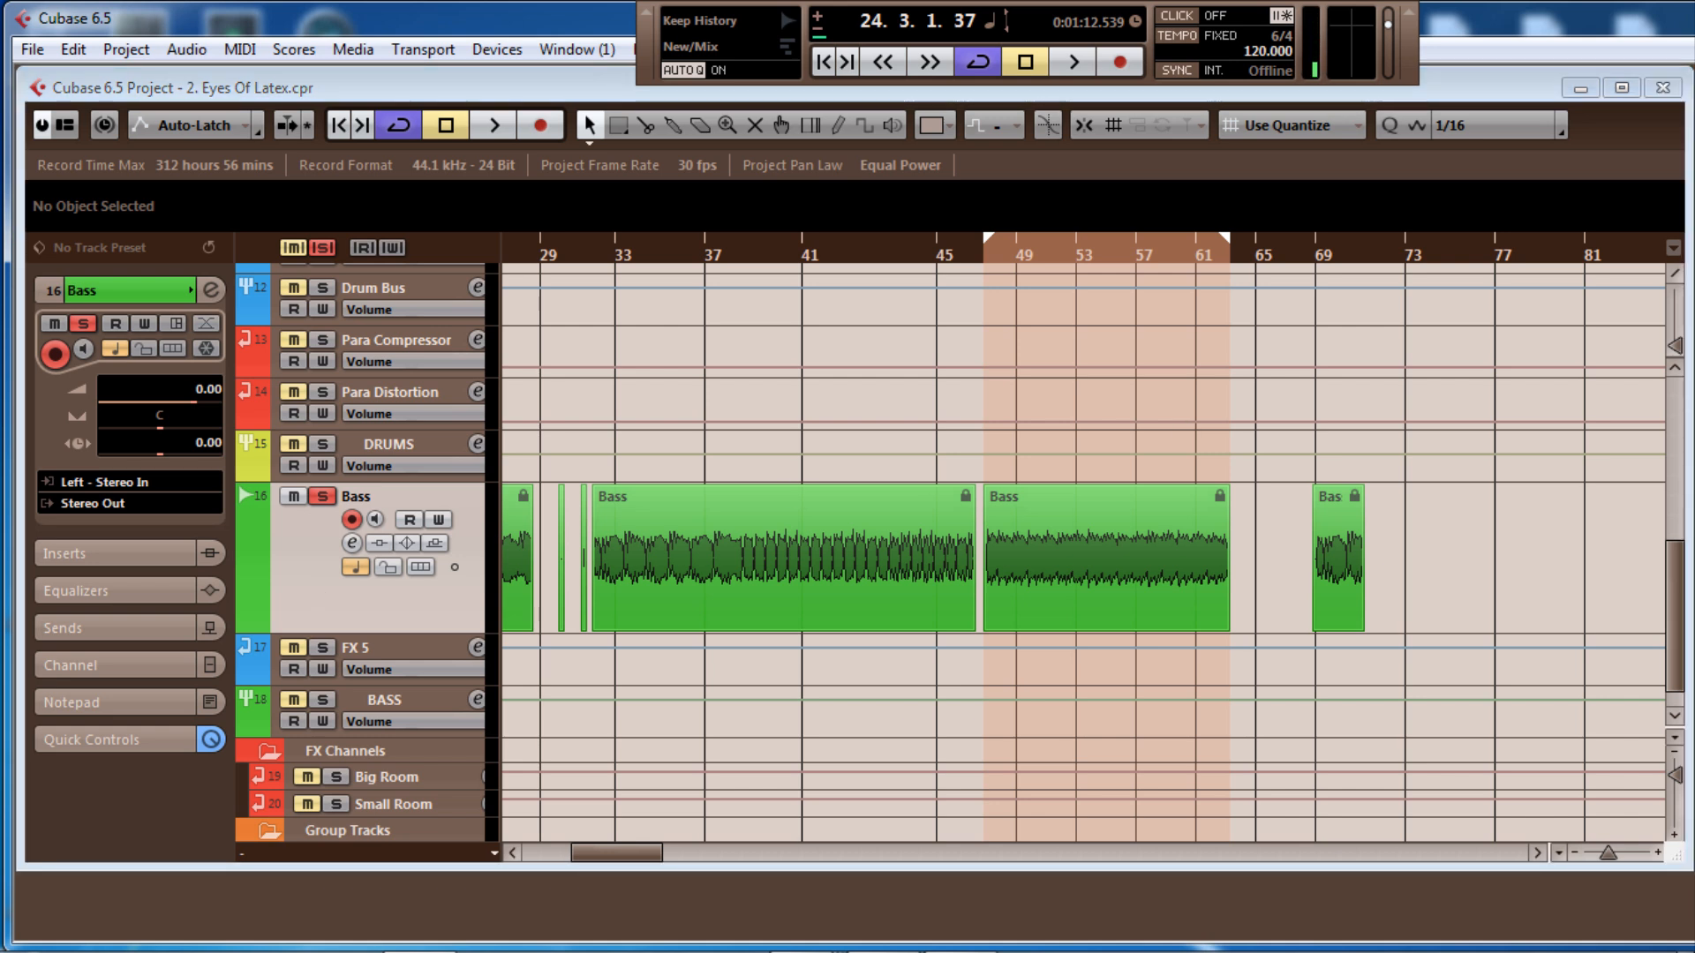
pyautogui.press('F3')
pyautogui.moveTo(563, 68)
pyautogui.mouseDown()
pyautogui.moveTo(606, 67)
pyautogui.moveTo(591, 73)
pyautogui.mouseUp()
pyautogui.click(570, 99)
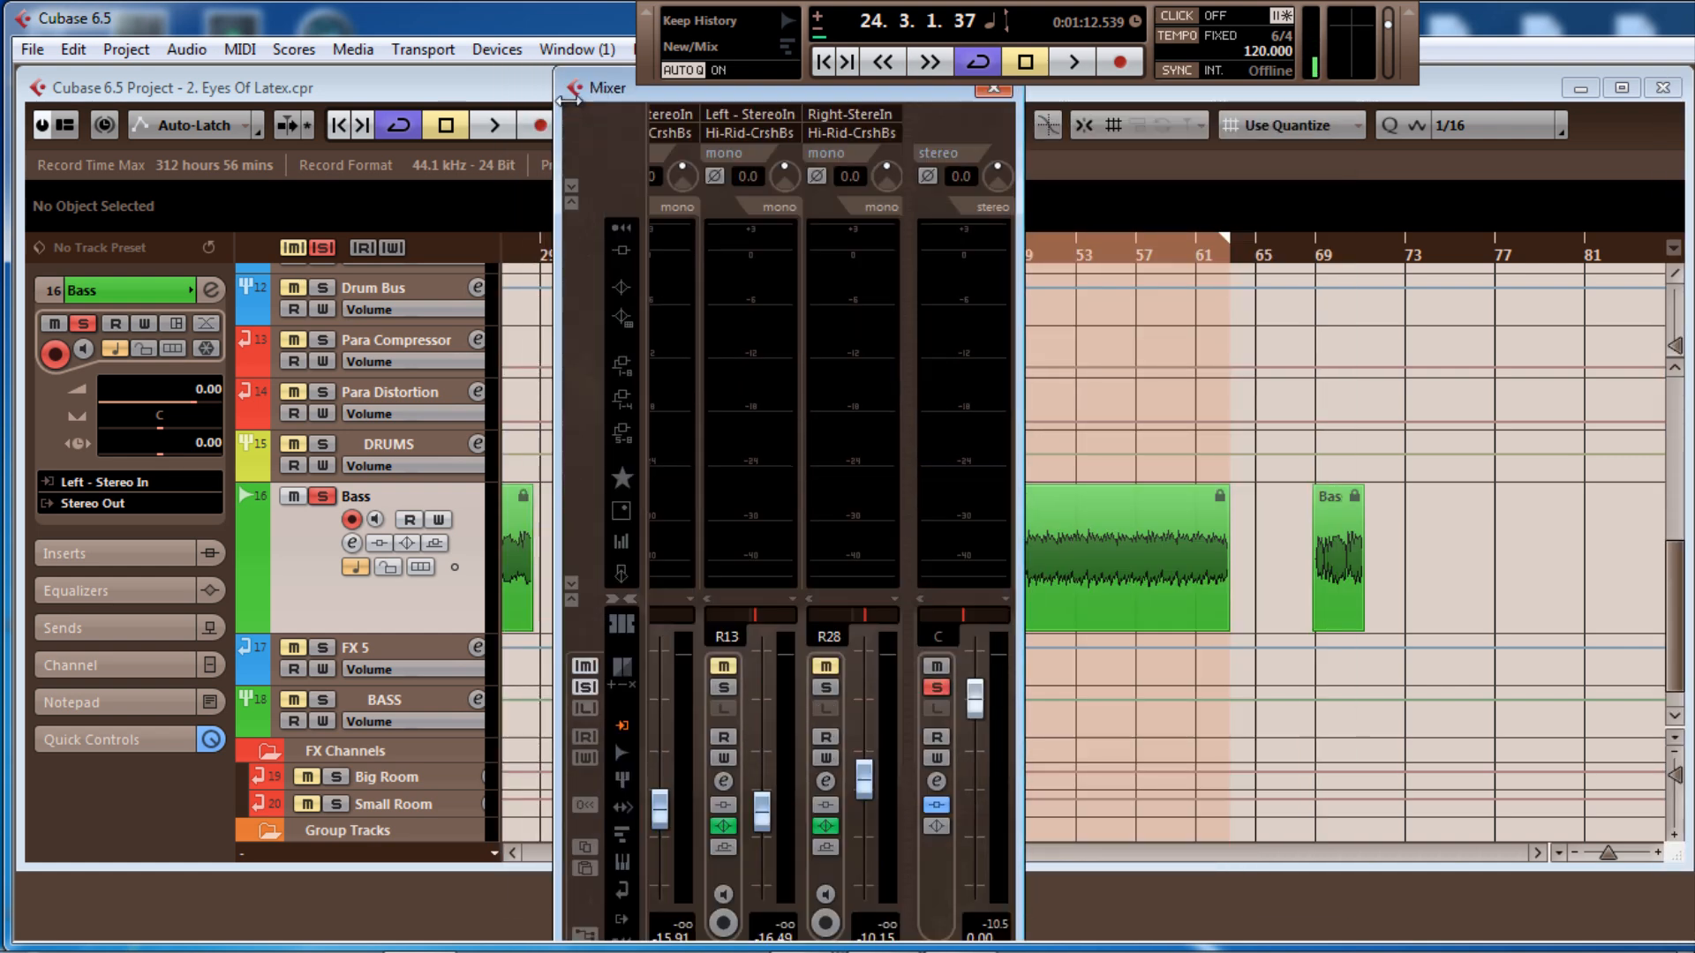
pyautogui.click(569, 185)
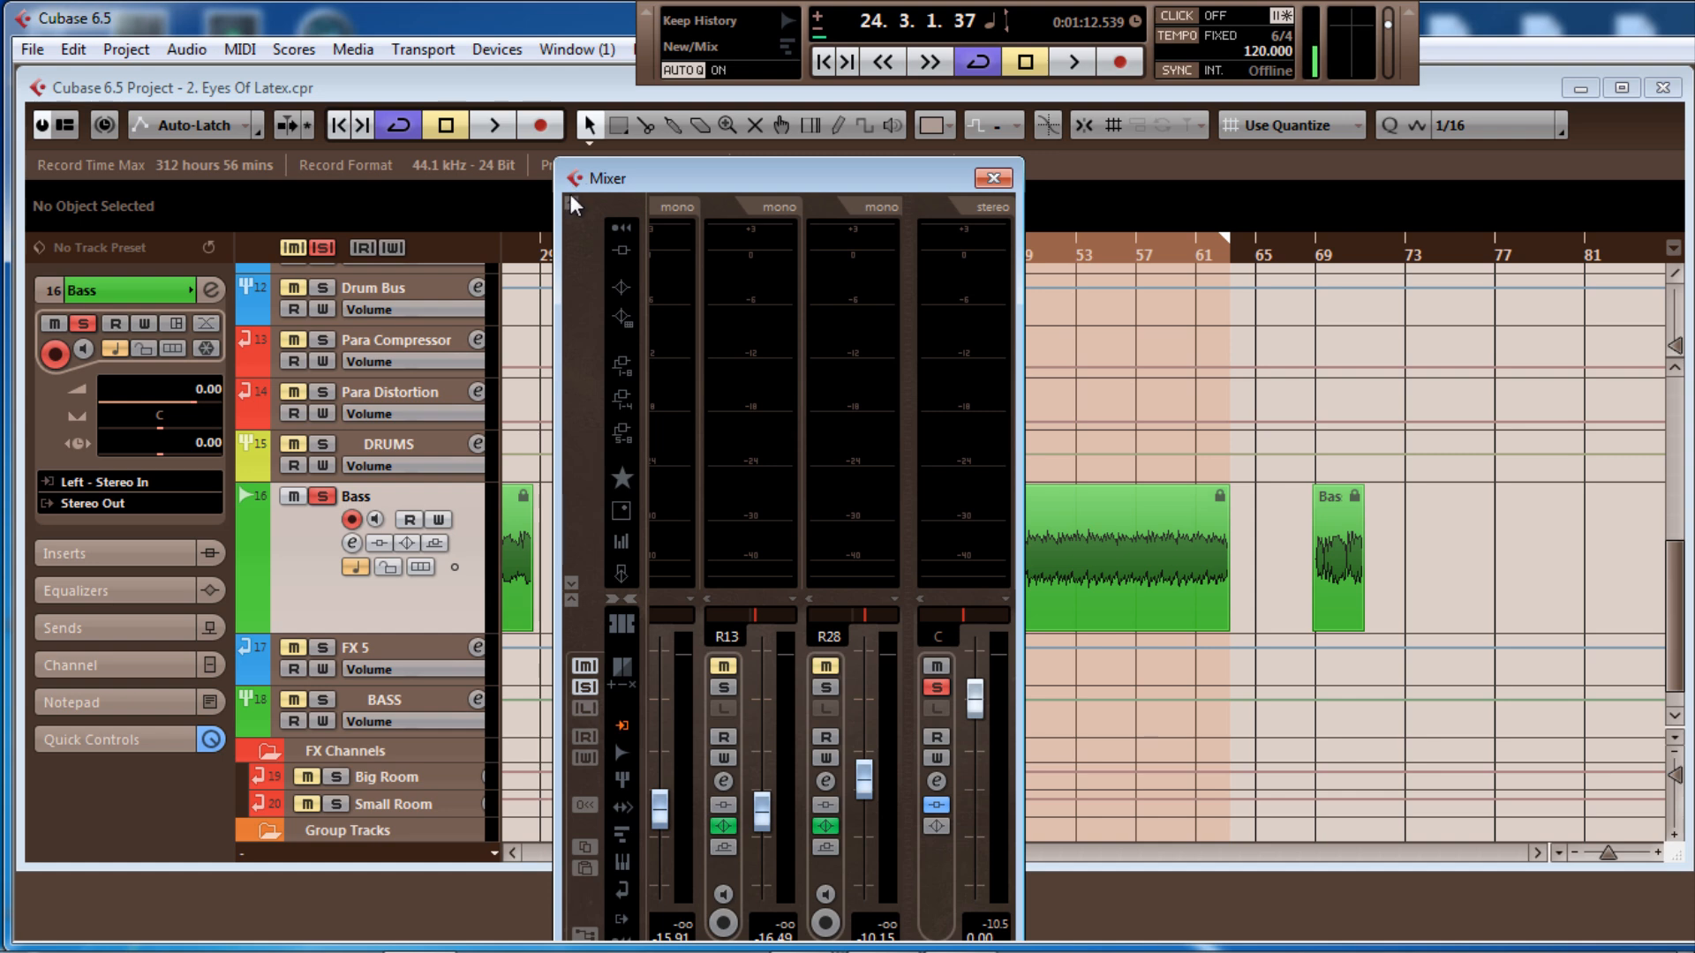
# Show the Mixer's input/output routing section, collapse its extended channel section and widen the window to include the Bass and BASS channels
pyautogui.click(573, 203)
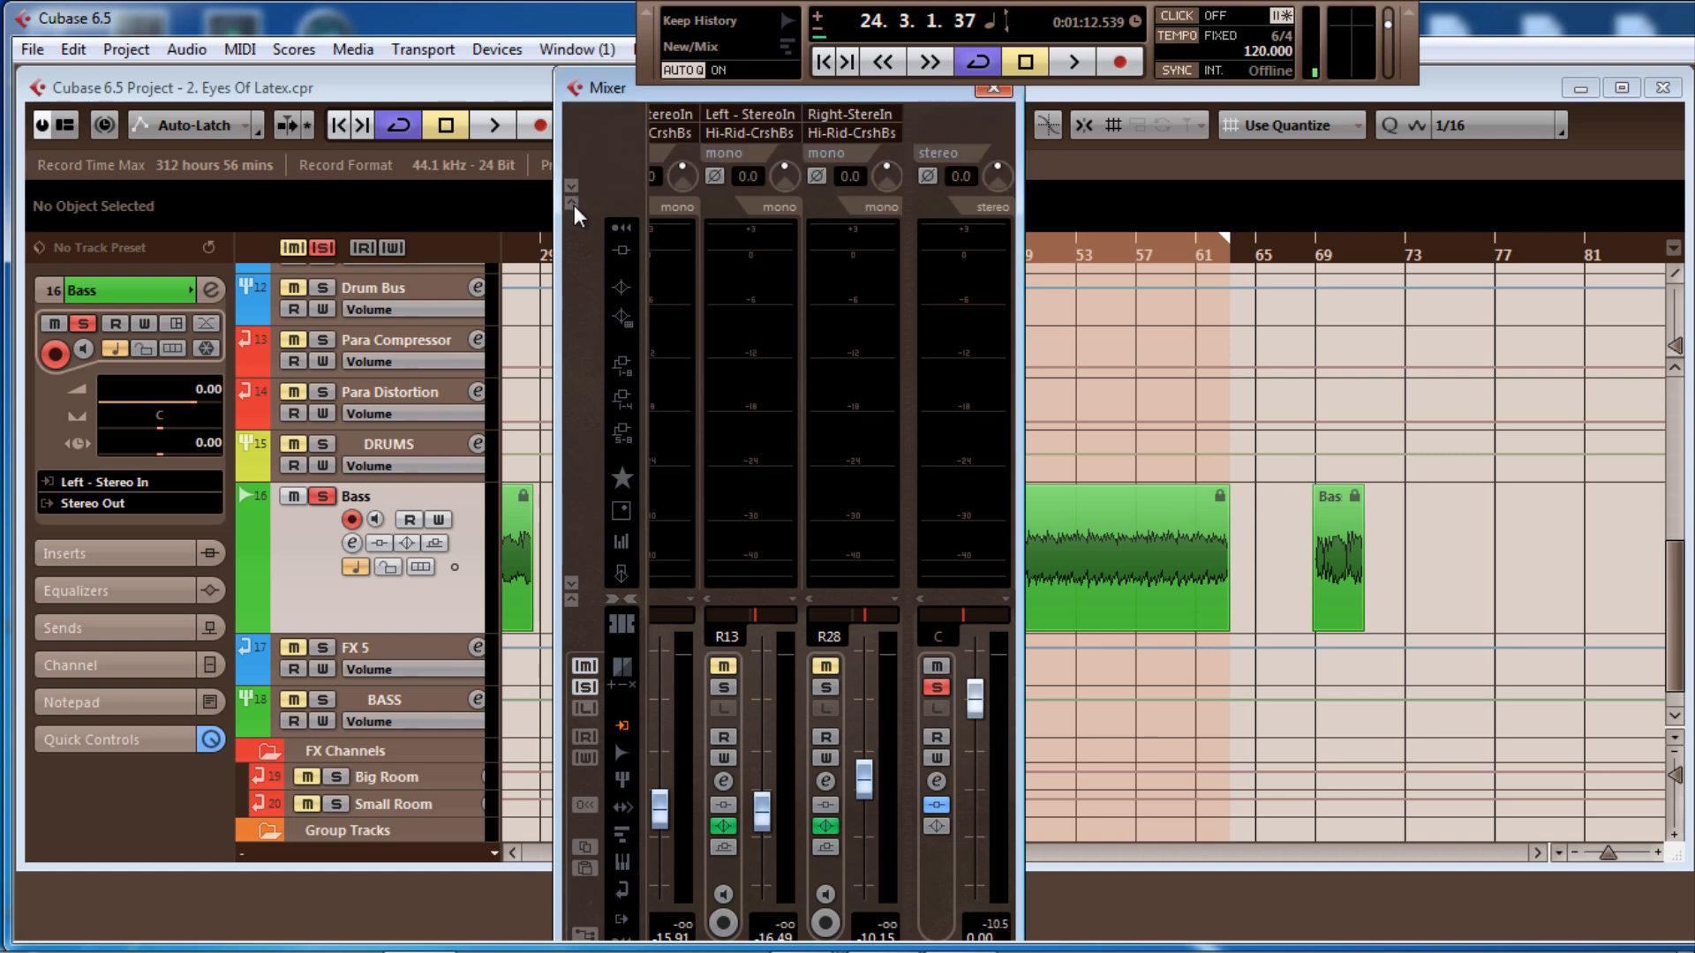
pyautogui.click(571, 583)
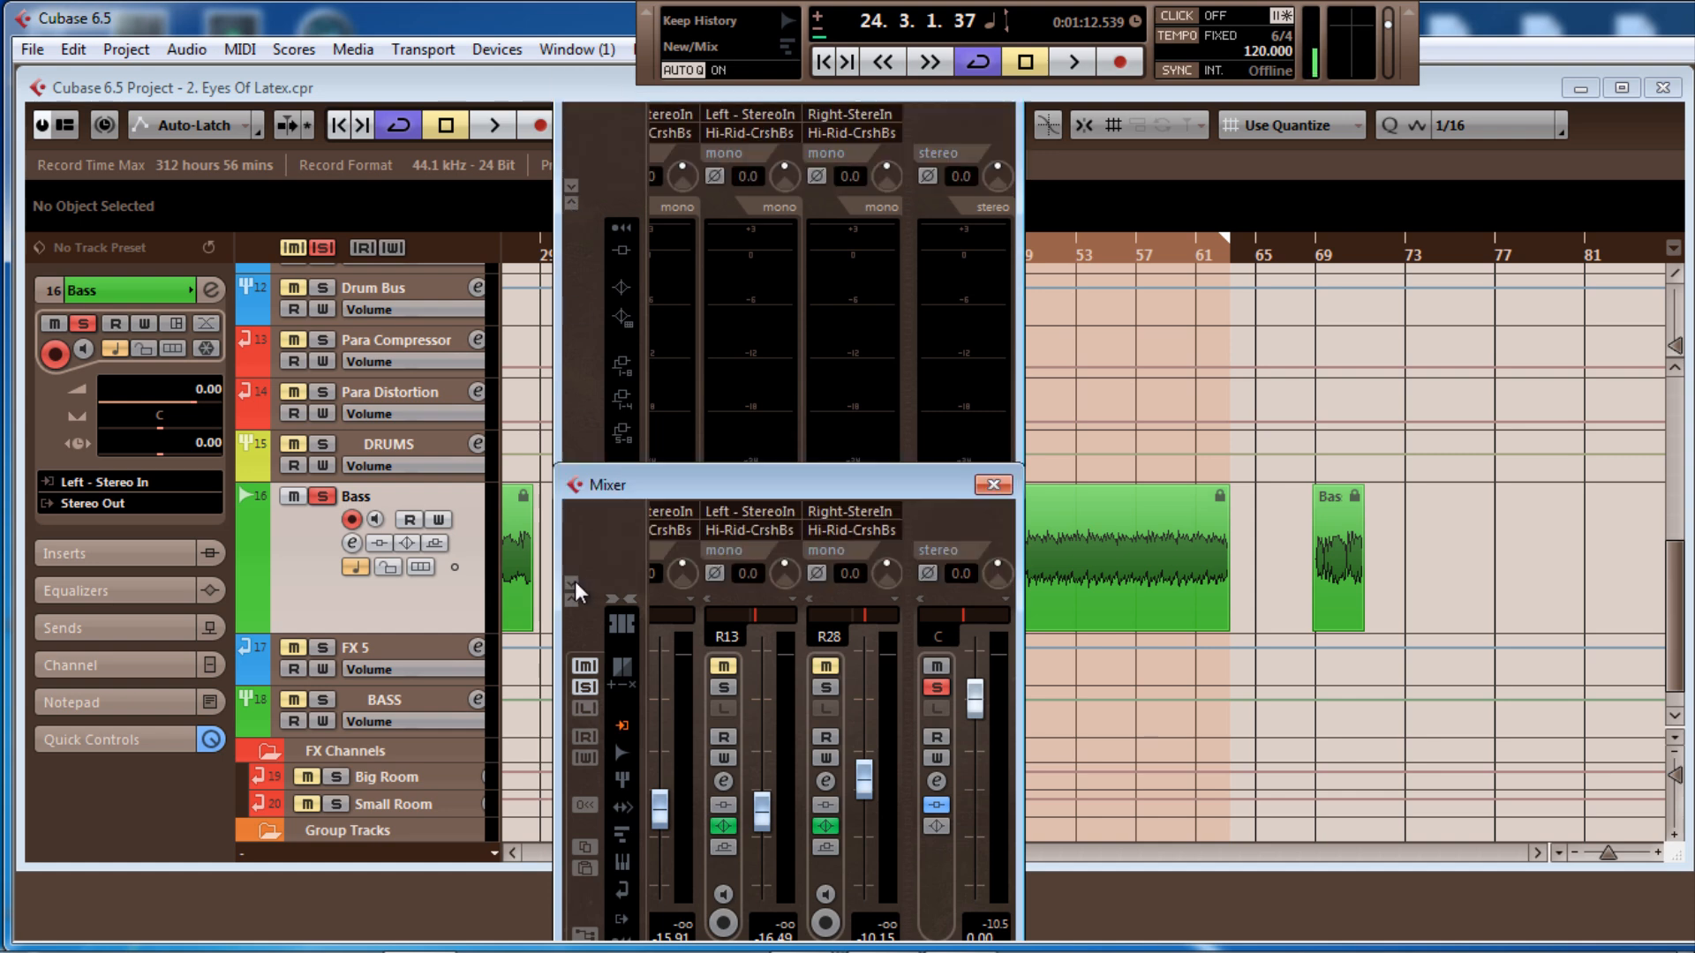
pyautogui.moveTo(680, 490); pyautogui.dragTo(768, 248)
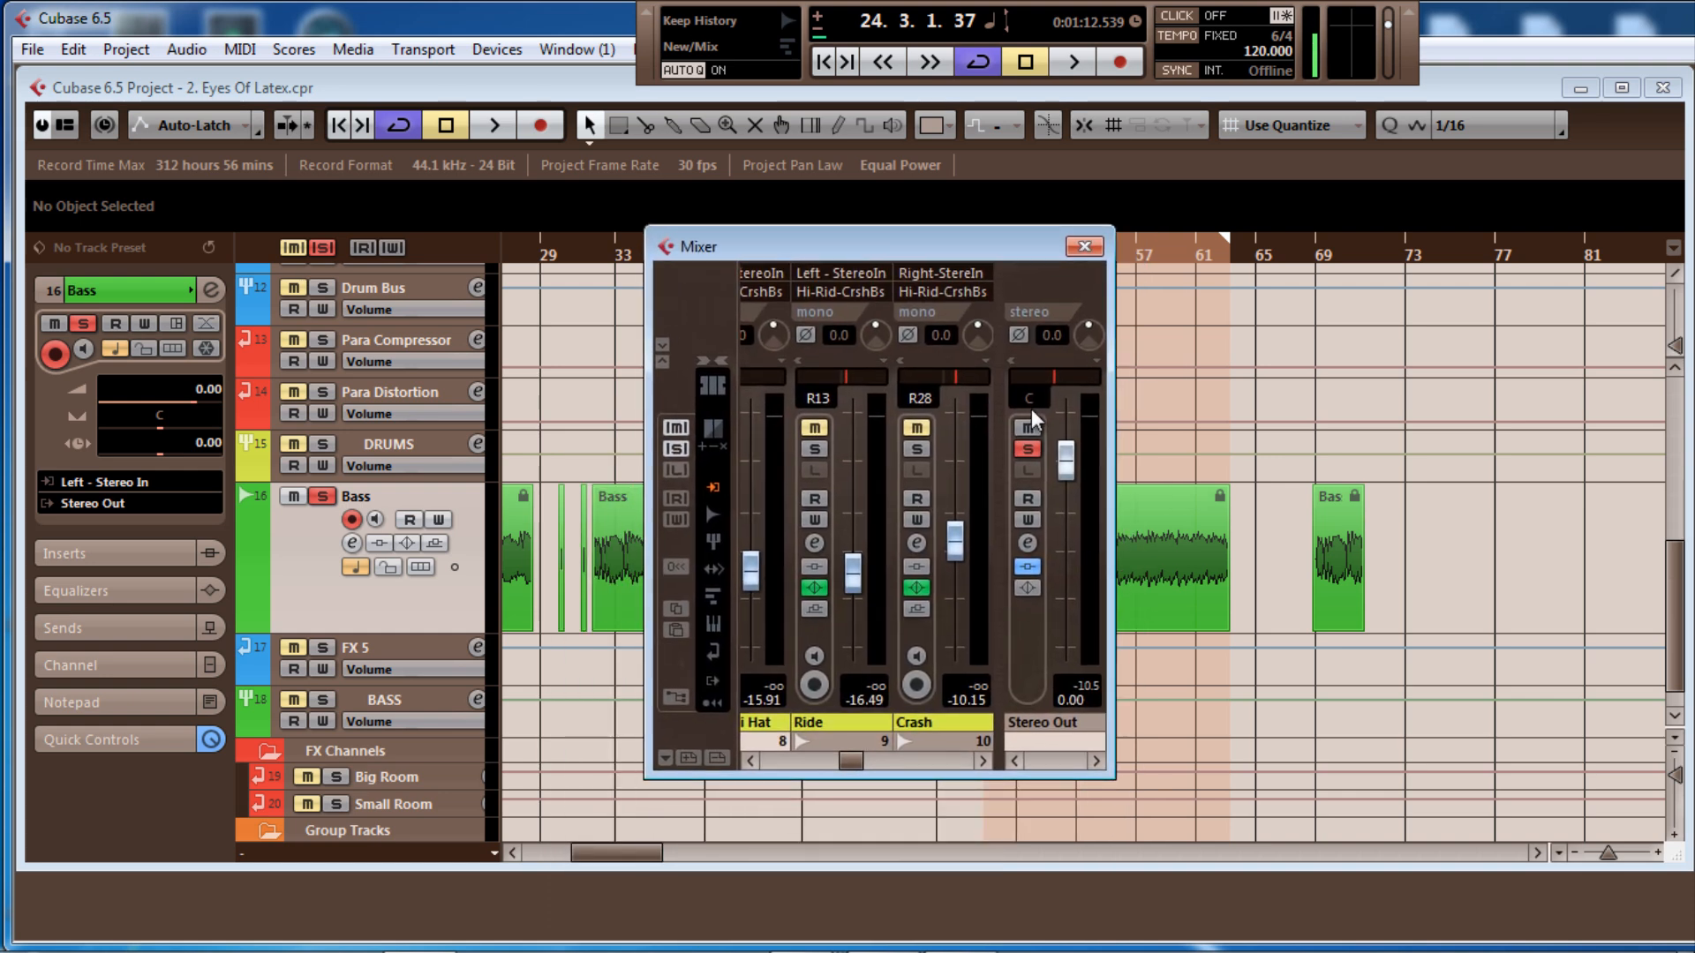
pyautogui.moveTo(1115, 415); pyautogui.dragTo(1688, 423)
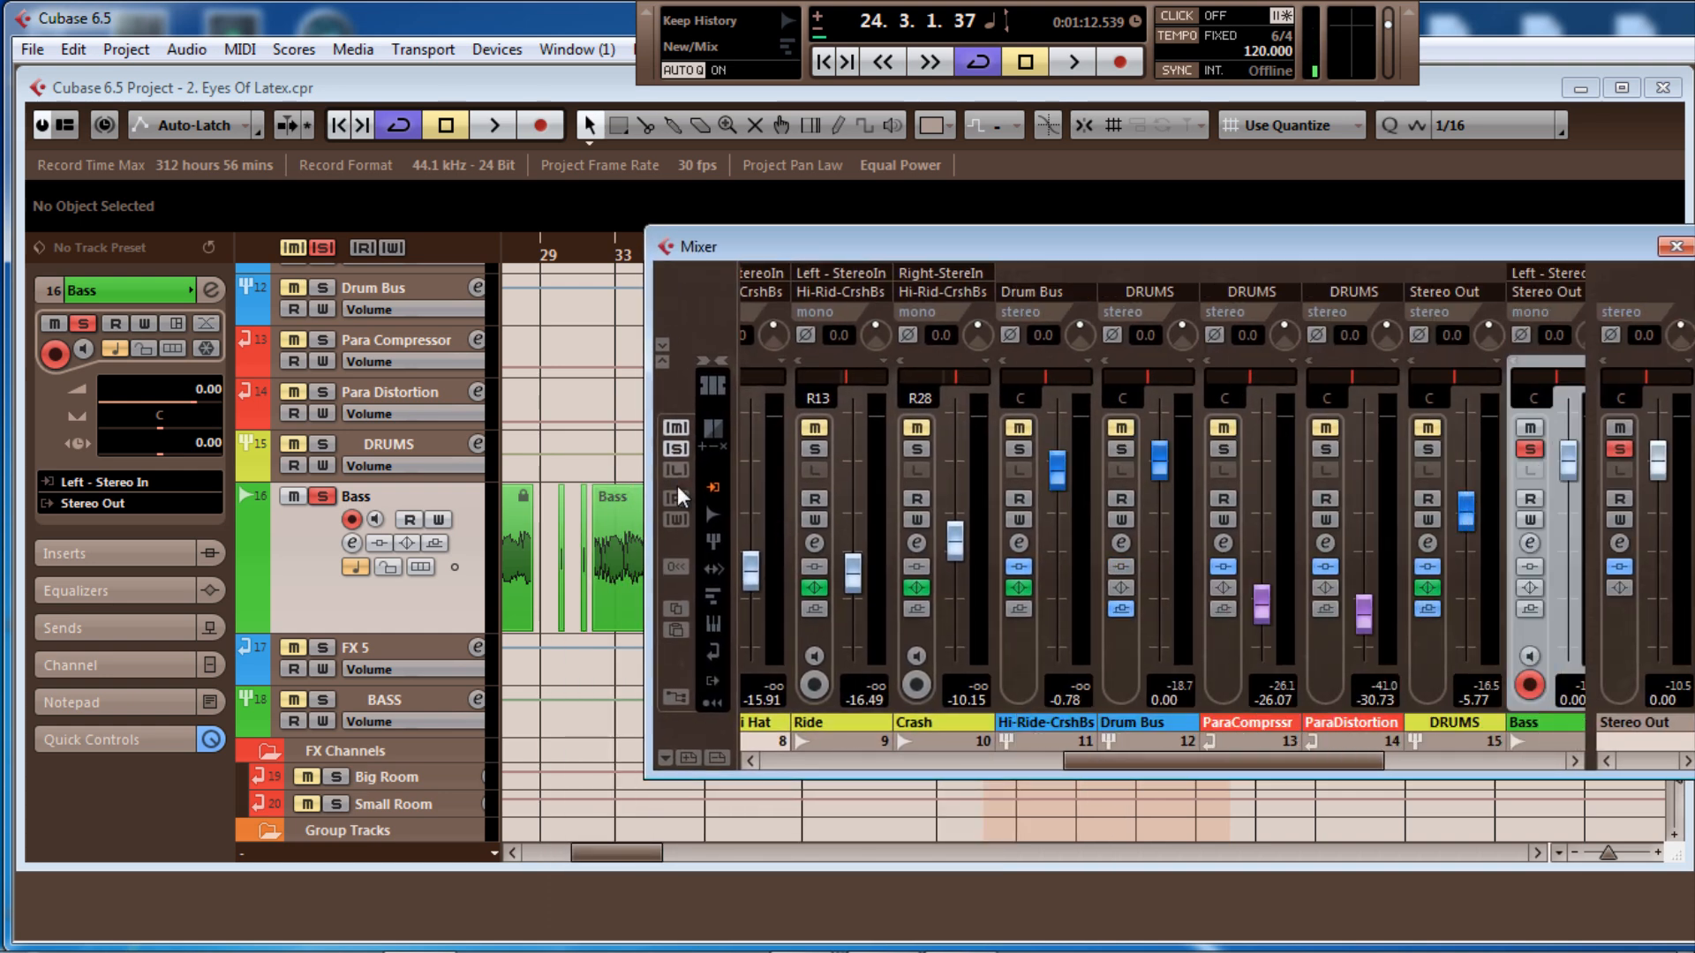
pyautogui.moveTo(647, 425); pyautogui.dragTo(328, 428)
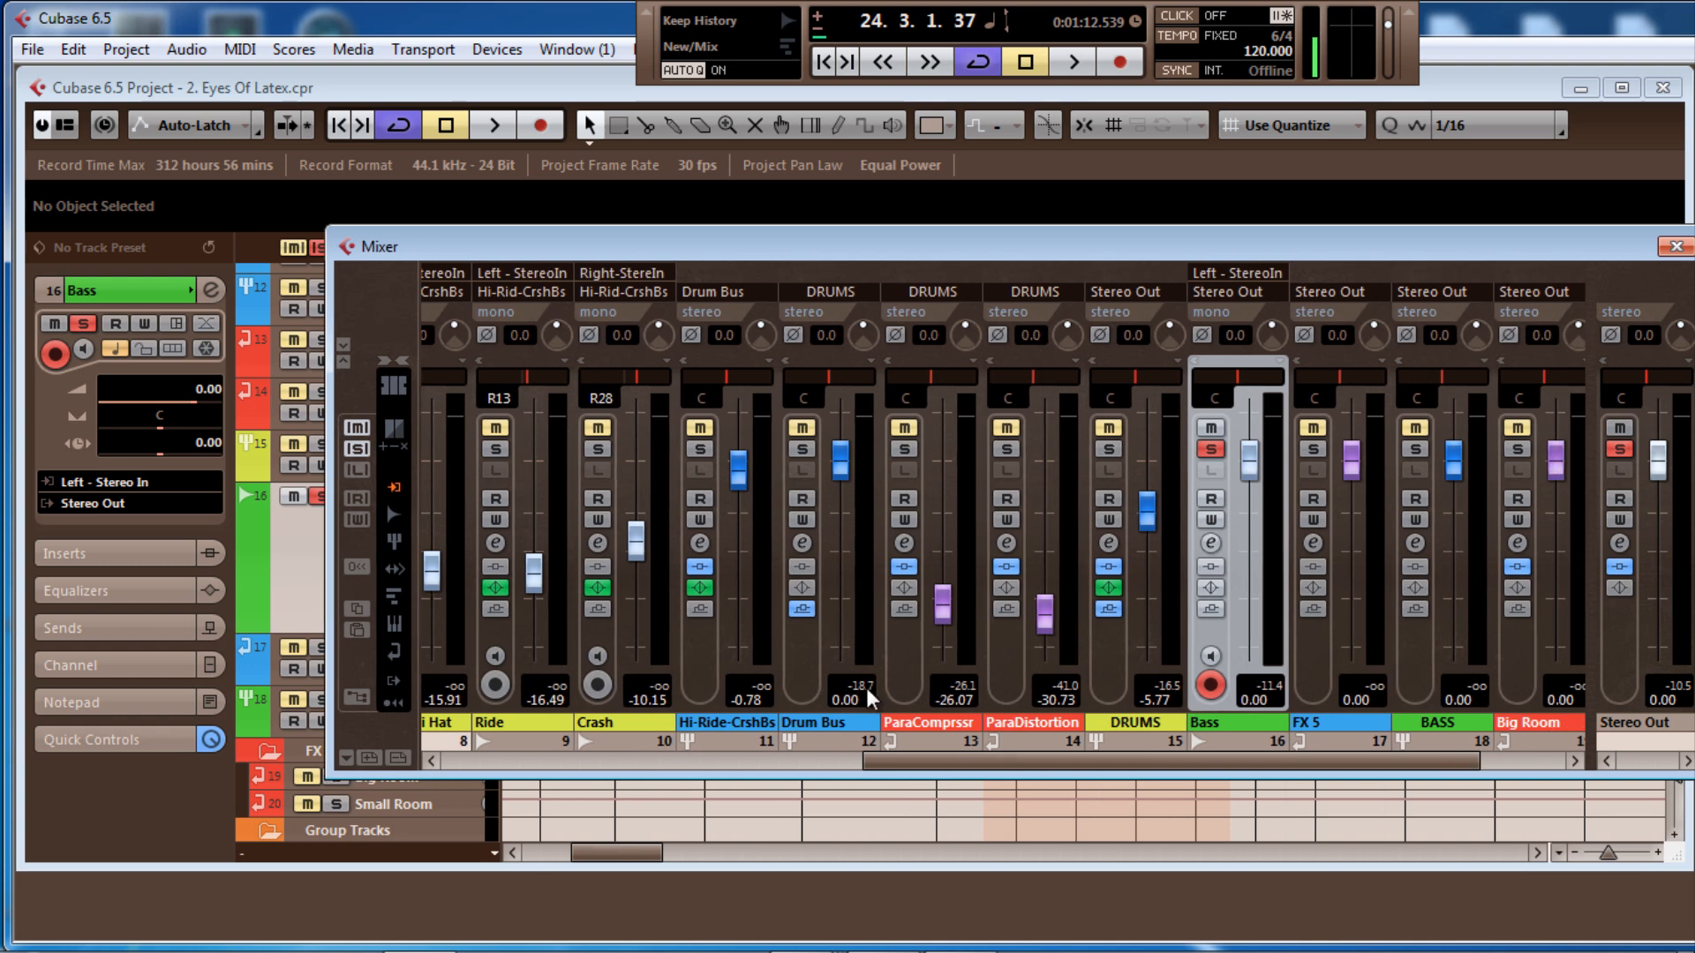
pyautogui.moveTo(1080, 770); pyautogui.dragTo(1165, 773)
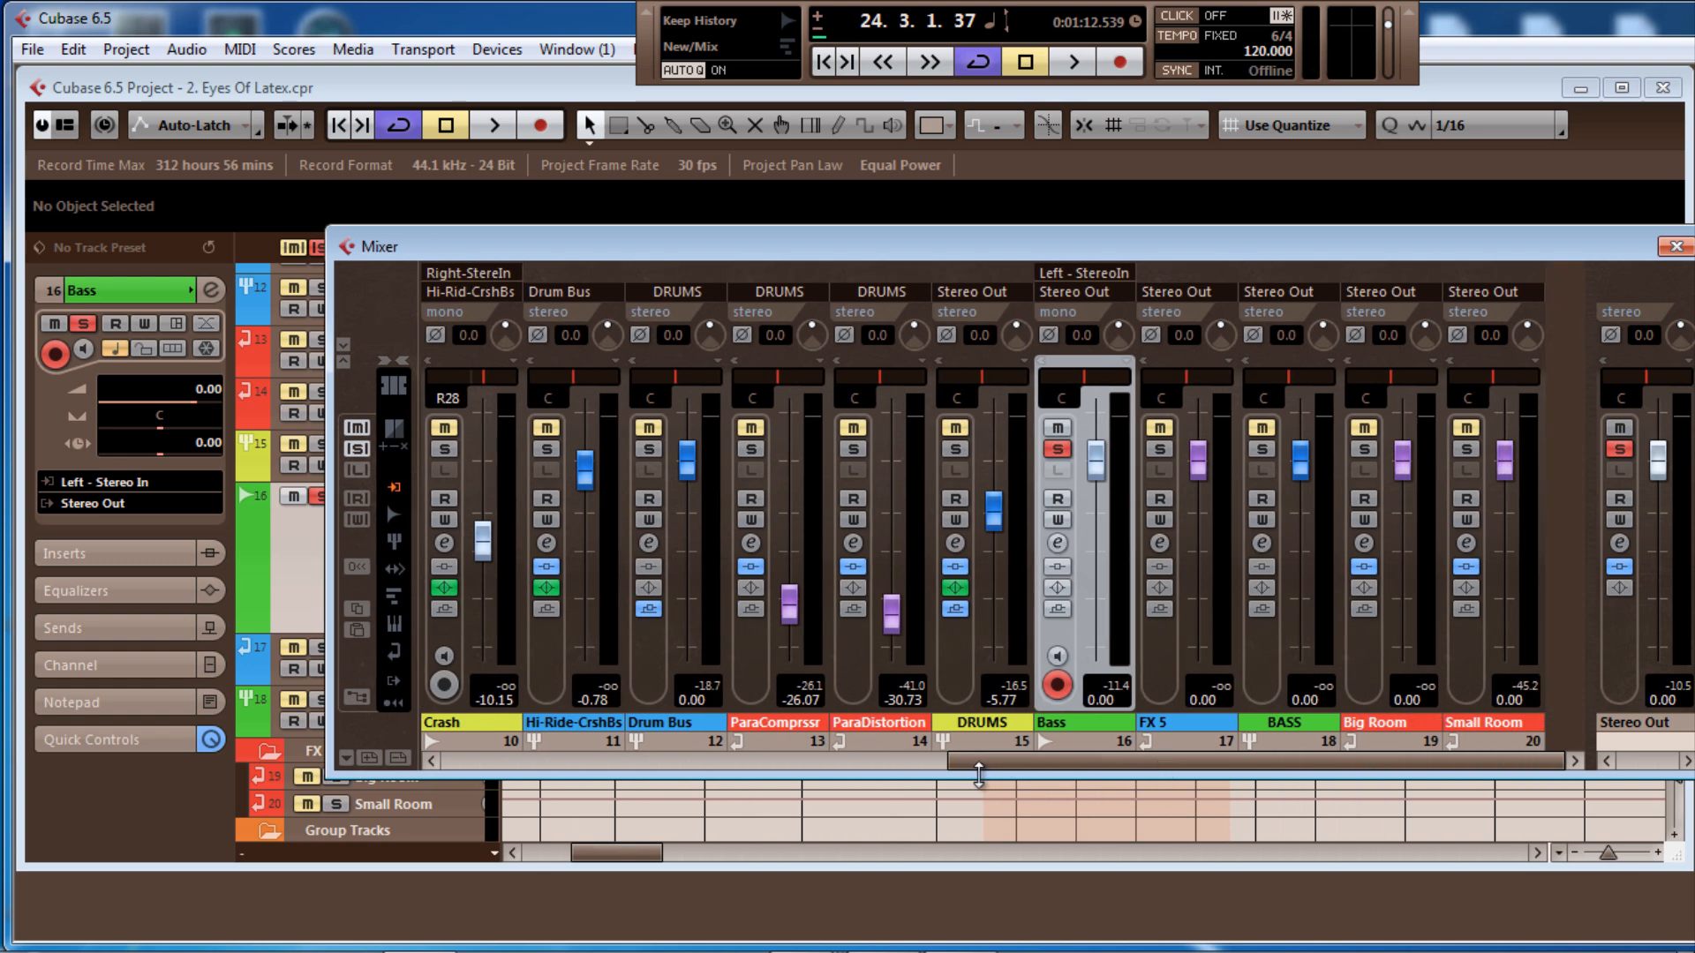
# Route the Bass channel's output to the BASS group and close the Mixer
pyautogui.click(1068, 293)
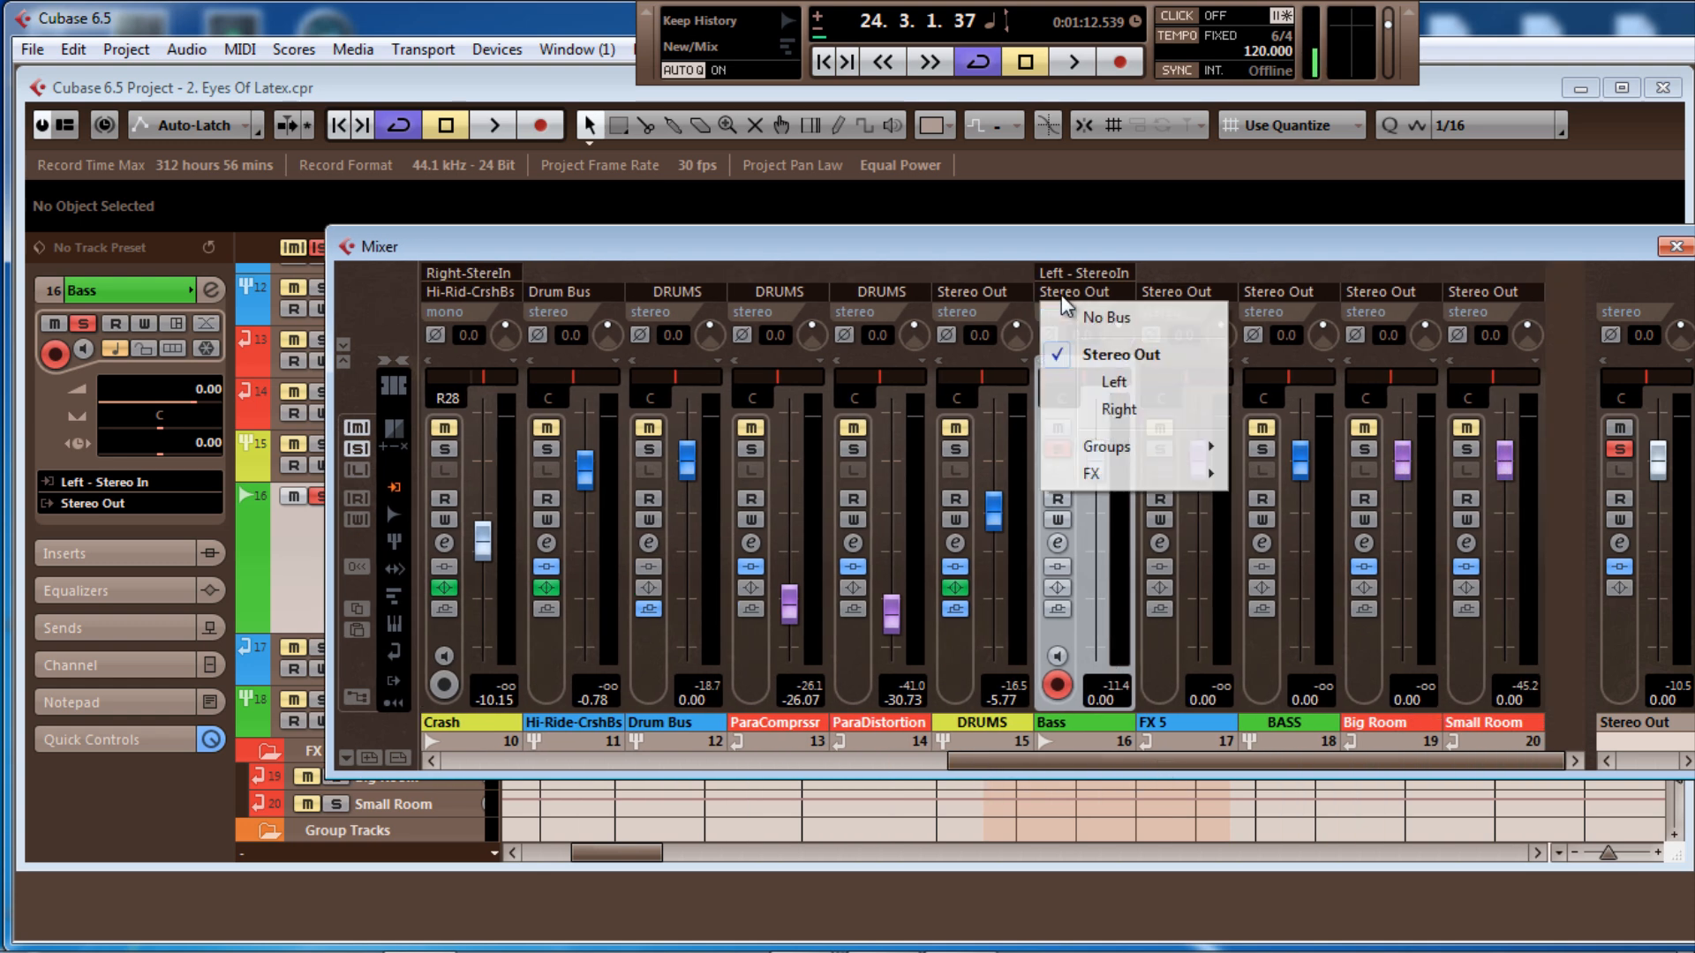
pyautogui.moveTo(1124, 455)
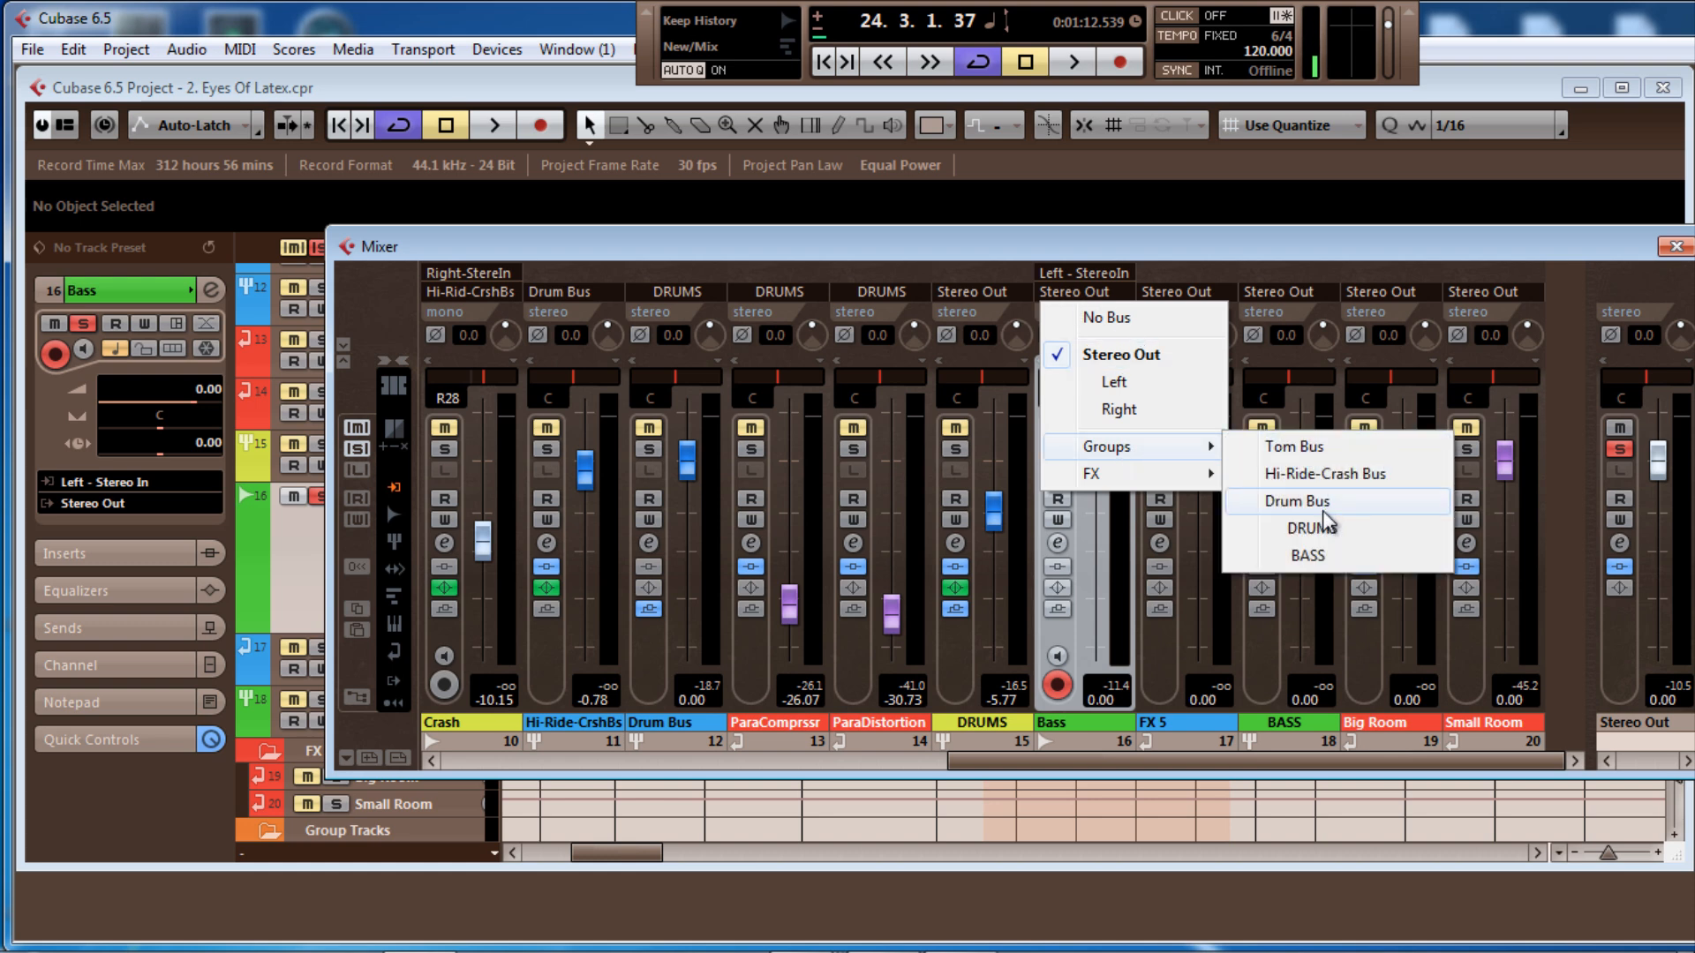
pyautogui.click(1308, 555)
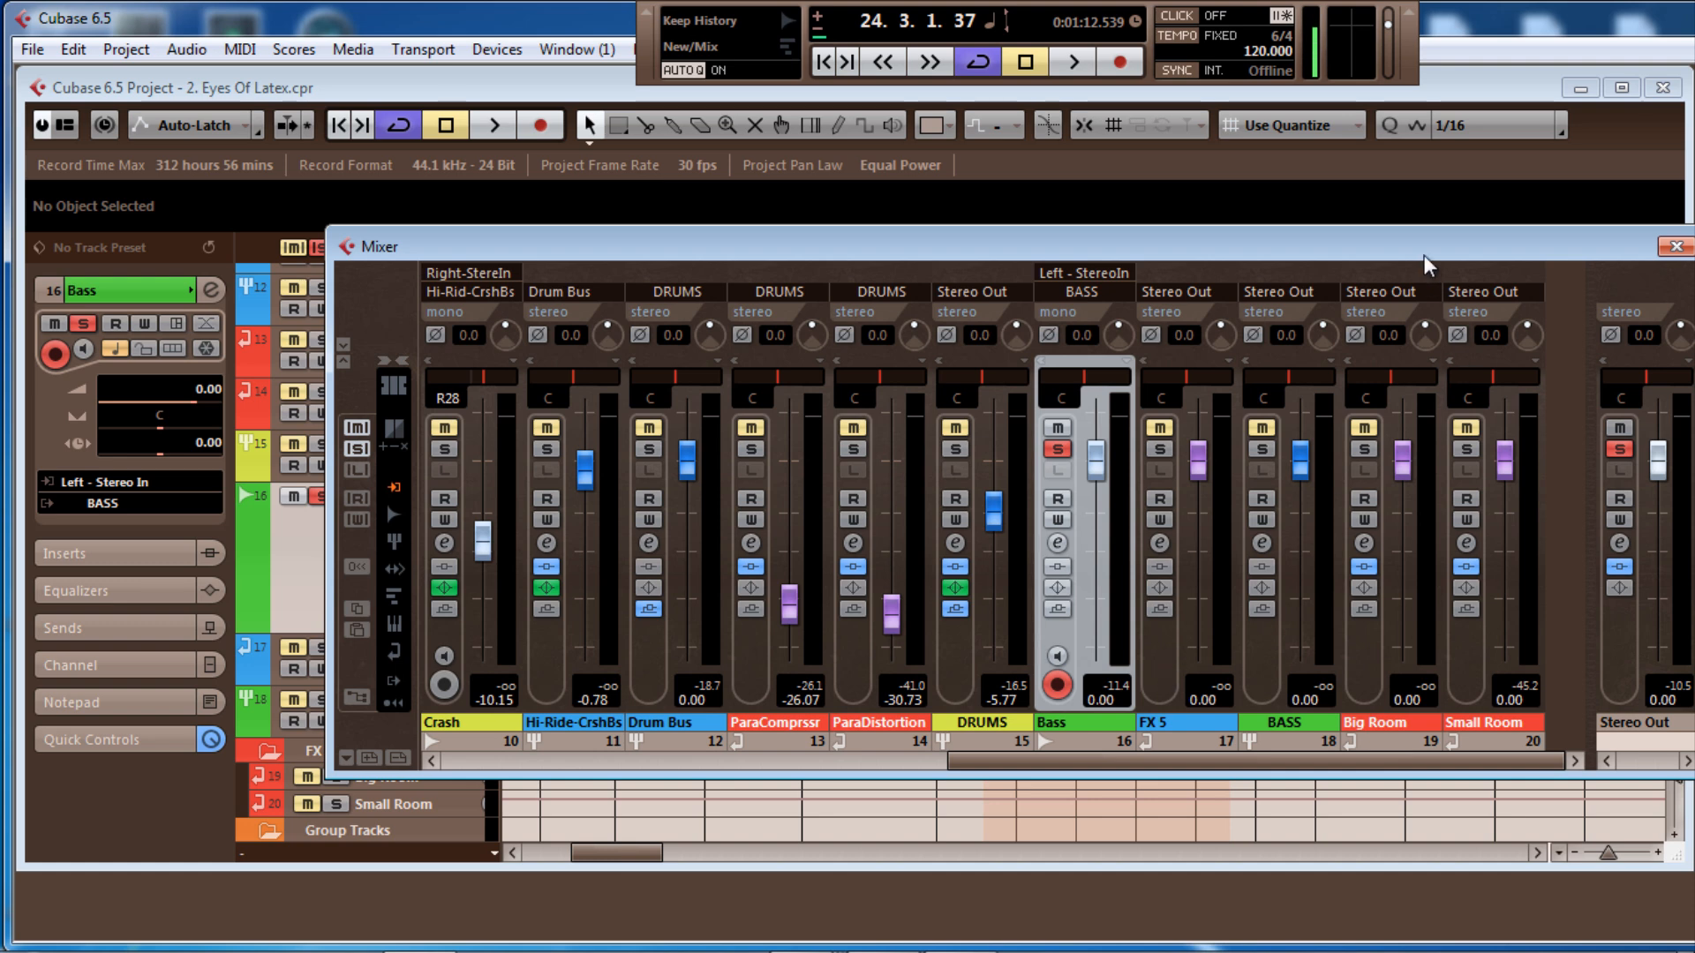
pyautogui.moveTo(1424, 257); pyautogui.dragTo(1168, 412)
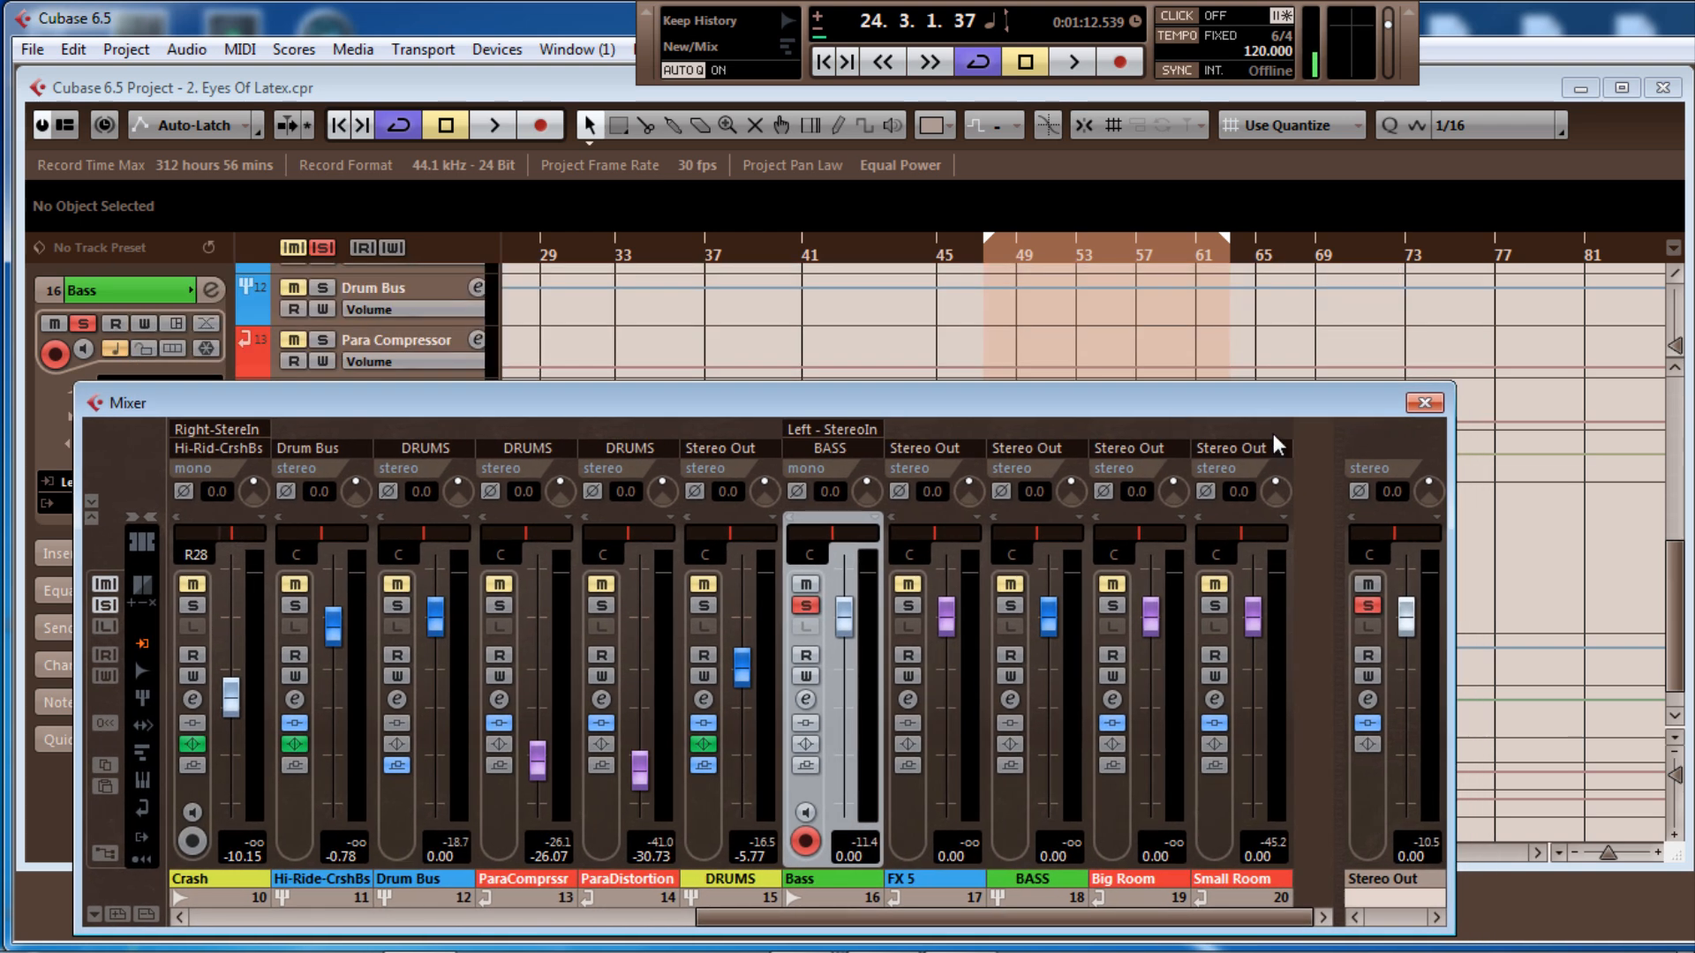
pyautogui.press('F3')
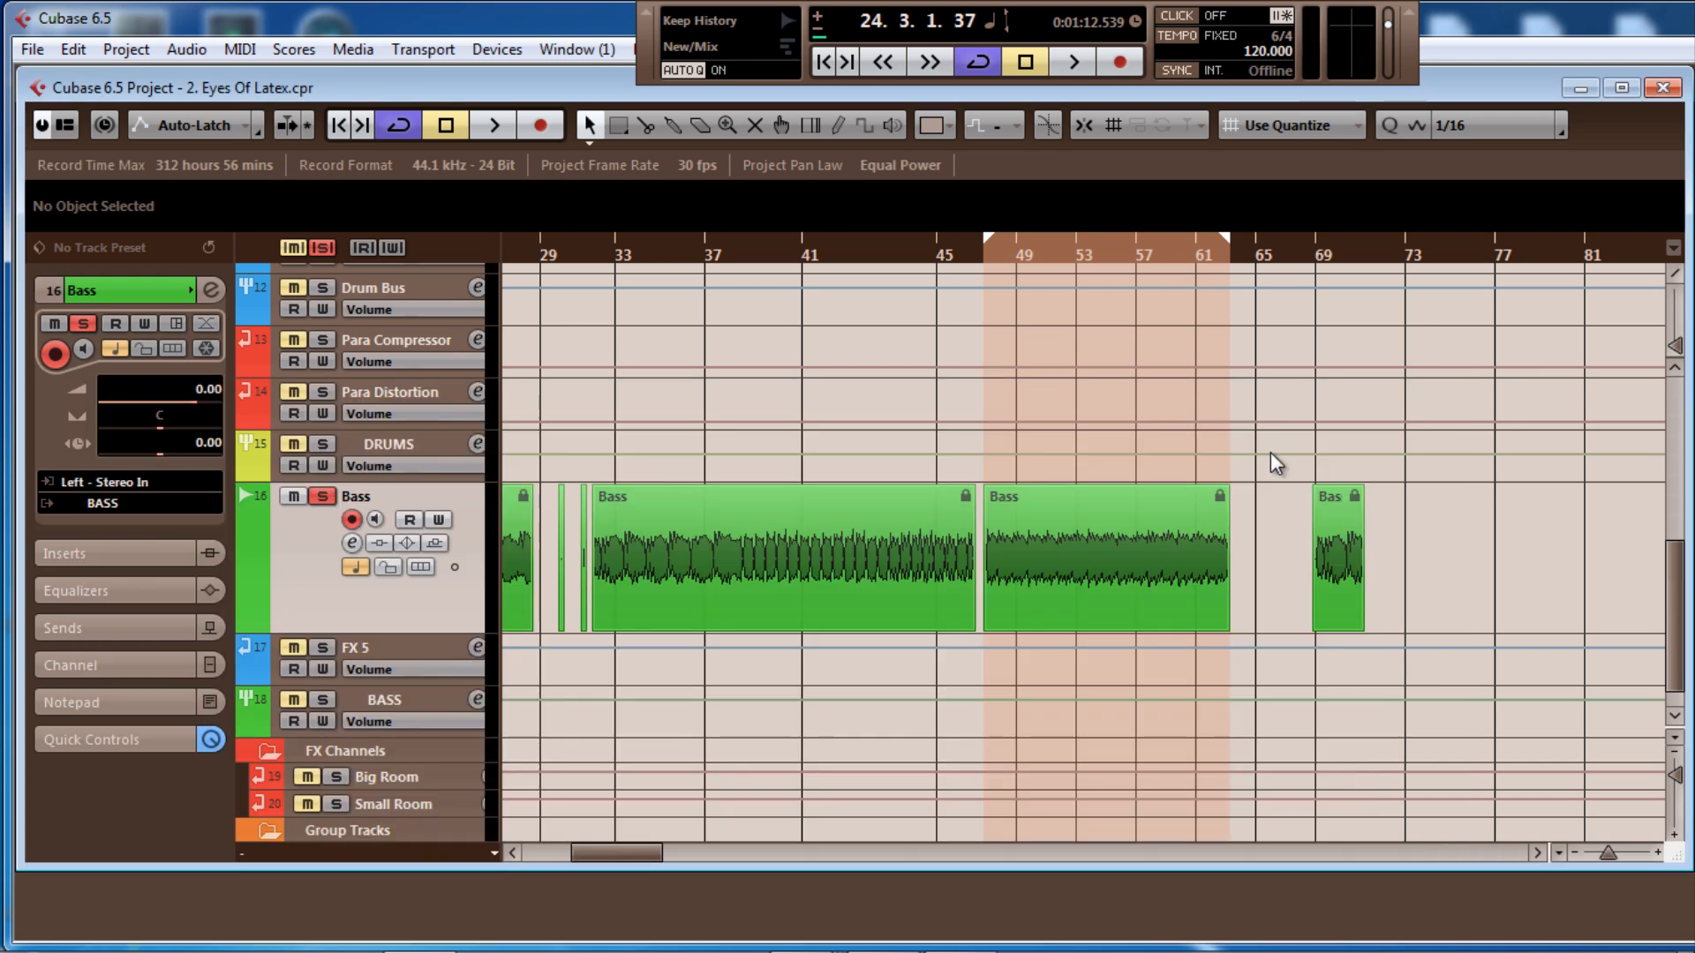
# Play the project from bar 47 and solo the BASS group track
pyautogui.click(989, 263)
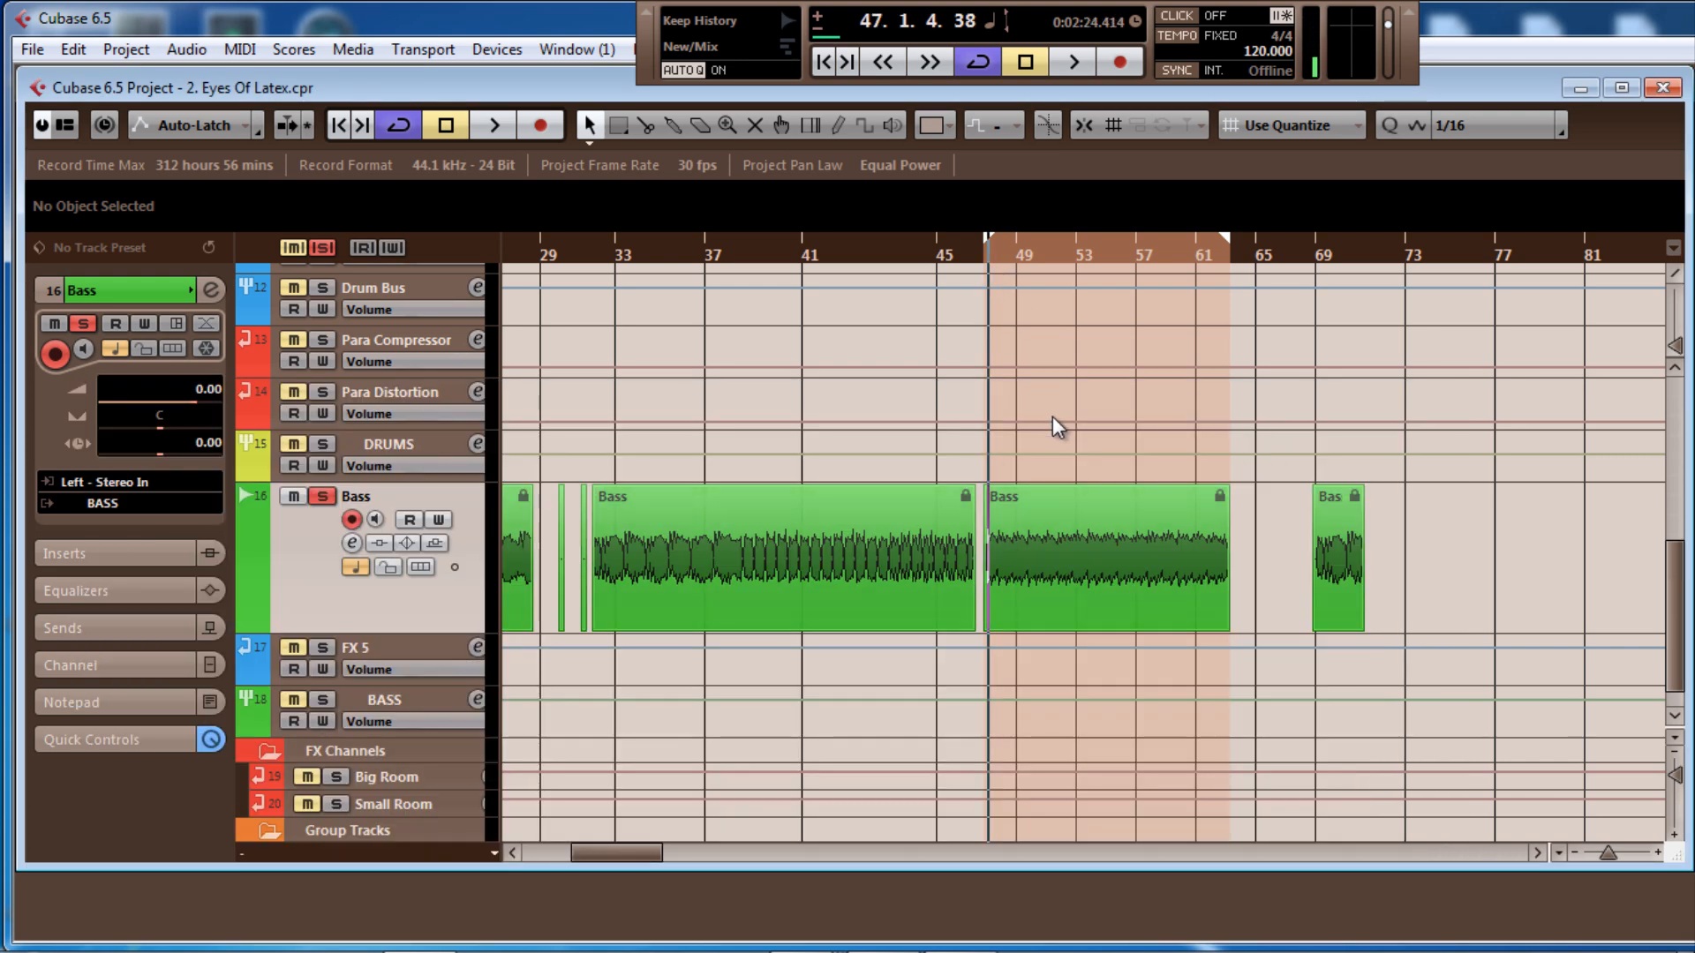
pyautogui.press('space')
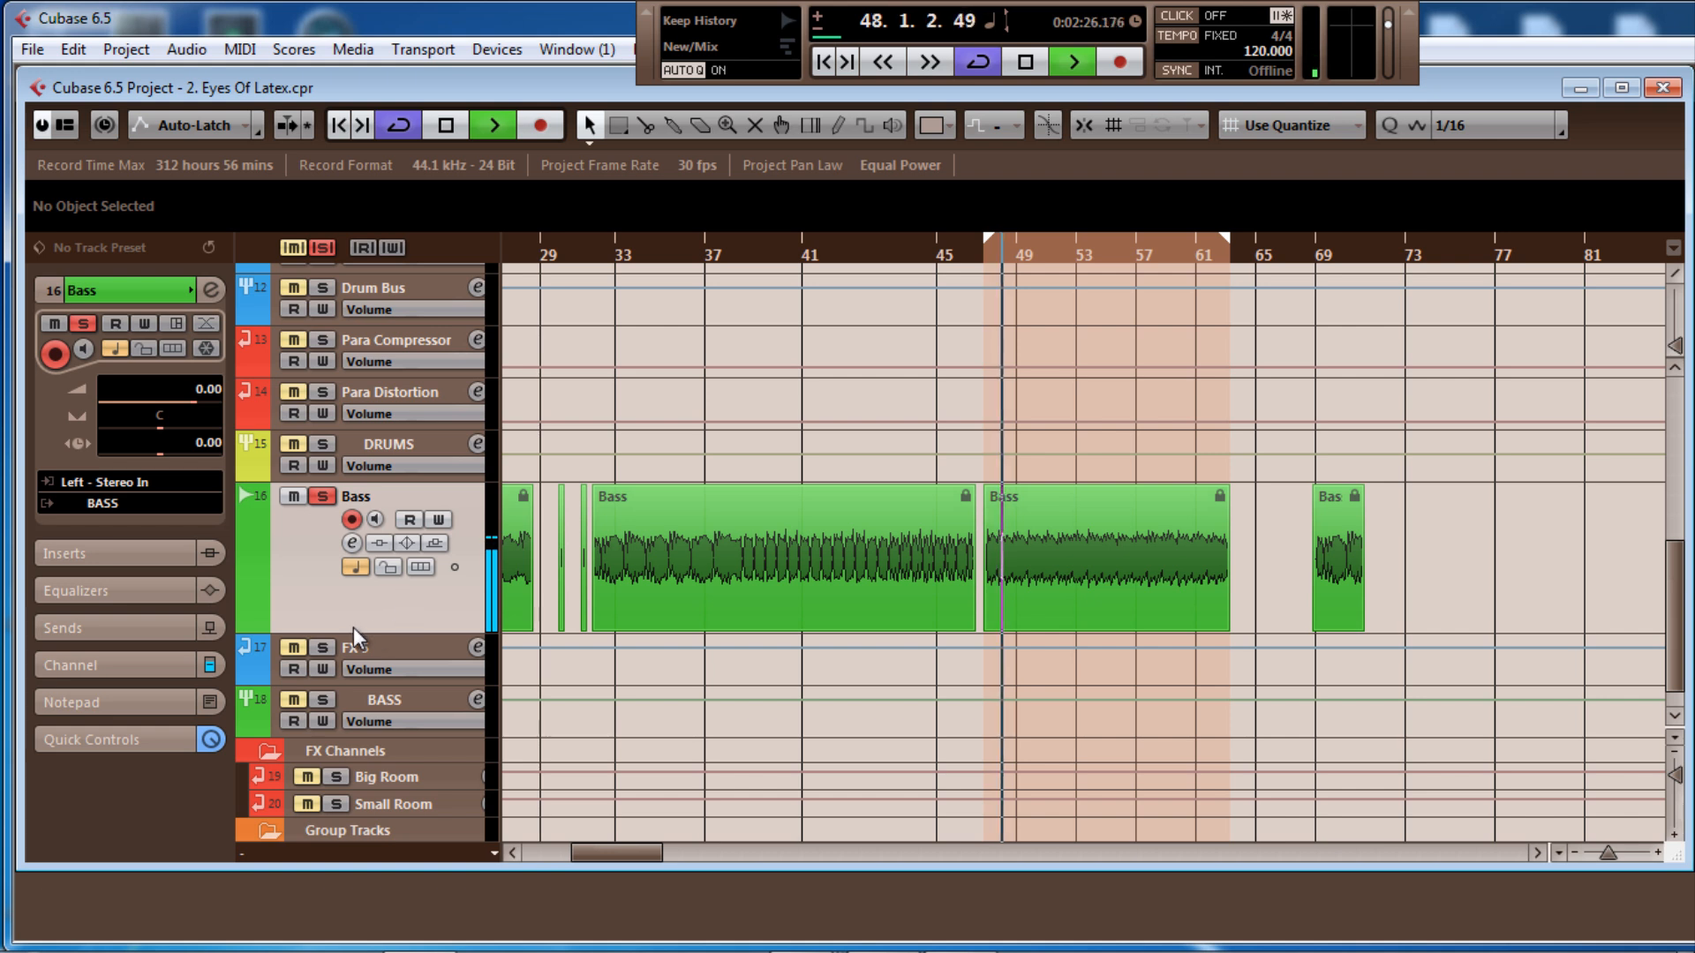
pyautogui.click(324, 700)
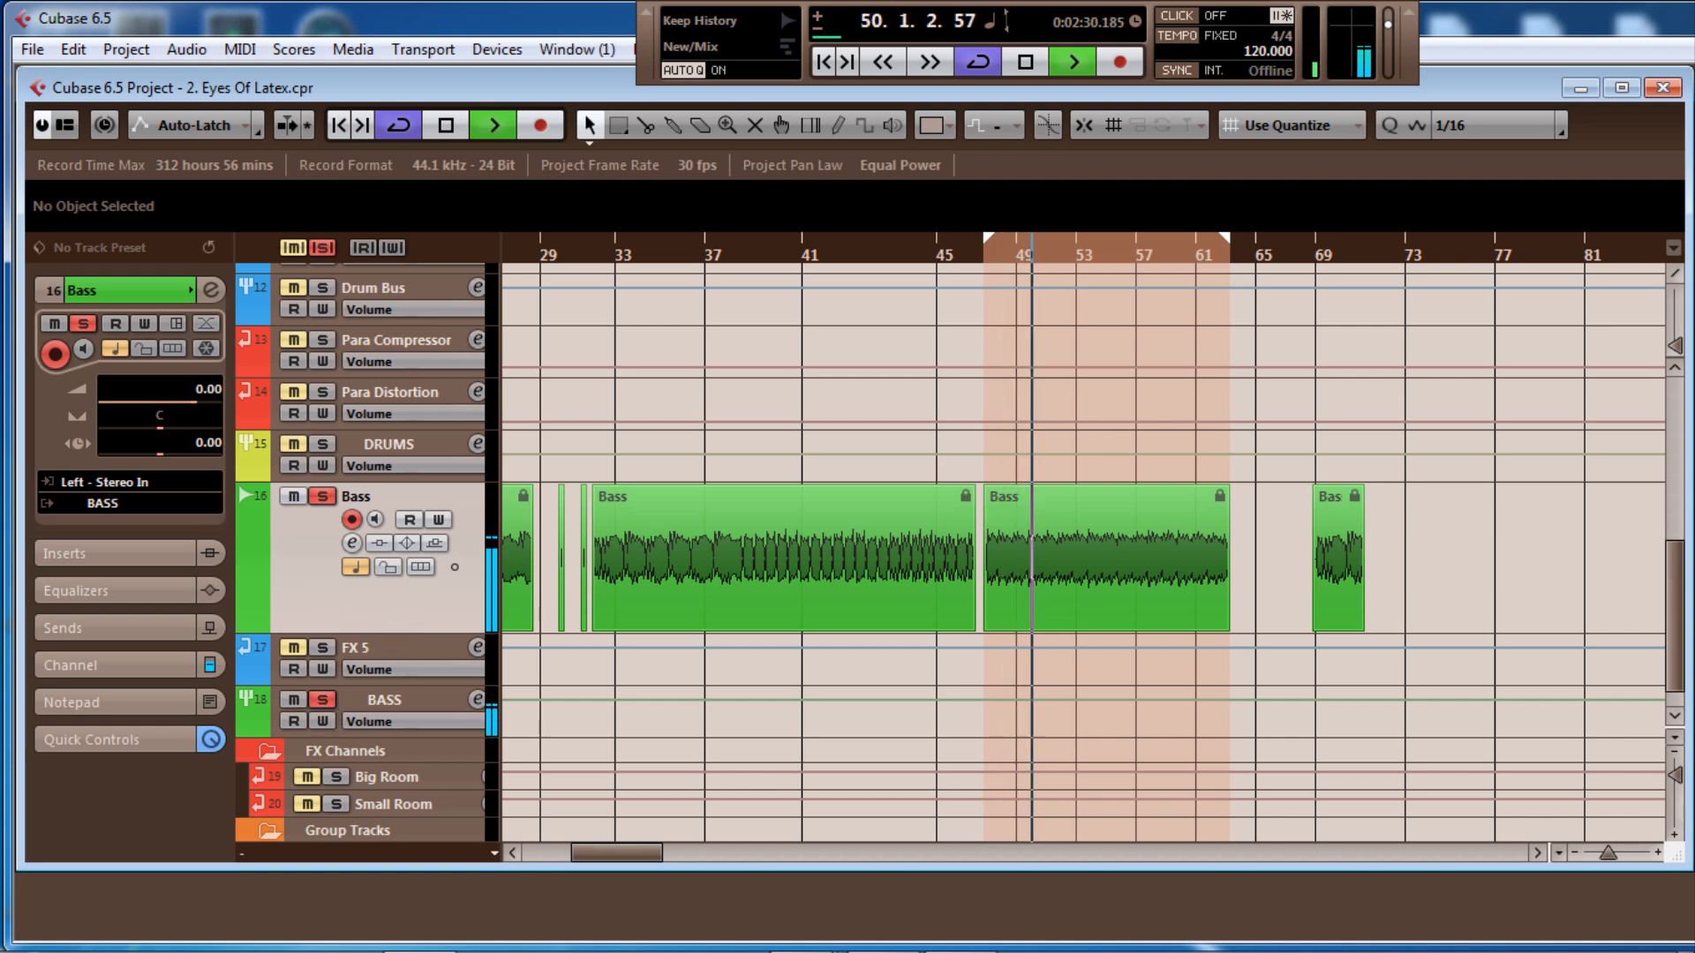
# Examine the bass spectrum in the Stereo Out's SPAN analyser while playing the clip before bar 47 and the clip starting at bar 47
pyautogui.moveTo(1694, 159)
pyautogui.mouseDown()
pyautogui.moveTo(1370, 155)
pyautogui.moveTo(1694, 155)
pyautogui.mouseUp()
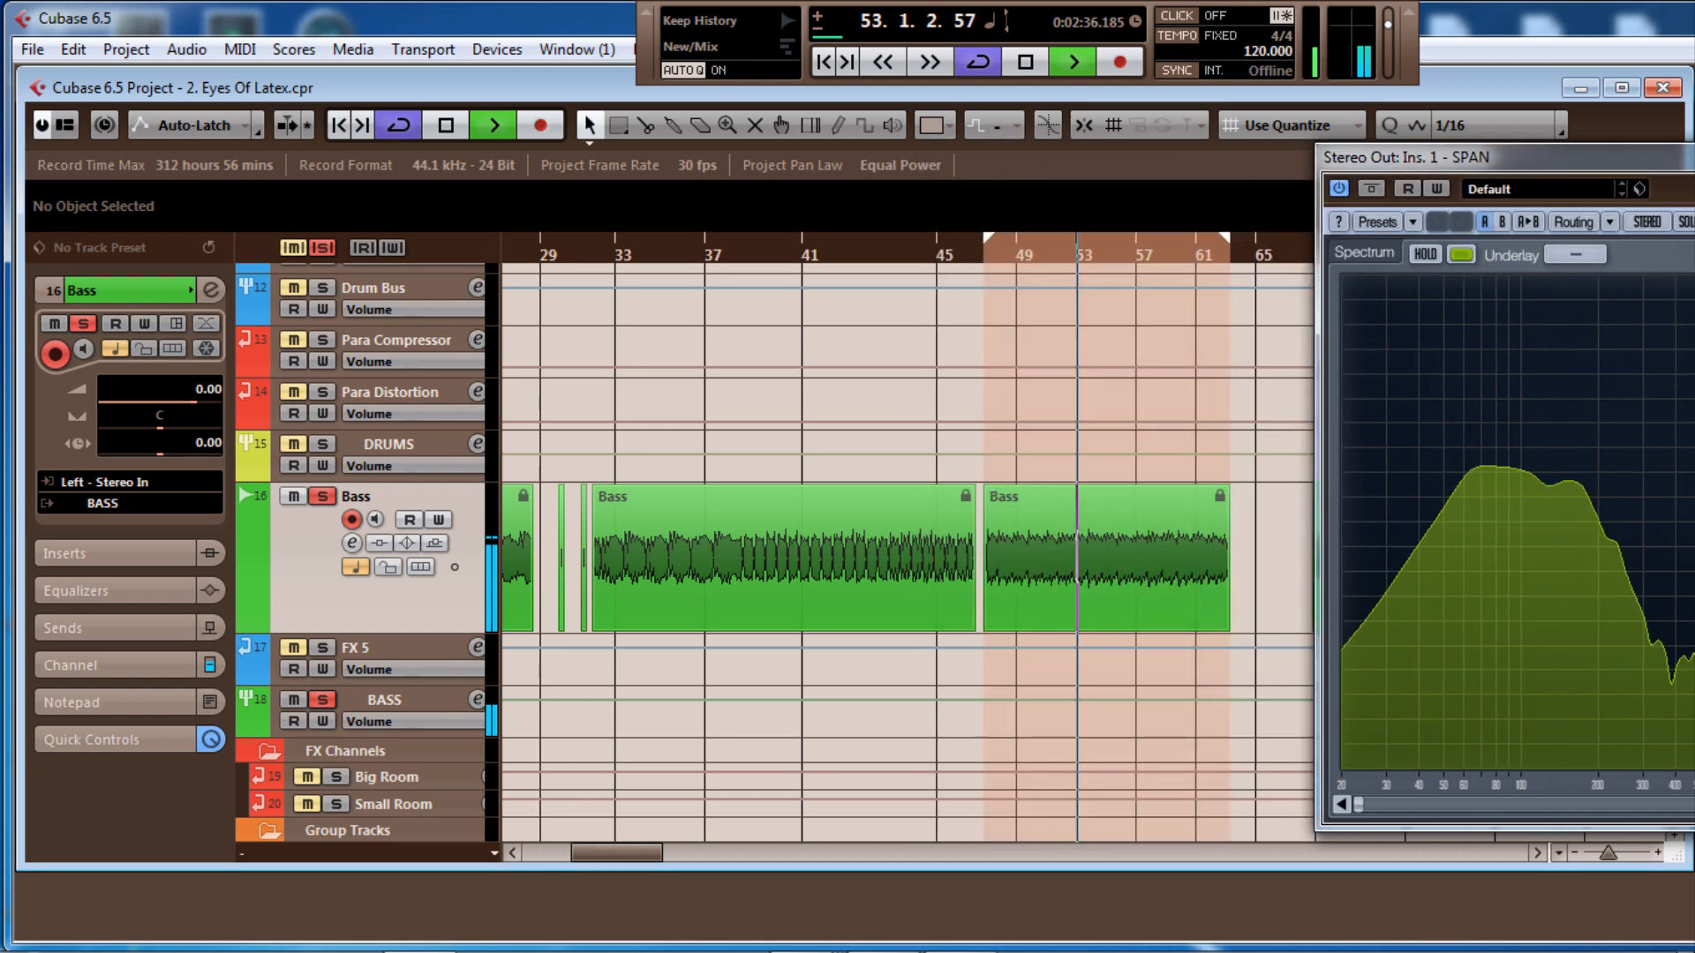
pyautogui.click(772, 247)
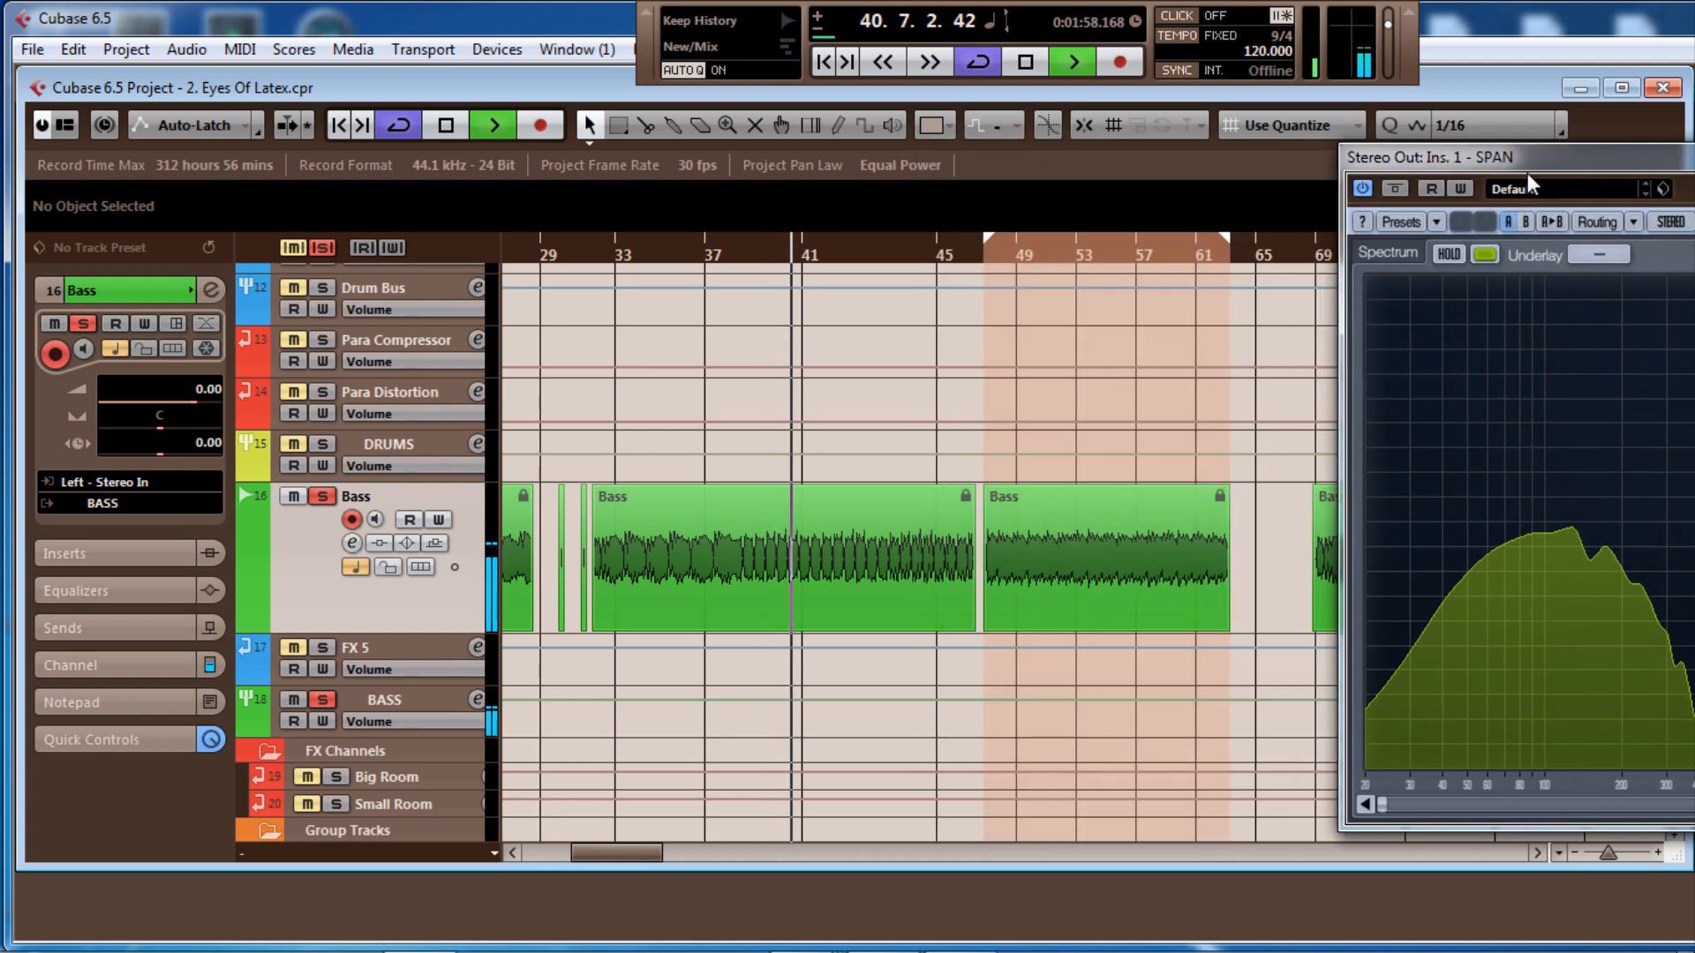
pyautogui.moveTo(1527, 168); pyautogui.dragTo(1036, 168)
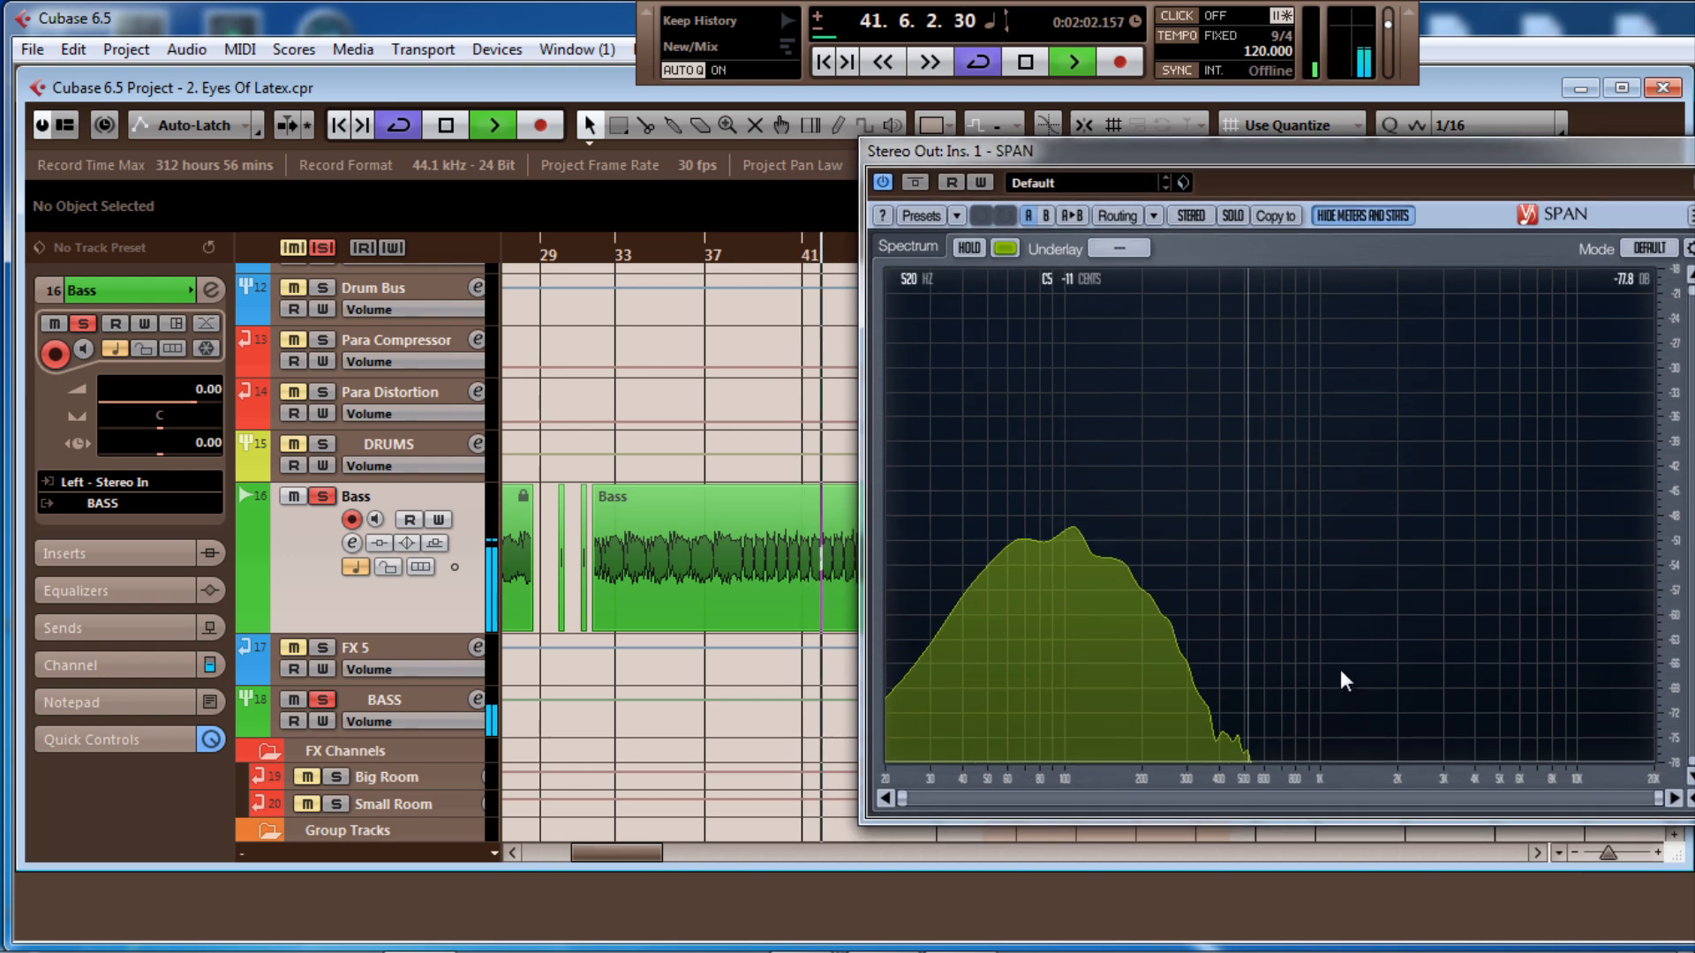
pyautogui.moveTo(1011, 151); pyautogui.dragTo(1690, 185)
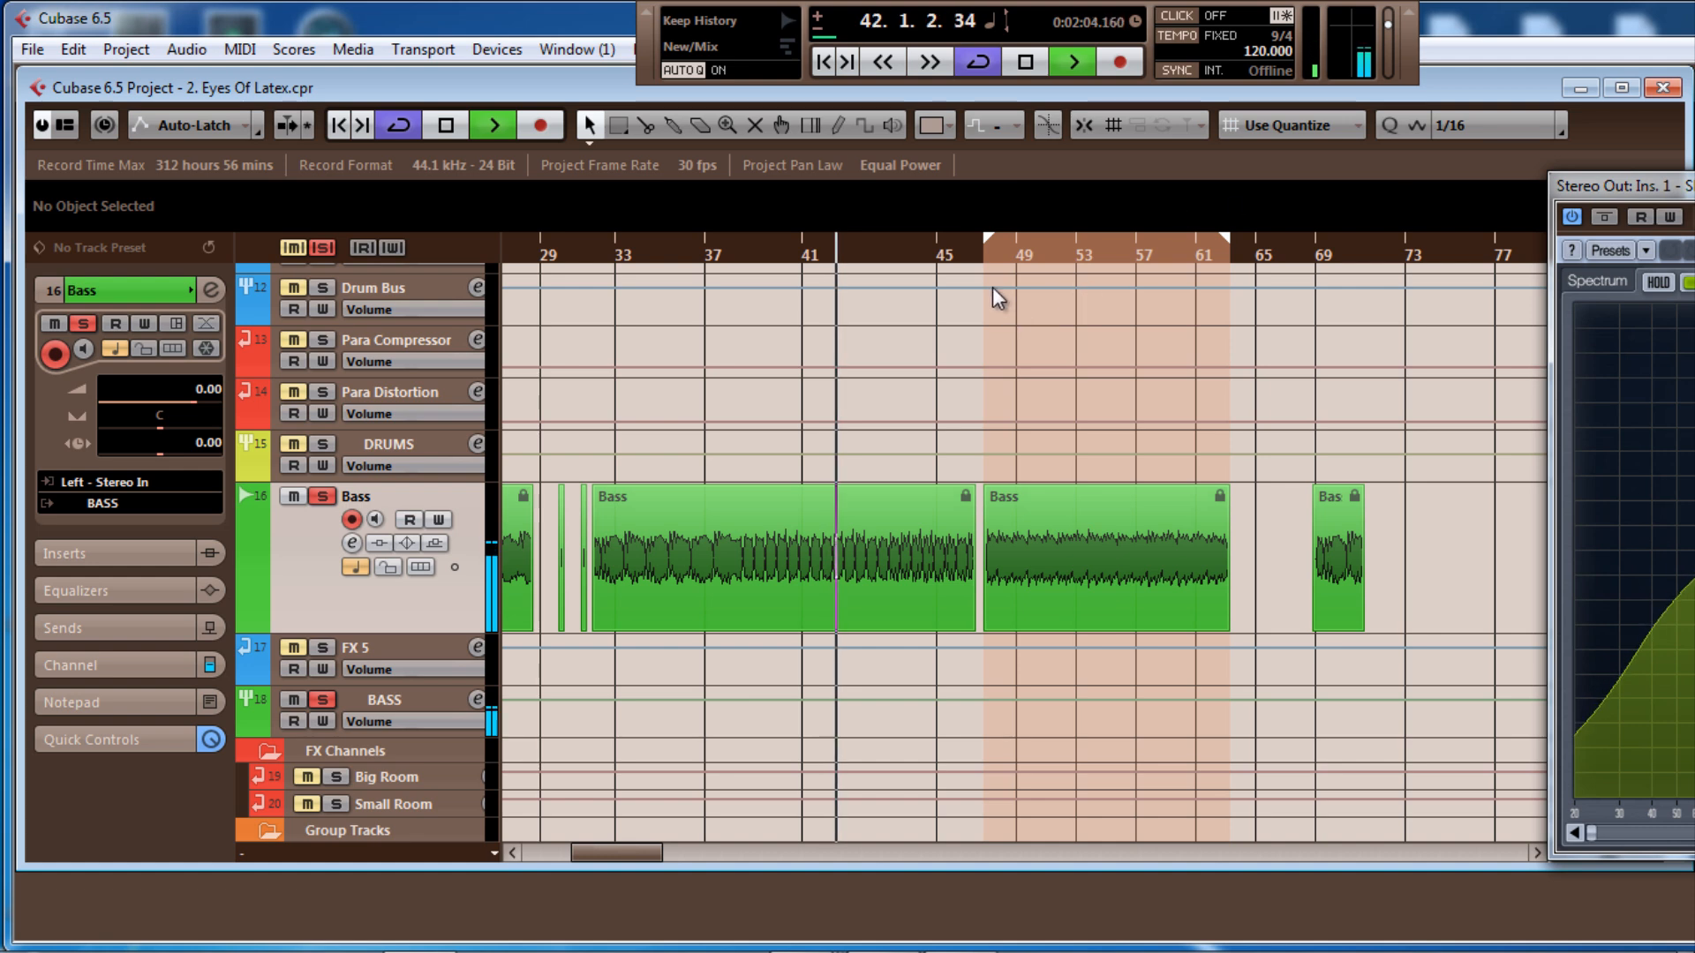
pyautogui.click(992, 250)
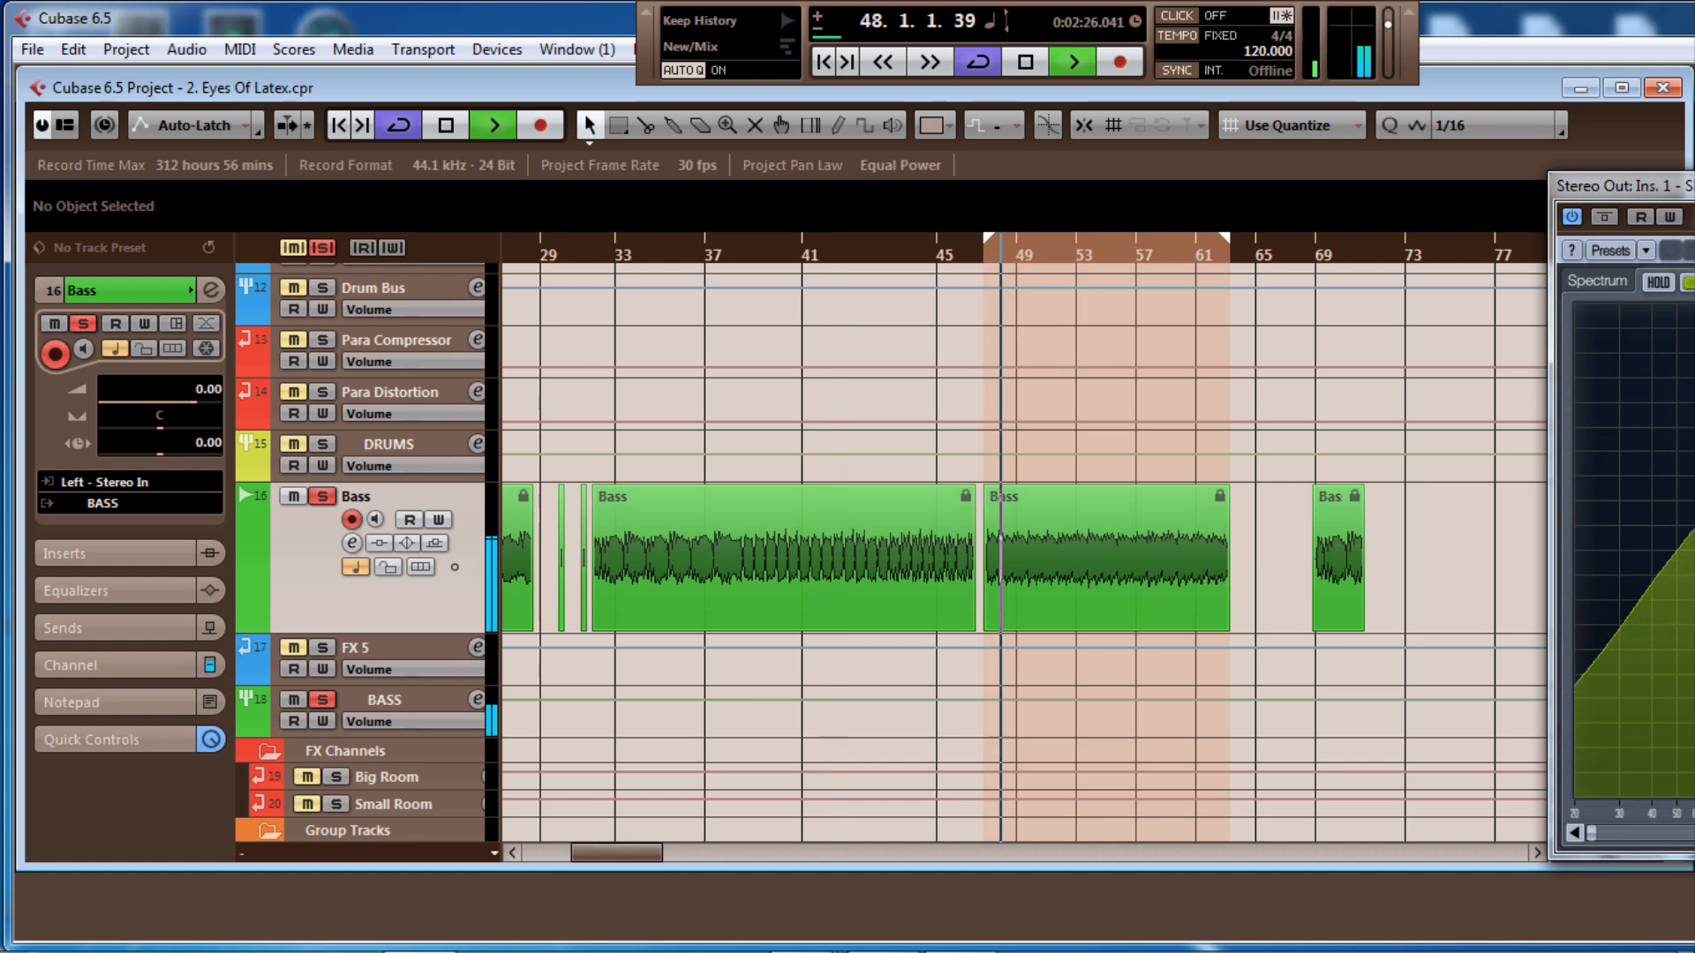
pyautogui.moveTo(1624, 185); pyautogui.dragTo(1059, 176)
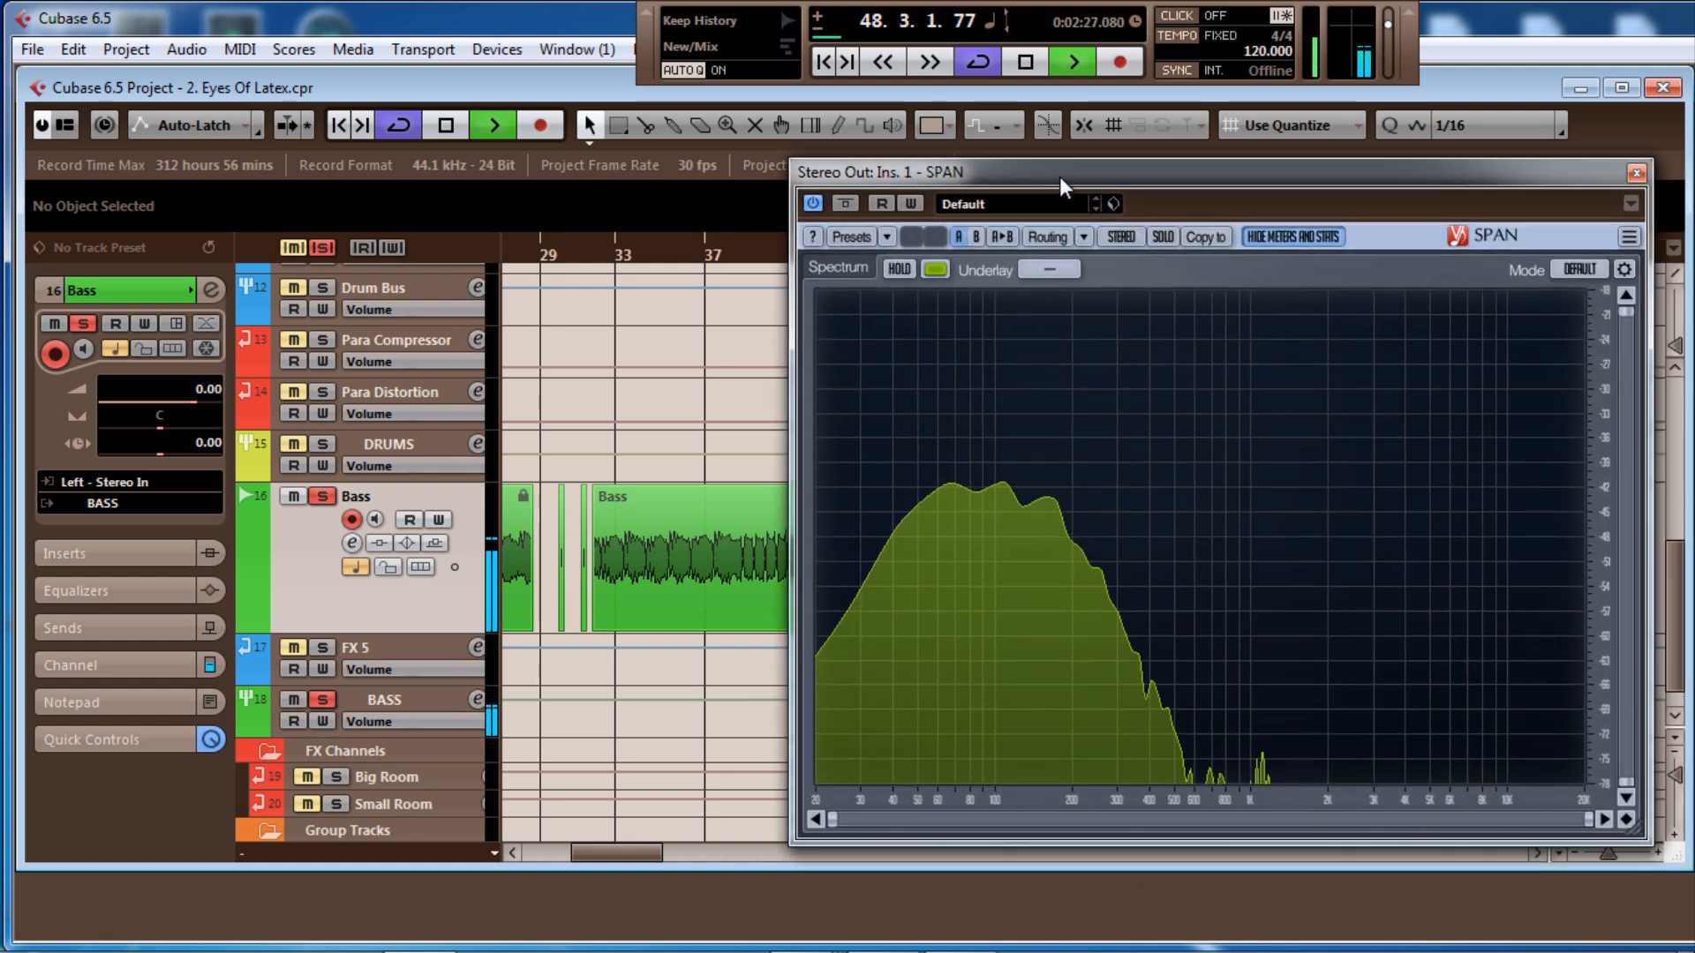
# Select the BASS group track, compare the Bass and BASS channel levels in the Mixer alongside SPAN, and stop playback
pyautogui.click(404, 692)
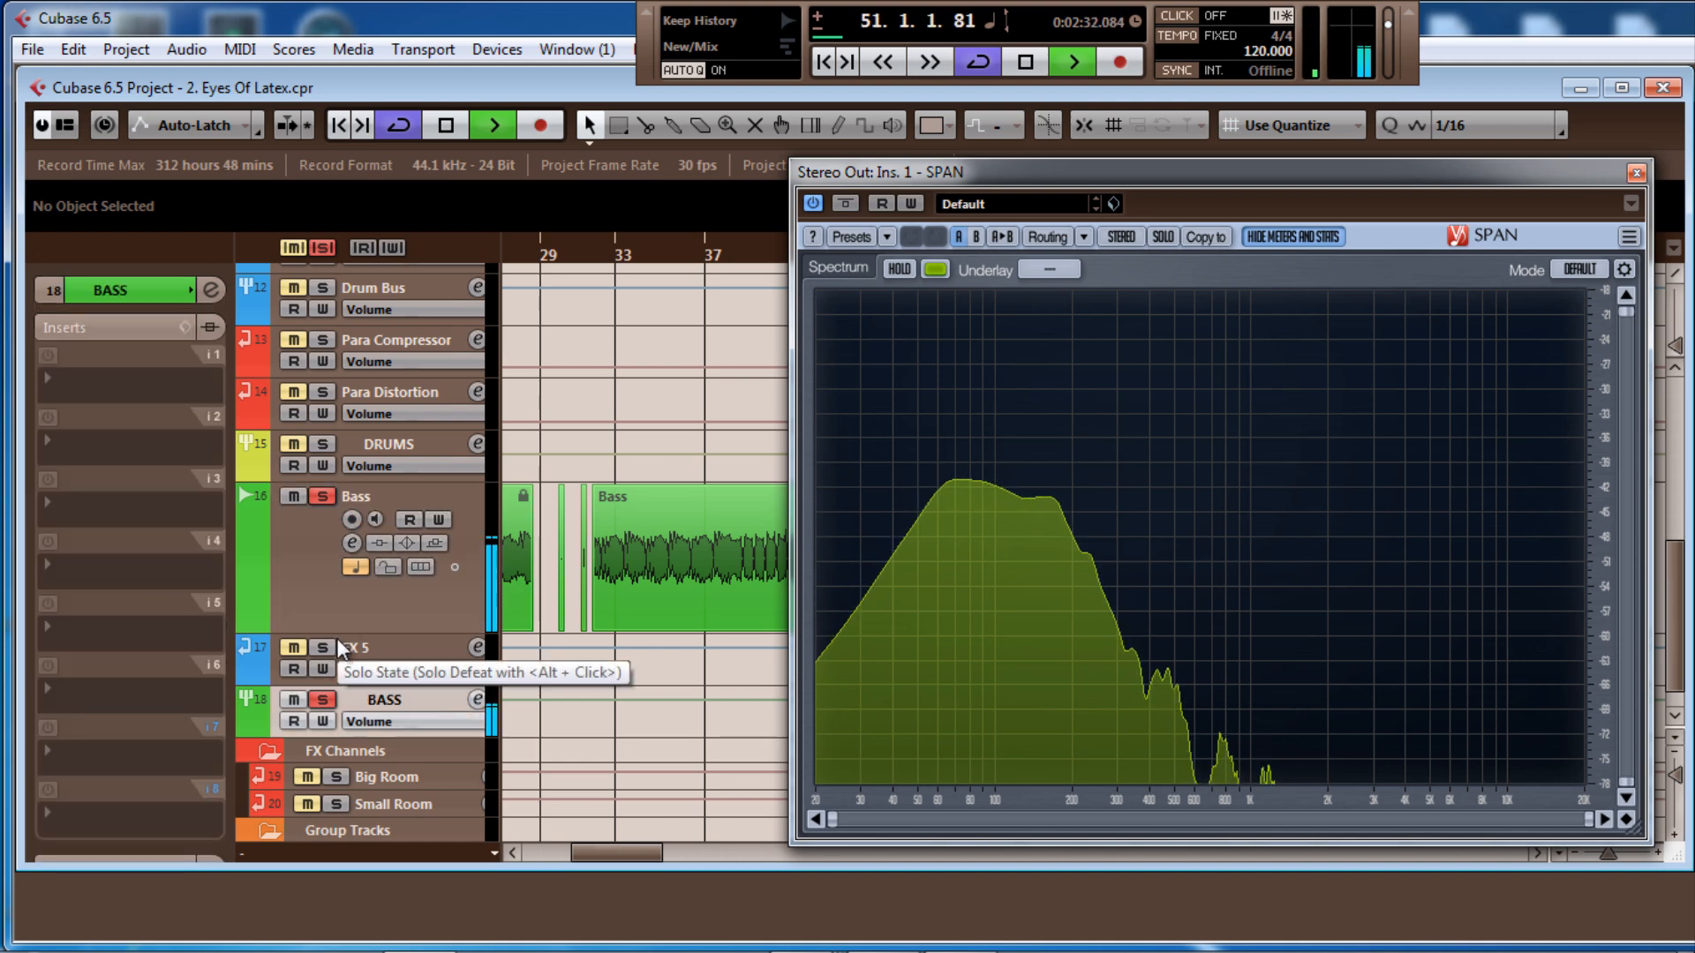
pyautogui.press('F3')
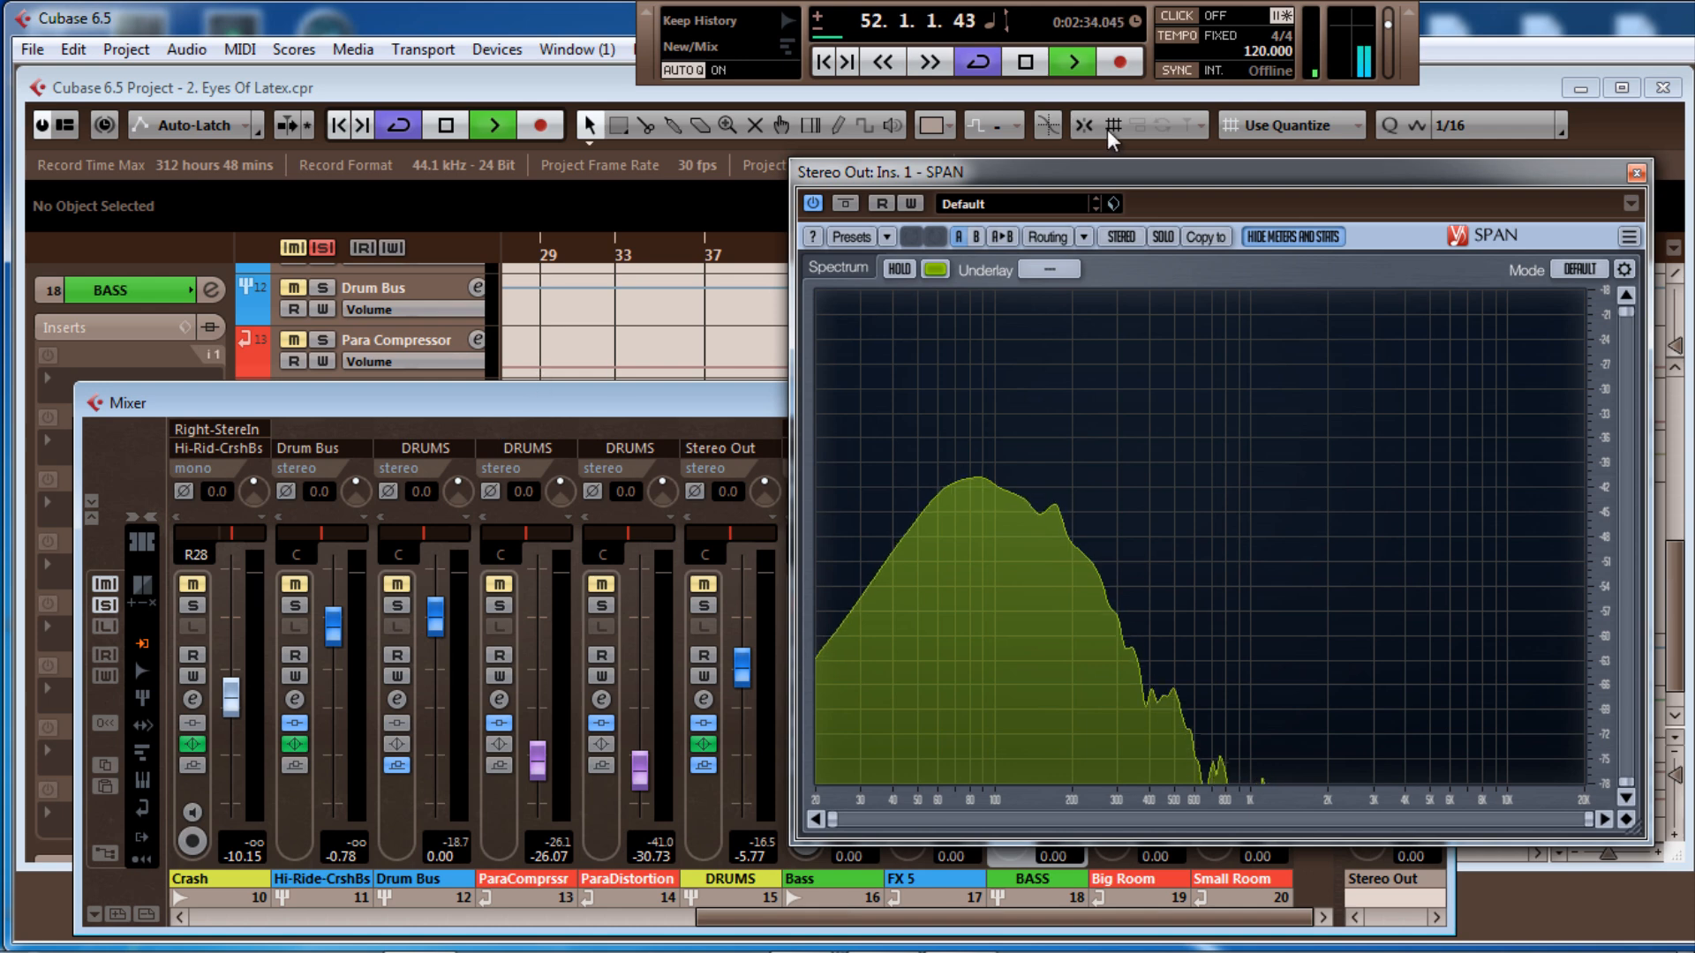
pyautogui.moveTo(1056, 167); pyautogui.dragTo(1304, 164)
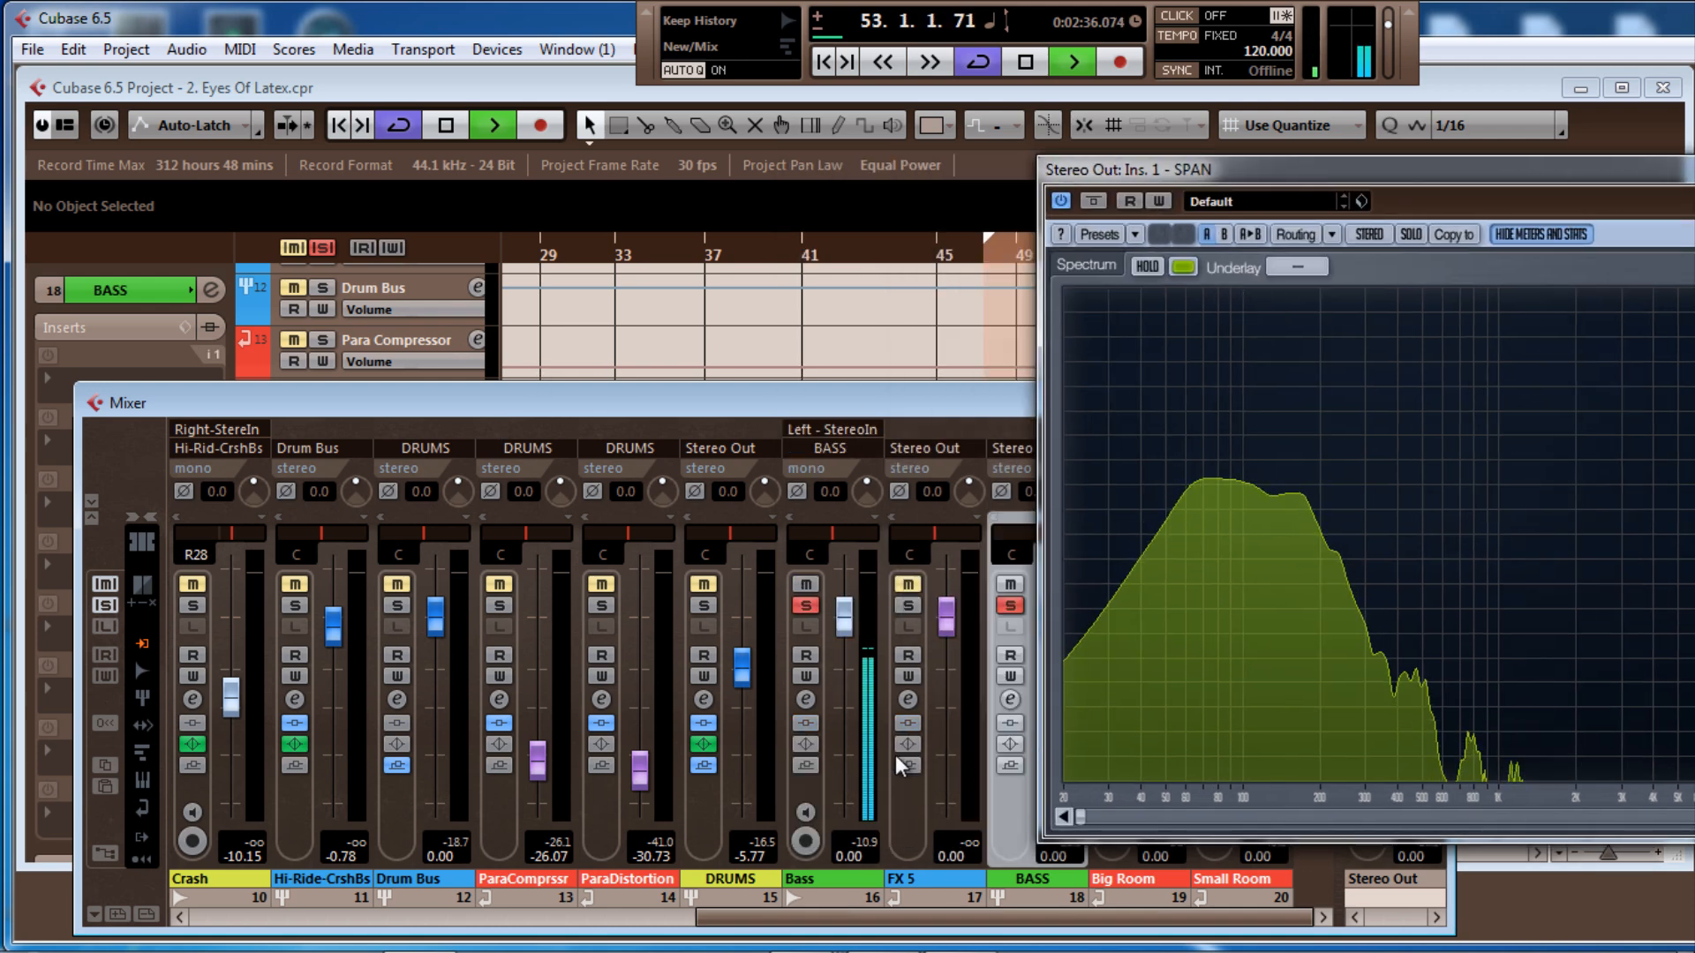
pyautogui.moveTo(984, 403); pyautogui.dragTo(915, 375)
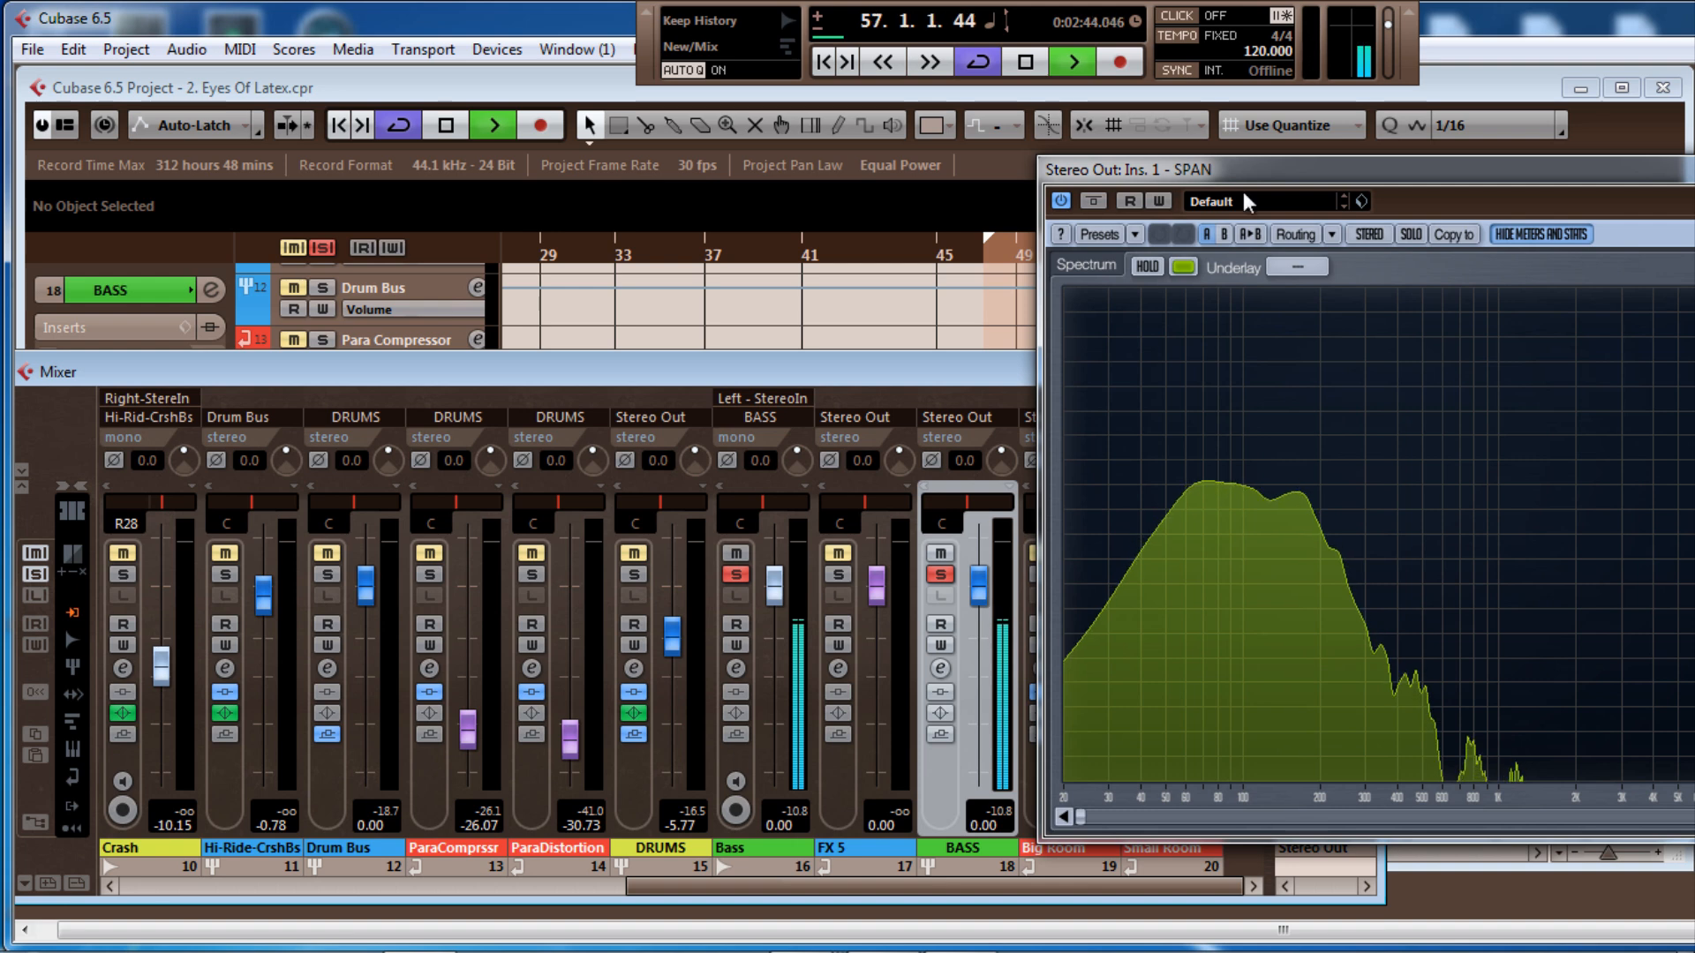
pyautogui.moveTo(1240, 172); pyautogui.dragTo(974, 199)
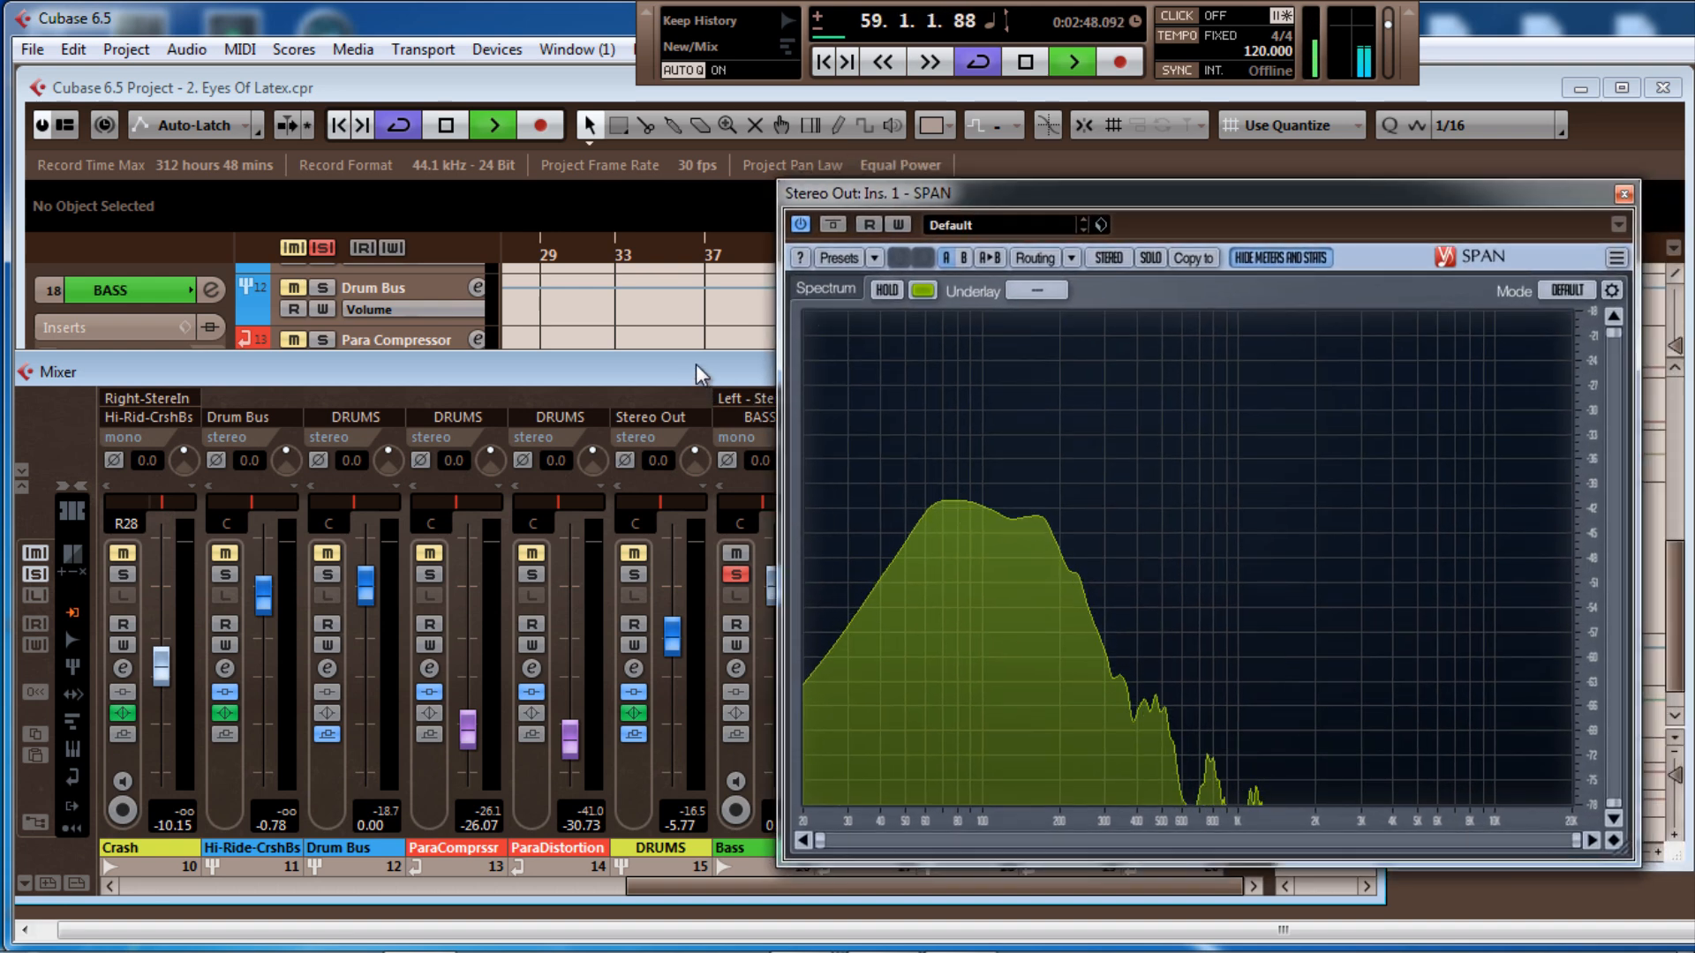
pyautogui.press('space')
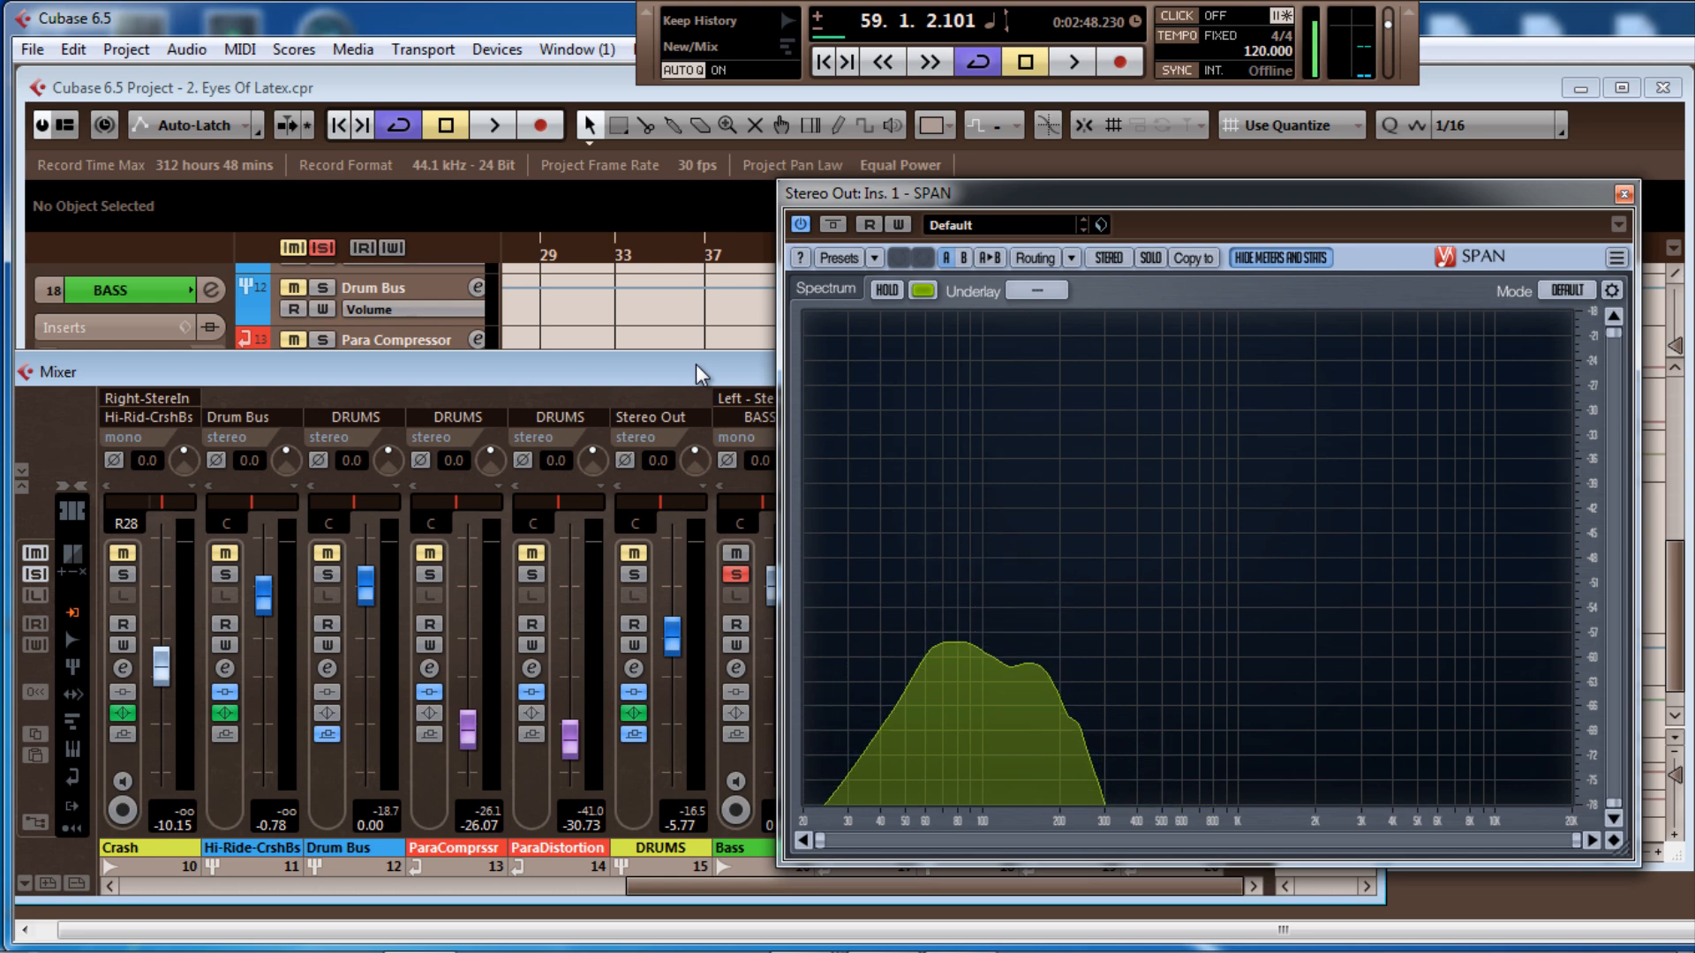
# Reveal SPAN's meters and statistics, check them while the bass plays, and hide them again
pyautogui.moveTo(1162, 194); pyautogui.dragTo(1131, 193)
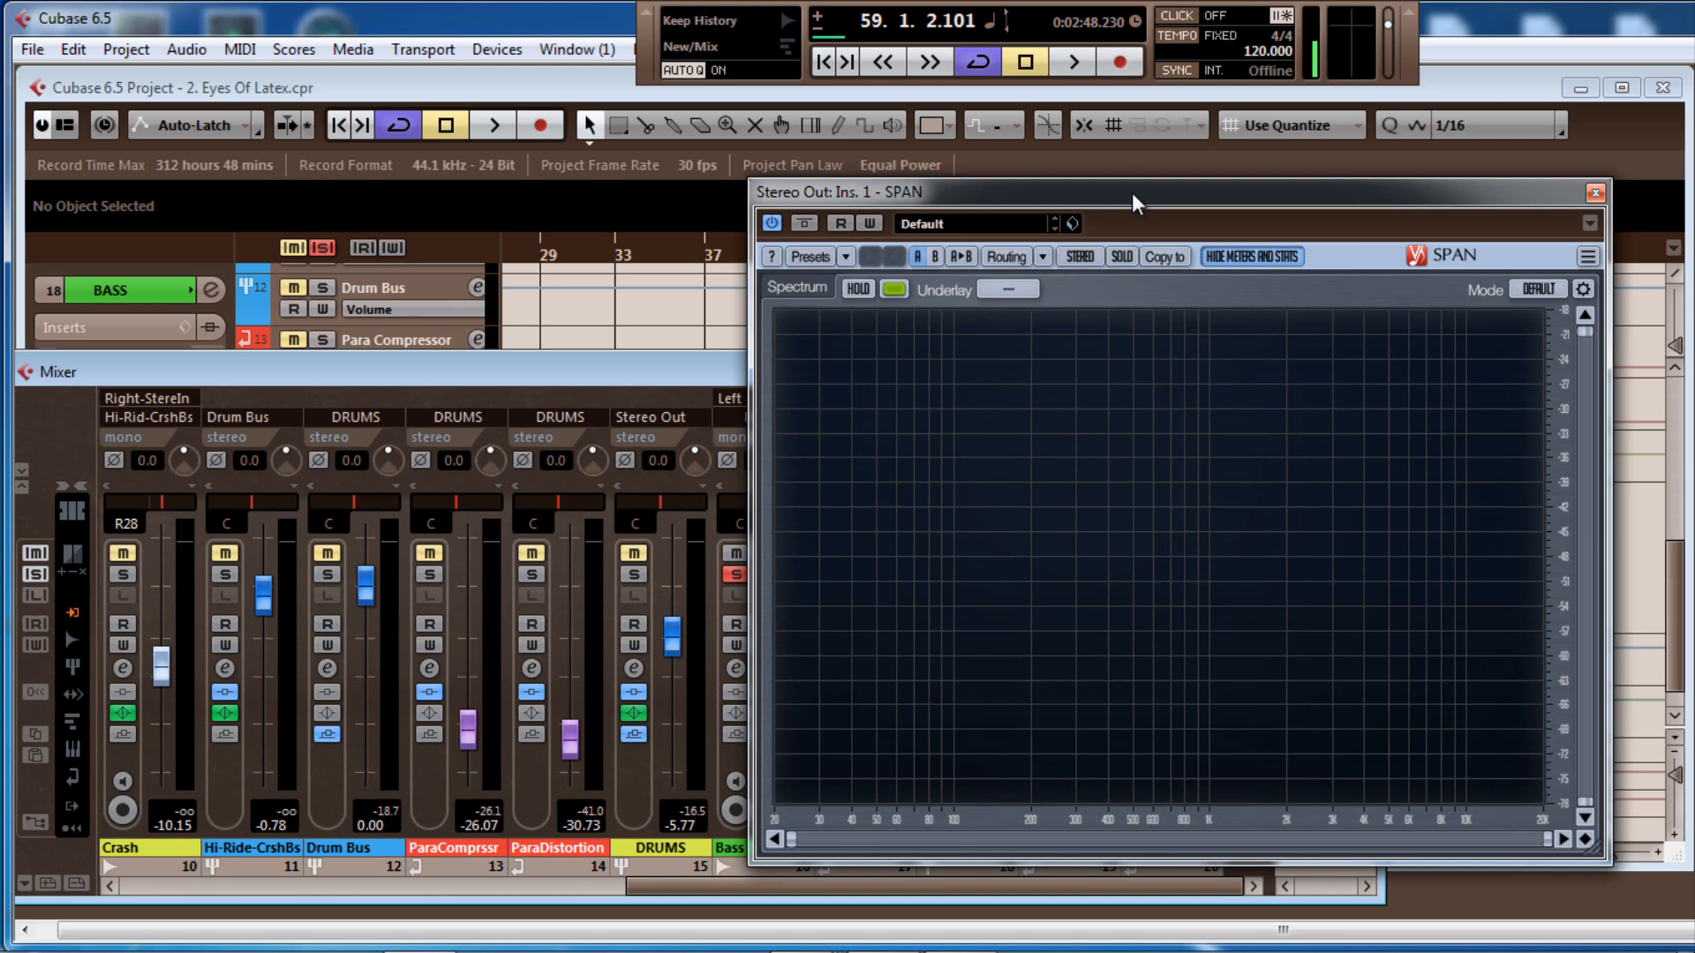
pyautogui.moveTo(1135, 192); pyautogui.dragTo(1098, 181)
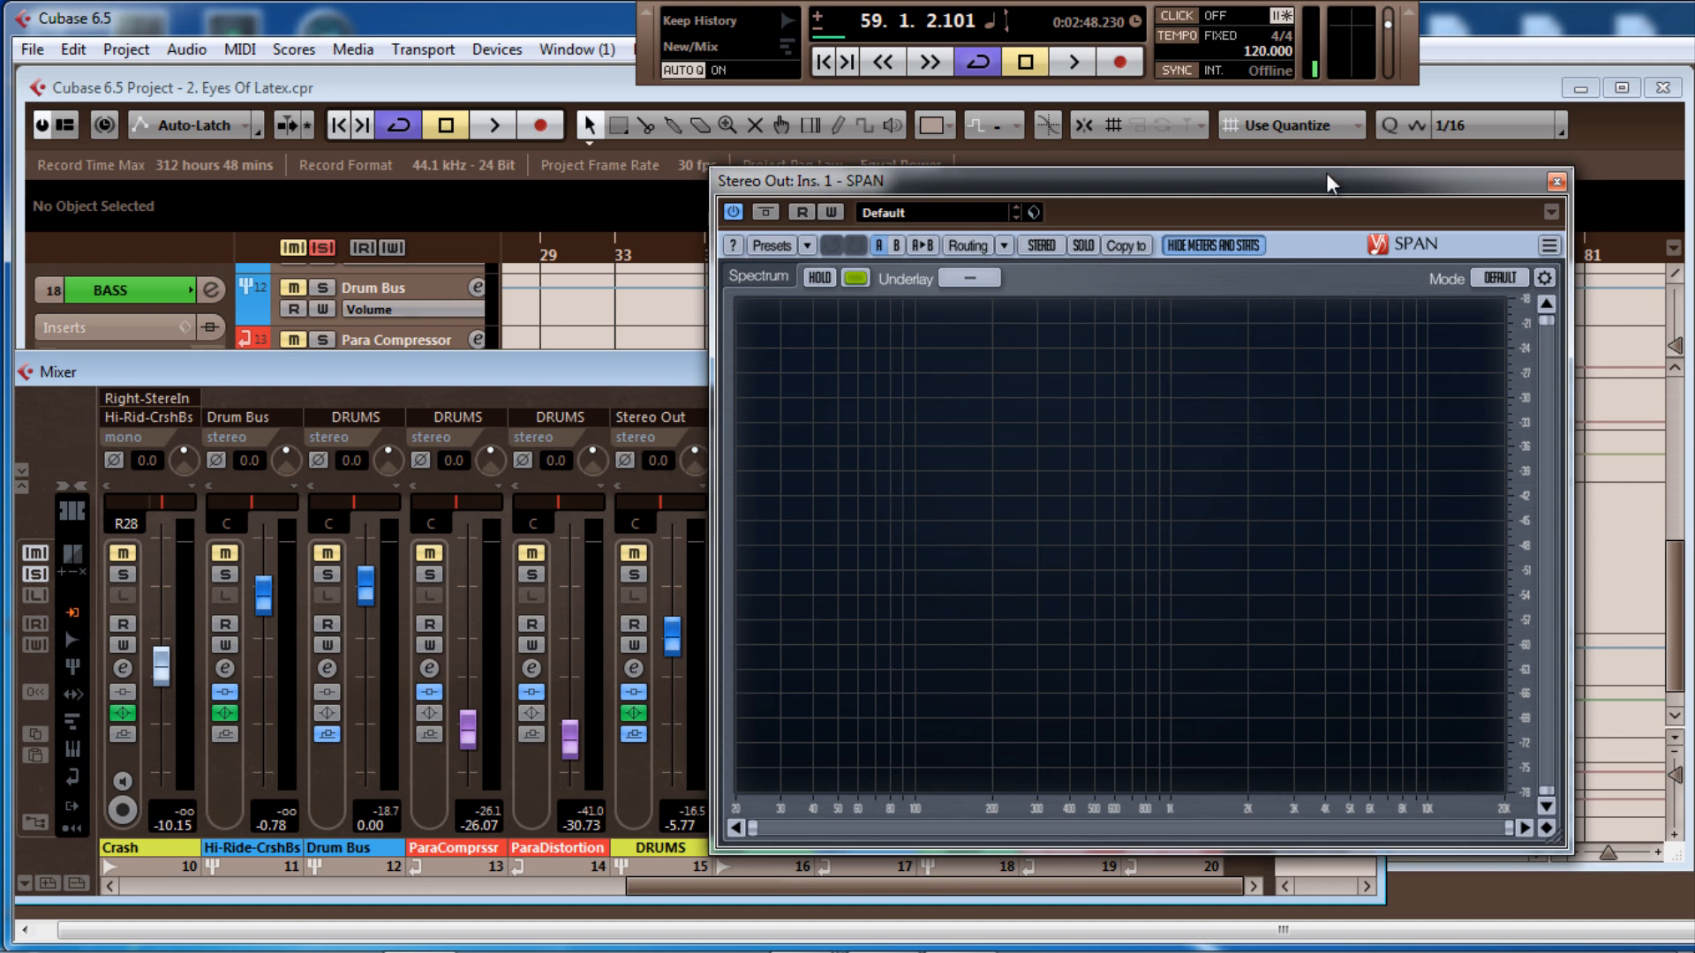
pyautogui.moveTo(1326, 181); pyautogui.dragTo(1296, 159)
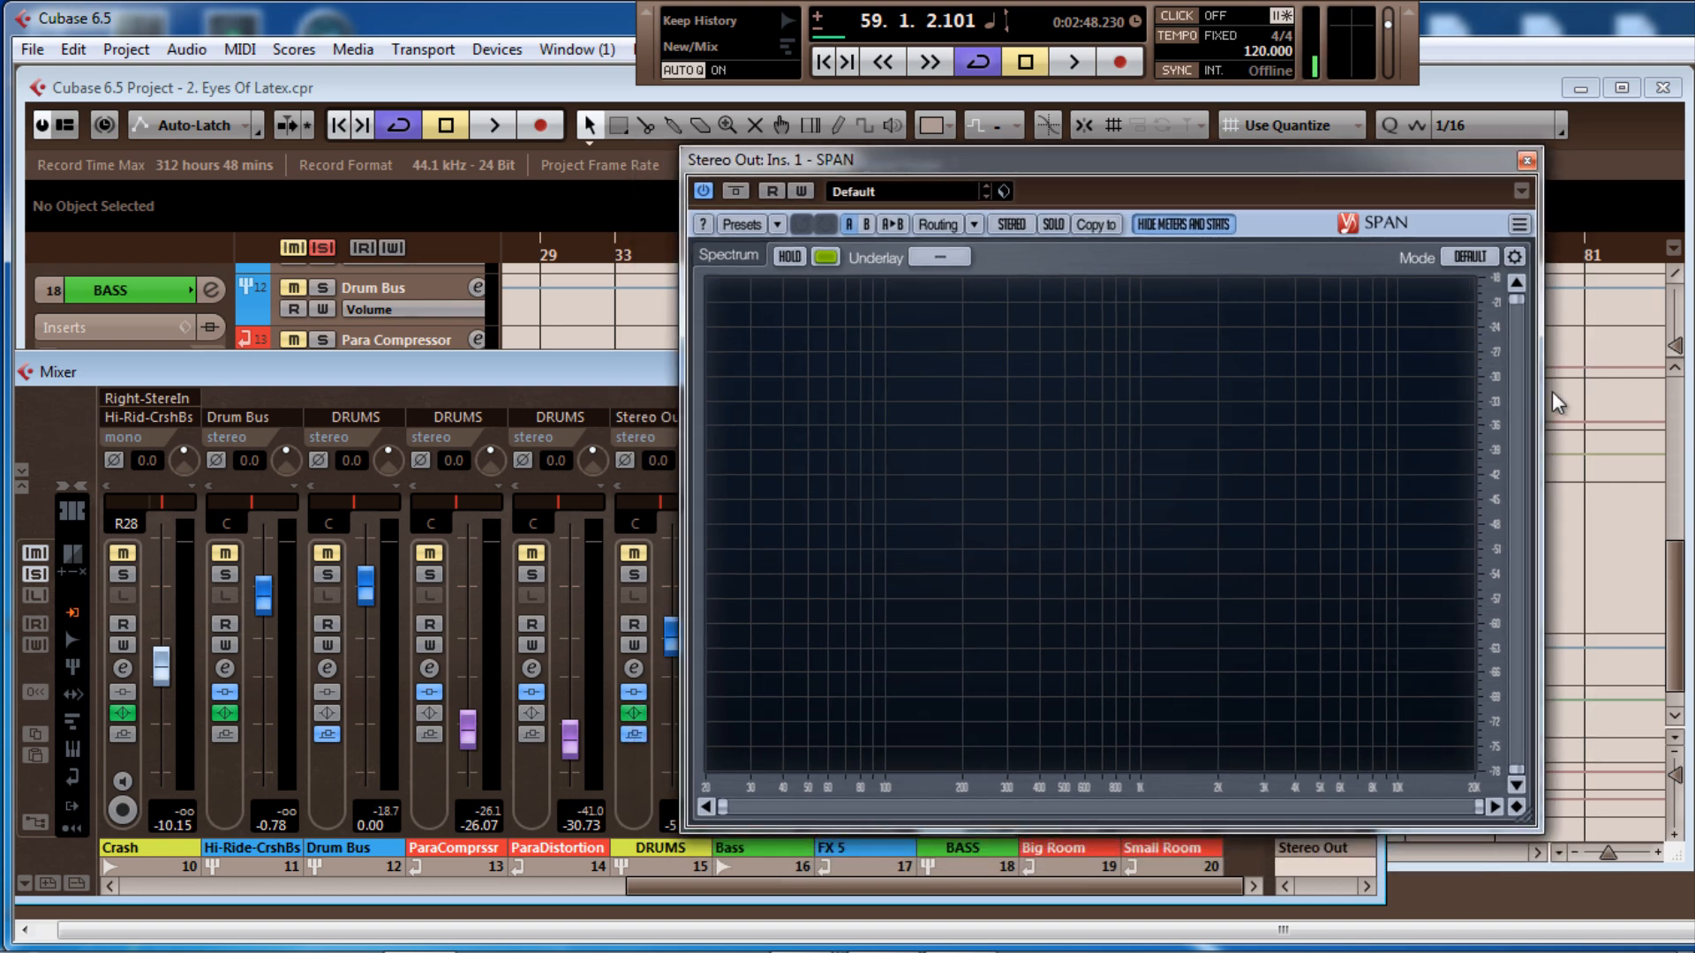
pyautogui.click(1173, 226)
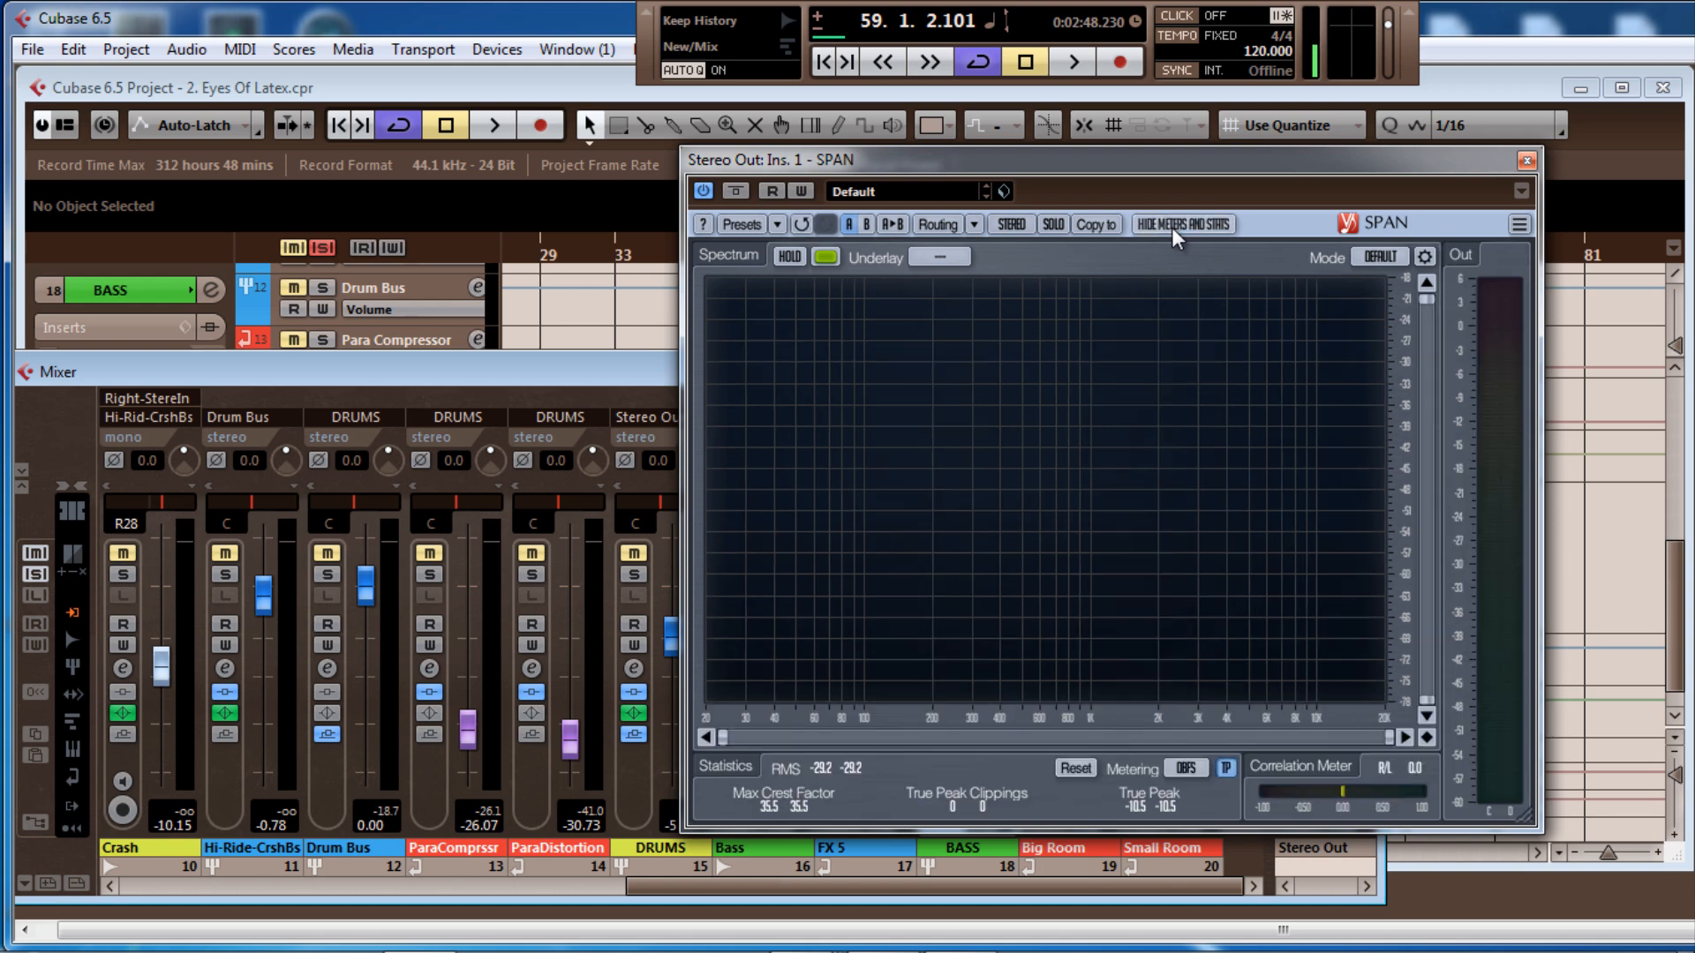
pyautogui.press('space')
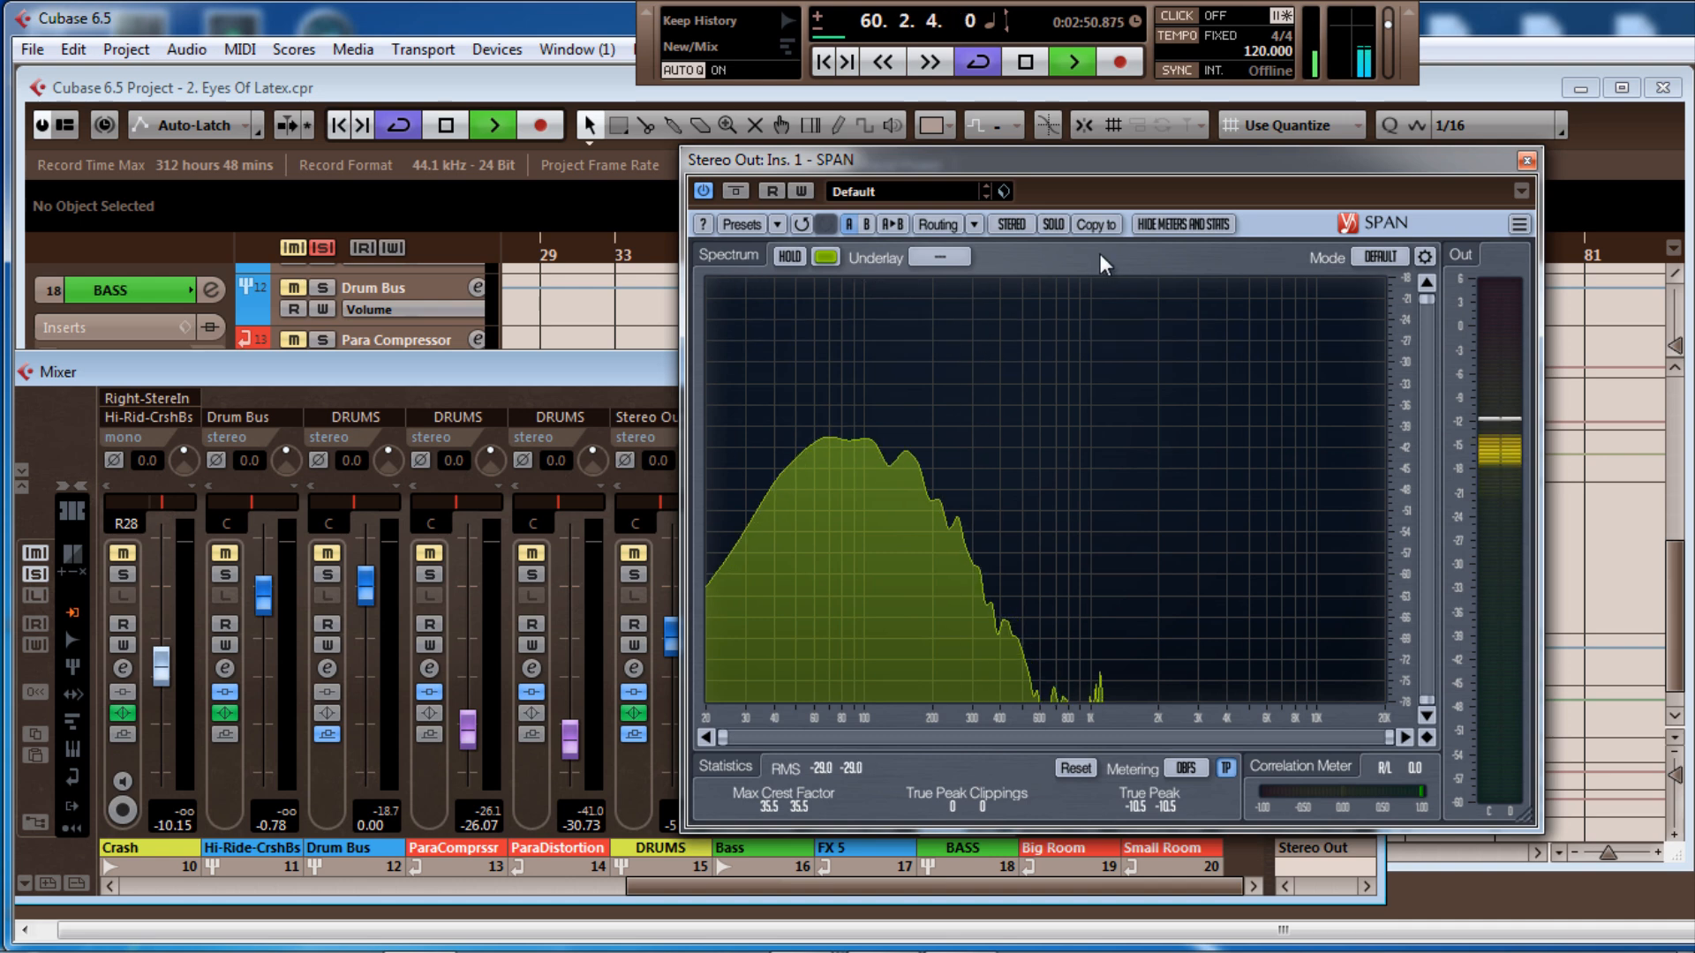
pyautogui.click(1150, 225)
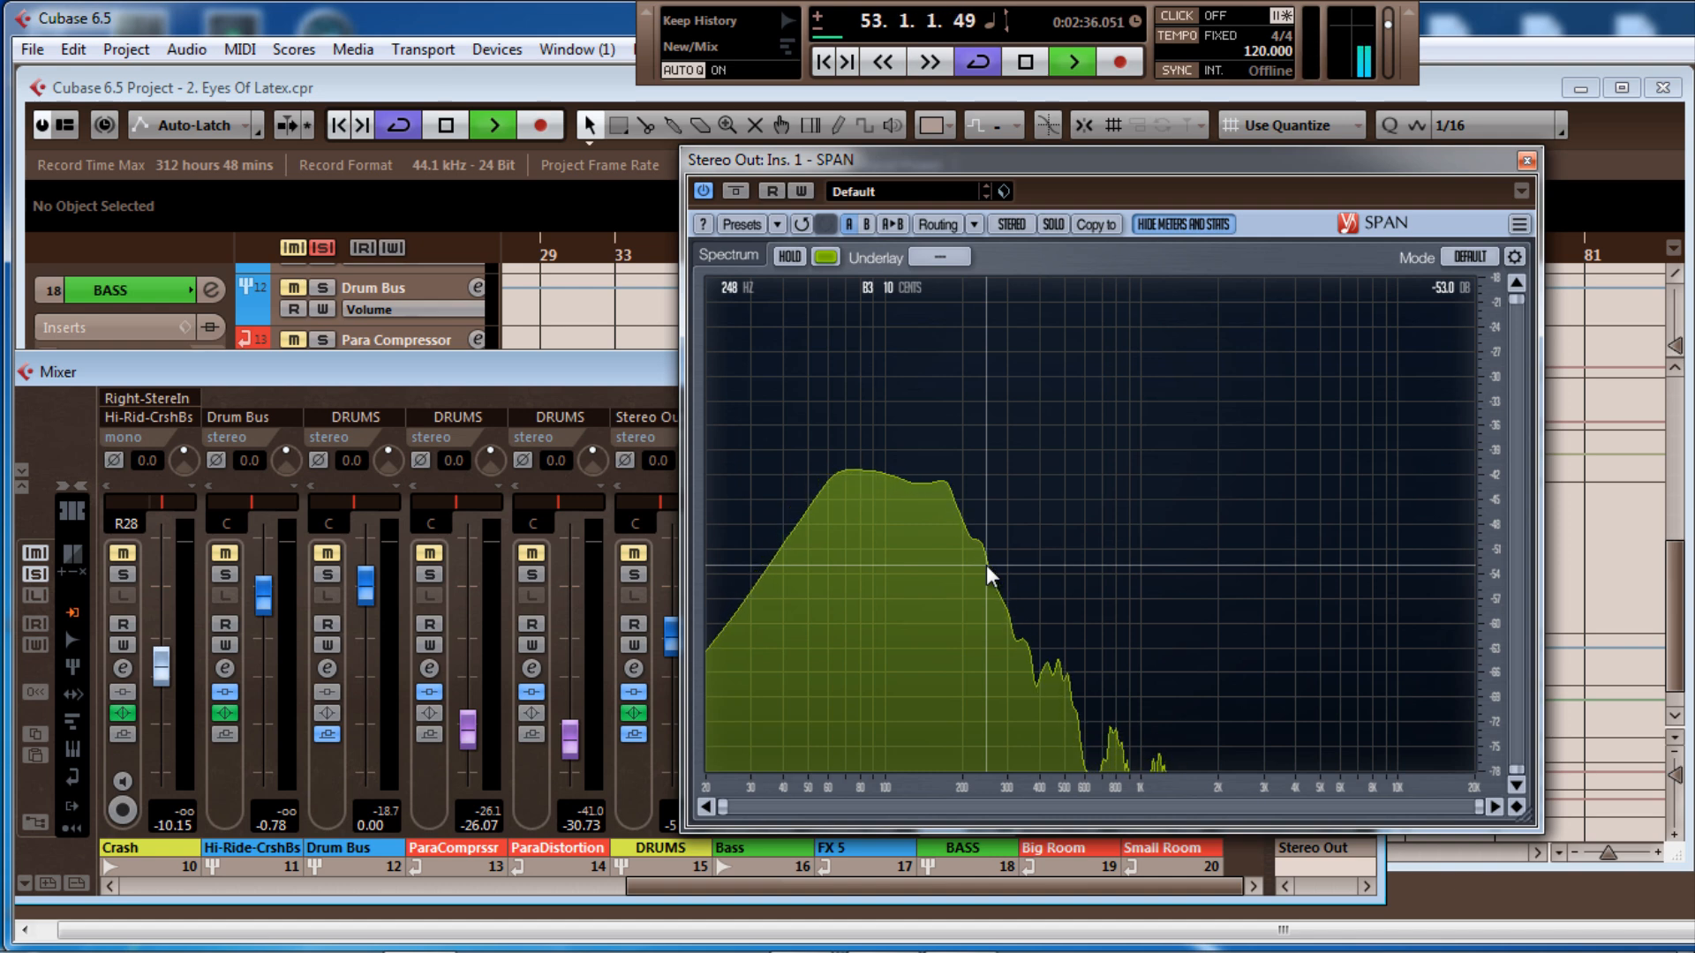
# Close the Mixer and bring the SPAN analyser fully back into view over the project to examine the bass spectrum
pyautogui.moveTo(1314, 153); pyautogui.dragTo(1694, 200)
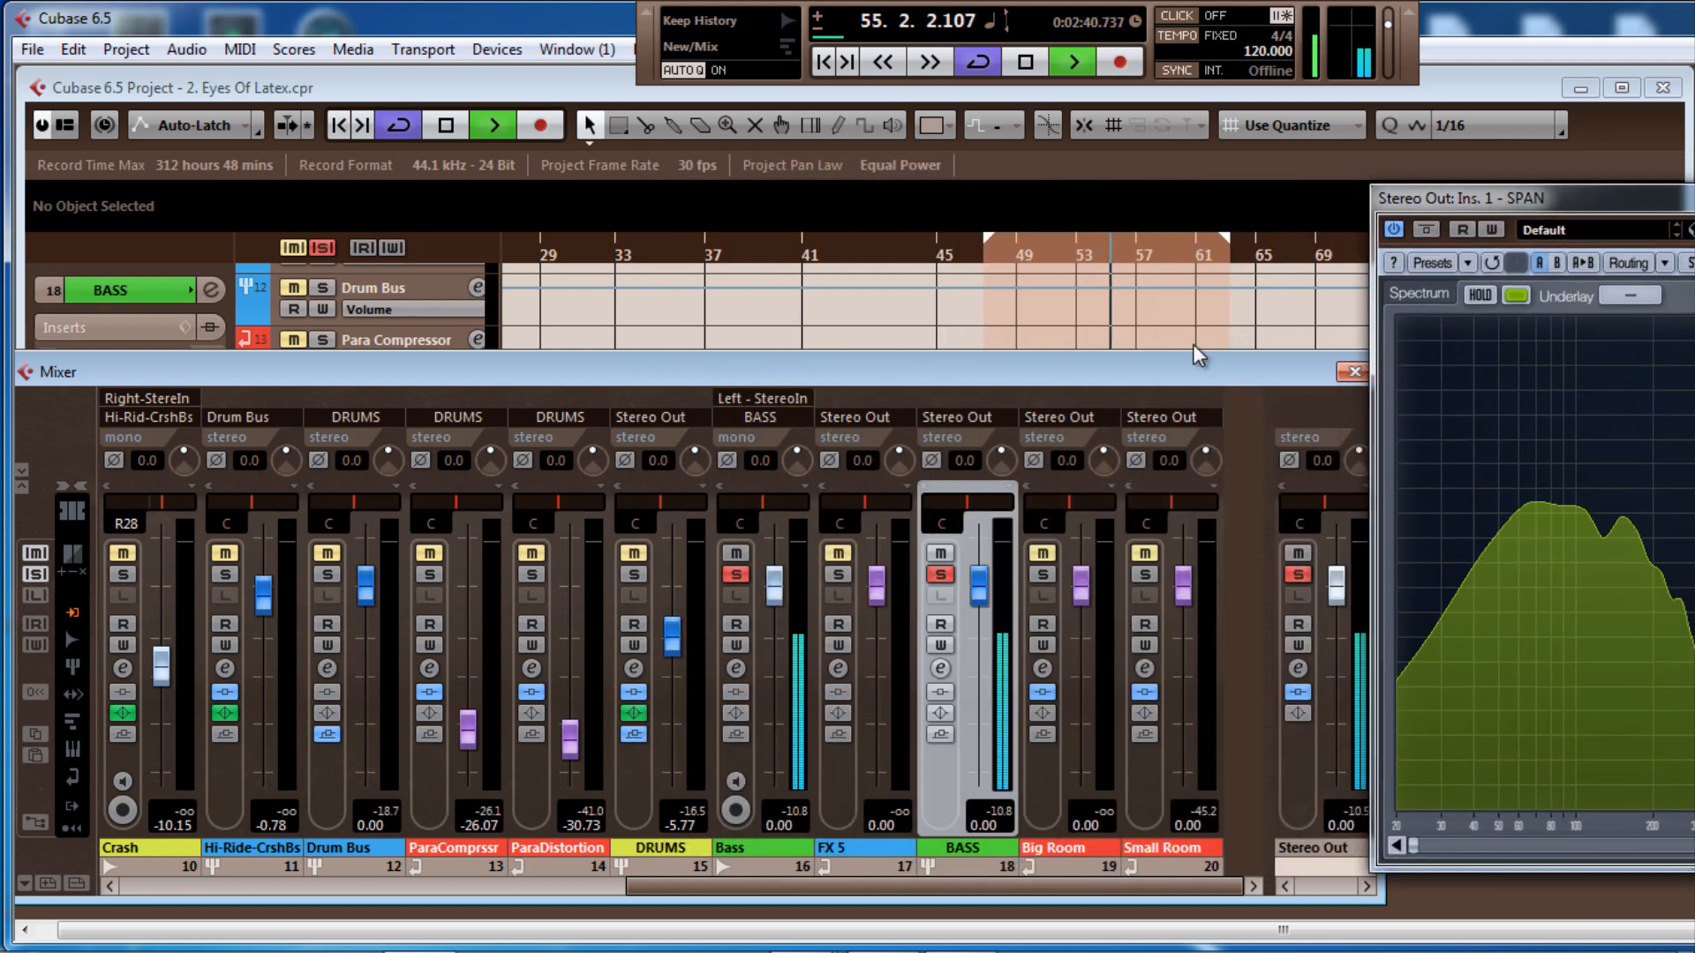
pyautogui.press('F3')
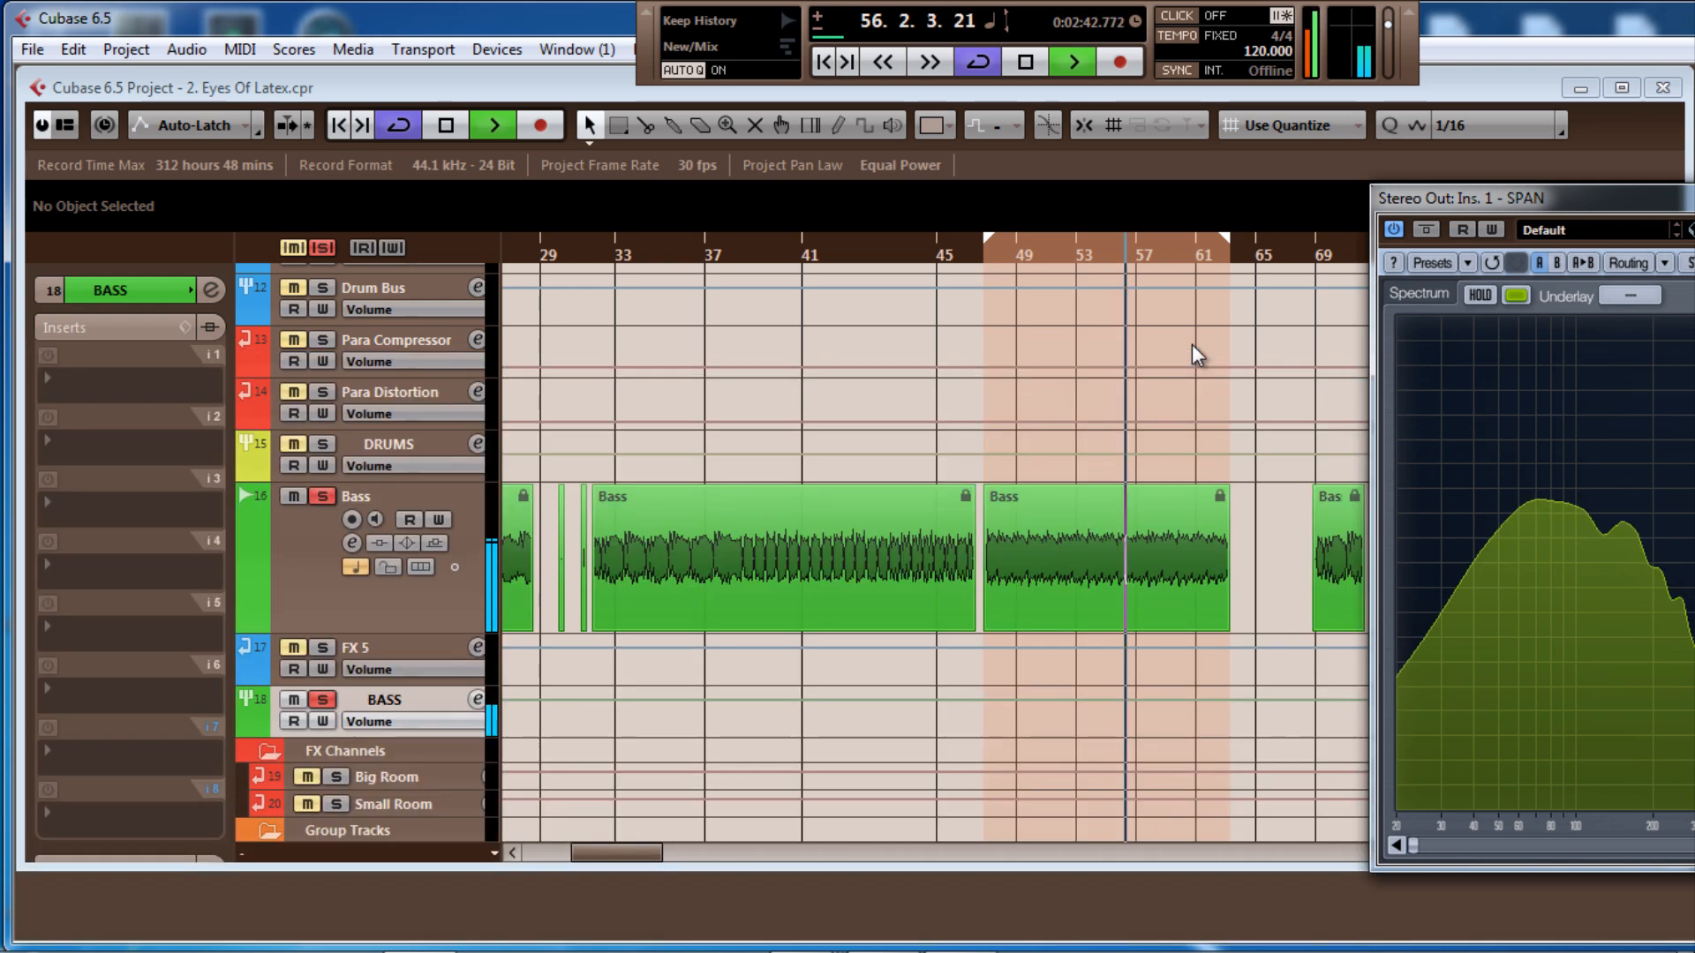
pyautogui.moveTo(1432, 187); pyautogui.dragTo(867, 174)
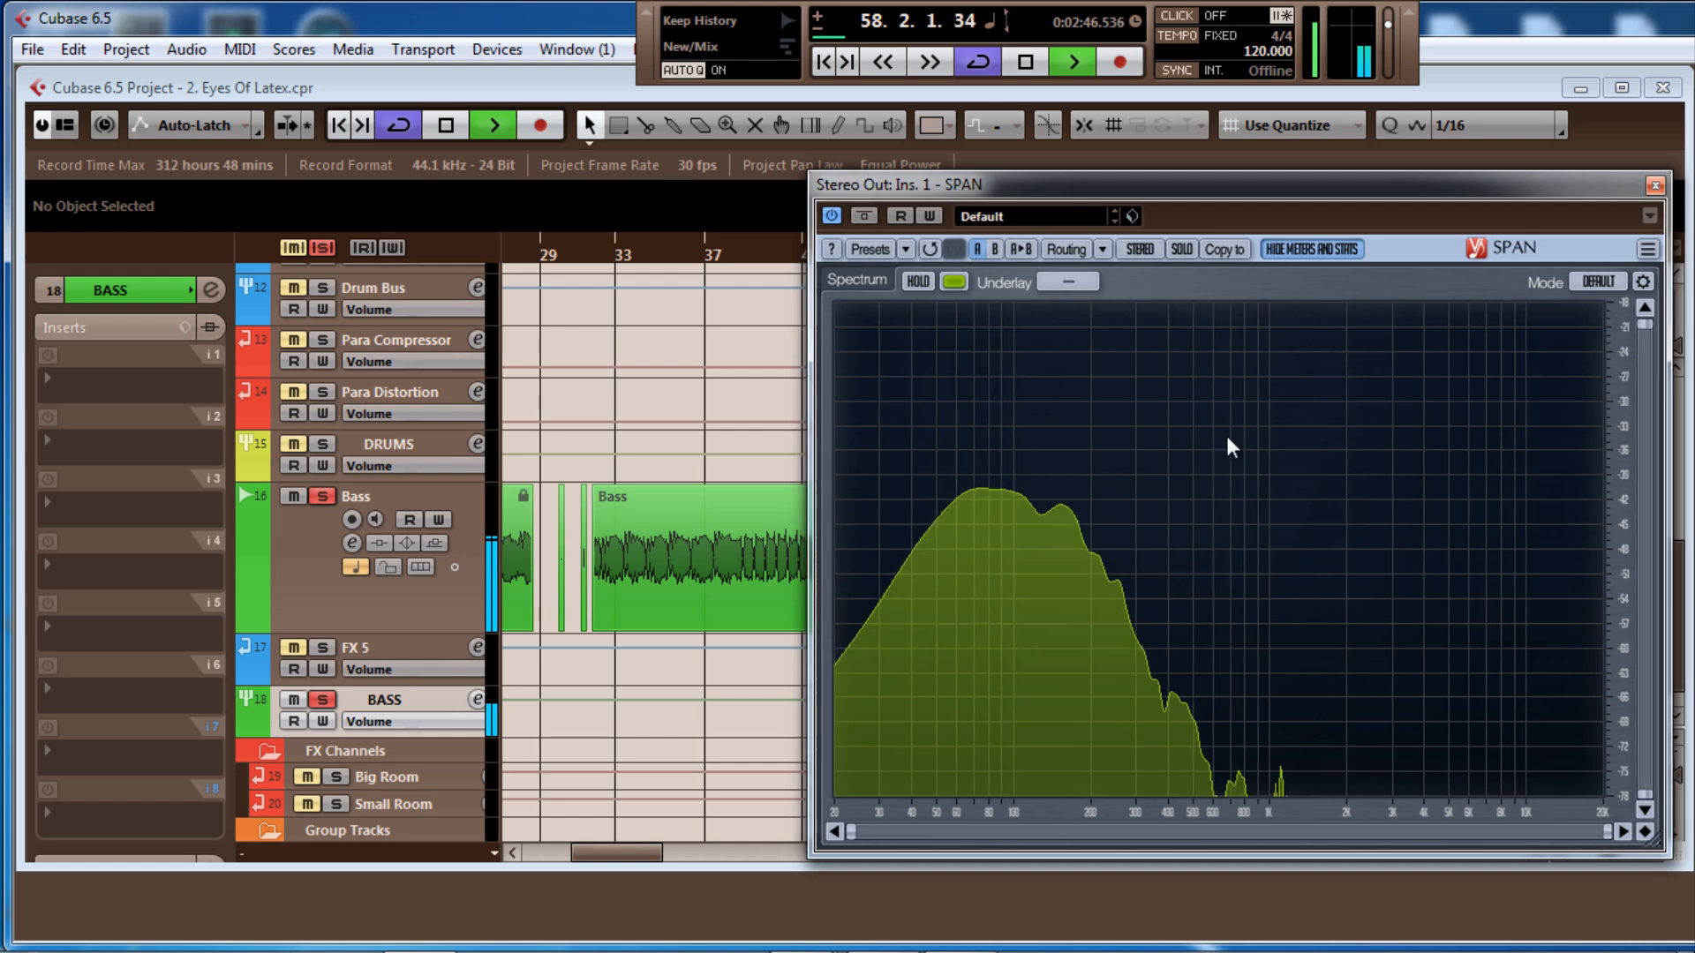
# Open the channel settings of the Bass track and arrange its EQ view beside the SPAN analyser
pyautogui.moveTo(1240, 194); pyautogui.dragTo(1269, 254)
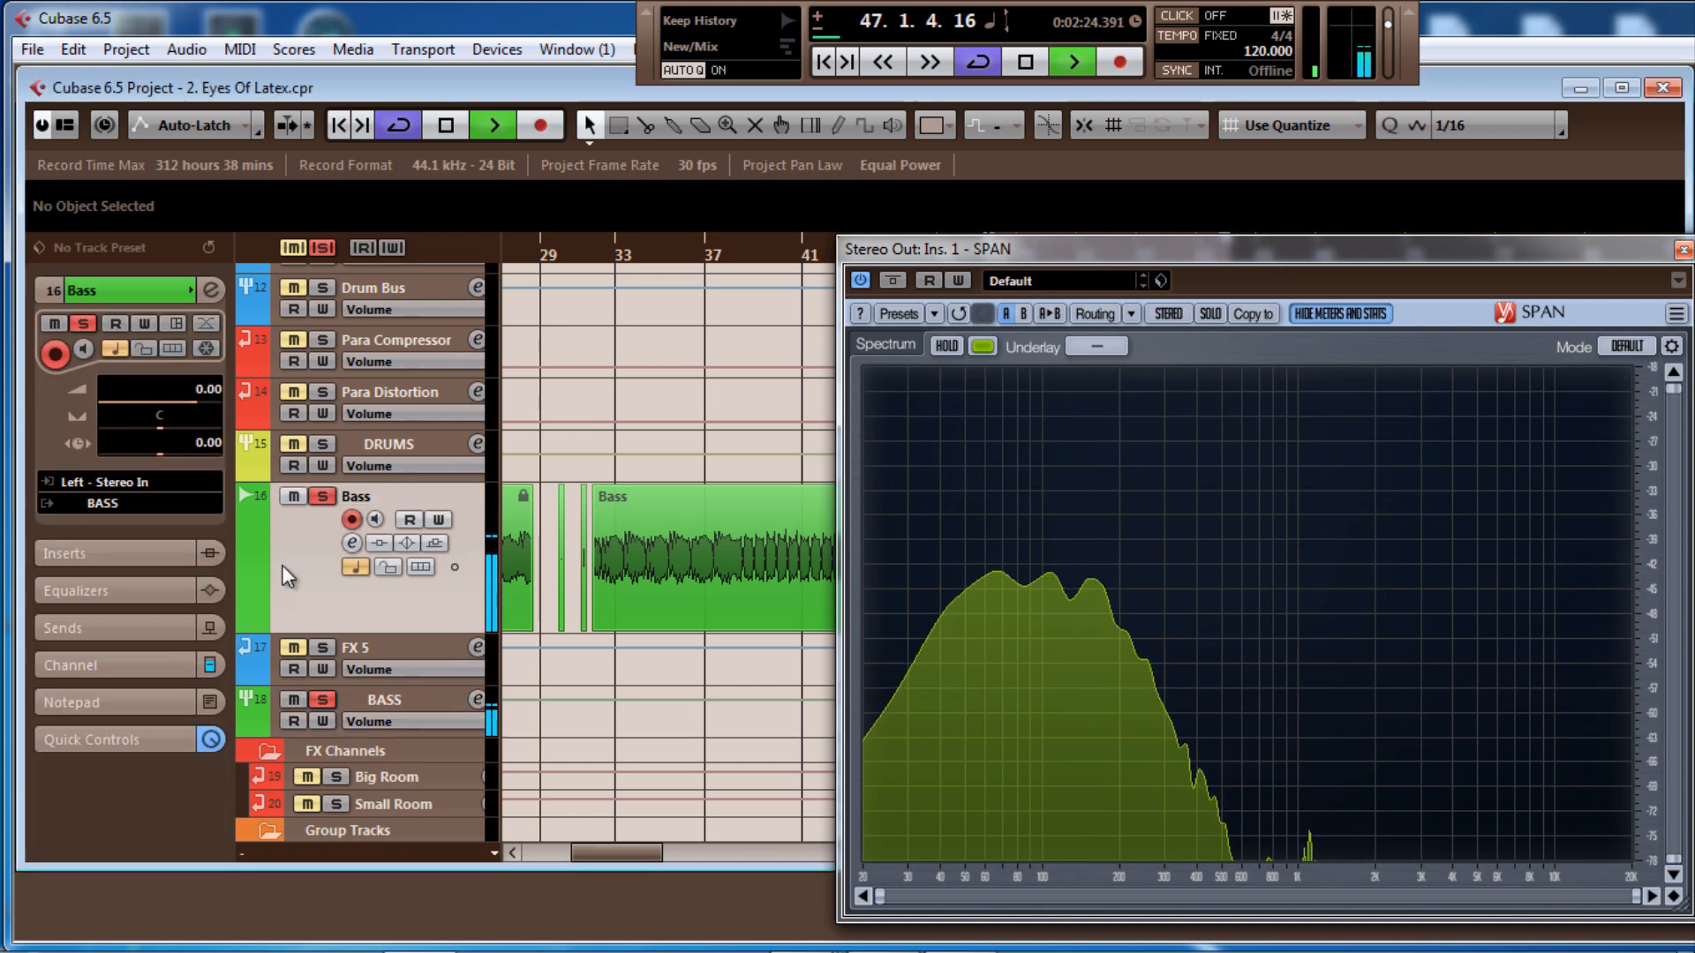
pyautogui.doubleClick(283, 565)
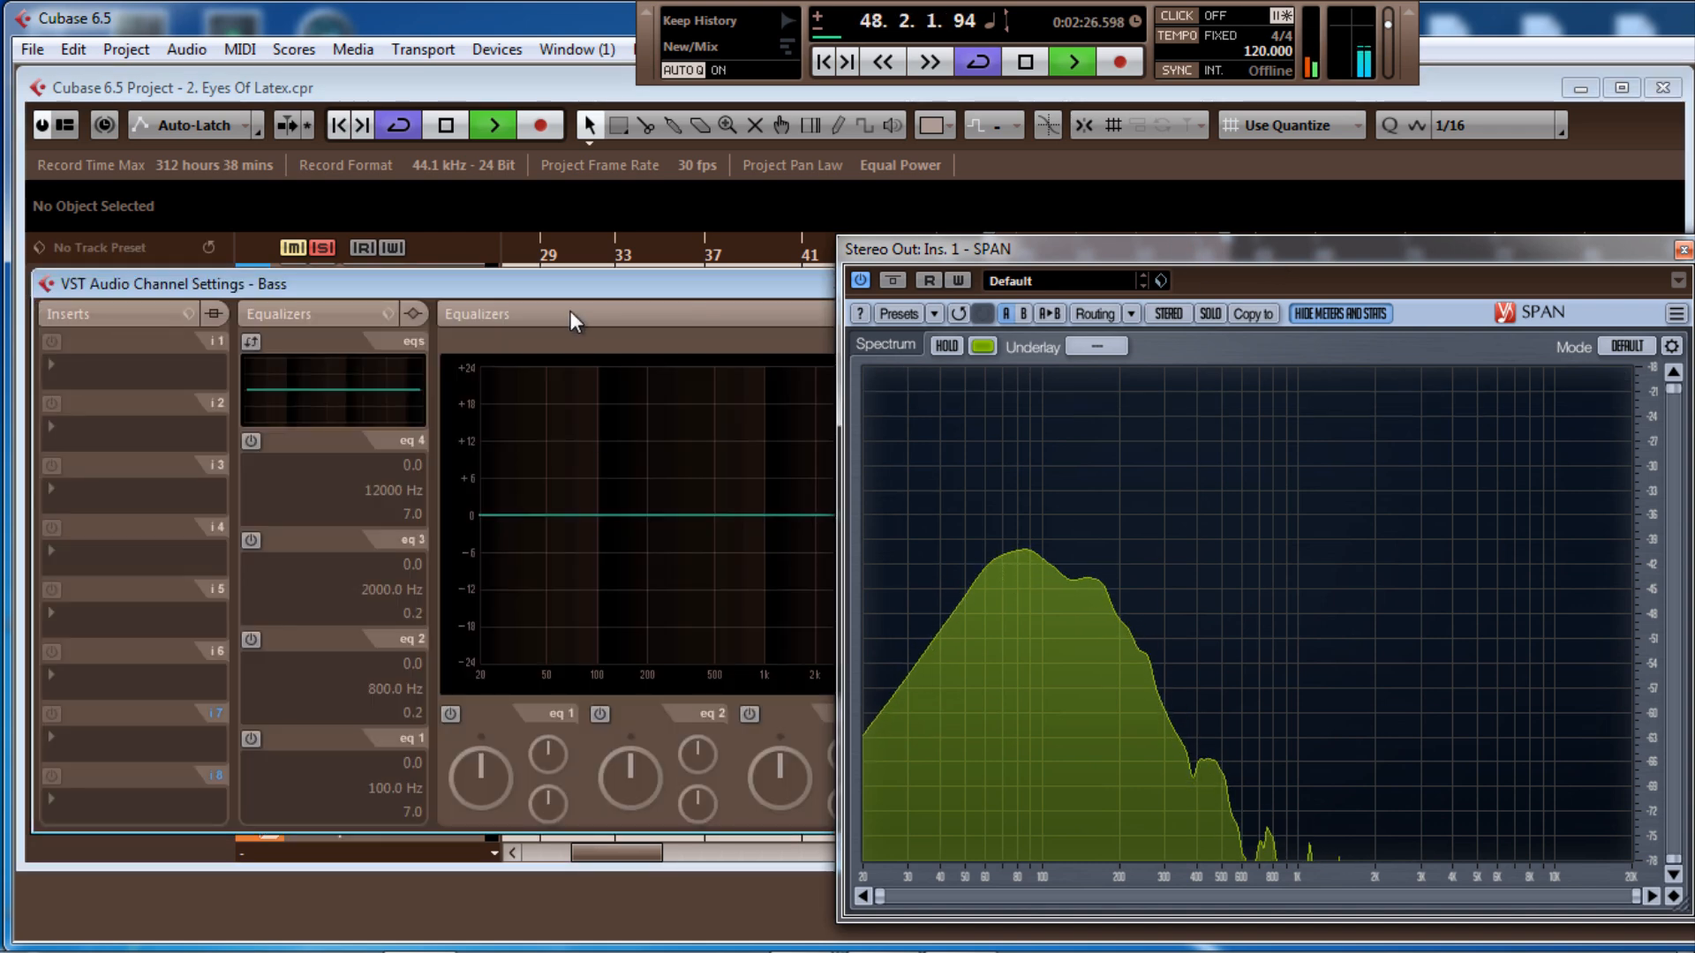
pyautogui.moveTo(594, 281); pyautogui.dragTo(372, 325)
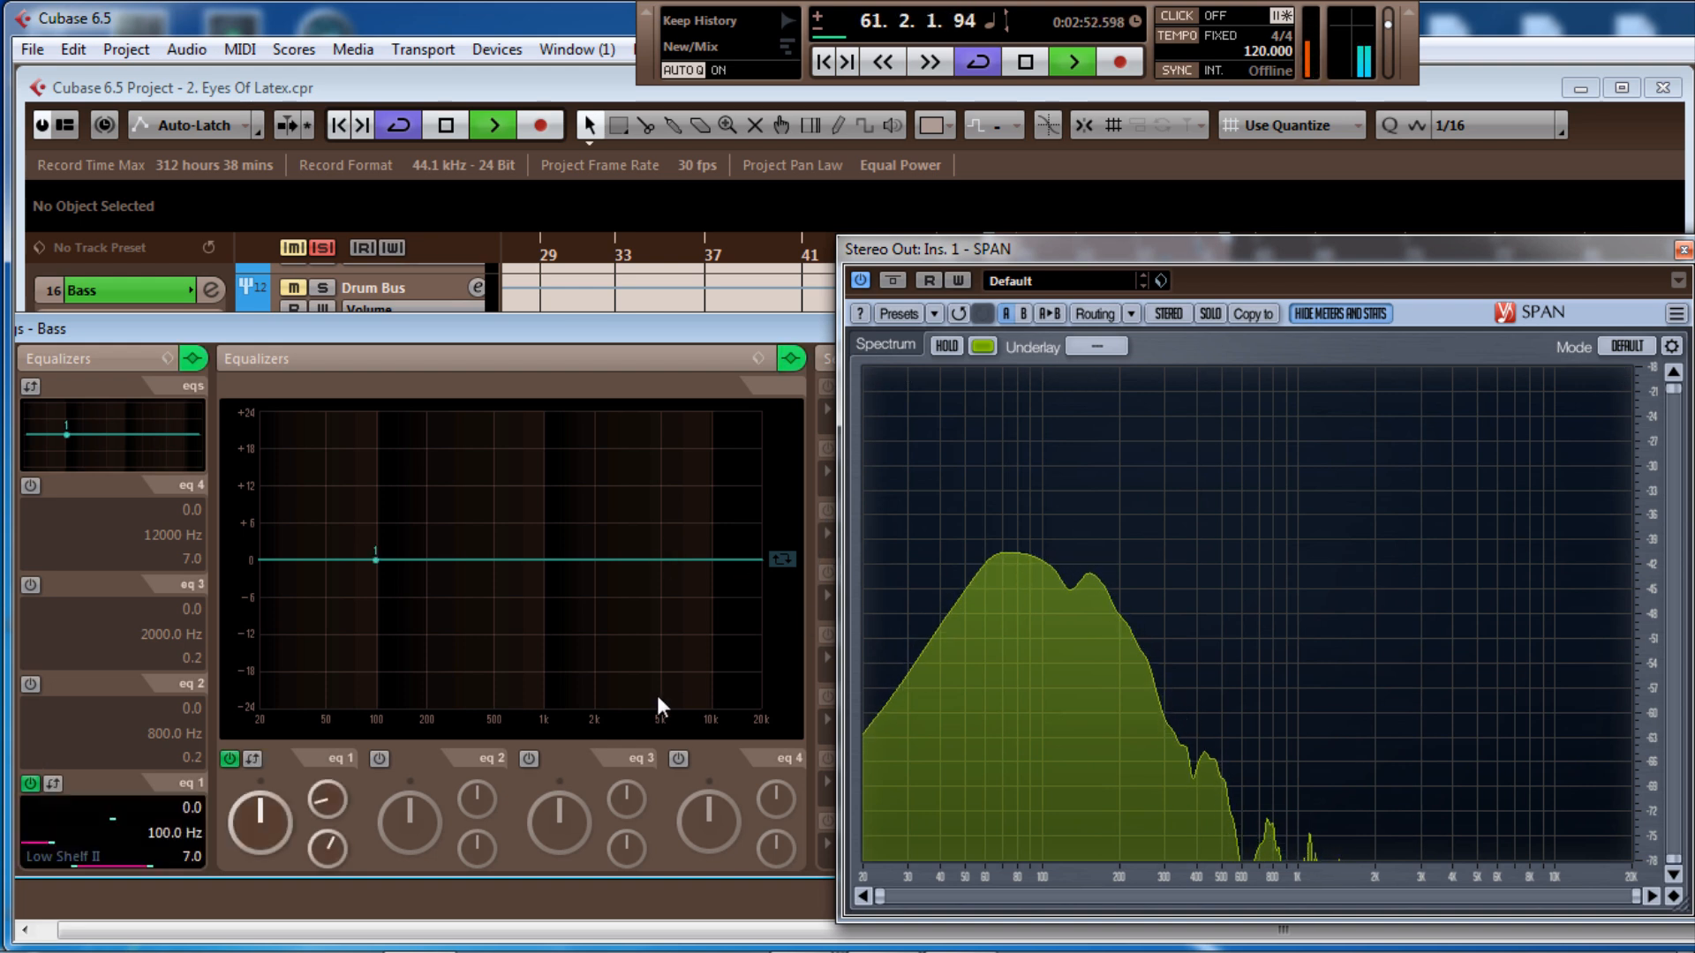
# Make the Bass channel's EQ band 1 a High Pass I filter at 131.1 Hz and raise the channel fader to 6.02 dB
pyautogui.click(56, 858)
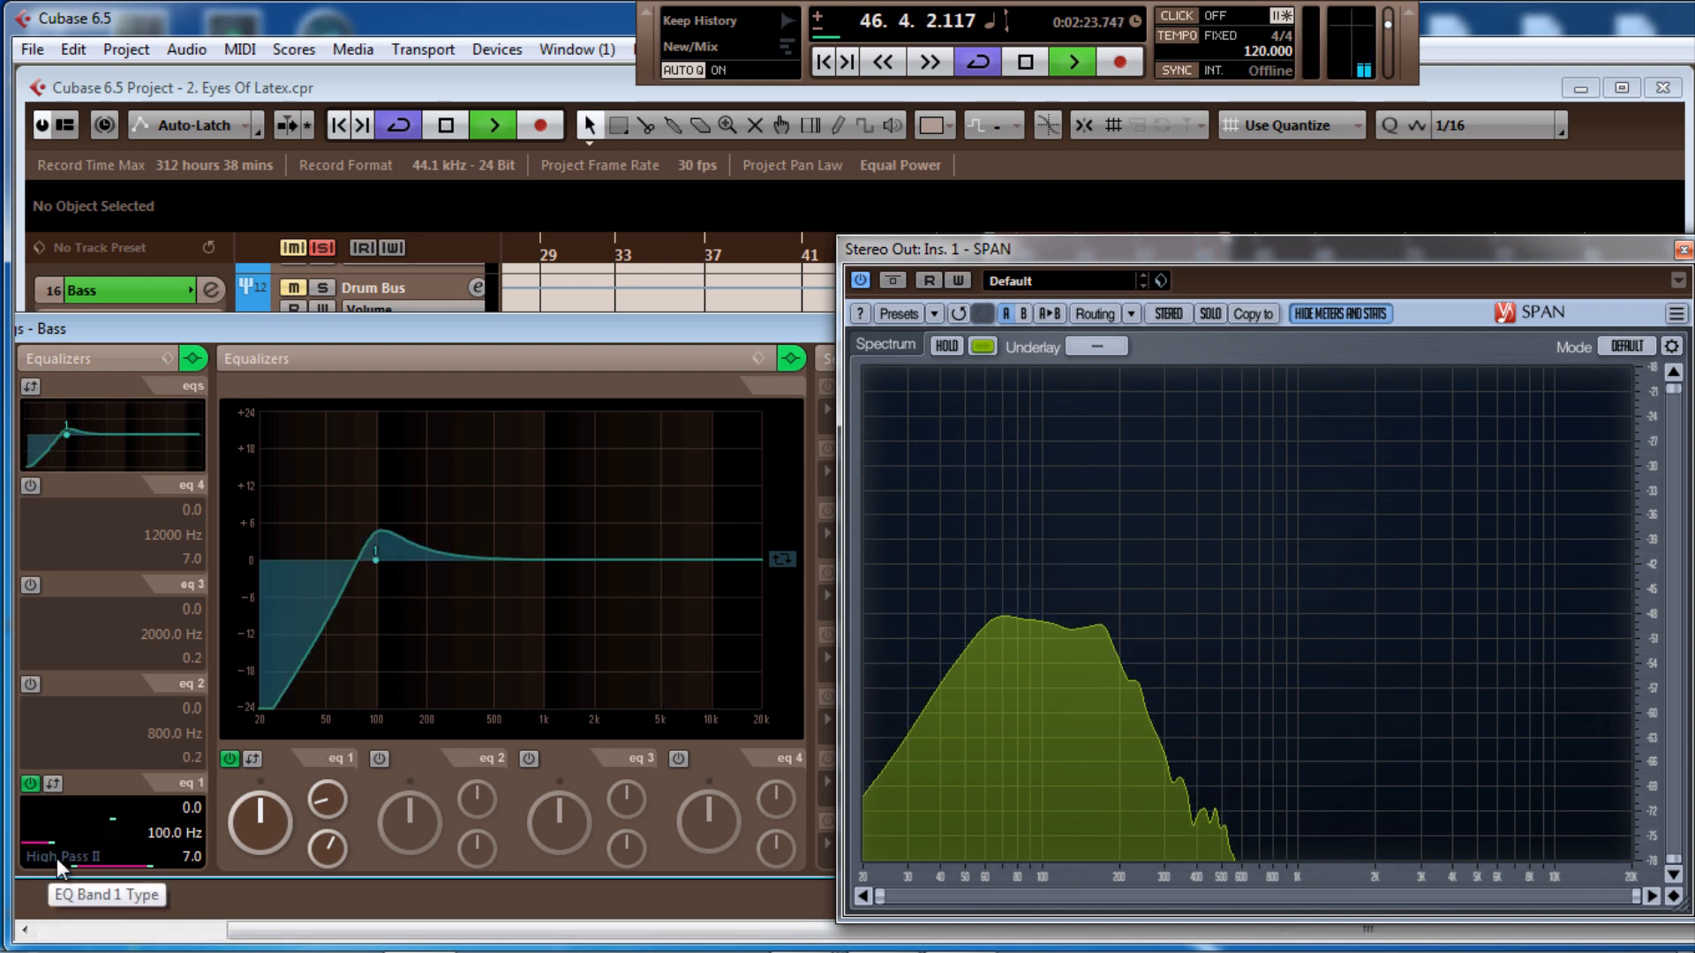
pyautogui.scroll(-1, 56, 858)
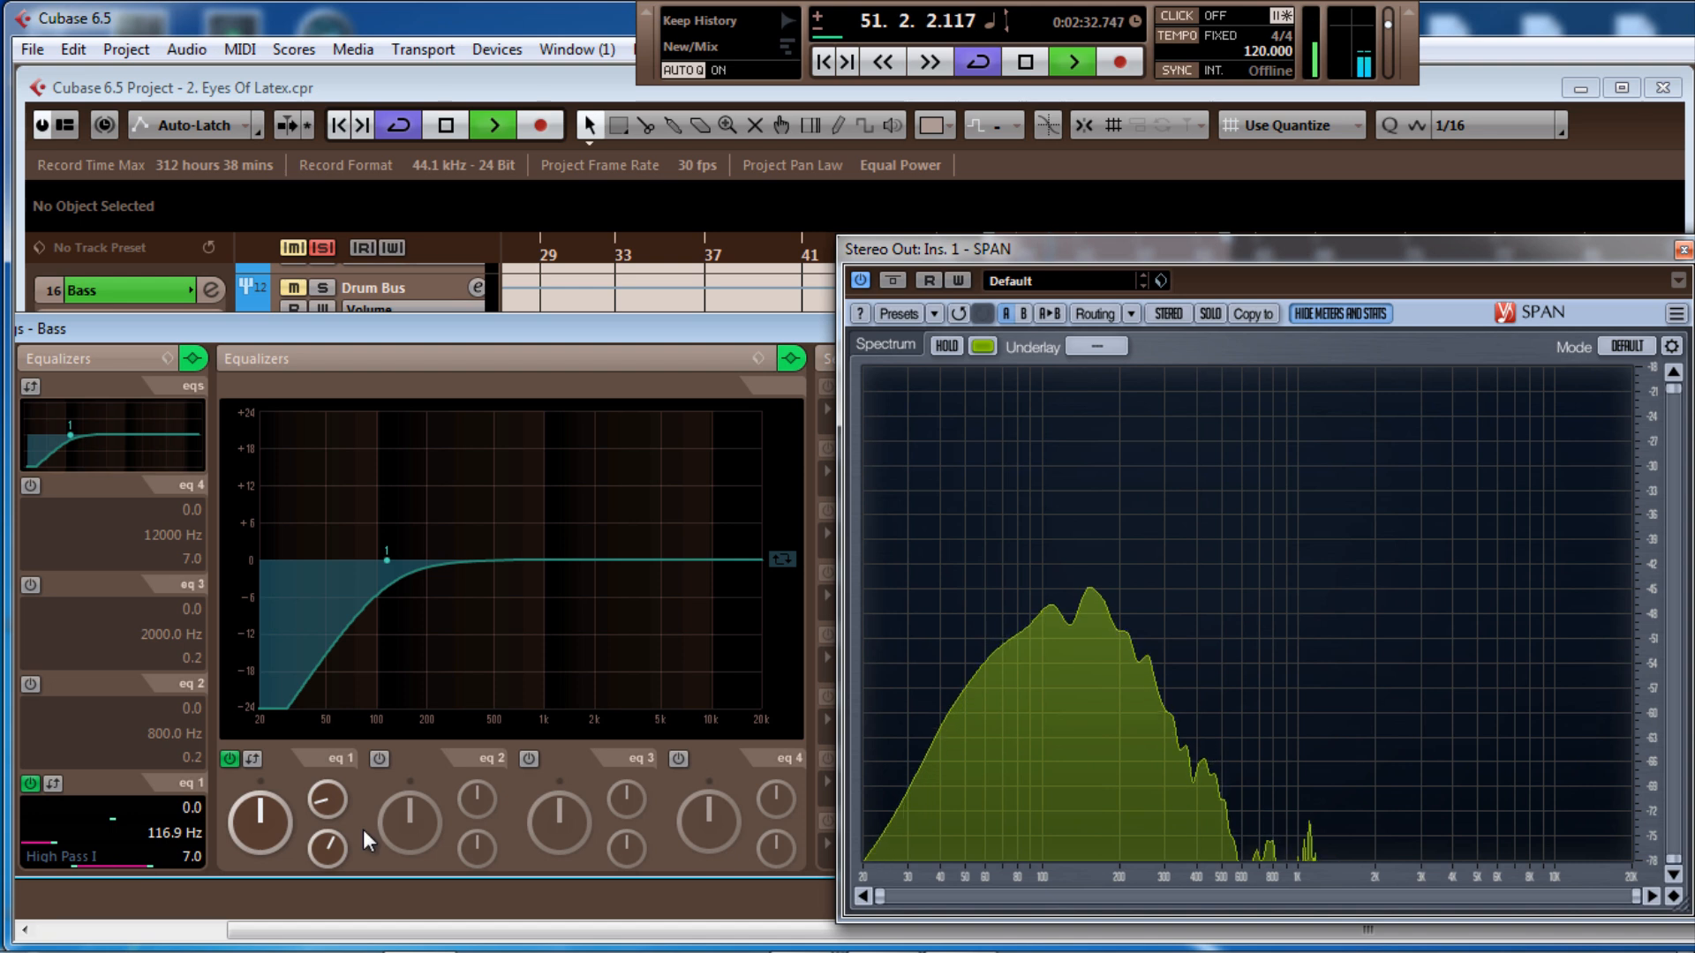
pyautogui.moveTo(798, 332); pyautogui.dragTo(544, 336)
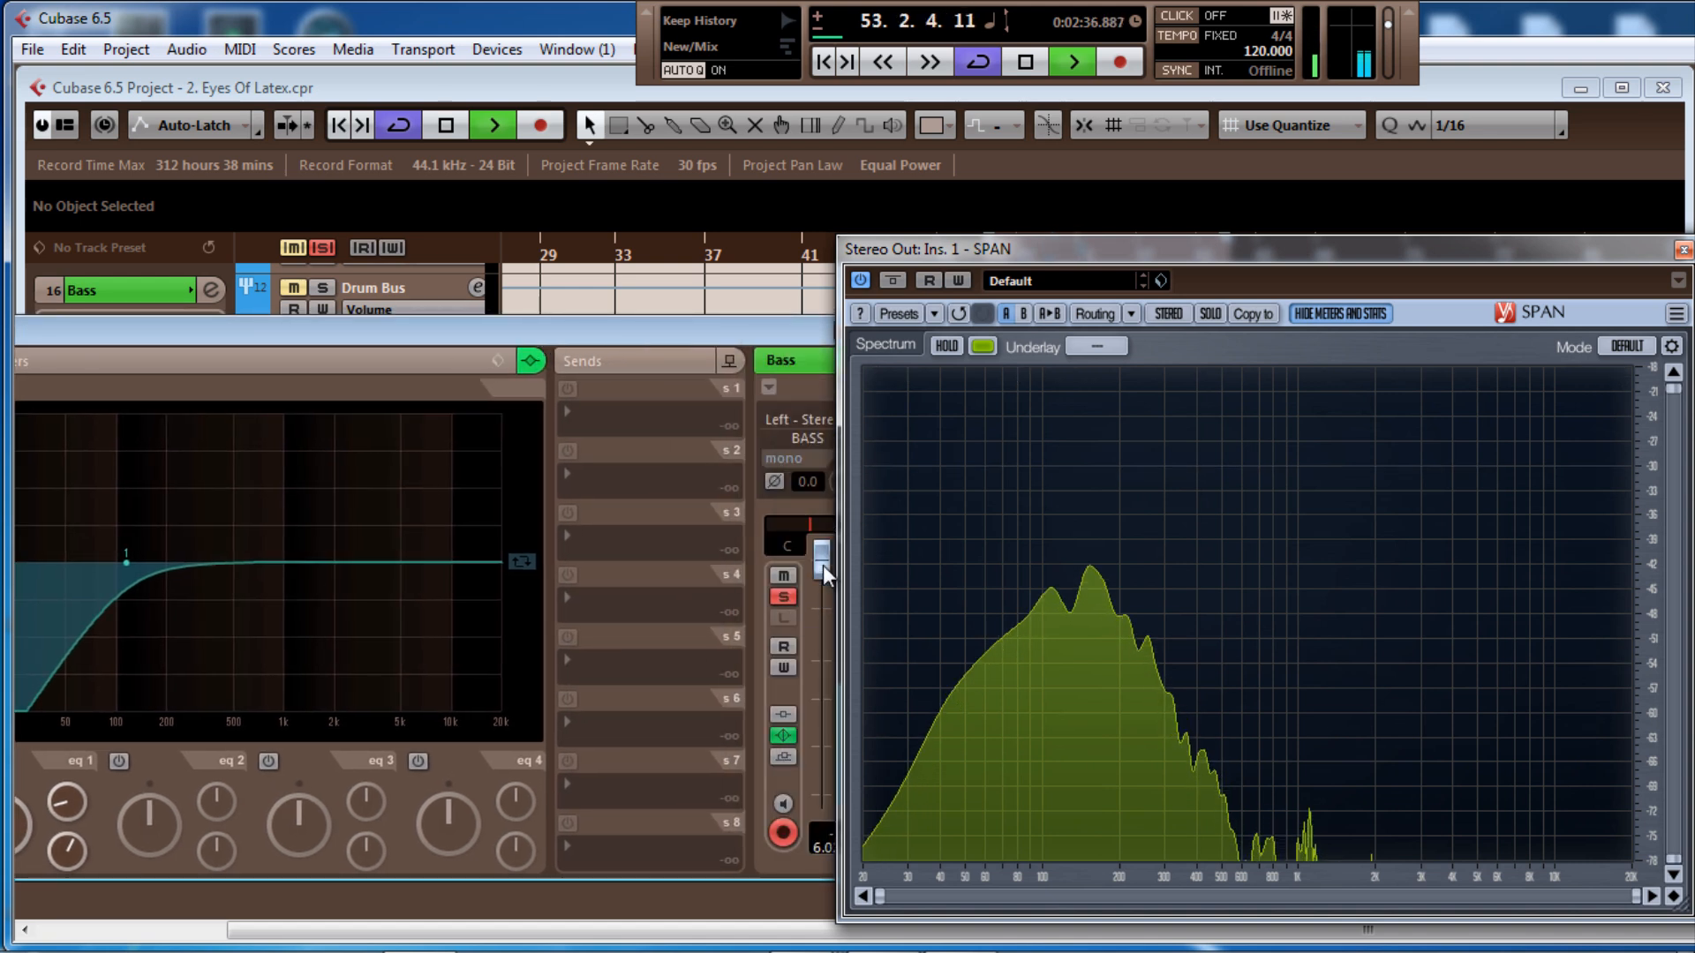
pyautogui.moveTo(720, 338); pyautogui.dragTo(1001, 345)
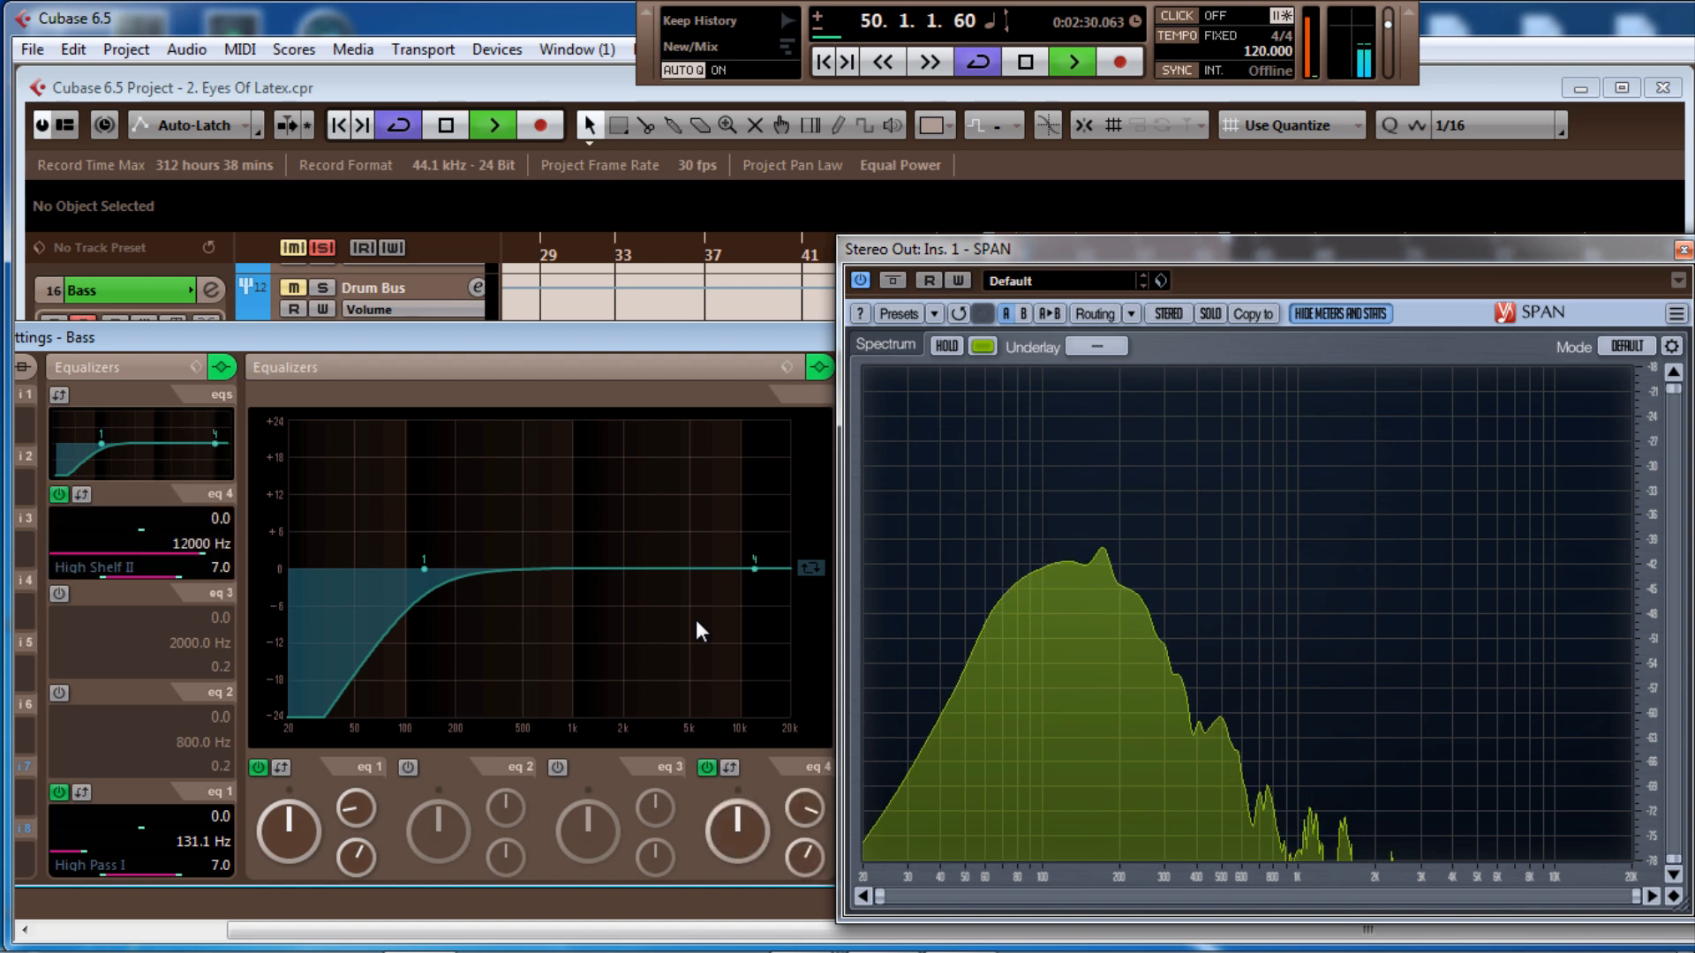
# Make the Bass channel's EQ band 4 a Low Pass II filter at 7739.9 Hz with Q 3.3
pyautogui.scroll(-2, 138, 566)
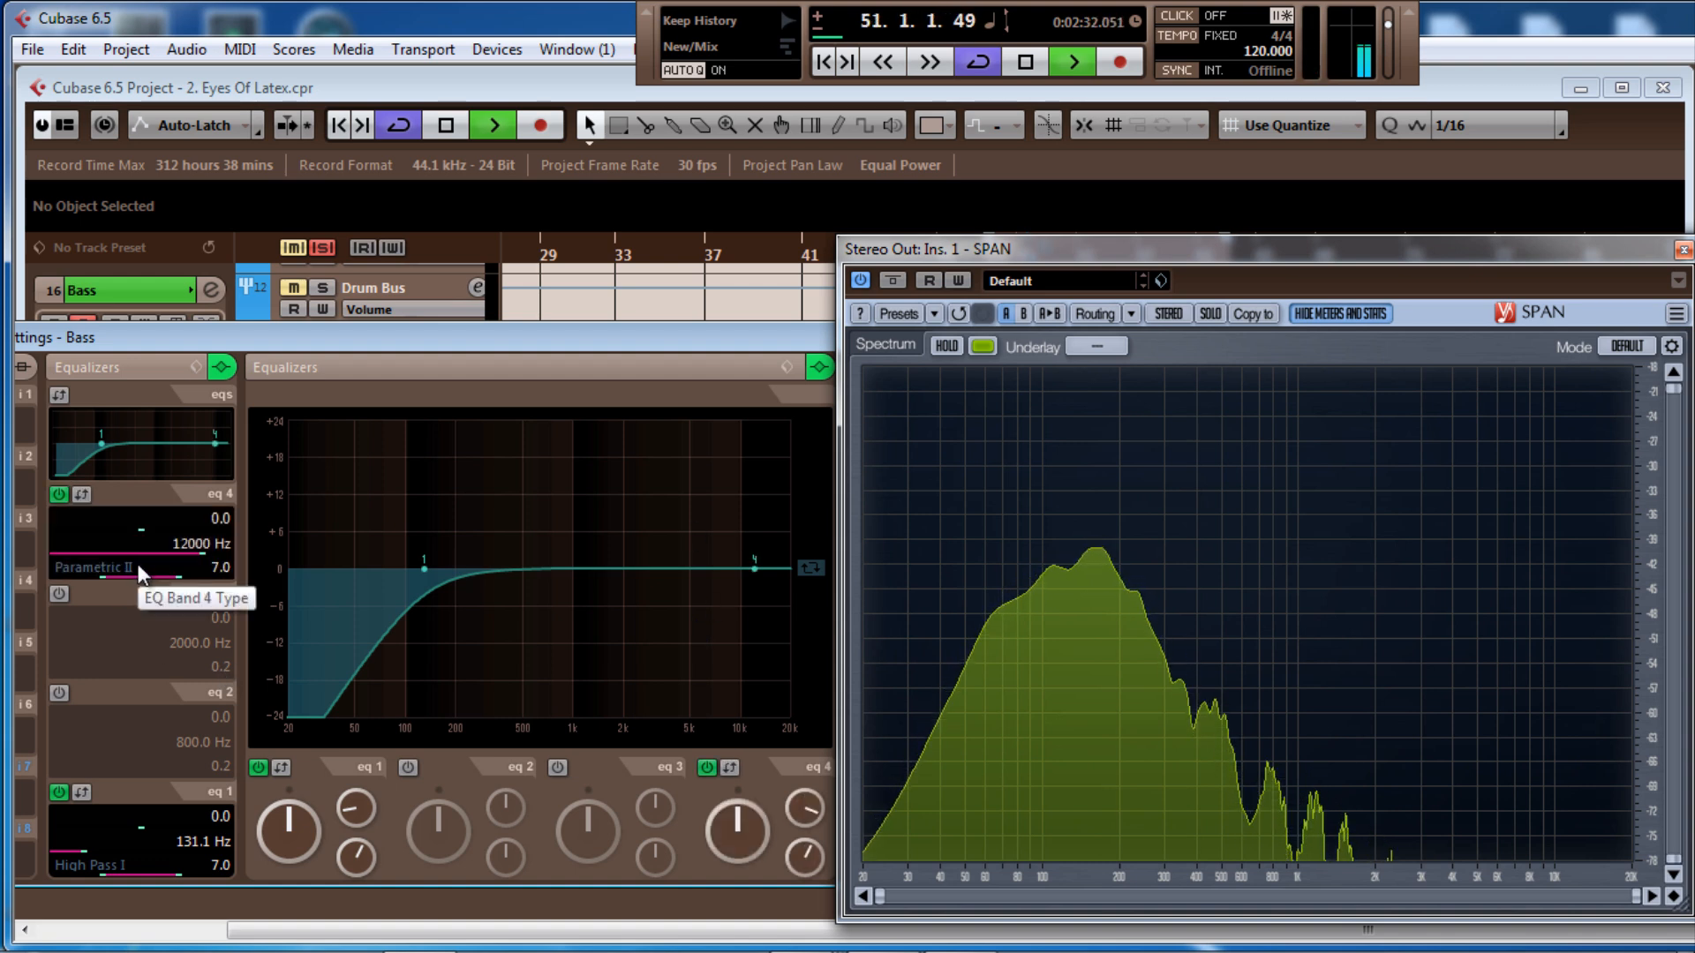
pyautogui.scroll(1, 138, 569)
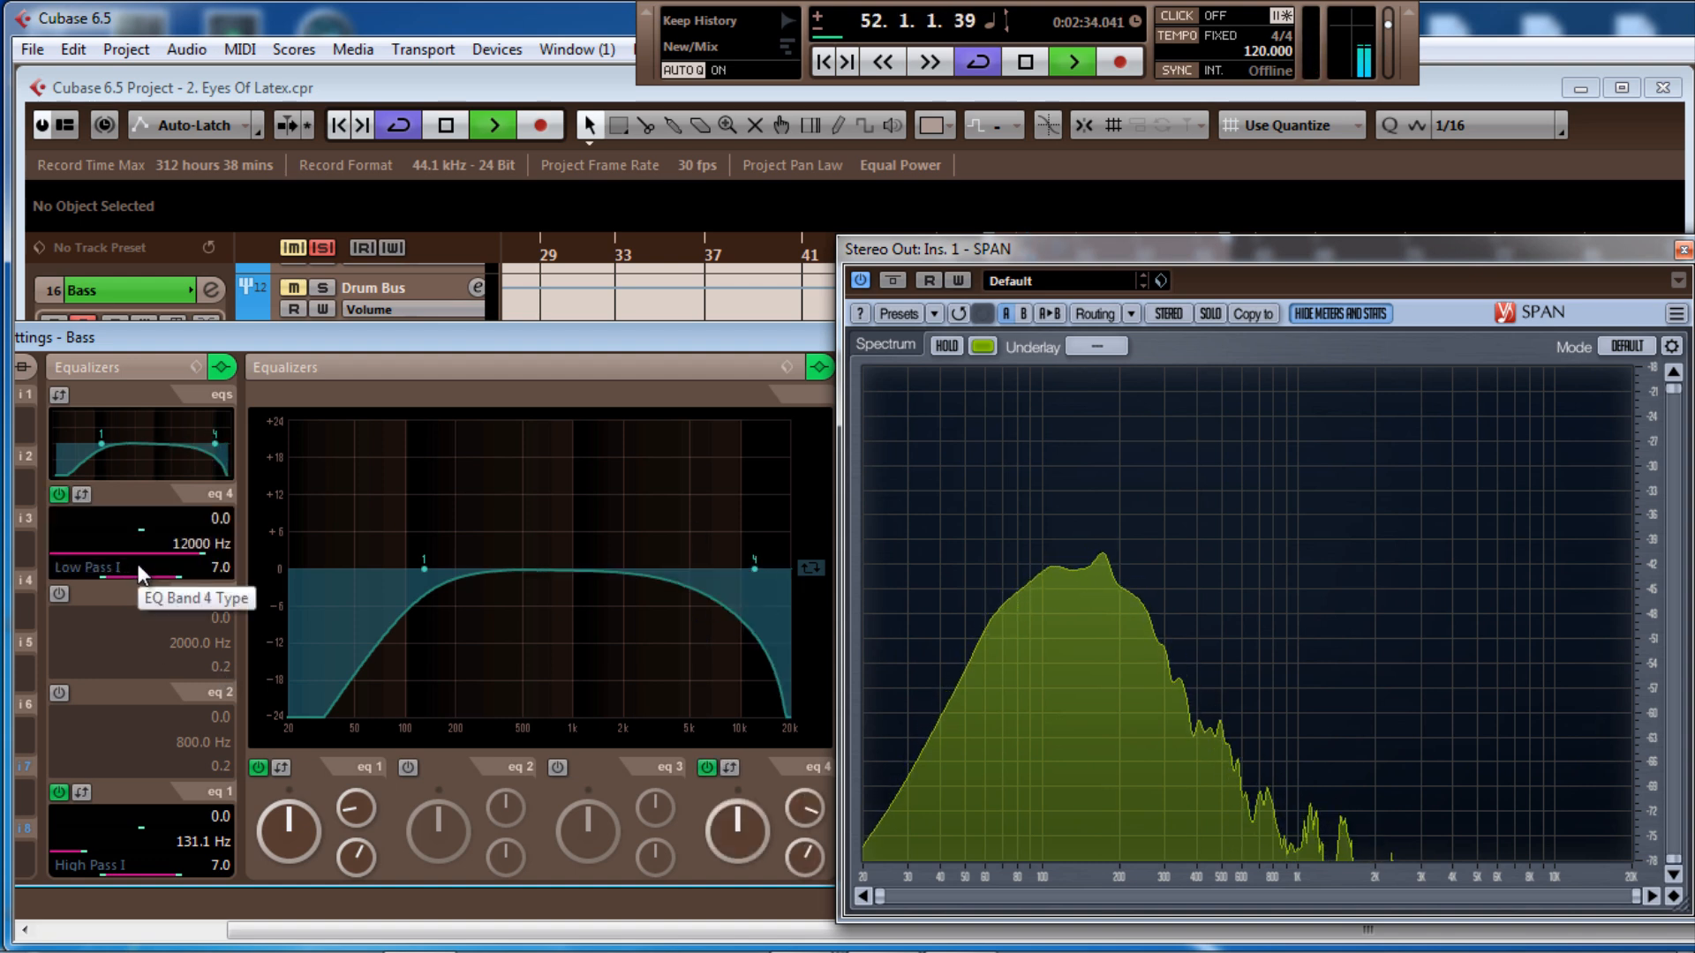
pyautogui.scroll(-1, 138, 569)
pyautogui.scroll(1, 138, 570)
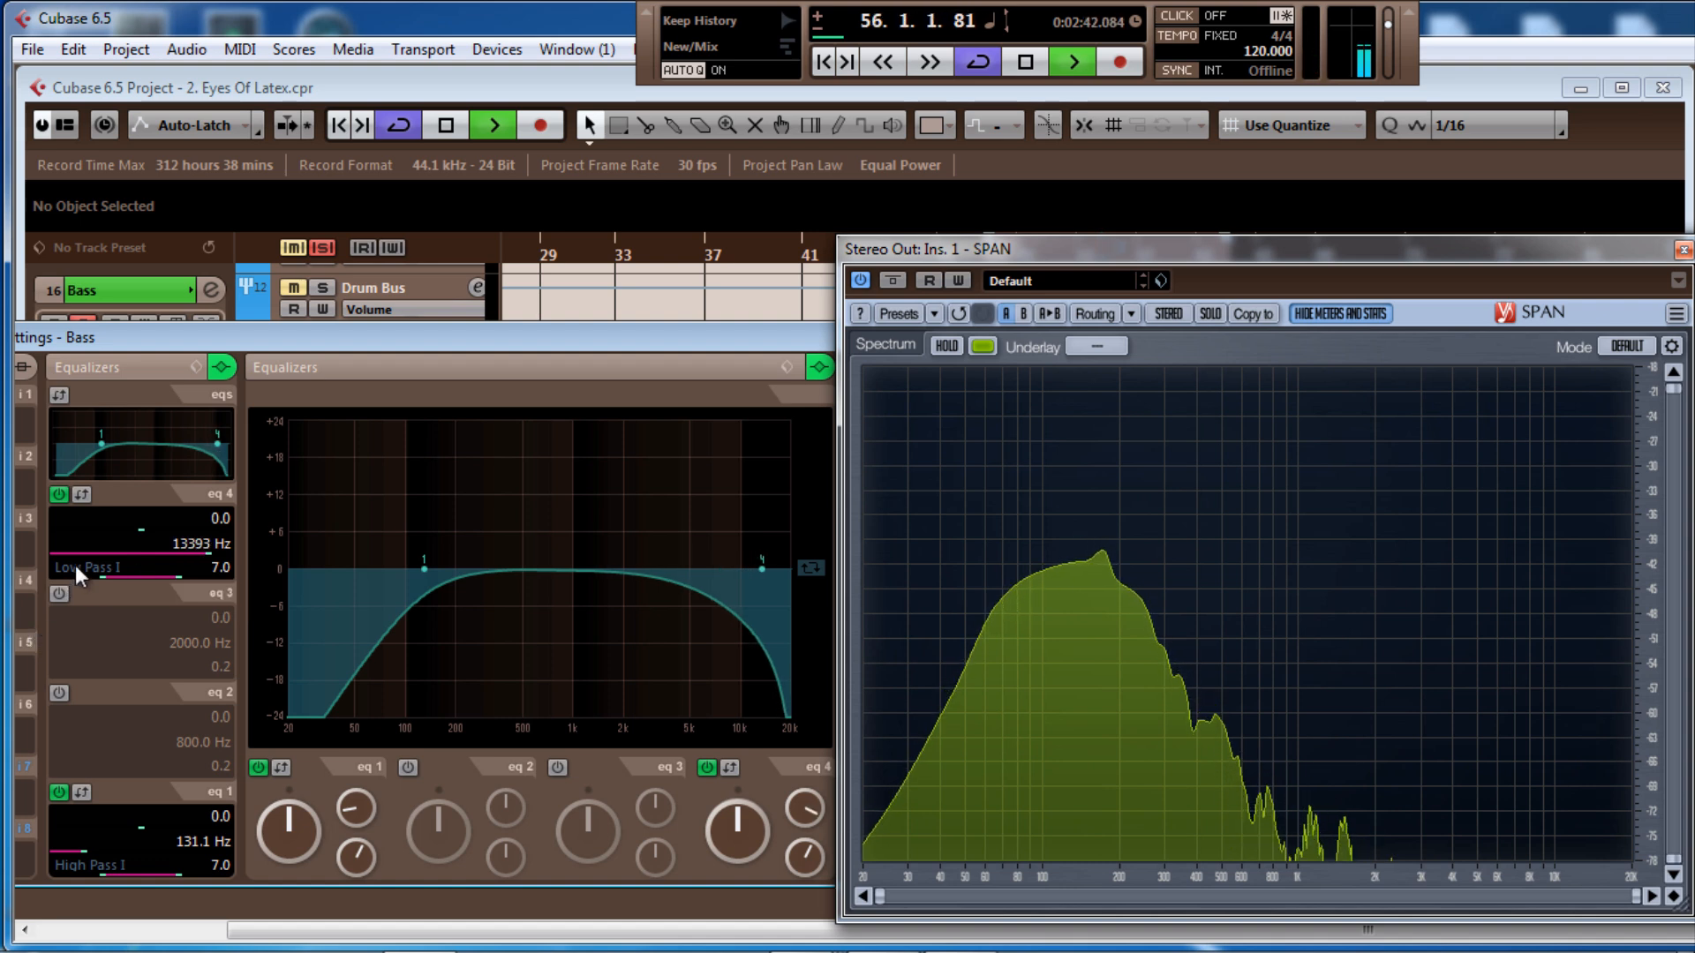
pyautogui.scroll(1, 76, 568)
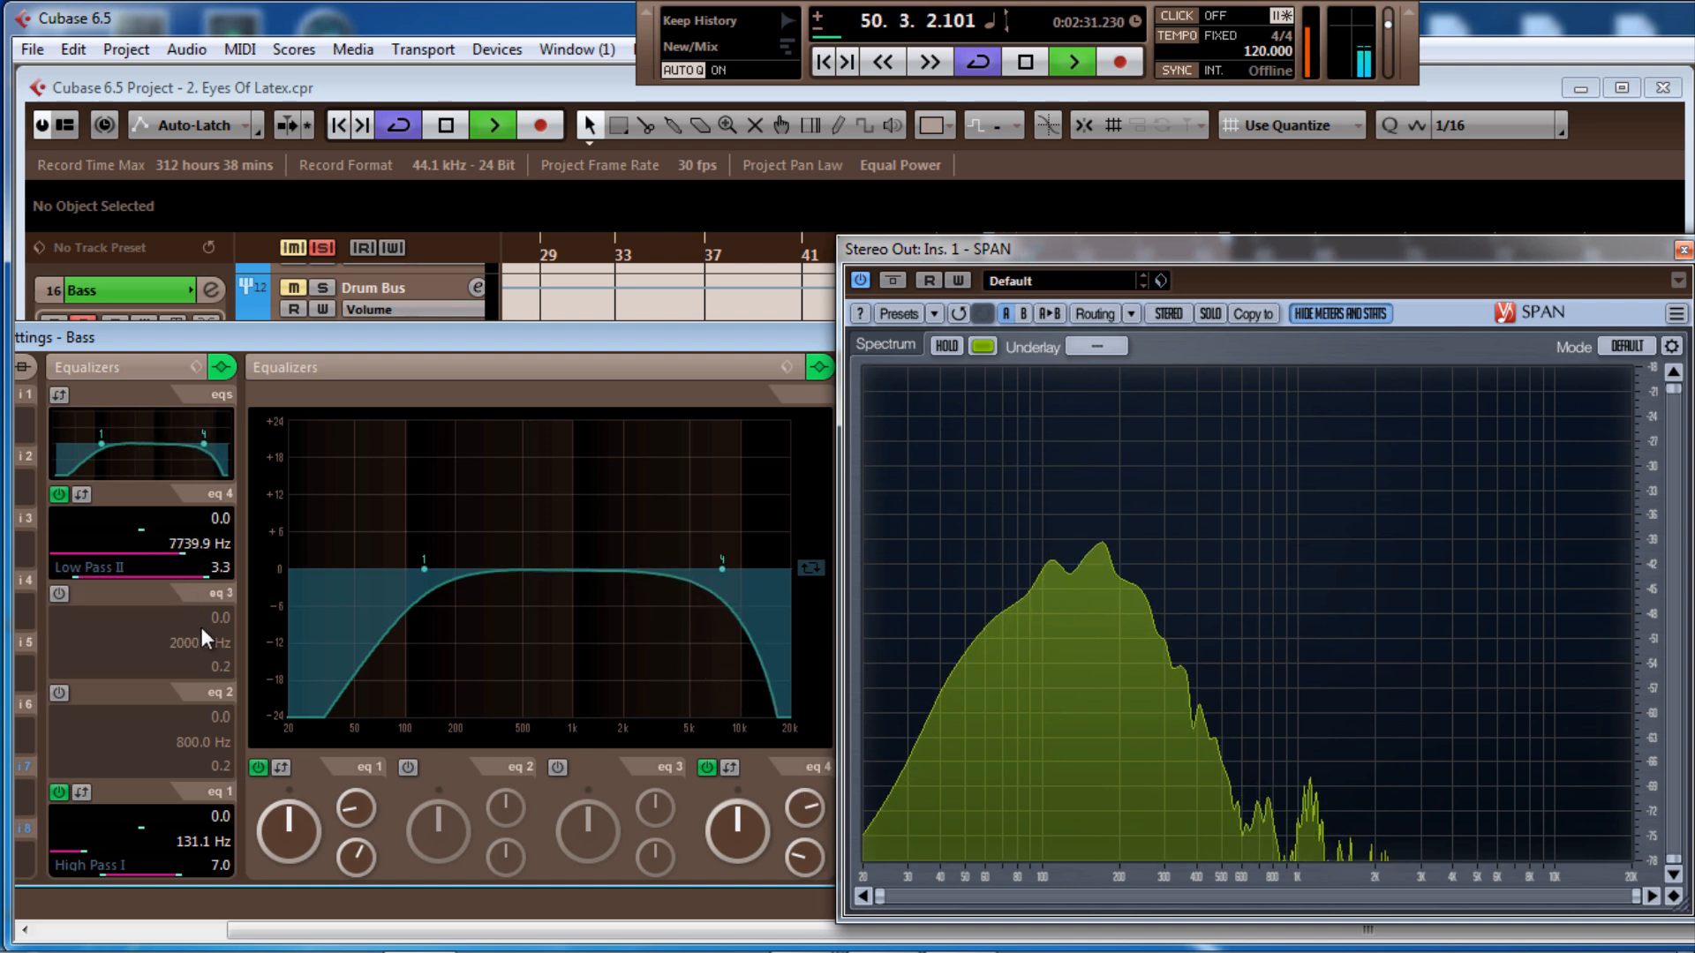
# Compare the Bass with its EQ bypassed and active, and add a 2.0 dB Parametric II boost at 838.0 Hz, Q 0.0, on band 3
pyautogui.click(823, 365)
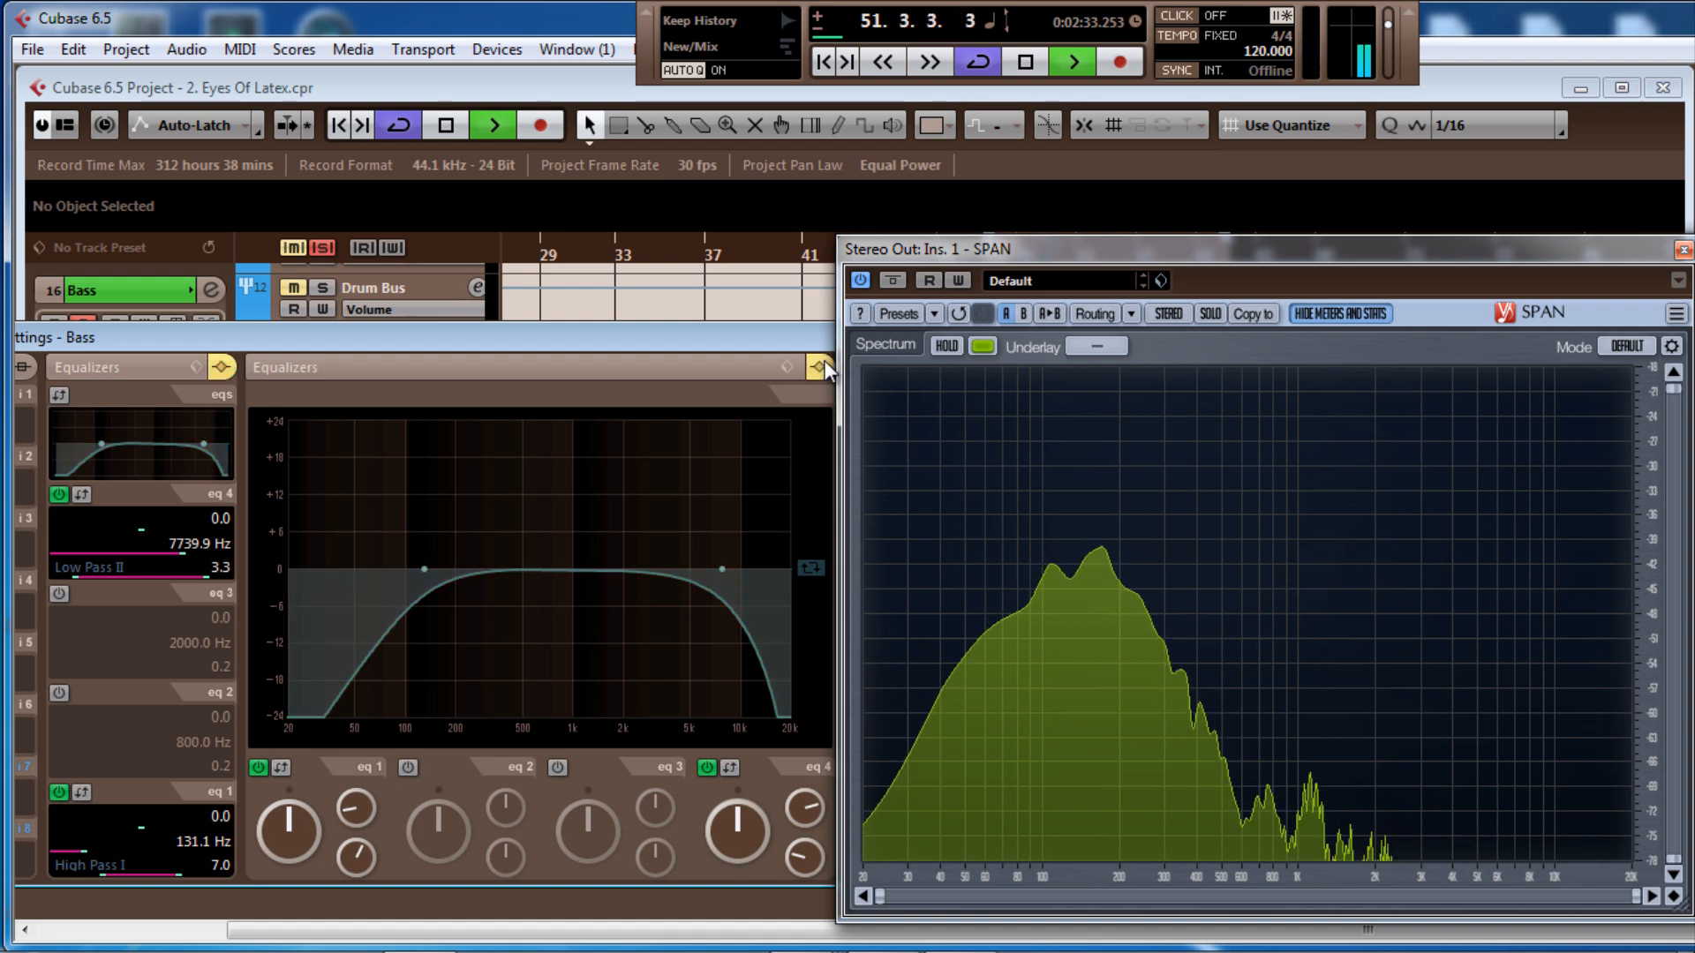
pyautogui.click(823, 367)
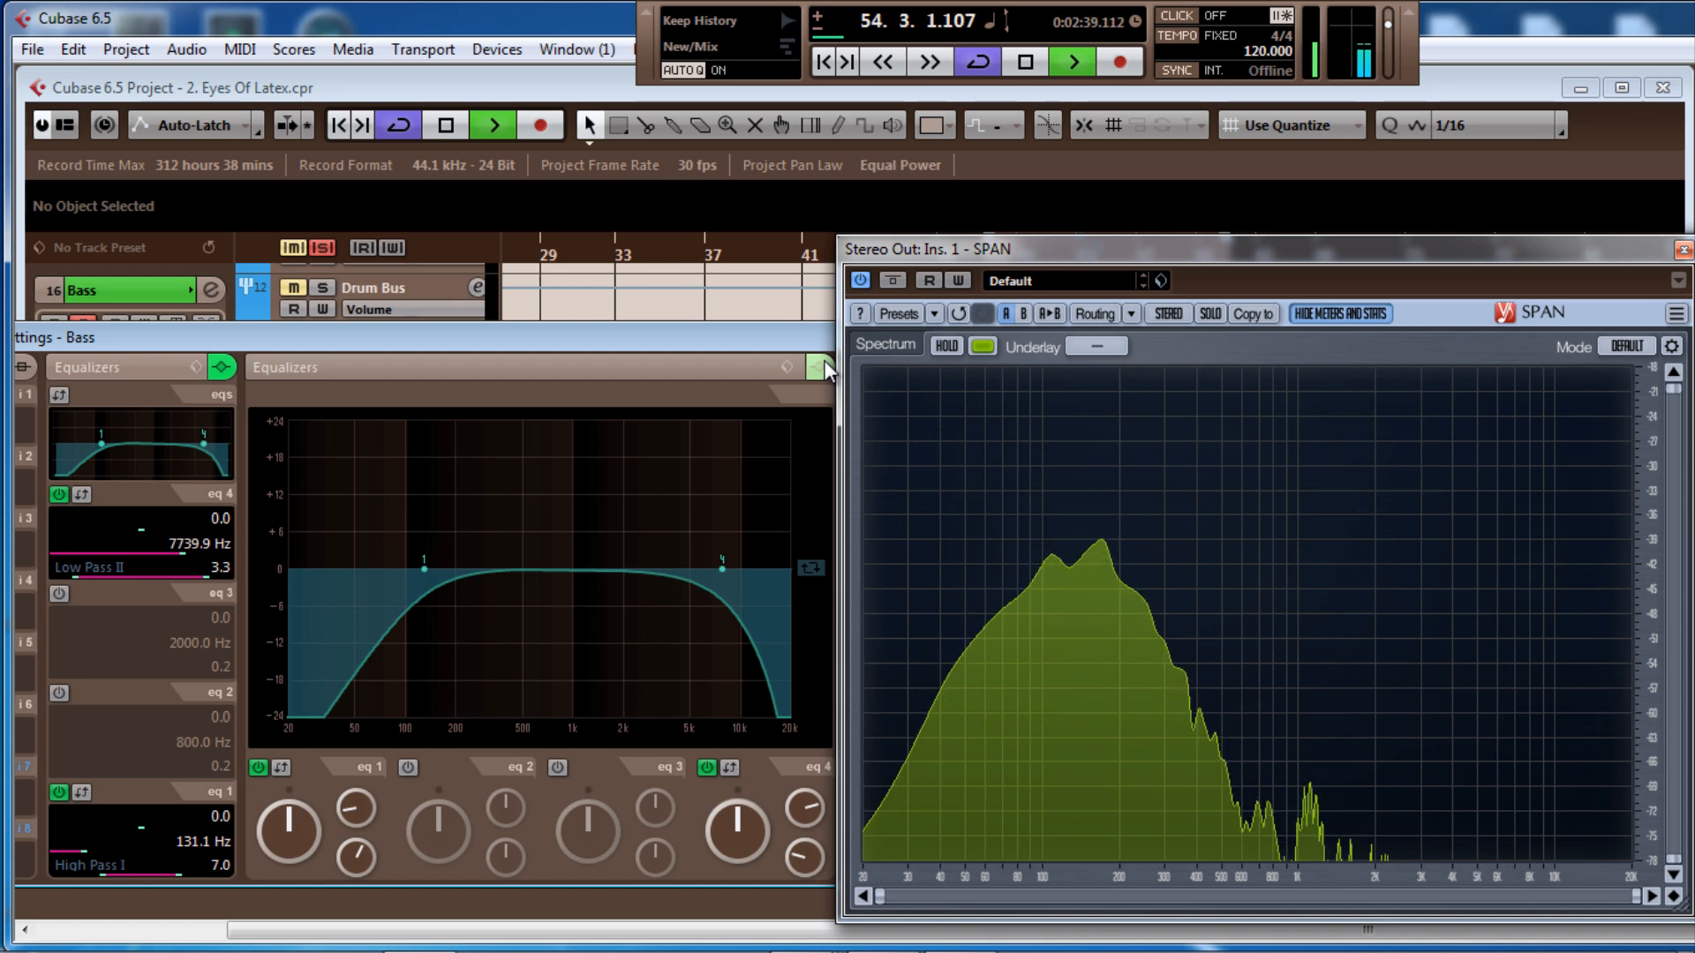
pyautogui.click(552, 583)
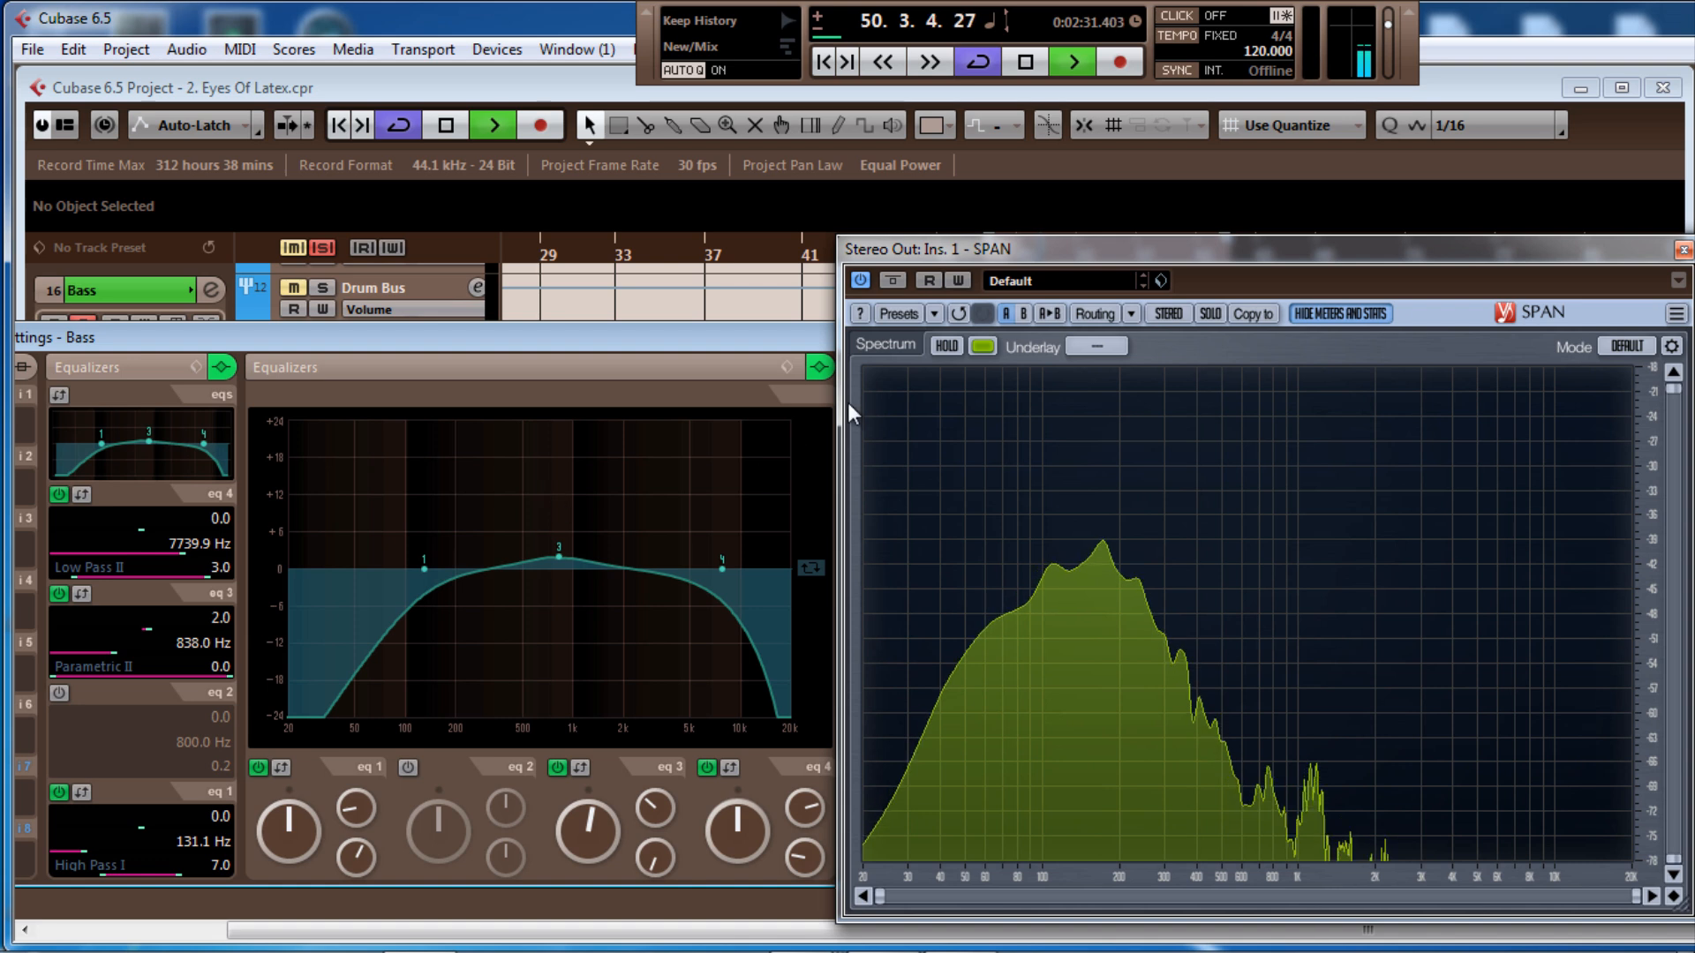
# Bypass and re-enable the Bass channel's EQ repeatedly during playback to compare the sound and the SPAN spectrum
pyautogui.click(820, 367)
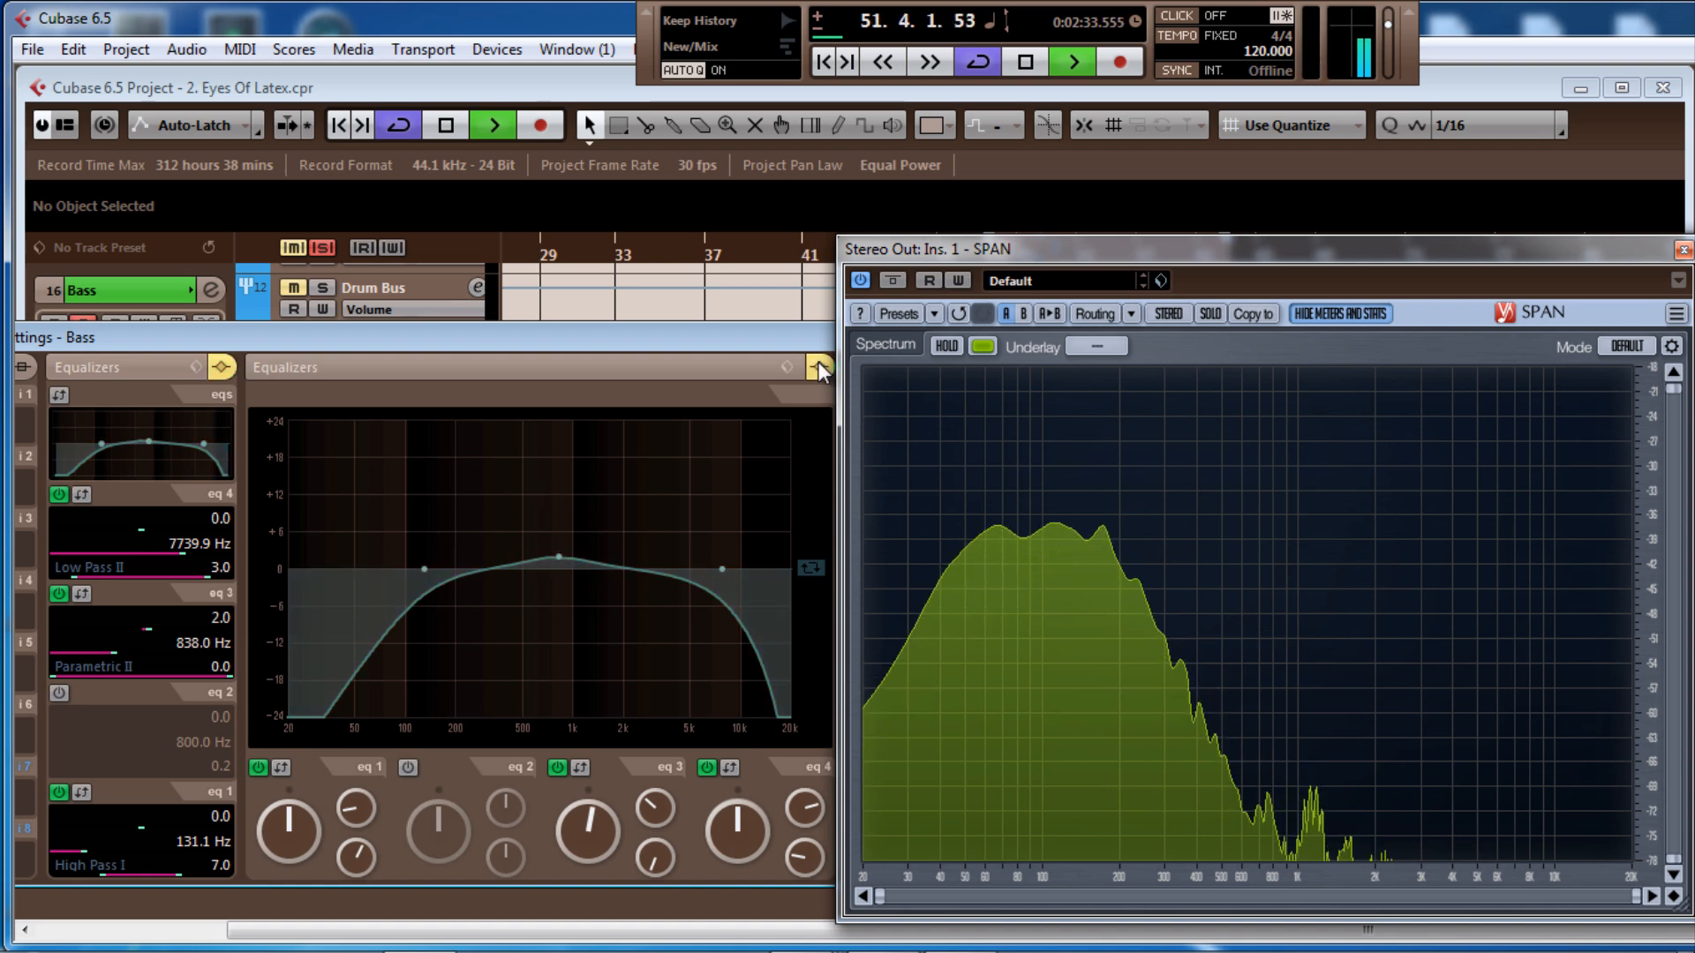
pyautogui.click(819, 367)
pyautogui.click(819, 367)
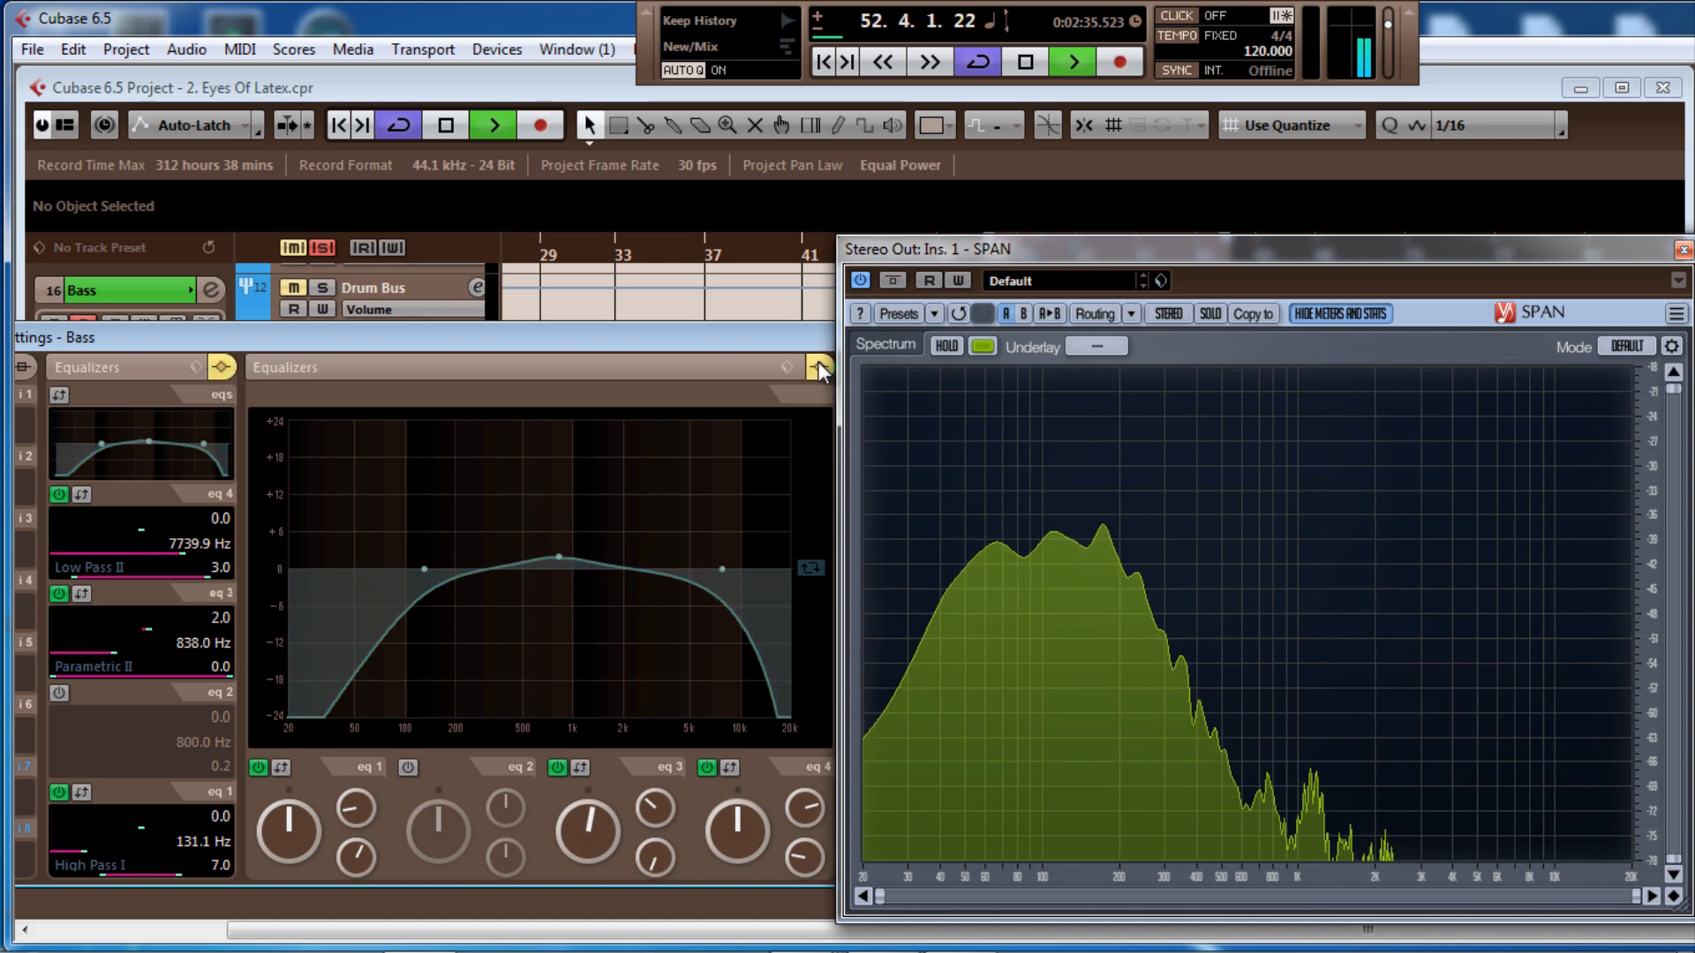
pyautogui.click(819, 367)
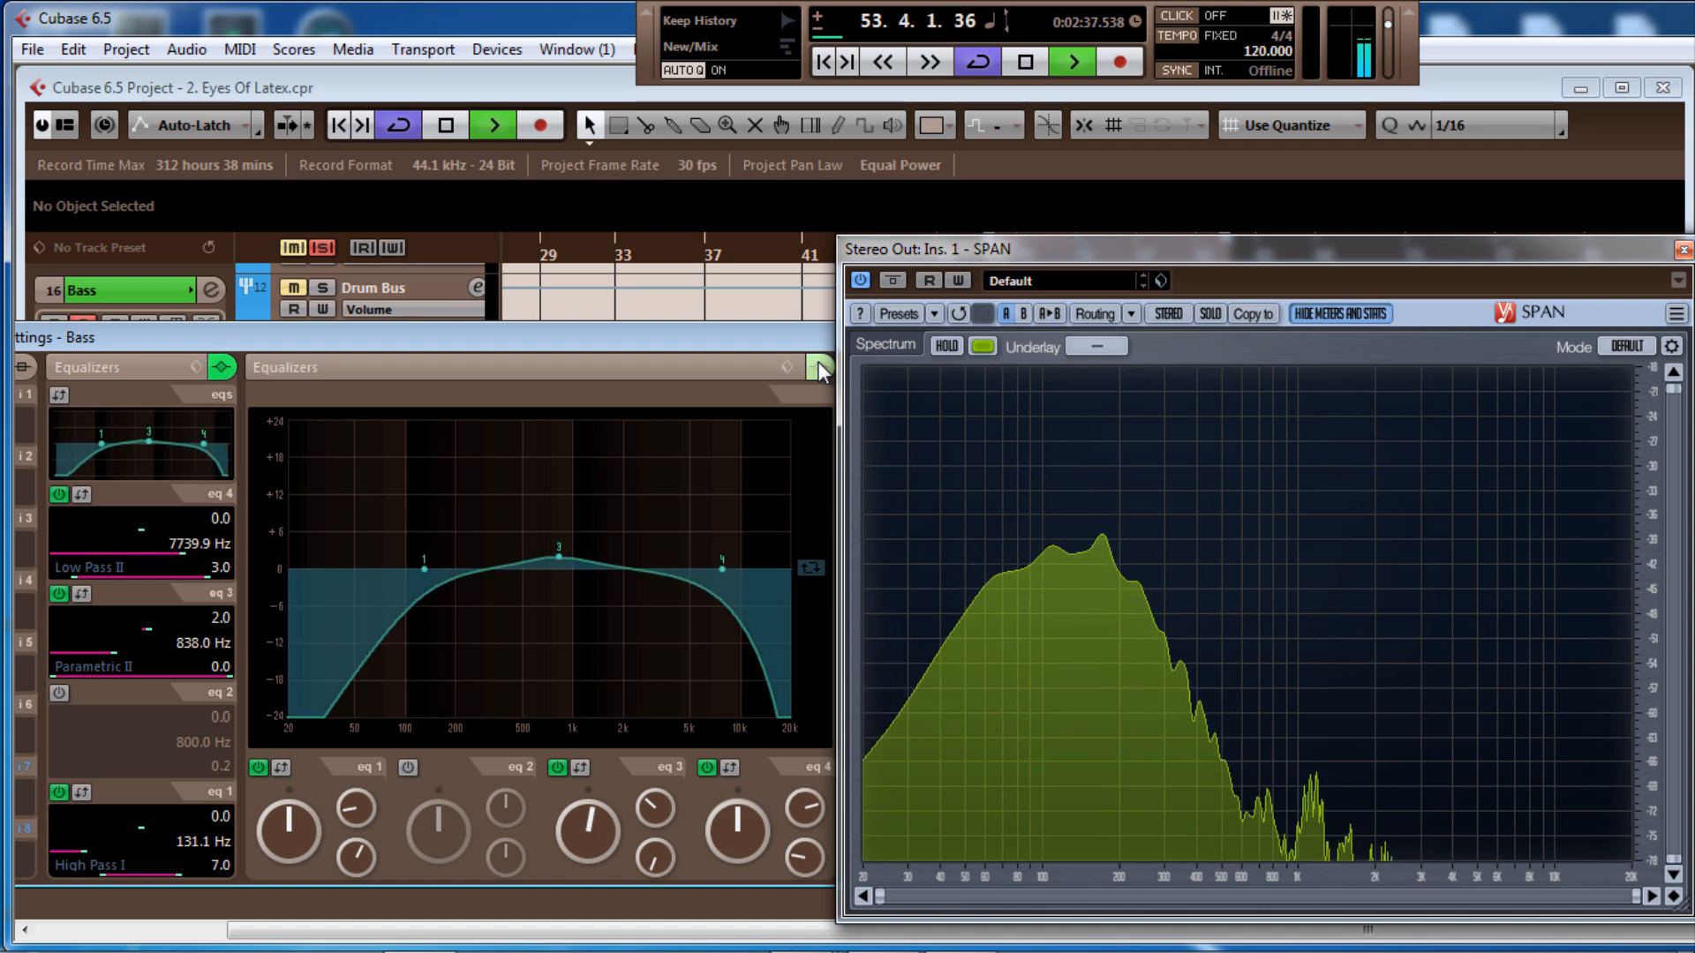
pyautogui.click(818, 366)
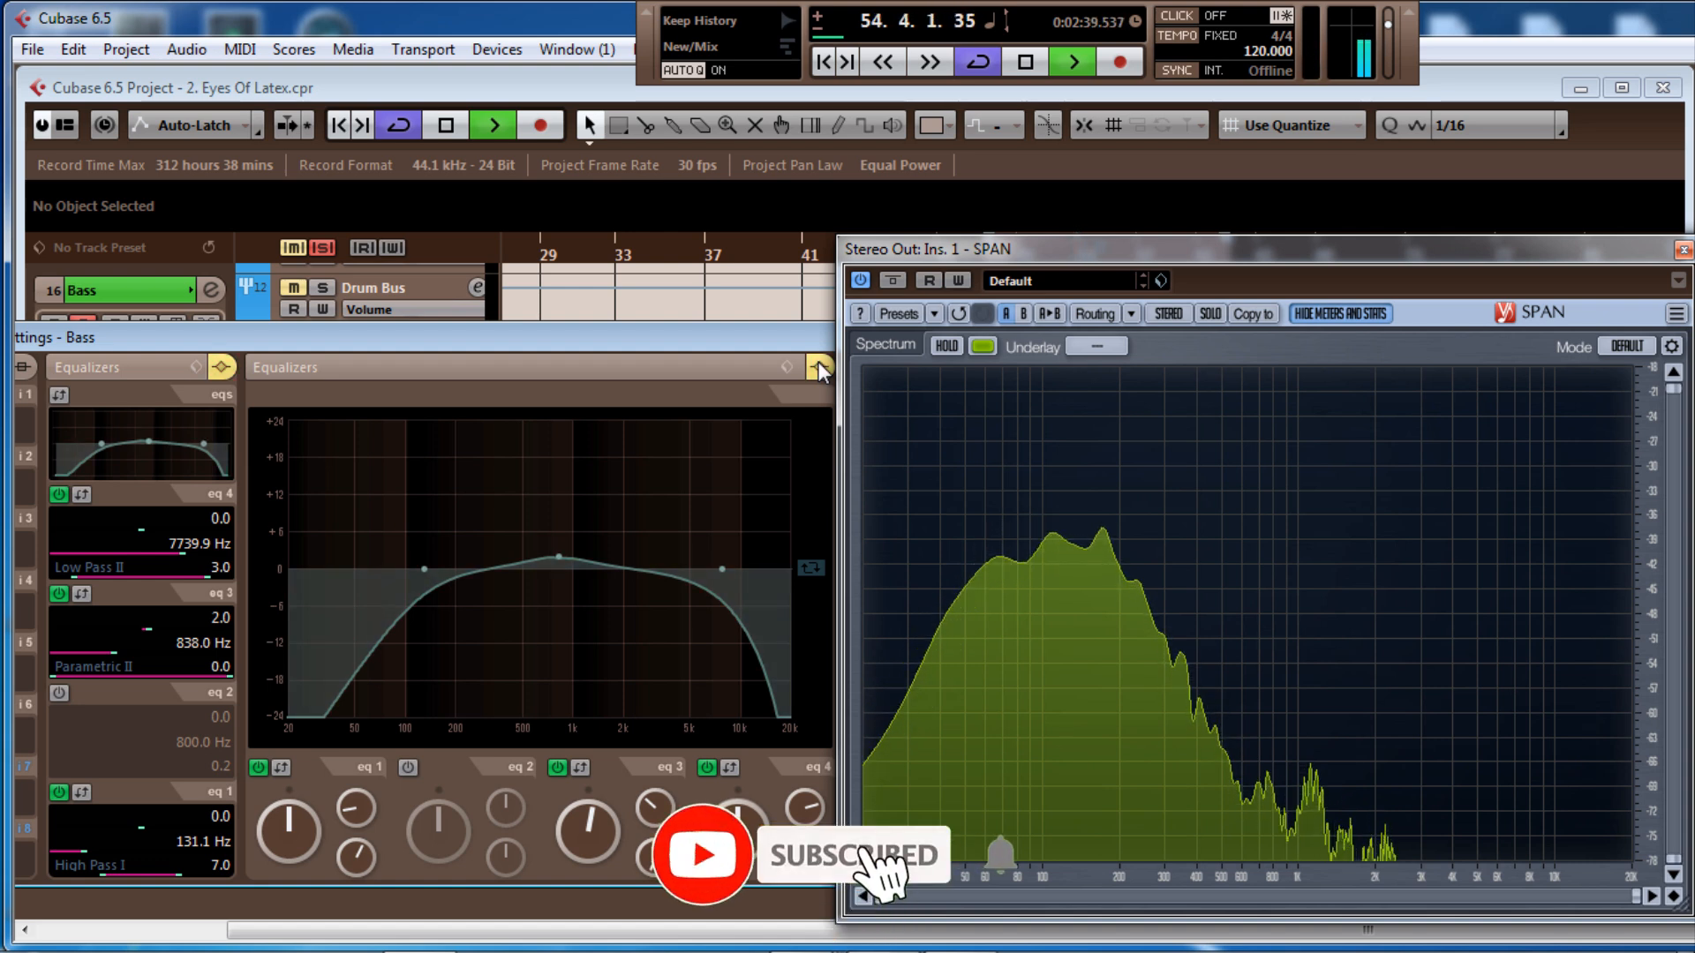
pyautogui.click(819, 366)
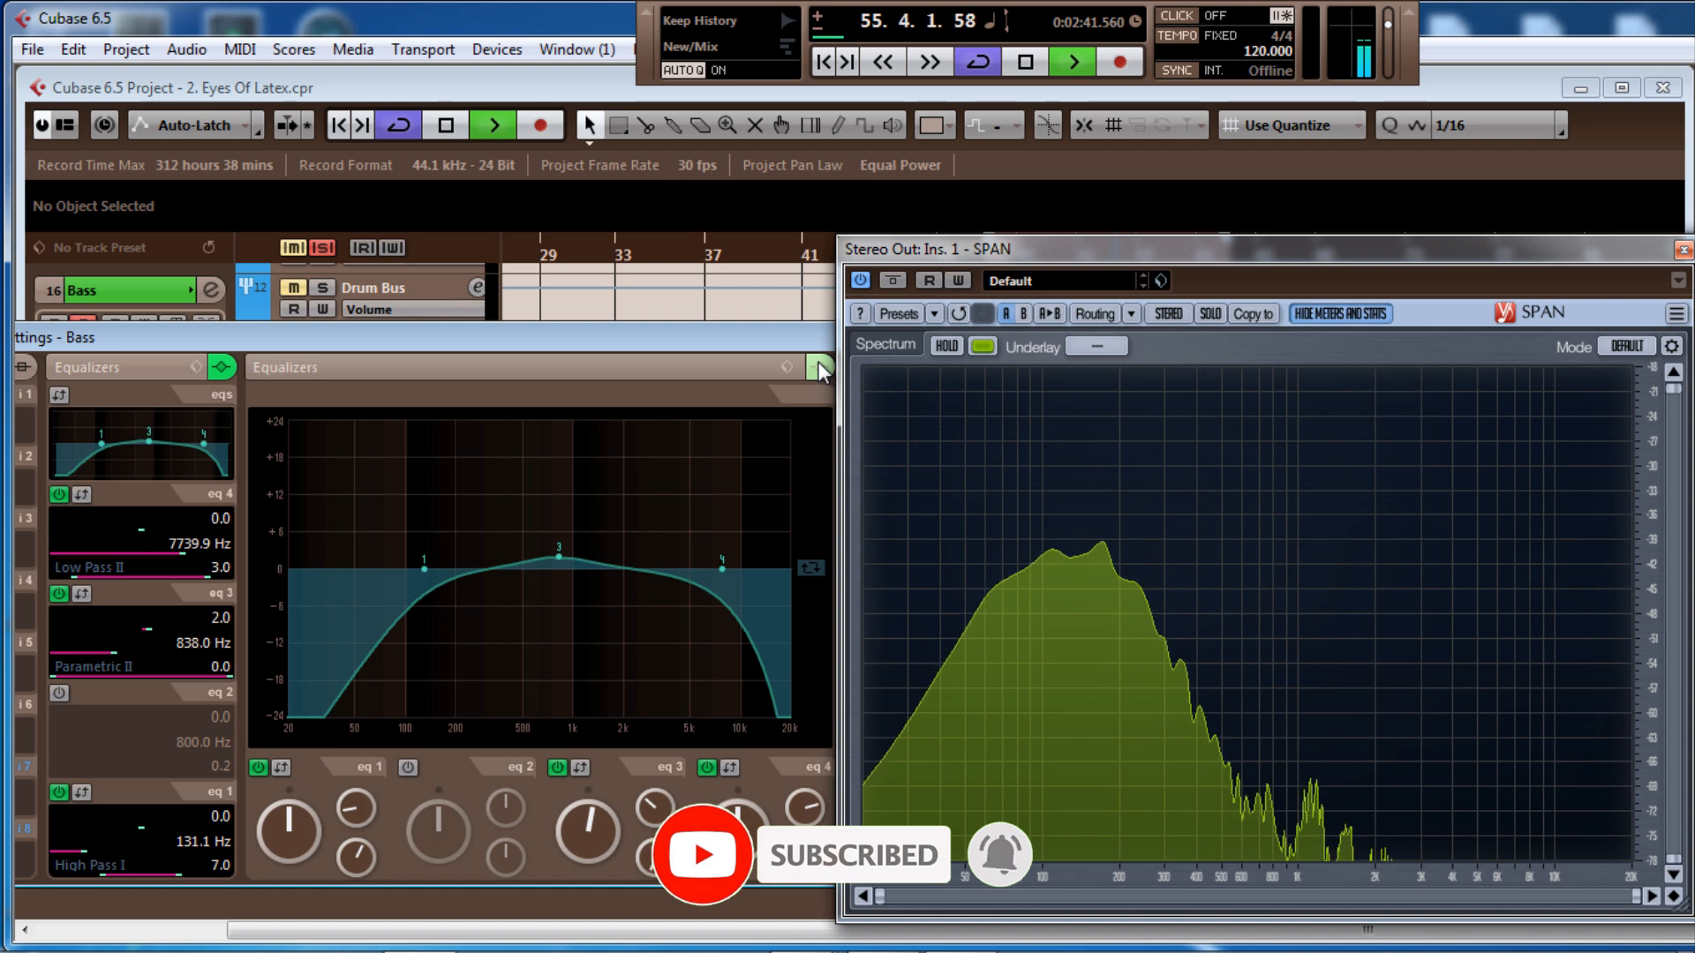
pyautogui.click(818, 365)
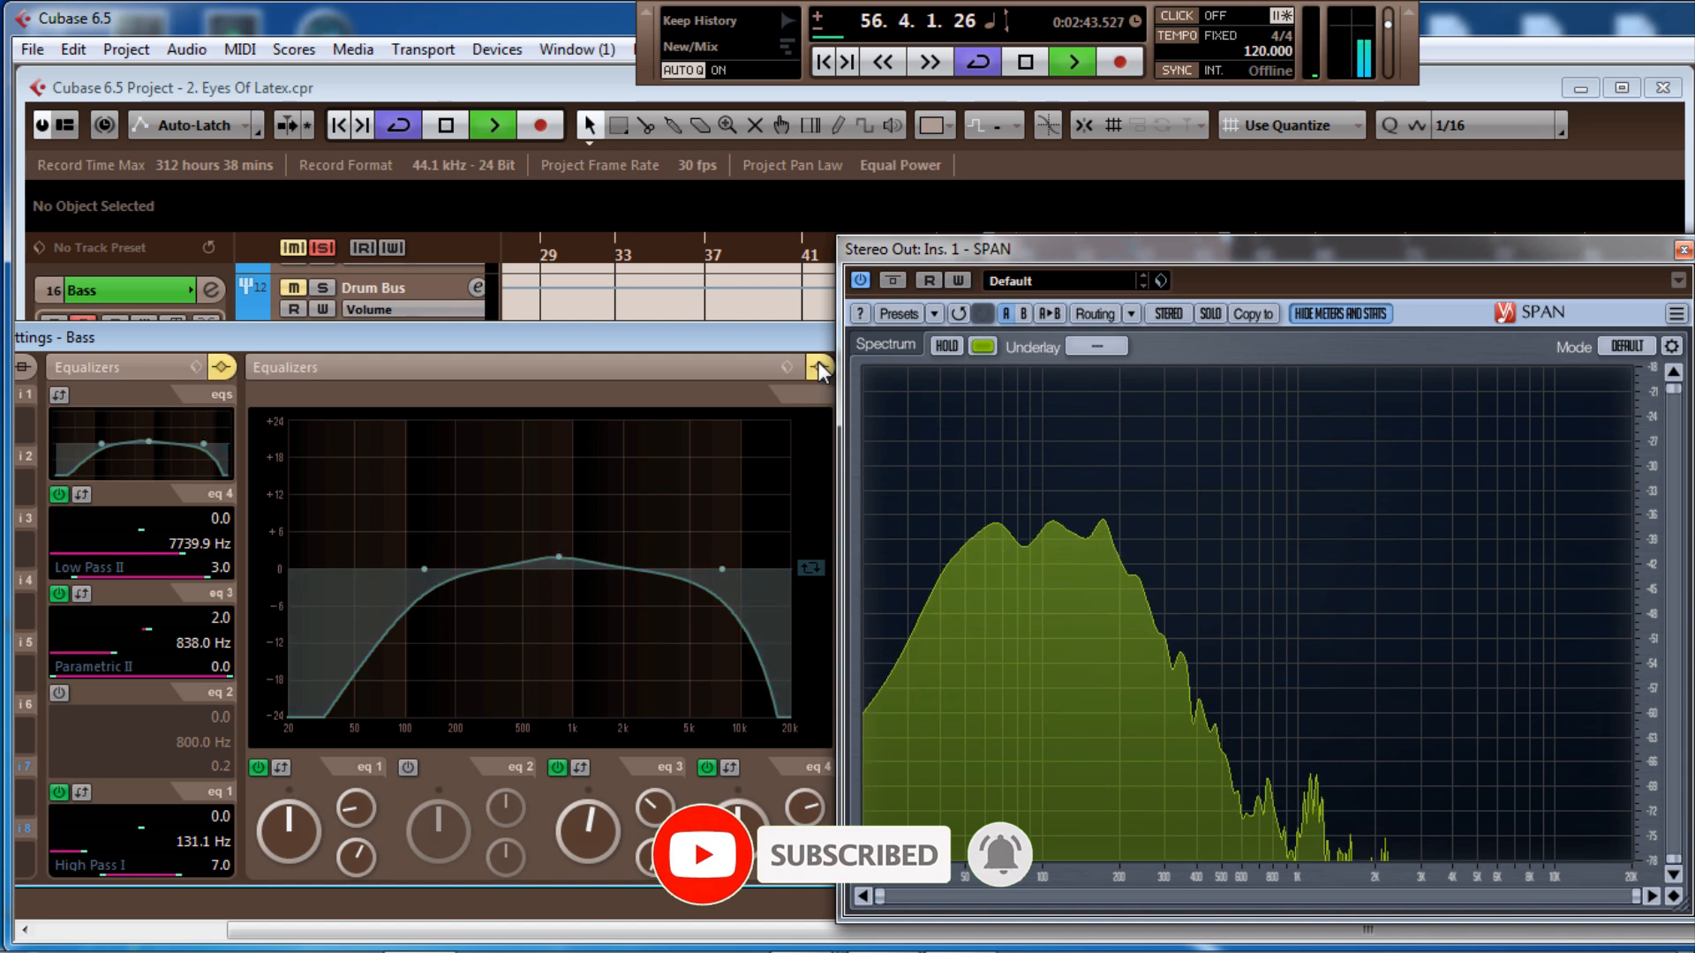
pyautogui.click(818, 365)
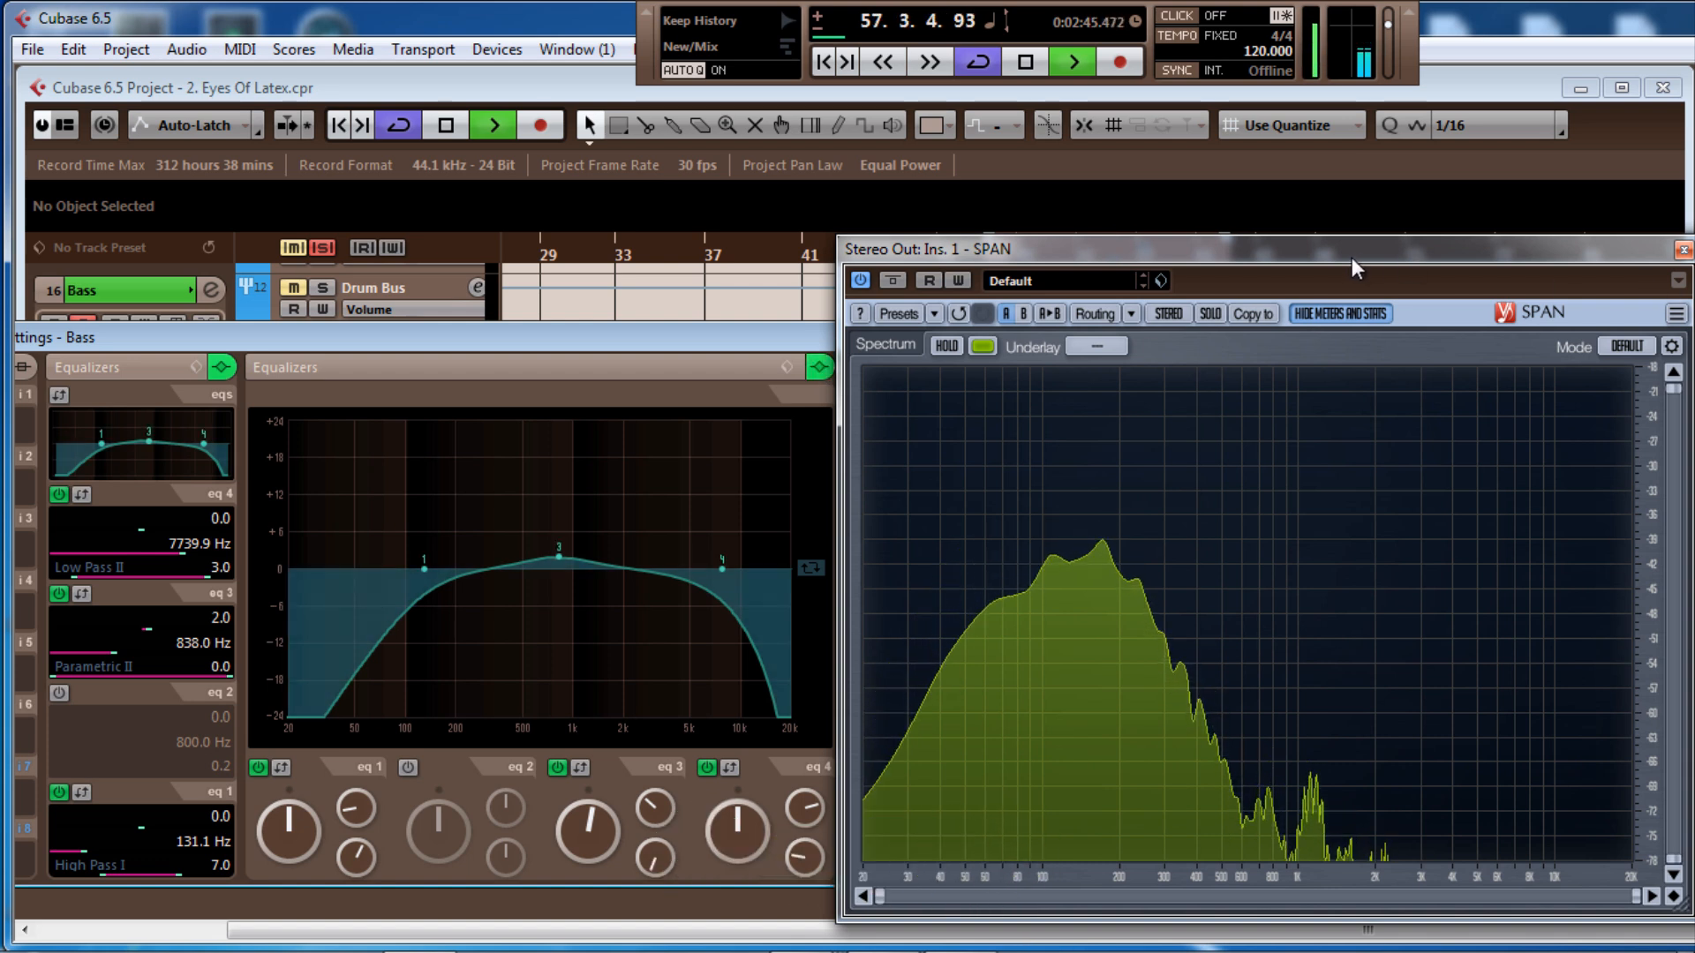
# Bring the fader in the Bass channel settings into view and set its level to 0.00 dB
pyautogui.moveTo(1352, 259); pyautogui.dragTo(1312, 245)
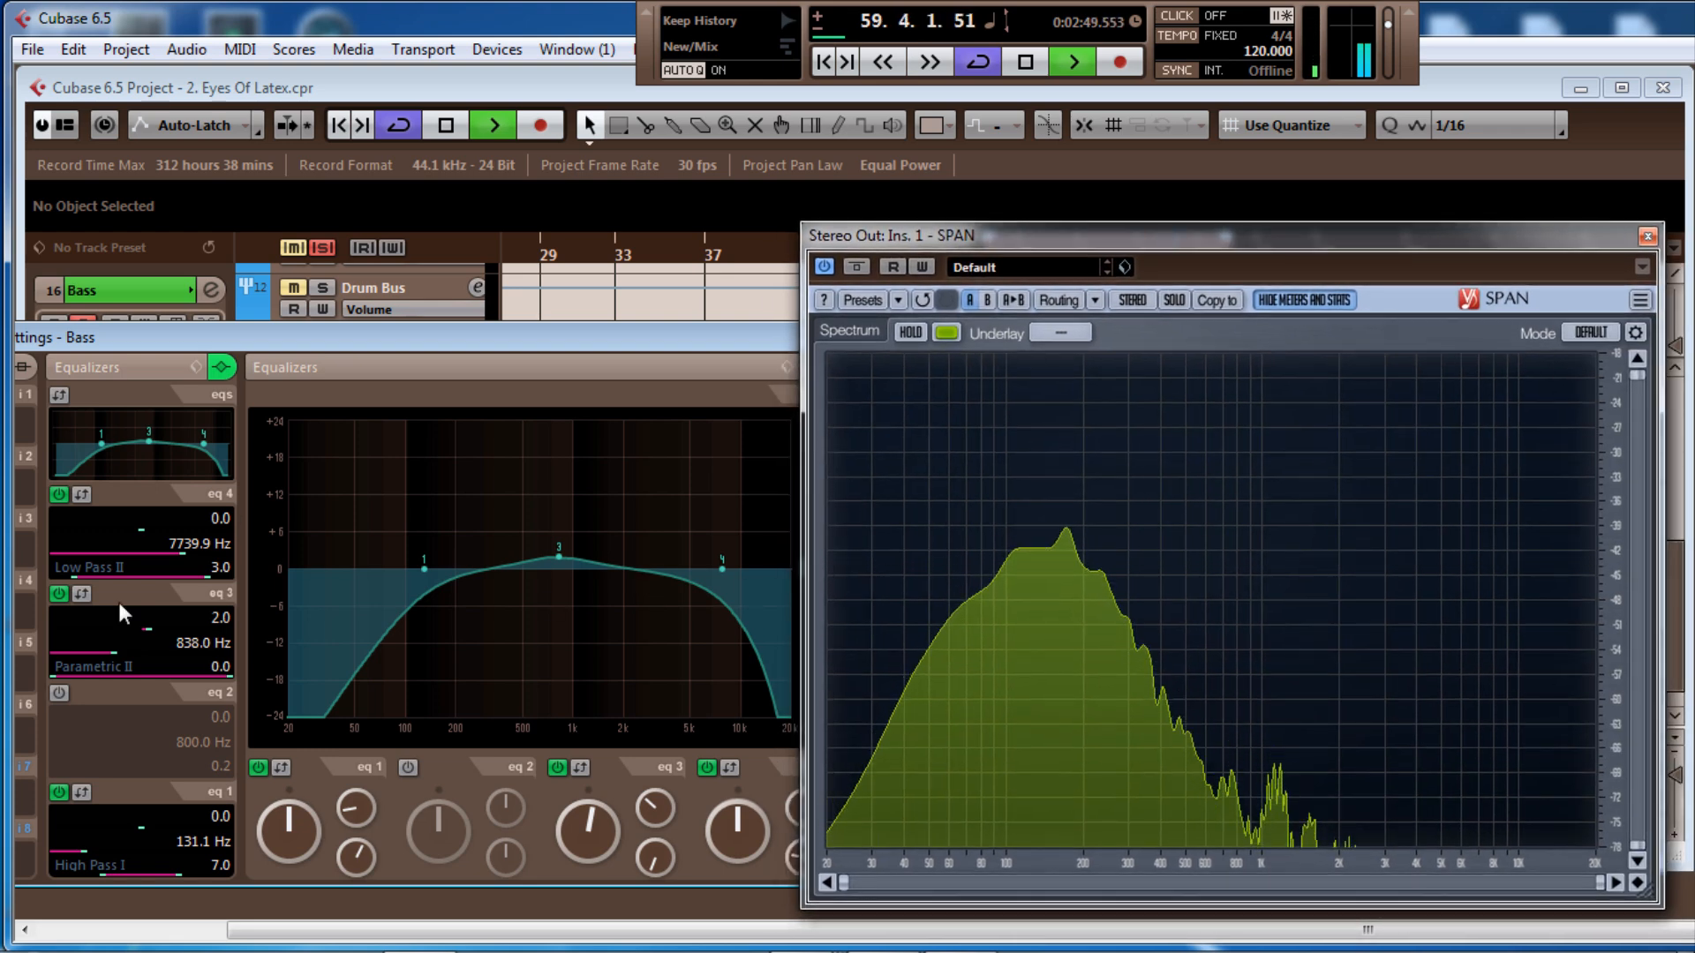
pyautogui.moveTo(573, 332); pyautogui.dragTo(342, 337)
pyautogui.moveTo(636, 341); pyautogui.dragTo(493, 335)
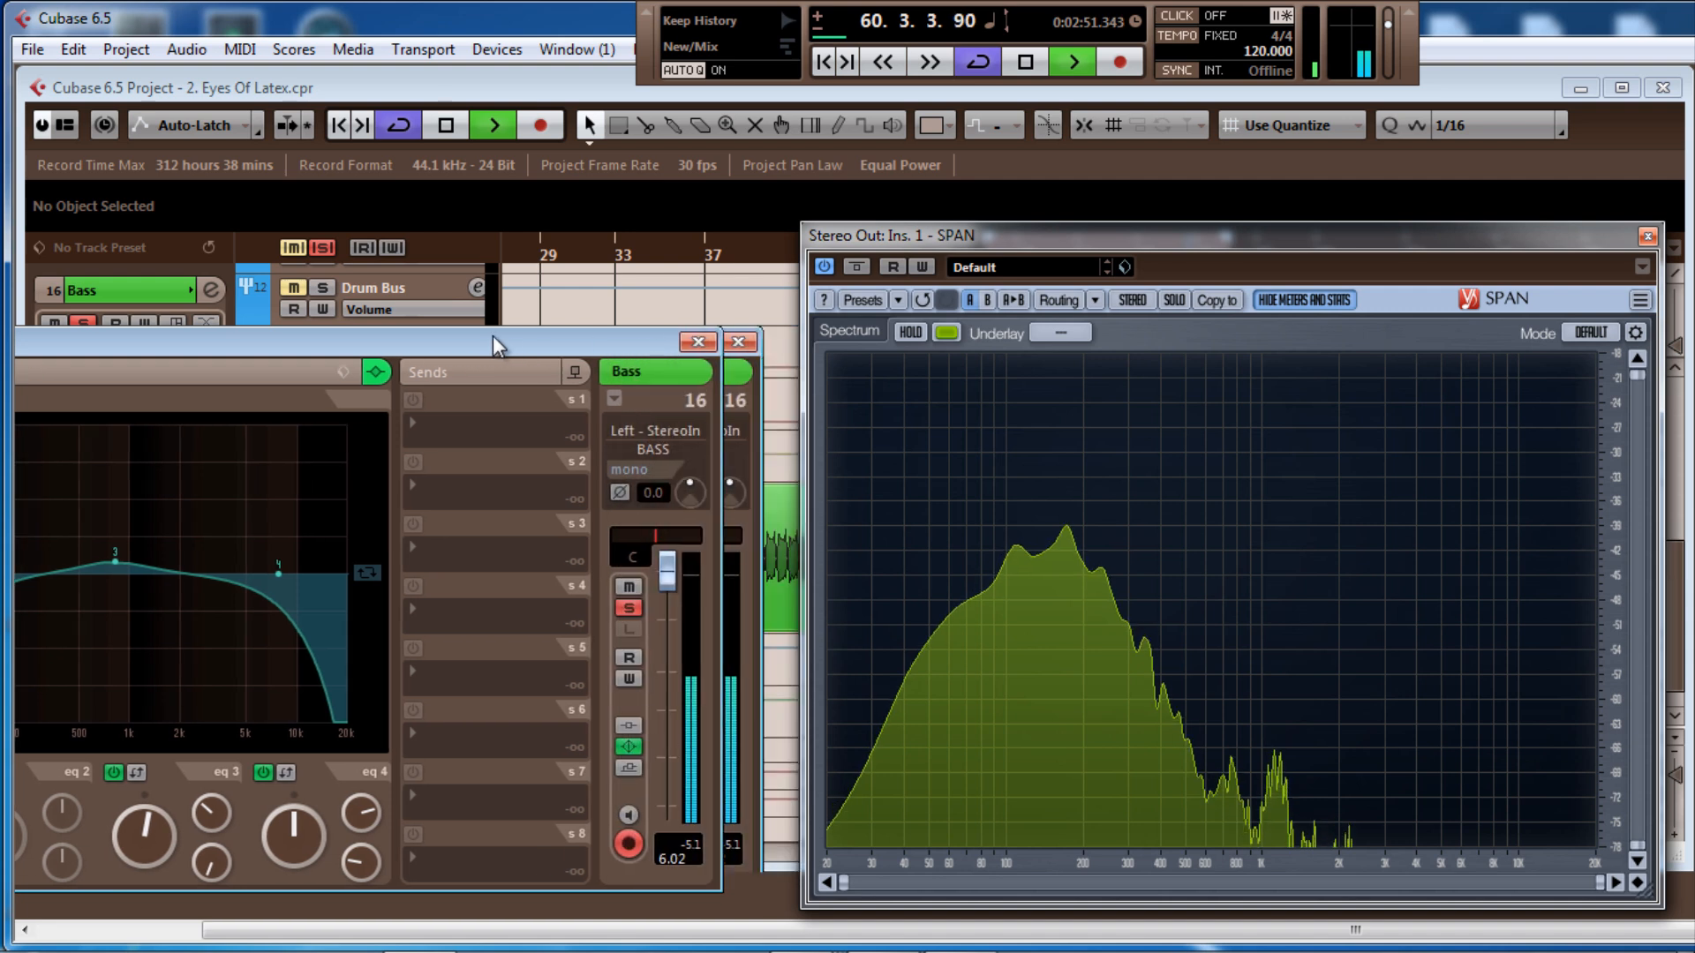
pyautogui.click(665, 856)
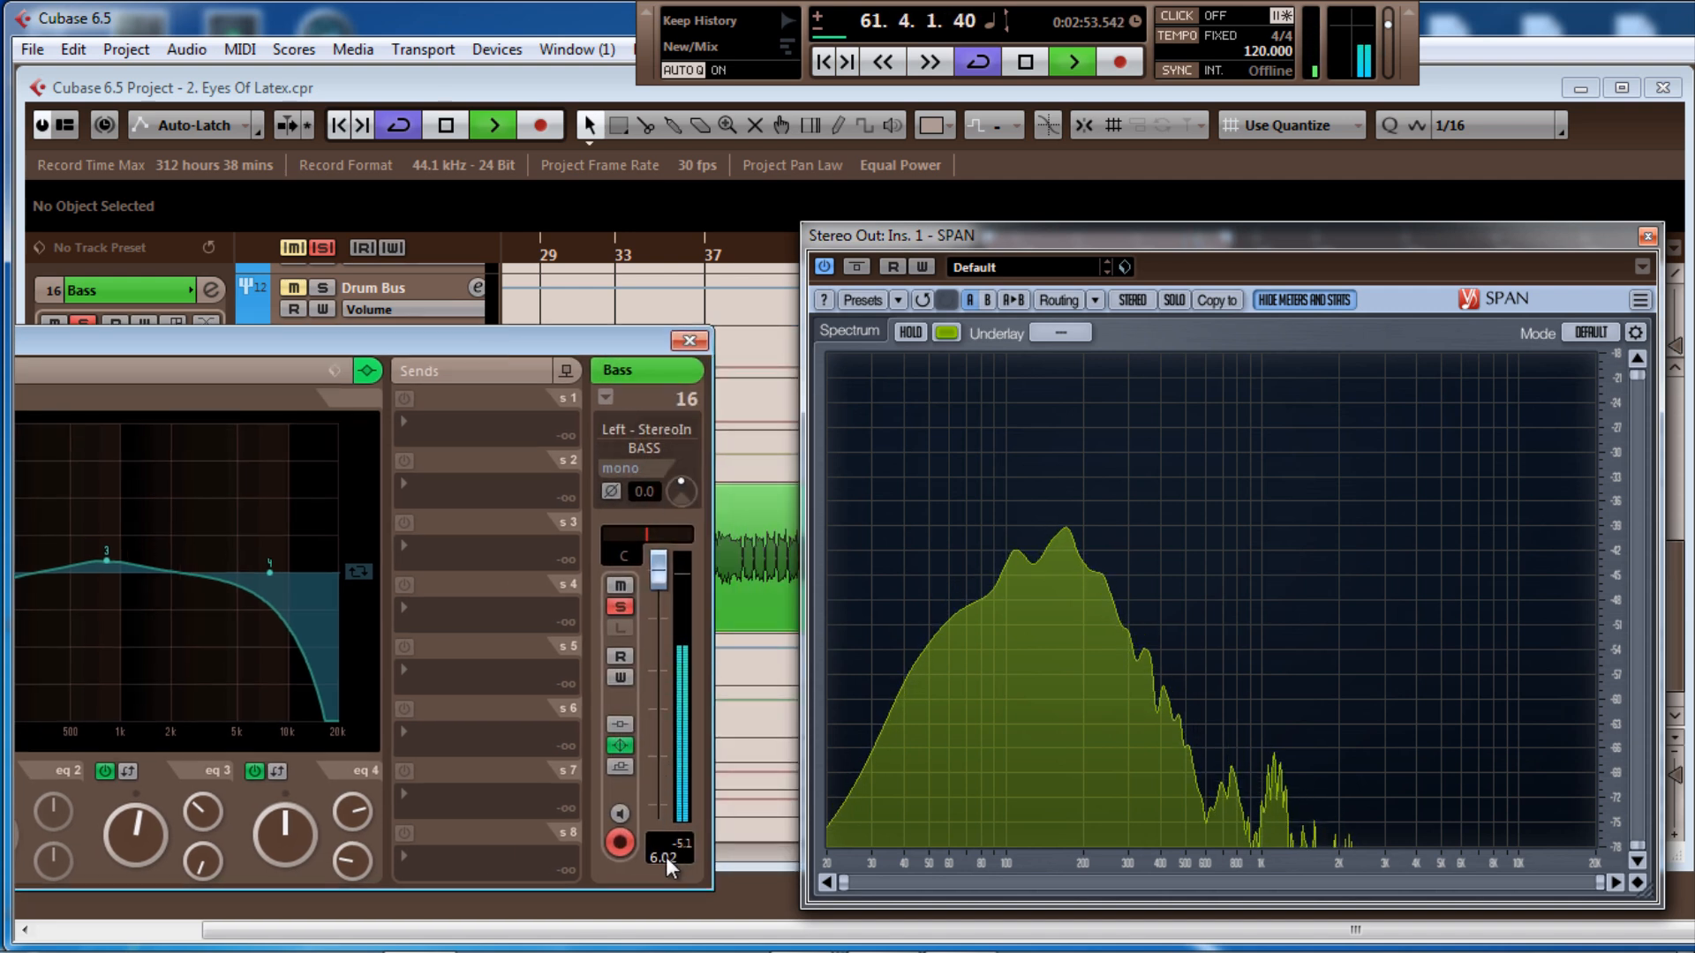
pyautogui.write('00')
pyautogui.press('Return')
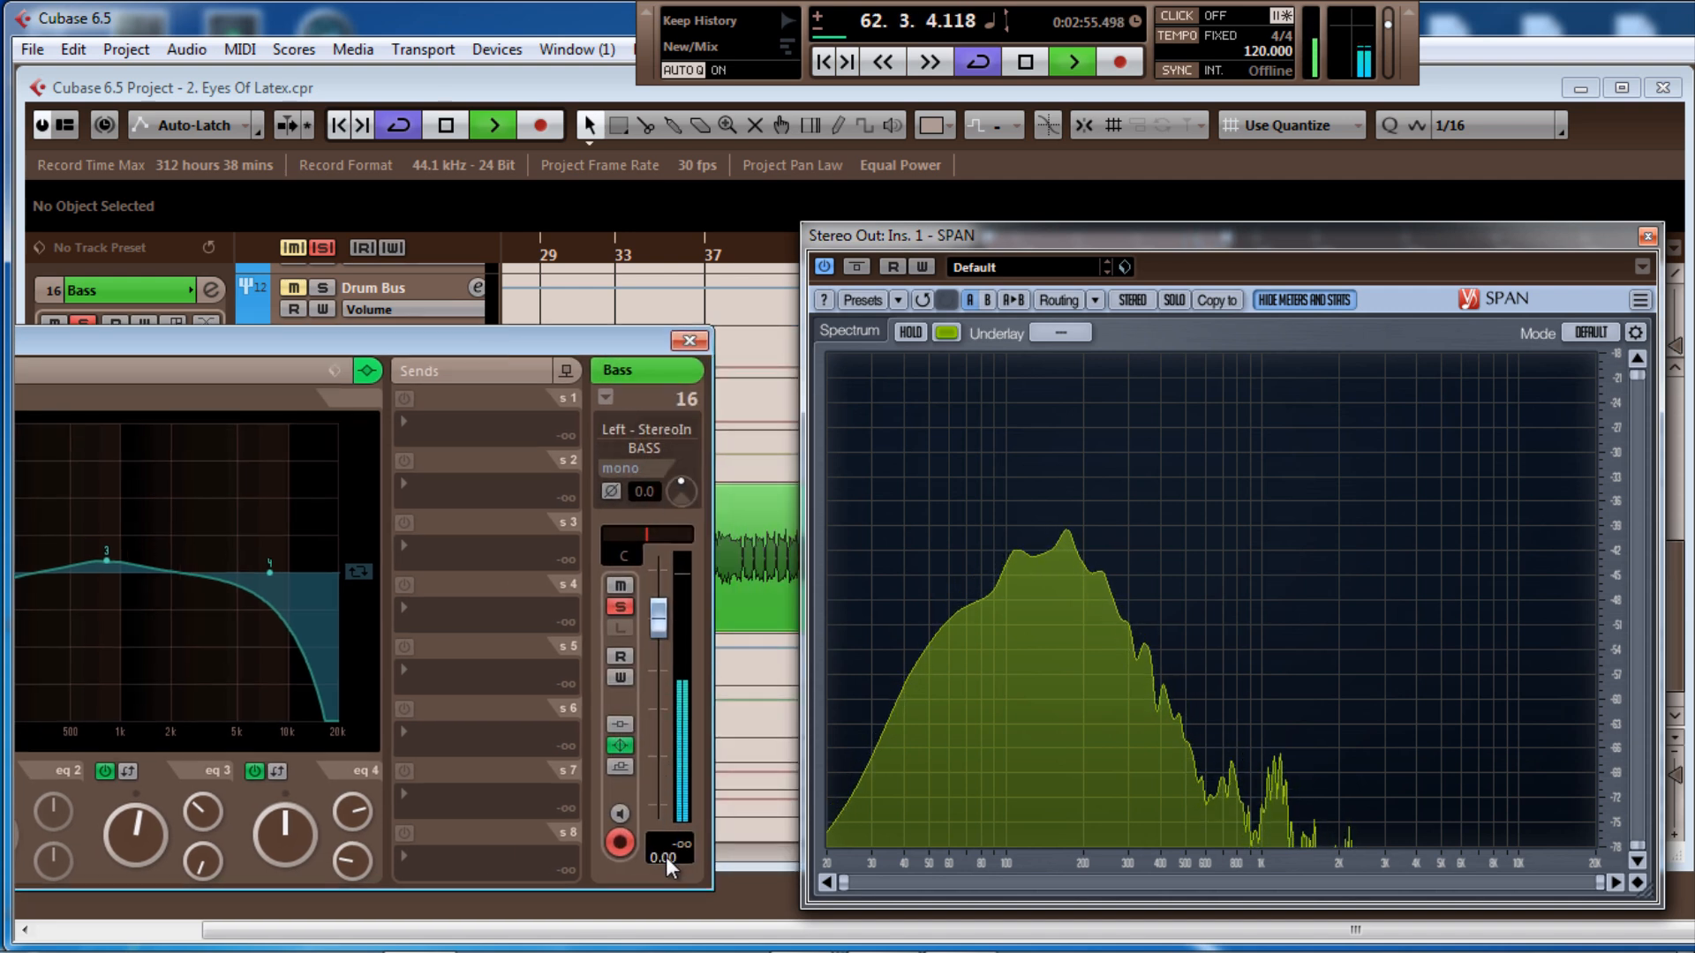
# Move SPAN out of the way and place the Bass channel settings fully in view over the project
pyautogui.moveTo(589, 332); pyautogui.dragTo(767, 321)
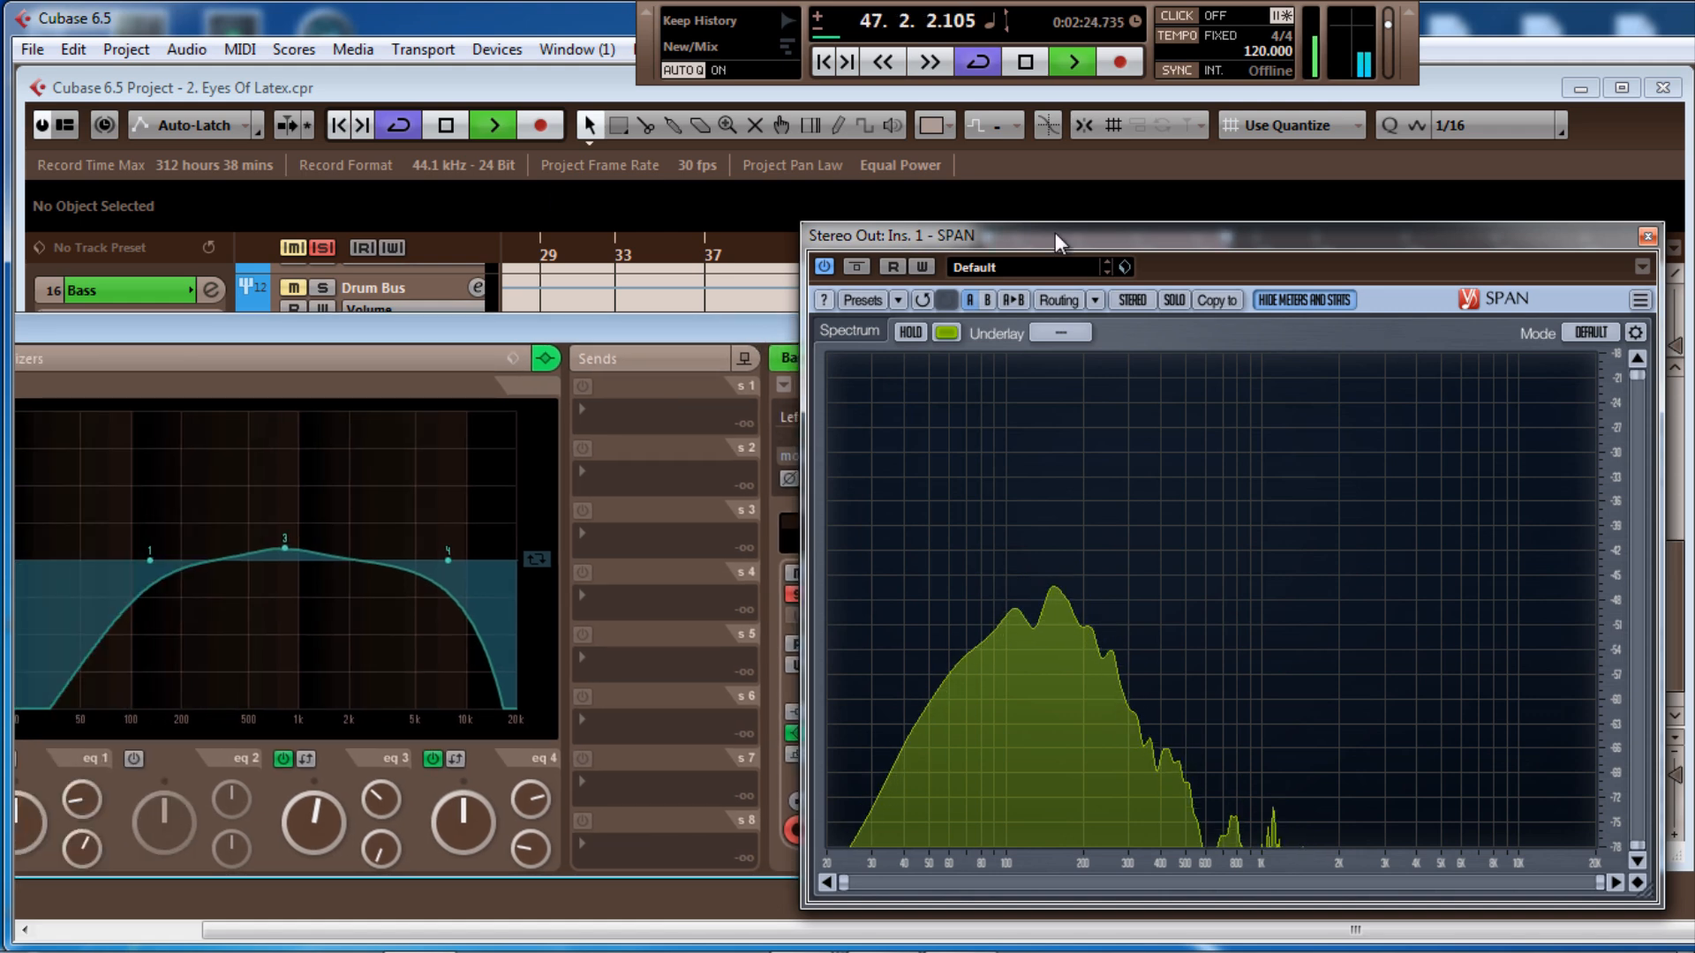
pyautogui.moveTo(1088, 241); pyautogui.dragTo(1694, 228)
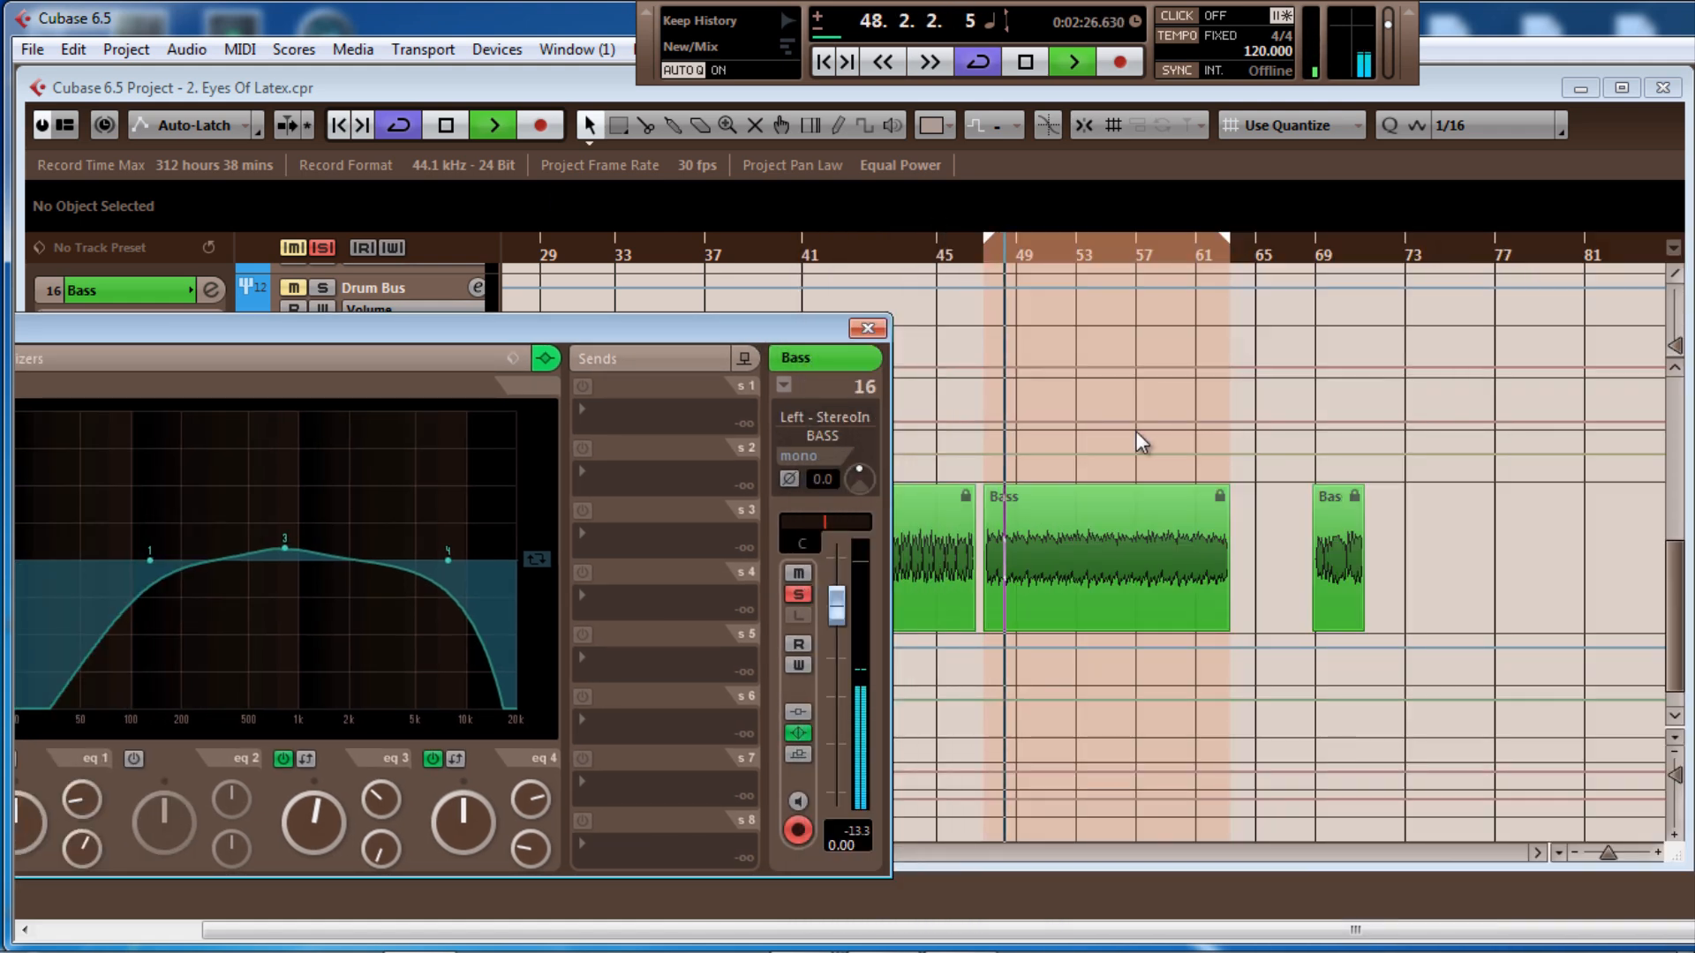
pyautogui.moveTo(768, 331); pyautogui.dragTo(1357, 283)
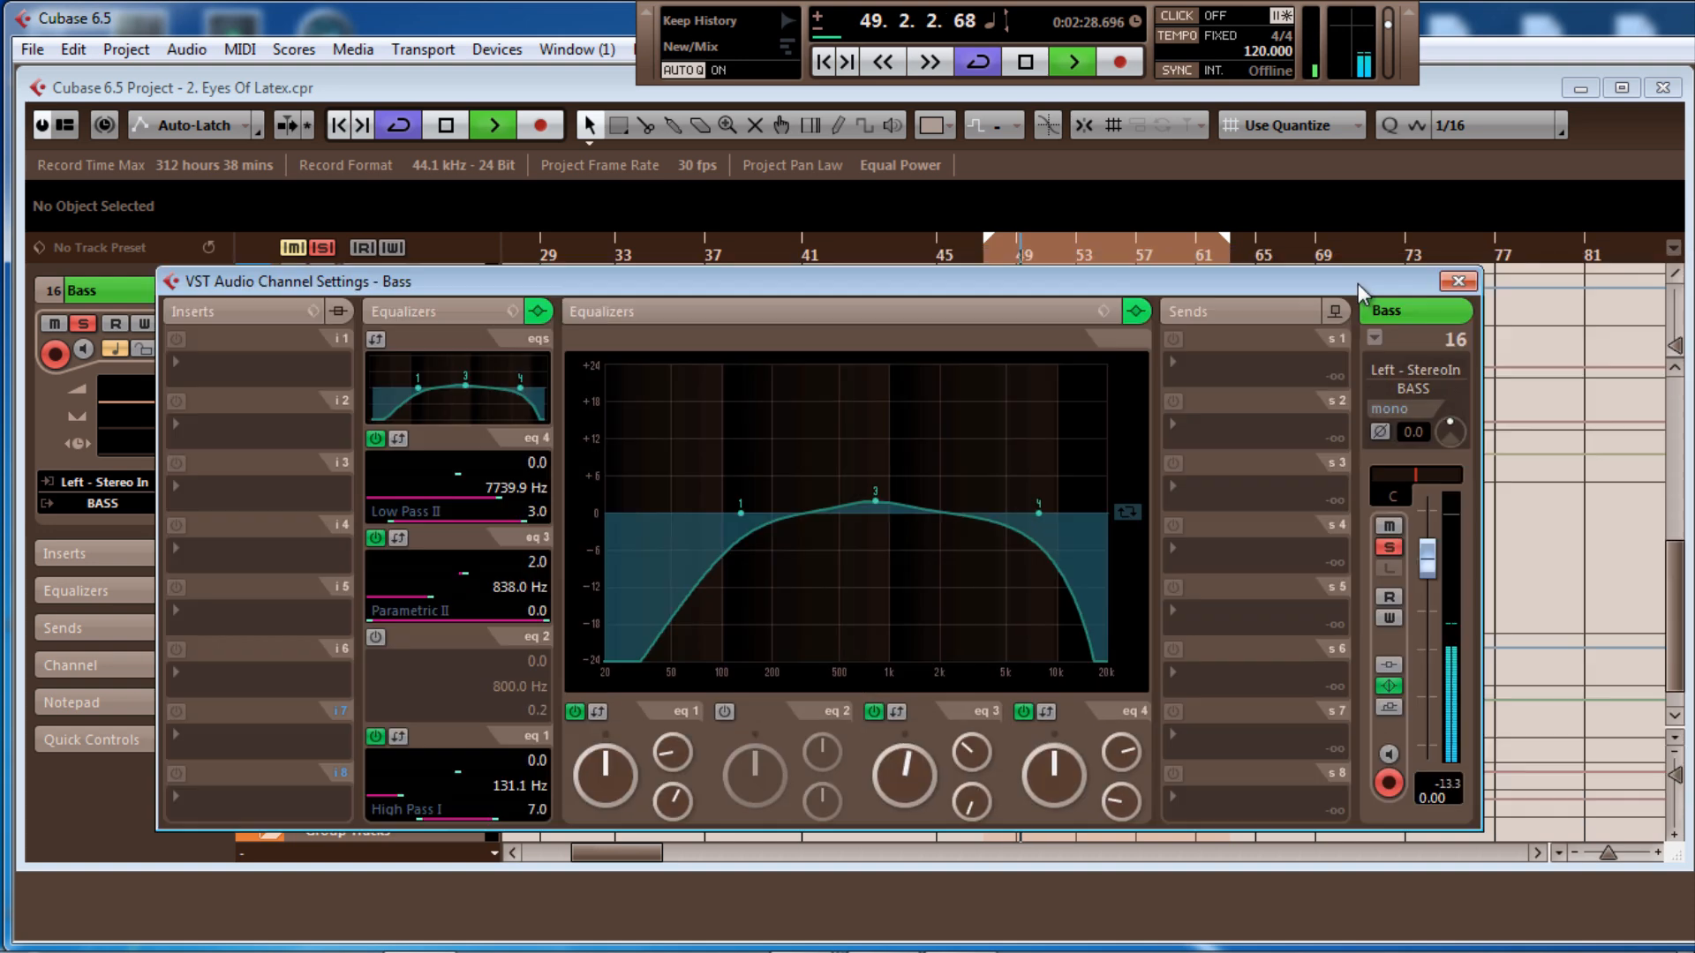
# Try raising the Bass channel fader to 3.06 dB and reset it to 0.00 dB
pyautogui.moveTo(1425, 572); pyautogui.dragTo(1427, 546)
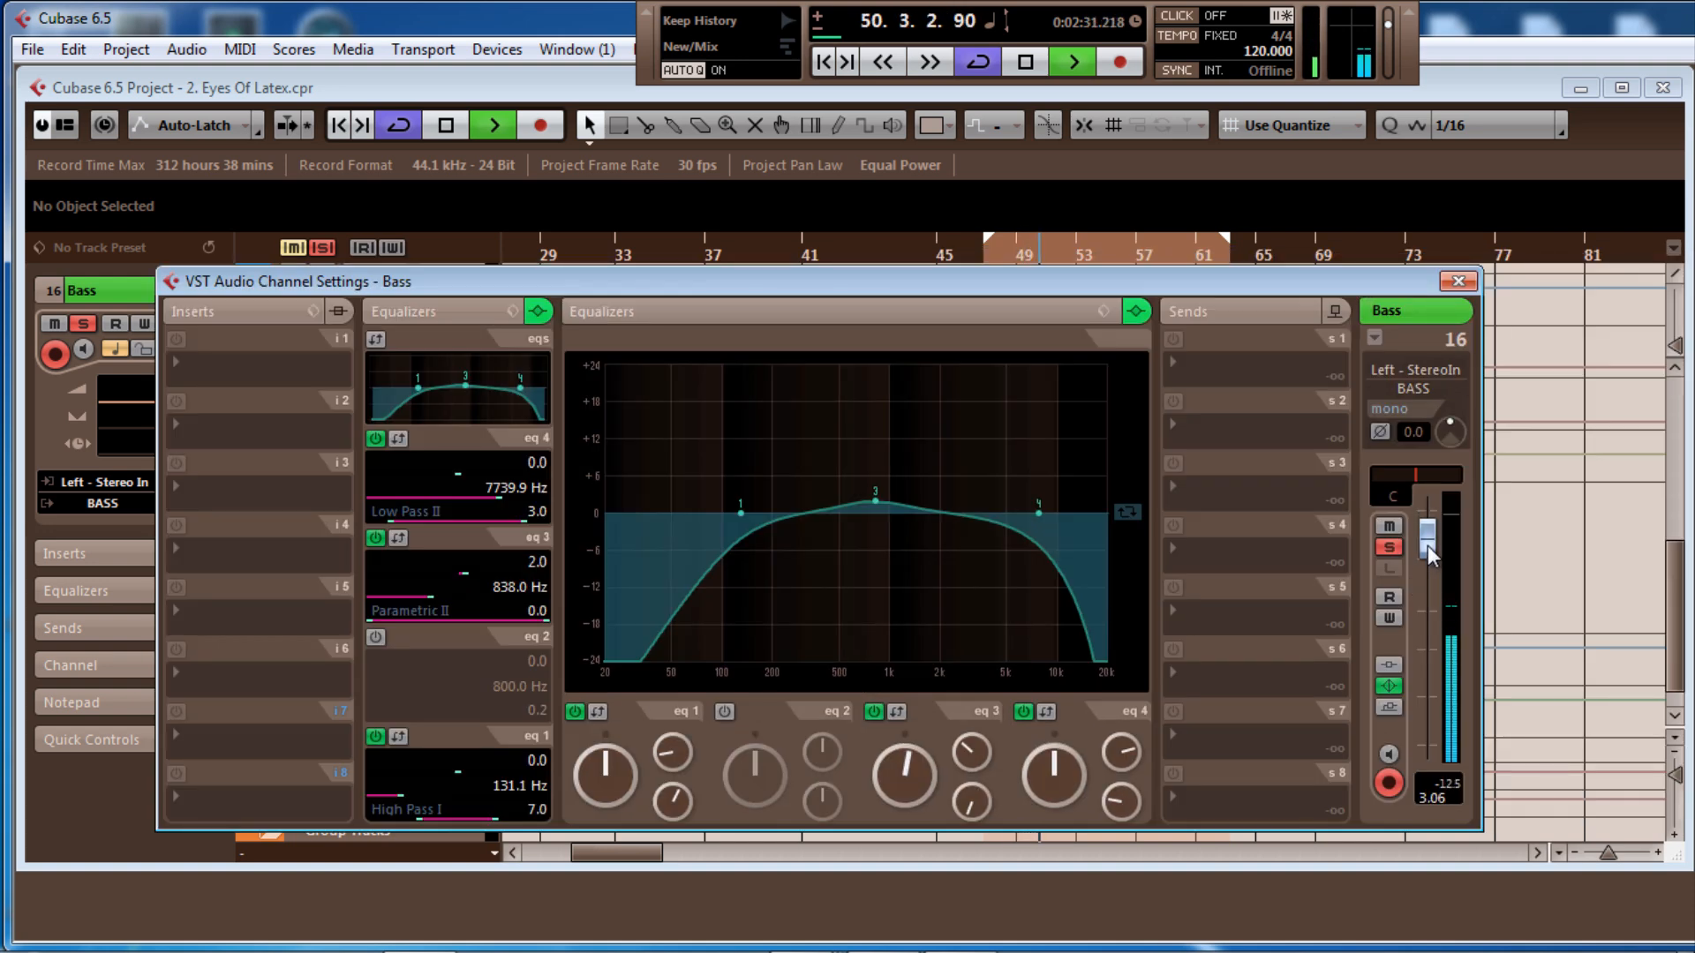
pyautogui.click(1424, 796)
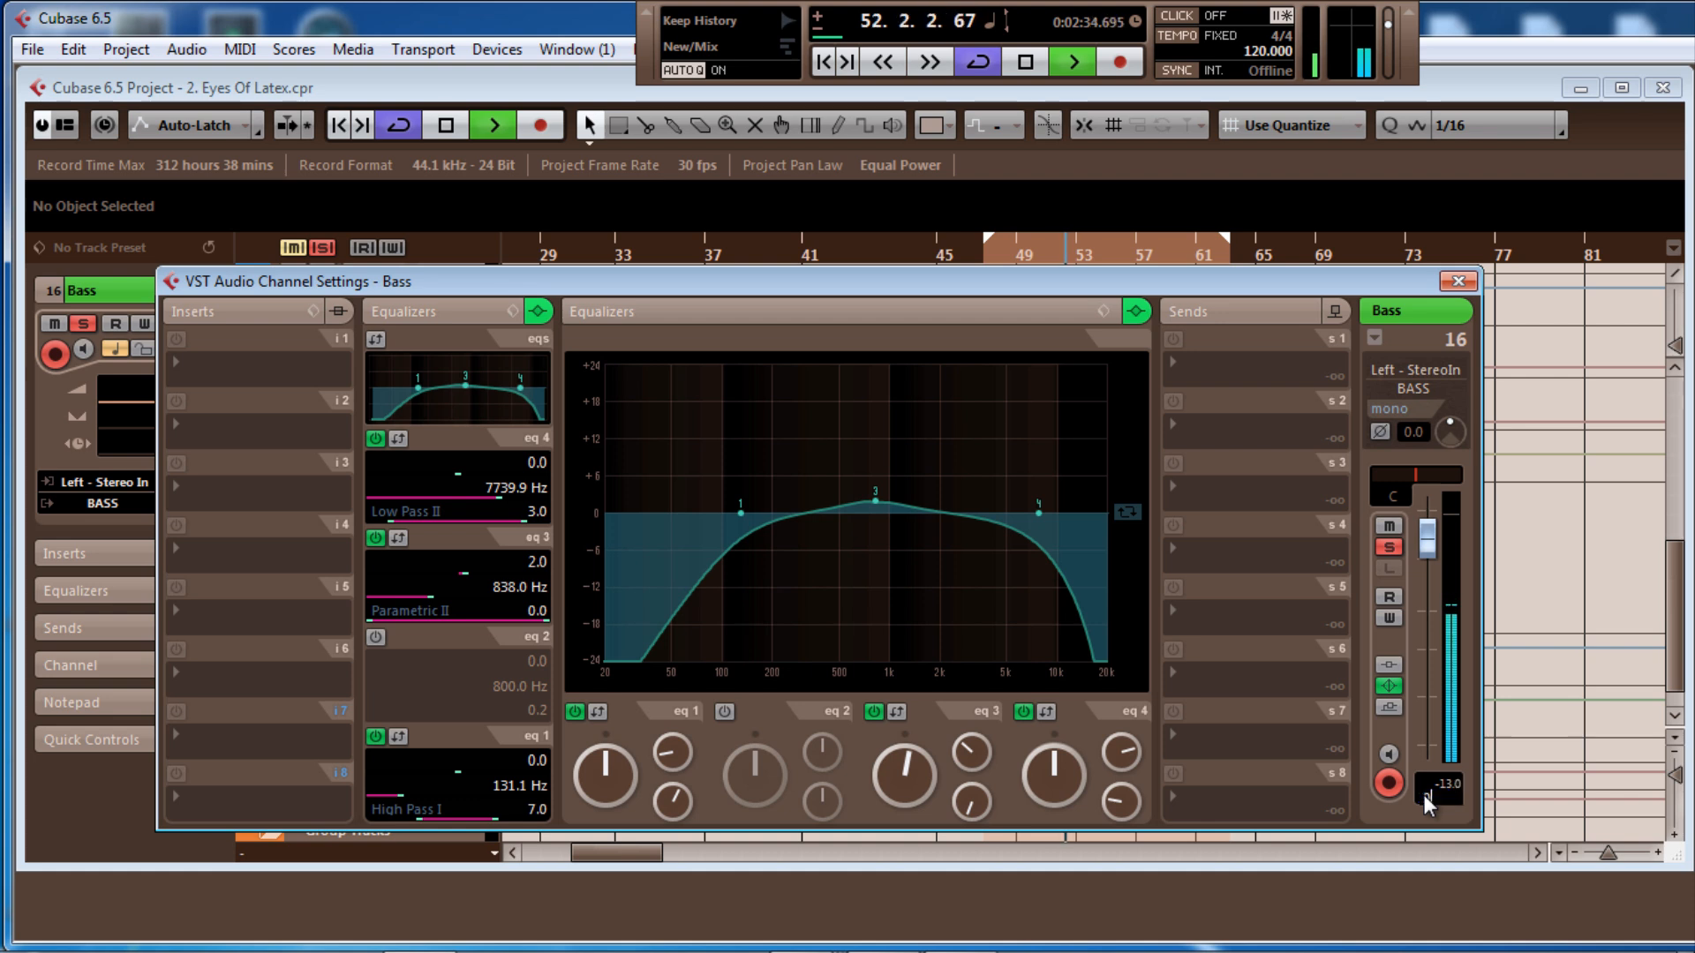
pyautogui.write('0')
pyautogui.press('Return')
# Switch the channel settings to the BASS group, raise its fader to 4.60 dB, and close the settings
pyautogui.press('Down')
pyautogui.press('Down')
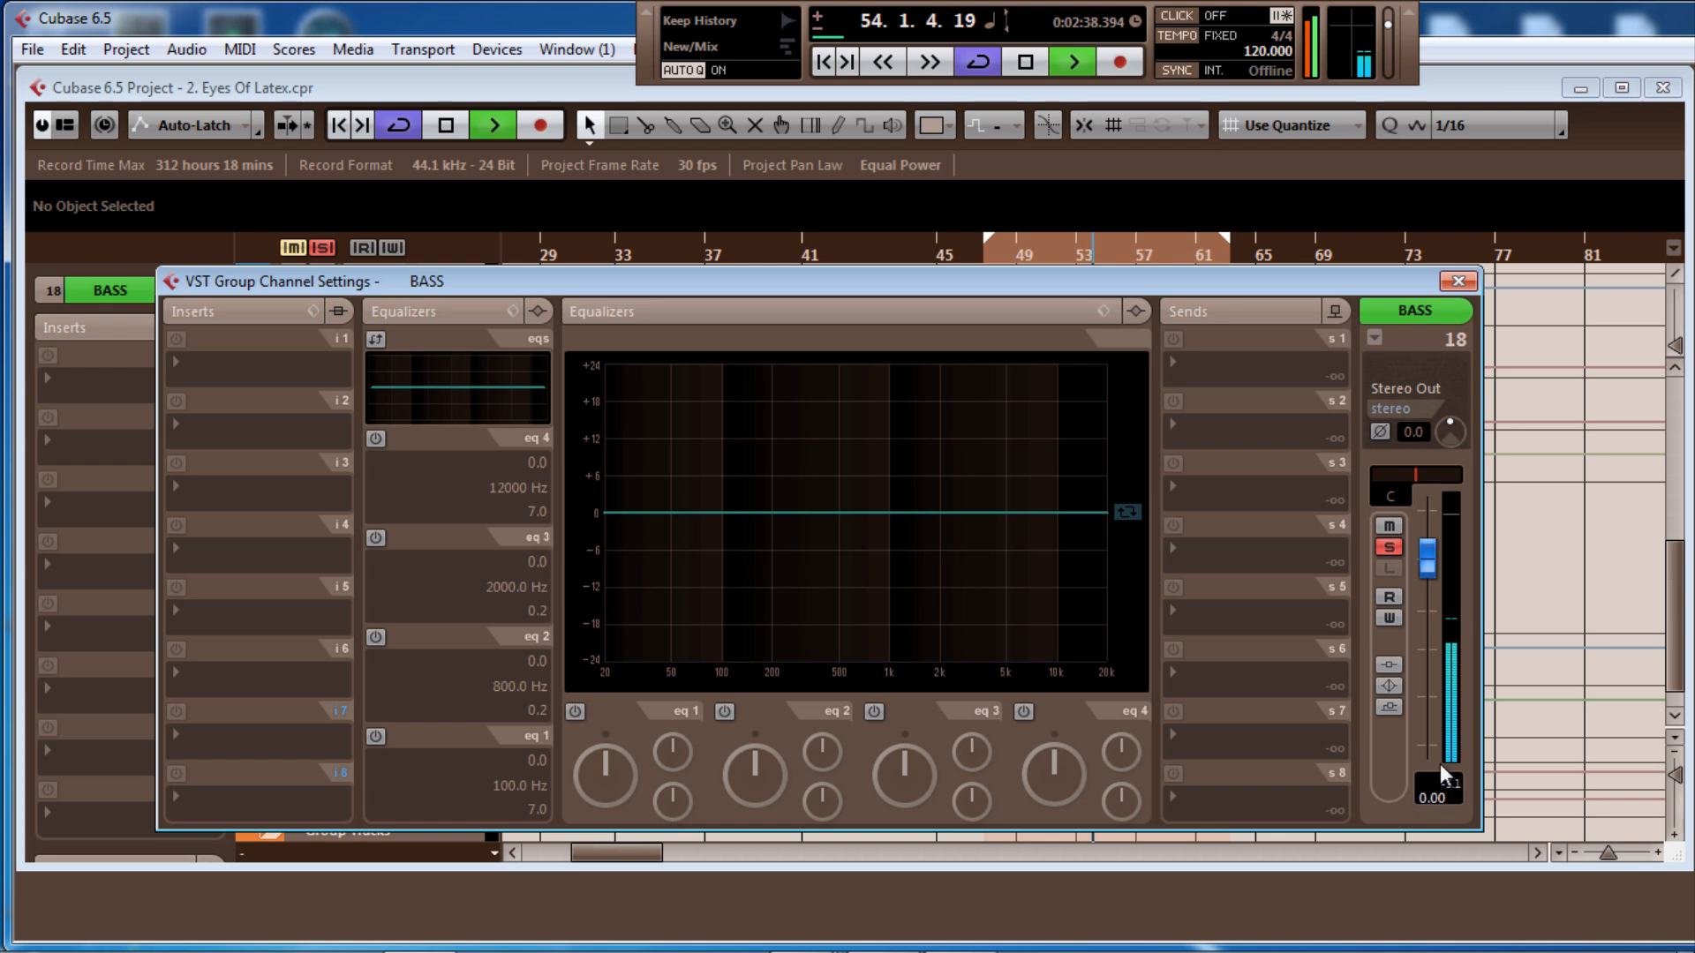
pyautogui.moveTo(1422, 563); pyautogui.dragTo(1427, 527)
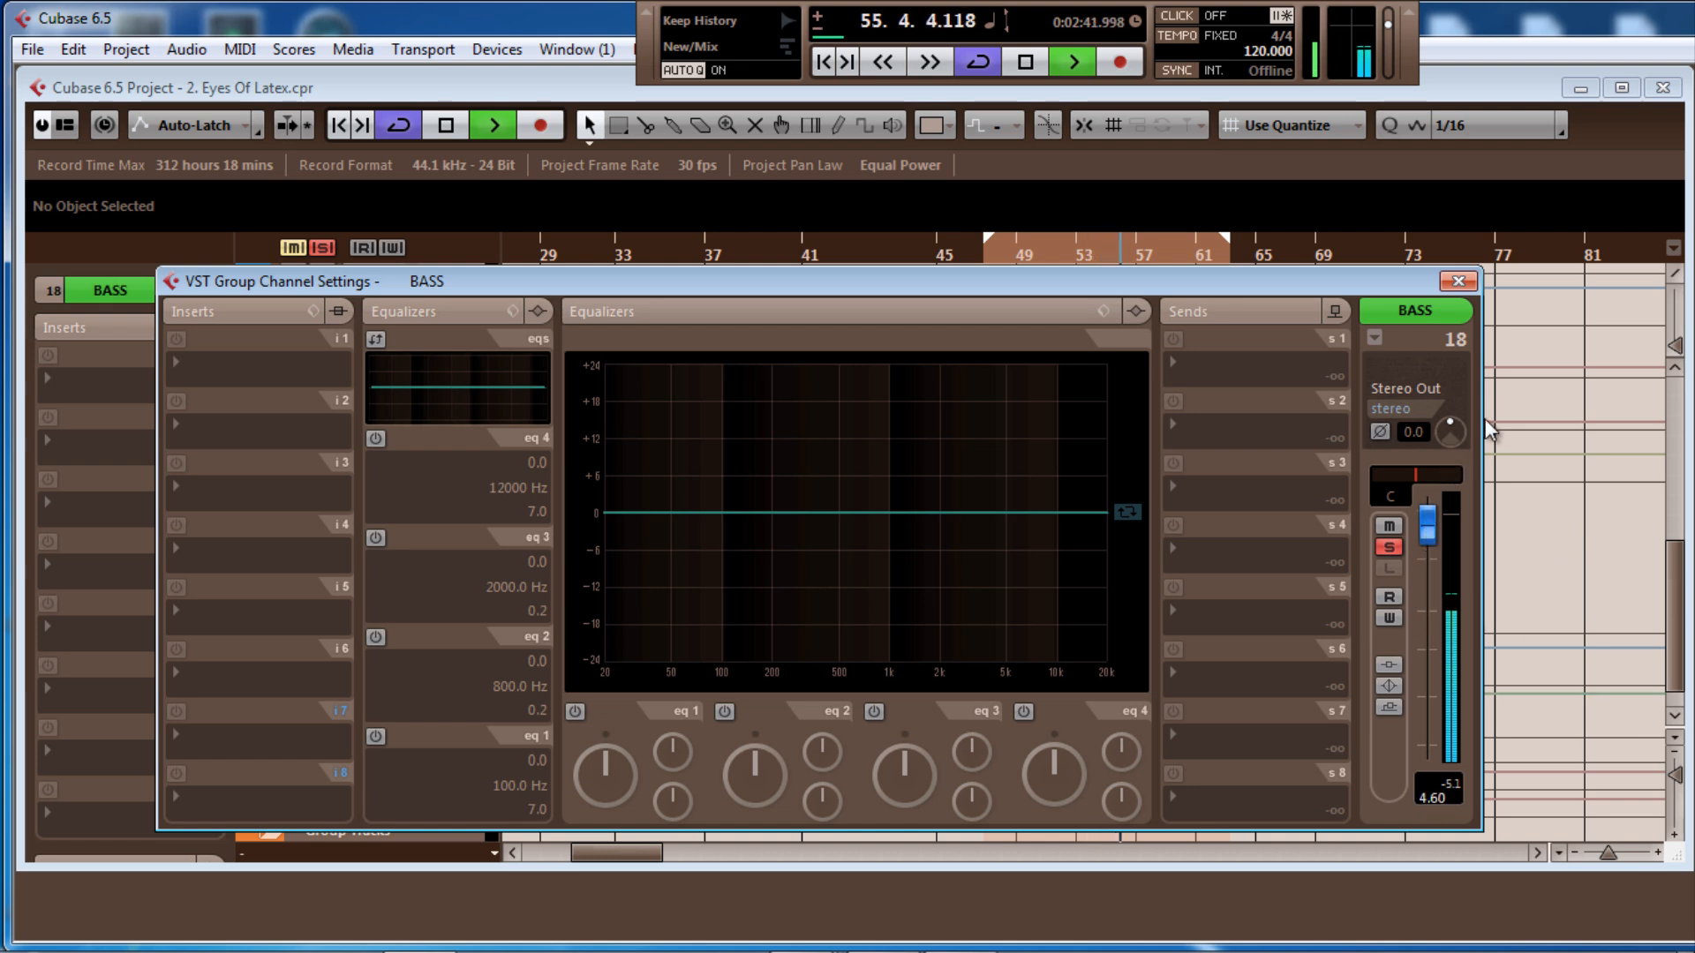
pyautogui.click(1459, 281)
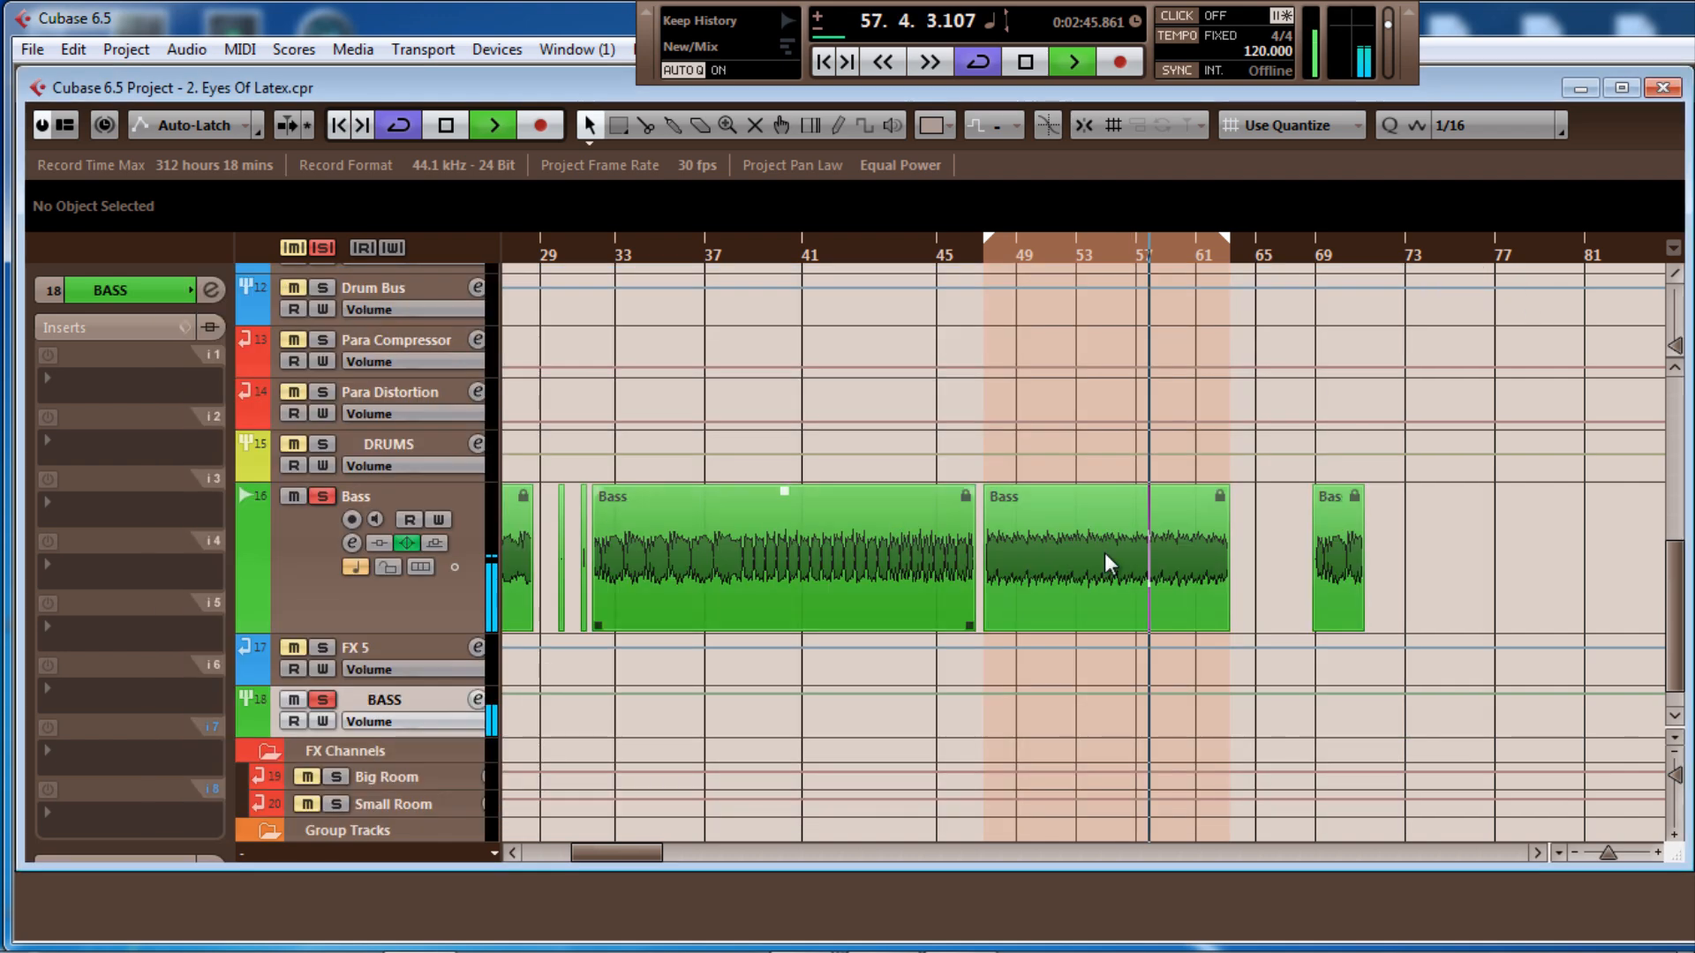
# Play the bass from about bar 37, check its channel EQ settings, and compare the sound with the EQ bypassed and active
pyautogui.click(710, 274)
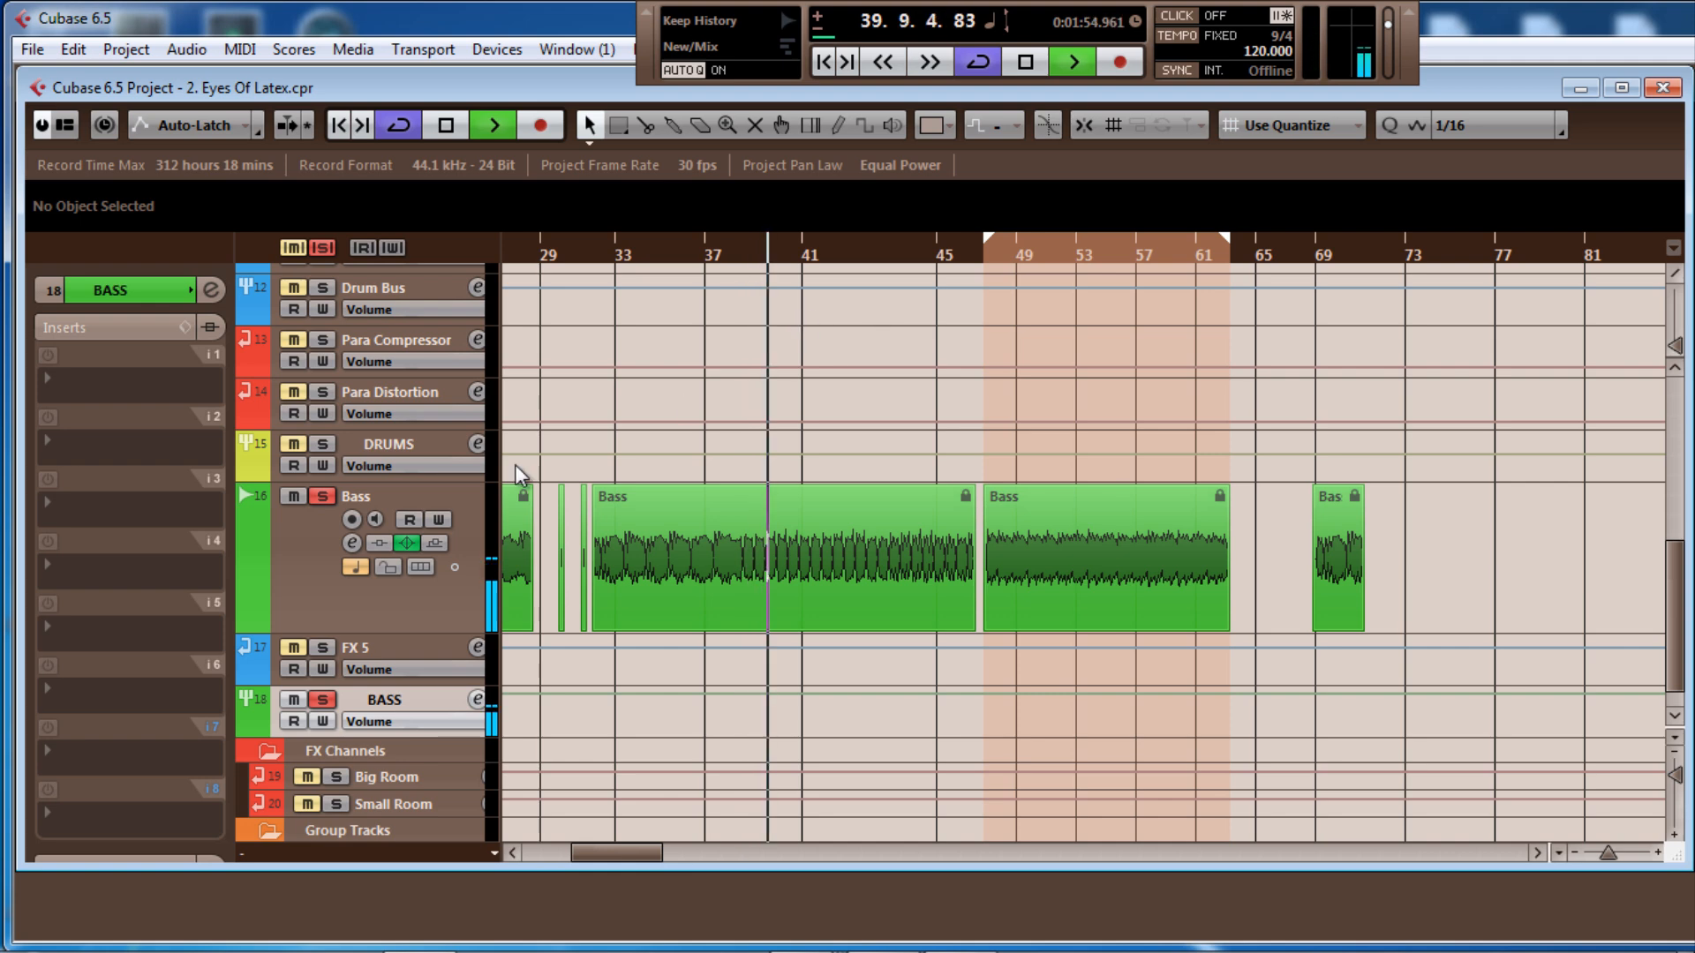
pyautogui.click(349, 547)
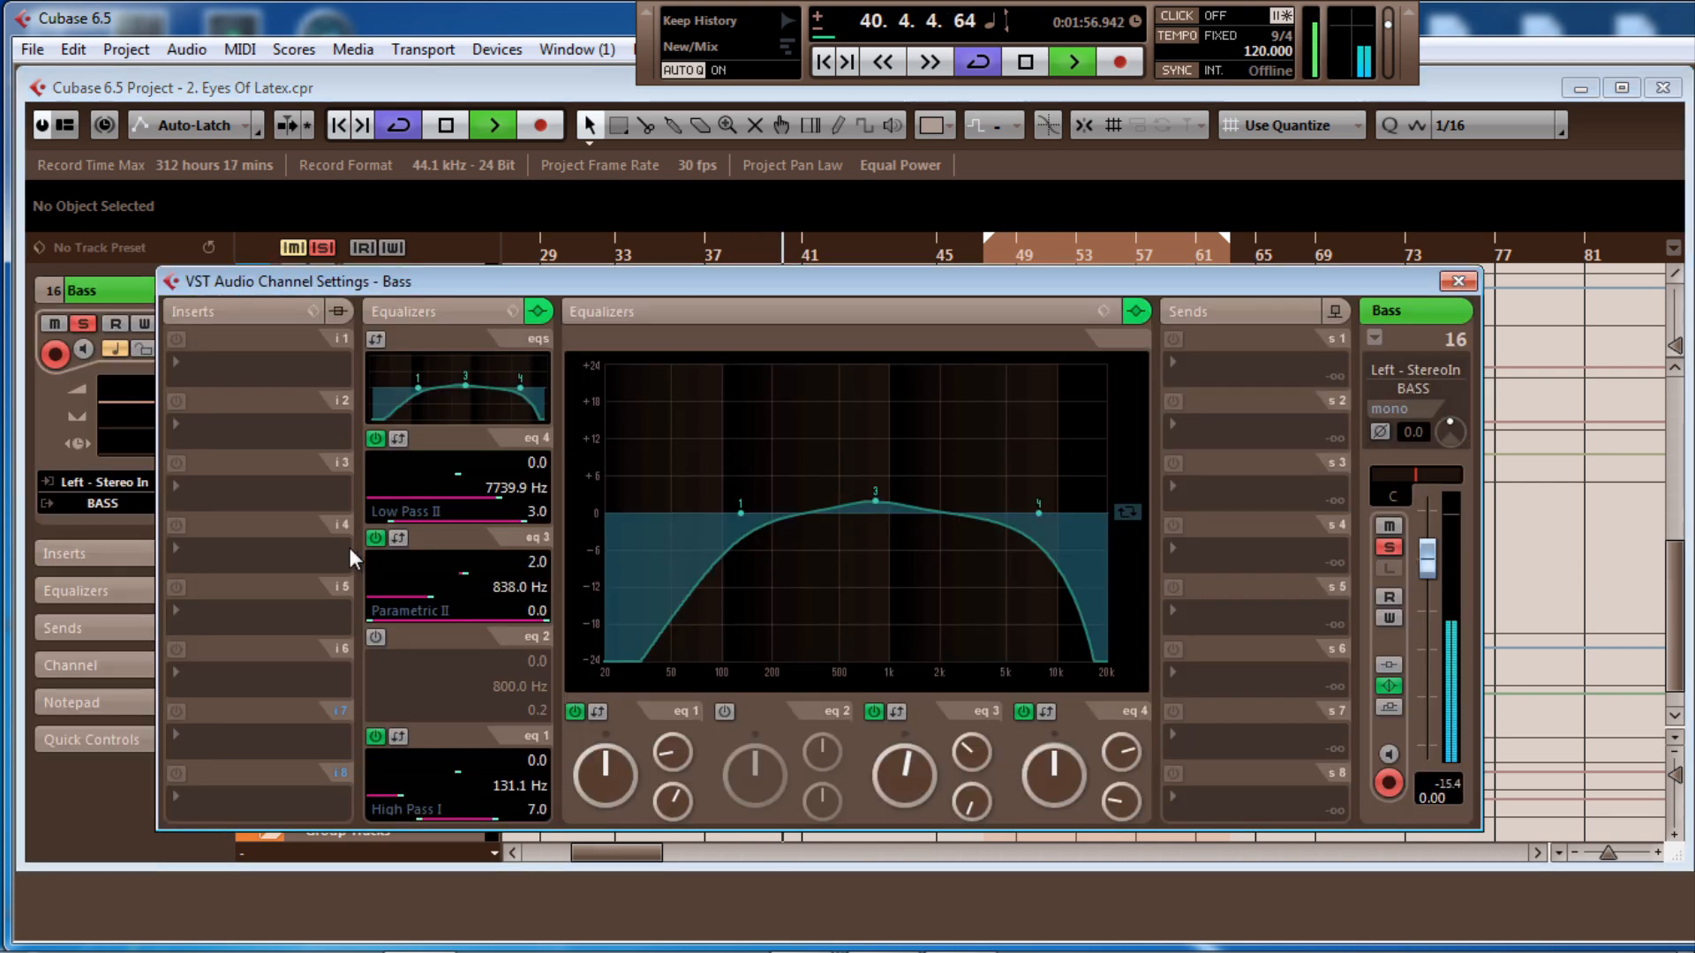
pyautogui.click(1459, 280)
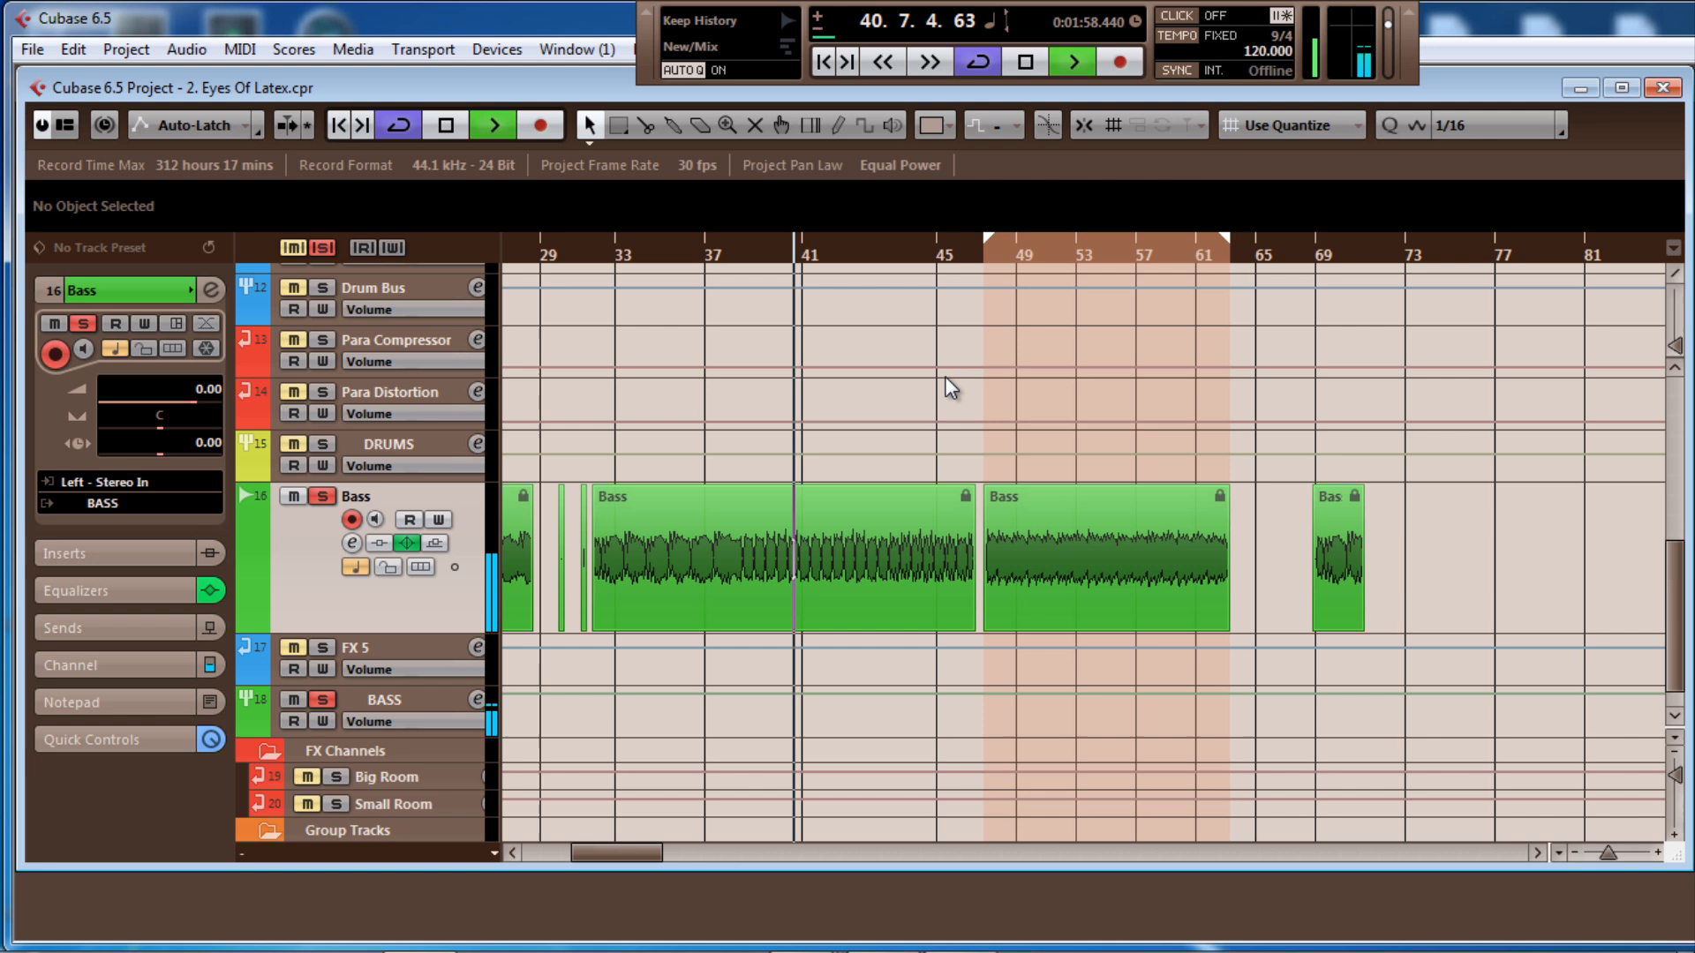
pyautogui.click(401, 543)
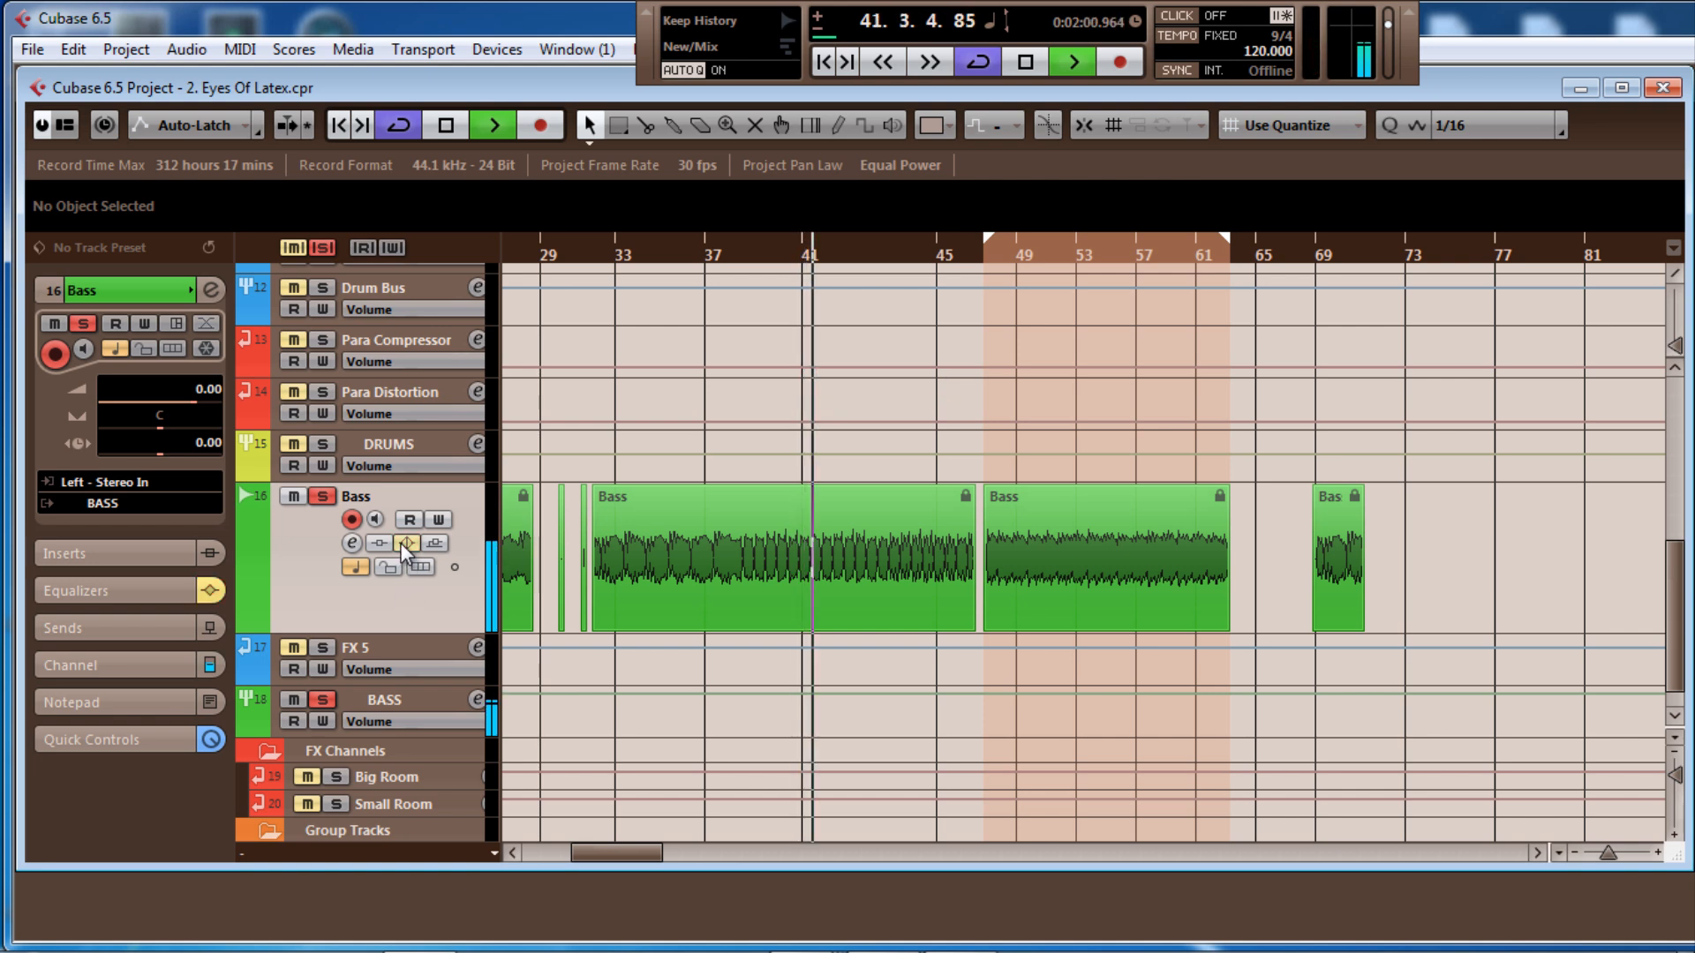
pyautogui.click(401, 543)
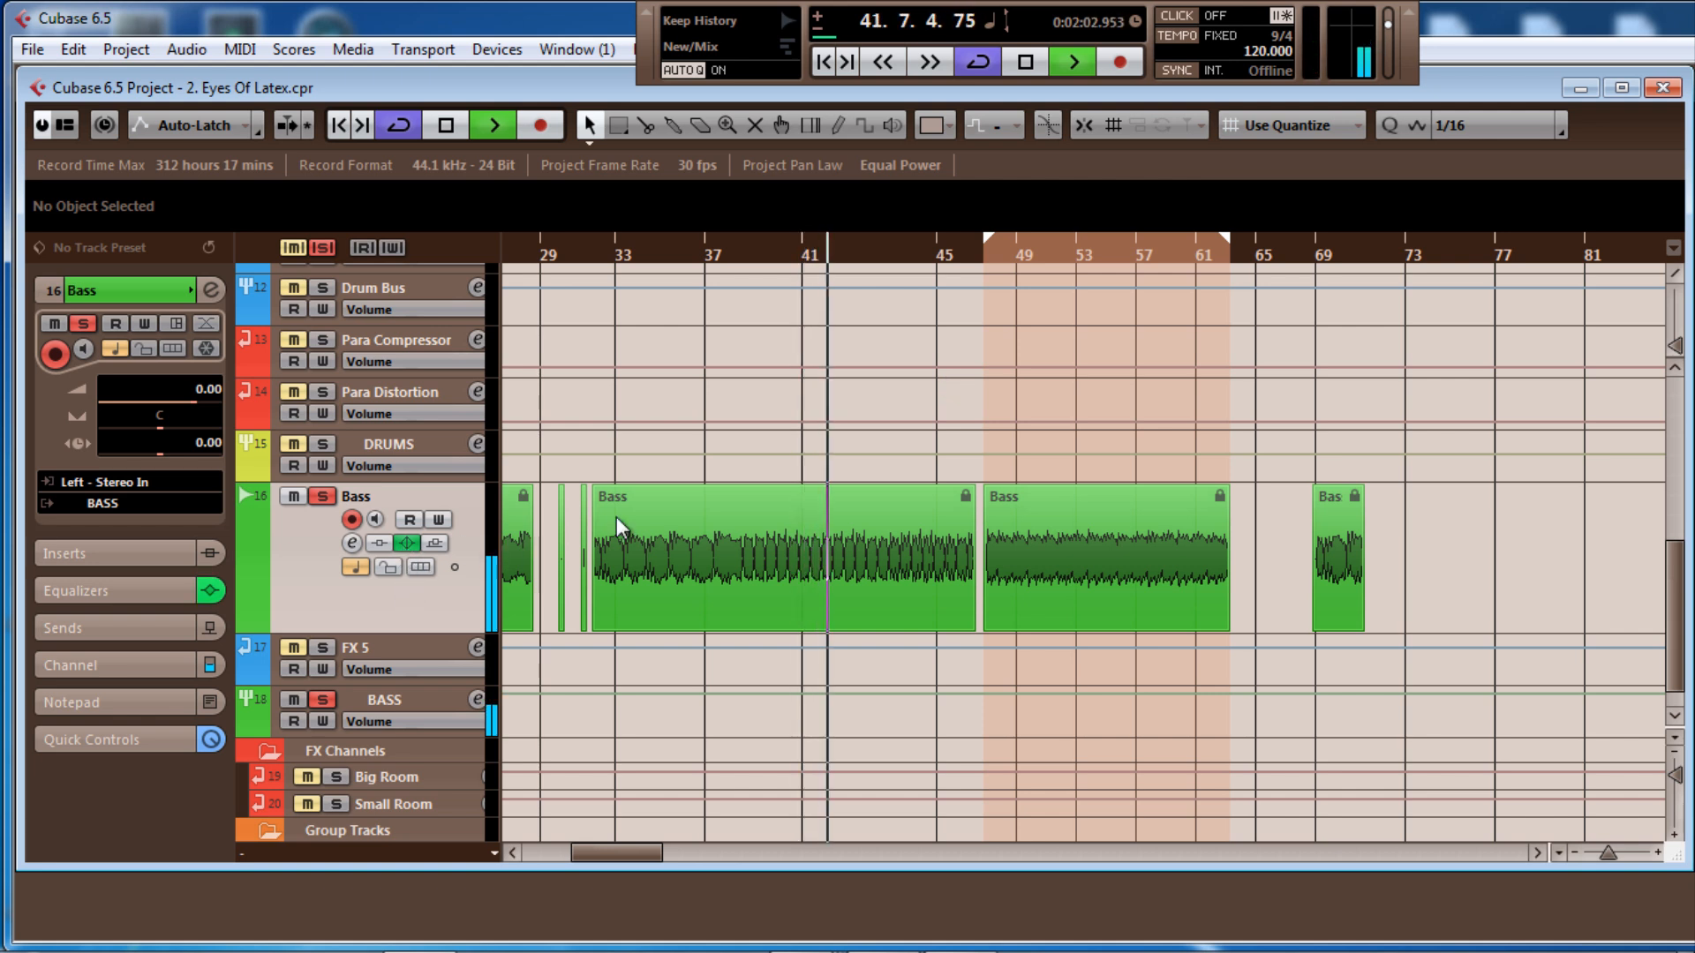
# Solo the Kick track alongside the bass and return to the Bass track
pyautogui.scroll(10, 527, 490)
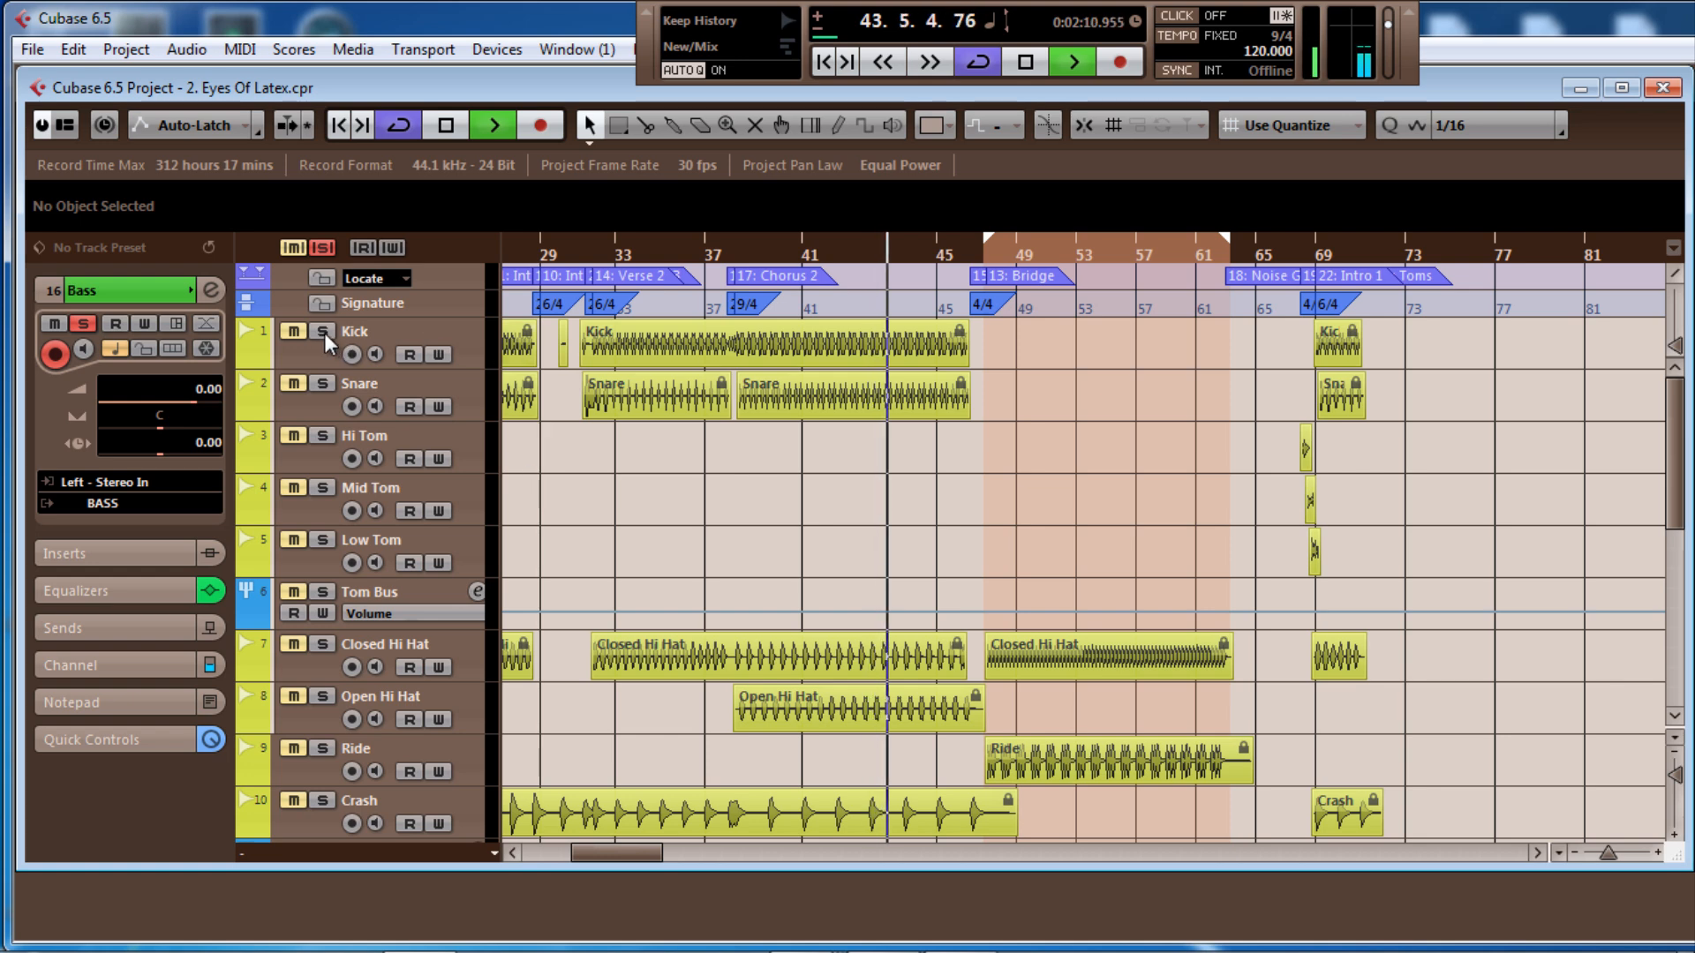
pyautogui.scroll(-5, 742, 446)
pyautogui.scroll(-2, 783, 461)
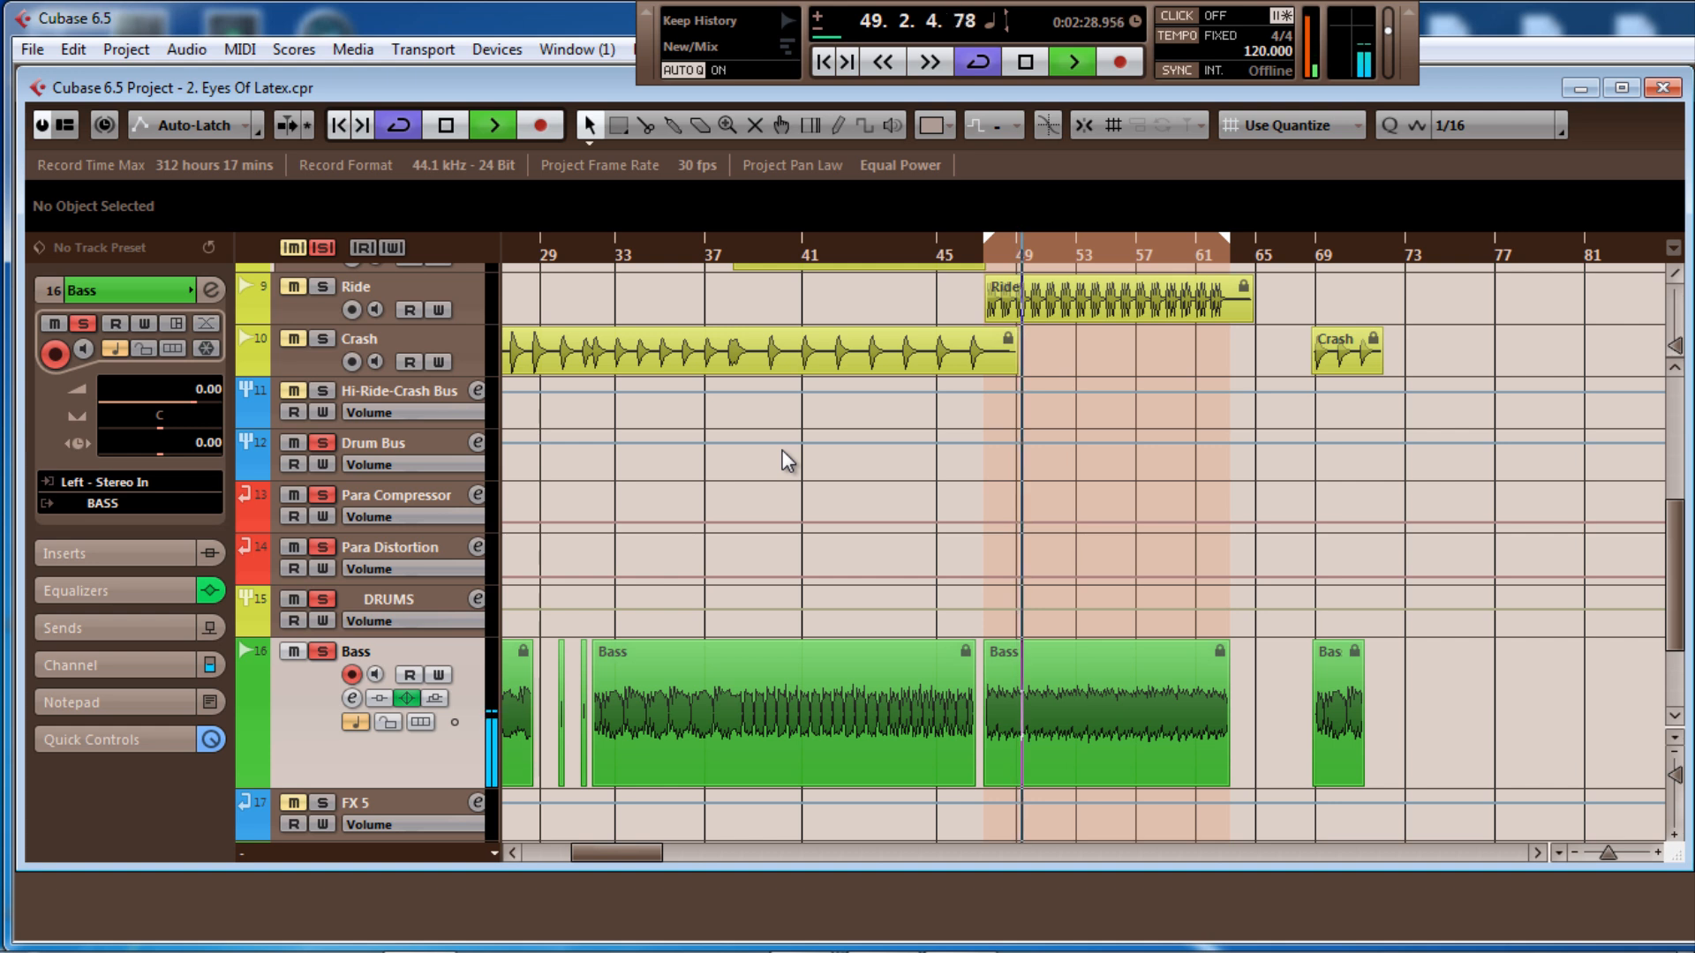
# Audition the bass with the kick from about bars 41, 37 and 30, and from the start of the bridge section
pyautogui.click(812, 260)
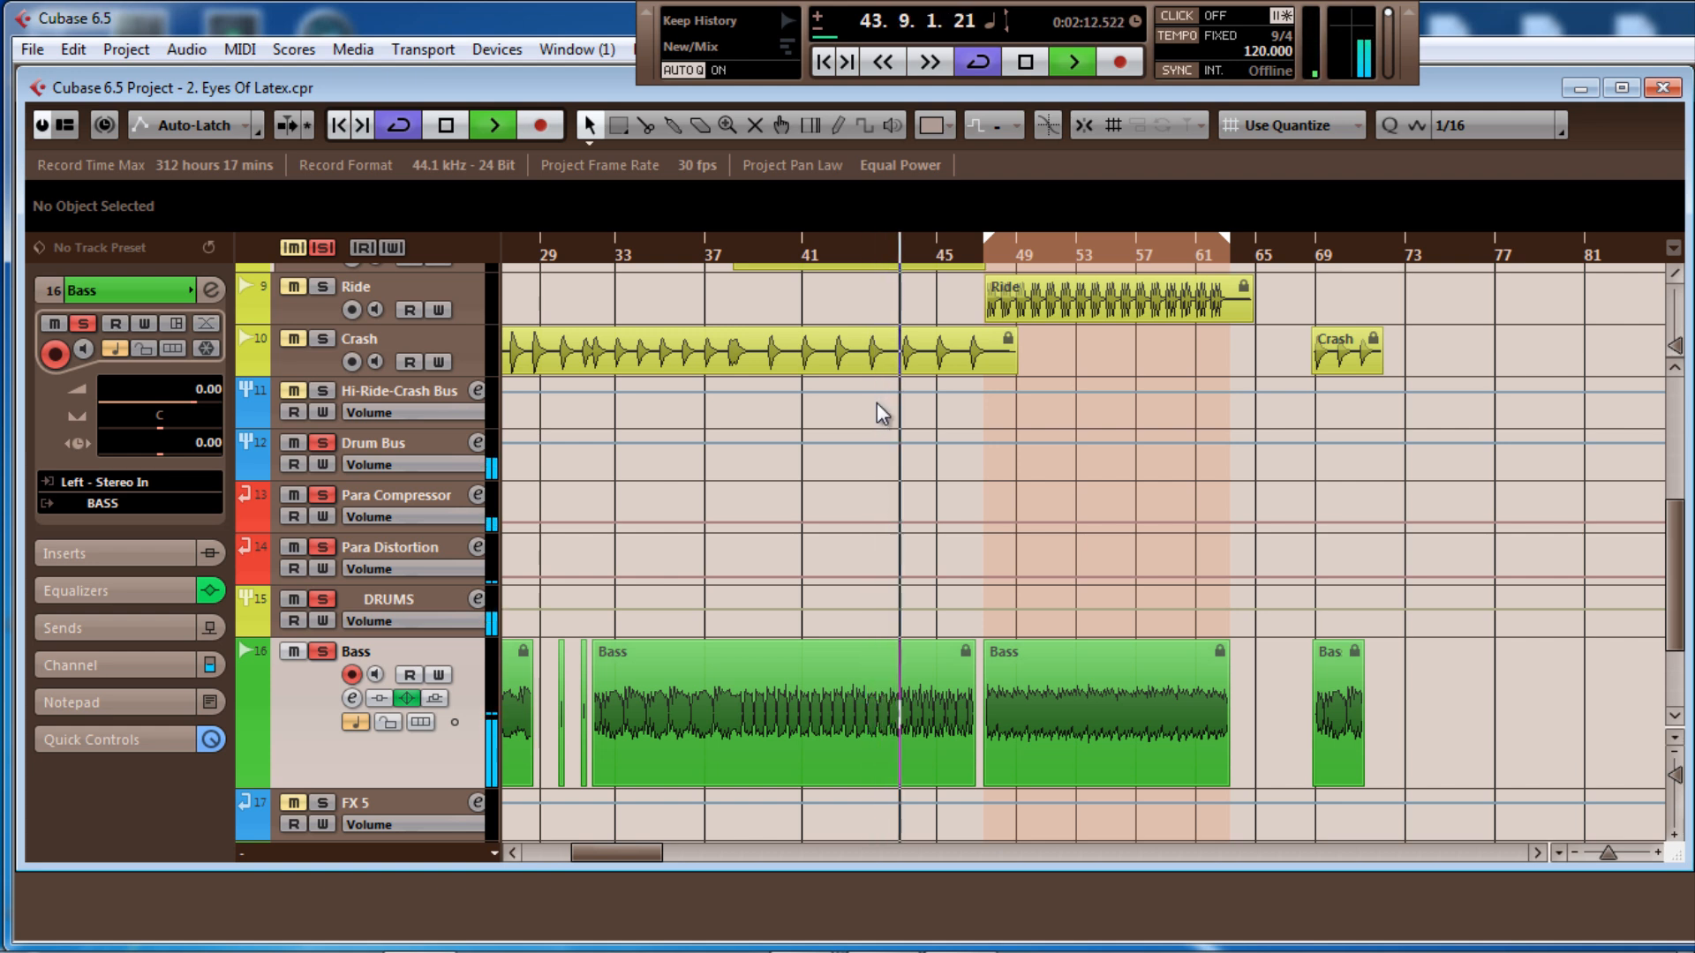
pyautogui.click(703, 252)
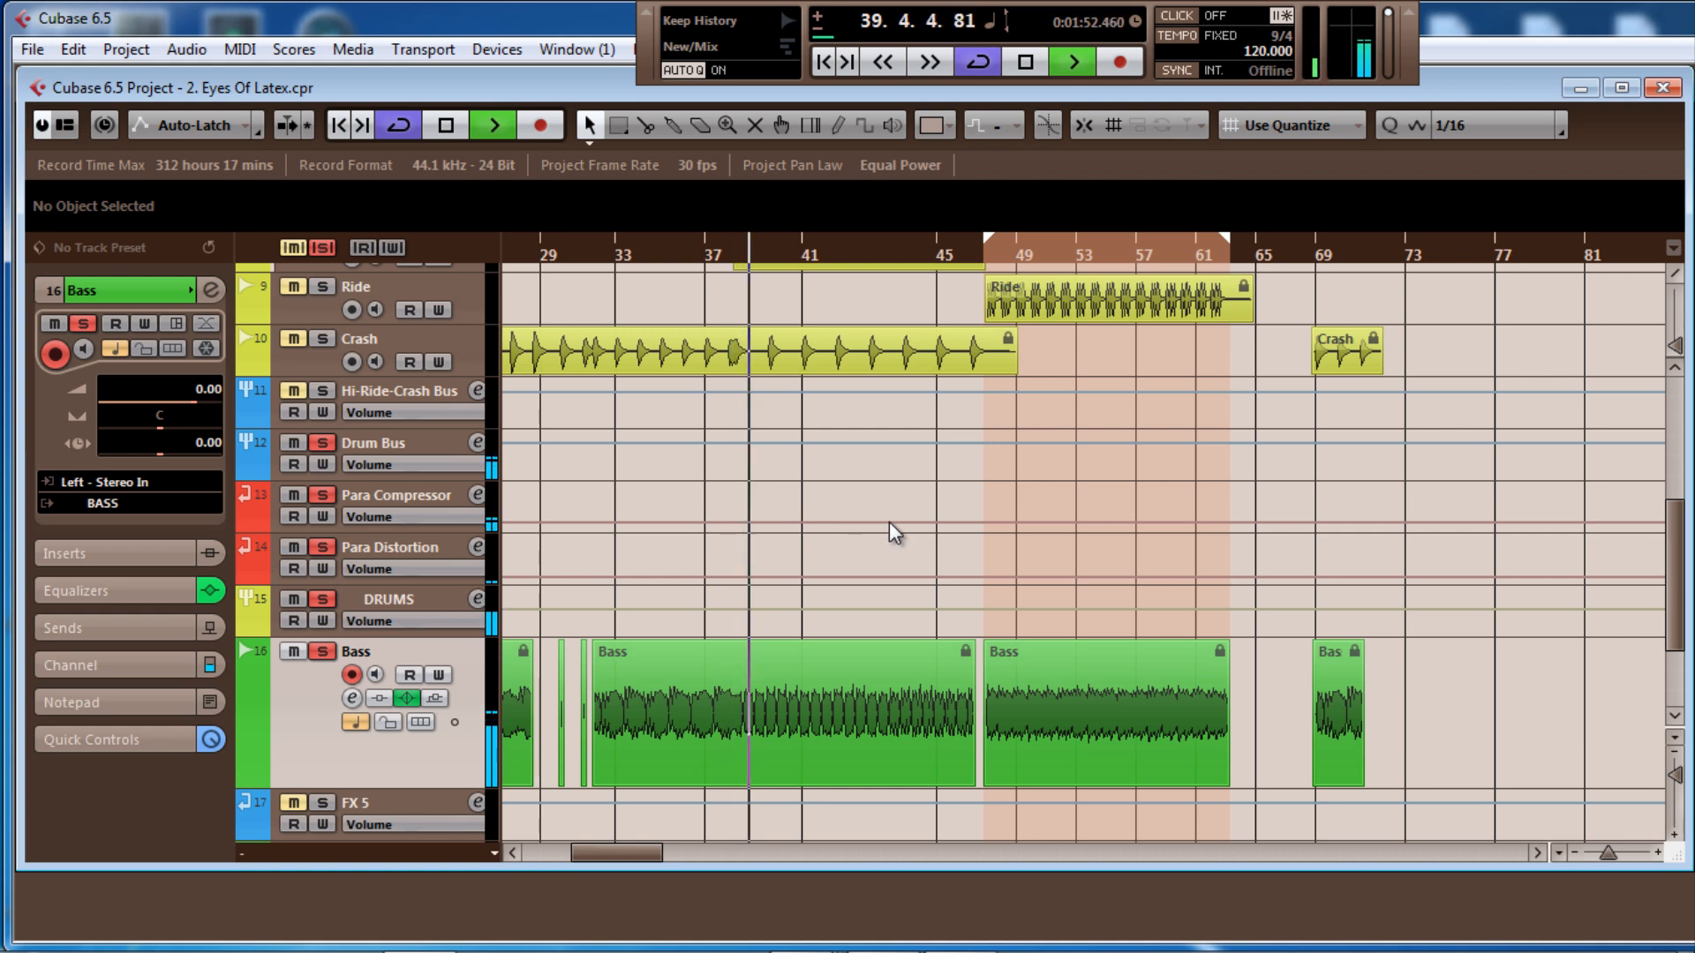
pyautogui.click(563, 249)
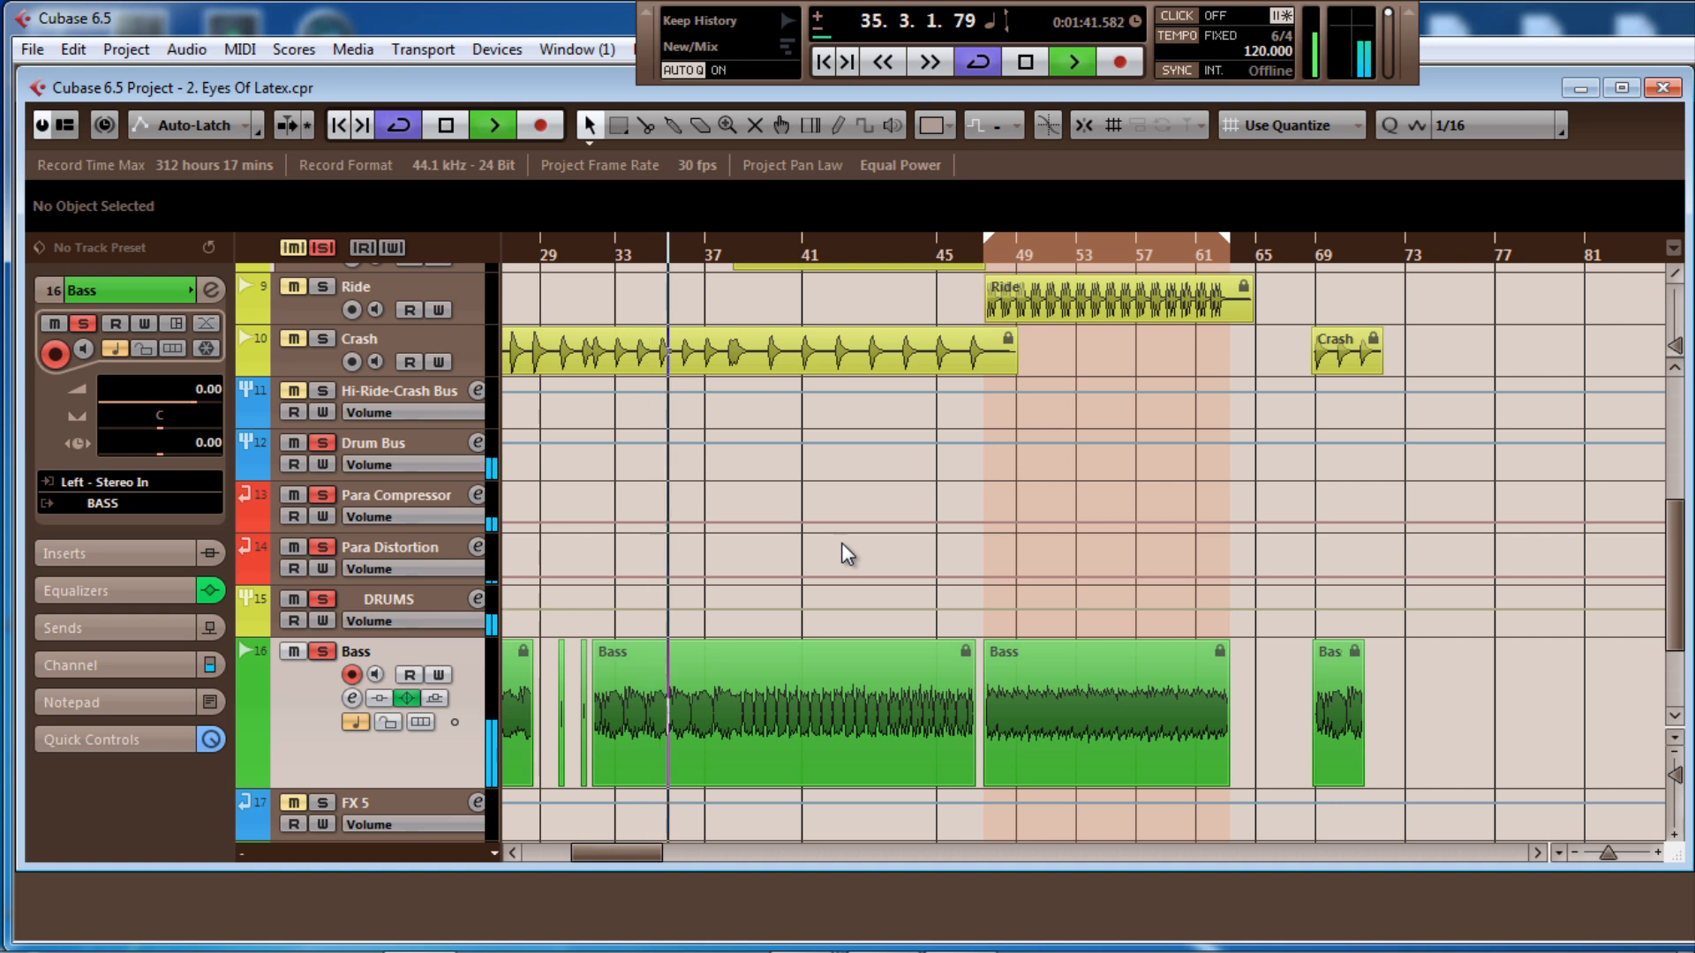
pyautogui.press('space')
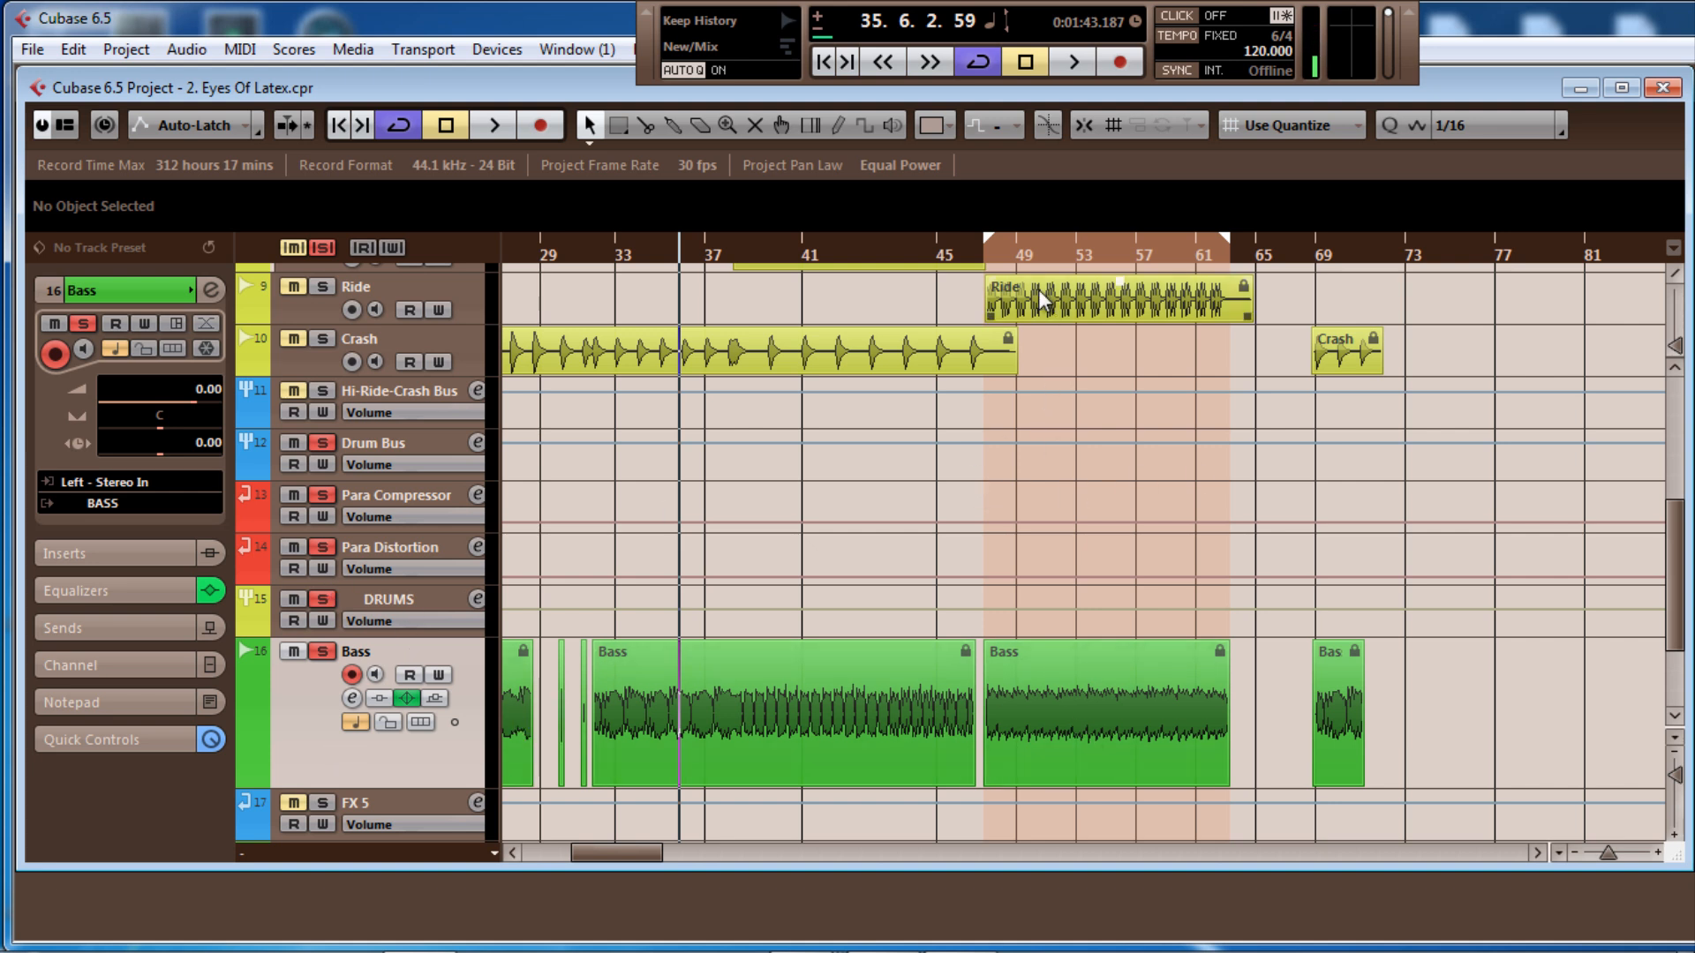
pyautogui.doubleClick(1001, 260)
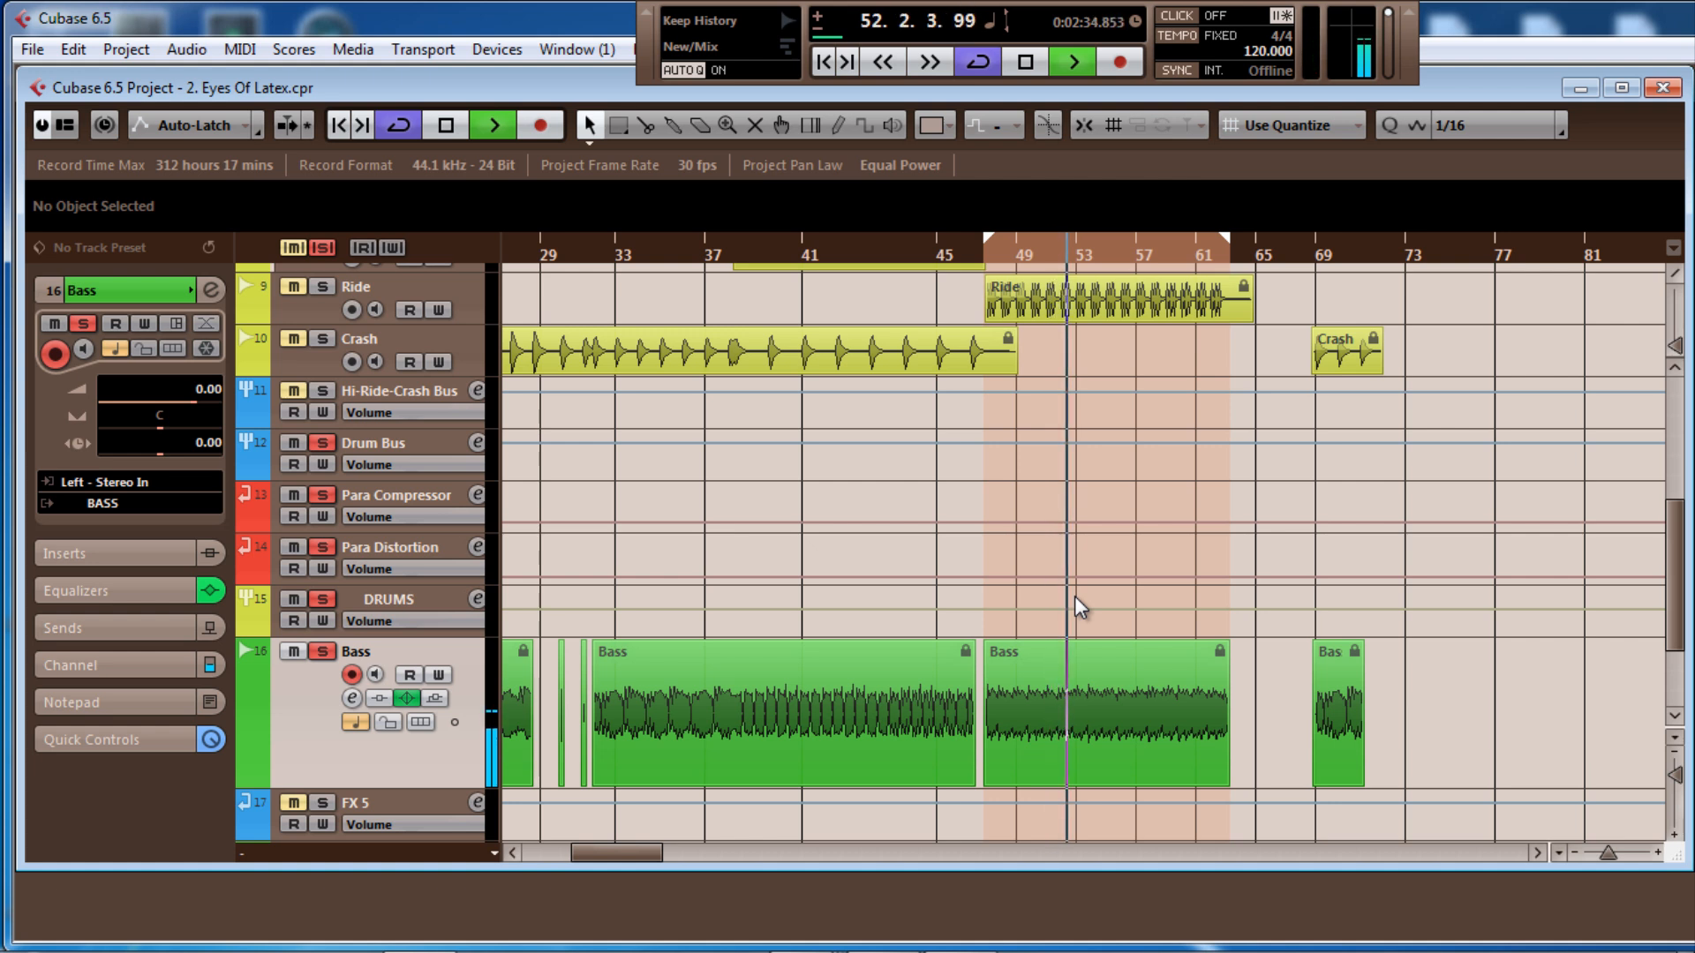
pyautogui.press('space')
pyautogui.press('space')
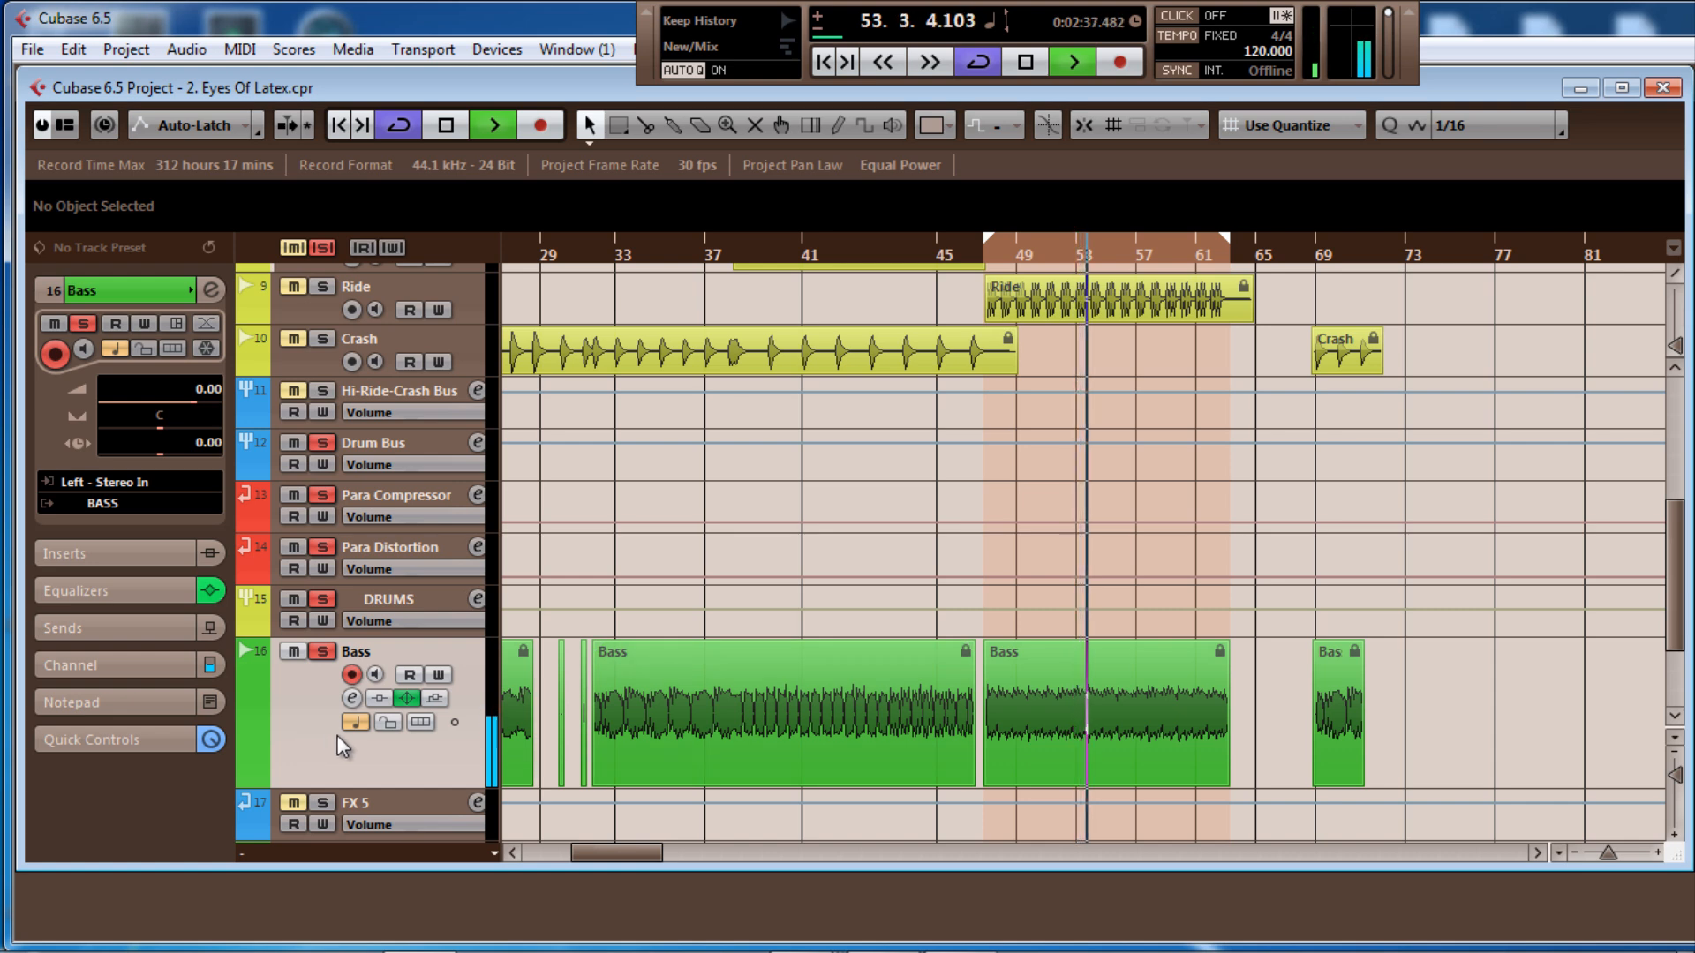
# Open the BASS group channel settings, set its fader to 0.00 dB, and close the settings
pyautogui.press('Down')
pyautogui.press('Down')
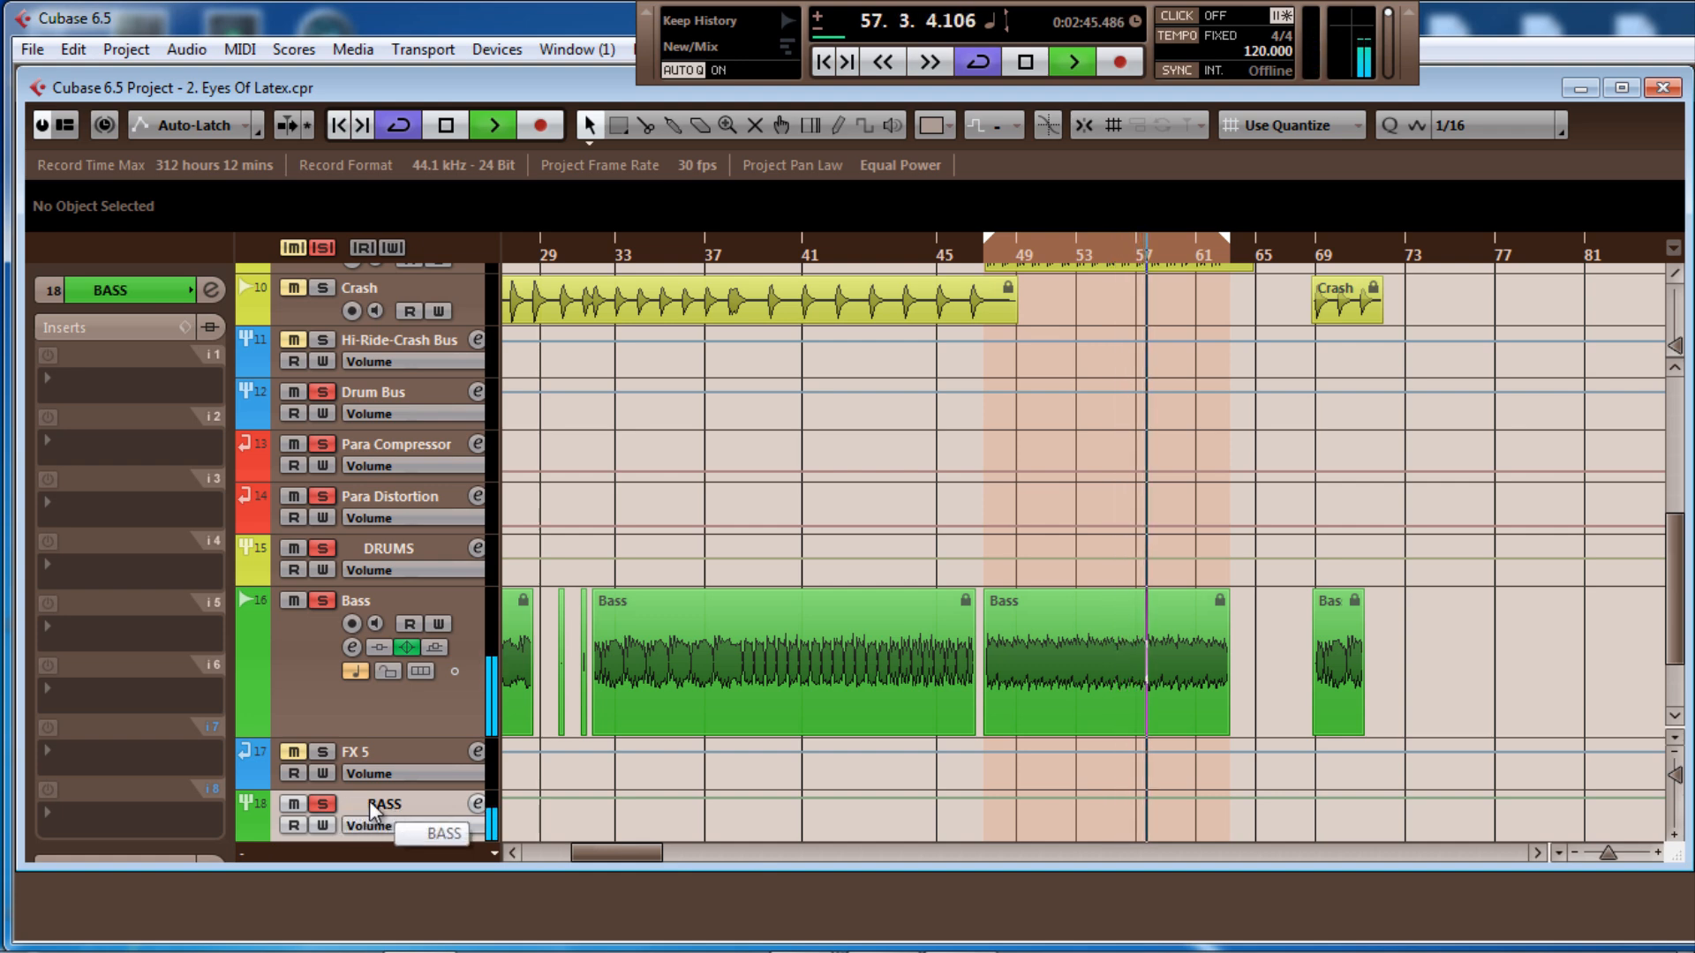
pyautogui.press('e')
pyautogui.moveTo(1425, 523); pyautogui.dragTo(1425, 558)
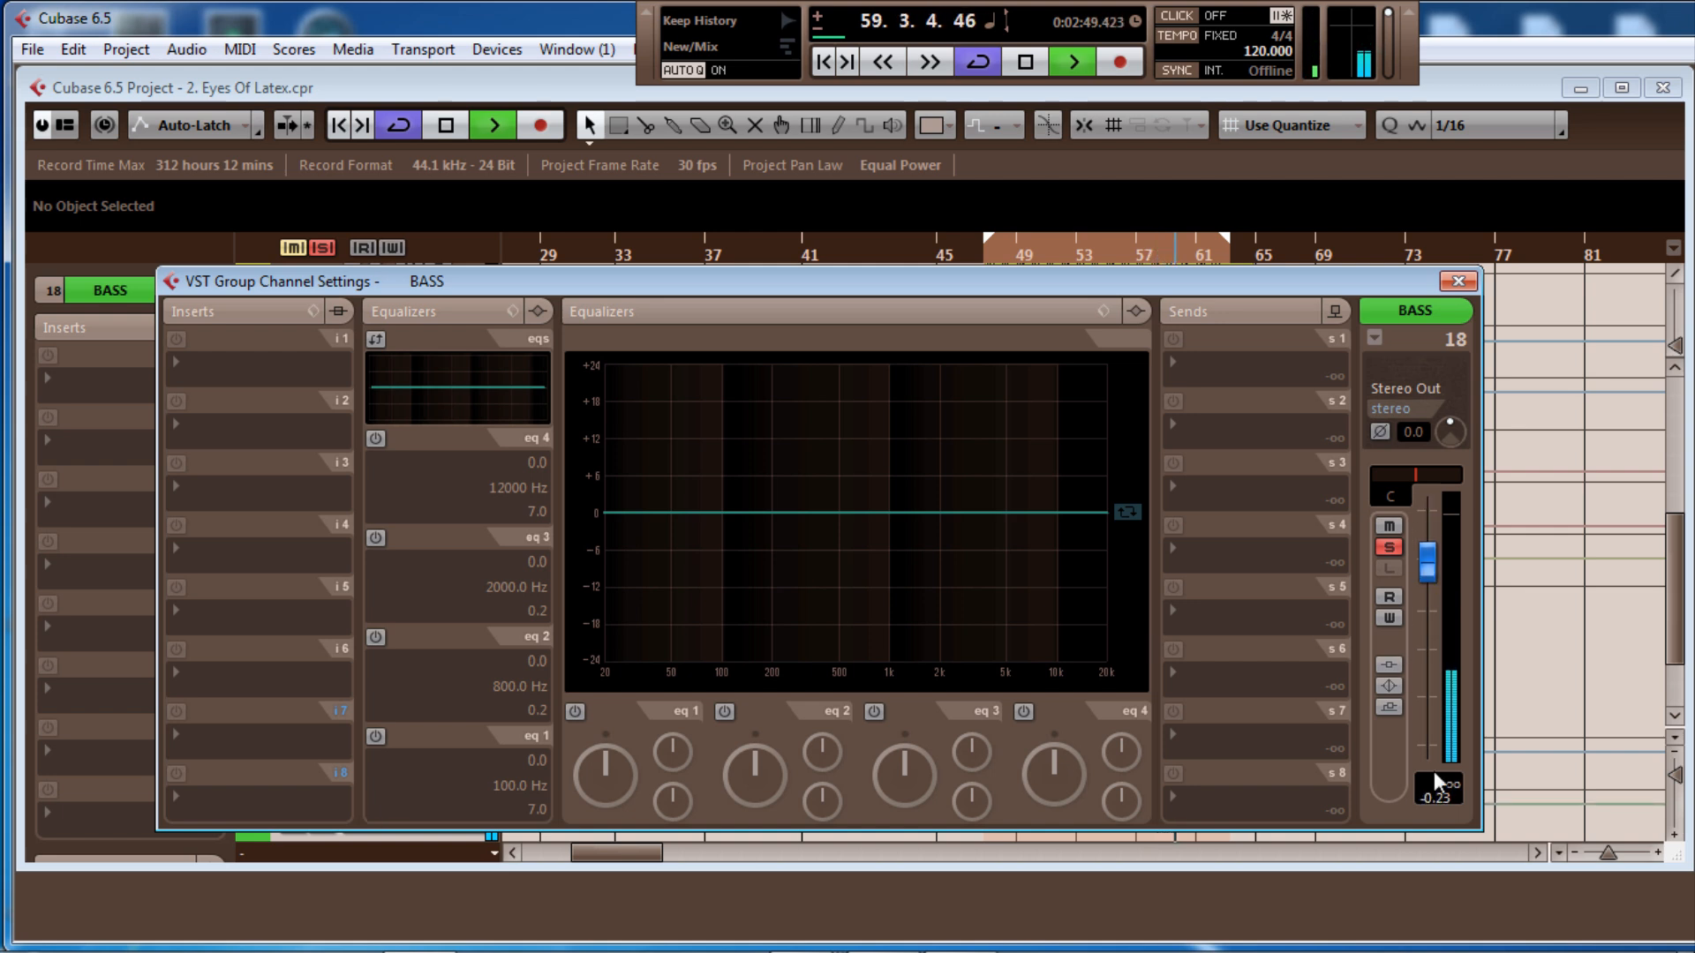
pyautogui.click(1439, 797)
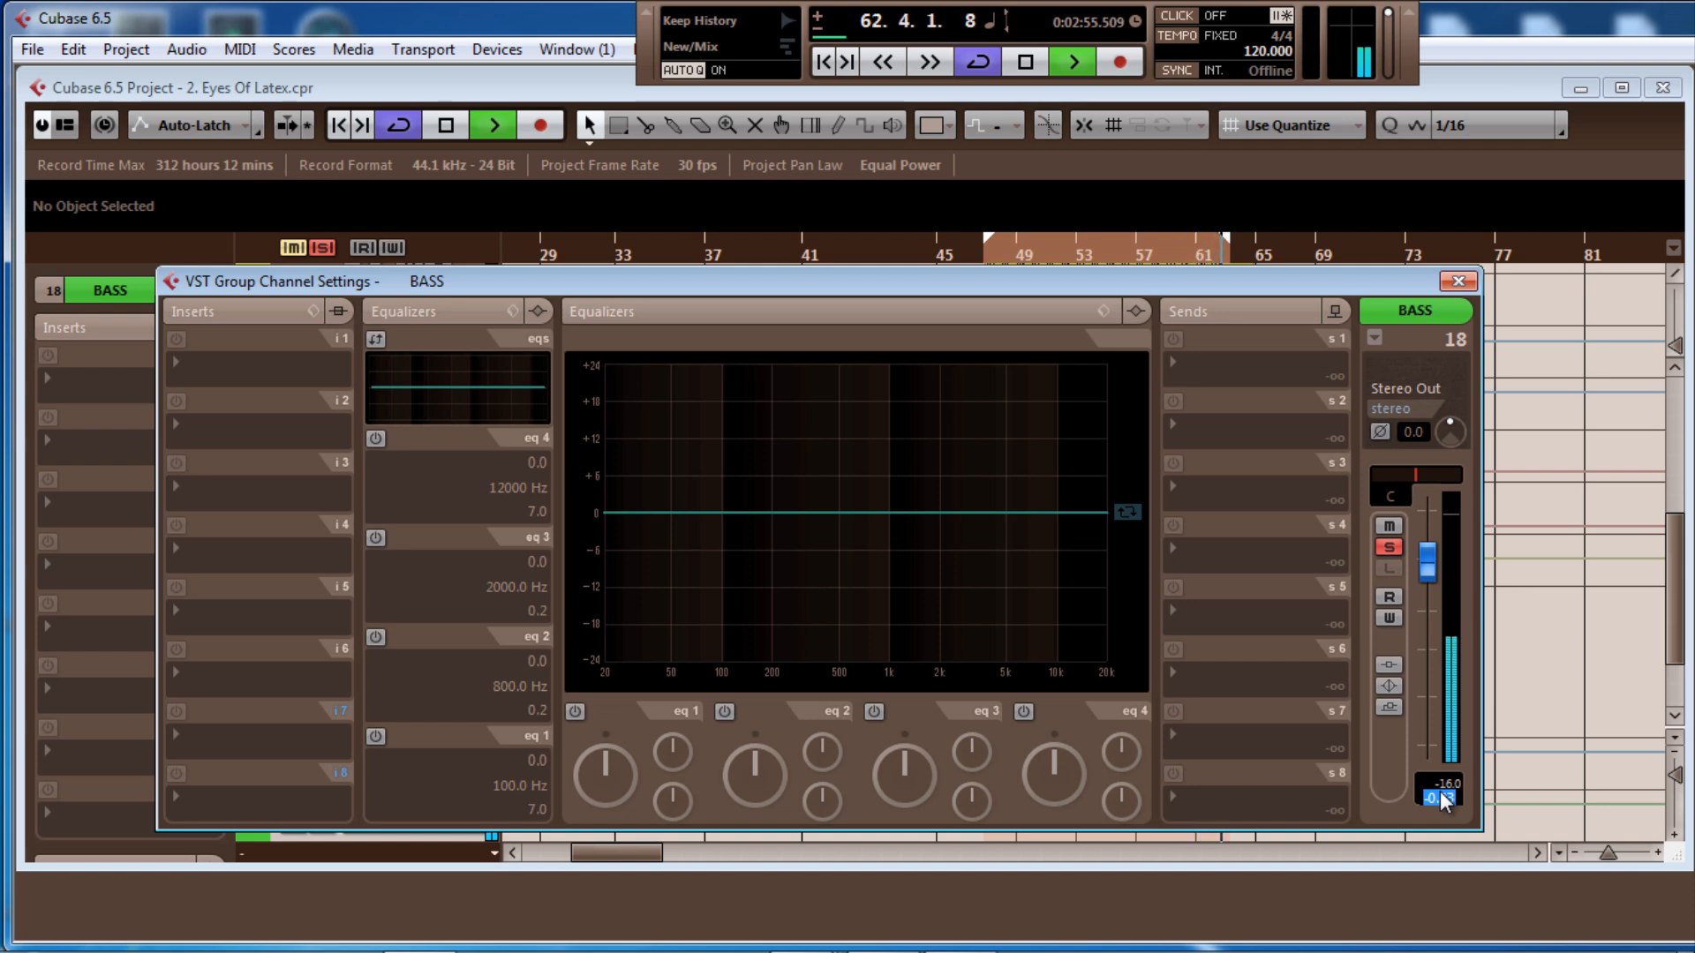
pyautogui.write('0')
pyautogui.press('Return')
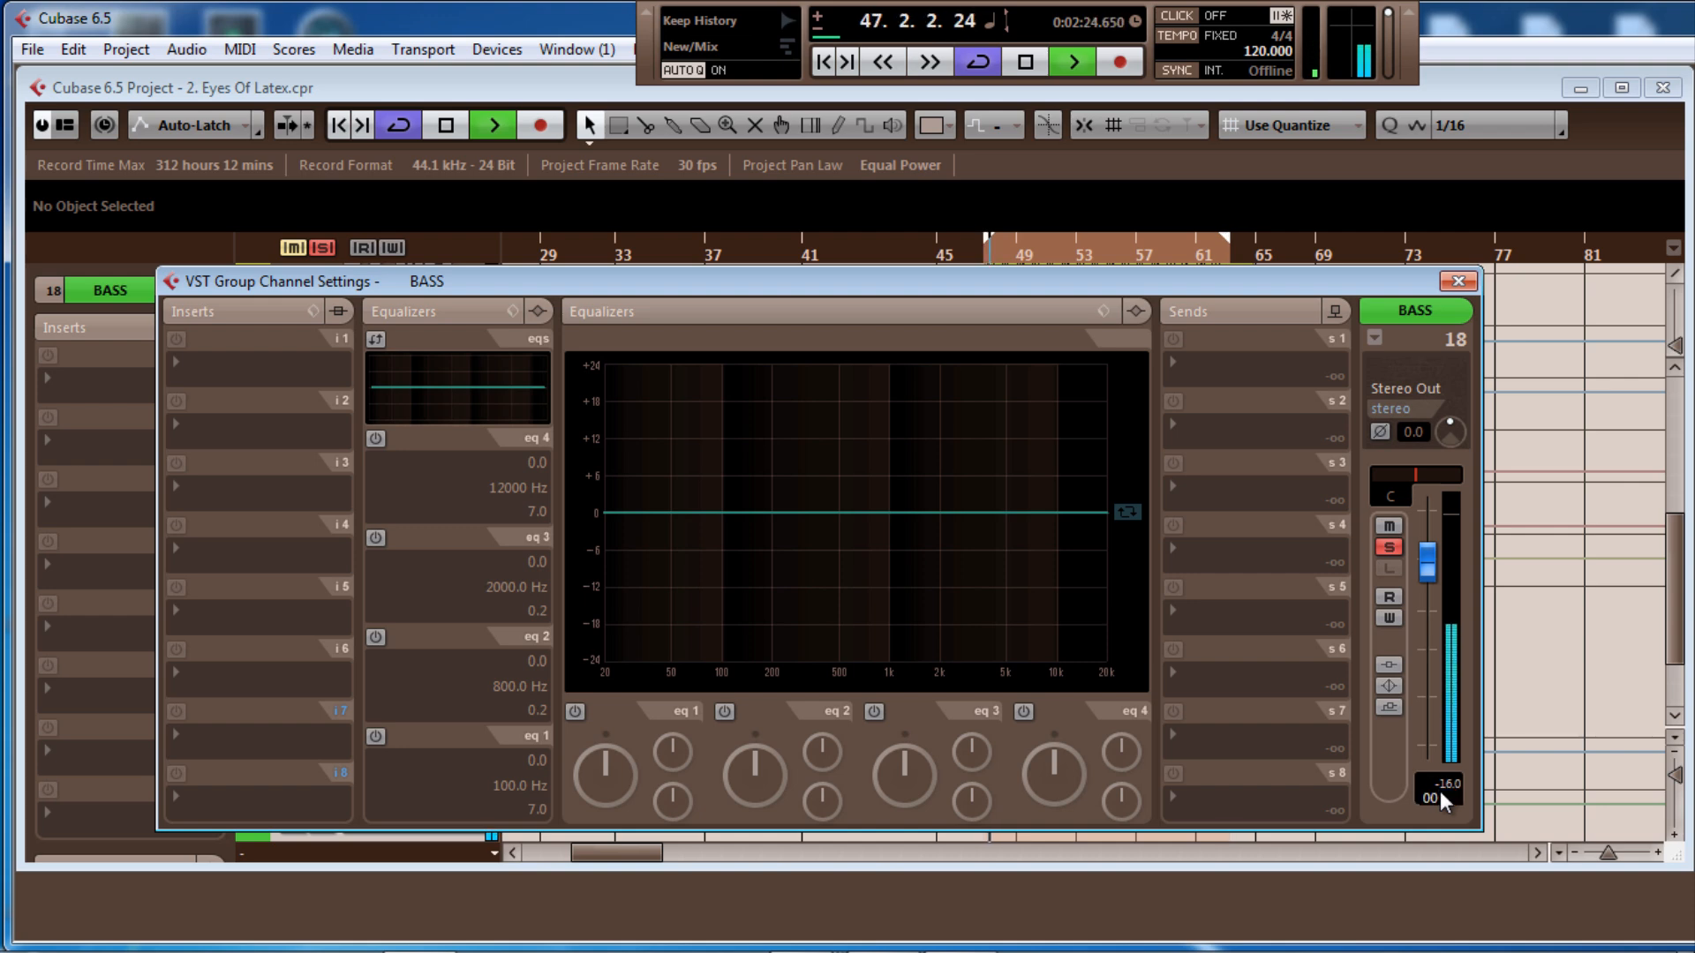
pyautogui.click(1455, 282)
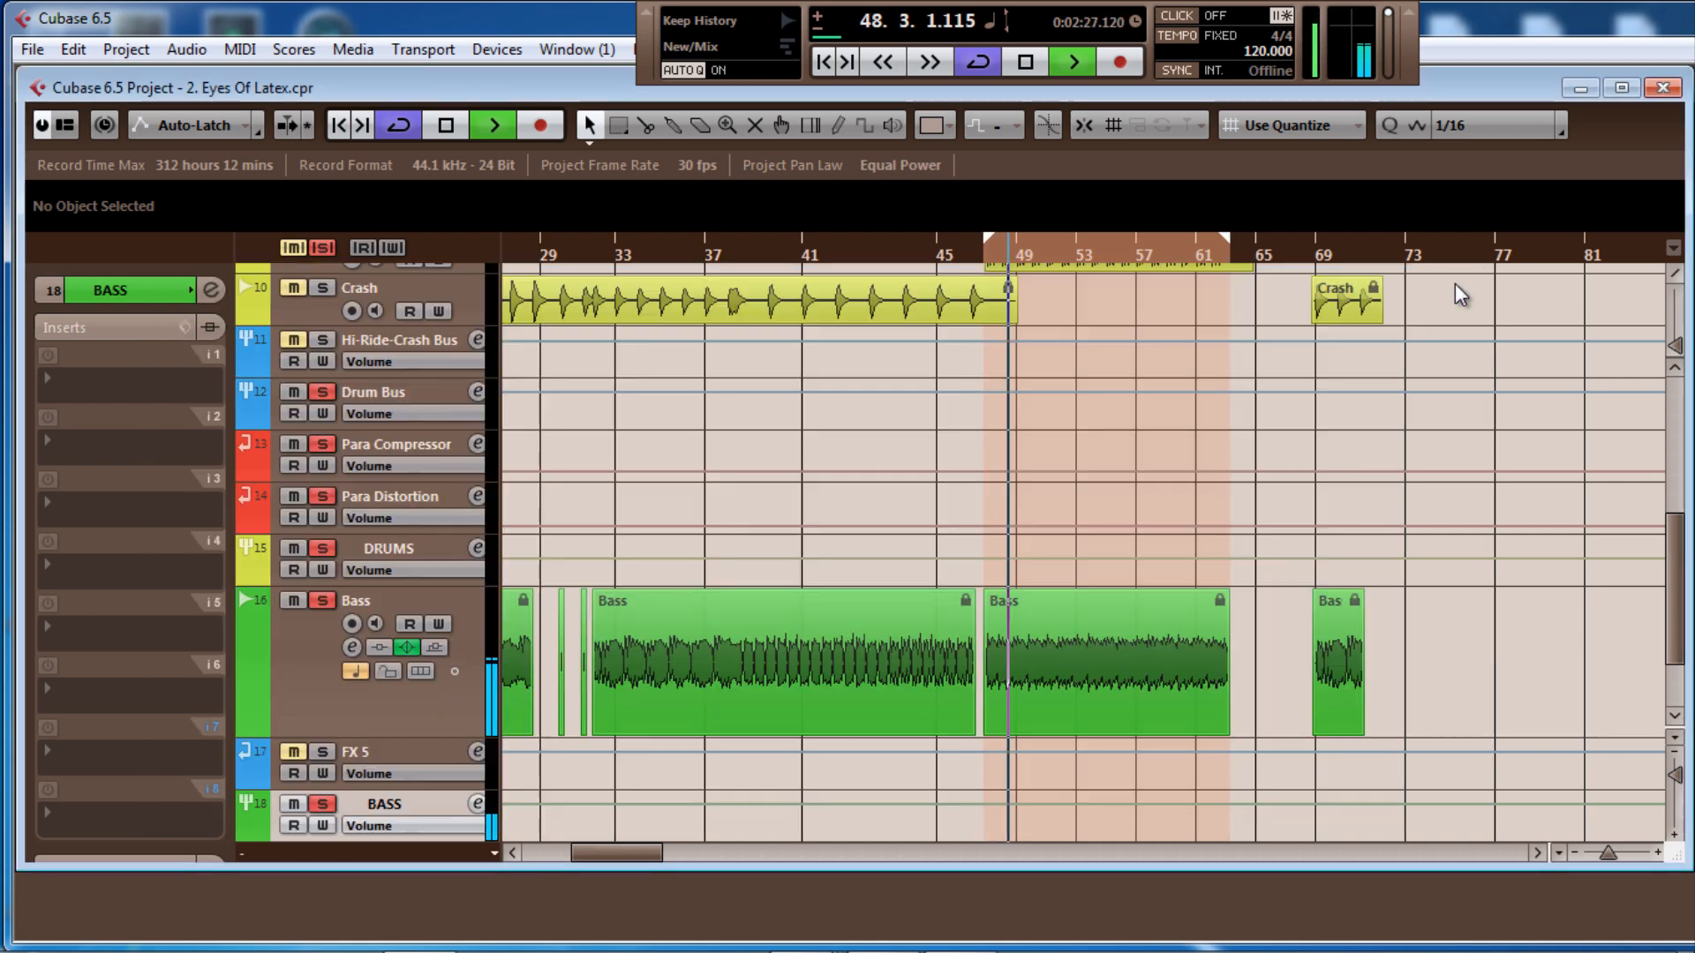
# Replay from about bar 39 and take the Kick track out of solo, leaving the bass soloed
pyautogui.click(744, 255)
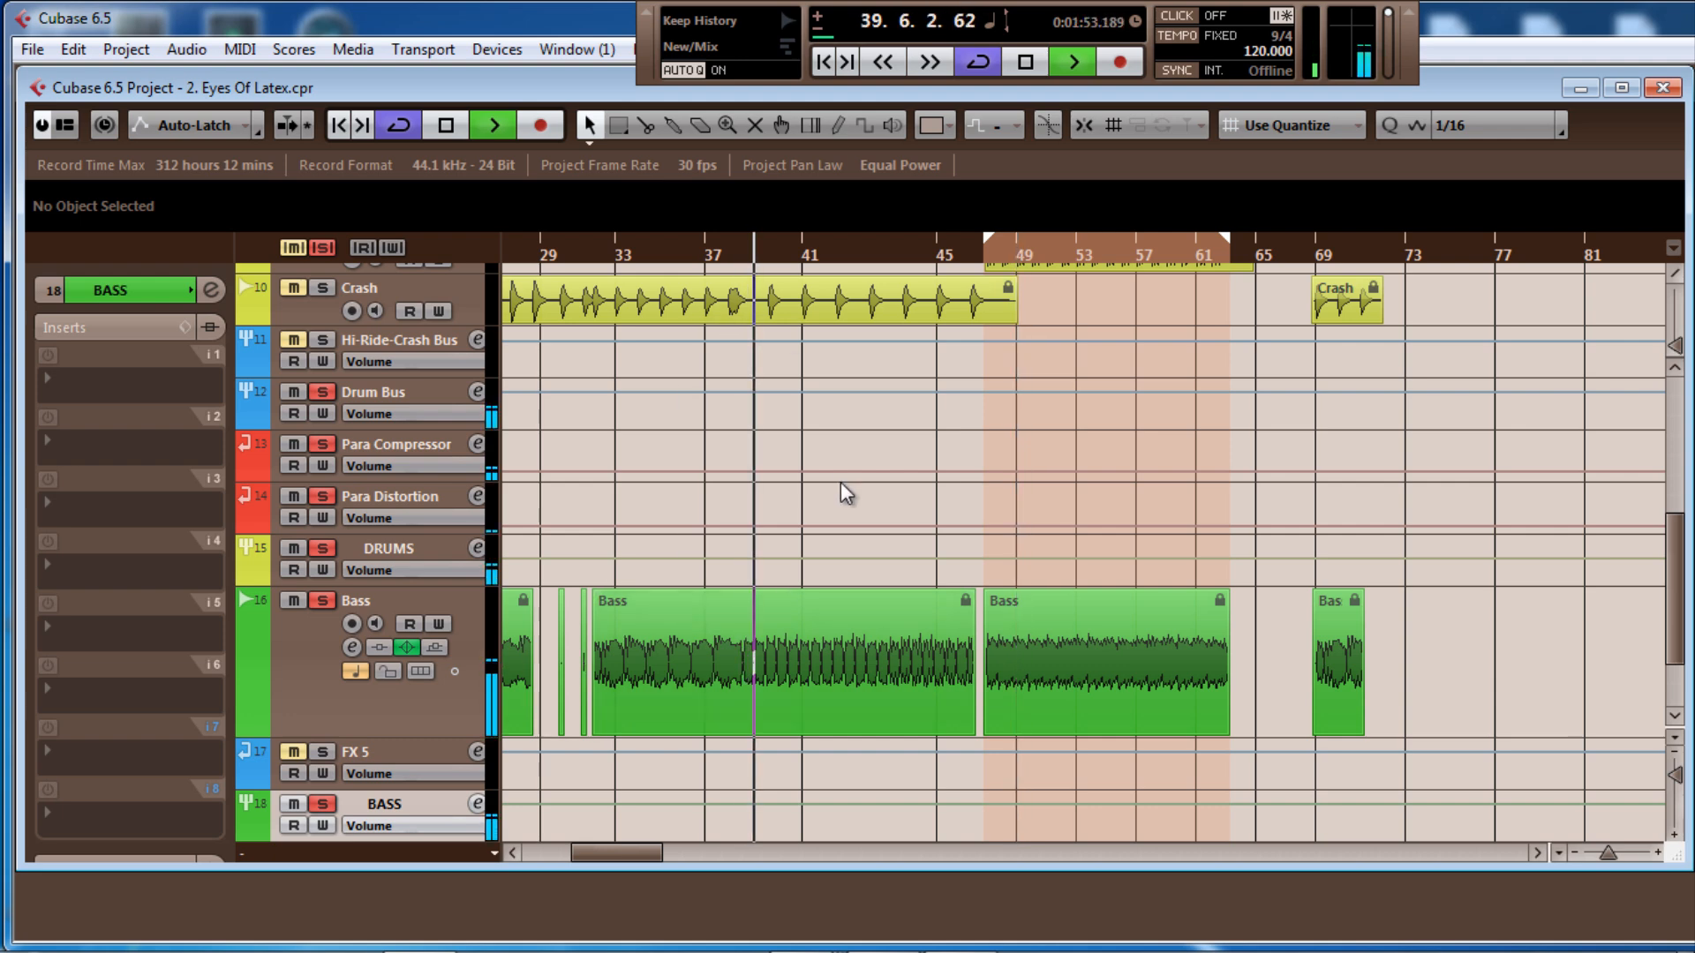
pyautogui.scroll(3, 420, 327)
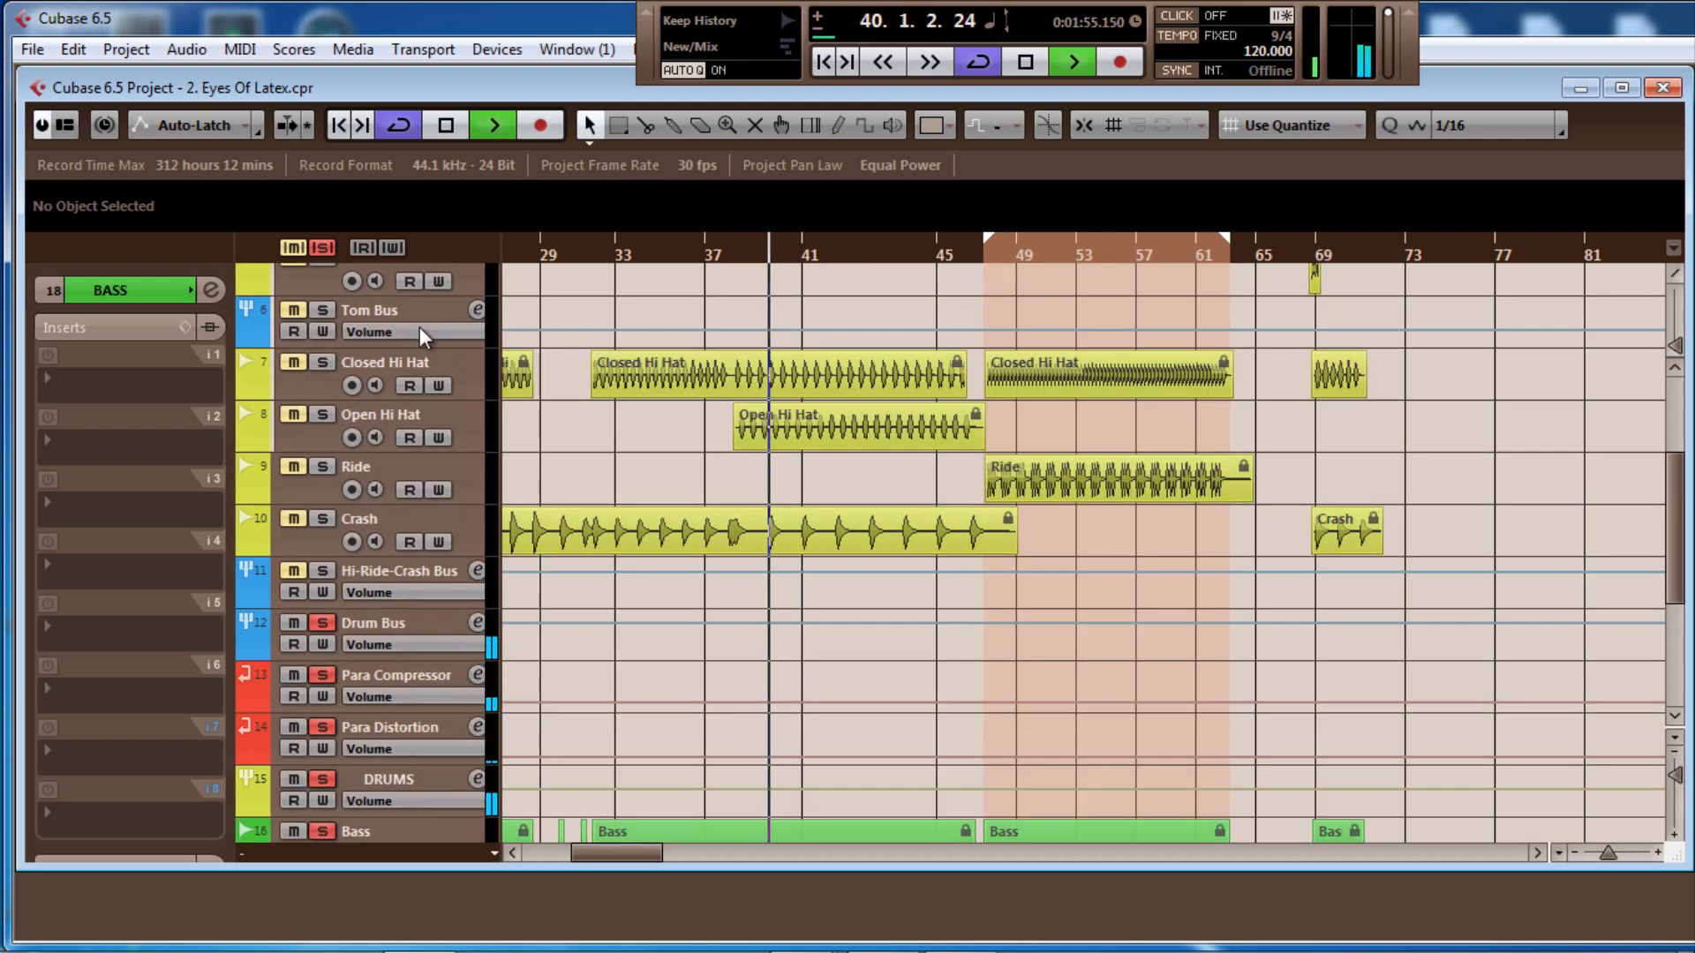
pyautogui.scroll(3, 417, 331)
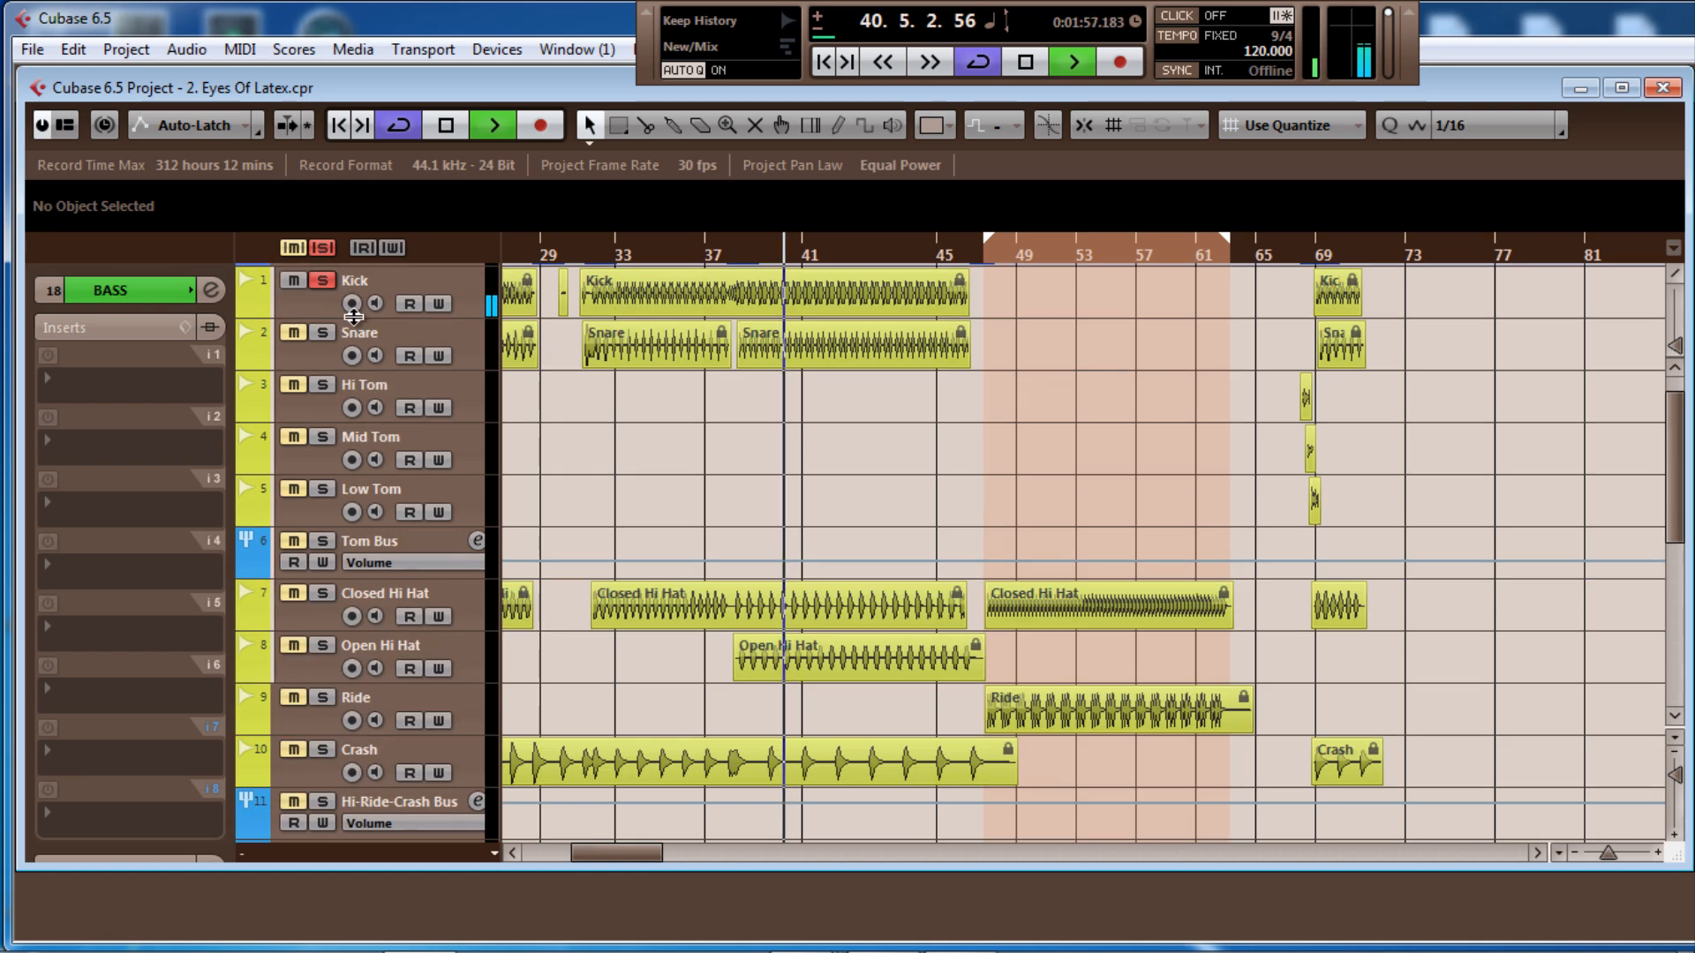
pyautogui.scroll(-10, 681, 443)
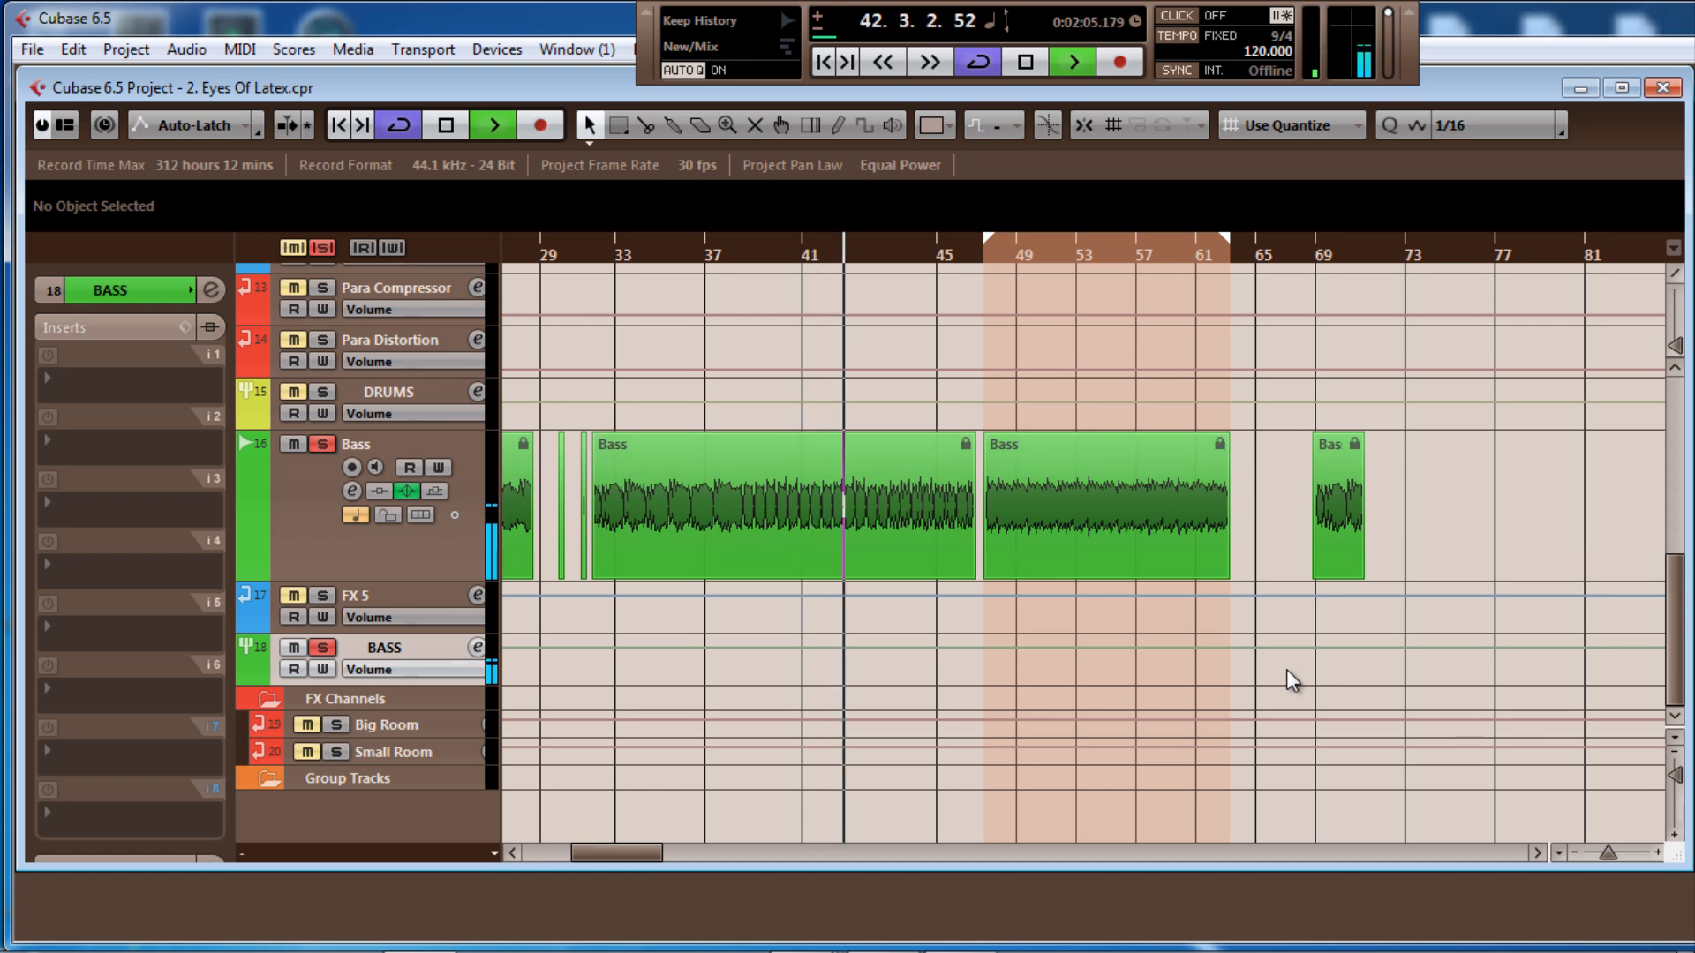
# Open the Stereo Out channel settings and the SLM 128 meter, switching MAAT 2BusControlMini on and off again
pyautogui.press('F3')
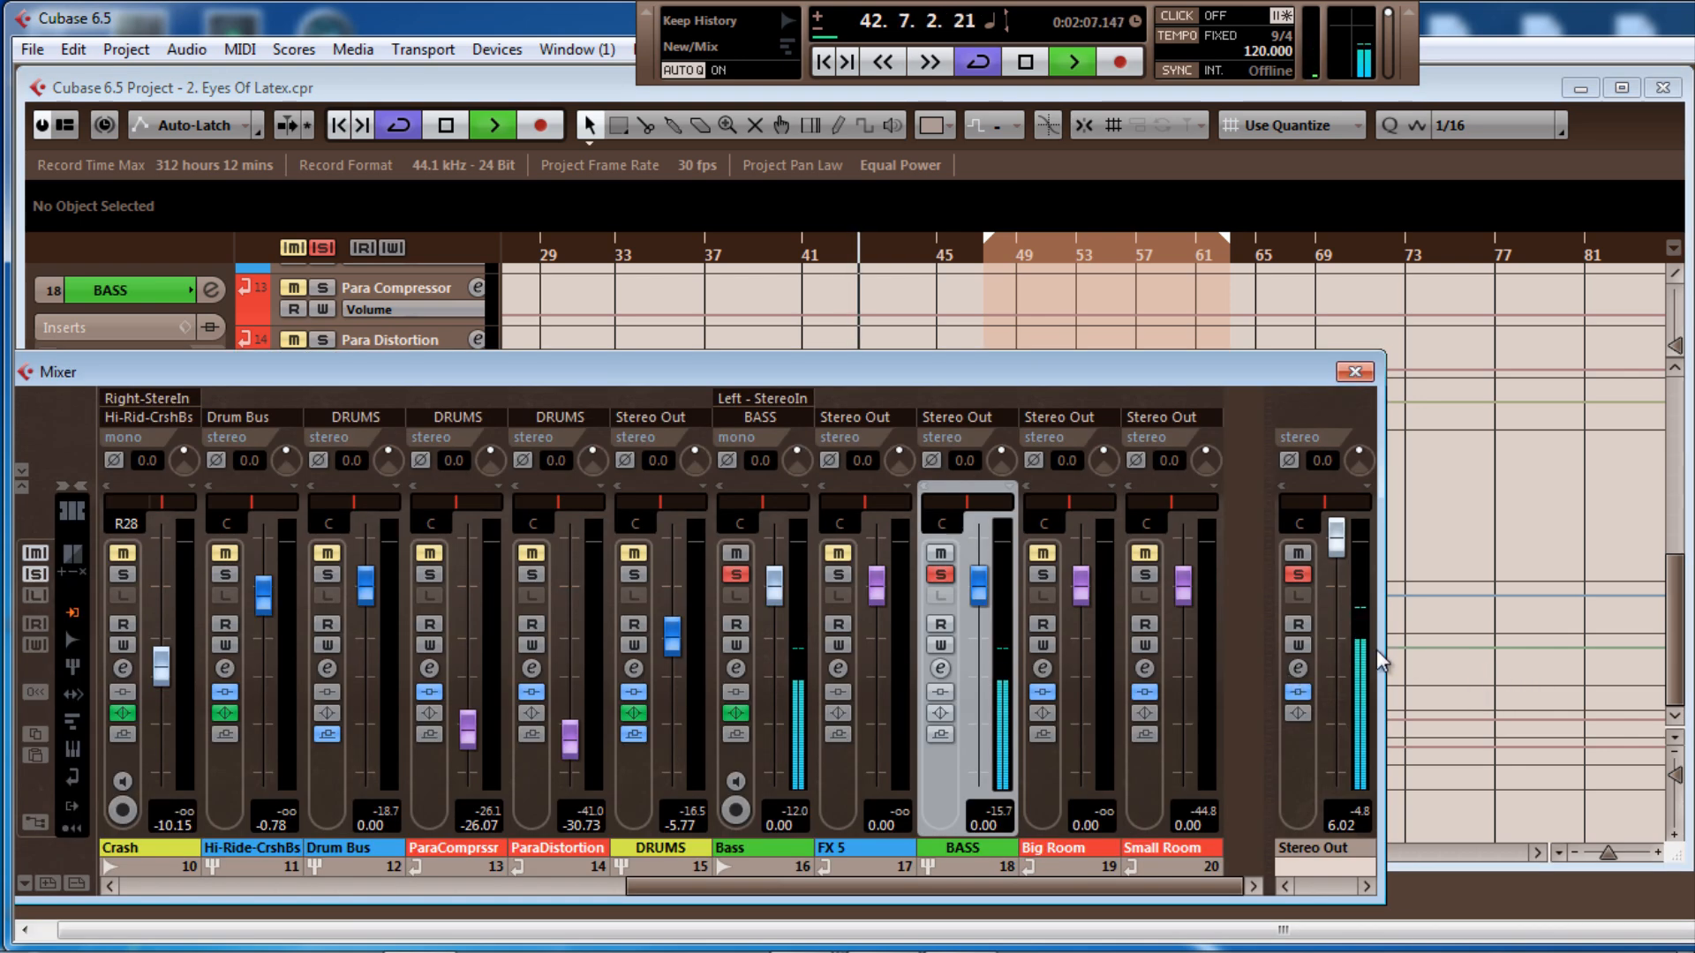
pyautogui.click(1292, 669)
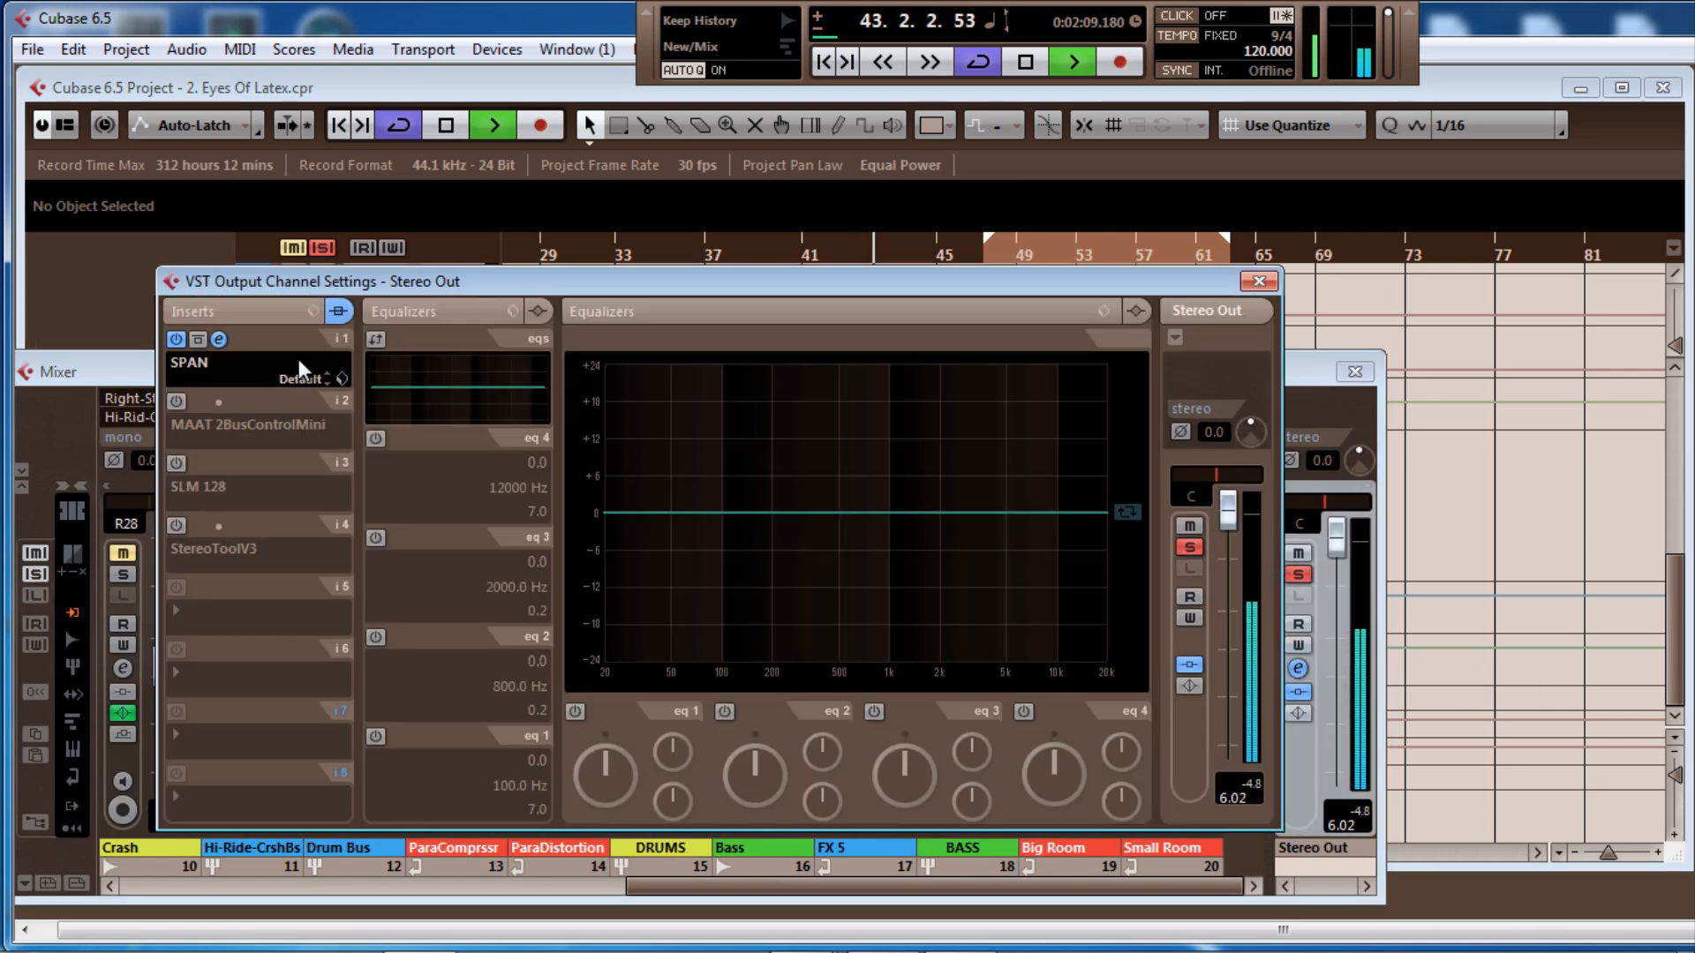
pyautogui.click(219, 462)
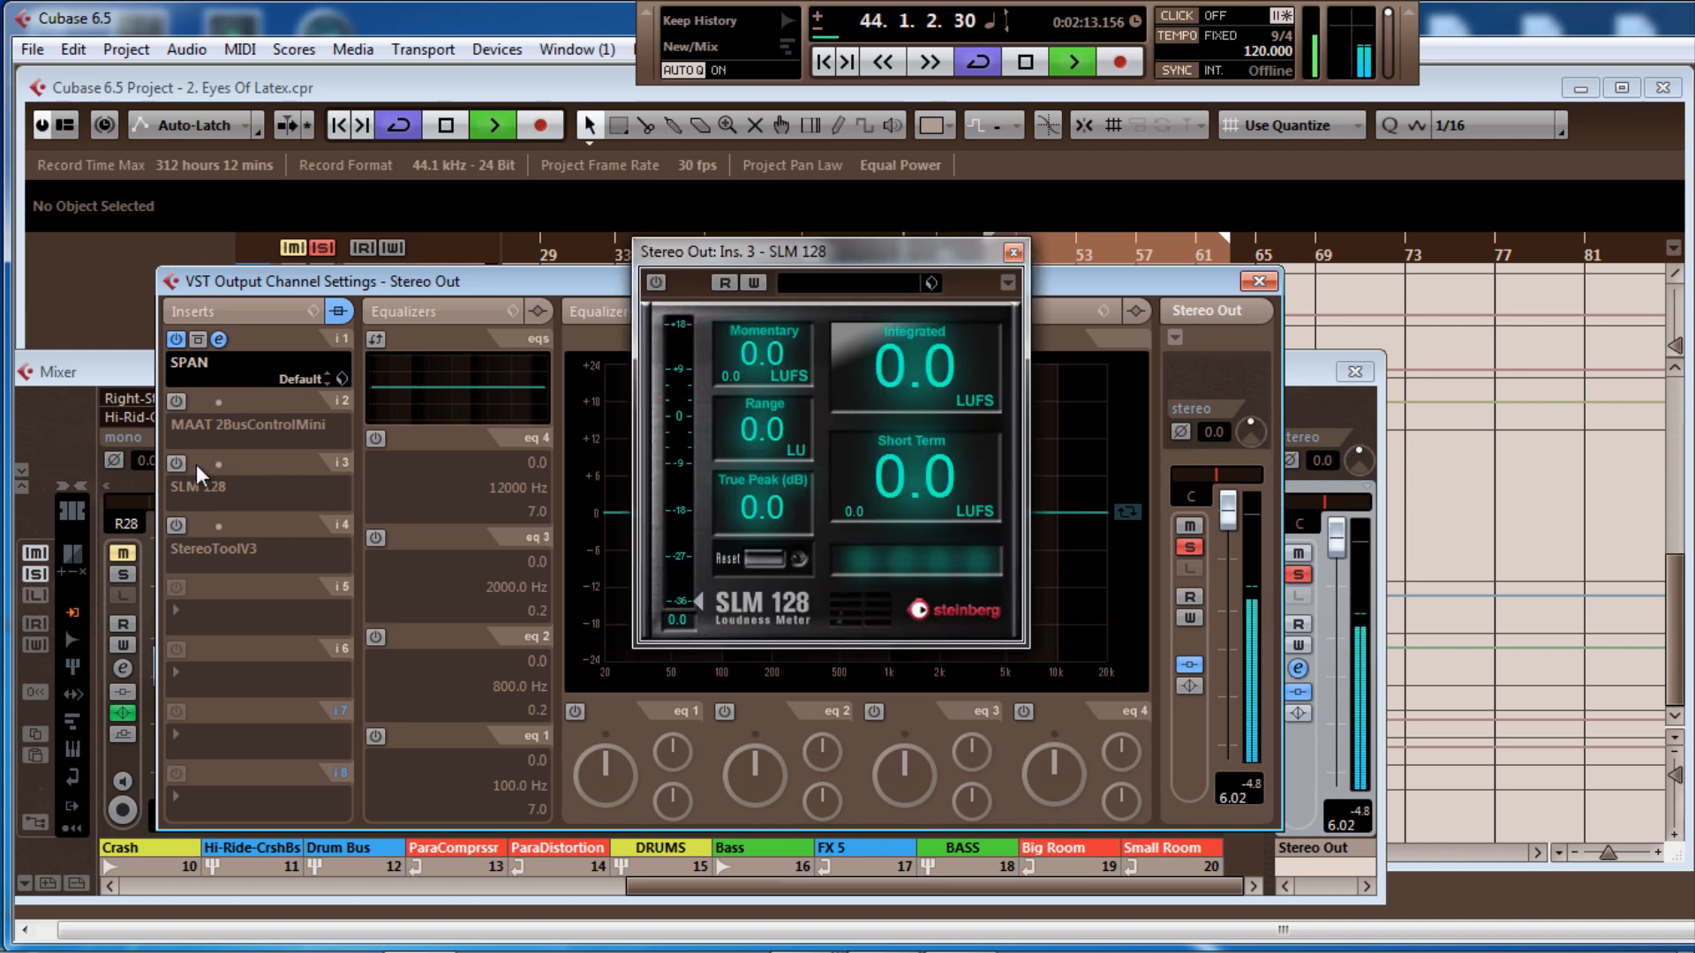
pyautogui.click(213, 411)
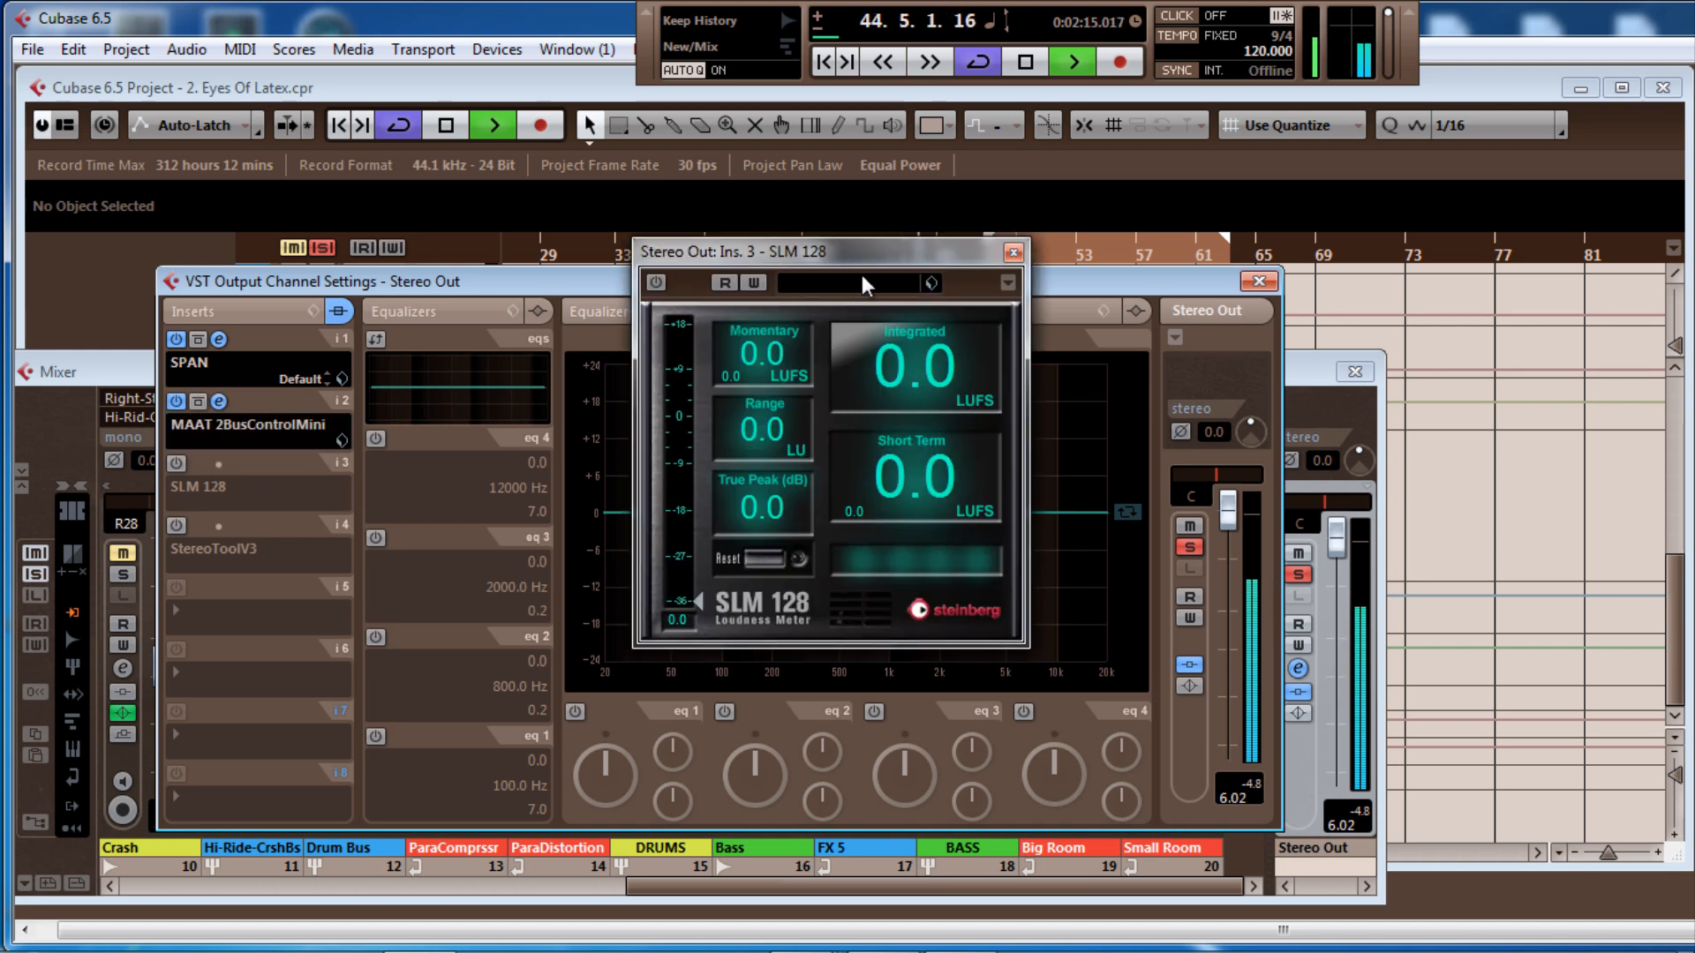
pyautogui.click(176, 402)
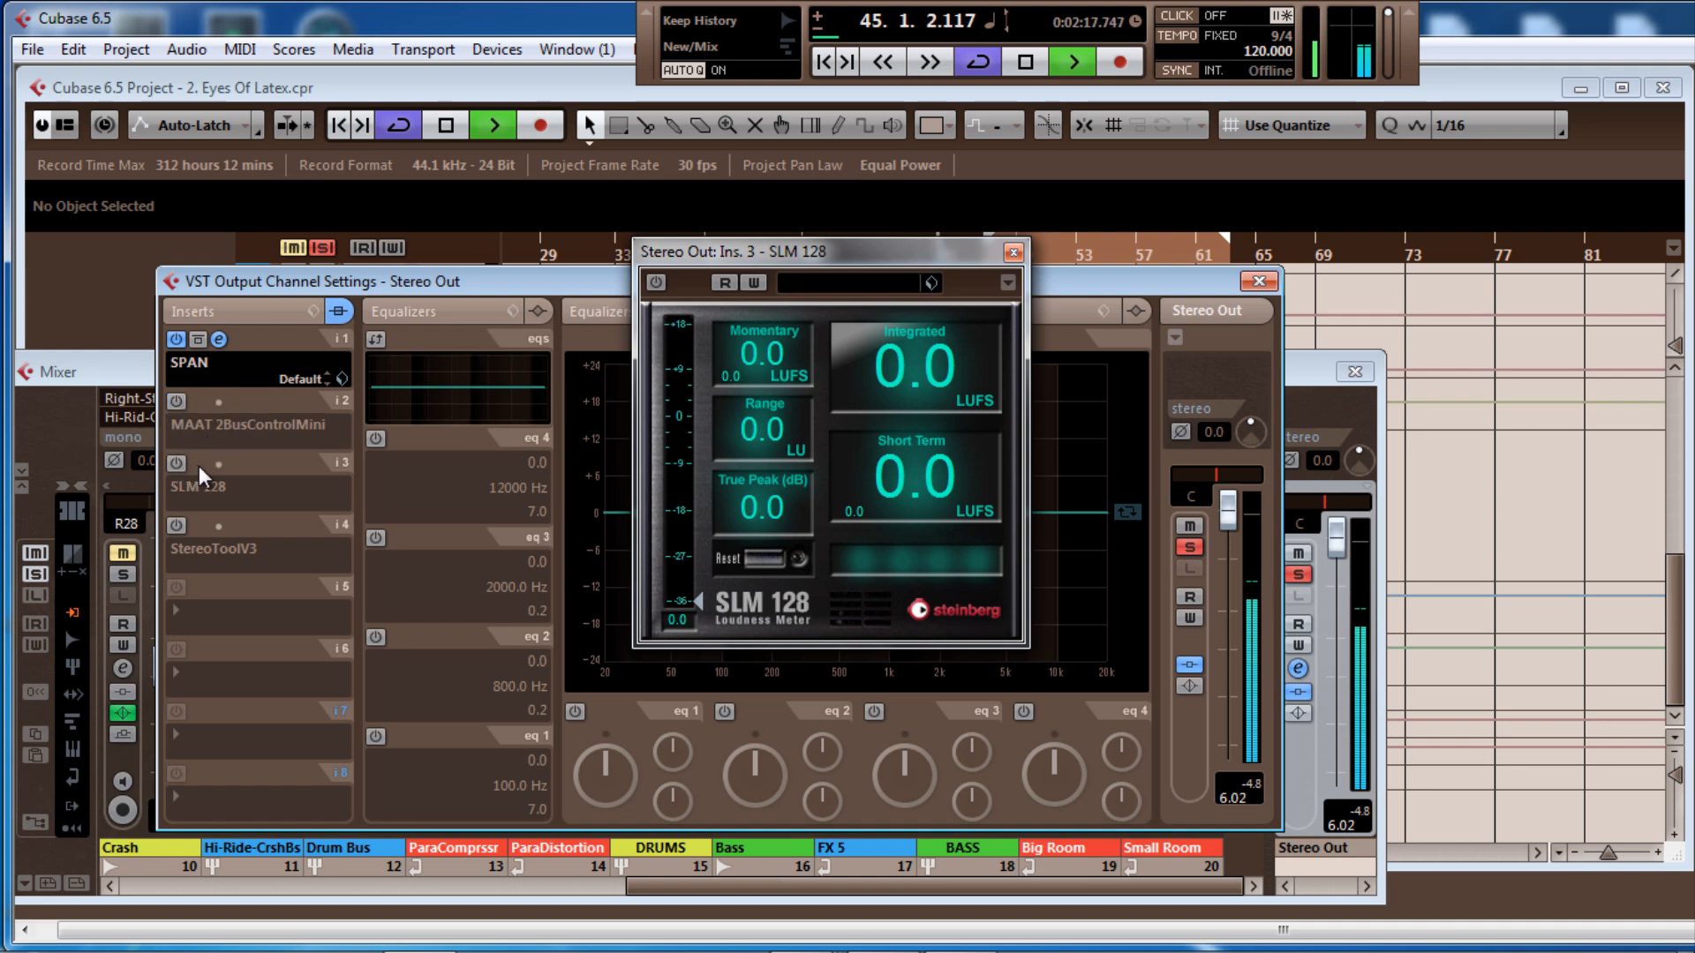
# Activate the SLM 128 insert on Stereo Out, check the bass loudness on its meter, and close the meter window
pyautogui.click(177, 465)
pyautogui.click(217, 465)
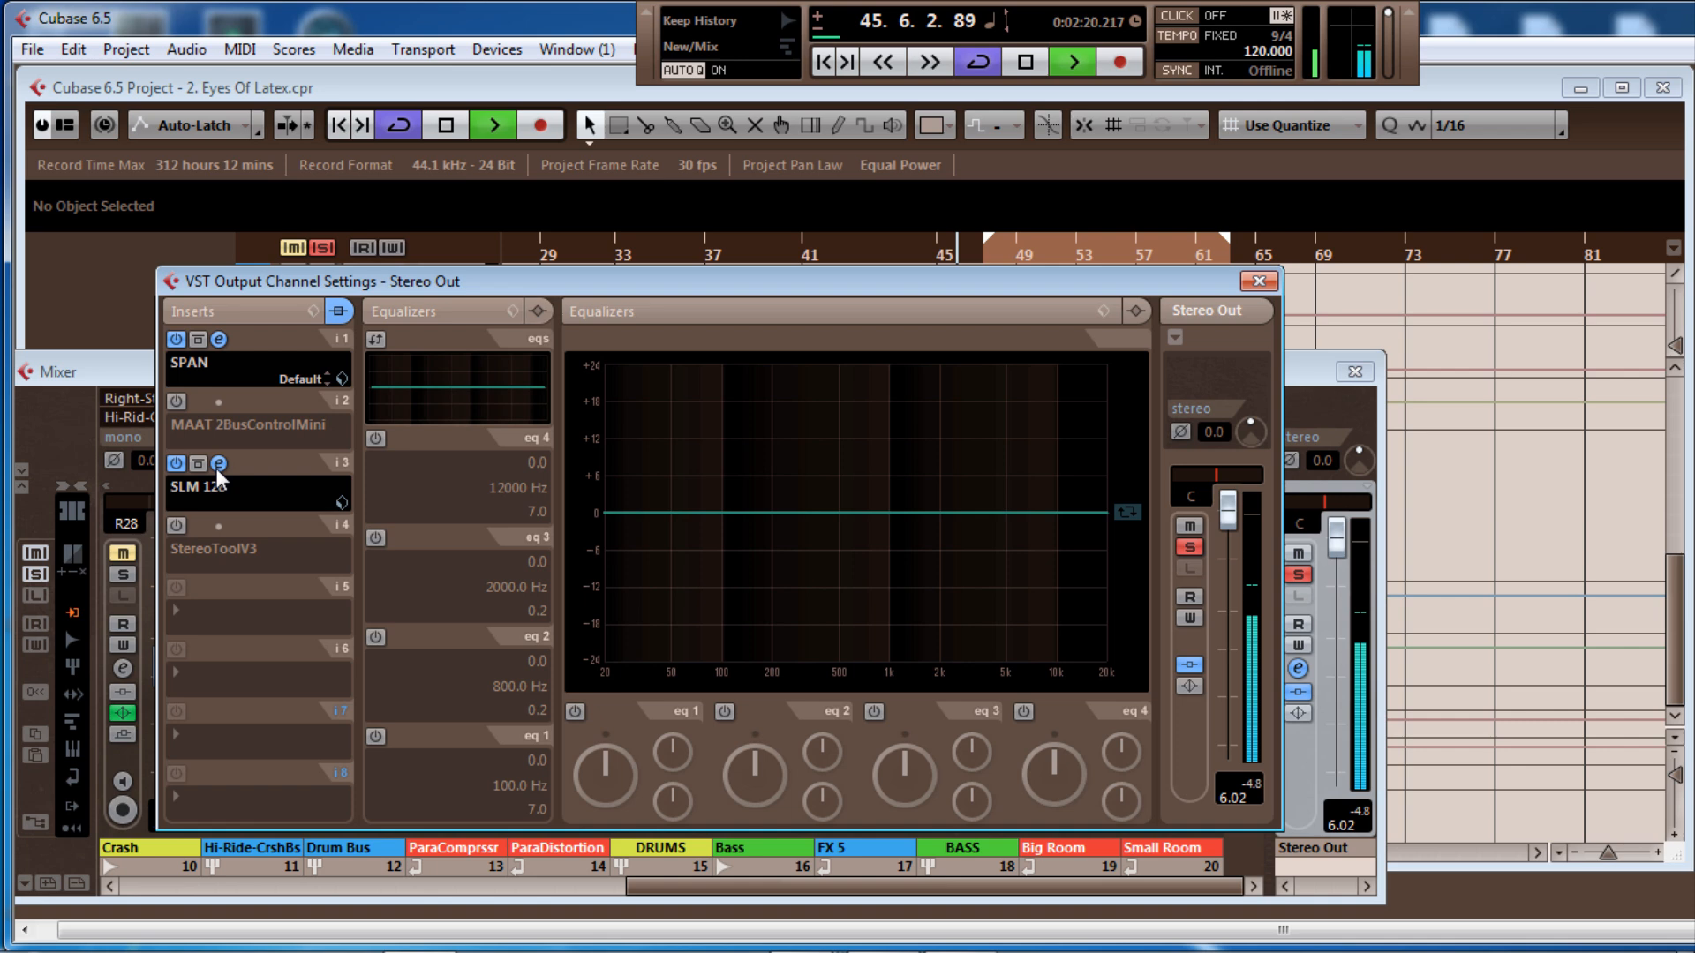
pyautogui.click(217, 465)
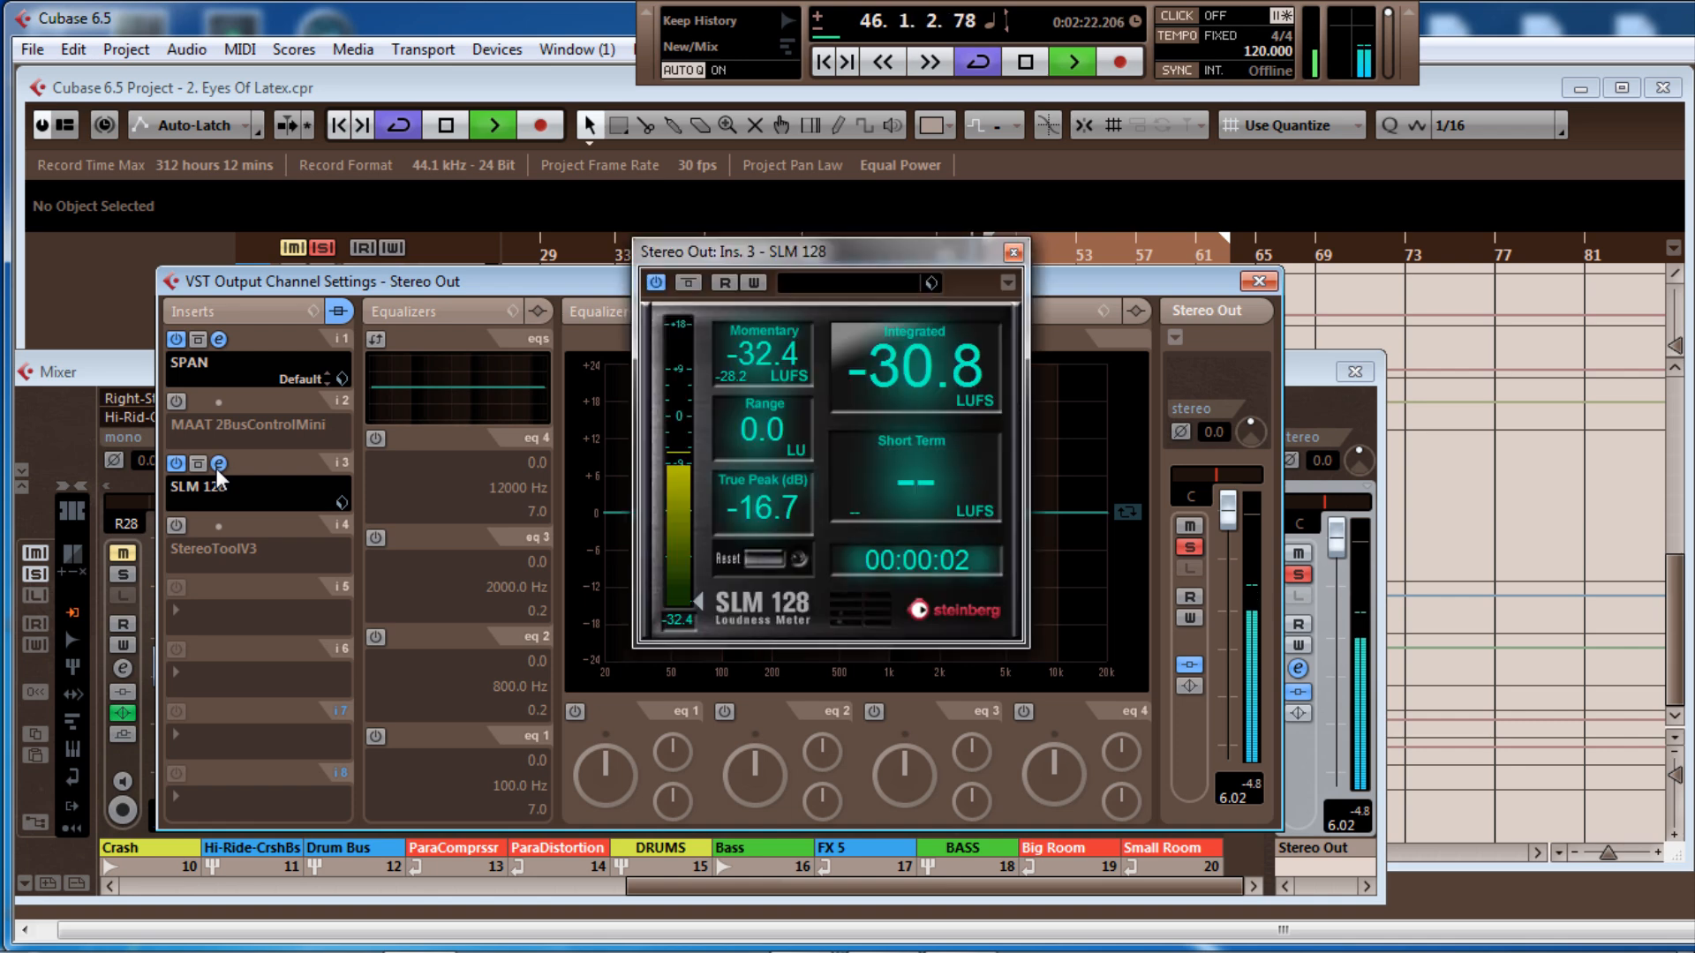
pyautogui.click(1013, 254)
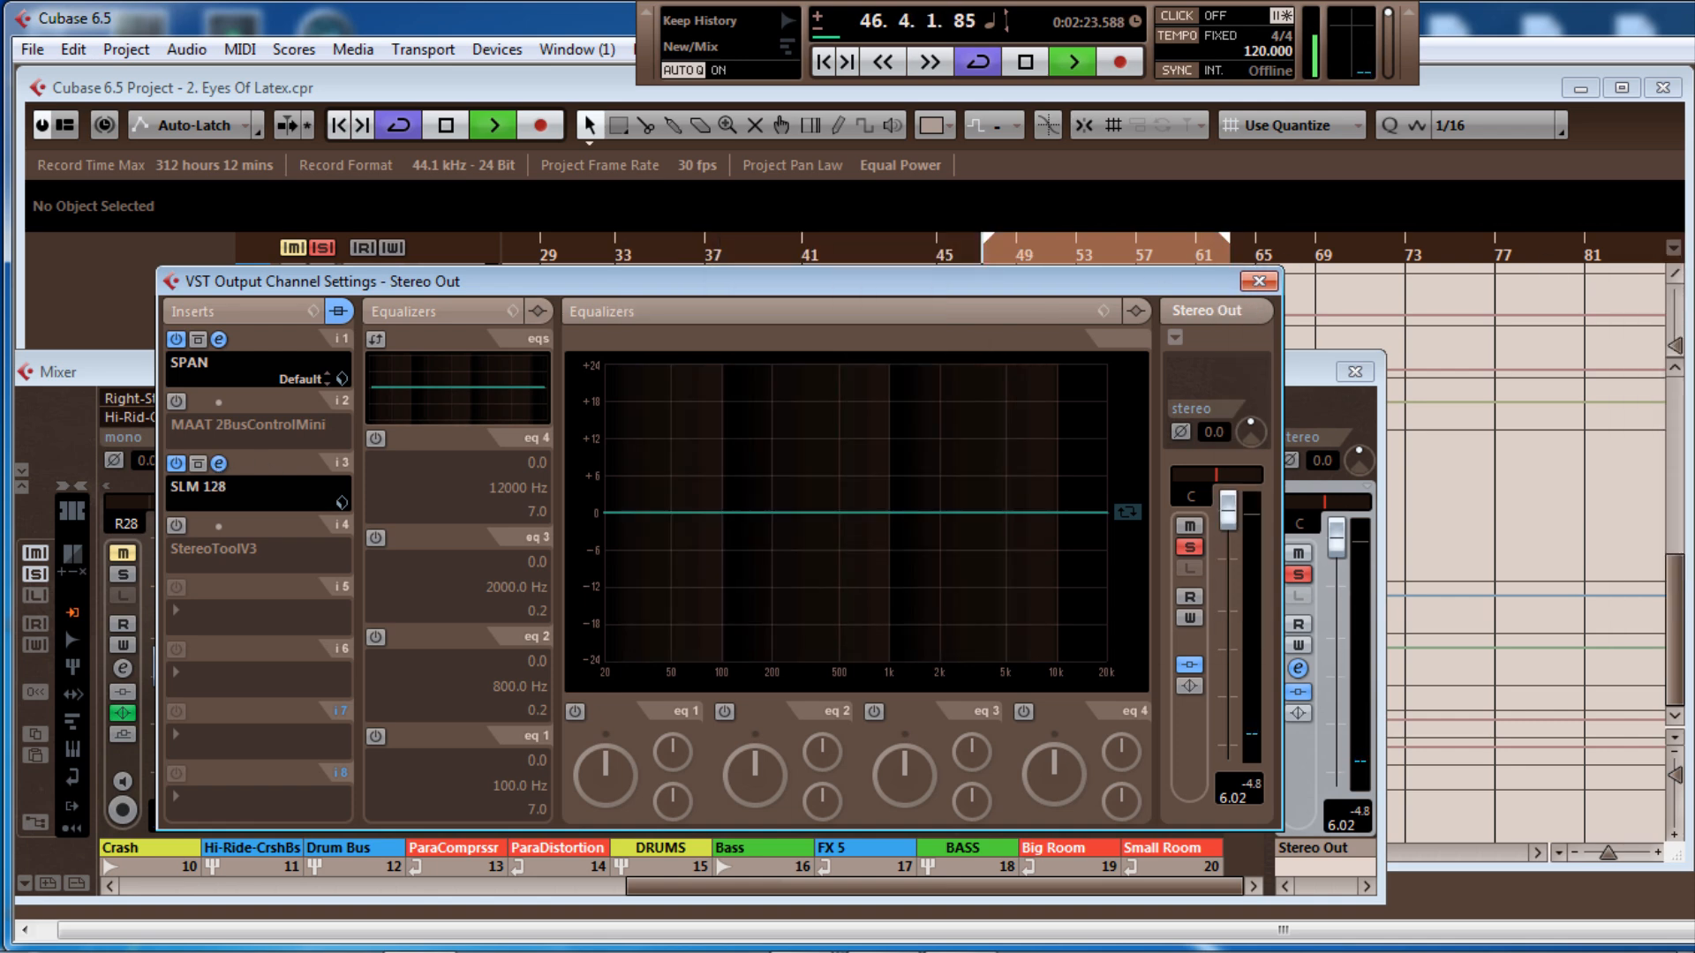
# Try MAAT 2BusControlMini alongside SLM 128 on Stereo Out and switch both inserts off
pyautogui.click(175, 401)
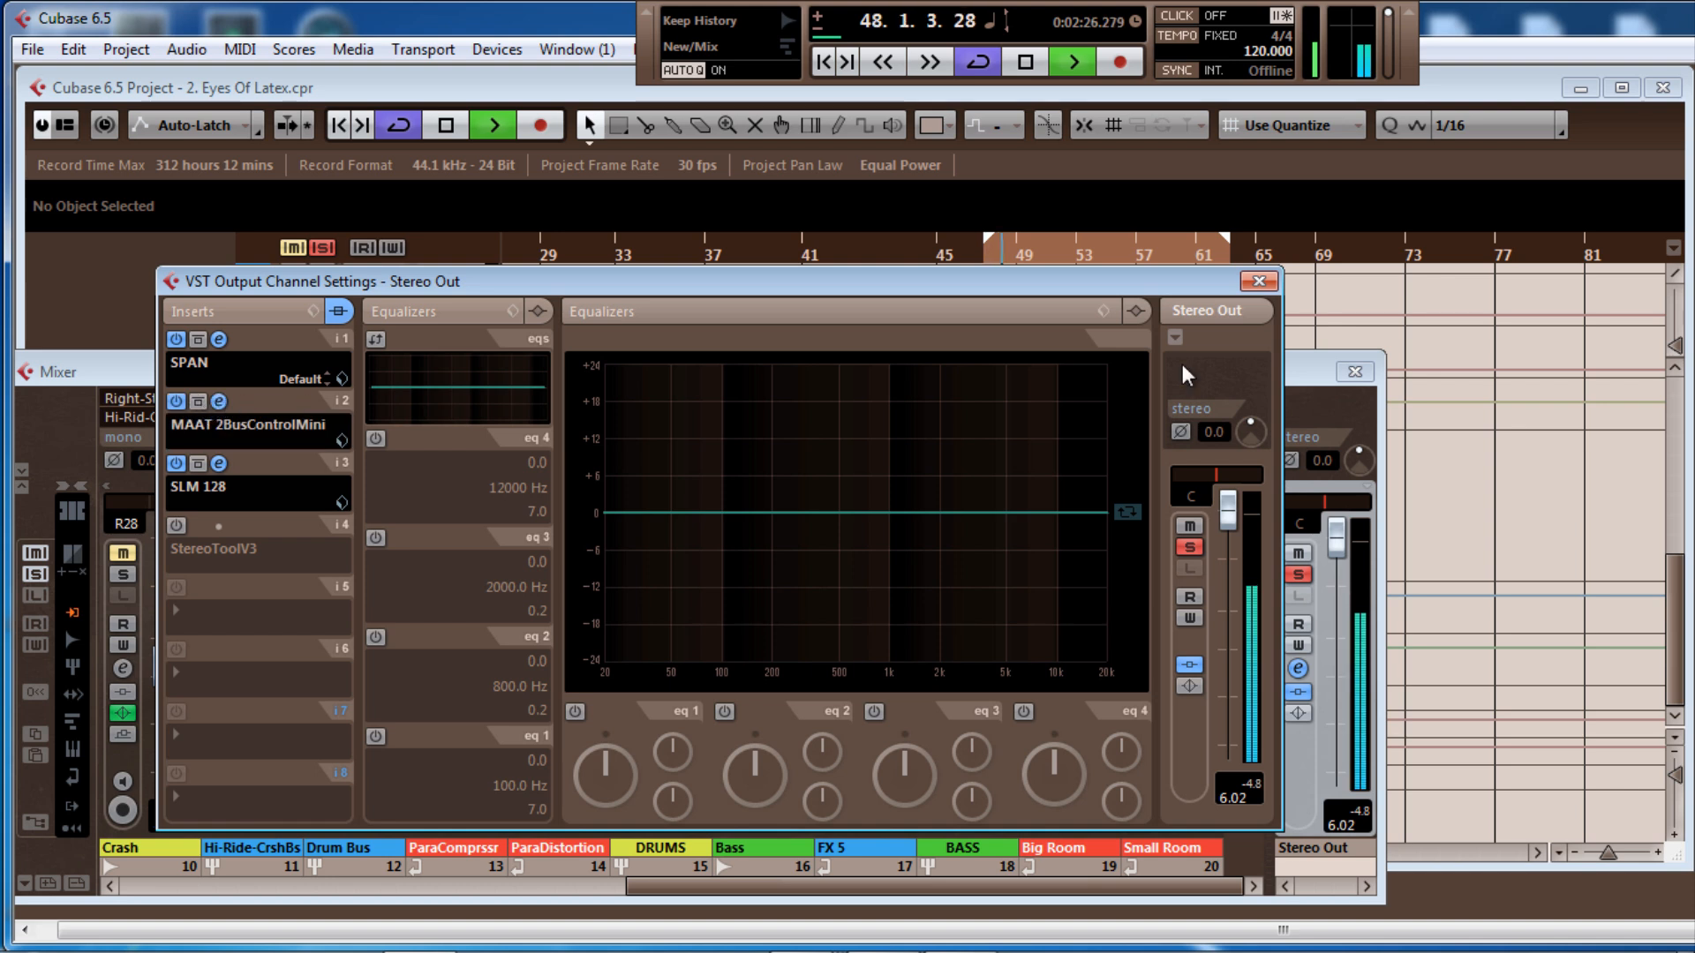
pyautogui.click(177, 464)
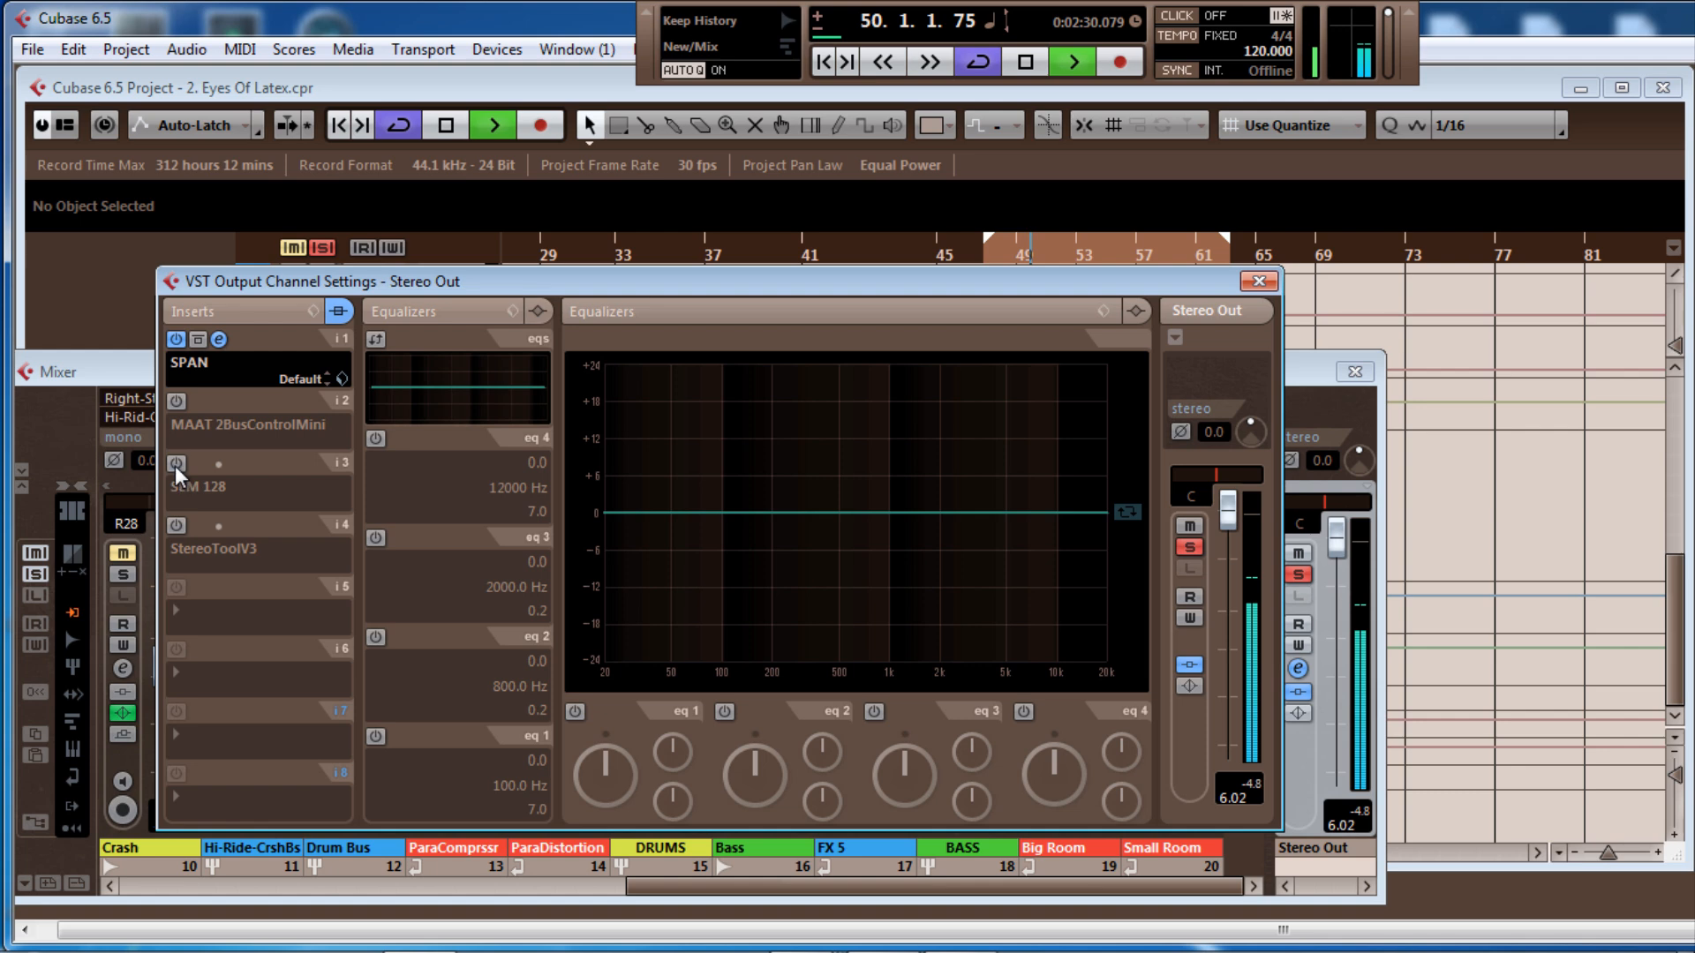
pyautogui.click(176, 463)
pyautogui.click(176, 464)
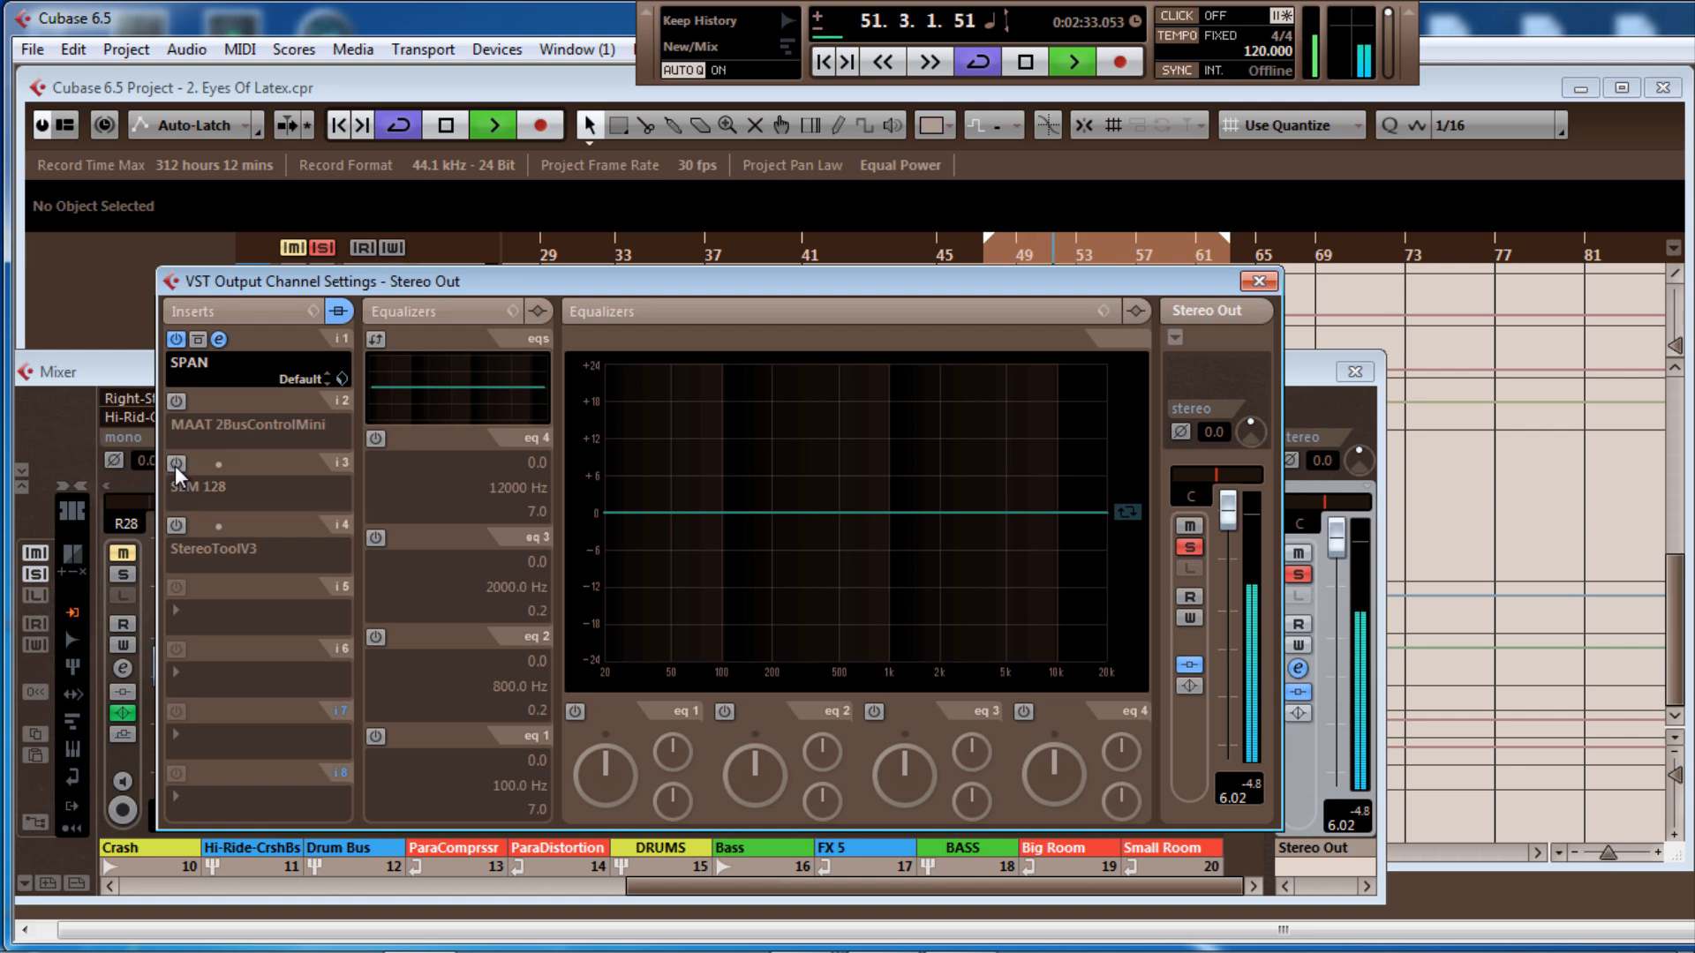
# Close the Stereo Out channel settings and place the active SLM 128 meter over the Mixer's Big Room and Small Room channels
pyautogui.click(1257, 282)
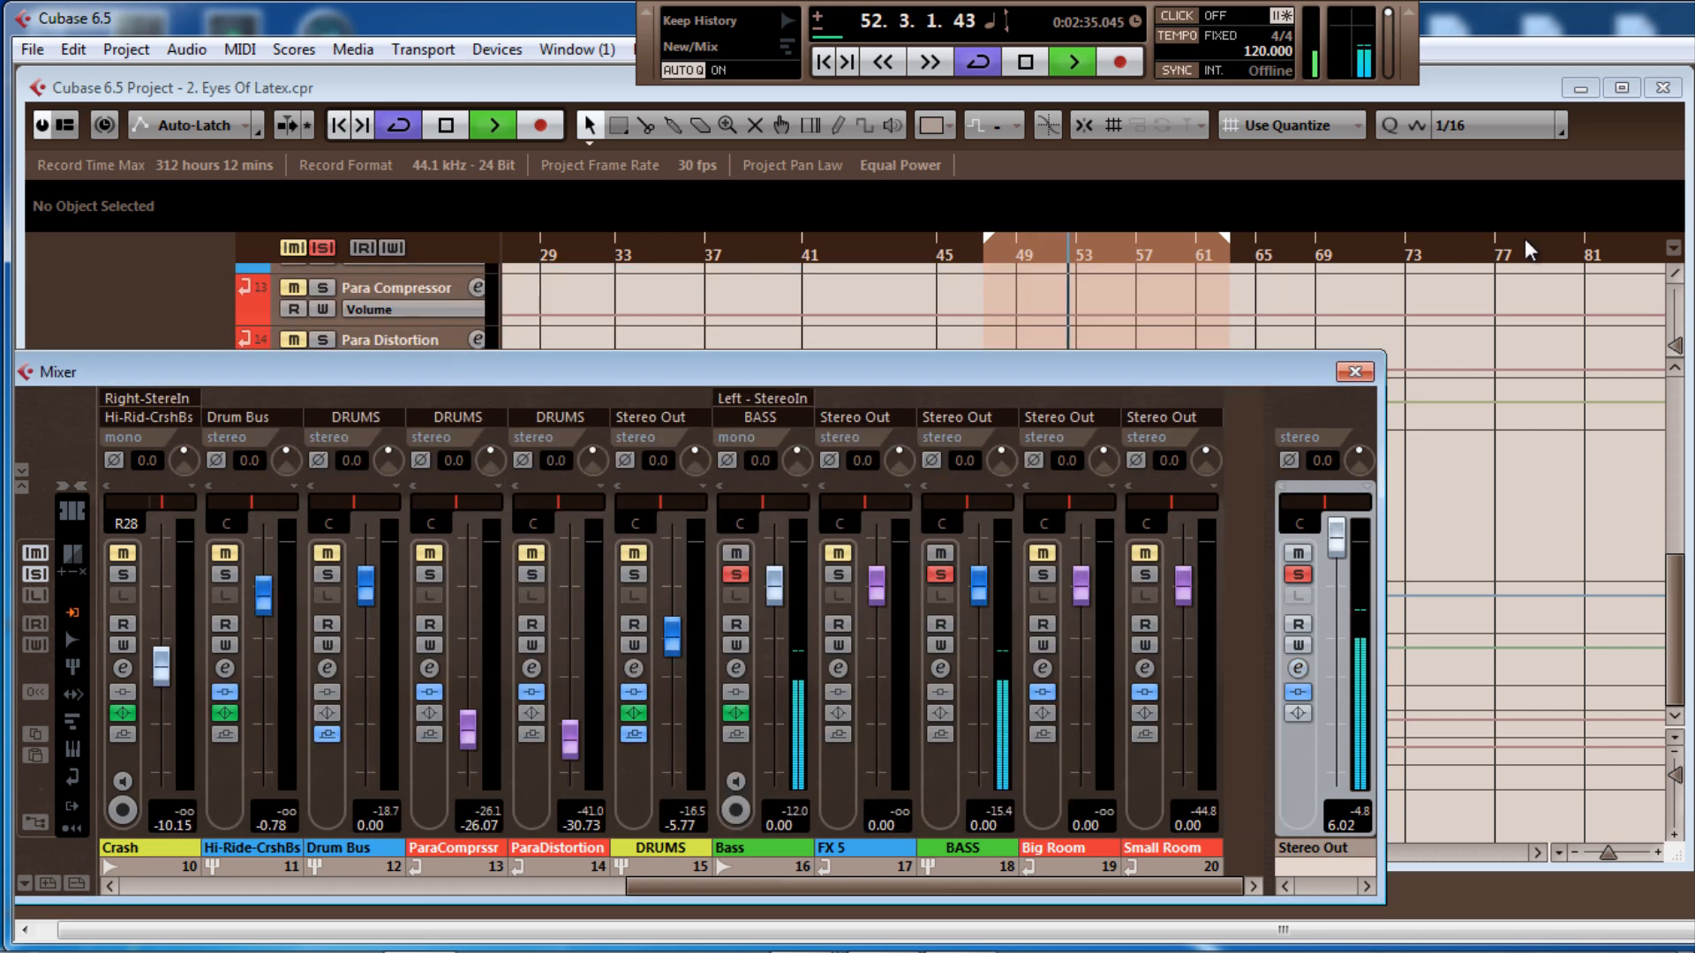
pyautogui.moveTo(1525, 239); pyautogui.dragTo(1119, 262)
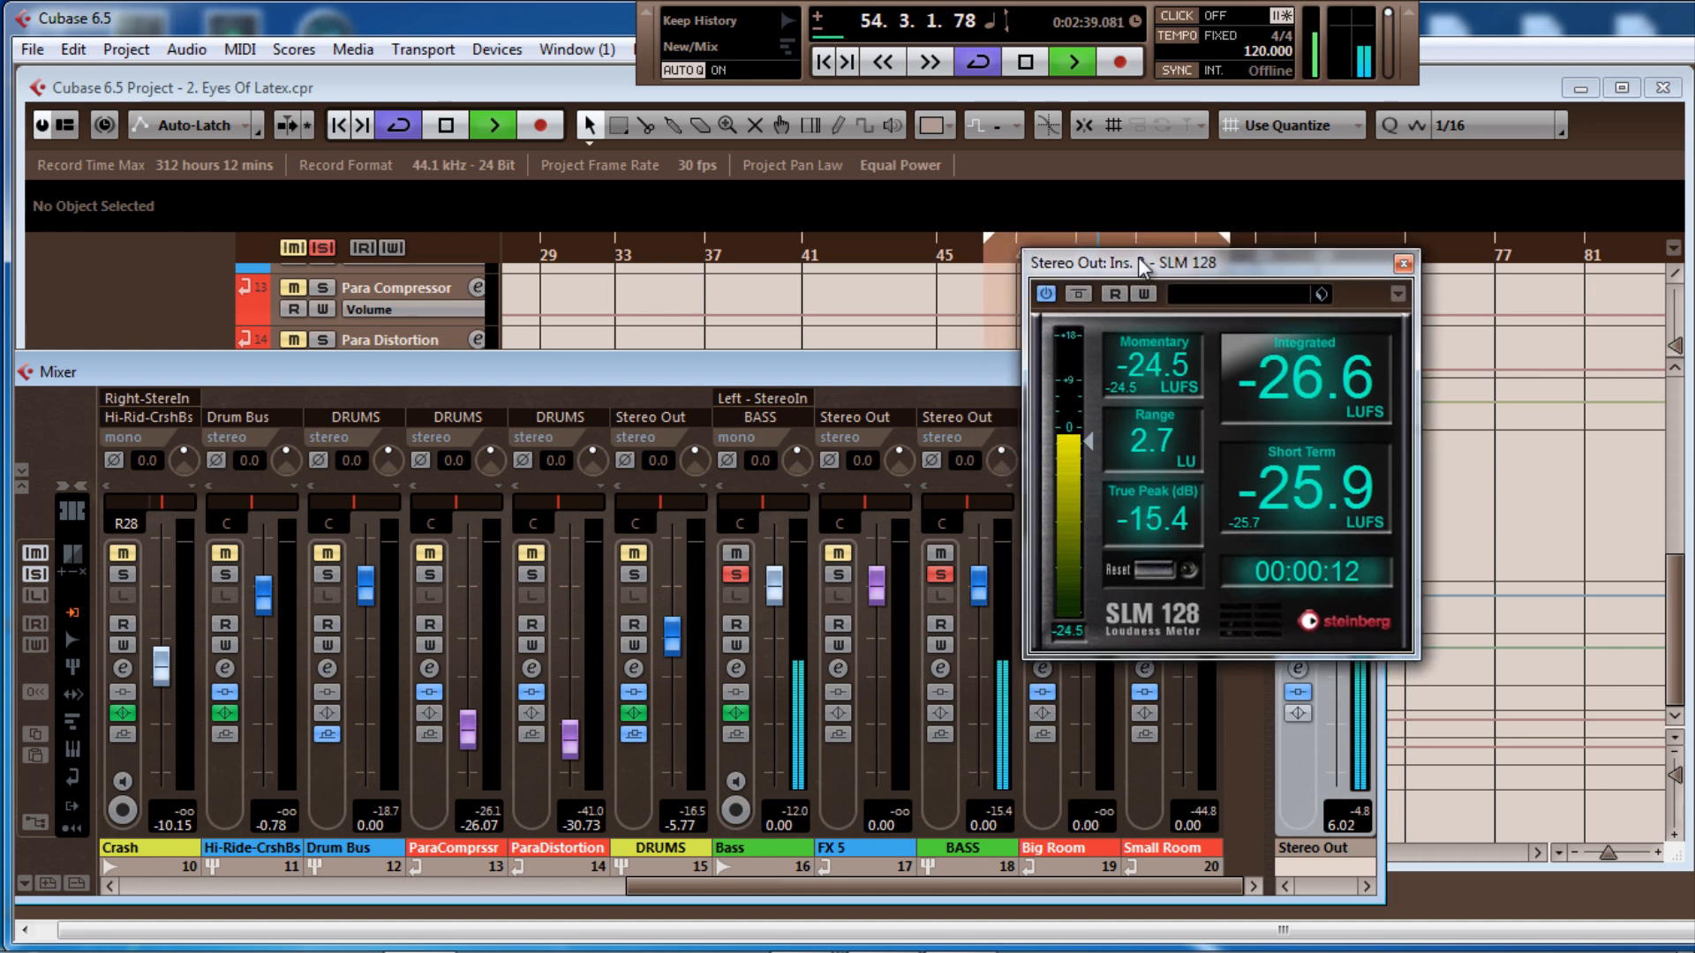
# Hide the Mixer and check the bass loudness on the SLM 128 meter from about bars 37 and 49
pyautogui.moveTo(1139, 263); pyautogui.dragTo(1240, 255)
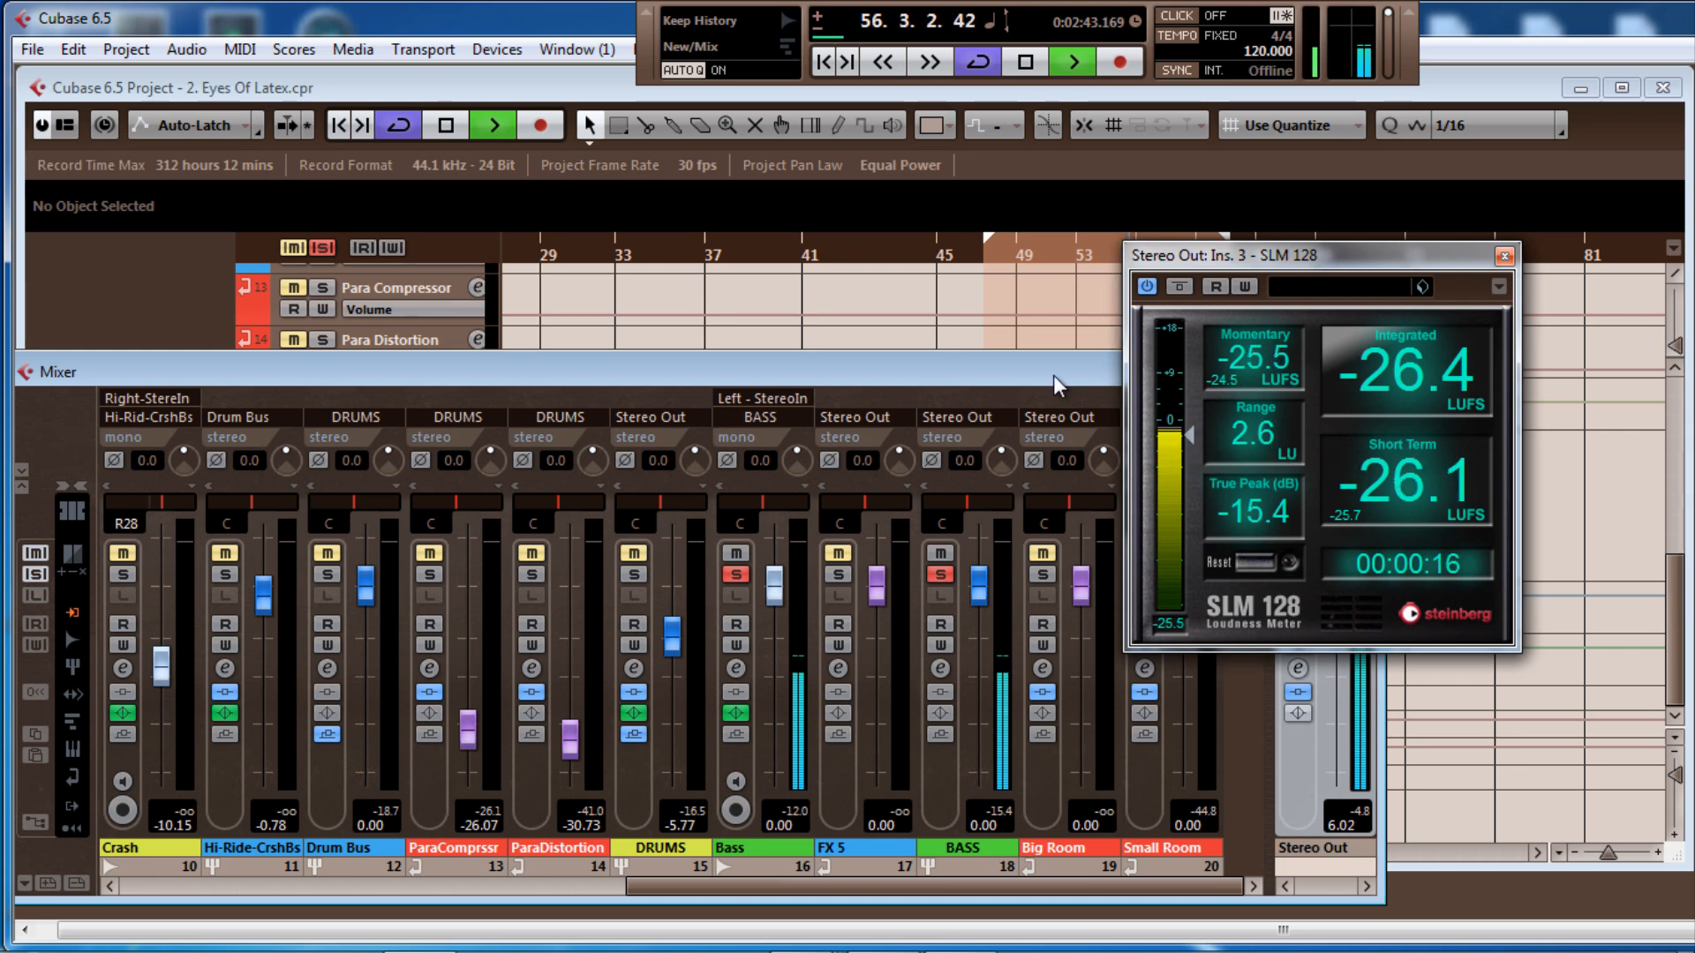
pyautogui.press('F3')
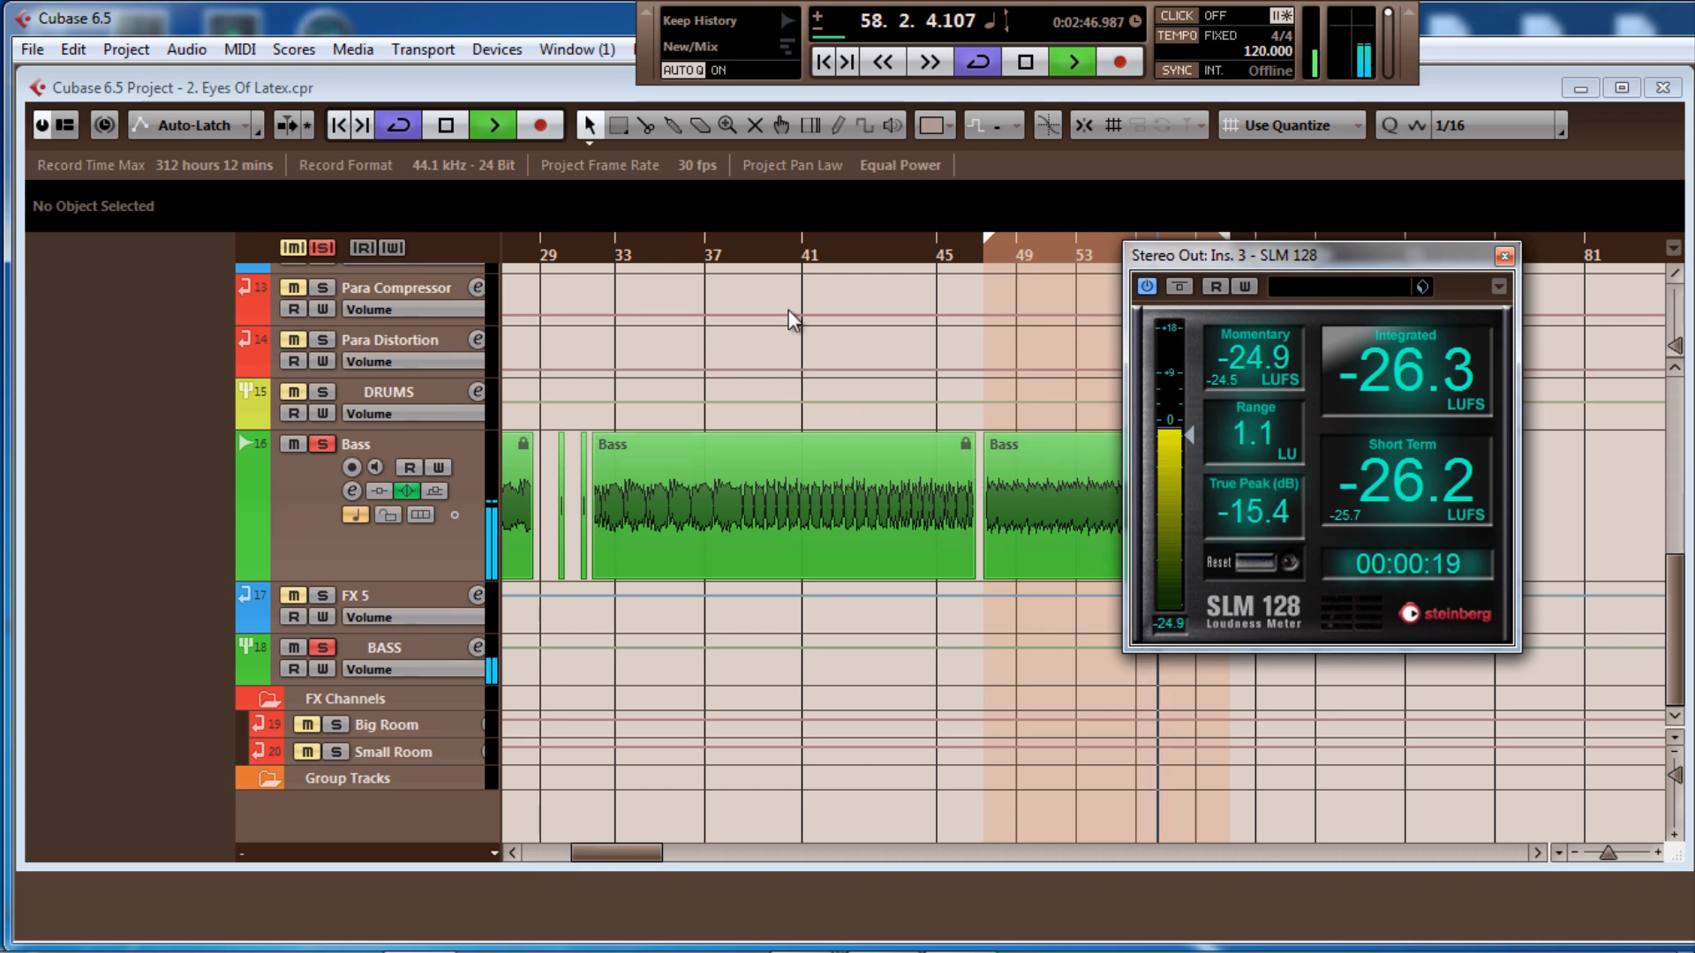
pyautogui.click(718, 253)
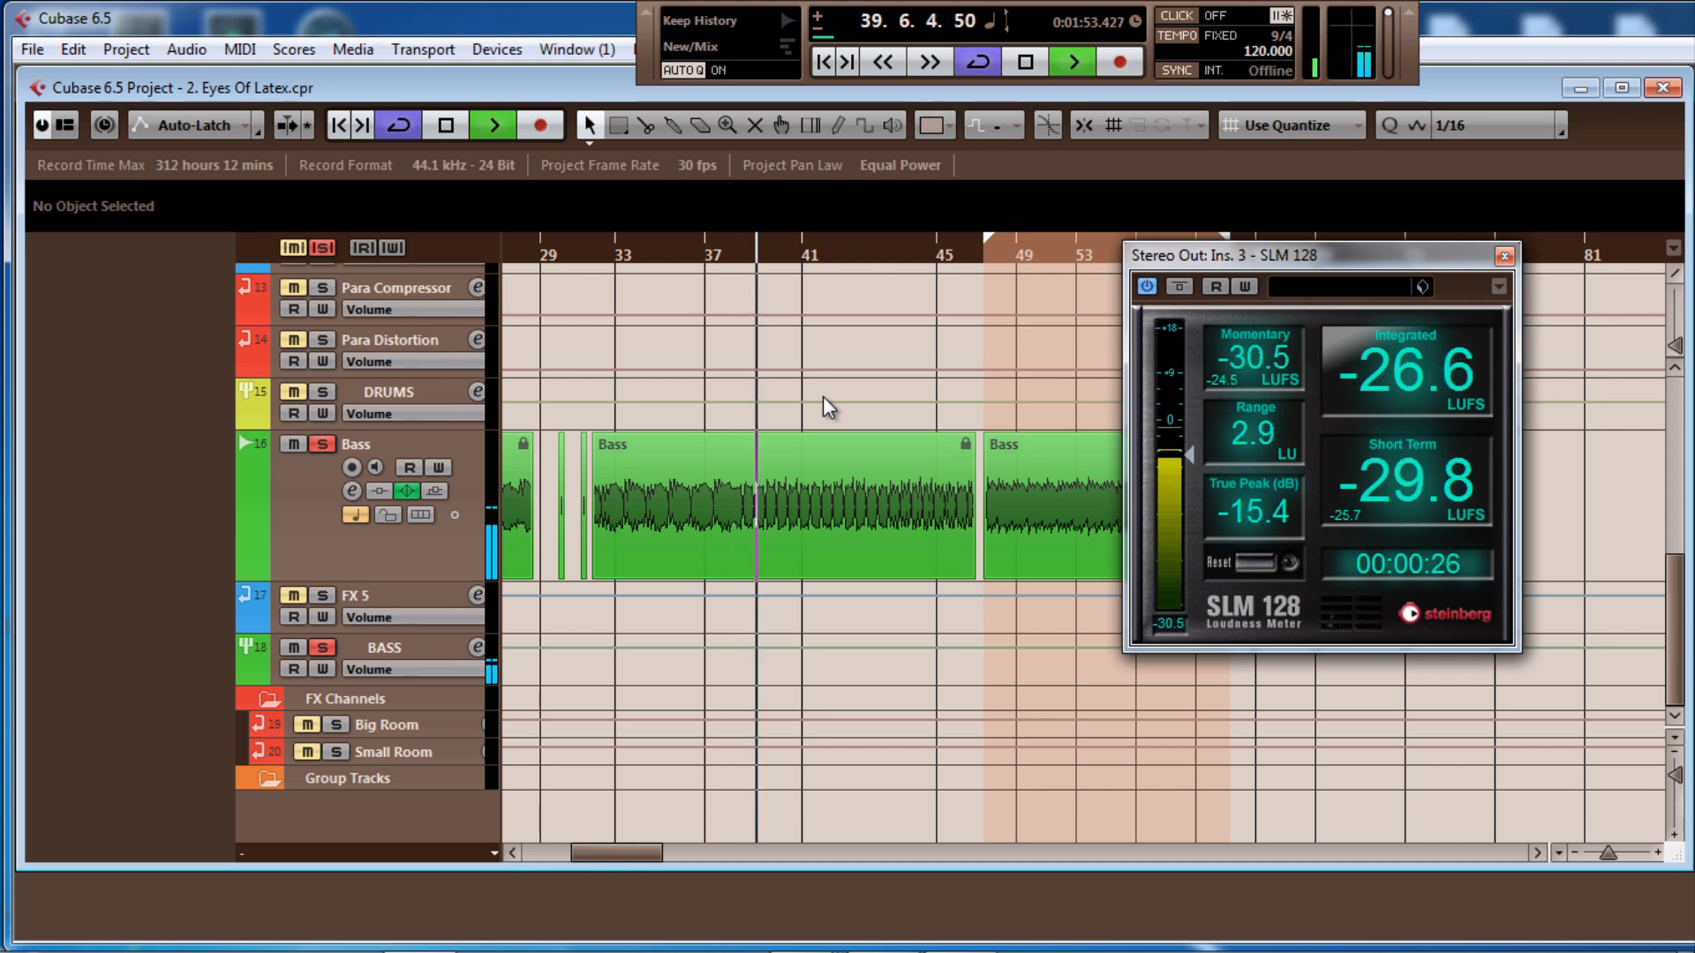
pyautogui.click(1025, 252)
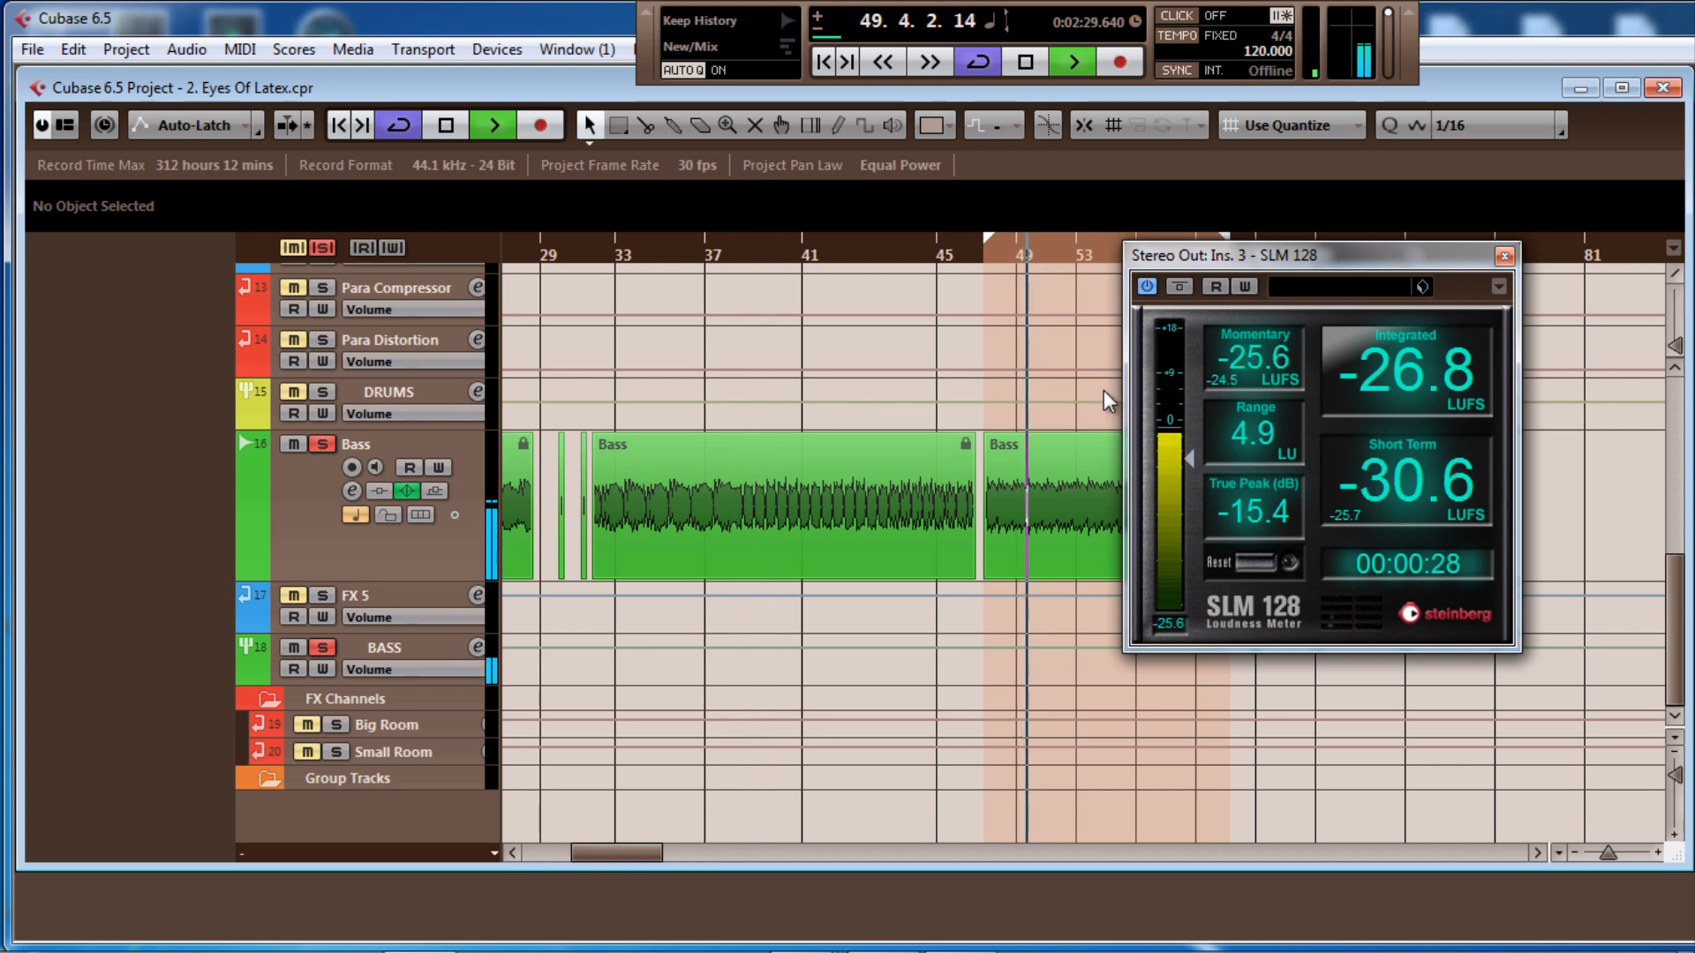
# Close the SLM 128 meter window and stop playback
pyautogui.moveTo(1241, 251); pyautogui.dragTo(1208, 282)
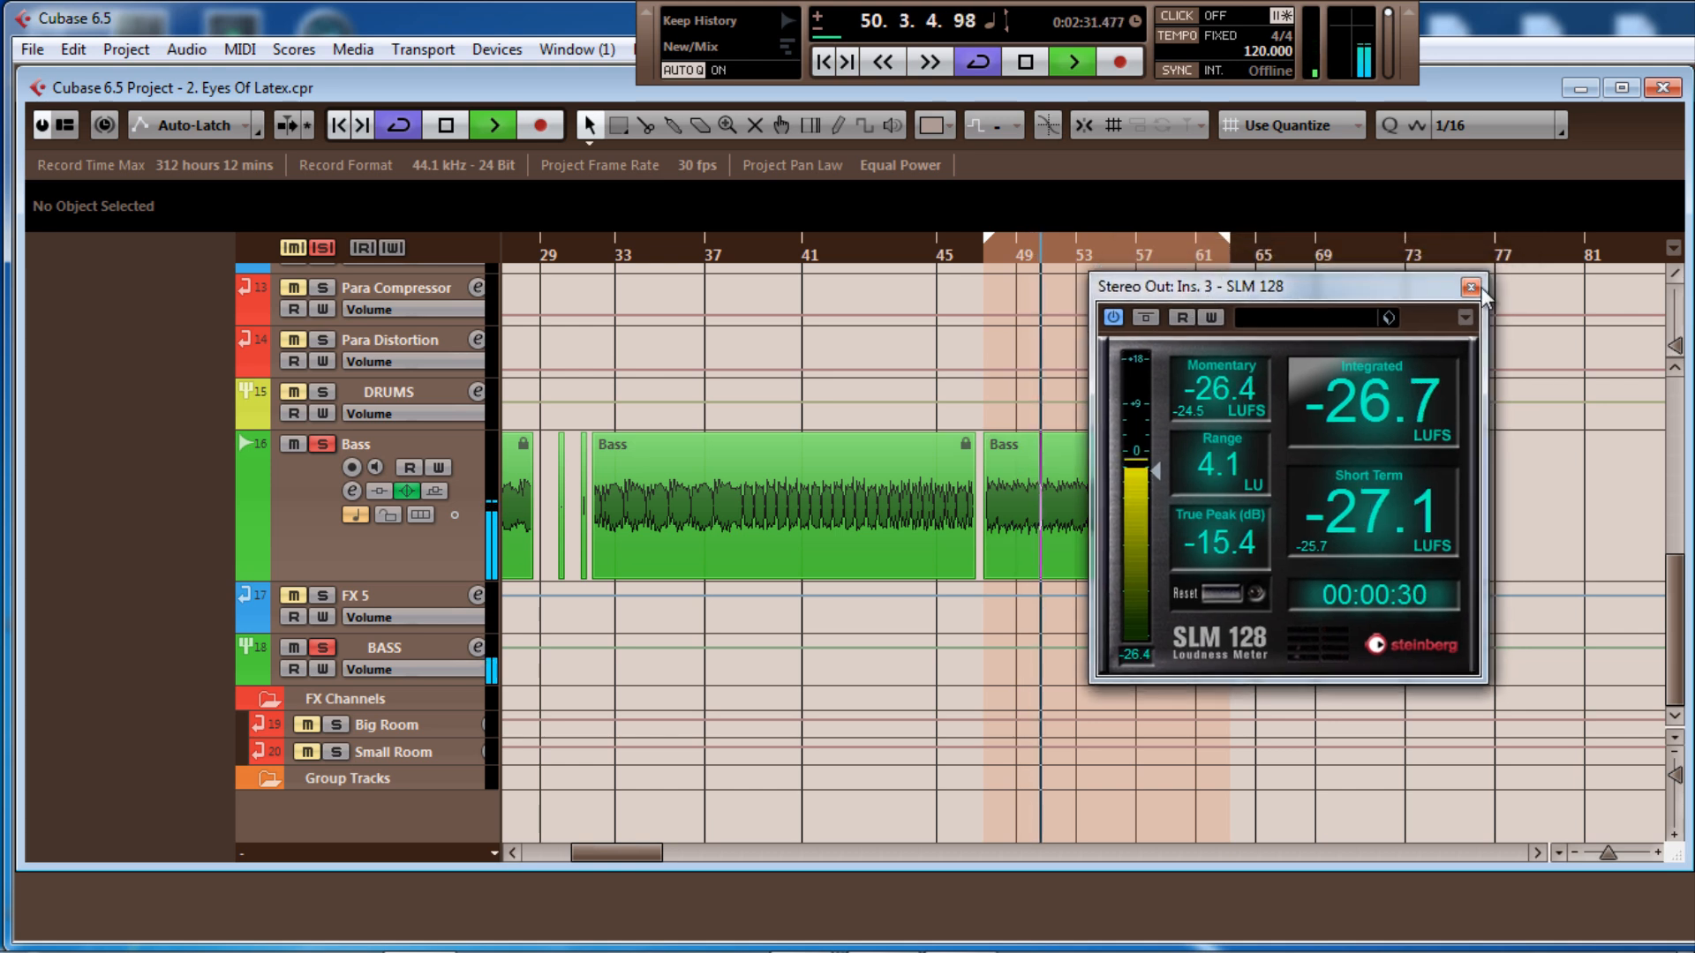
pyautogui.click(1470, 288)
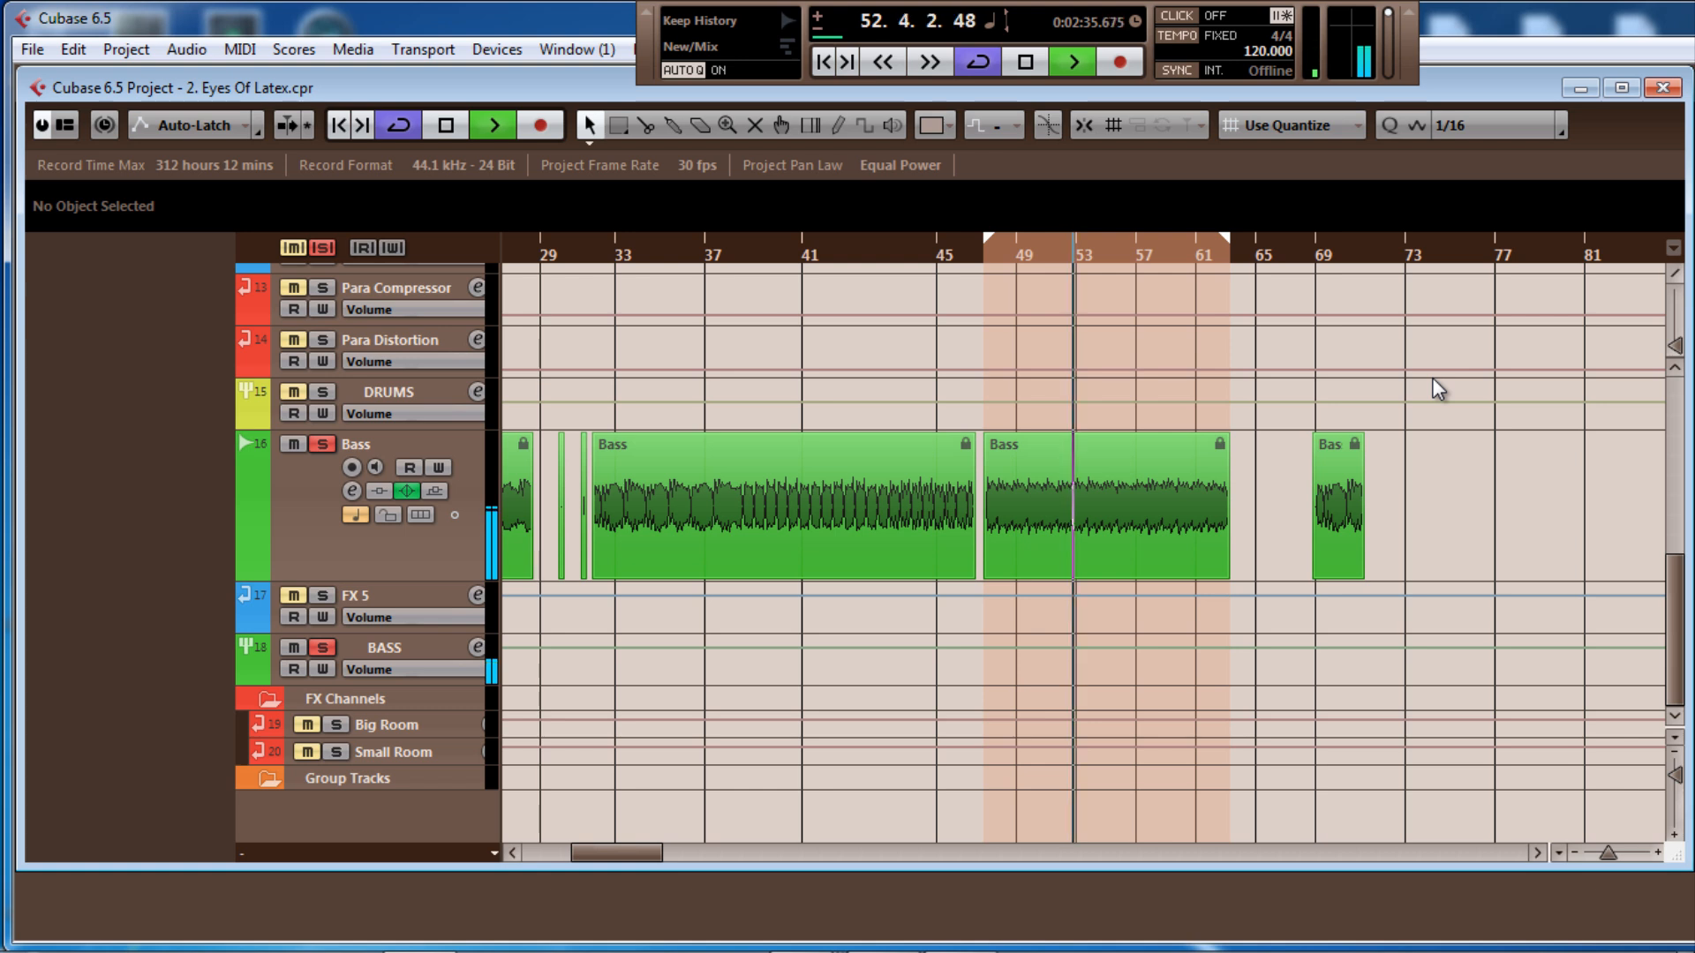
pyautogui.press('space')
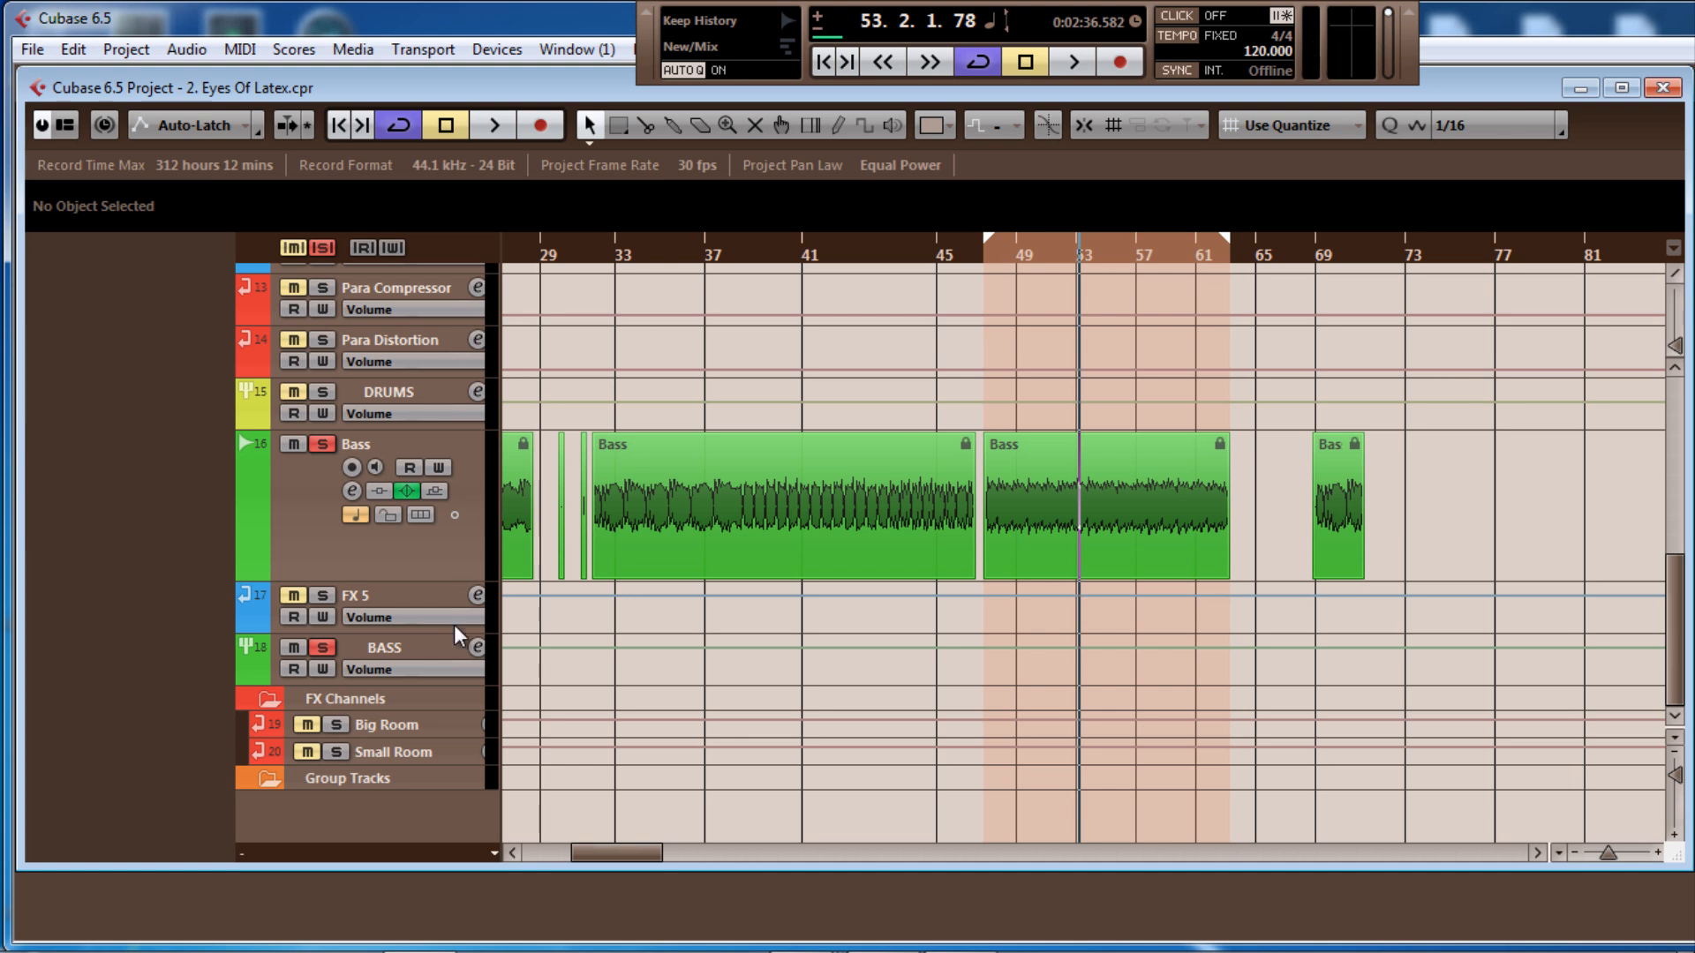
# Select the Bass track and save the project as 2. Eyes Of Latex, replacing the existing file
pyautogui.click(401, 552)
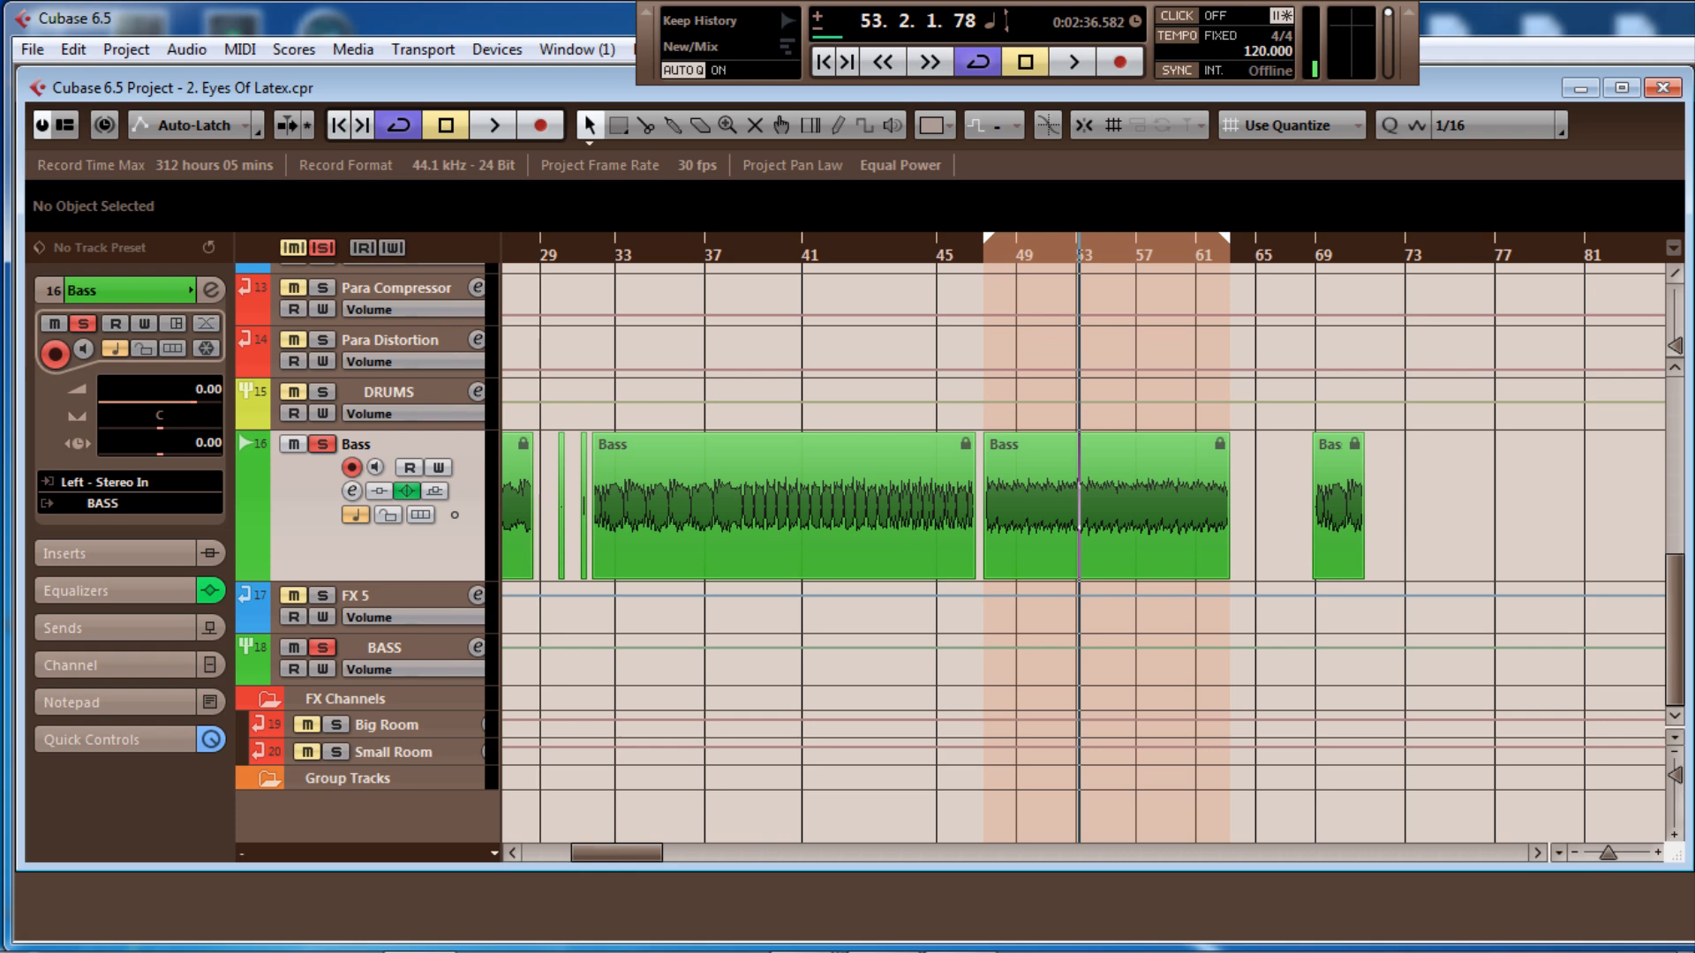
pyautogui.hotkey('ctrl', 'shift', 's')
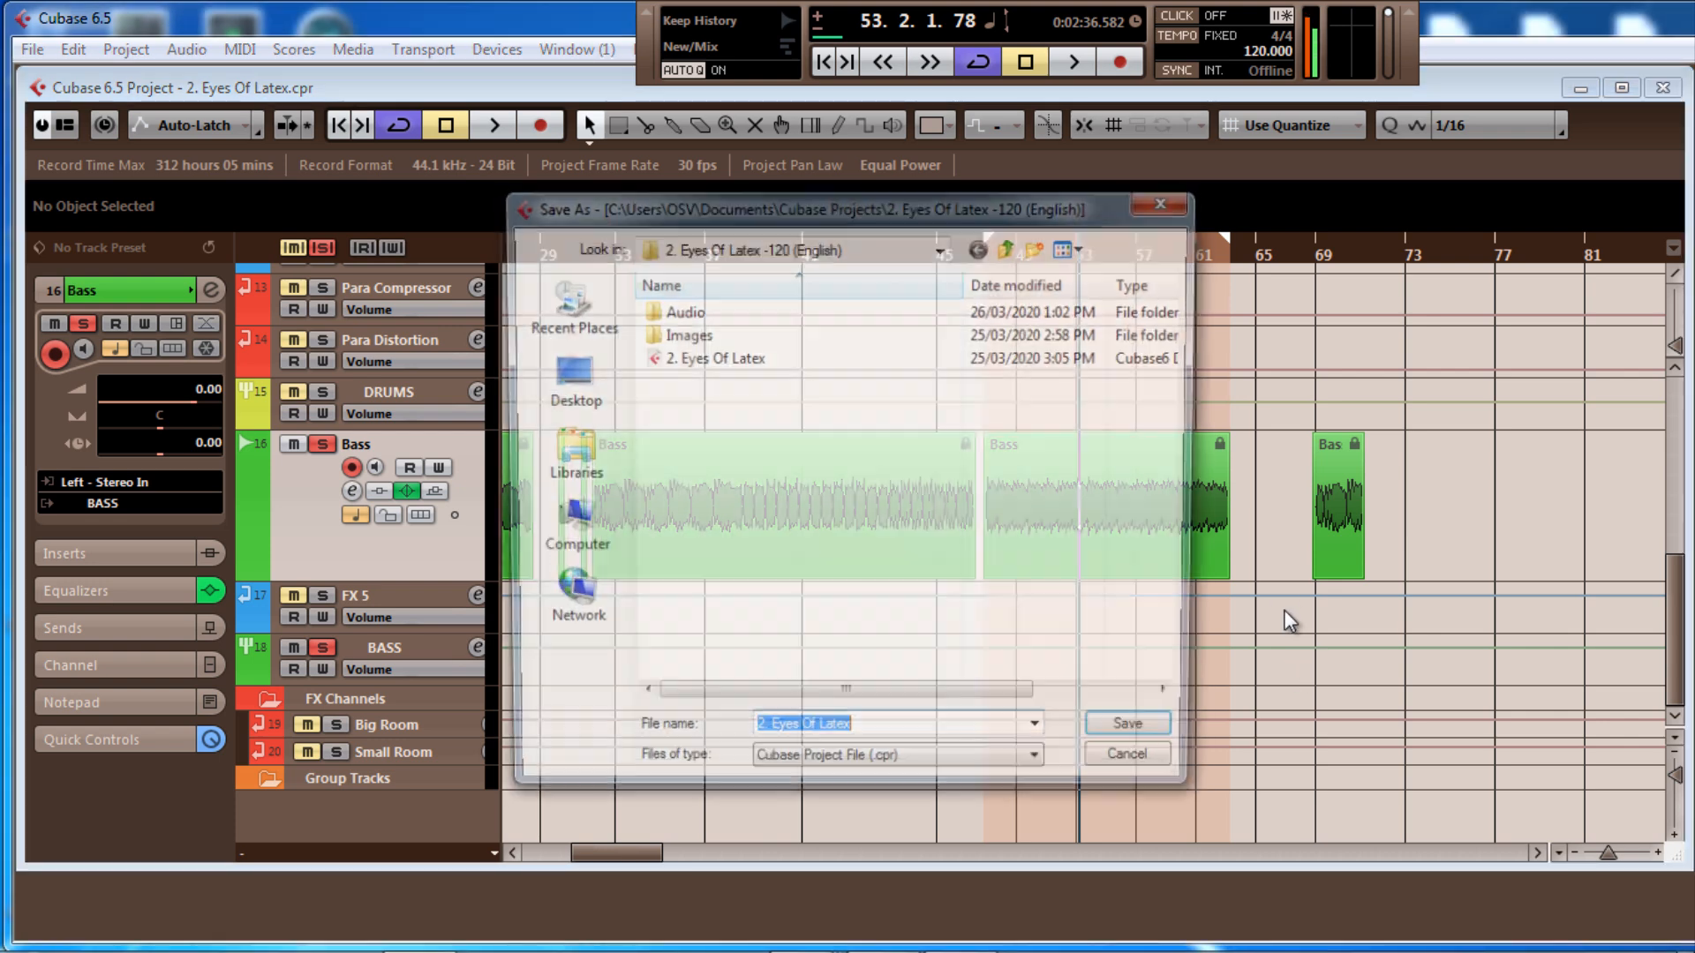
pyautogui.click(1127, 723)
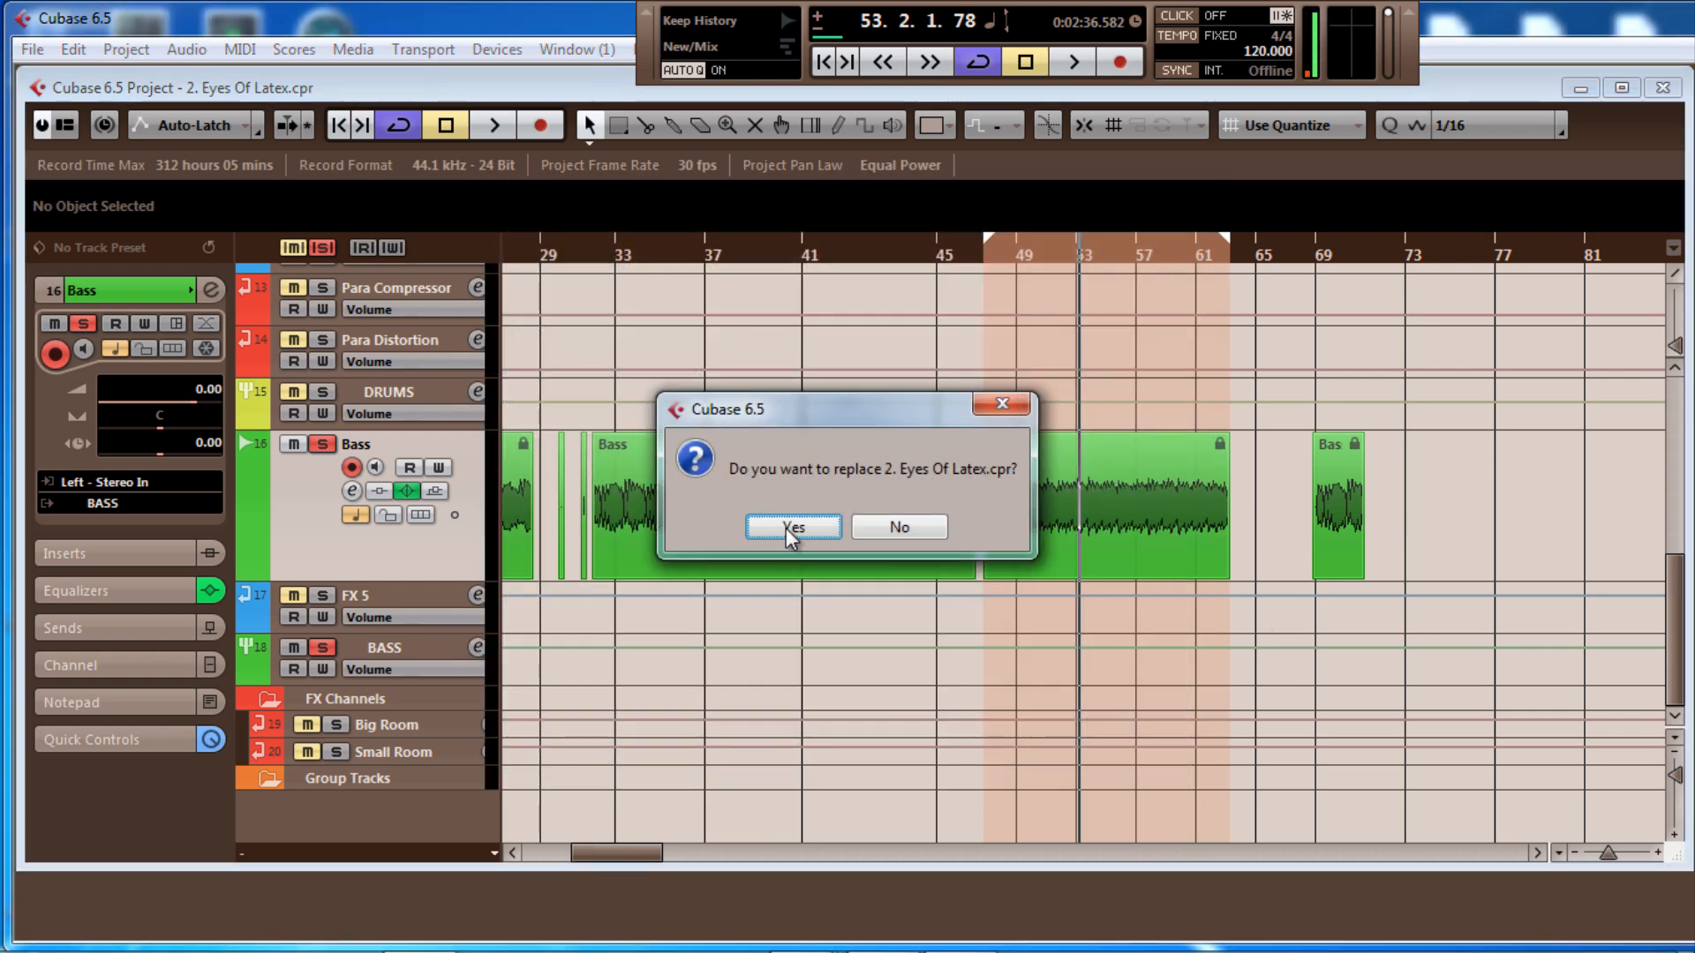
pyautogui.click(788, 530)
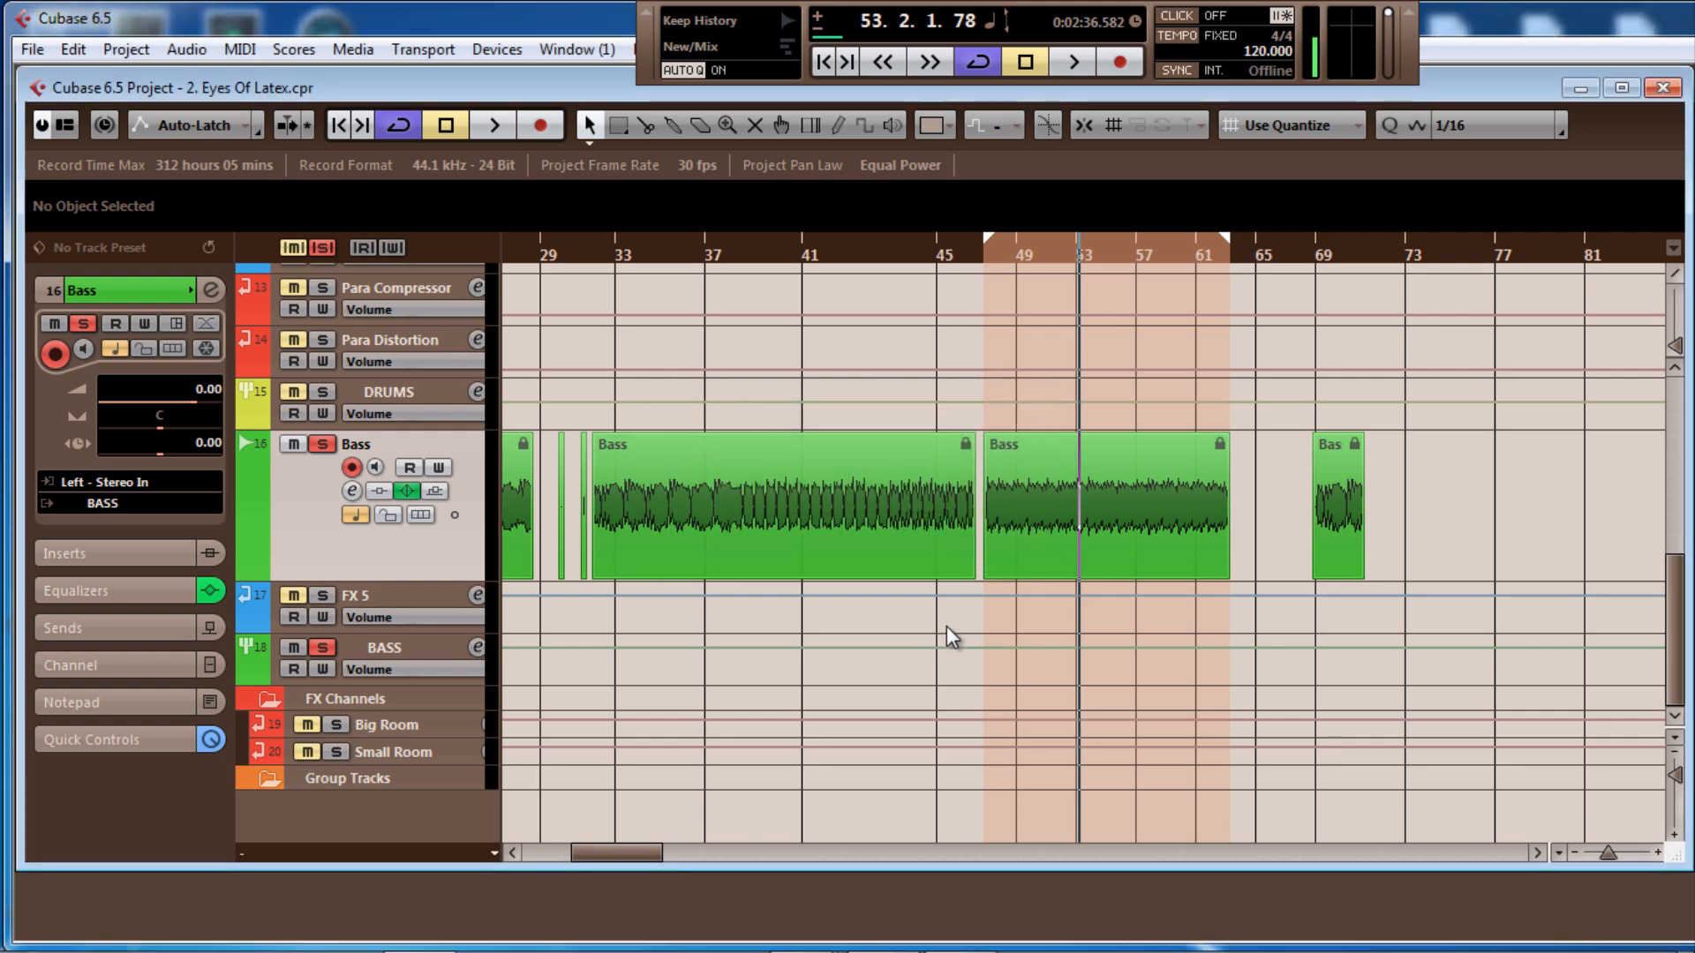
pyautogui.hotkey('ctrl', 'shift', 's')
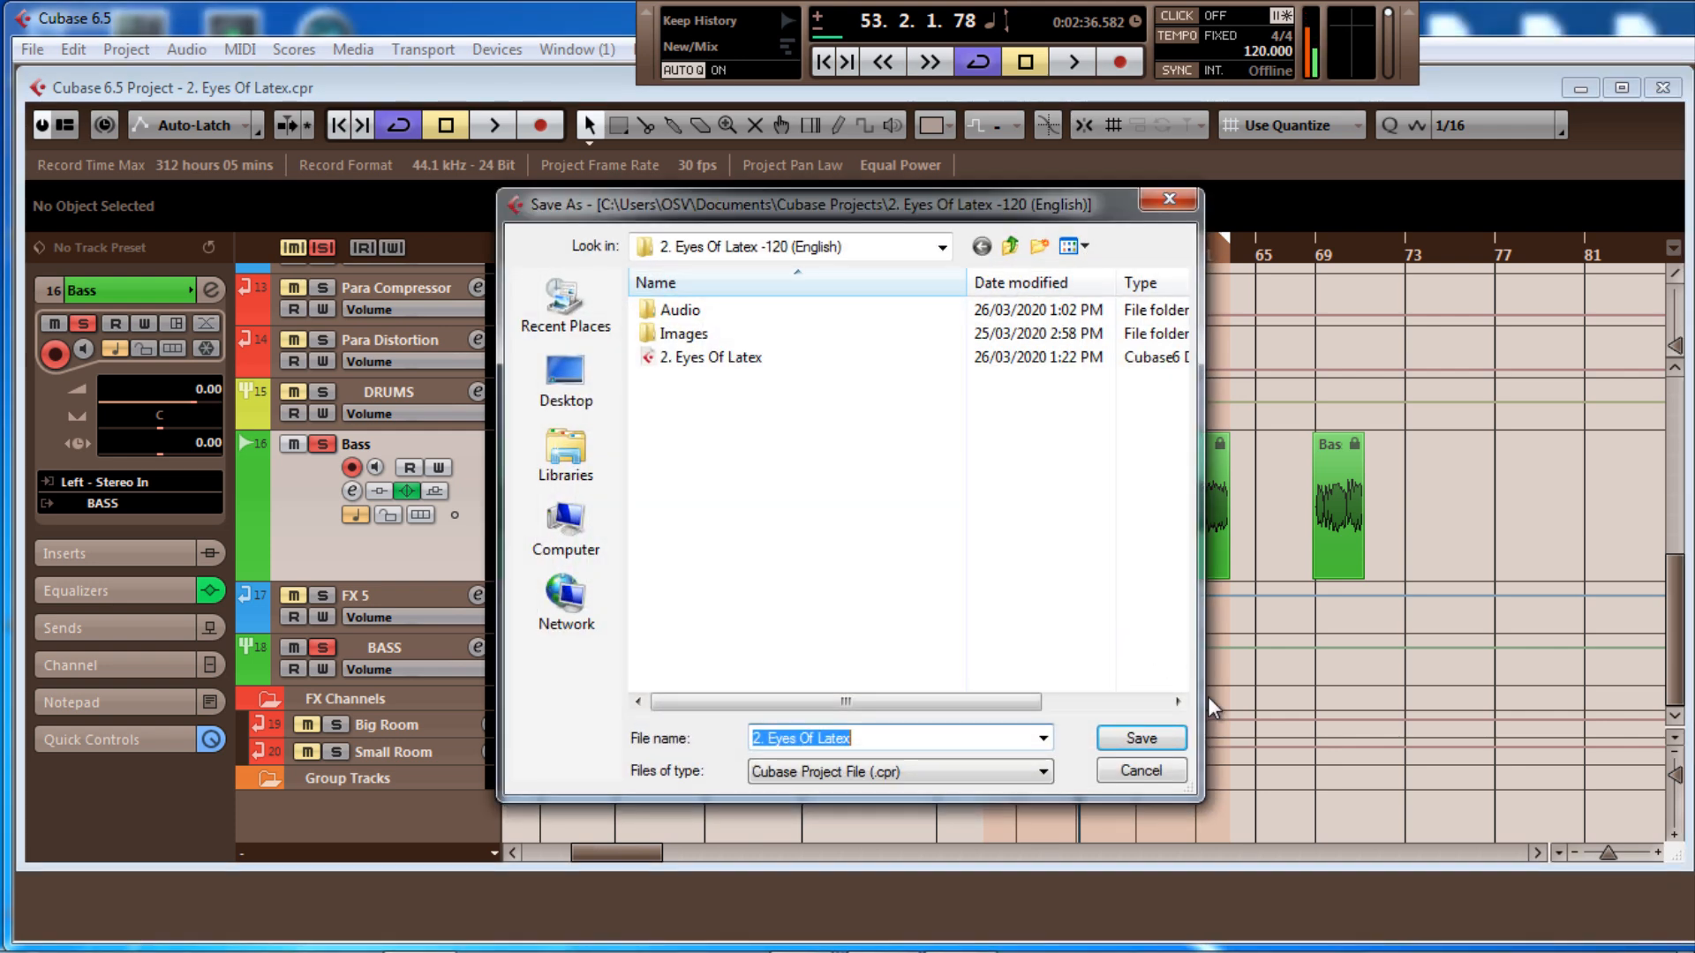
pyautogui.click(1167, 739)
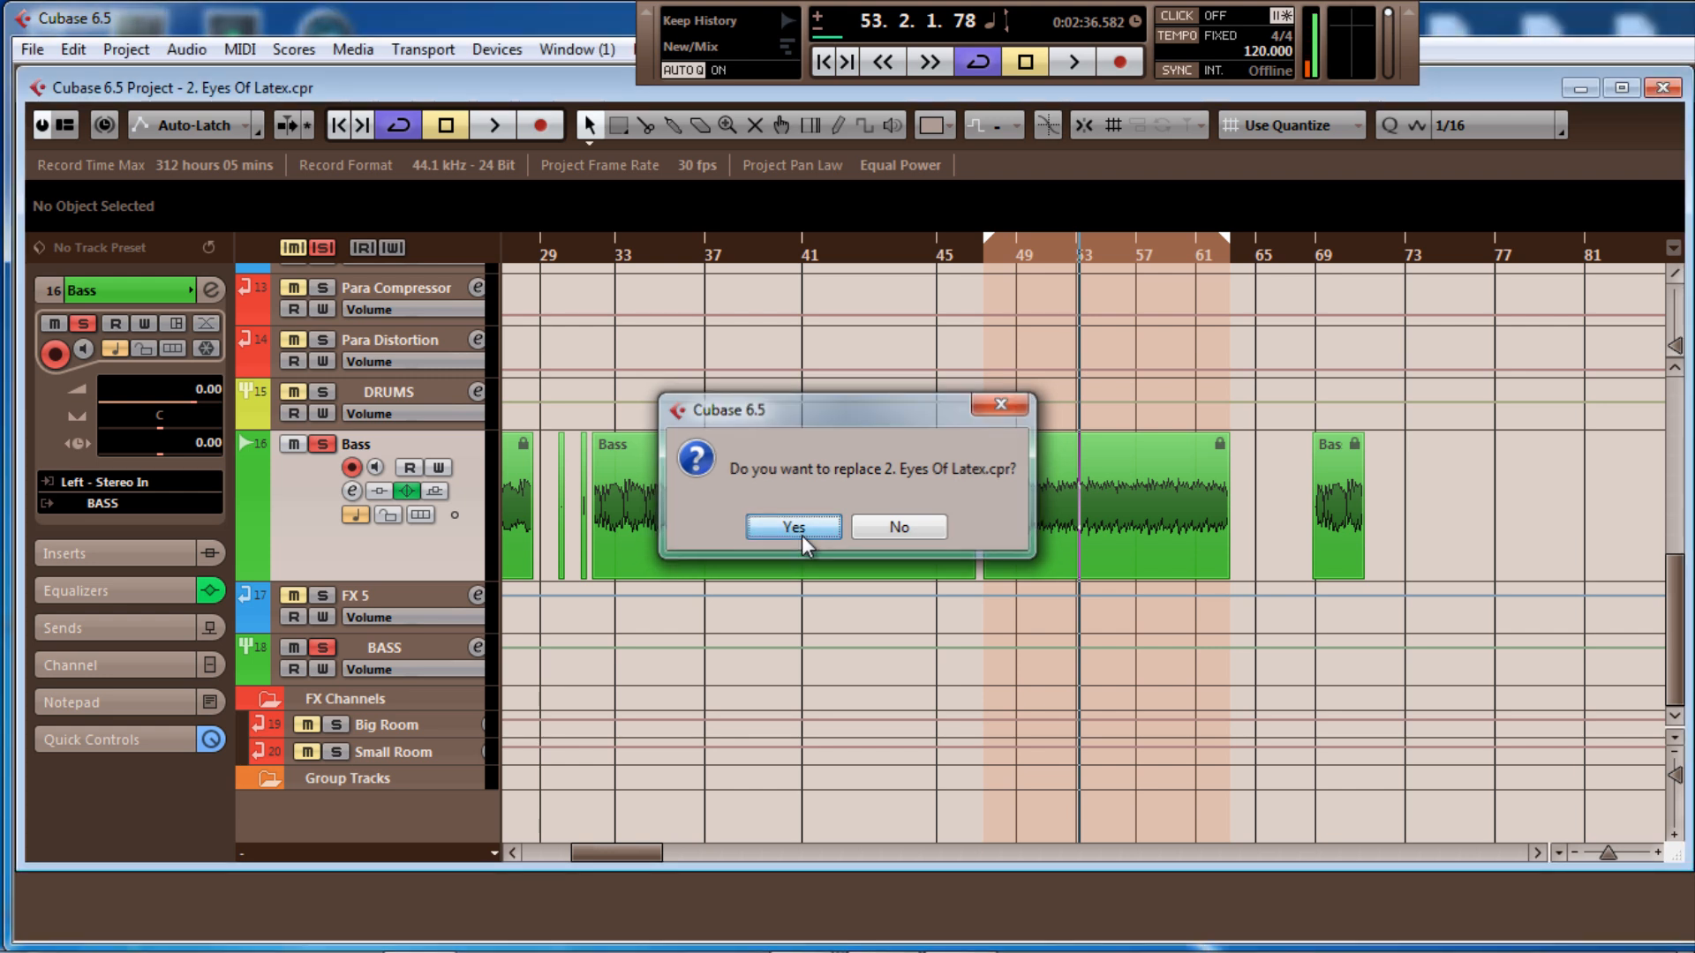
pyautogui.click(799, 533)
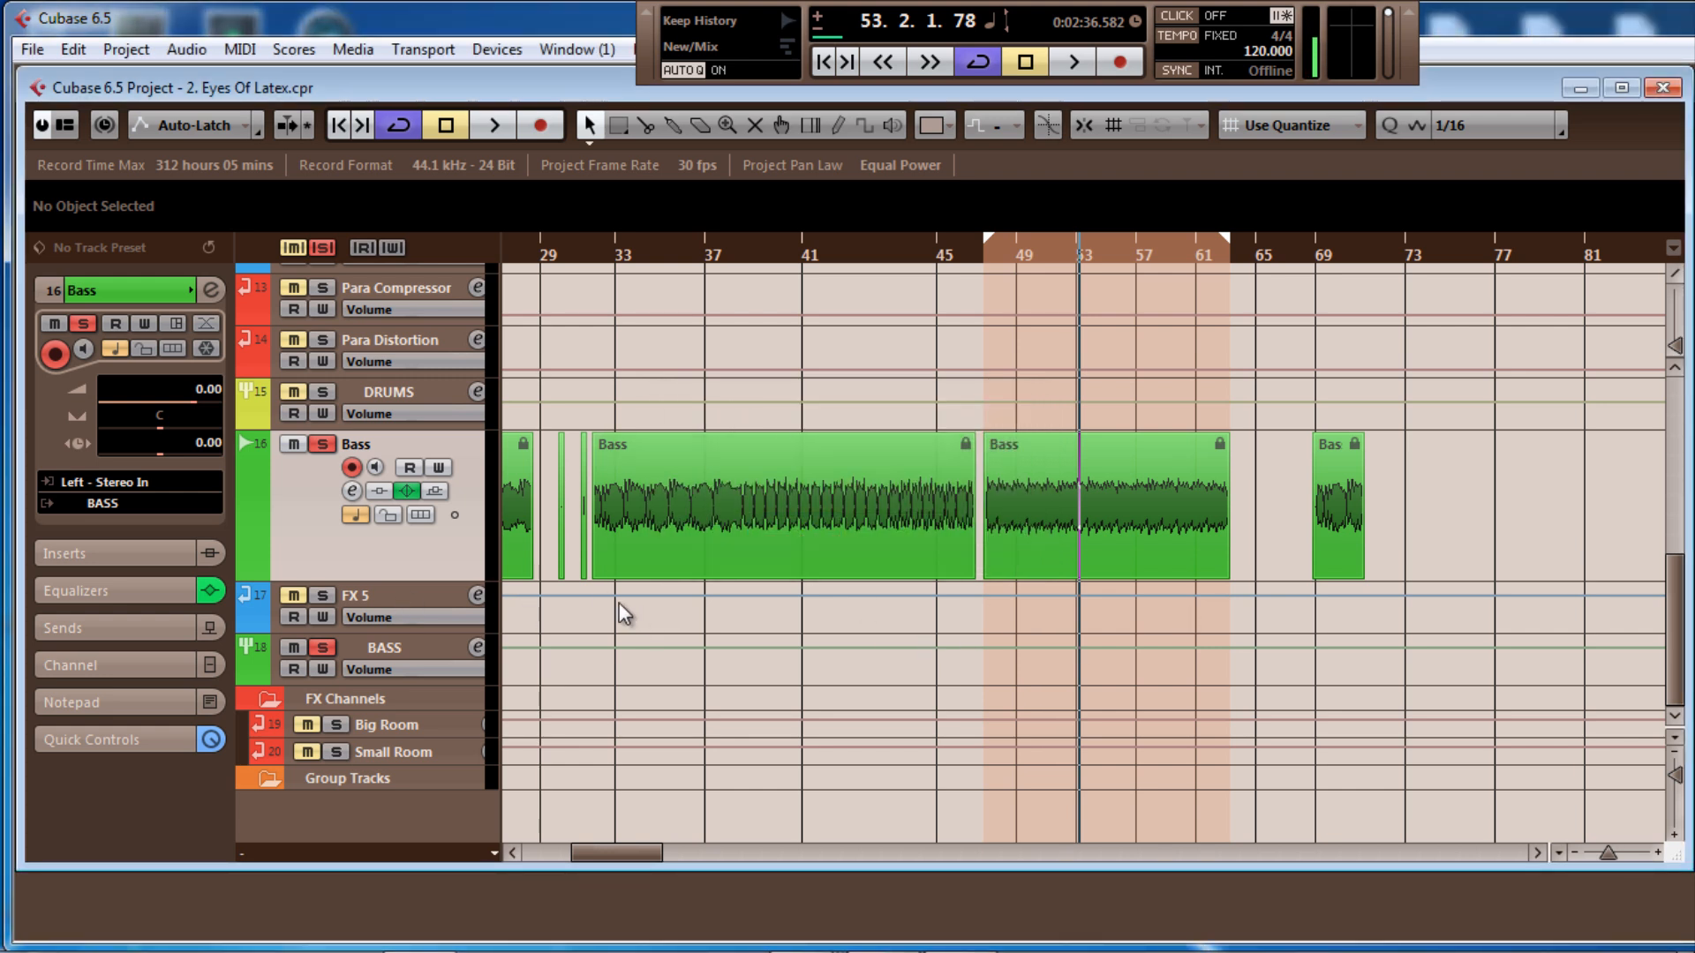
# Load the Positive Grid BIAS AMP_x64 amplifier into the first insert slot of the FX 5 channel
pyautogui.click(399, 592)
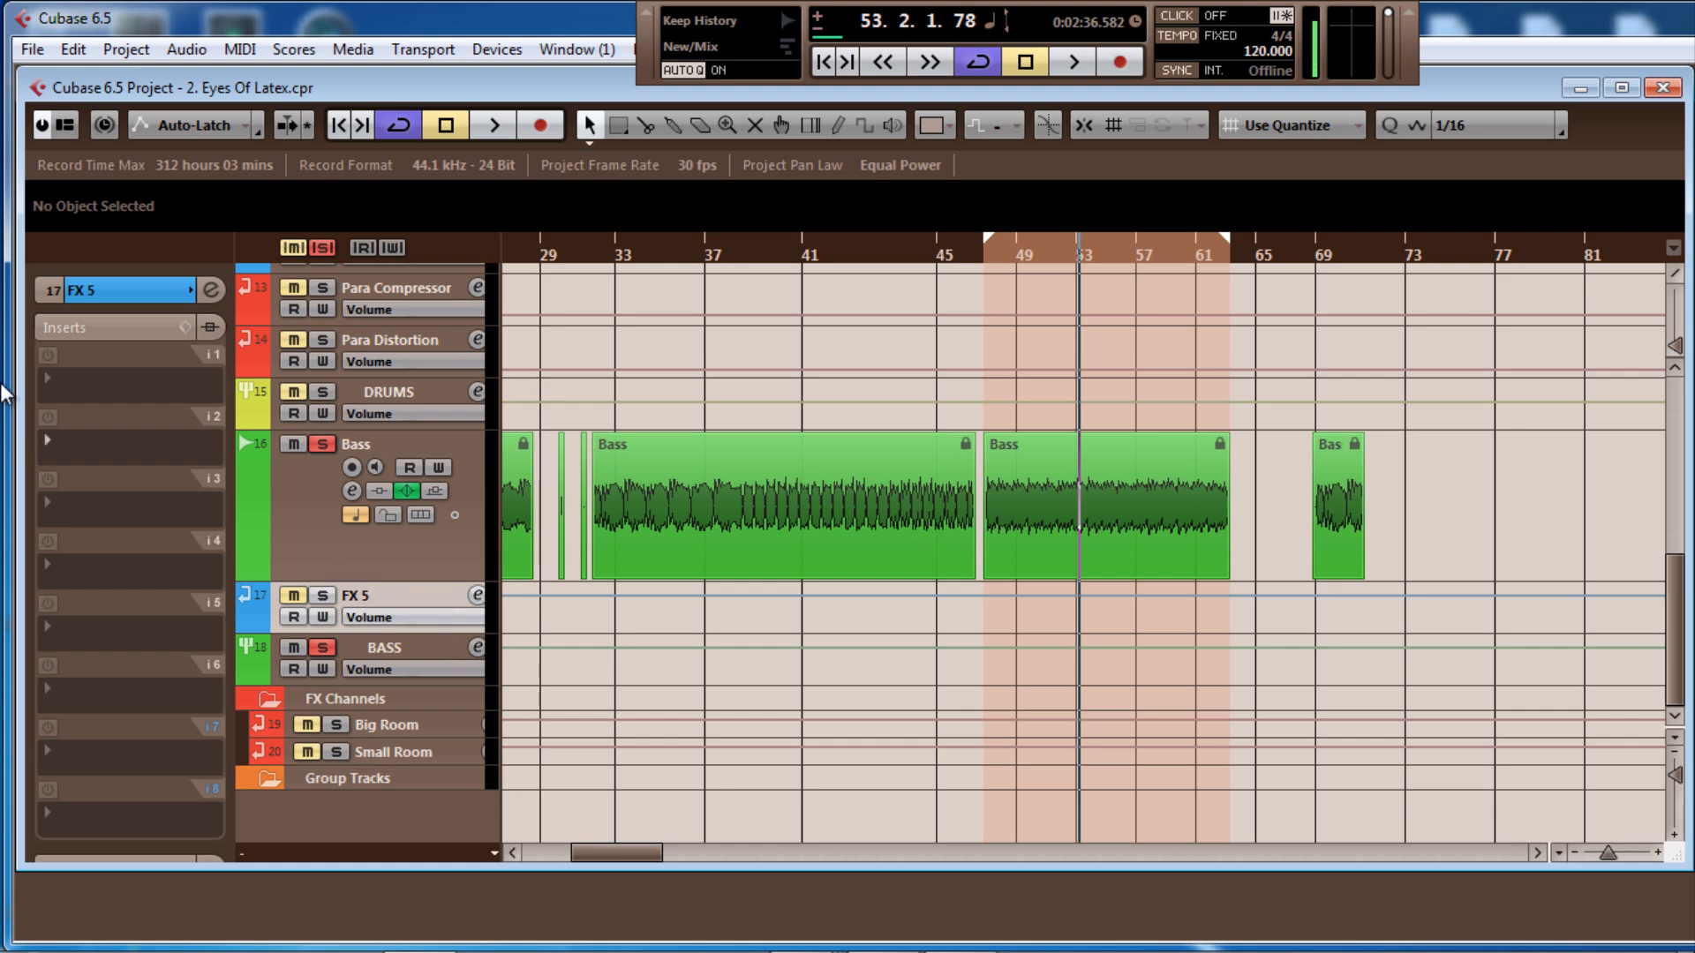
pyautogui.click(55, 380)
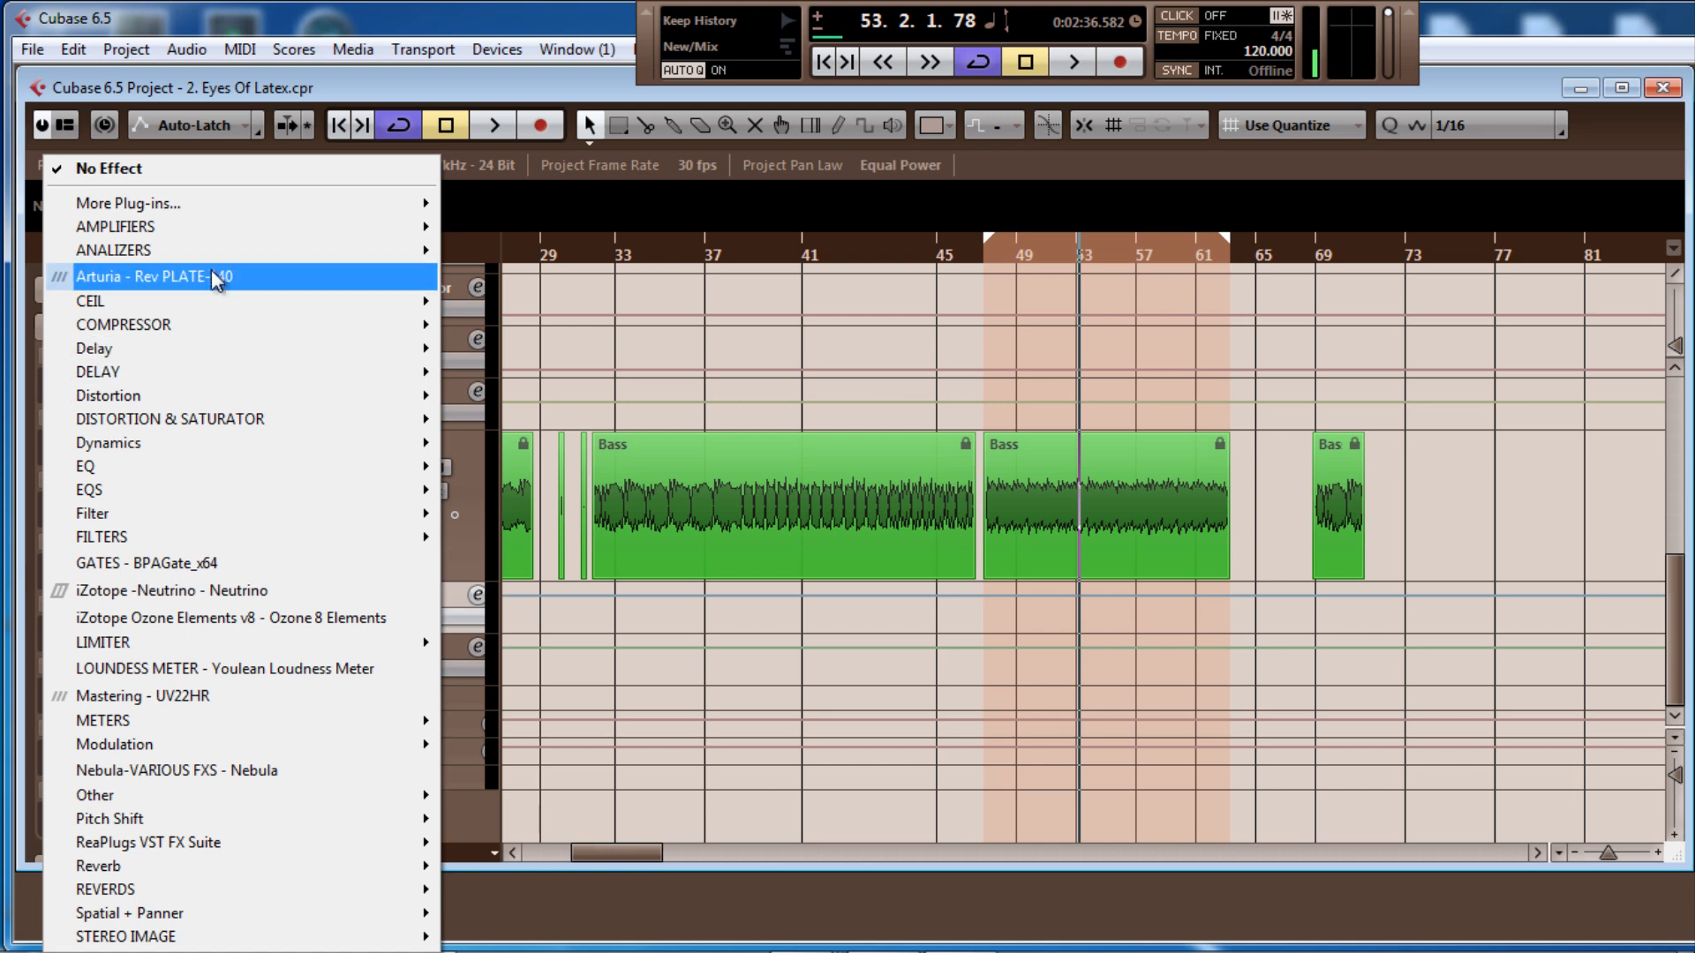
pyautogui.moveTo(217, 229)
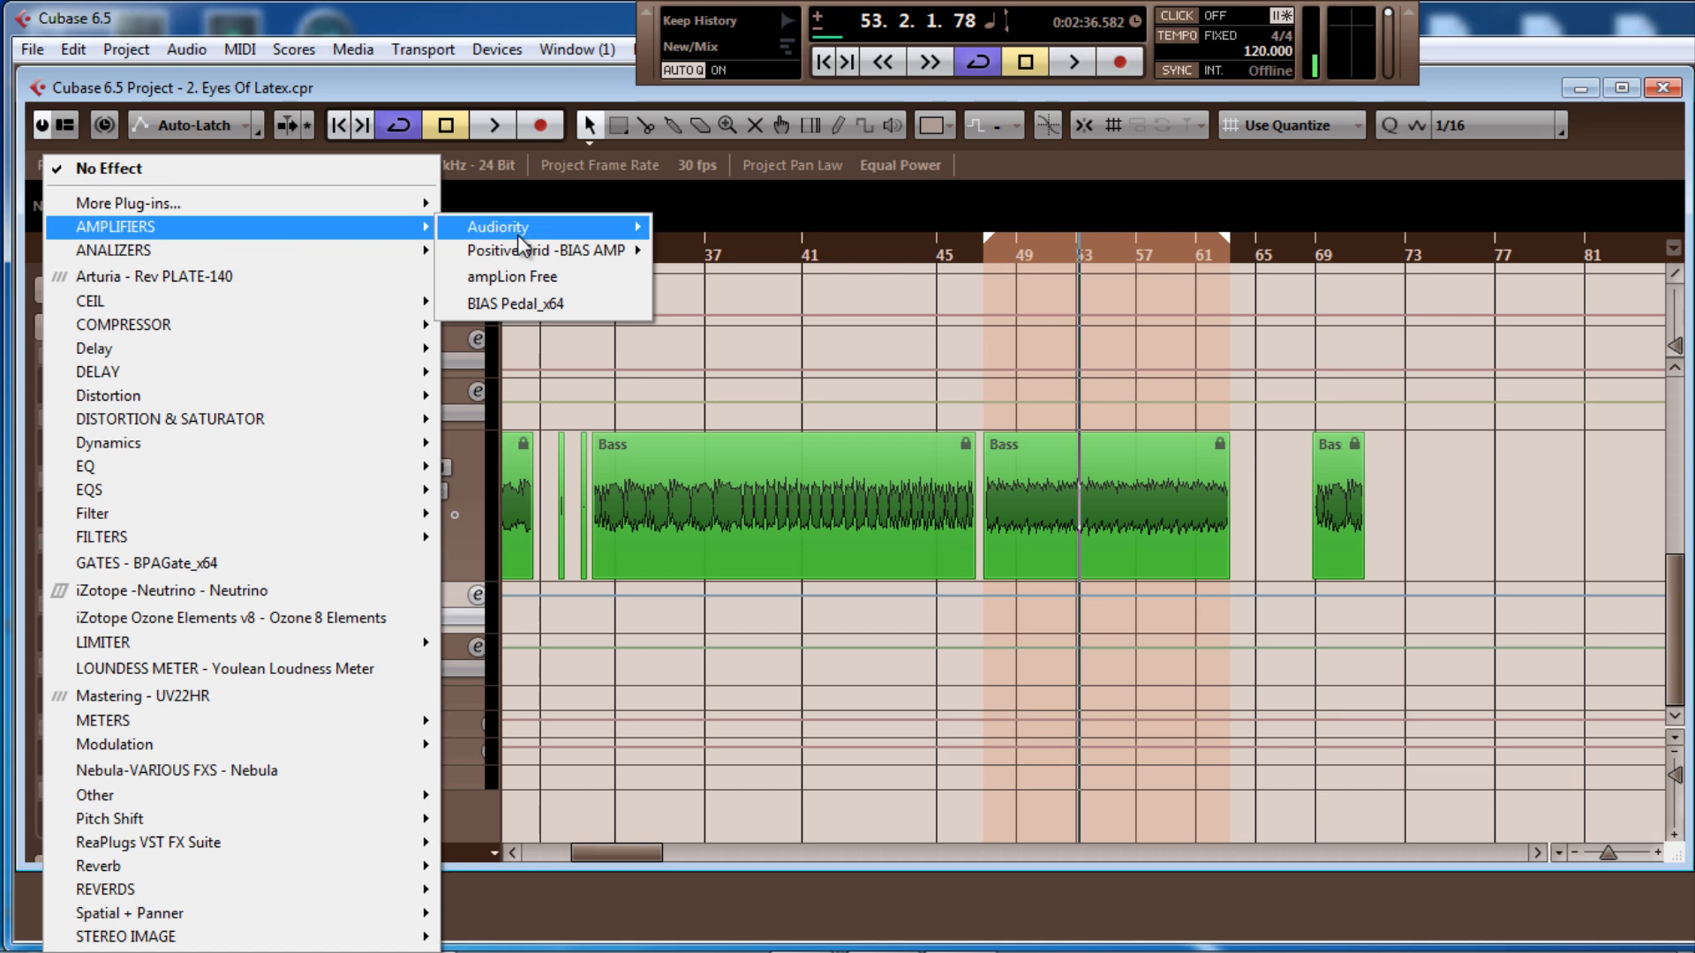
pyautogui.moveTo(518, 252)
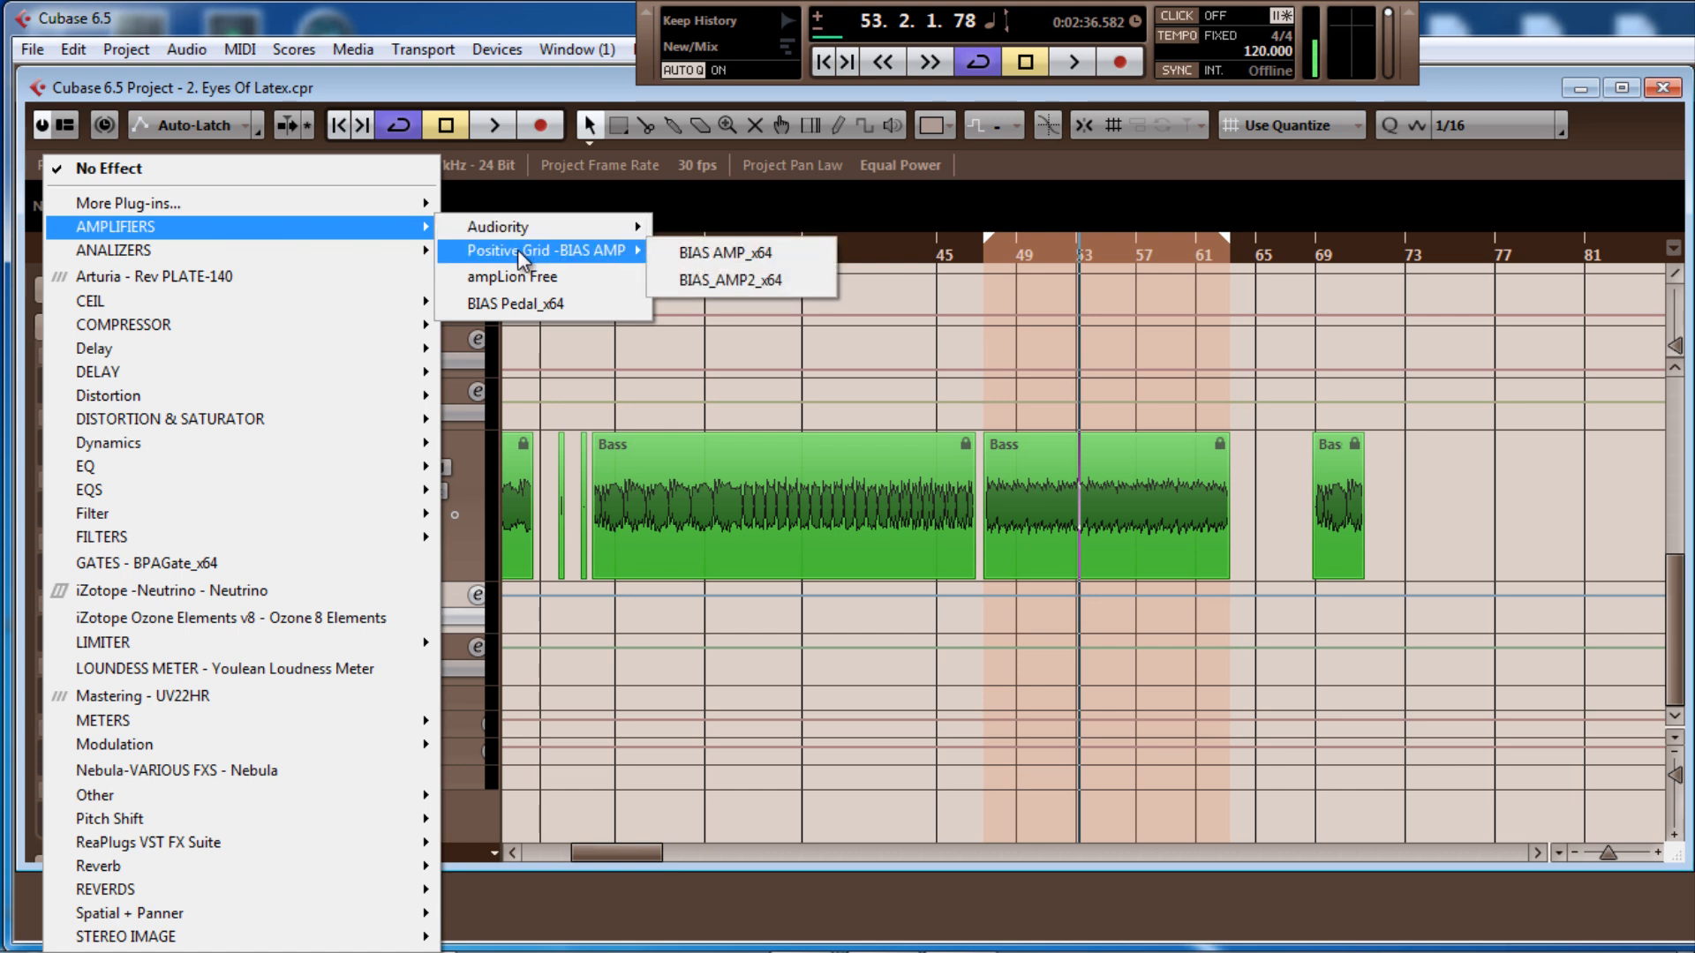
pyautogui.click(788, 256)
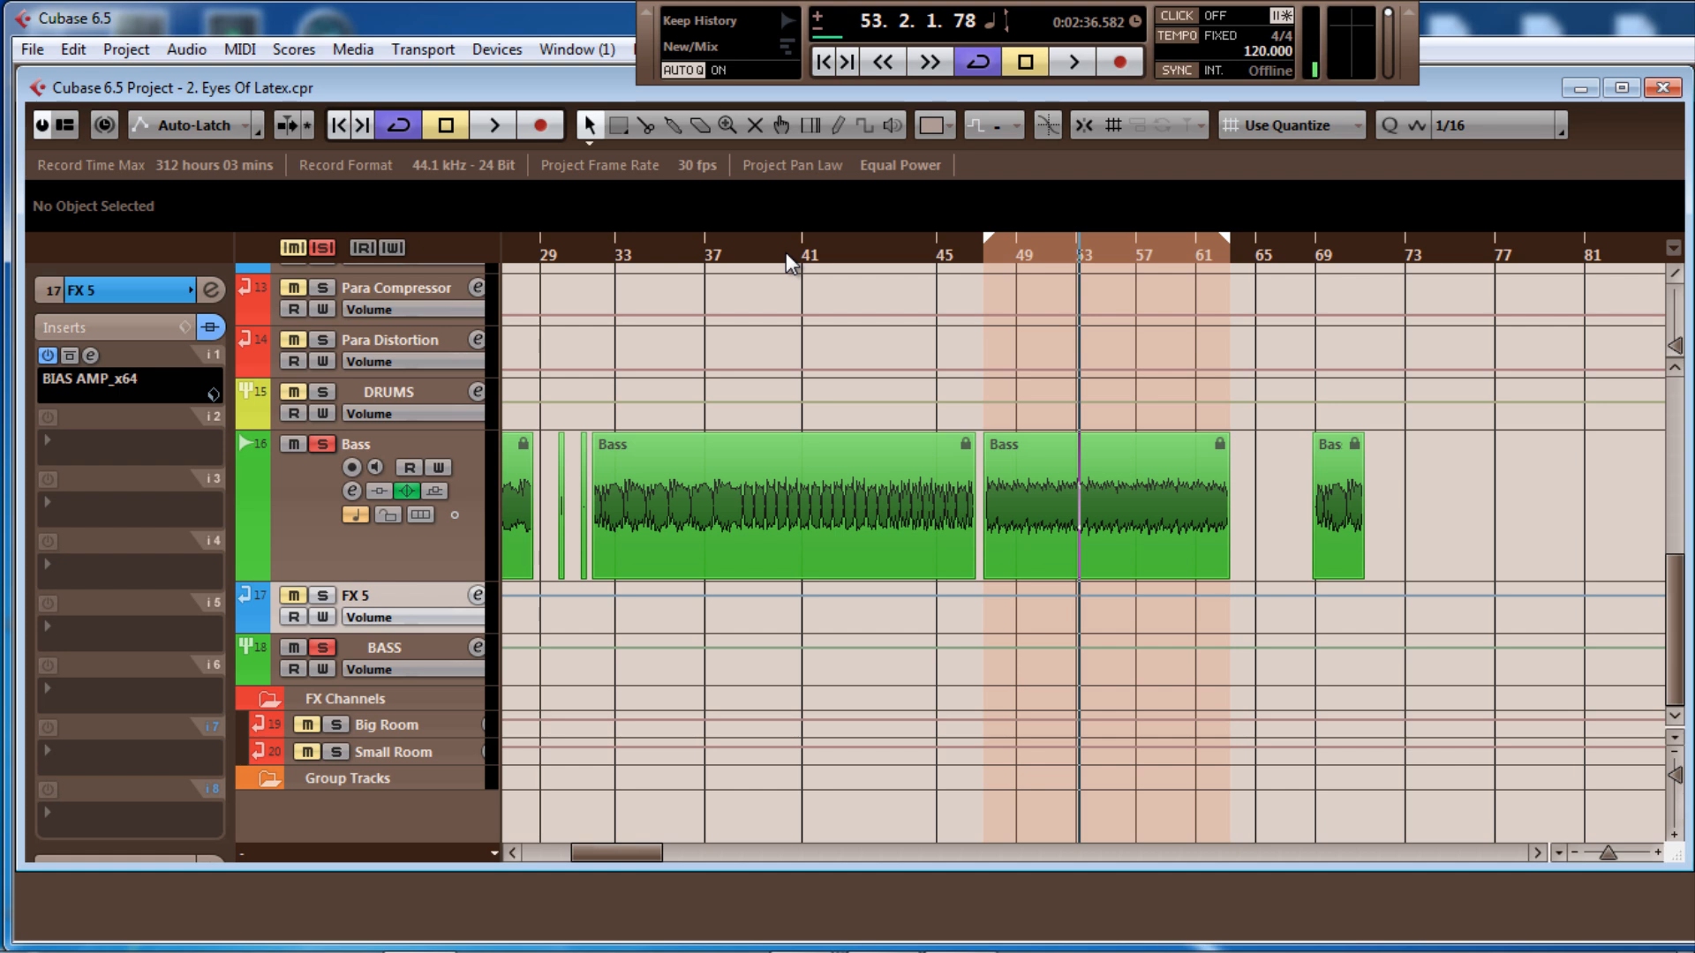
# Open the BIAS AMP_x64 editor and load the Blue Line preset from the Bass bank
pyautogui.click(92, 356)
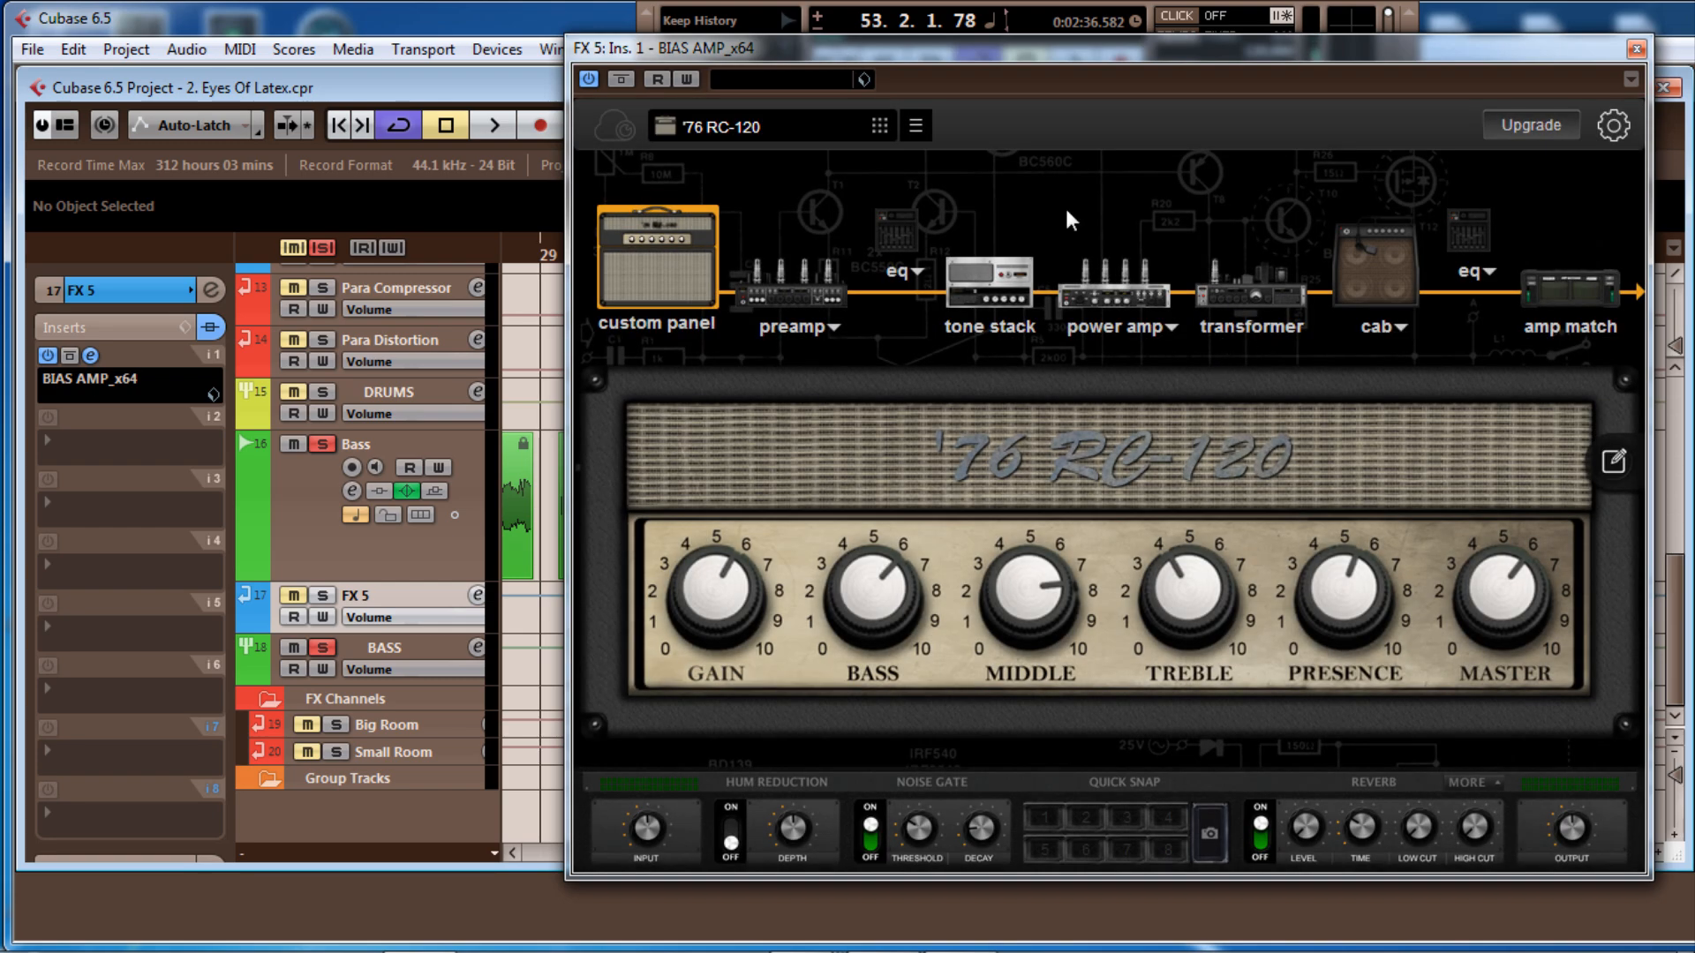
pyautogui.click(805, 141)
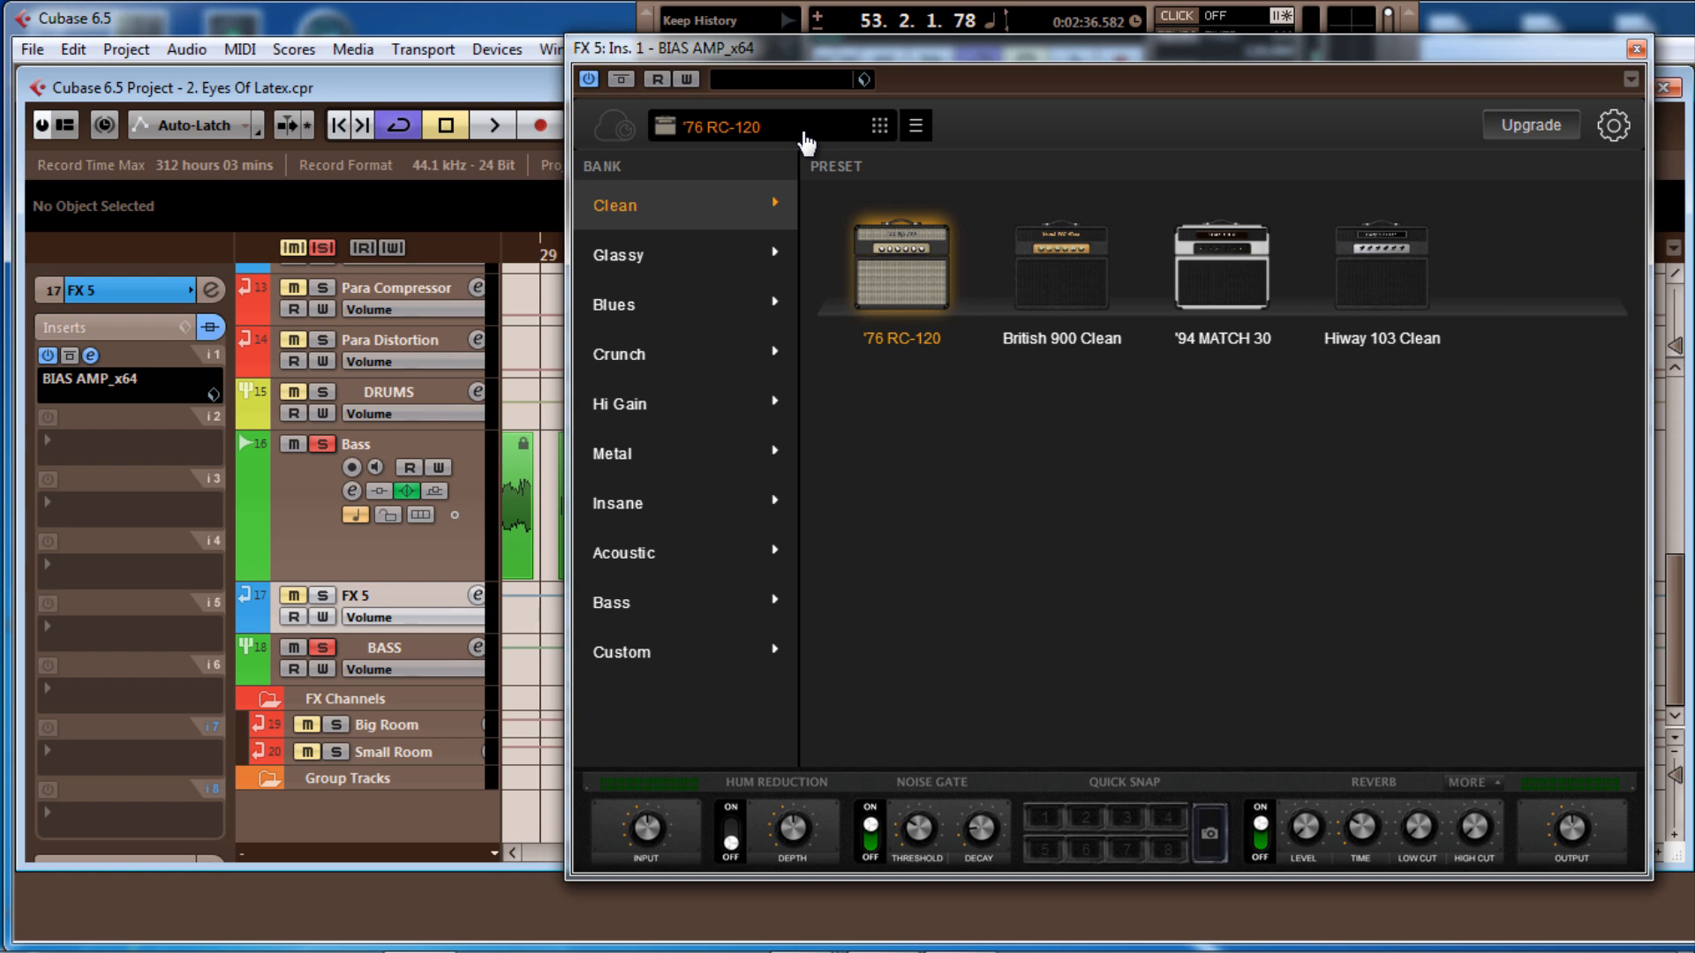
pyautogui.click(618, 603)
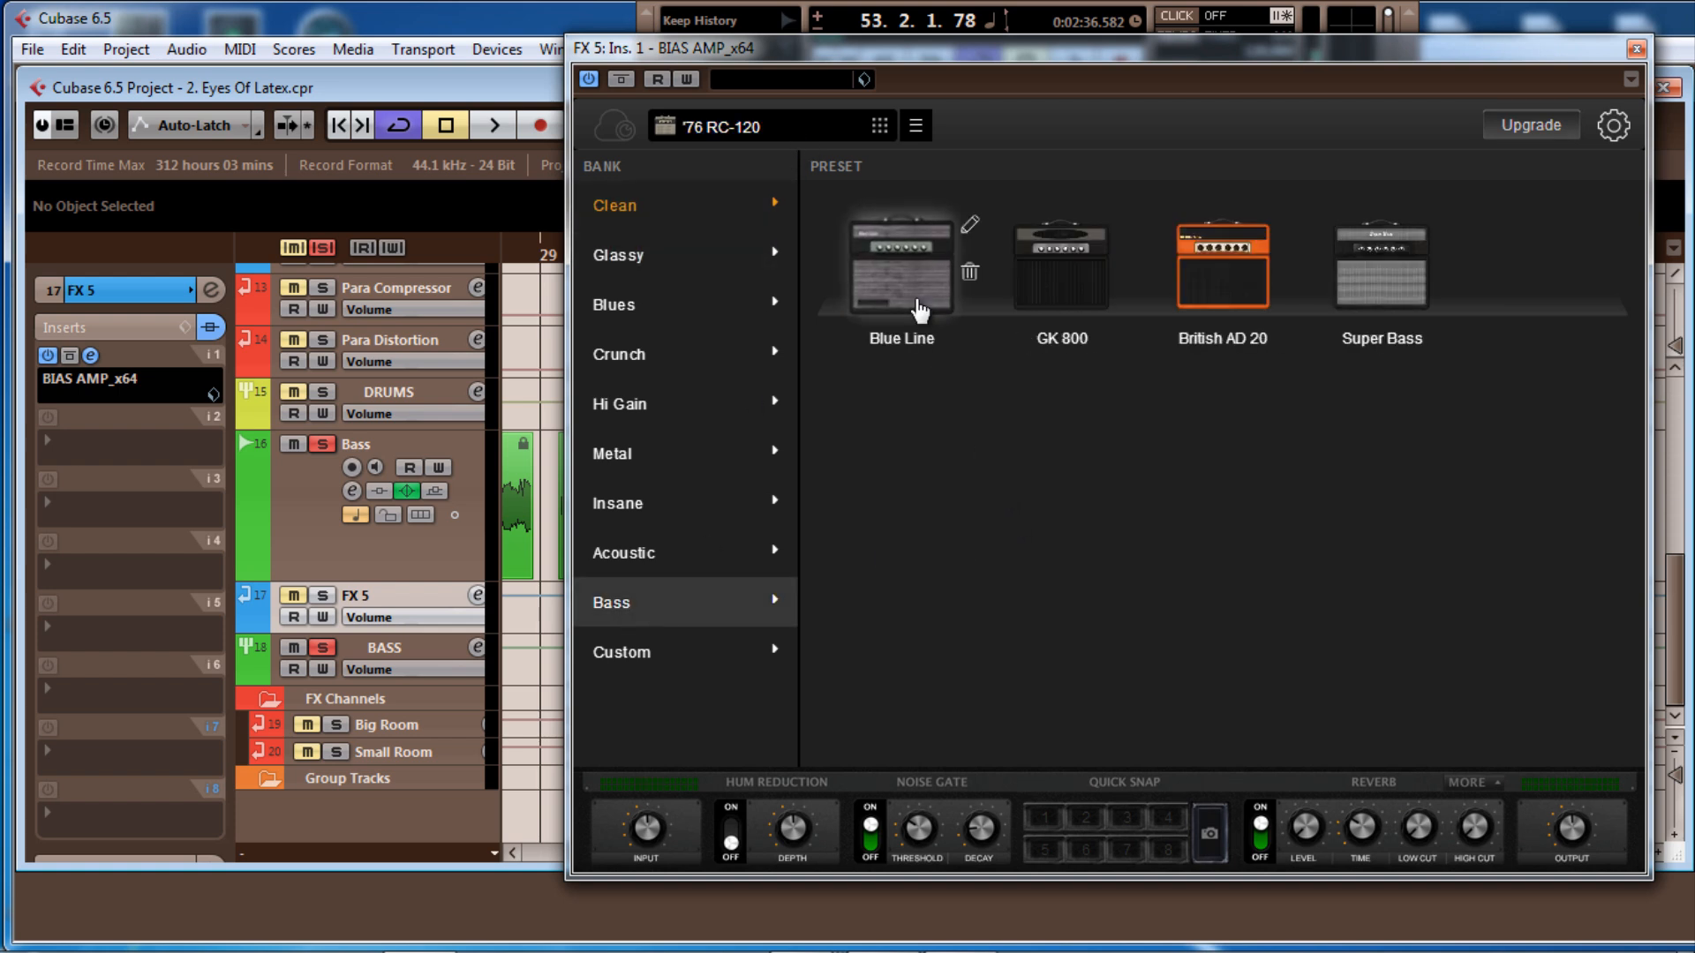
pyautogui.click(920, 309)
# Play the bass while toggling the bypass of BIAS AMP_x64, leave the amp bypassed, and stop playback
pyautogui.press('space')
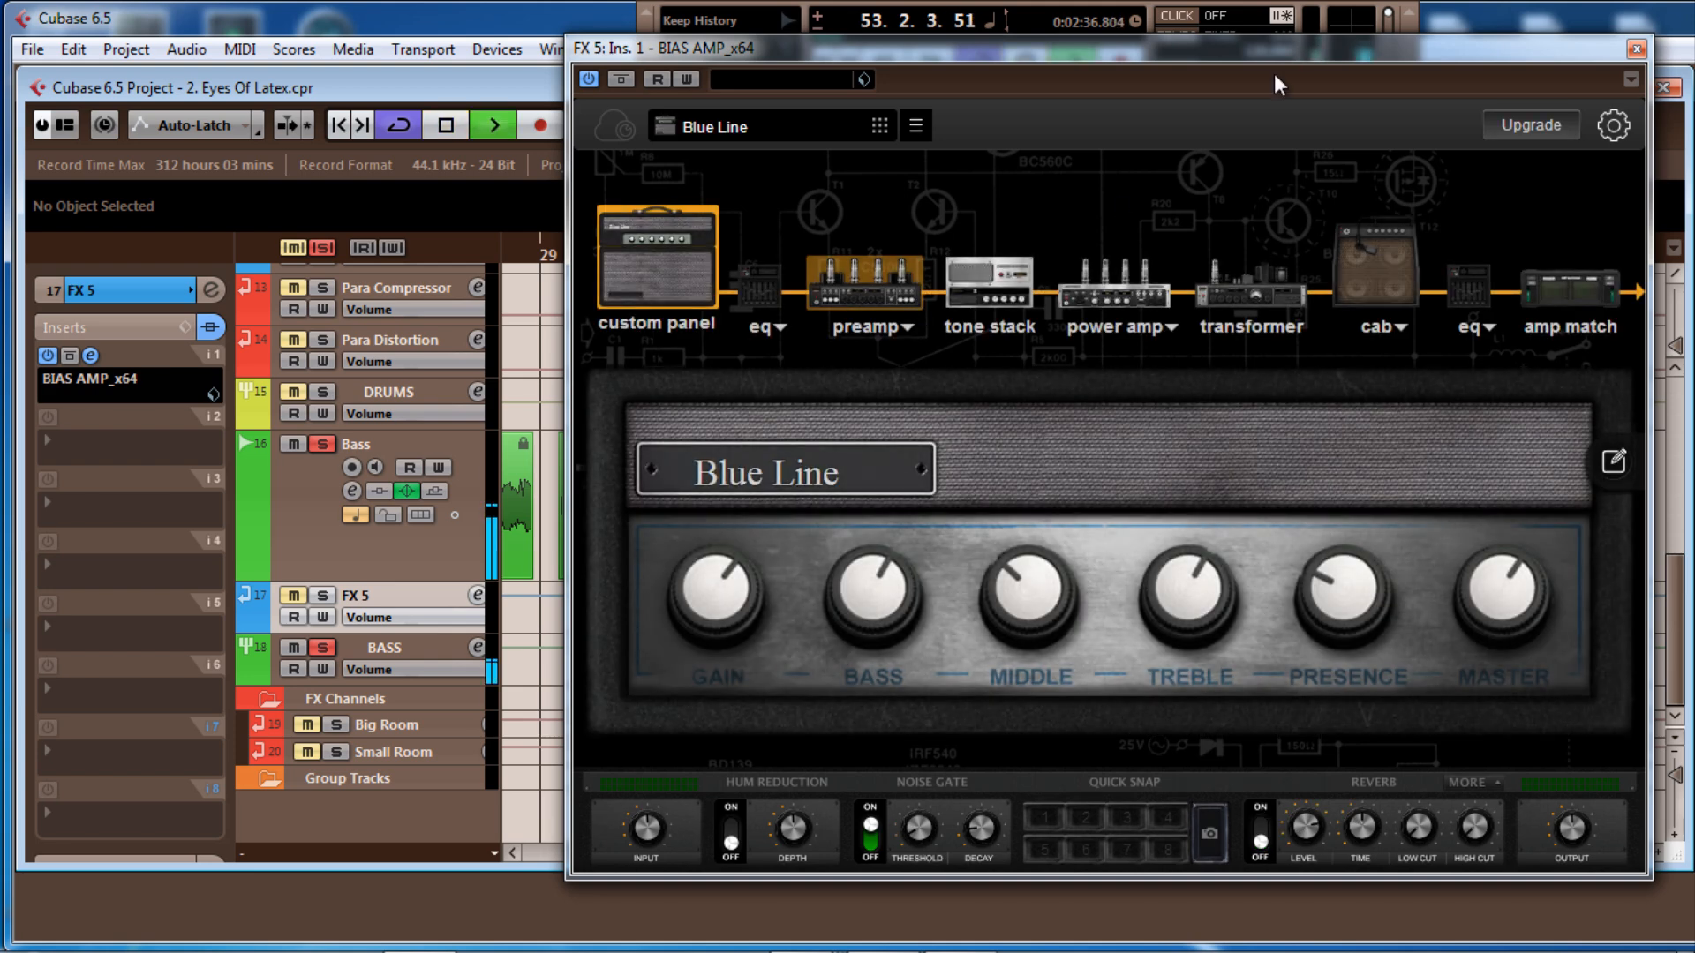
pyautogui.moveTo(1191, 60)
pyautogui.mouseDown()
pyautogui.moveTo(1694, 63)
pyautogui.moveTo(1195, 41)
pyautogui.mouseUp()
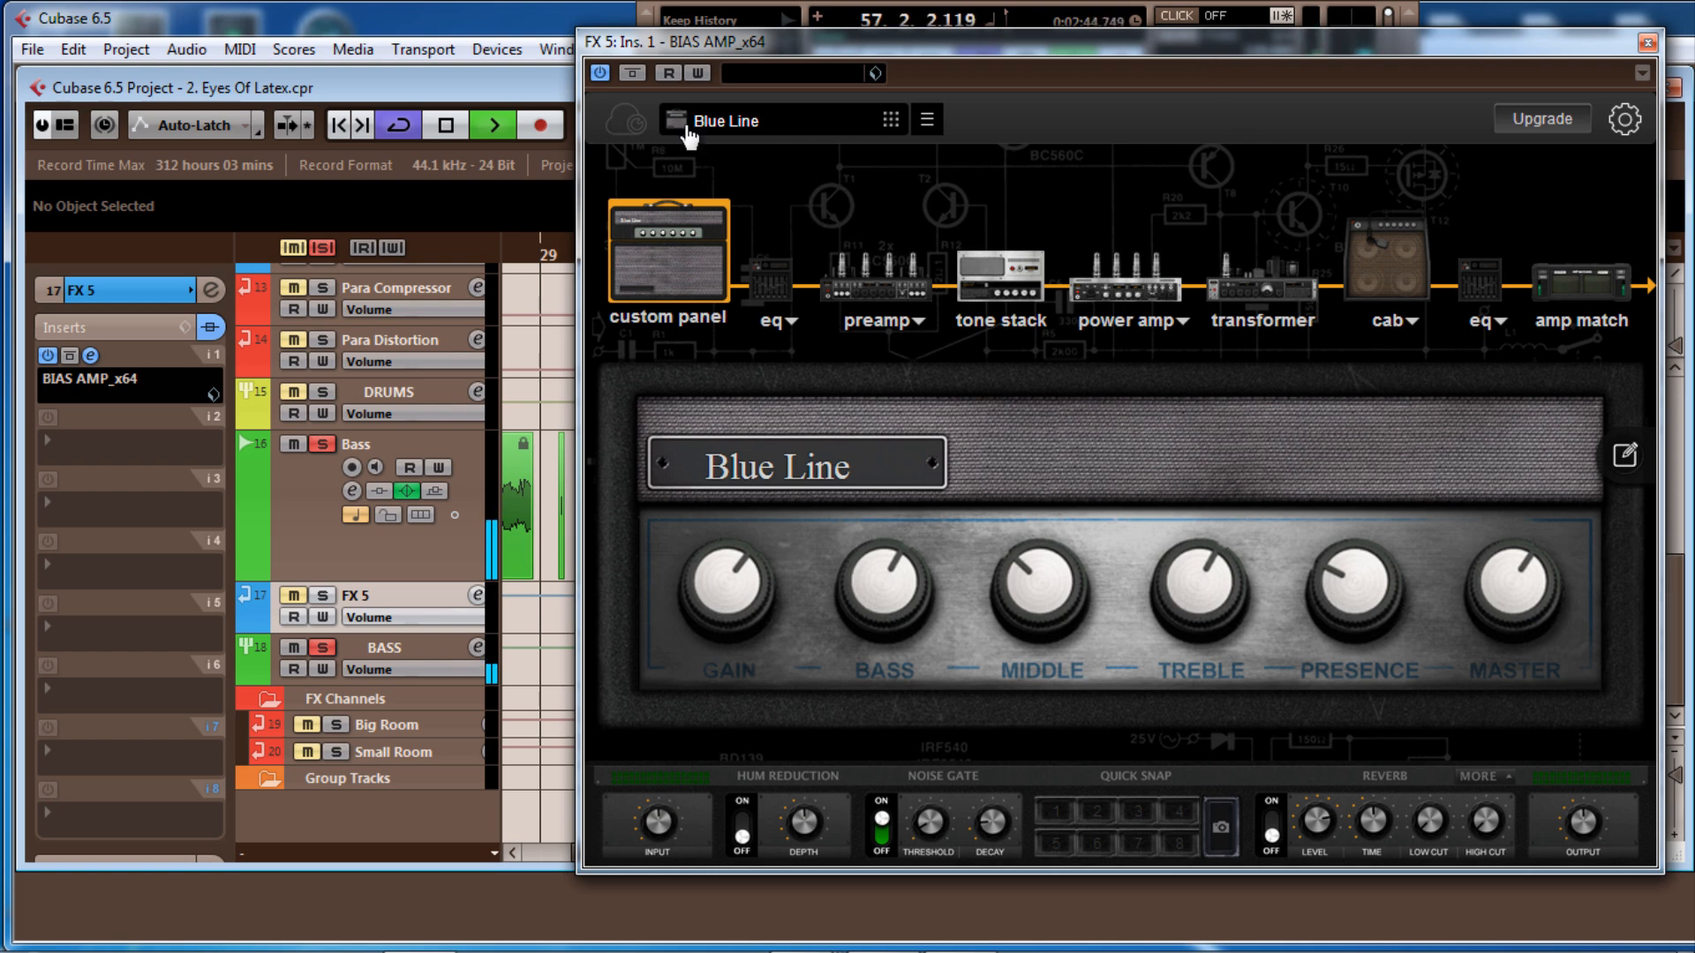
pyautogui.click(632, 73)
pyautogui.click(632, 73)
pyautogui.click(632, 73)
pyautogui.press('space')
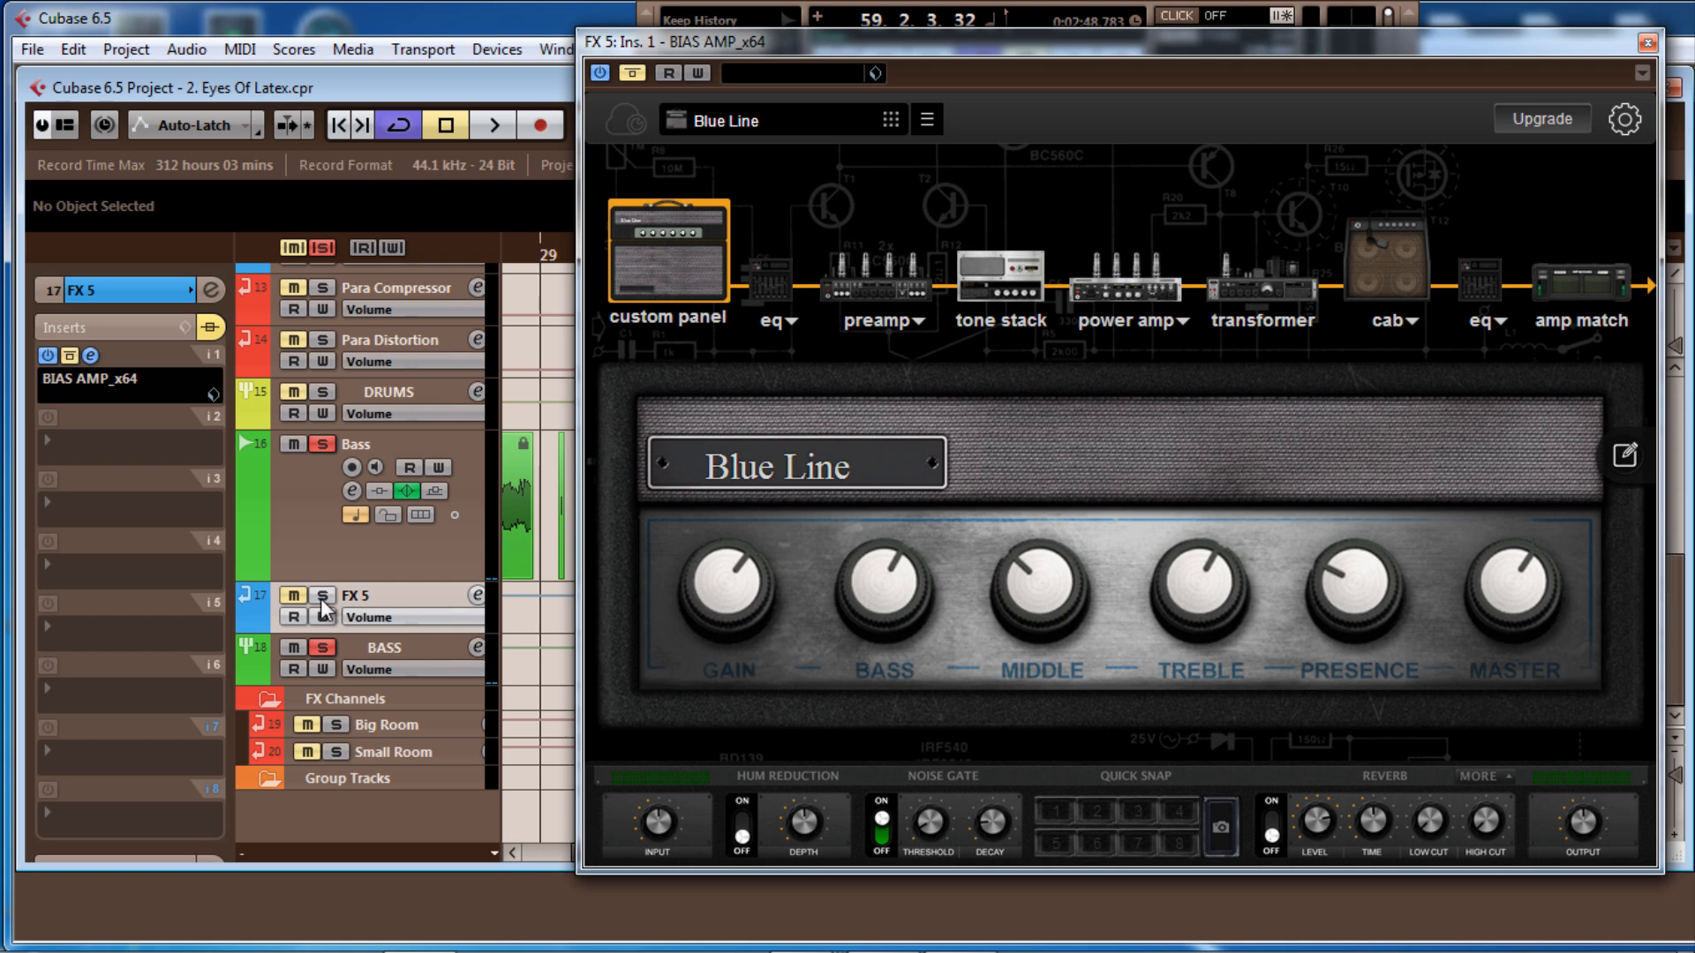
# Move the amp window aside and assign the Bass track's first send to FX 5
pyautogui.click(327, 547)
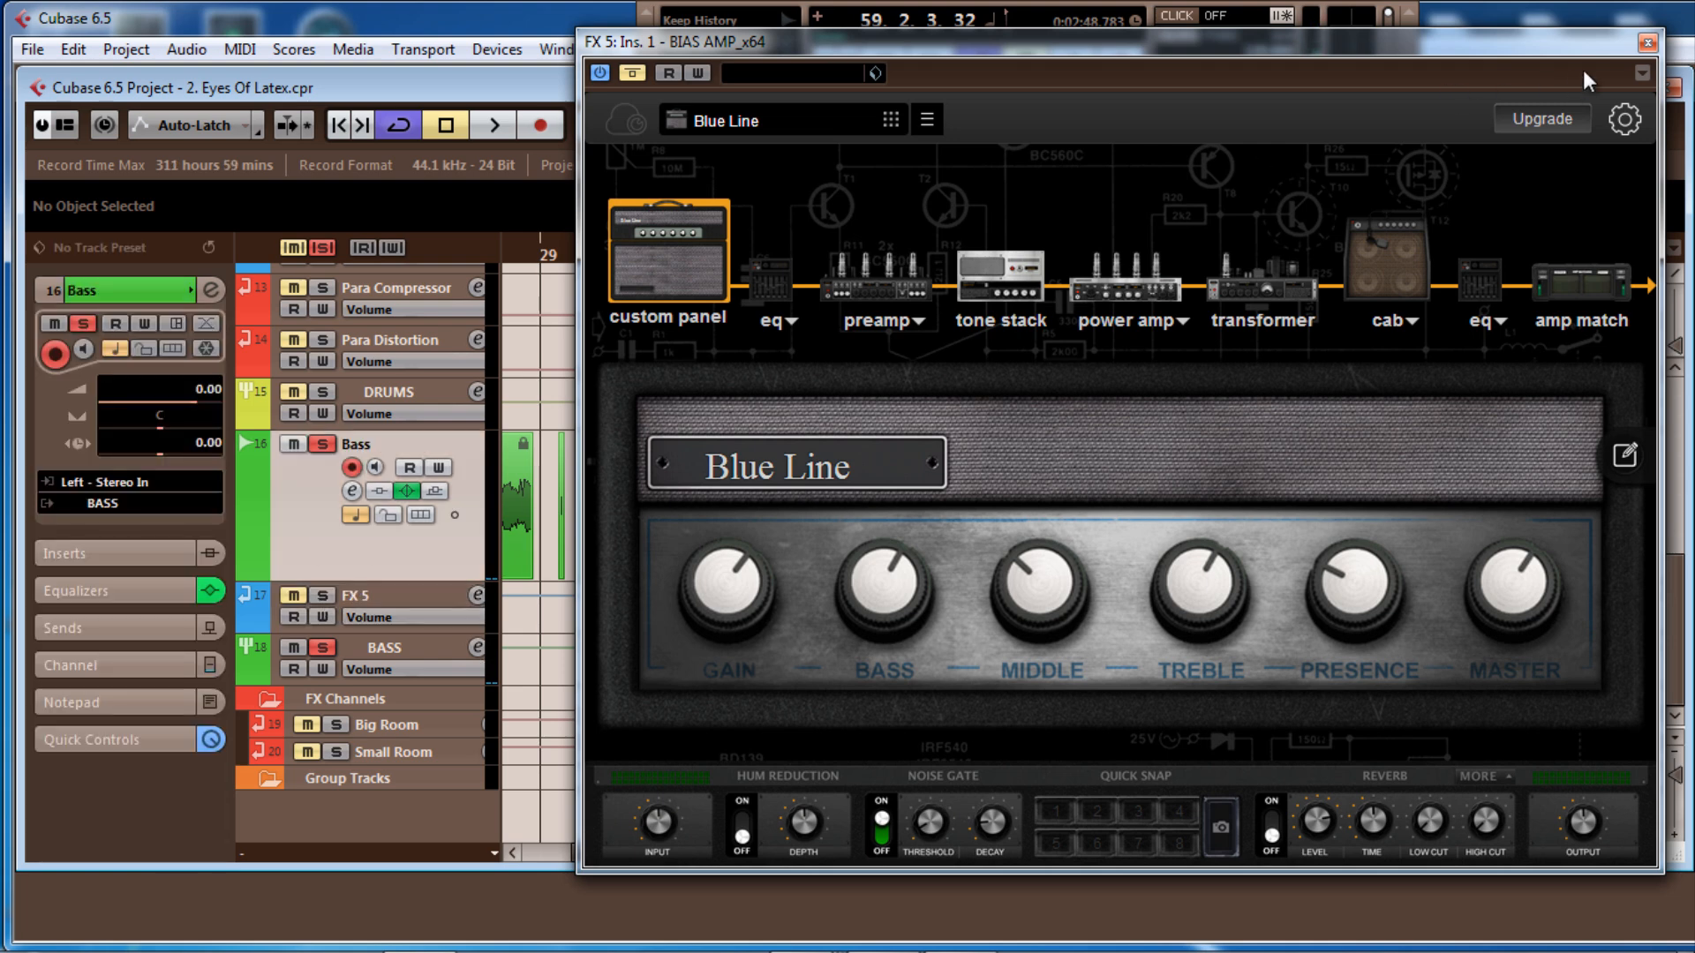
pyautogui.moveTo(661, 42); pyautogui.dragTo(1694, 62)
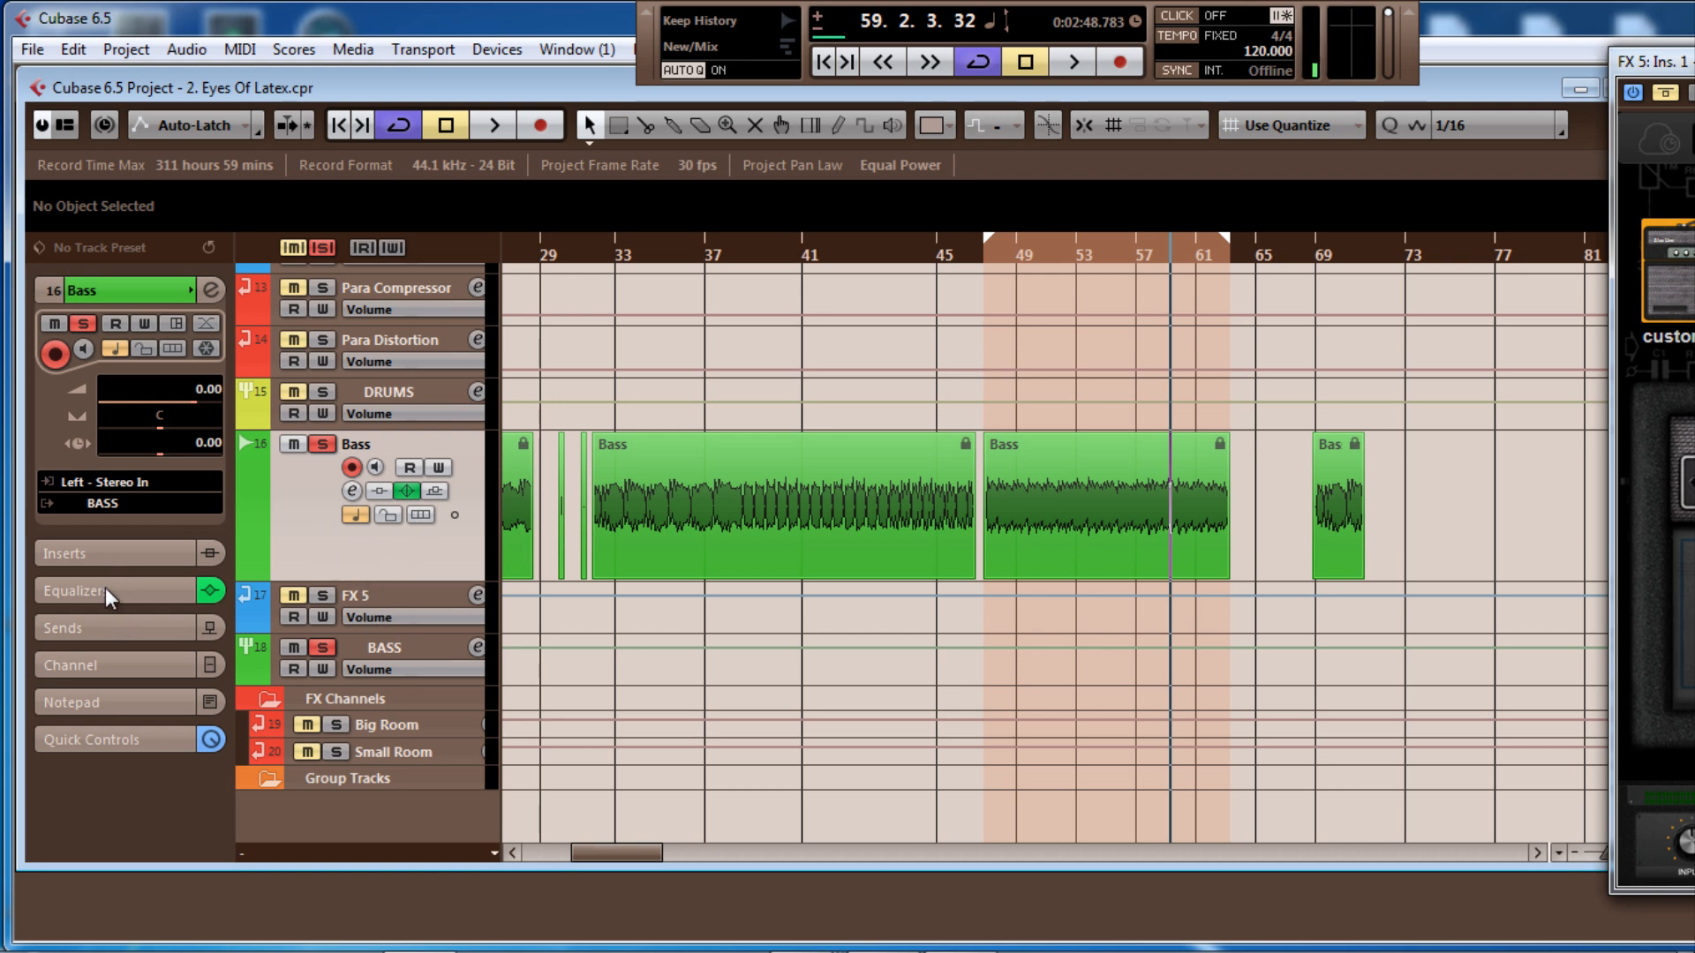
pyautogui.click(93, 628)
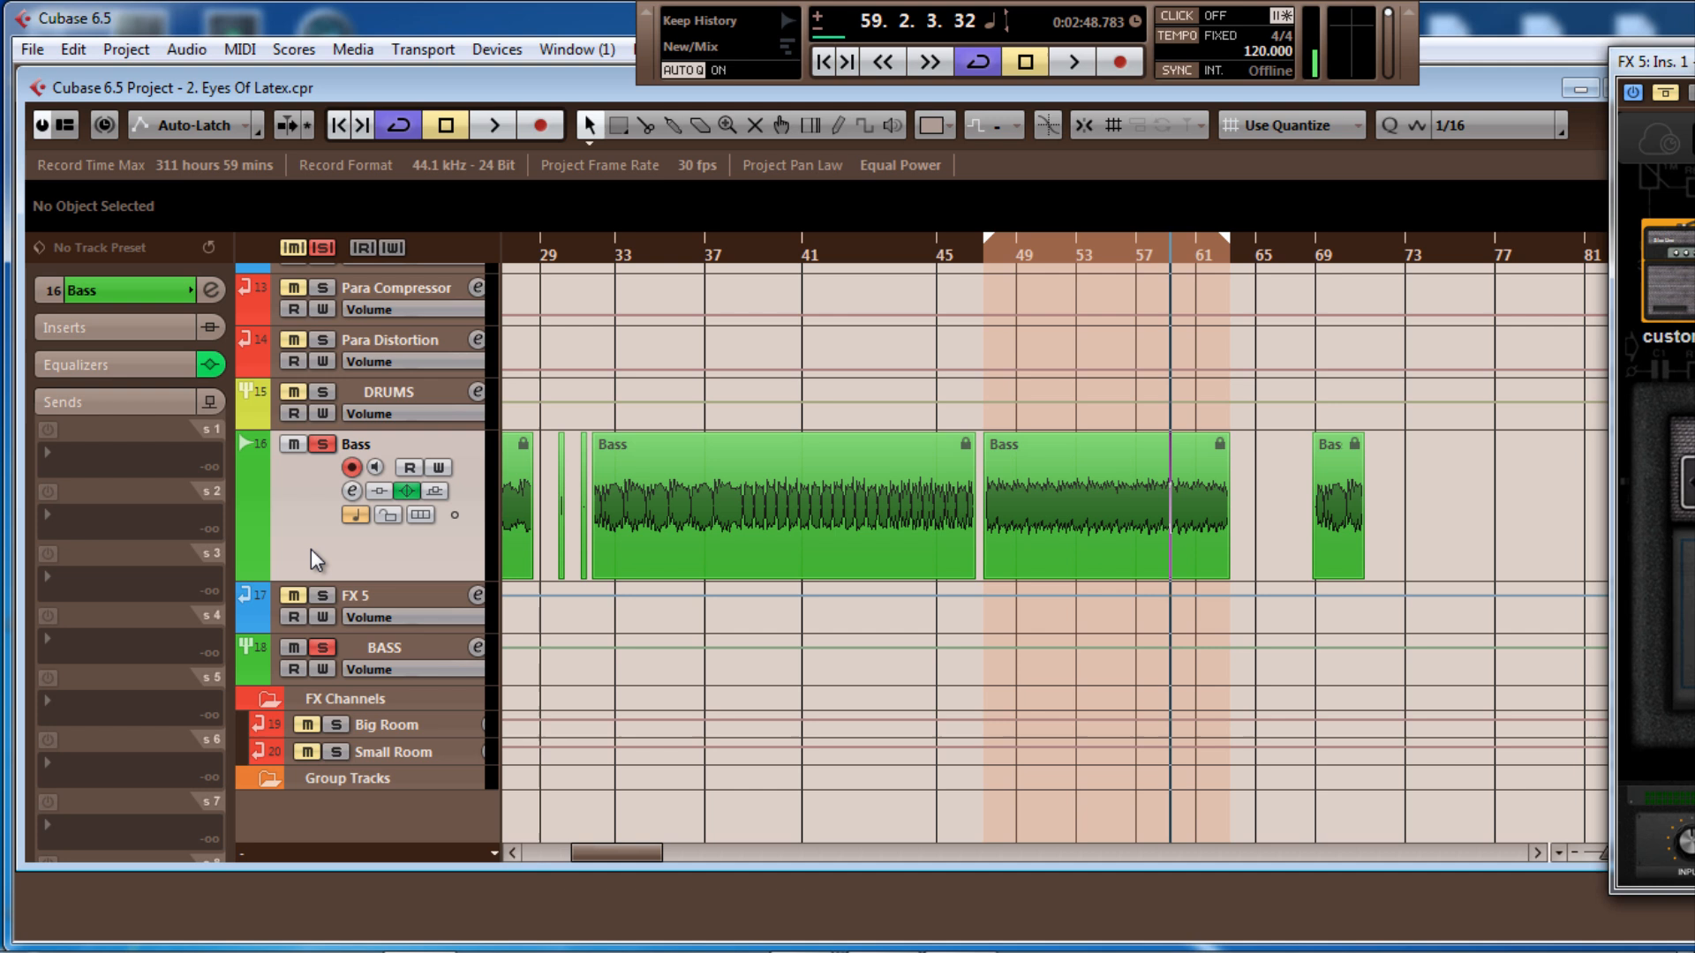
pyautogui.click(47, 455)
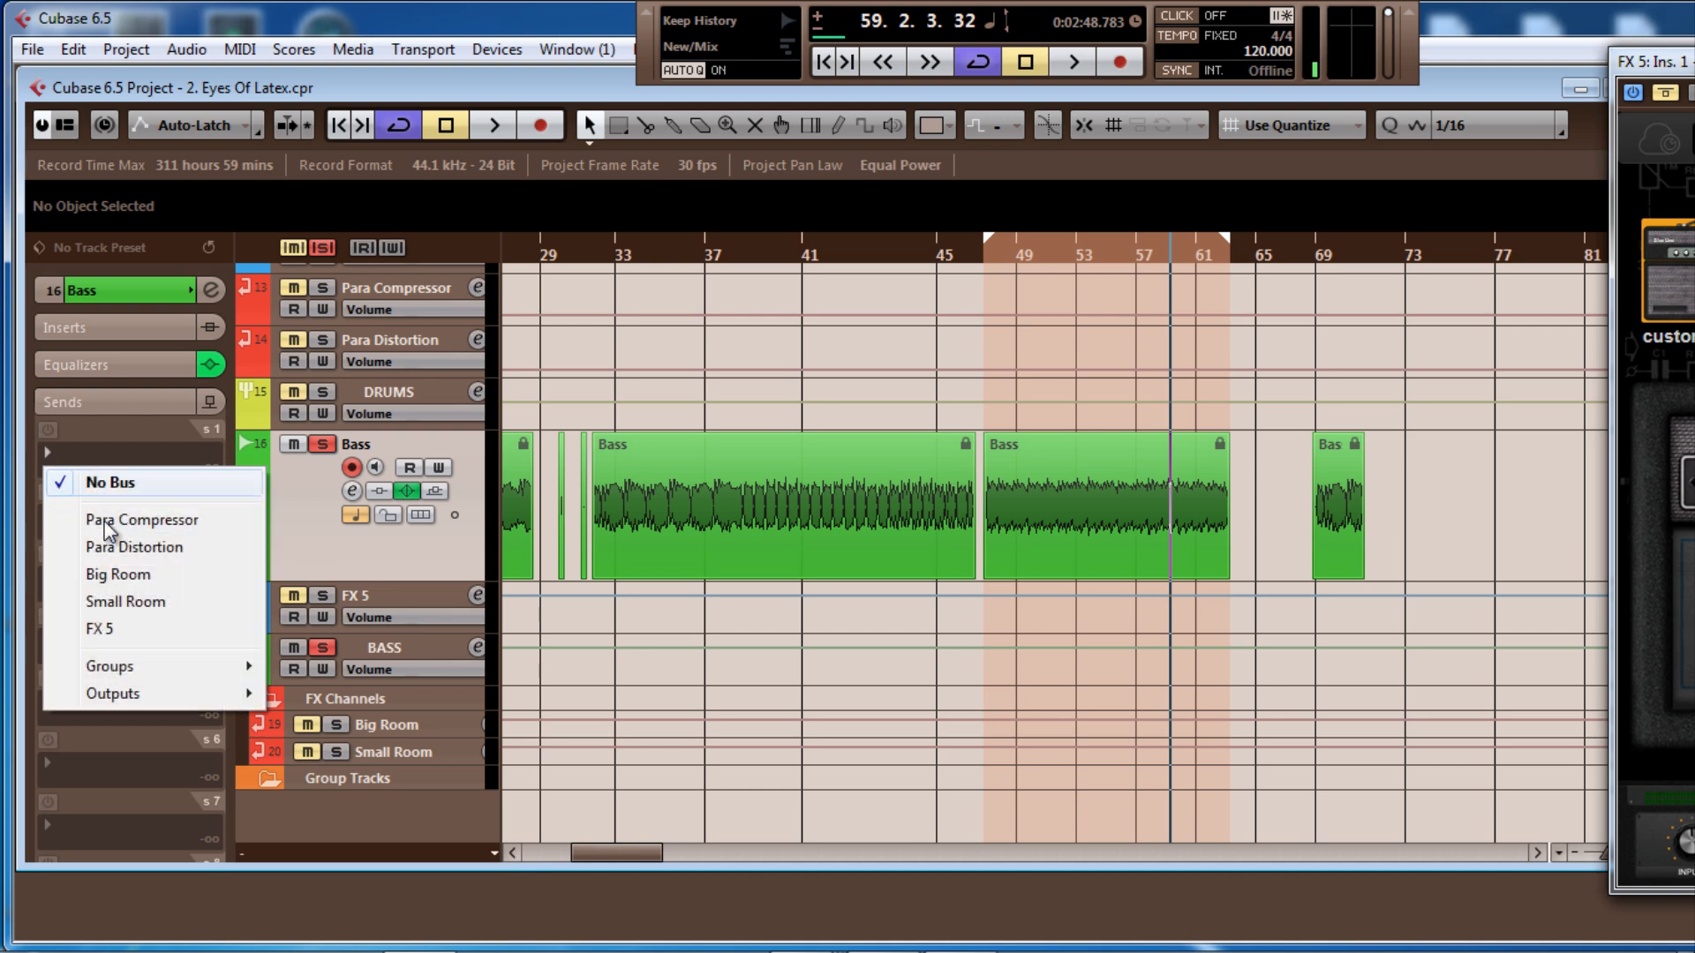
pyautogui.click(102, 629)
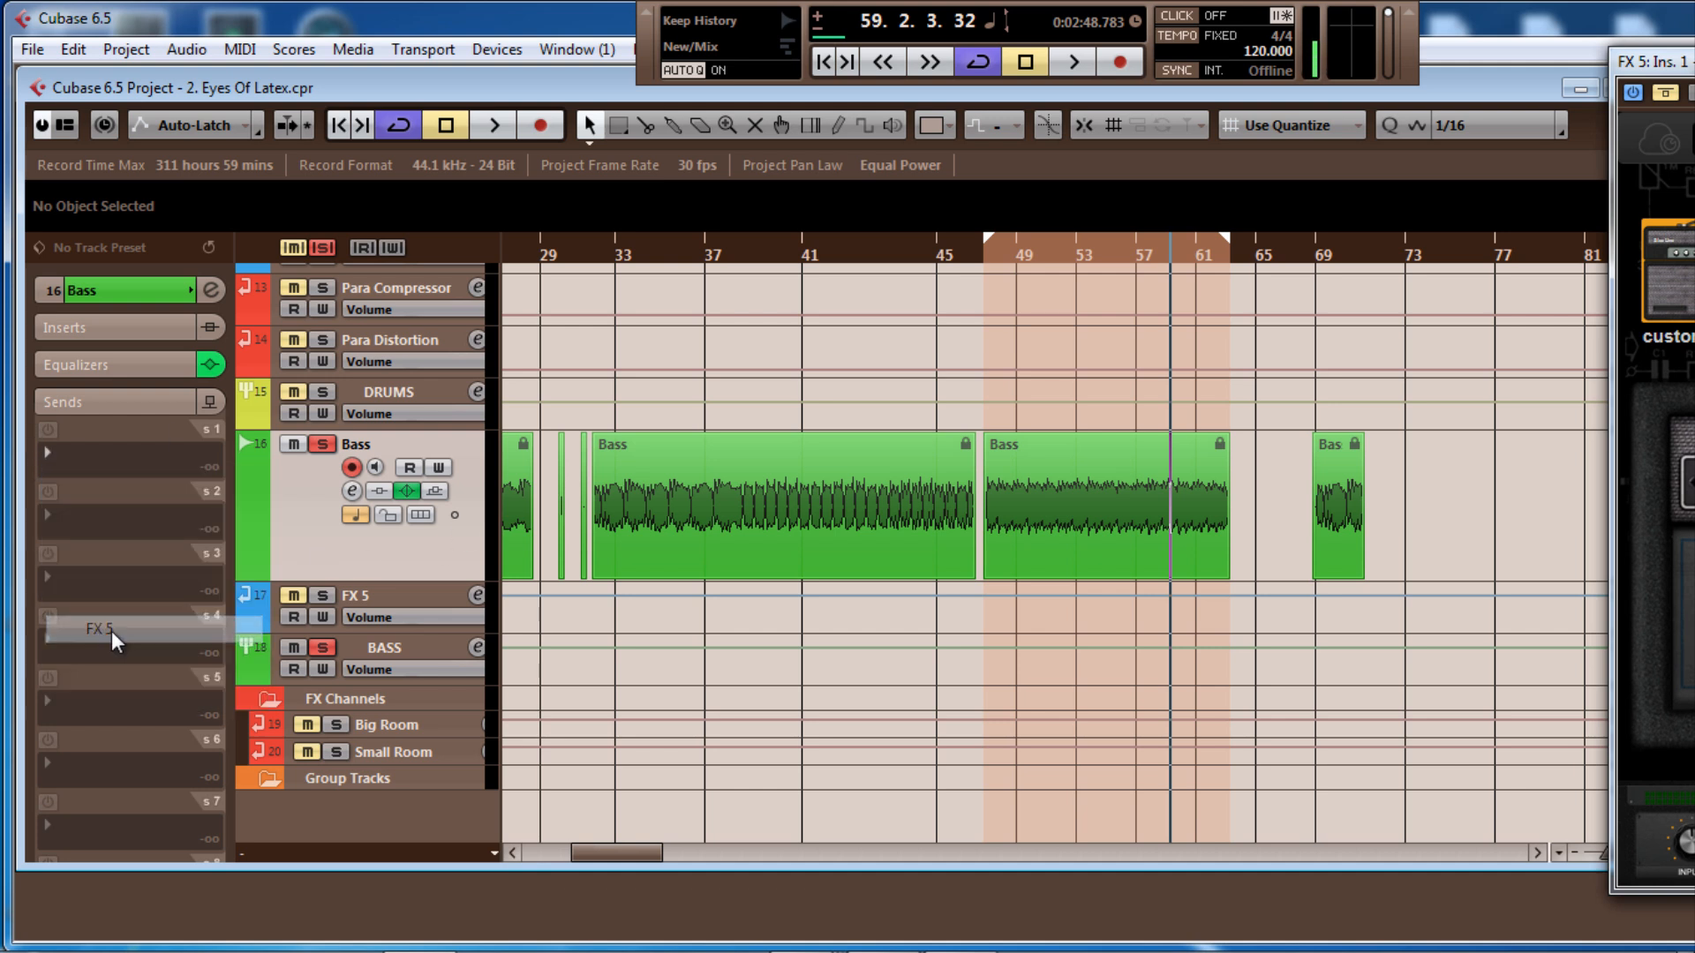
# Rename the FX 5 channel track as Amp Bass
pyautogui.click(371, 596)
pyautogui.doubleClick(371, 597)
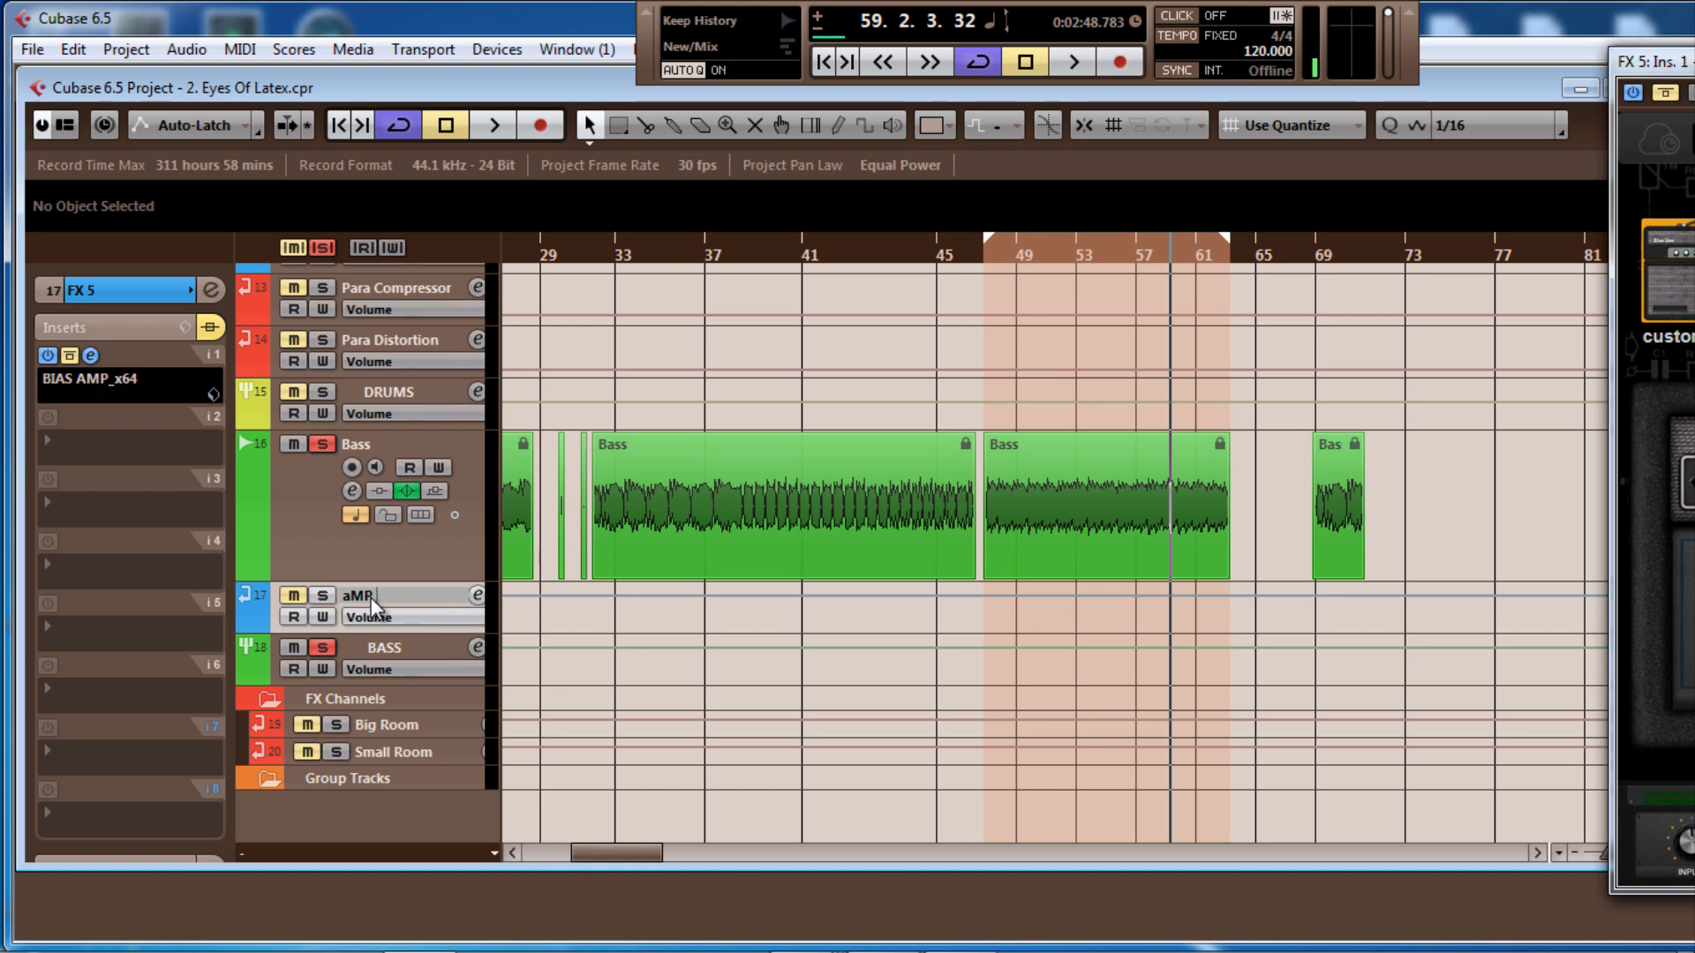
pyautogui.press('BackSpace')
pyautogui.press('BackSpace')
pyautogui.press('BackSpace')
pyautogui.write('Amp BAss')
pyautogui.click(427, 597)
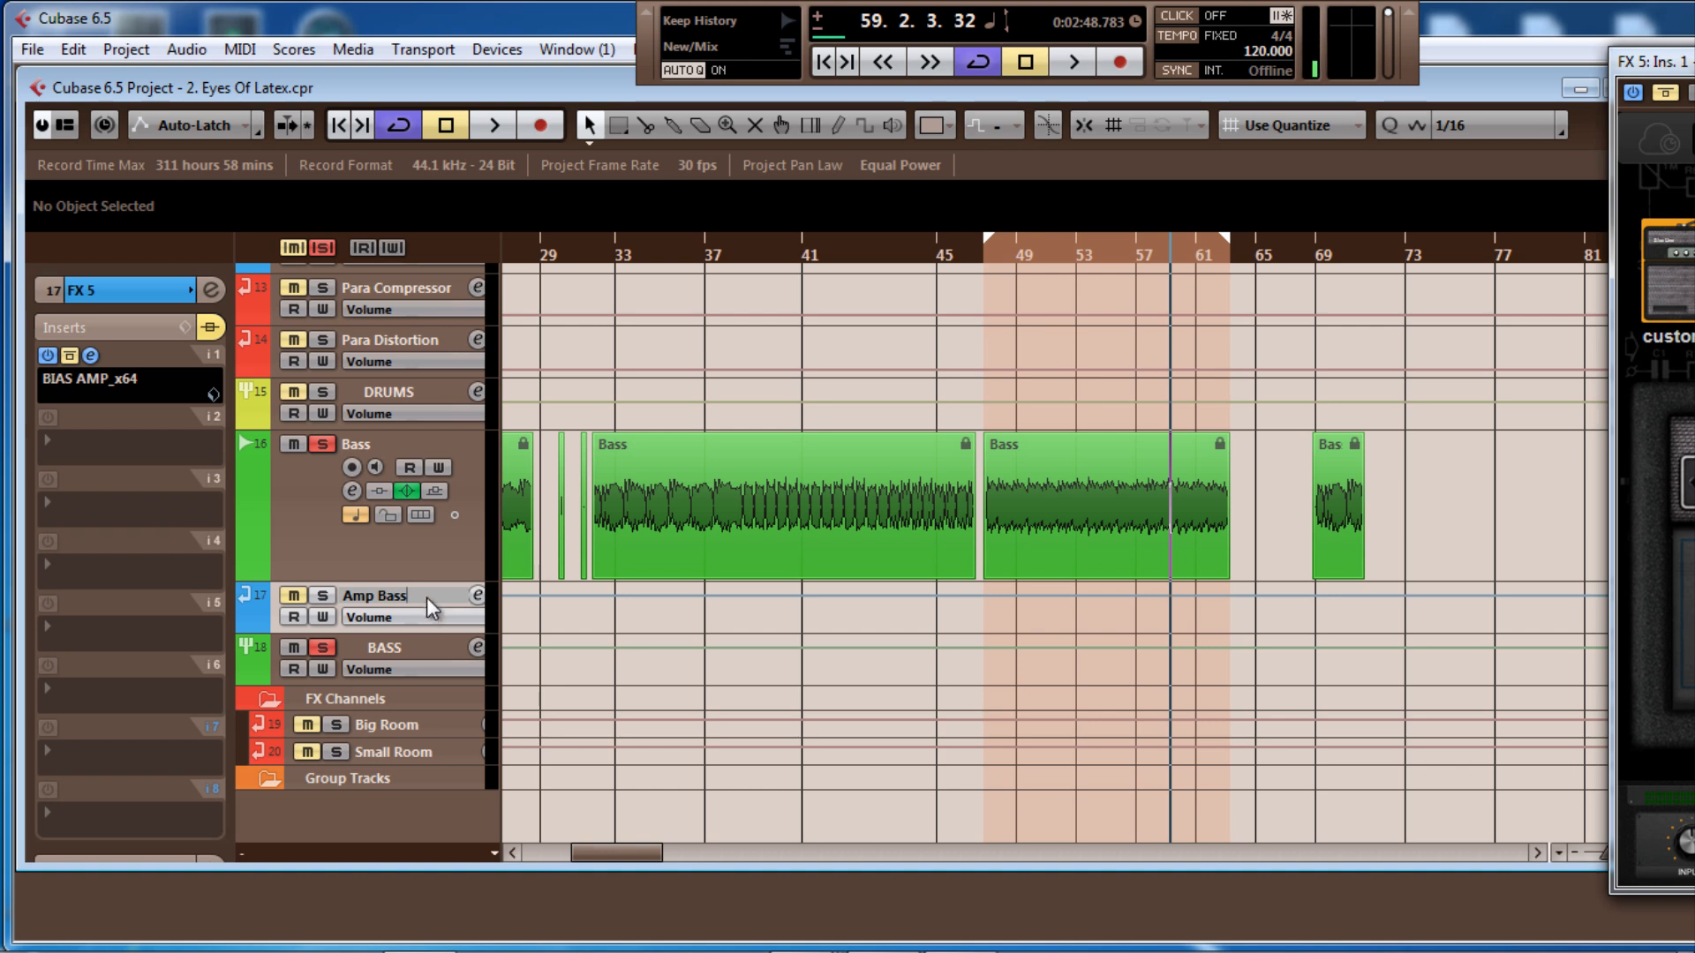
# Activate the Bass track's send to Amp Bass and set its level to 0.00
pyautogui.click(332, 553)
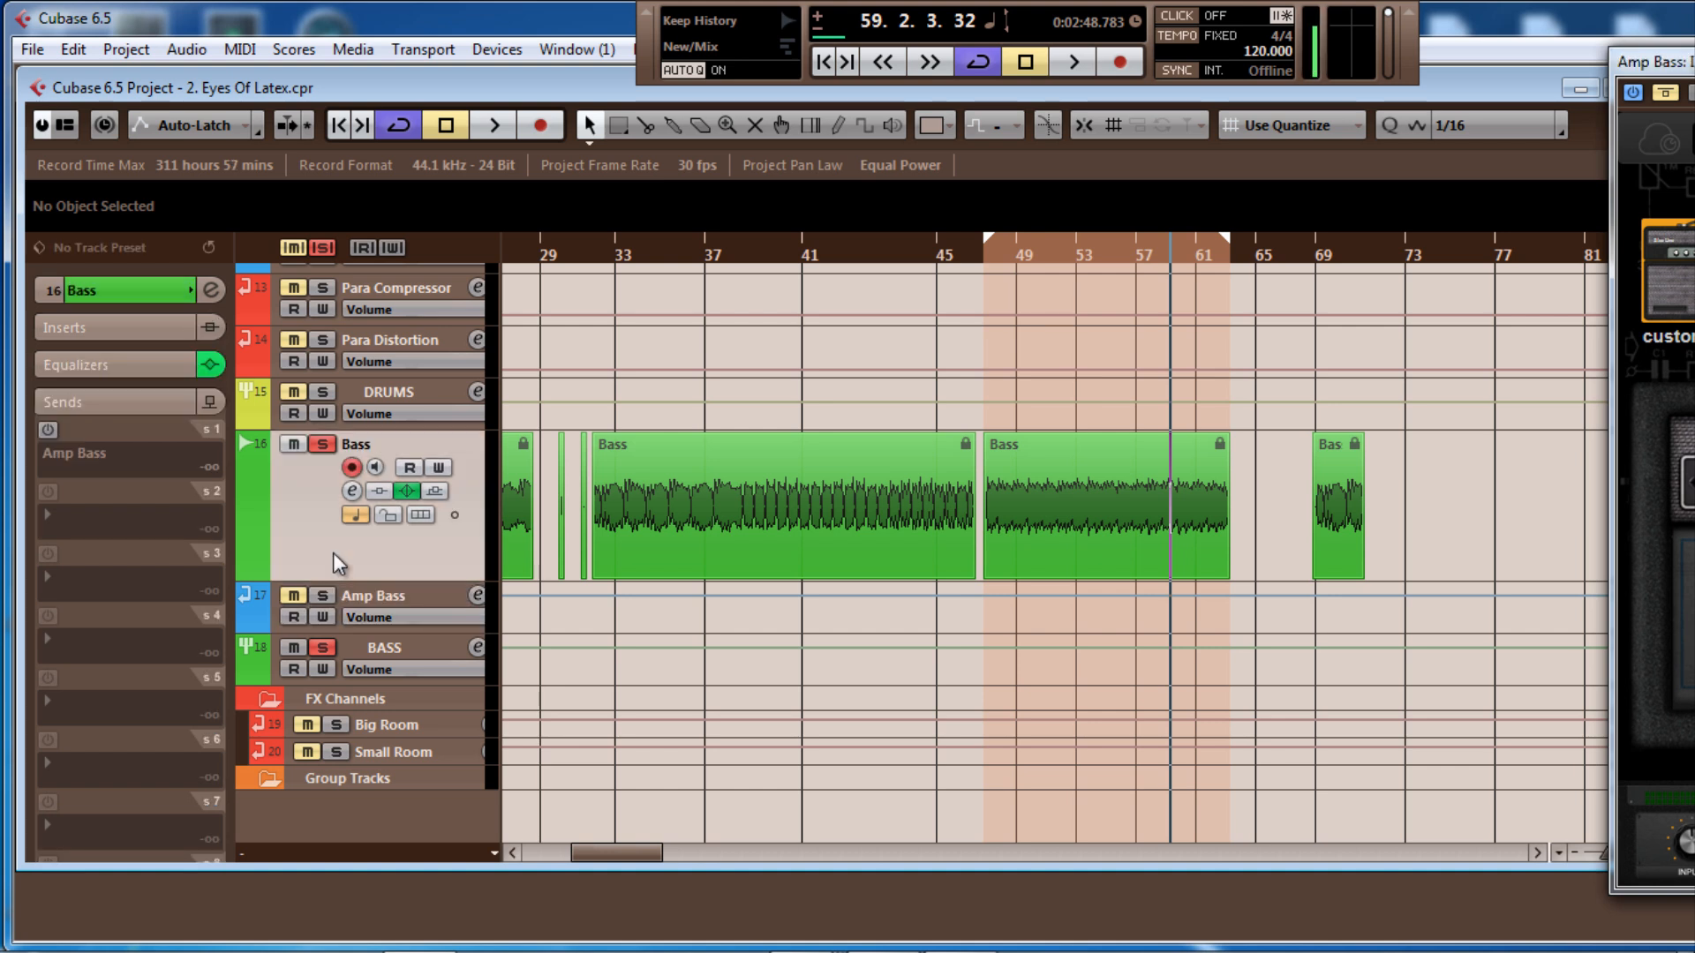
pyautogui.click(48, 431)
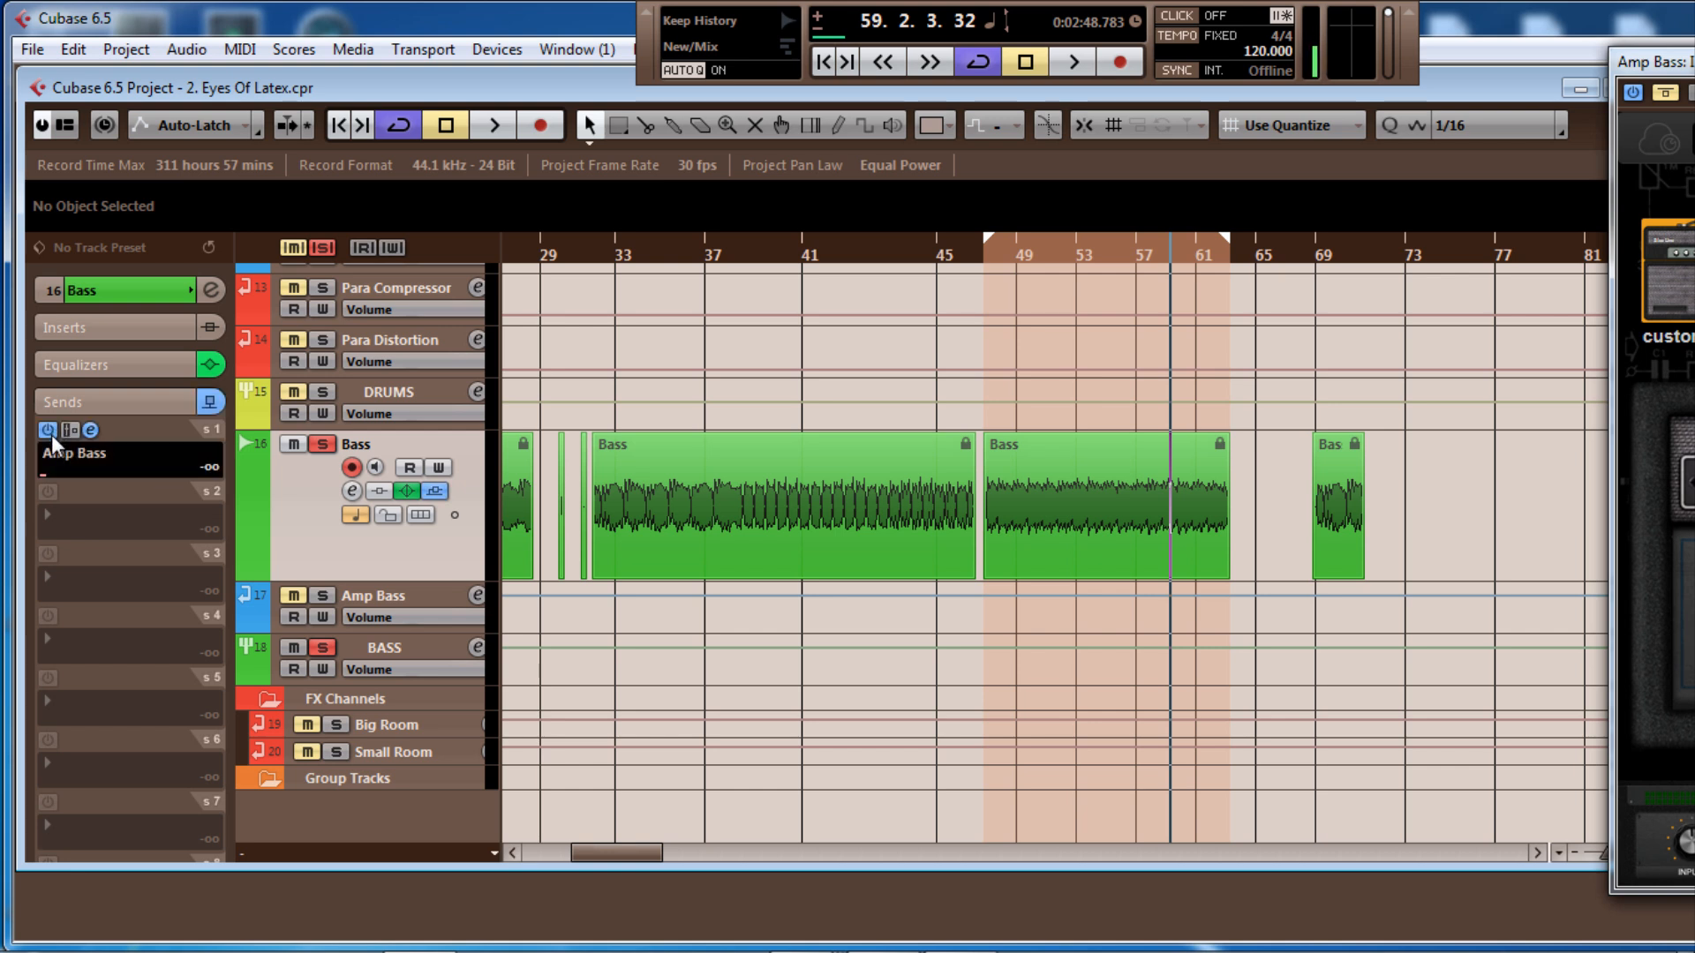
pyautogui.keyDown('ctrl'); pyautogui.click(210, 466); pyautogui.keyUp('ctrl')
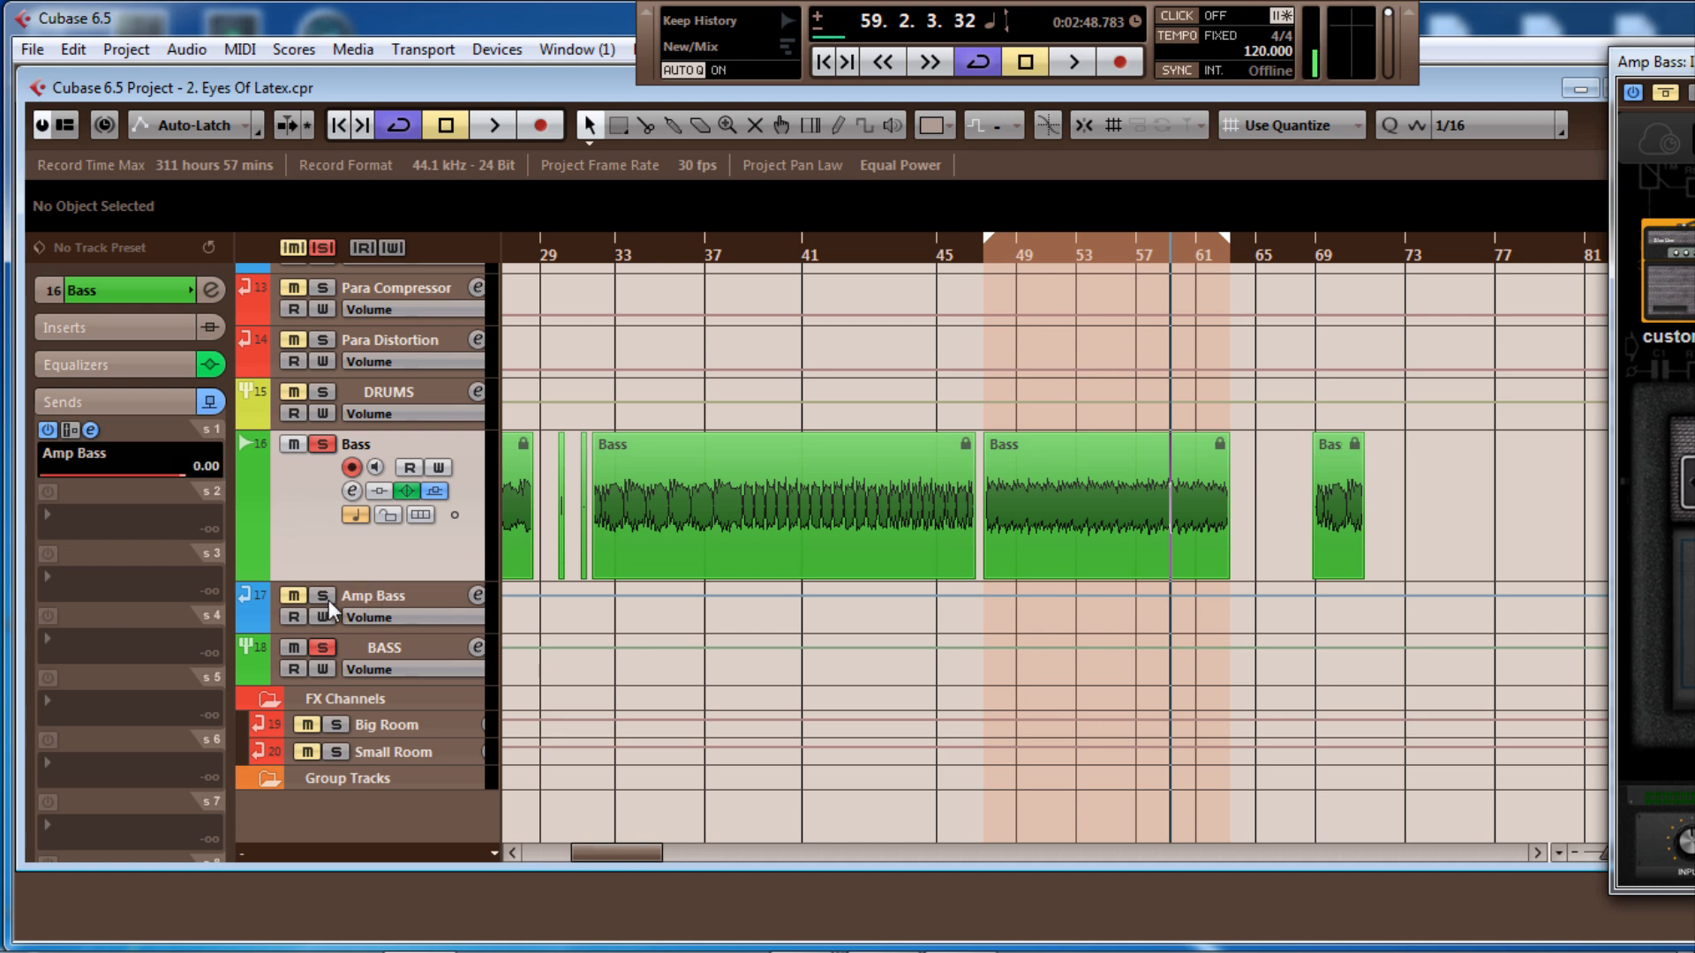
# Select the Amp Bass channel, bring its BIAS AMP_x64 window back into view, and play the bass with the amp bypassed and active
pyautogui.click(384, 596)
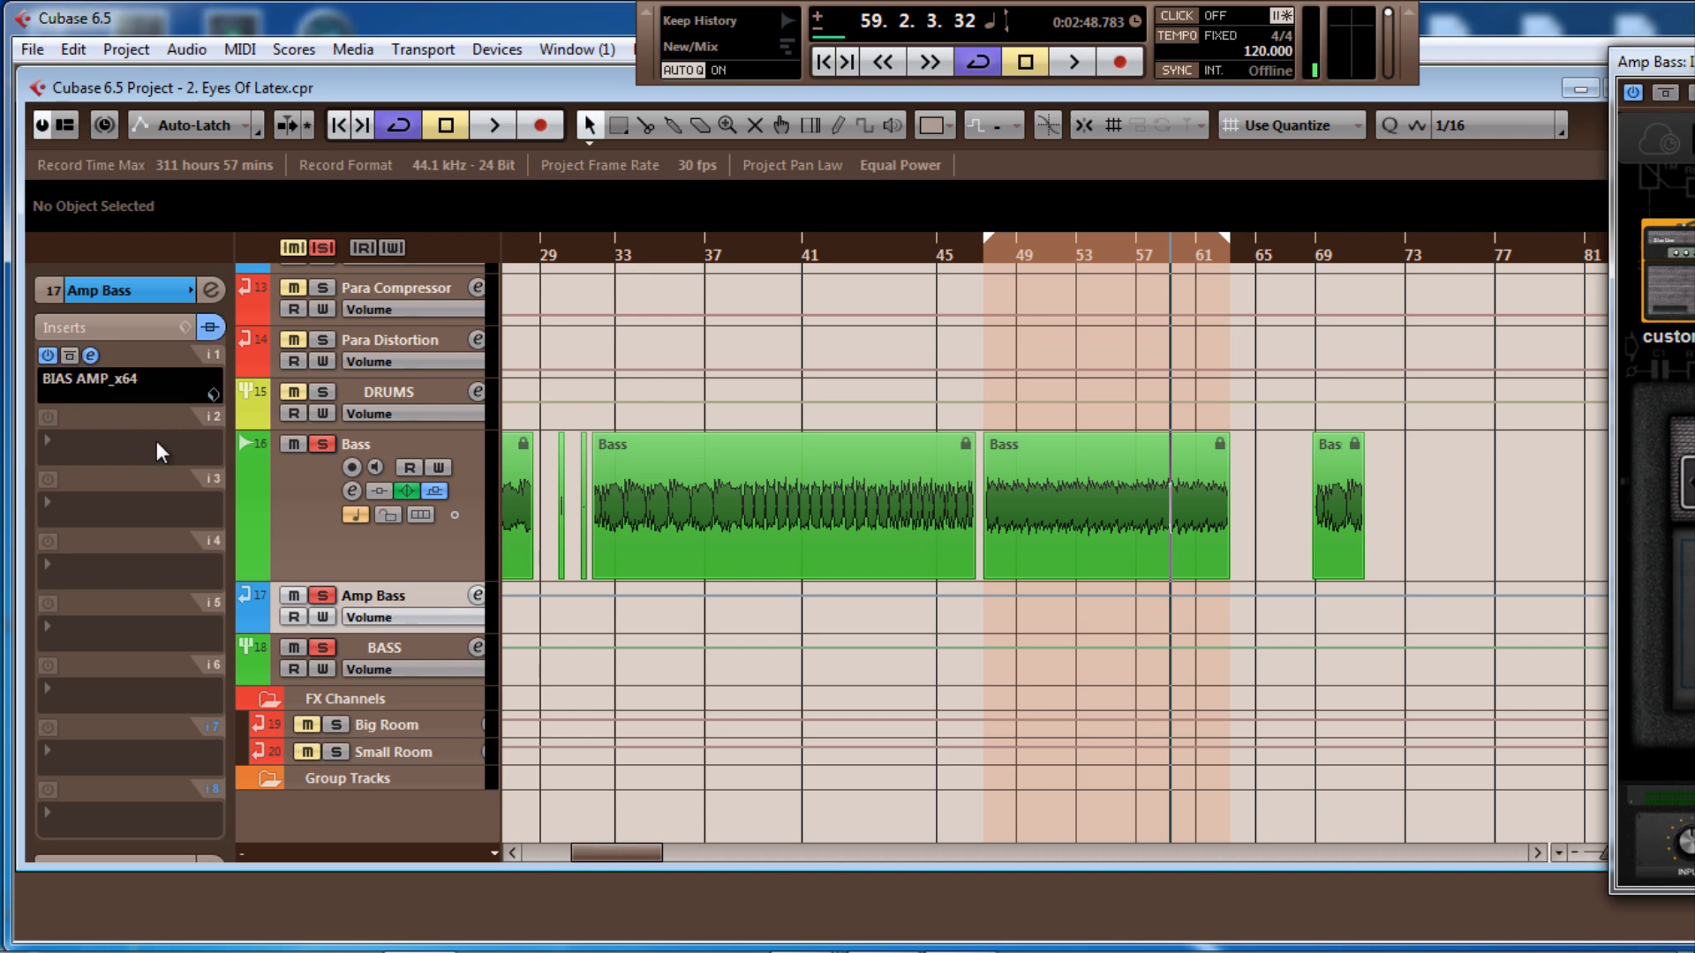
pyautogui.press('space')
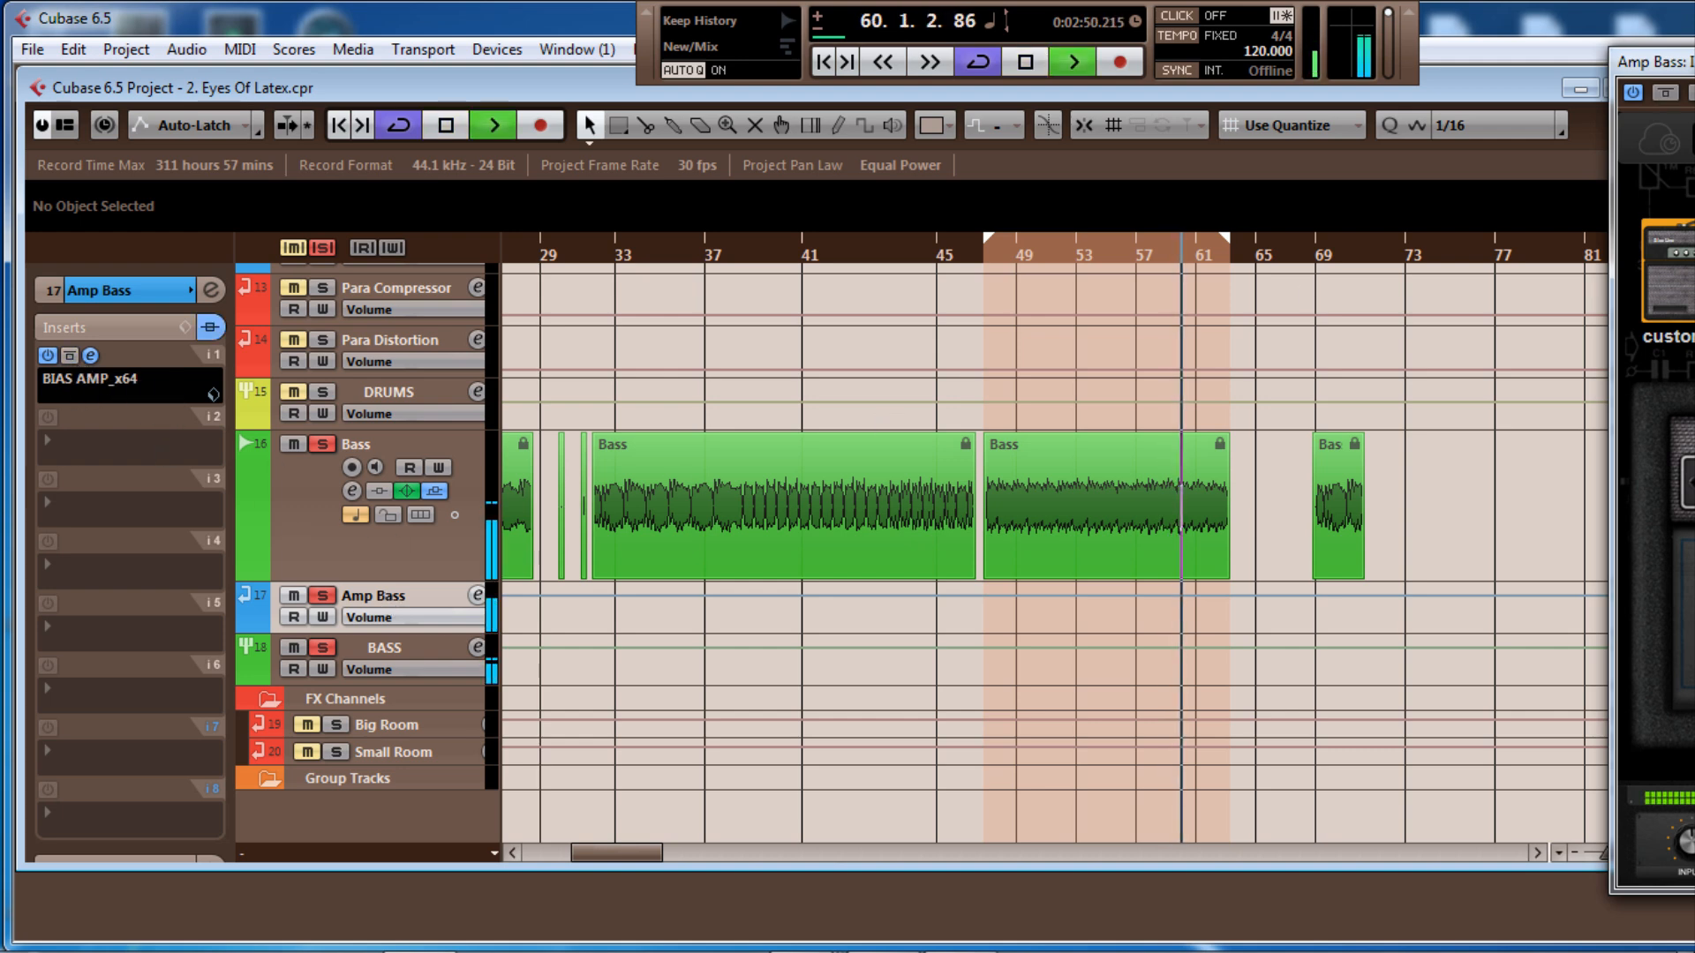
pyautogui.moveTo(1660, 62); pyautogui.dragTo(883, 75)
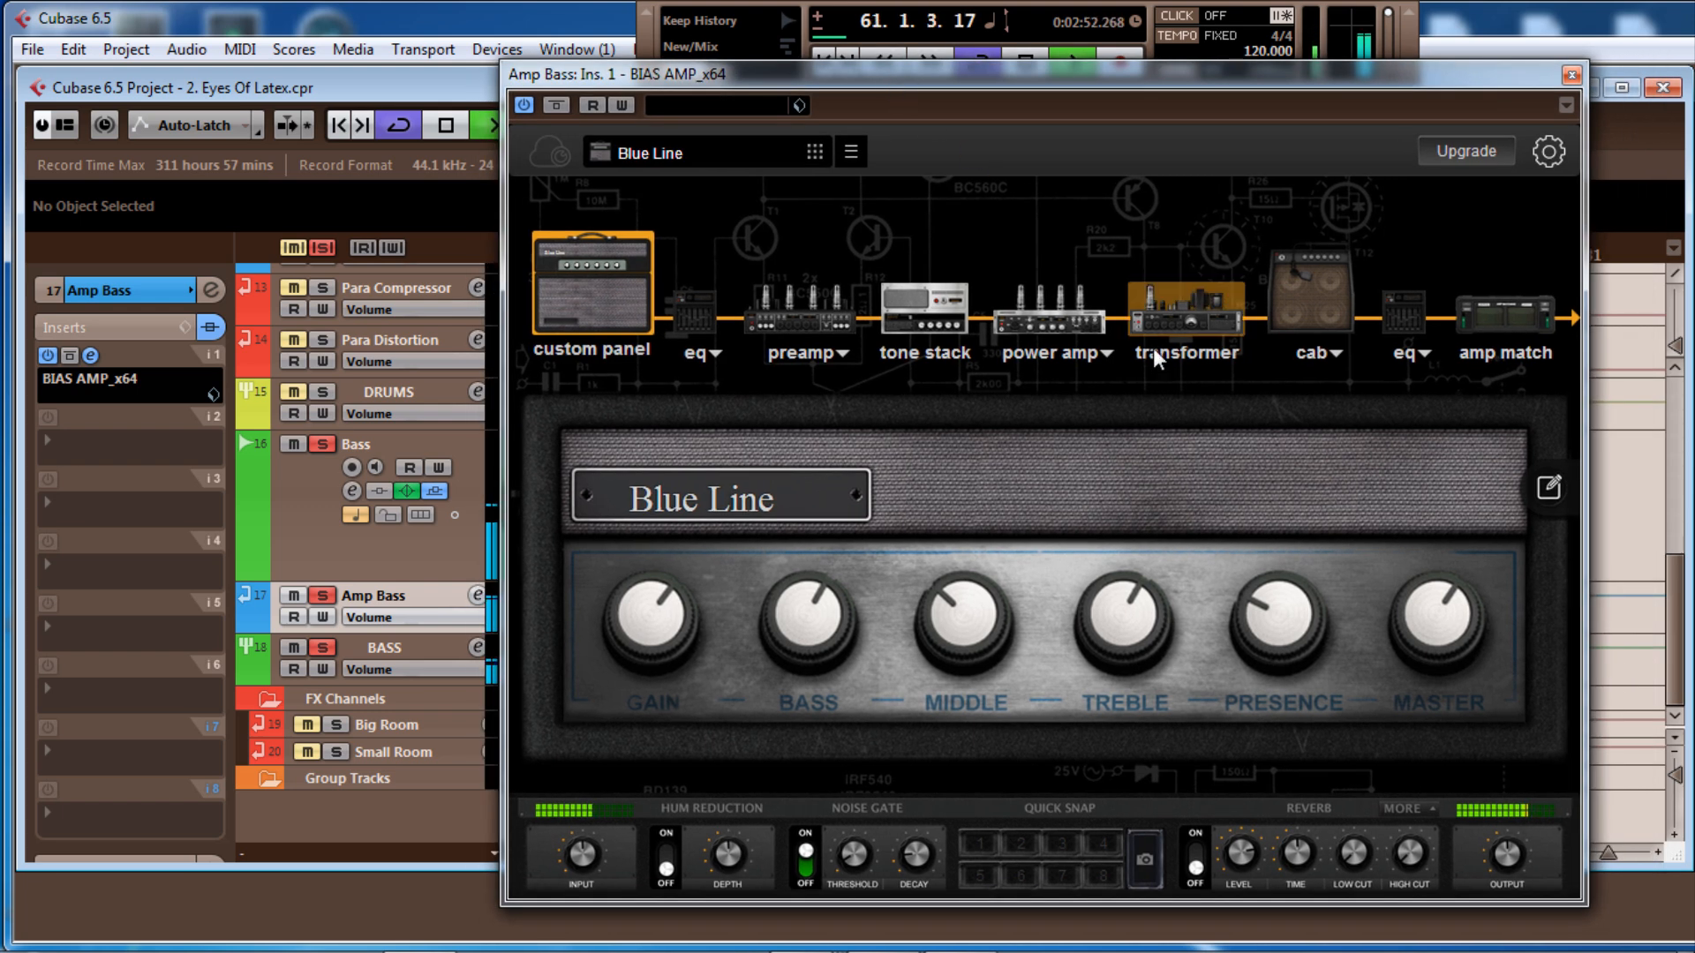
pyautogui.click(558, 106)
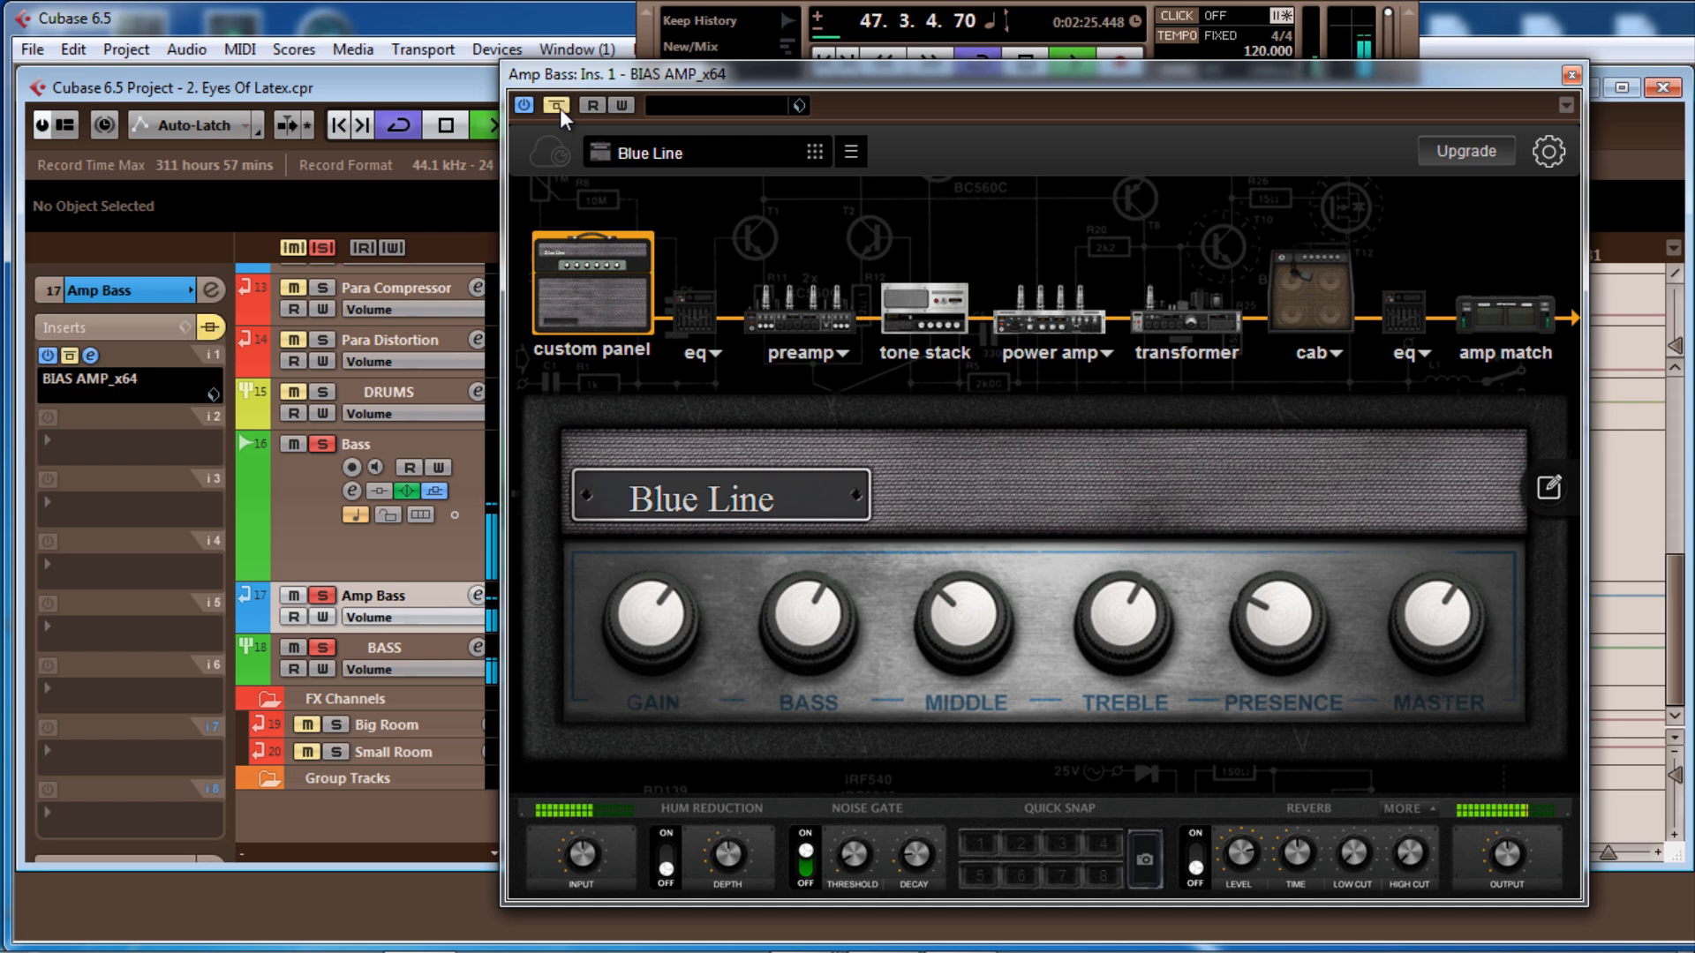
pyautogui.click(557, 106)
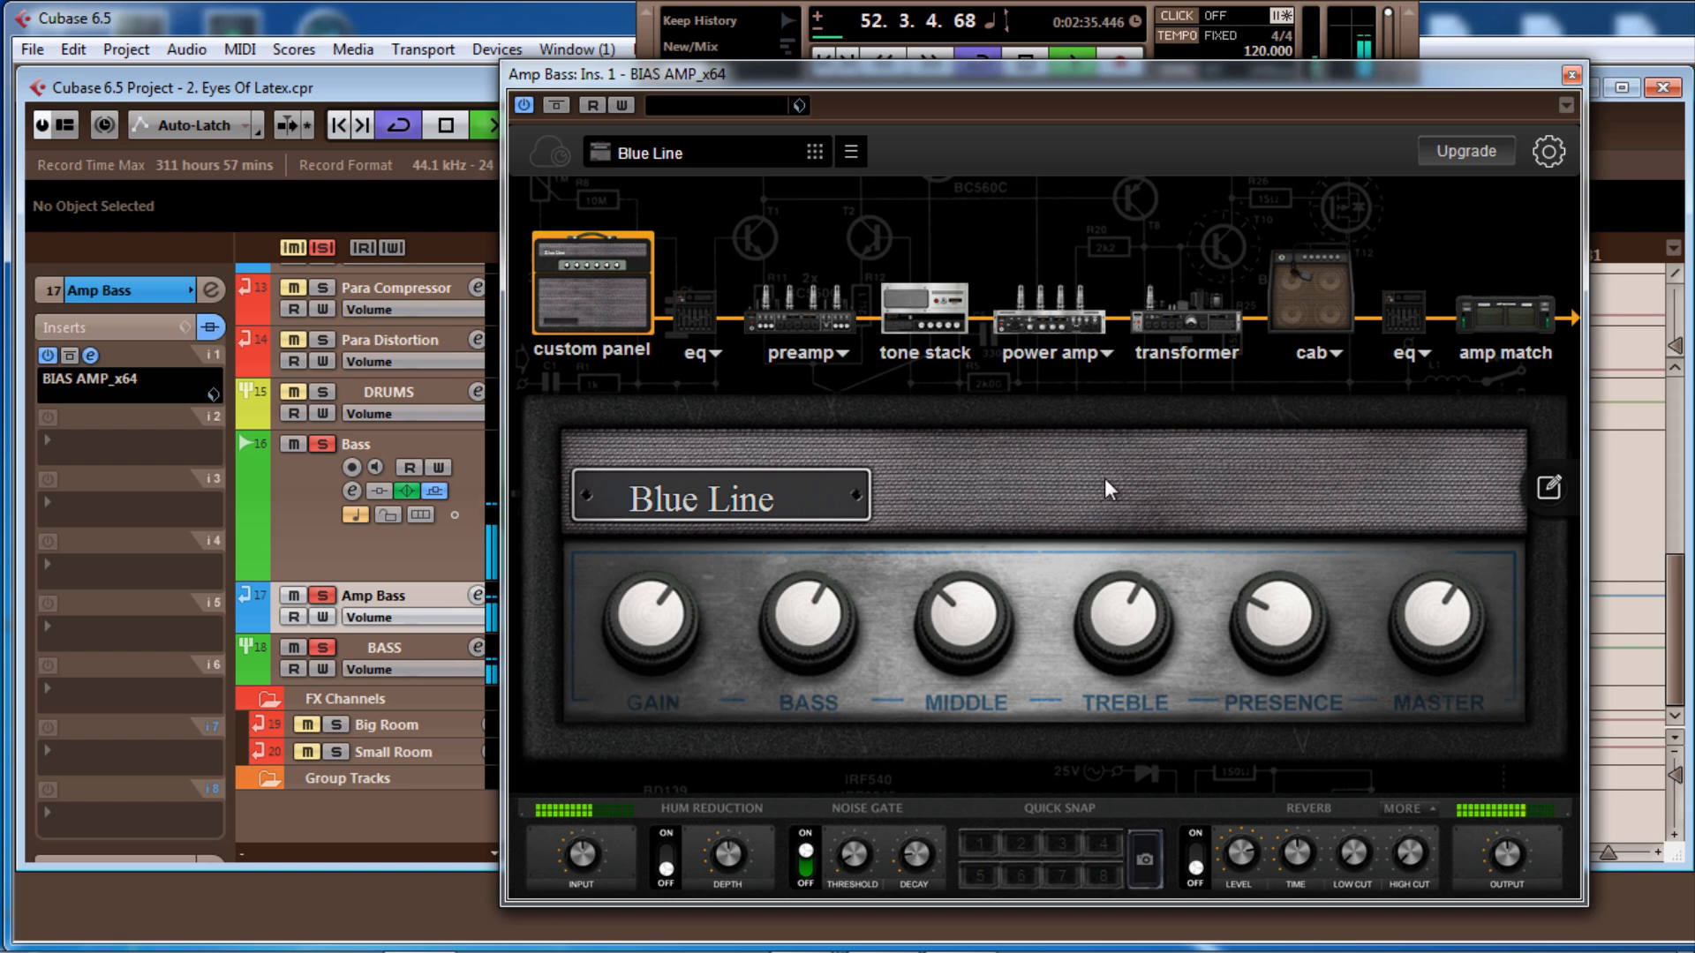
# Reduce the Gain on the Blue Line custom panel and compare the sound against the bypassed amp
pyautogui.moveTo(627, 642); pyautogui.dragTo(634, 659)
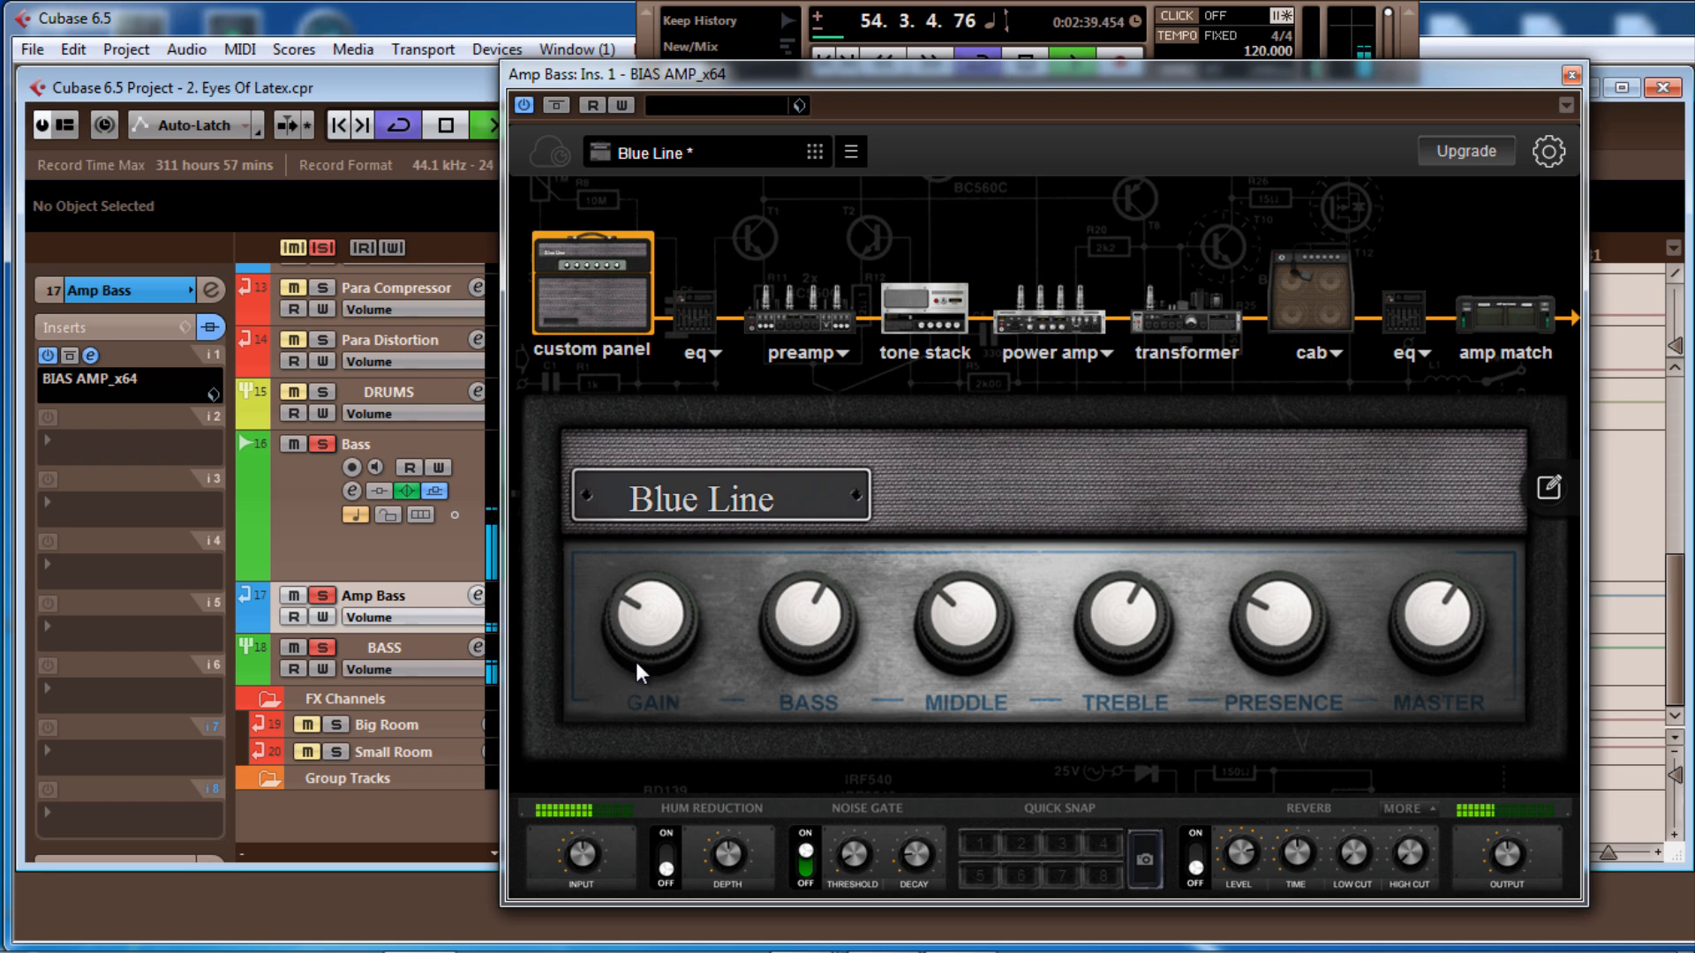
pyautogui.moveTo(638, 628); pyautogui.dragTo(639, 616)
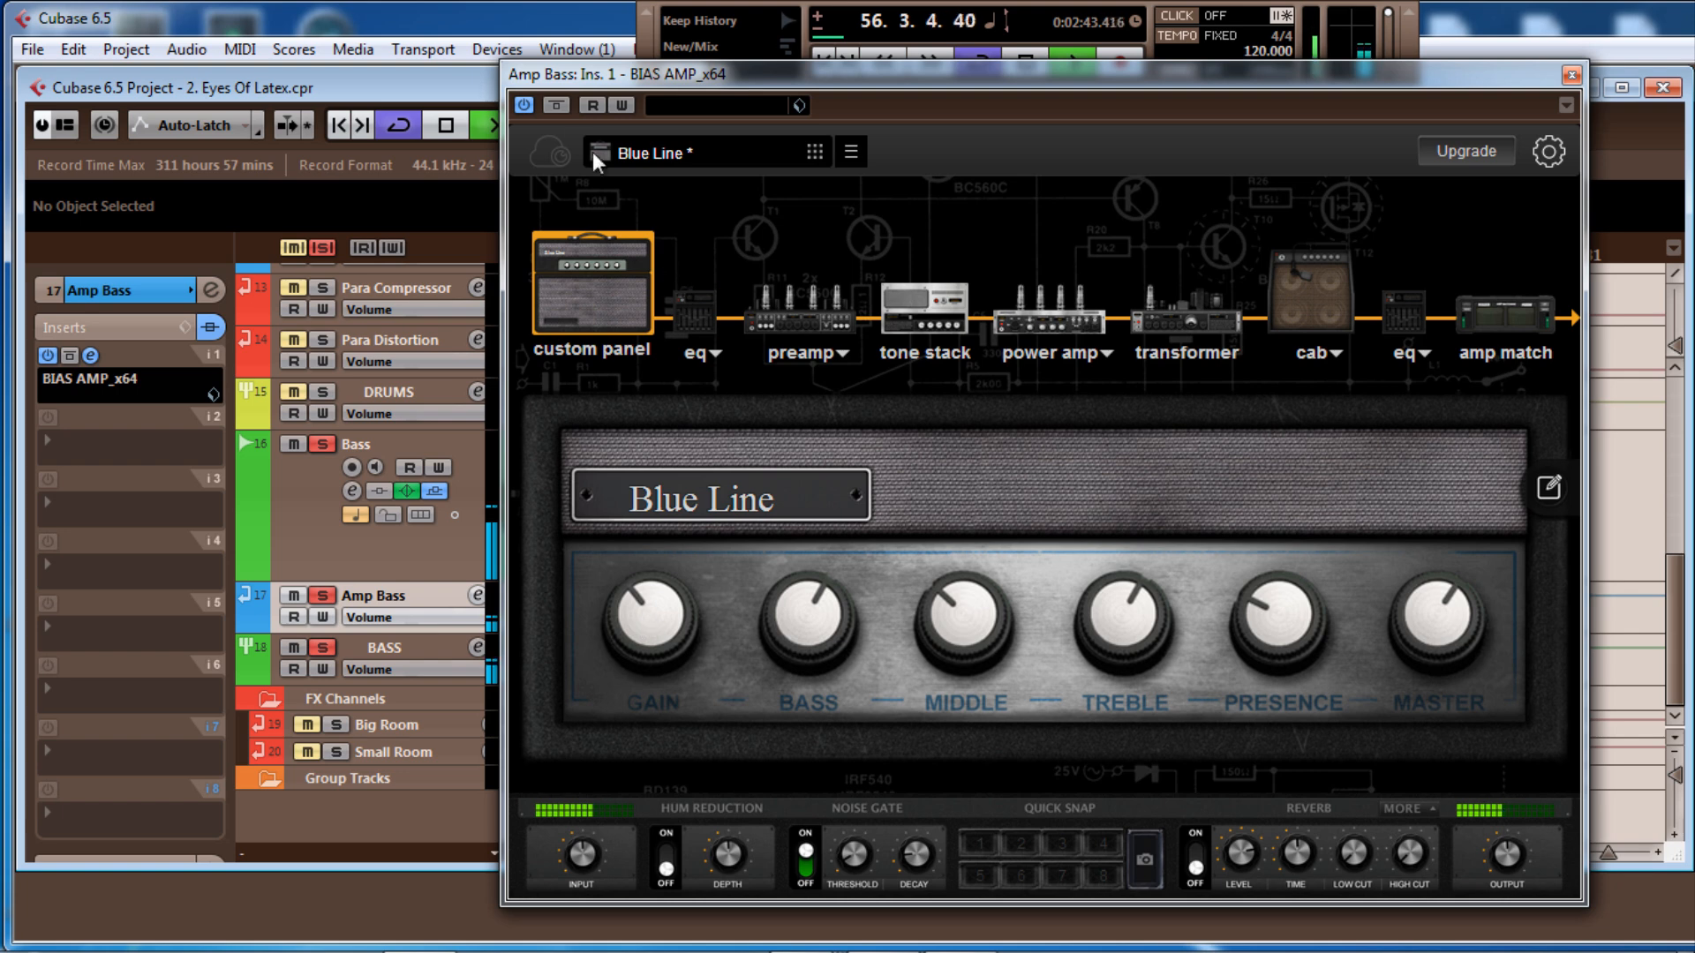
pyautogui.click(554, 105)
pyautogui.click(554, 105)
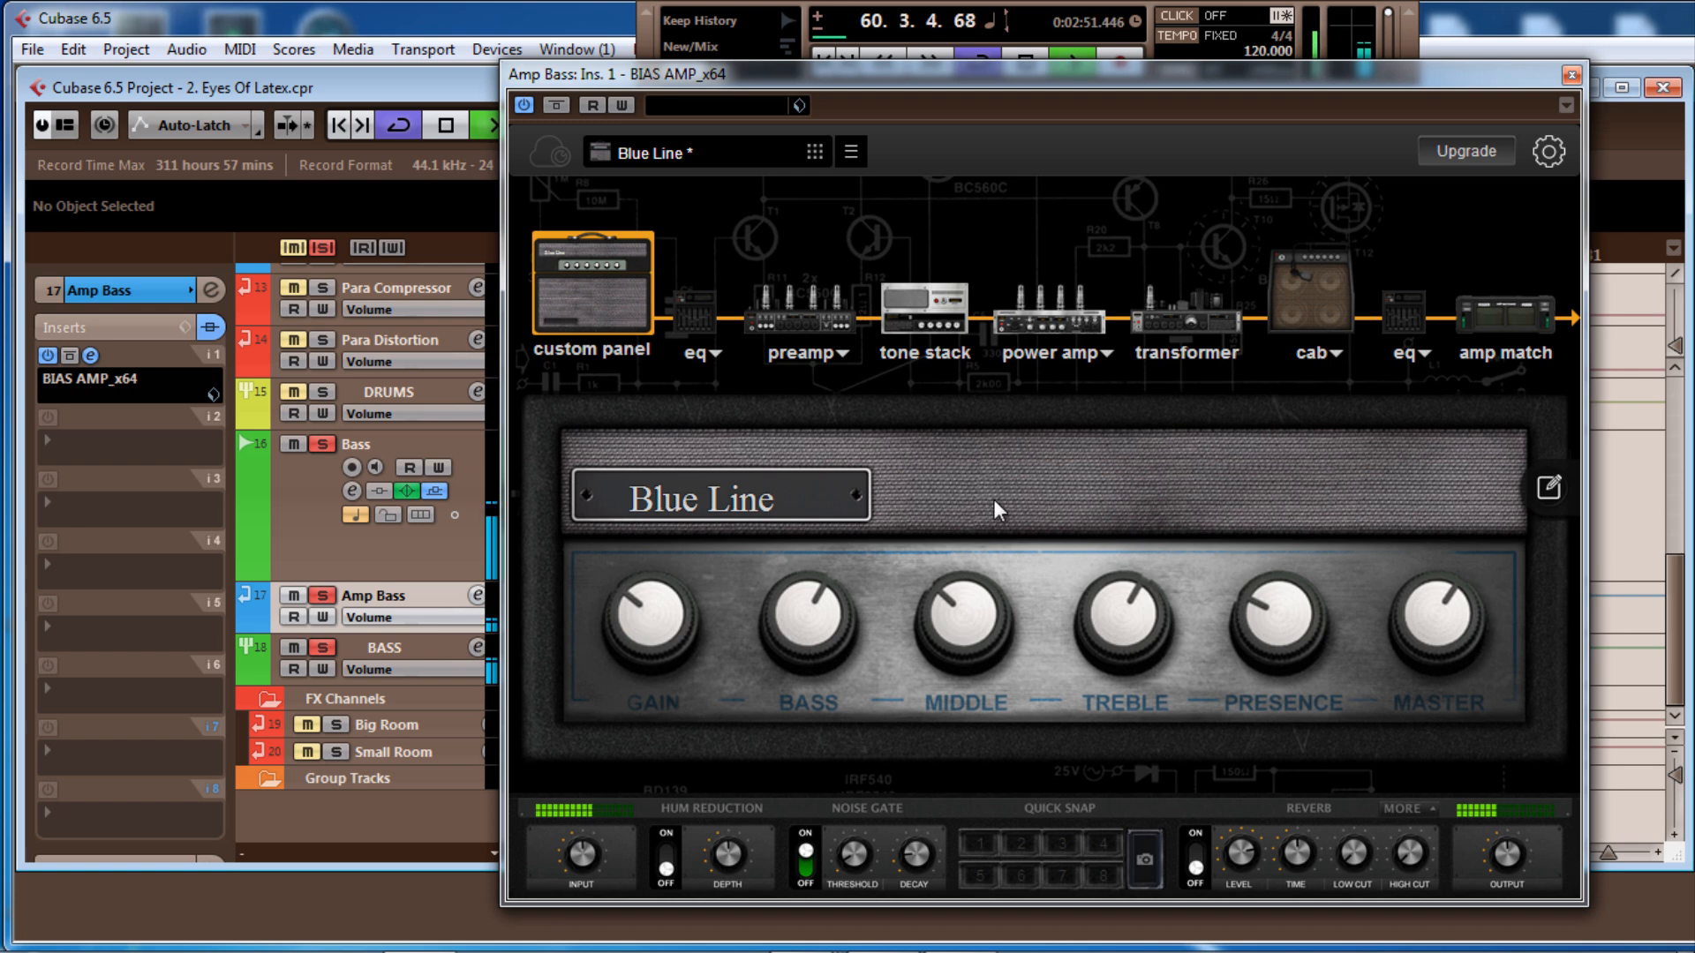
# Audition the EQ after the cab out of and back in the signal chain, and inspect the EQ before the preamp
pyautogui.click(1407, 326)
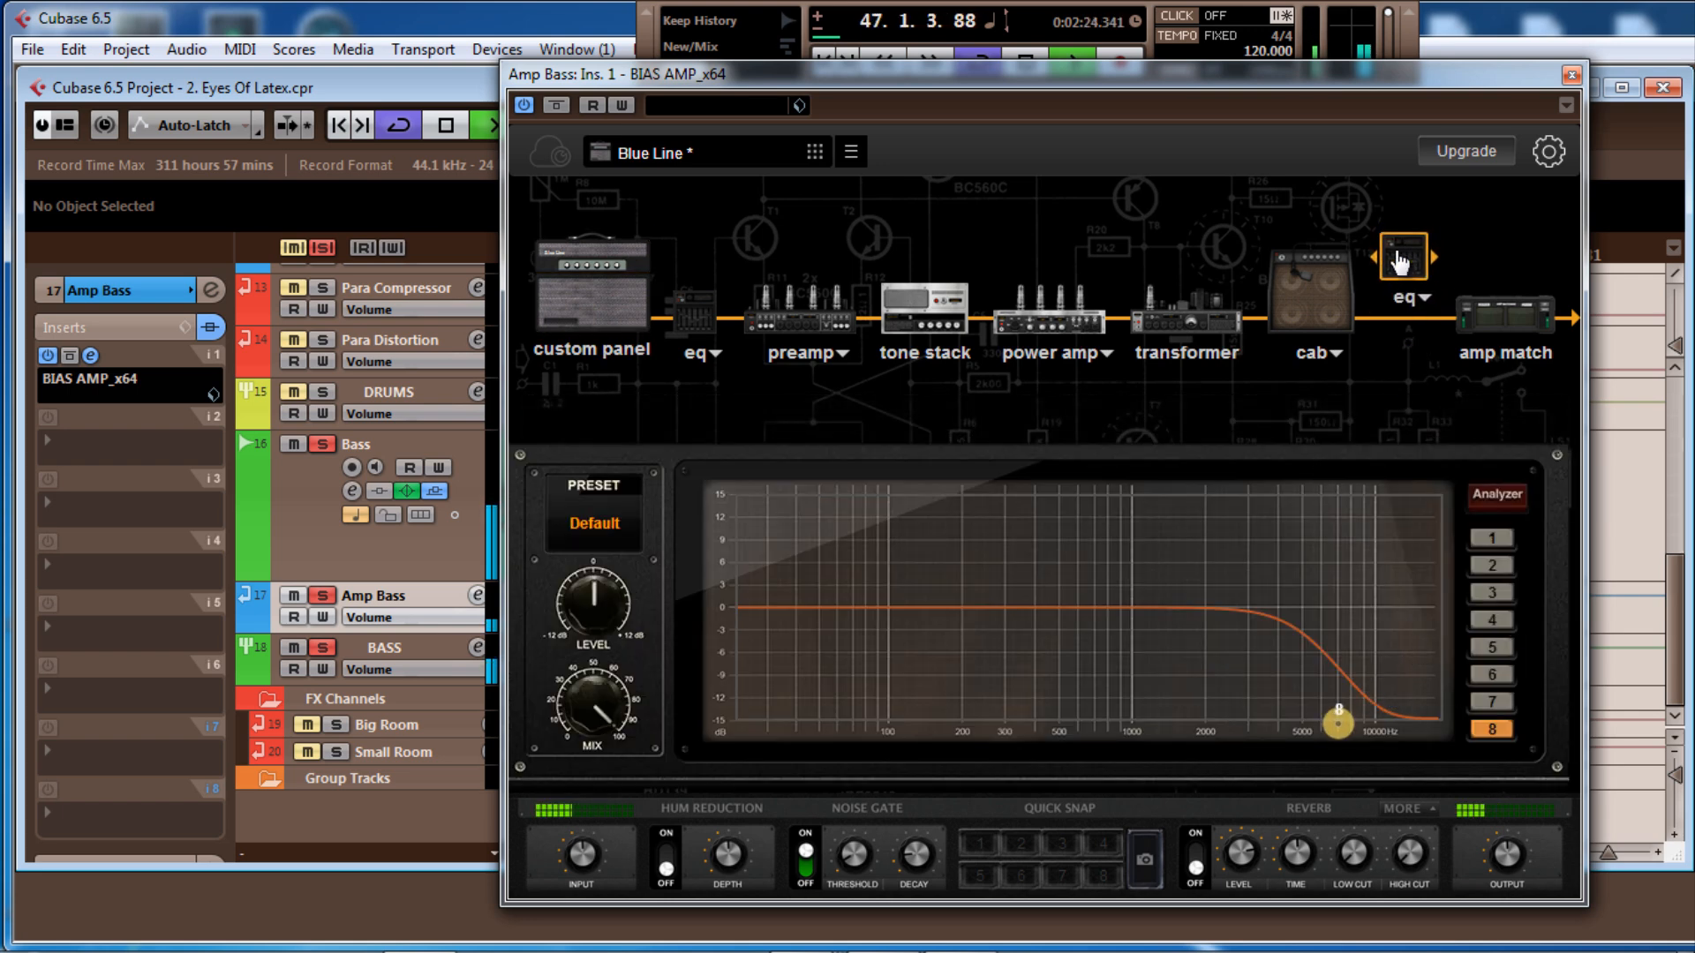
pyautogui.moveTo(1399, 275); pyautogui.dragTo(1399, 318)
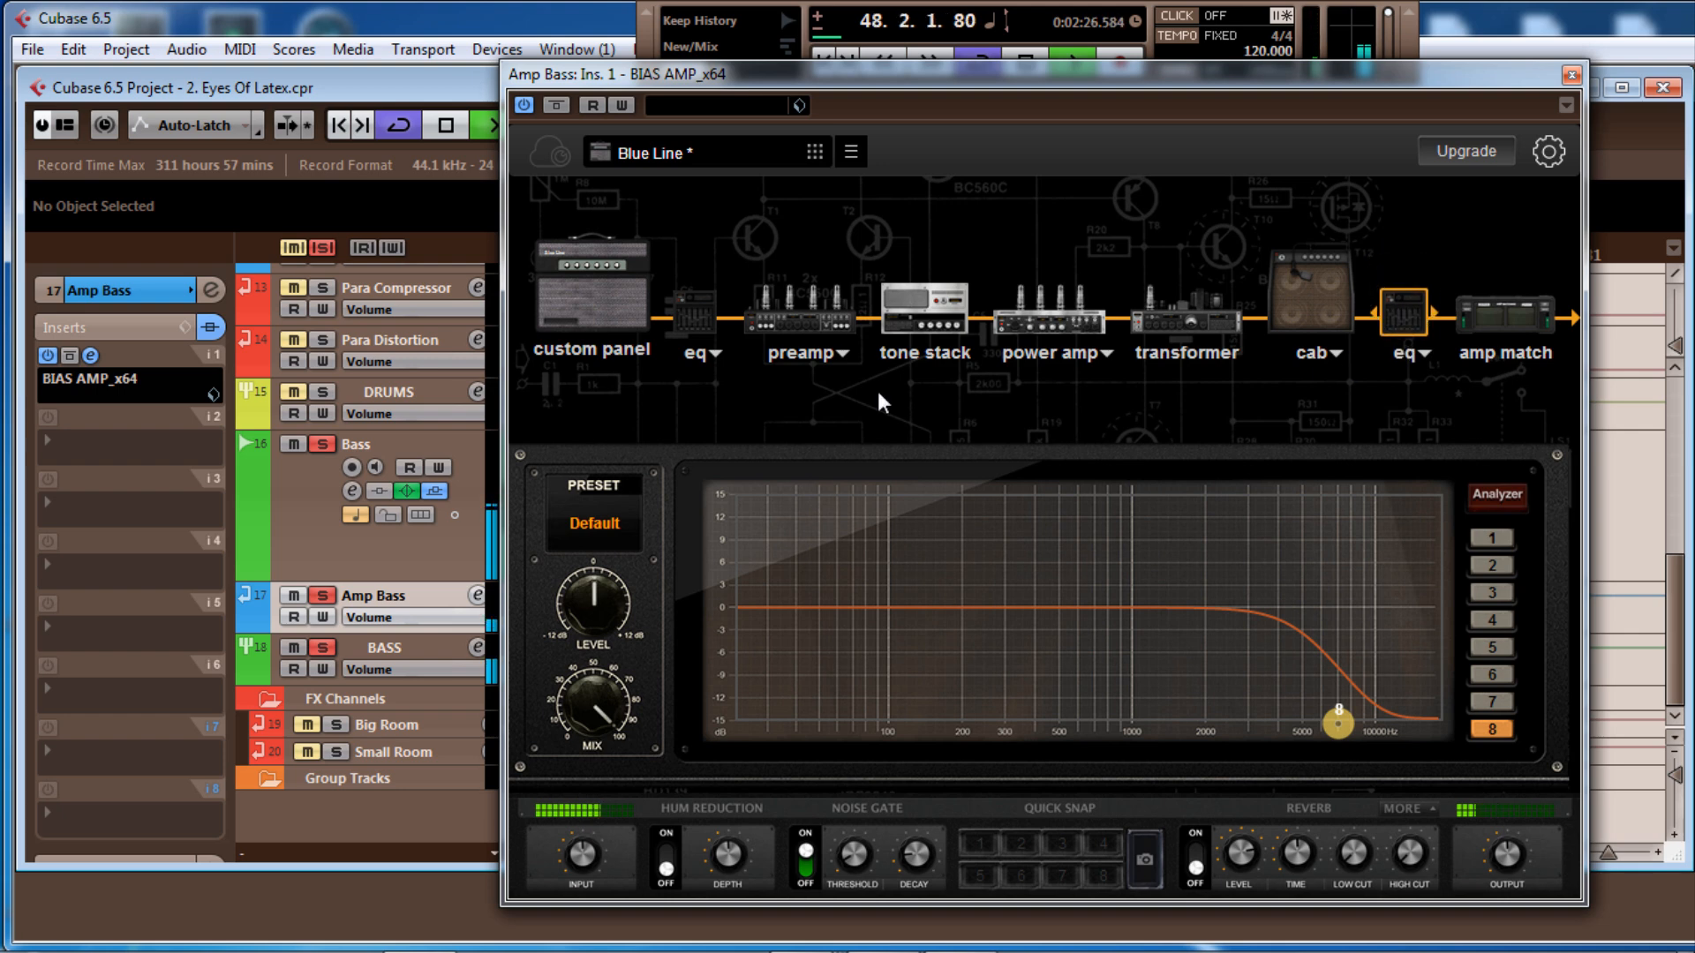
pyautogui.click(696, 334)
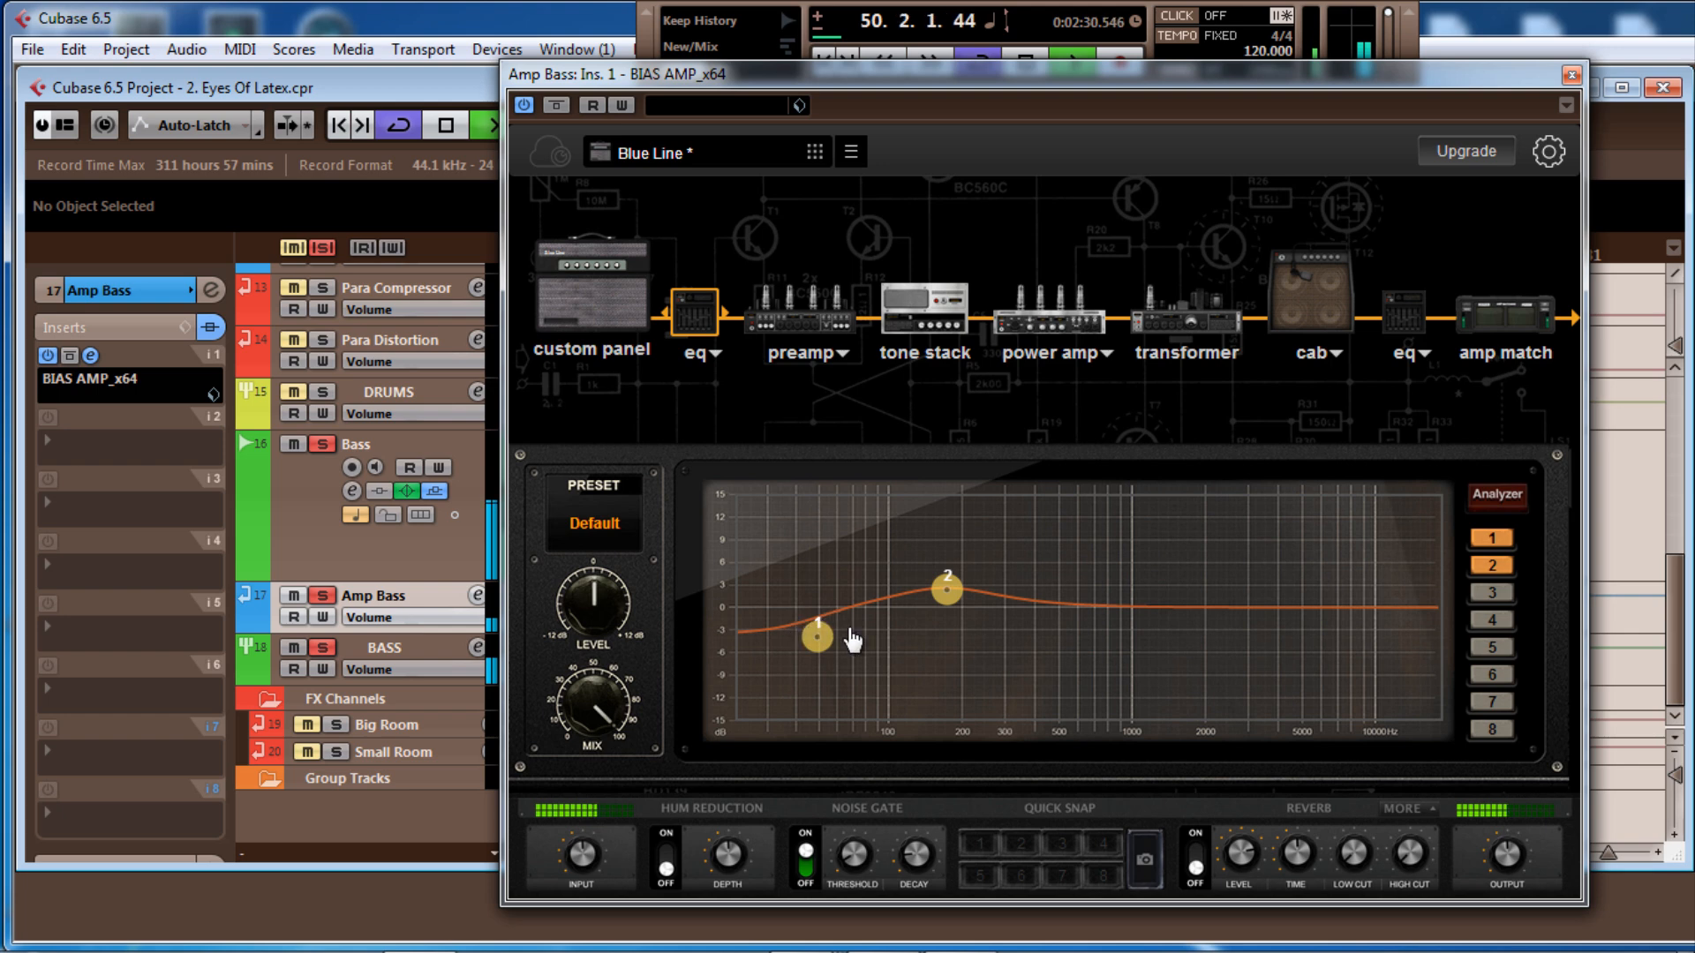
# Lower the preamp's Gain Knob and adjust its Distortion
pyautogui.click(804, 322)
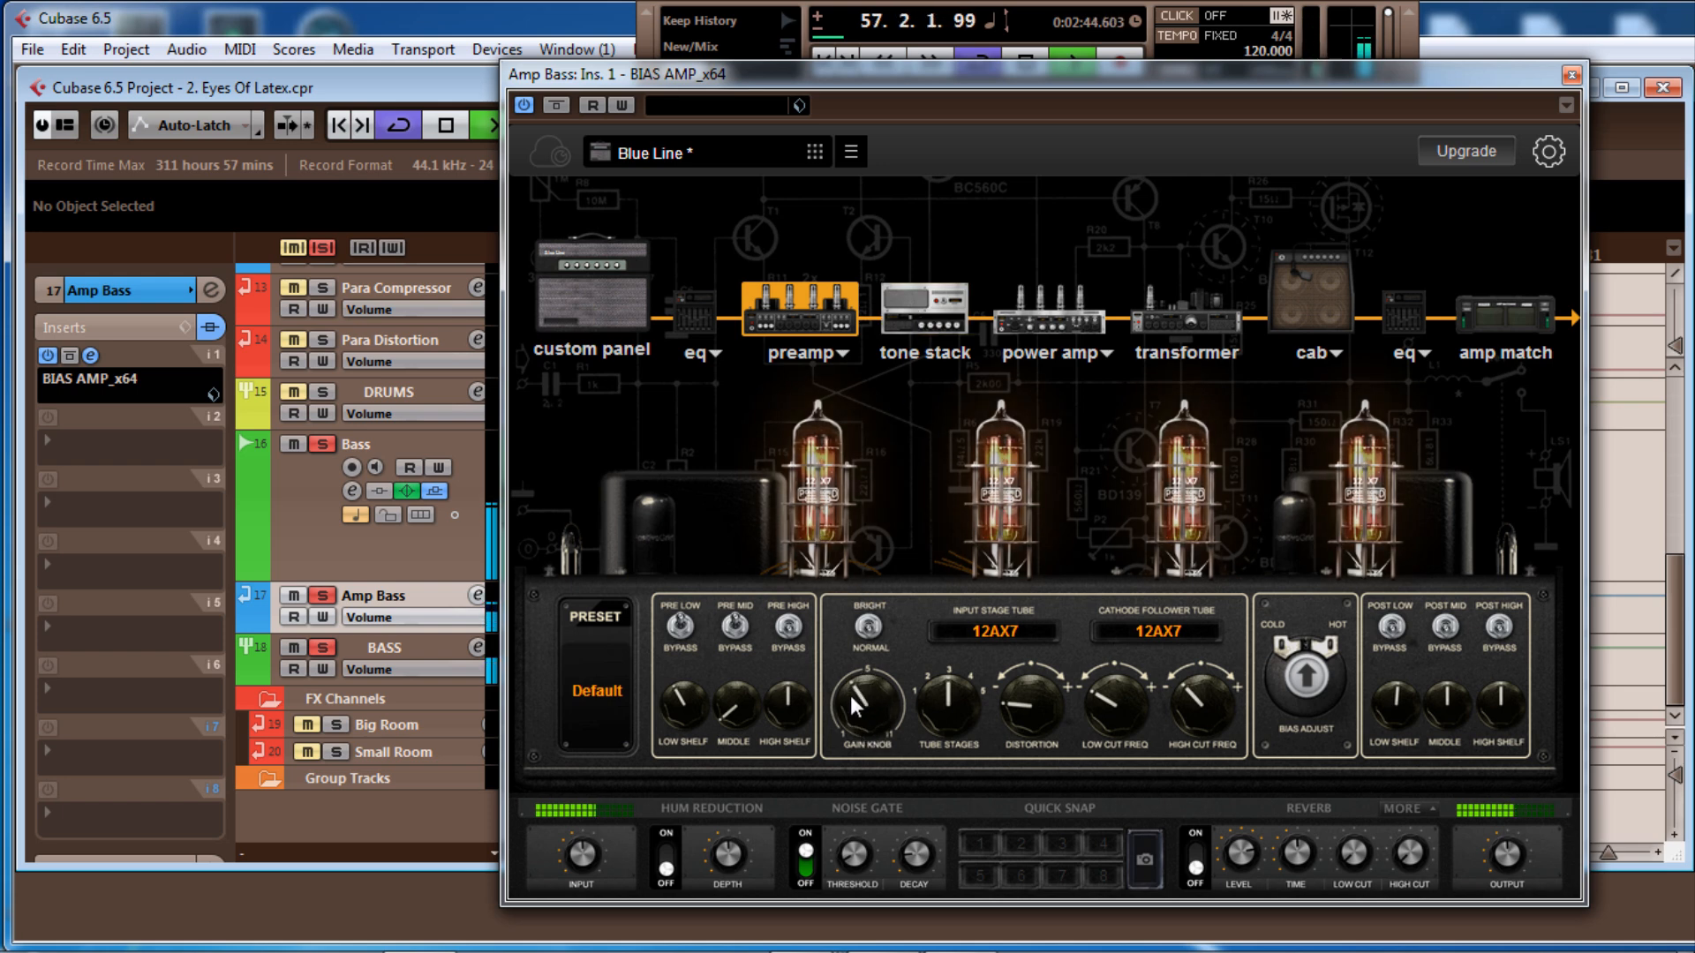
pyautogui.moveTo(860, 682); pyautogui.dragTo(859, 703)
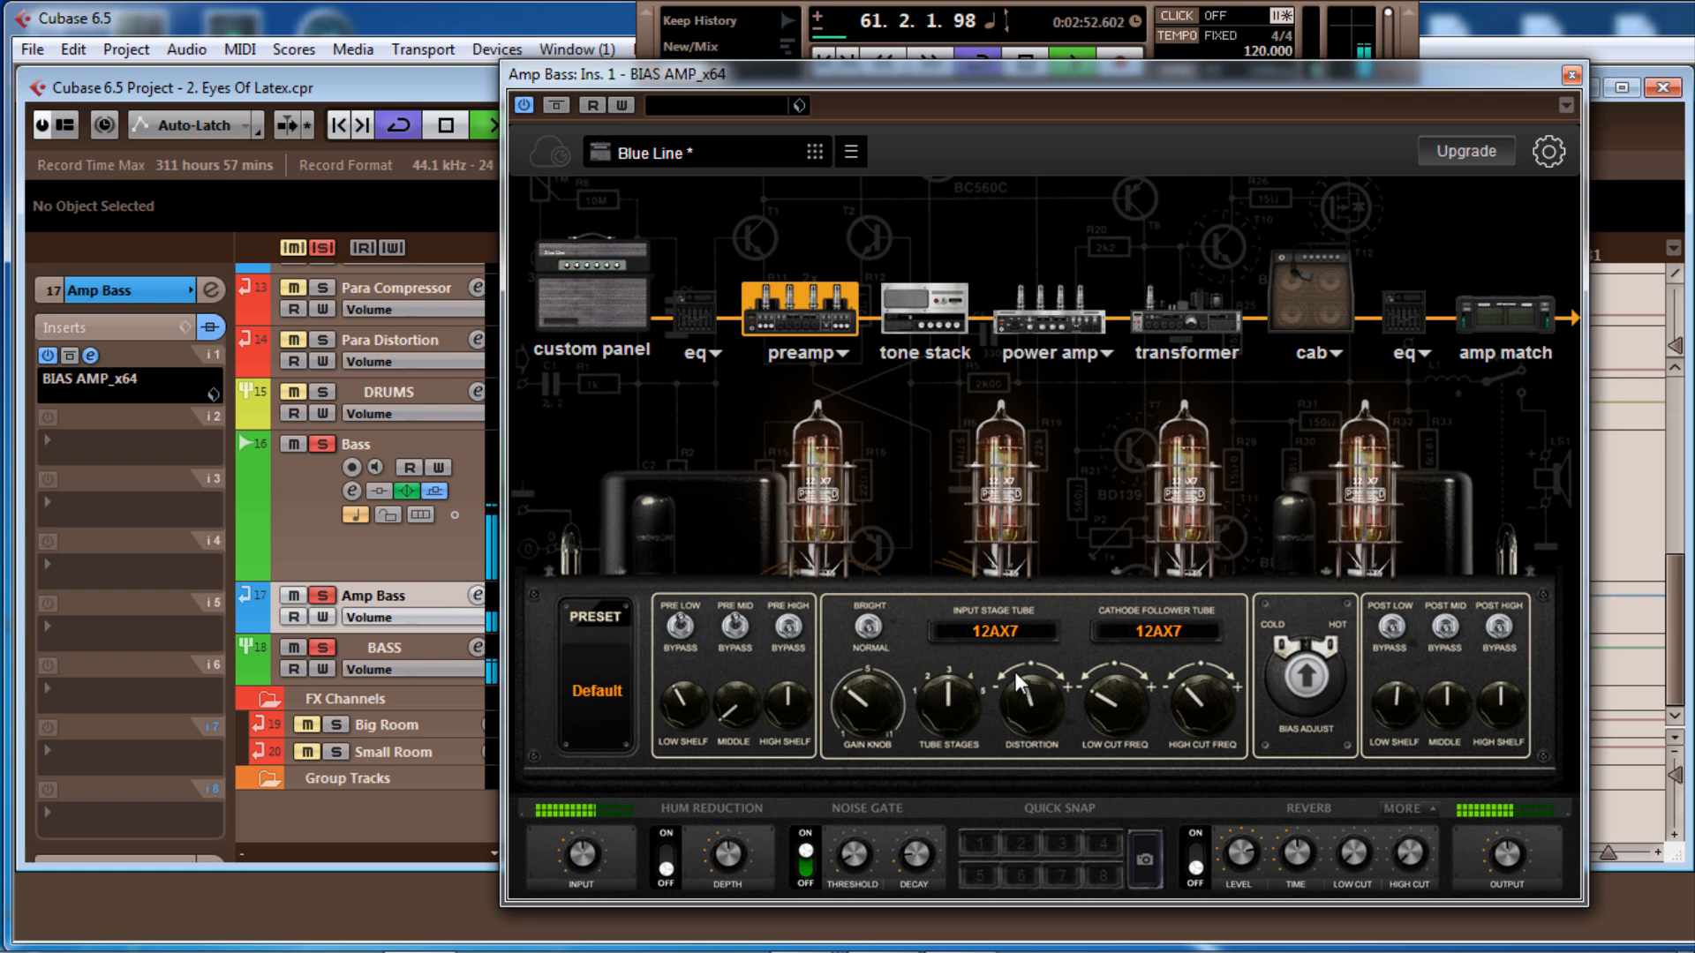
pyautogui.moveTo(1014, 671)
pyautogui.mouseDown()
pyautogui.moveTo(1031, 606)
pyautogui.moveTo(1023, 669)
pyautogui.mouseUp()
# Check the tone stack, and on the power amp raise the Distortion and lower the Master Knob
pyautogui.click(949, 335)
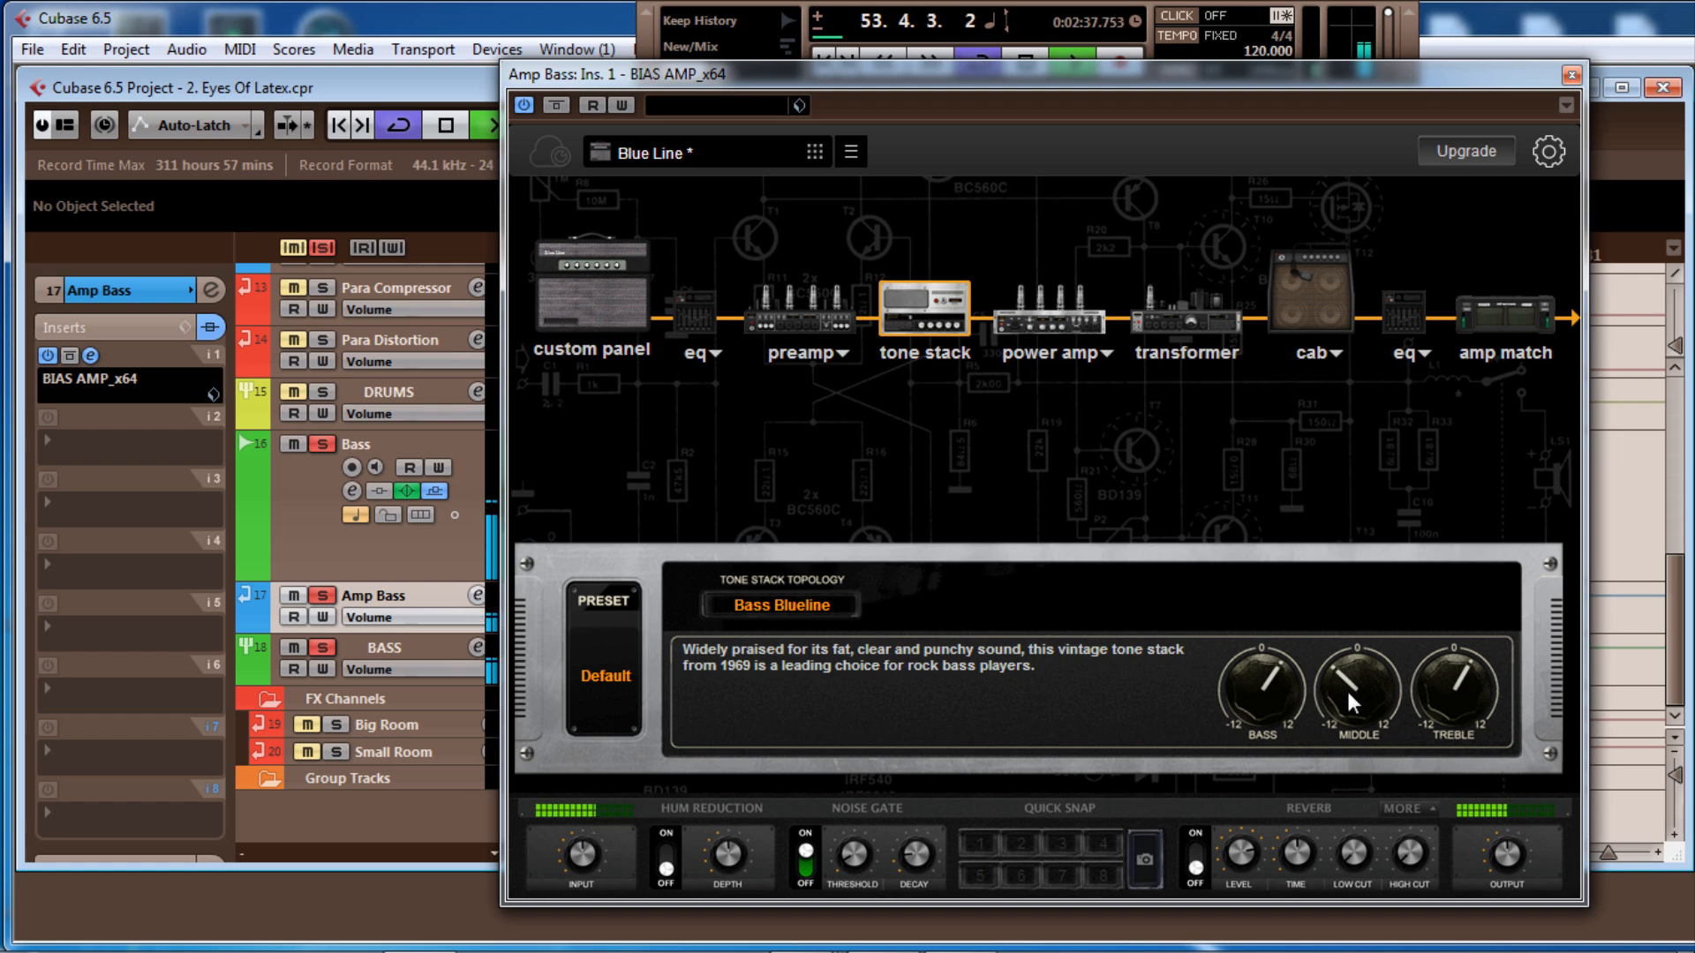
pyautogui.click(1028, 334)
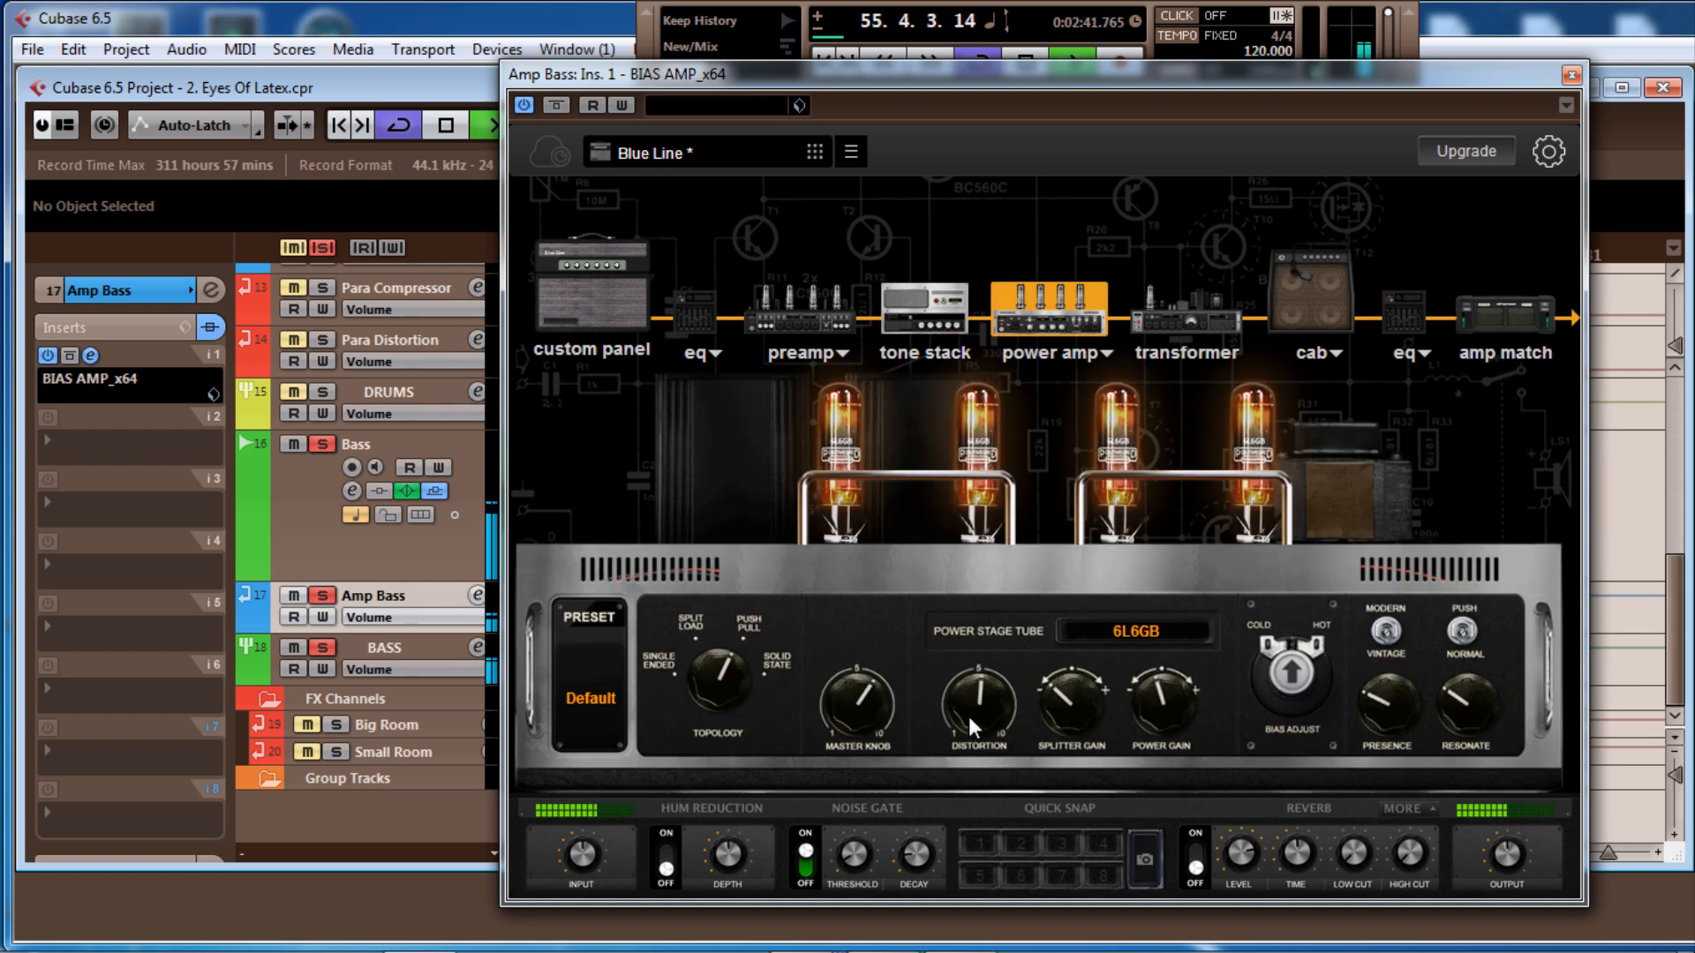
pyautogui.moveTo(967, 717); pyautogui.dragTo(974, 705)
pyautogui.moveTo(862, 700)
pyautogui.mouseDown()
pyautogui.moveTo(856, 720)
pyautogui.moveTo(860, 707)
pyautogui.mouseUp()
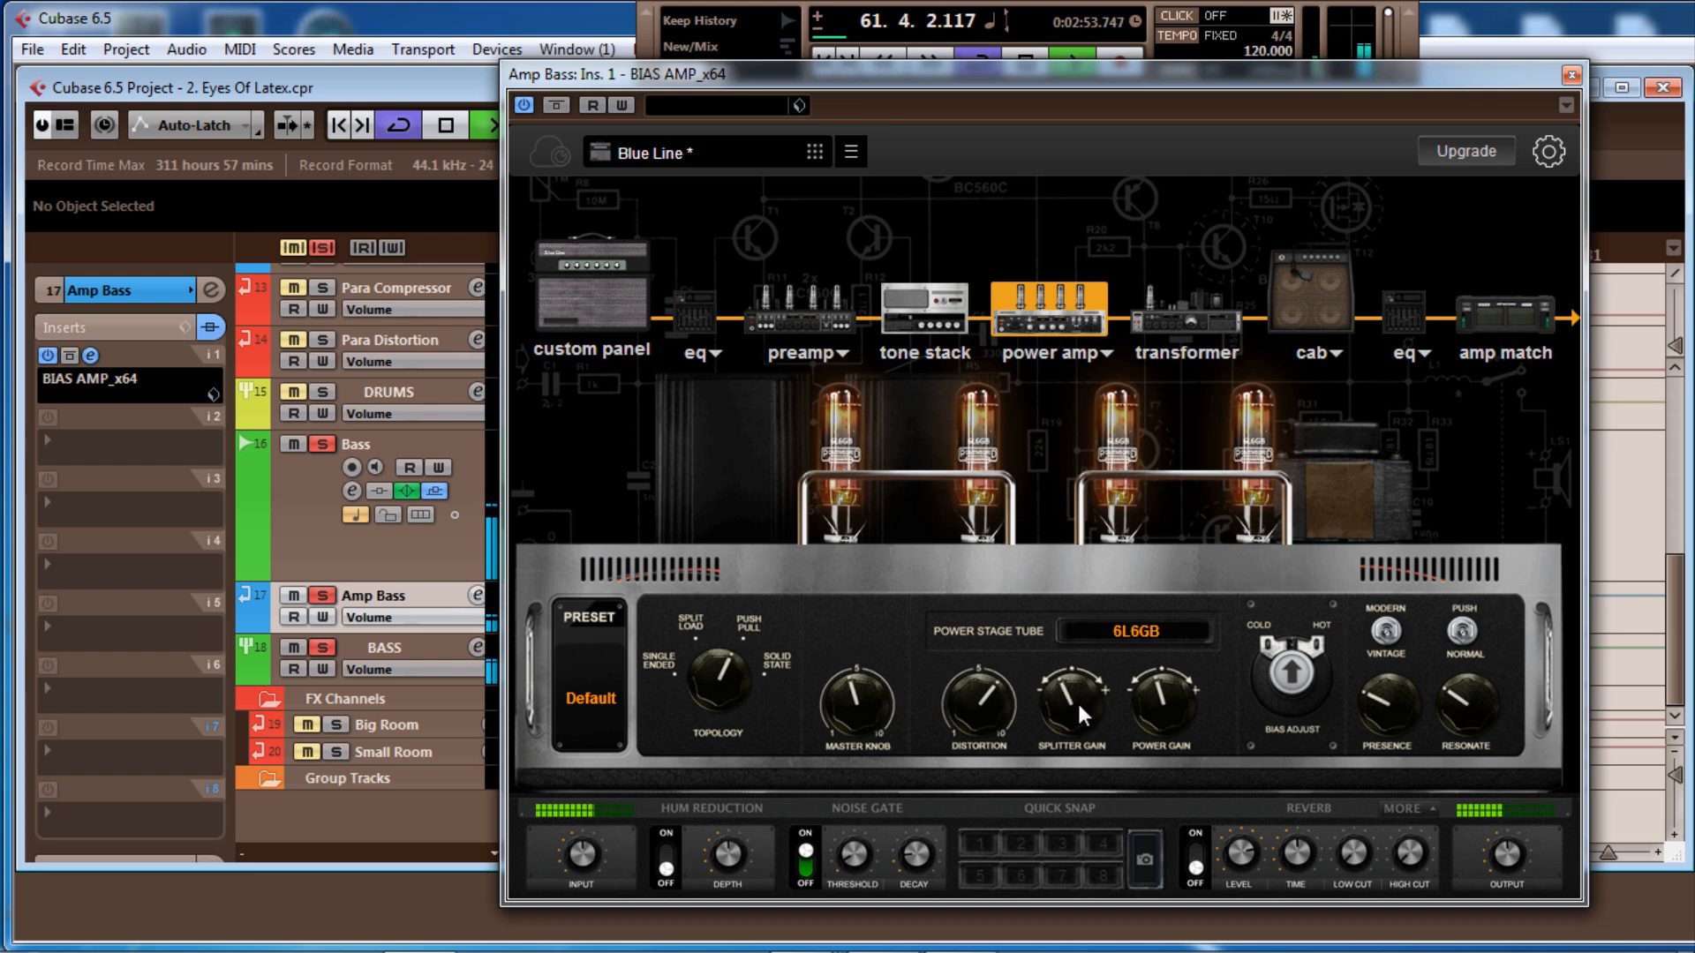
# Compare the bass with BIAS AMP_x64 bypassed and active several times, leaving the amp active
pyautogui.click(563, 107)
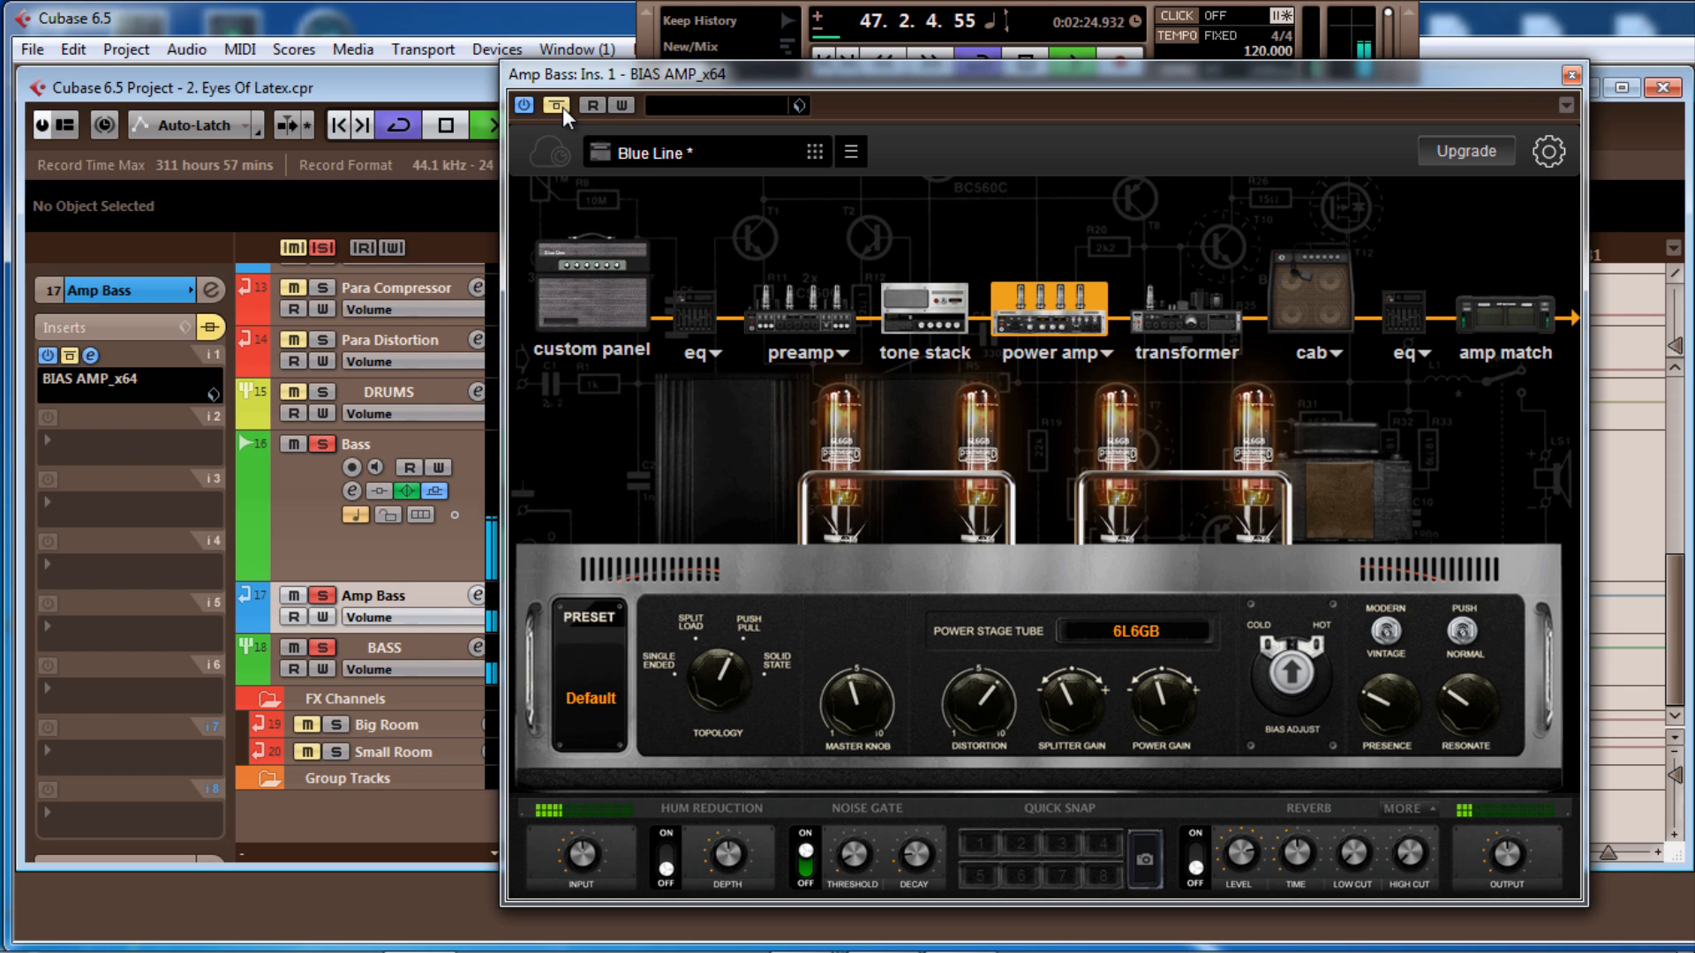
pyautogui.click(563, 108)
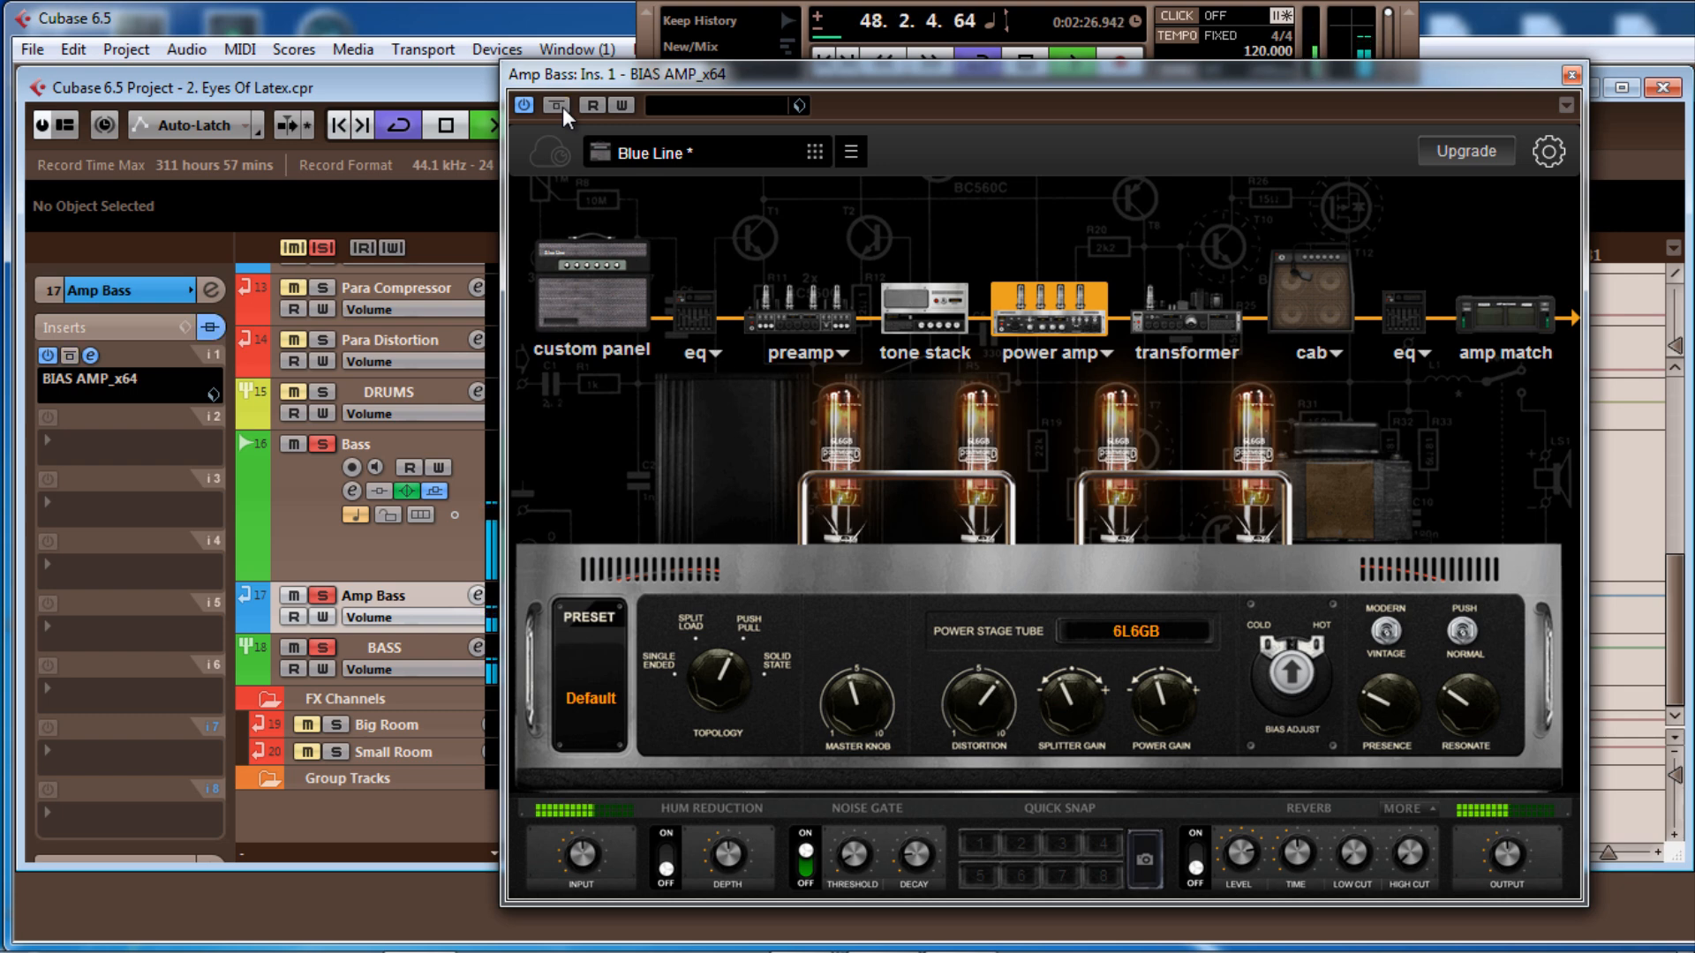
pyautogui.click(564, 108)
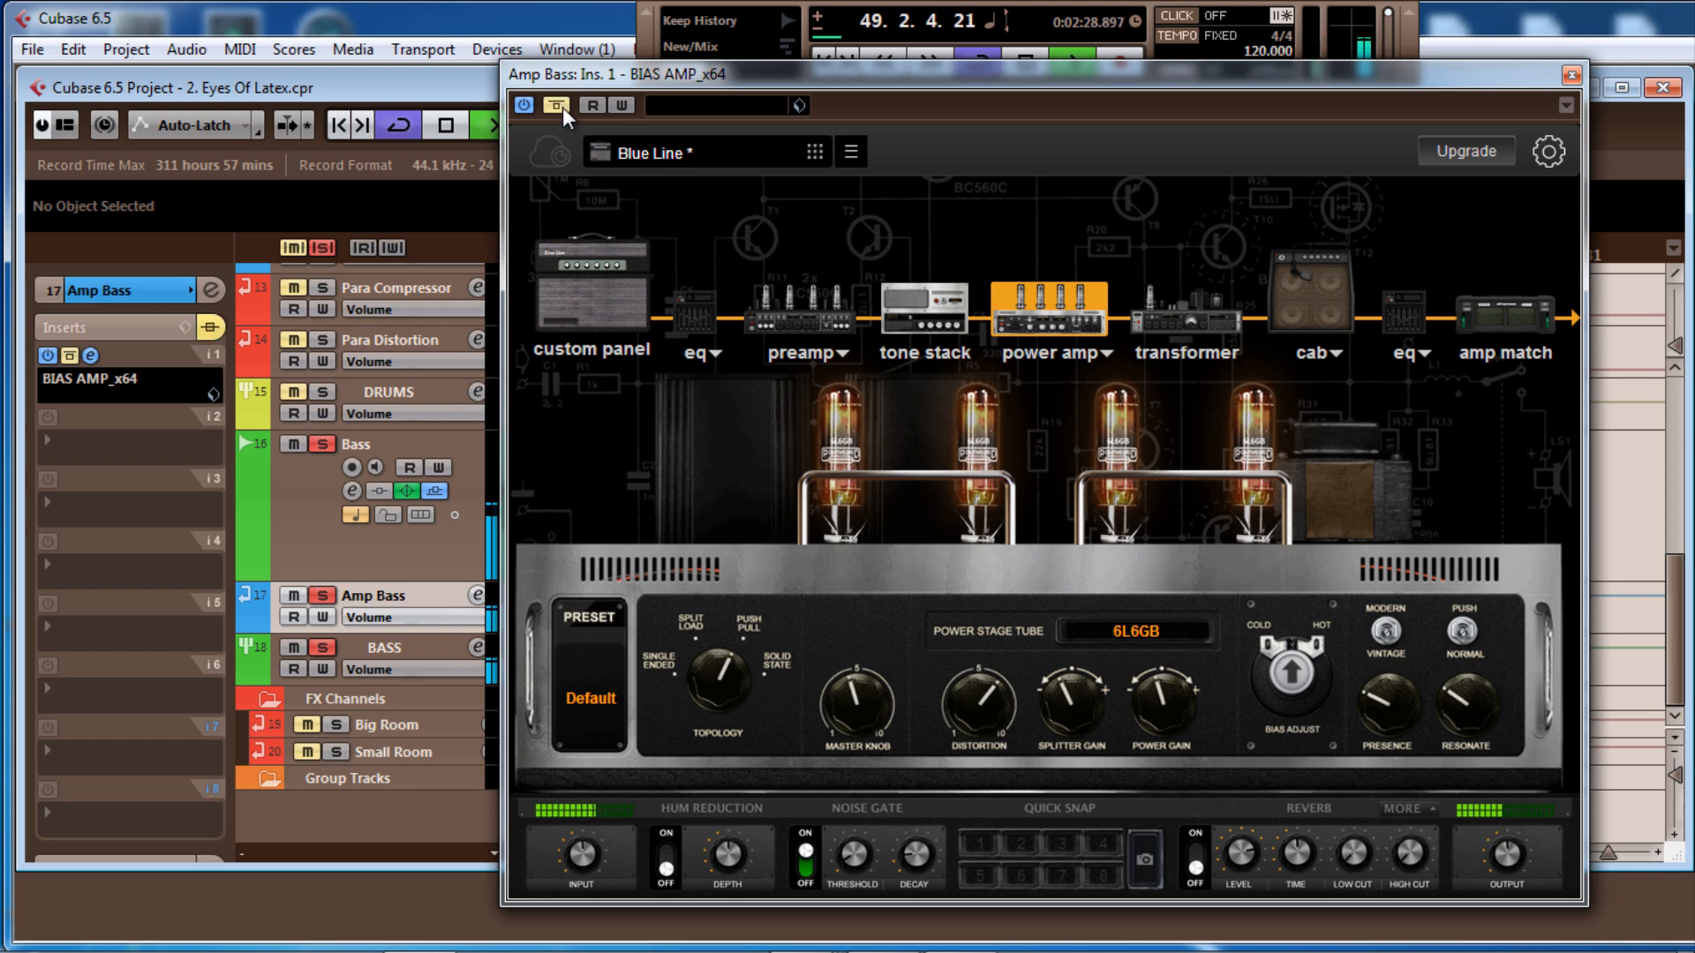
pyautogui.click(563, 107)
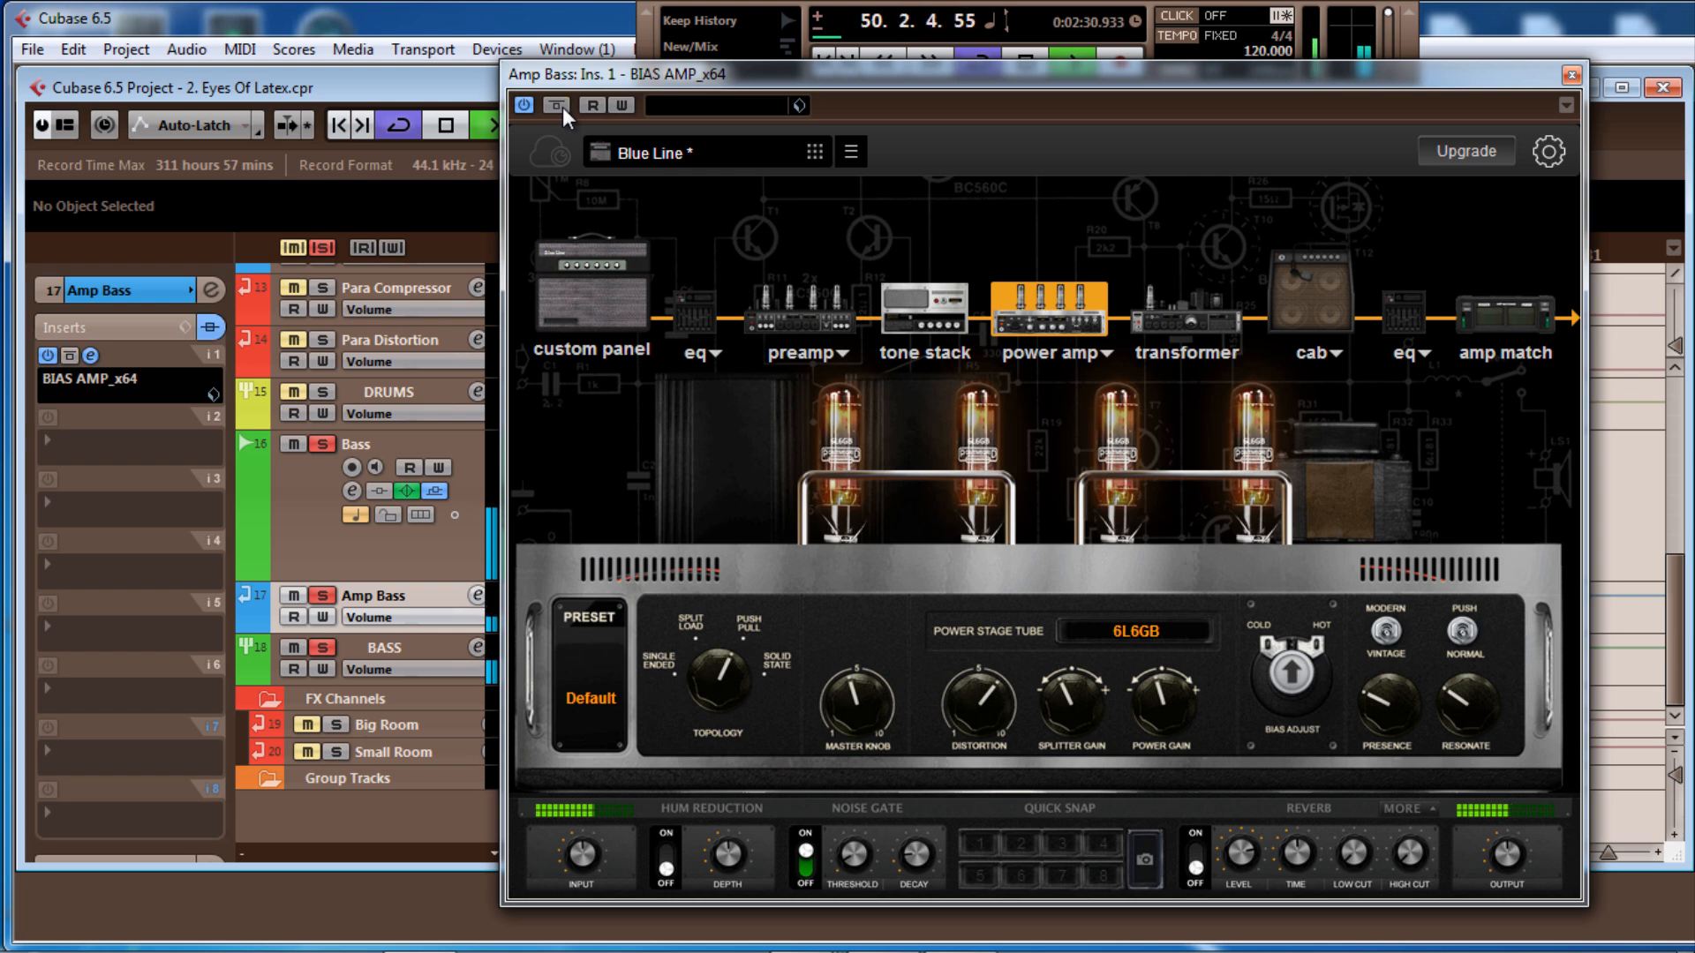
pyautogui.click(563, 108)
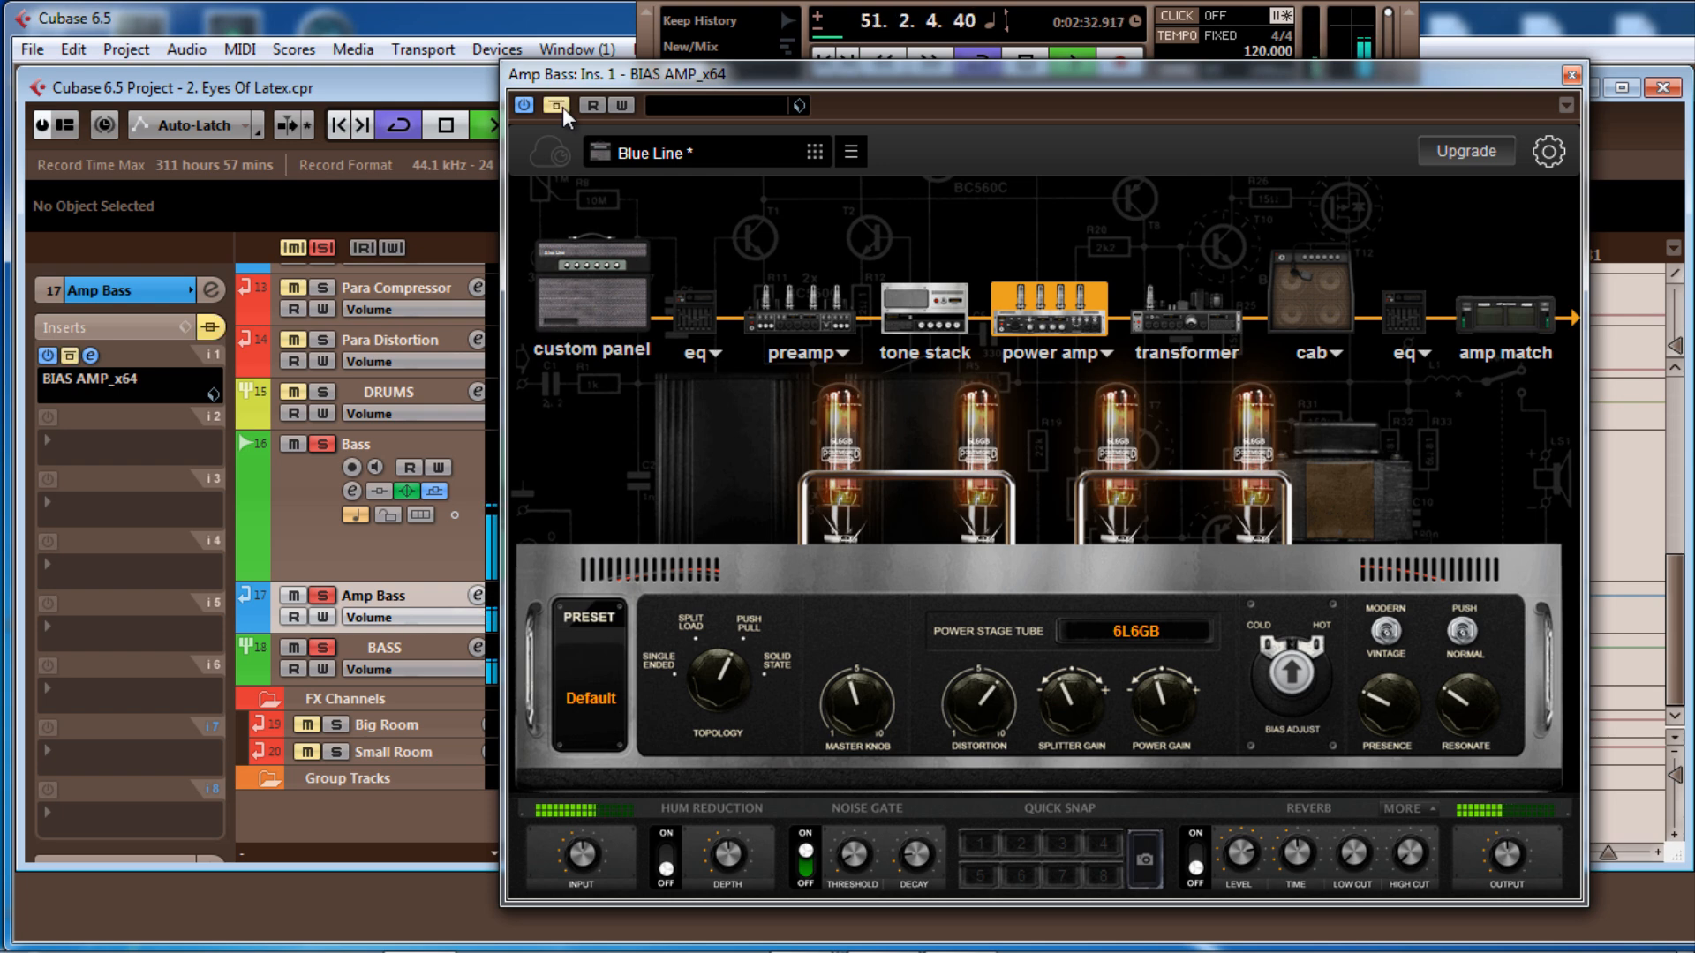
pyautogui.click(564, 107)
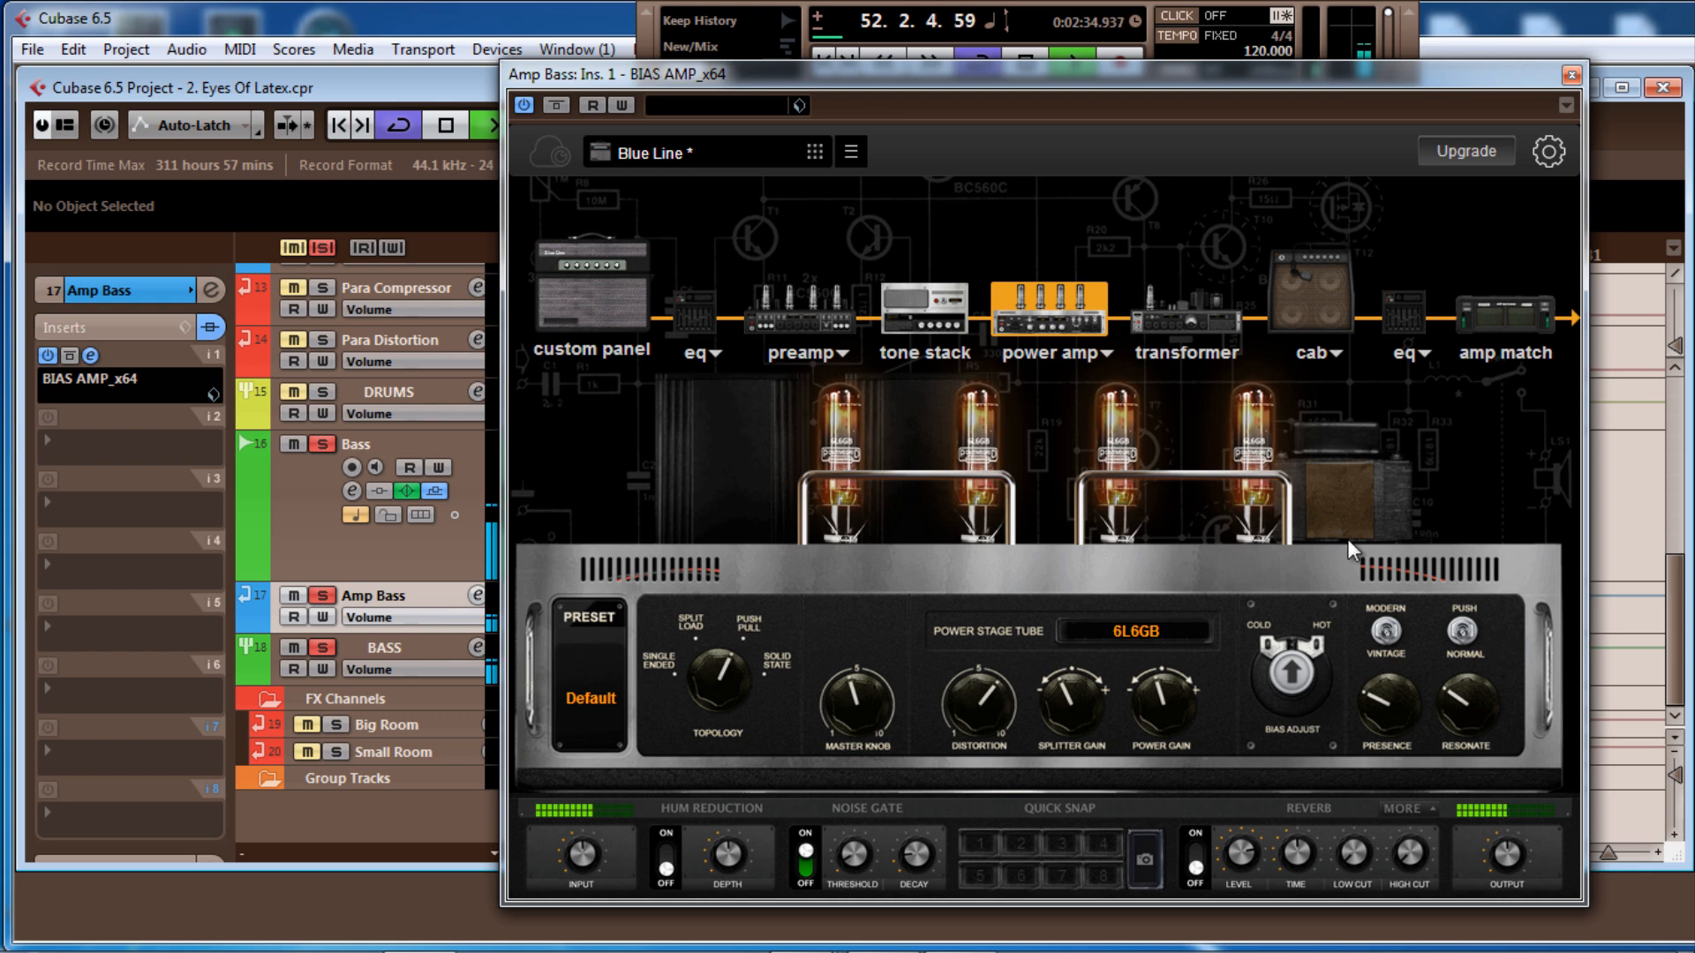
# Inspect the transformer module and move the SM57 microphone on the 6x10 Bass Blue cabinet closer to the speaker's centre
pyautogui.click(1185, 313)
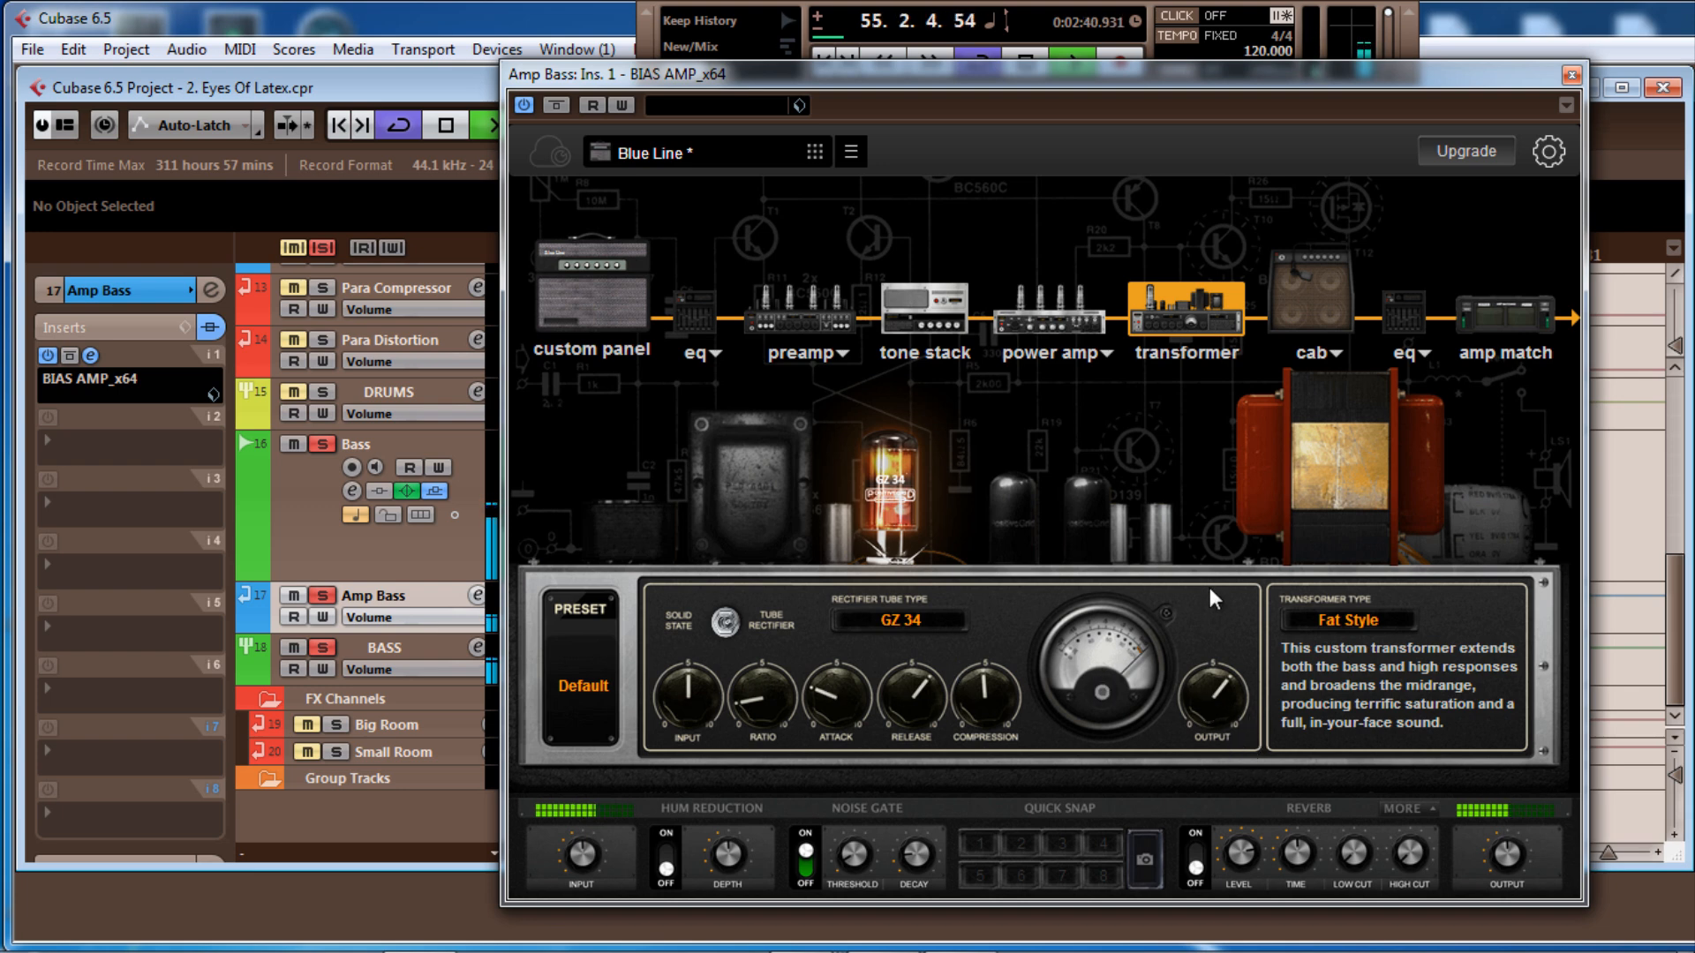
pyautogui.click(1310, 296)
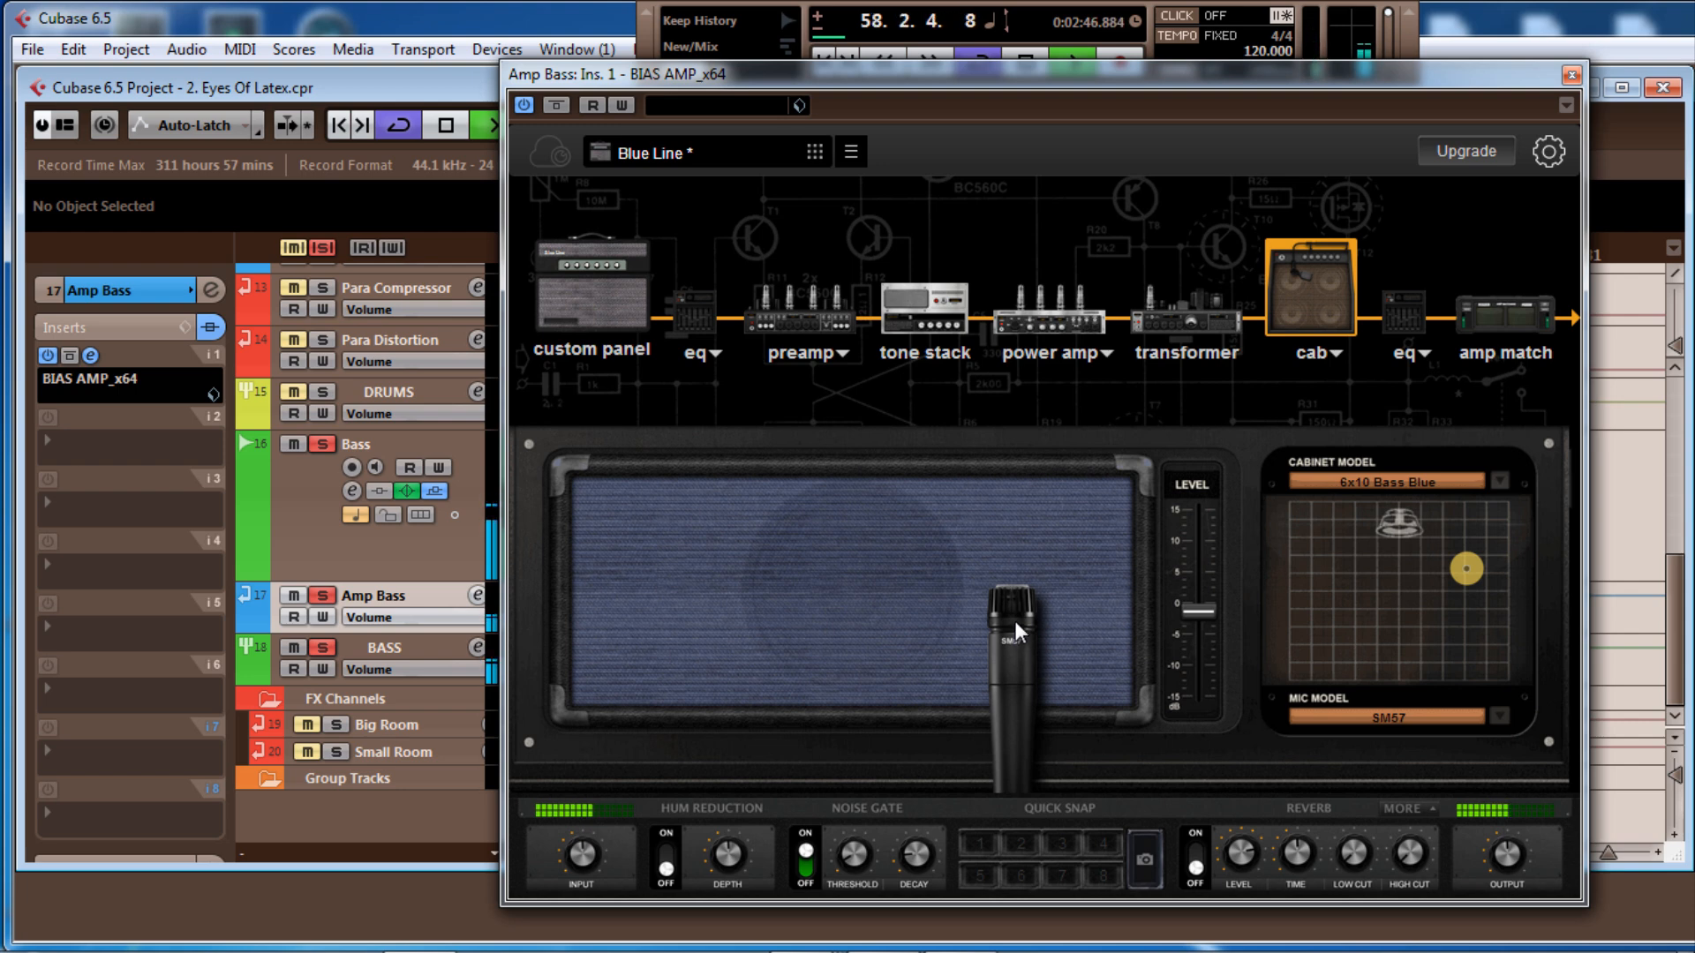
pyautogui.moveTo(1014, 622); pyautogui.dragTo(898, 612)
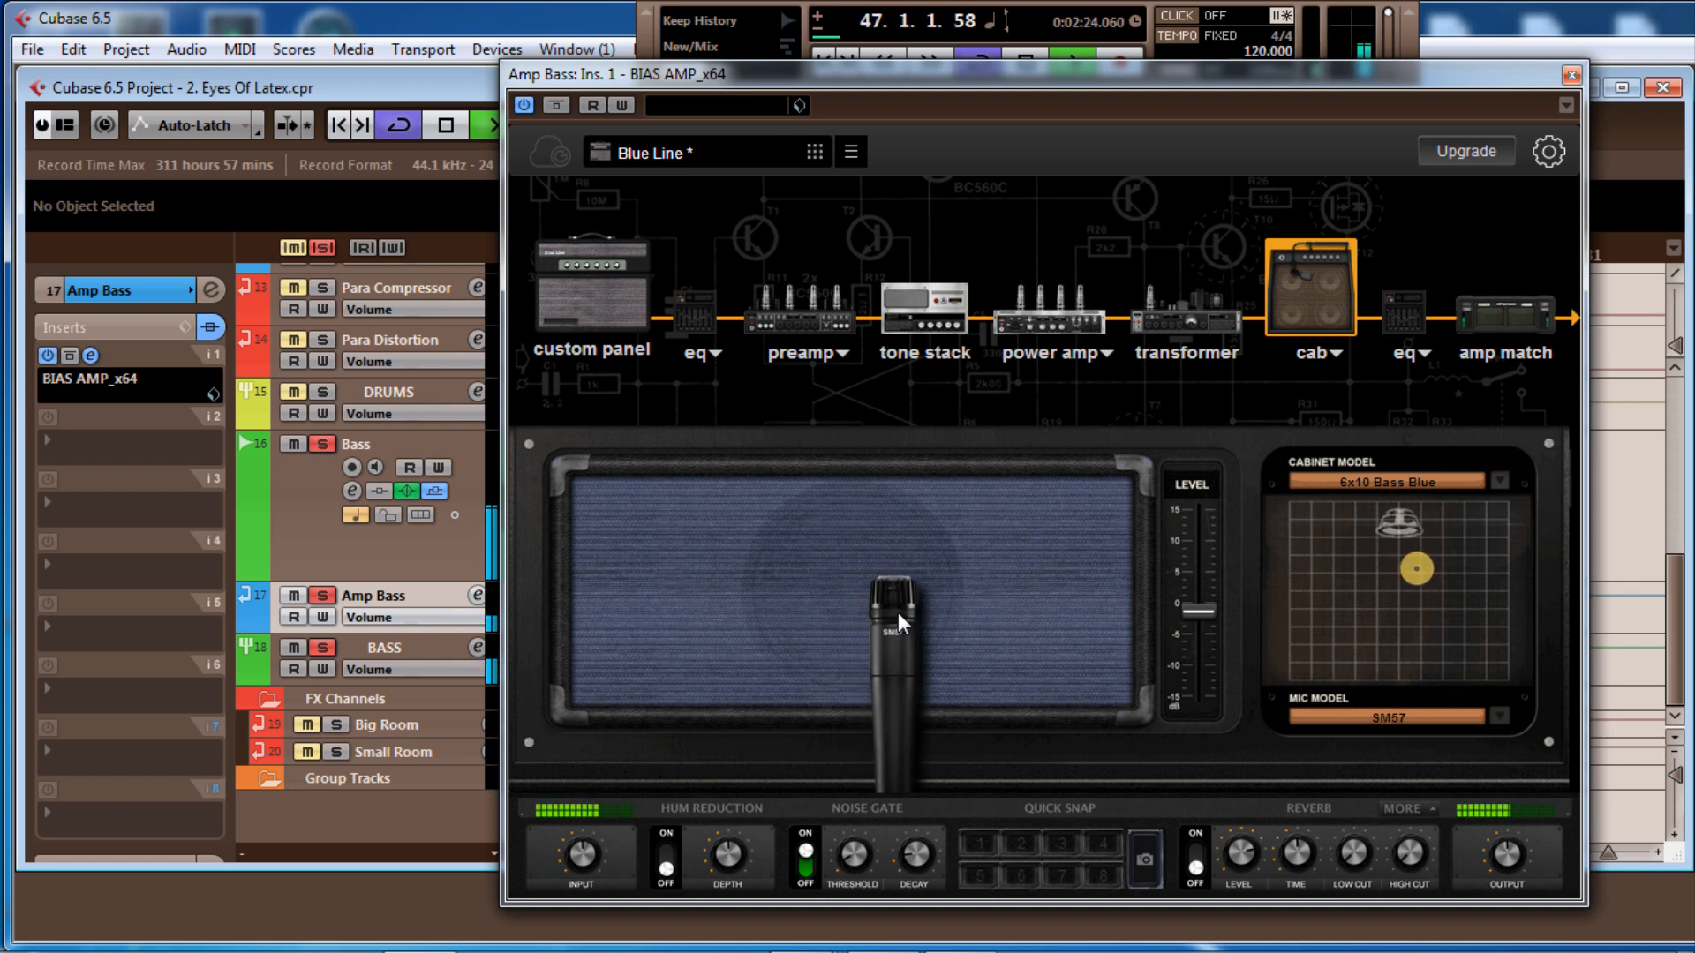
# Switch the noise gate off and the hum reduction on, and compare the result against the bypassed amp
pyautogui.click(805, 872)
pyautogui.click(805, 872)
pyautogui.click(806, 872)
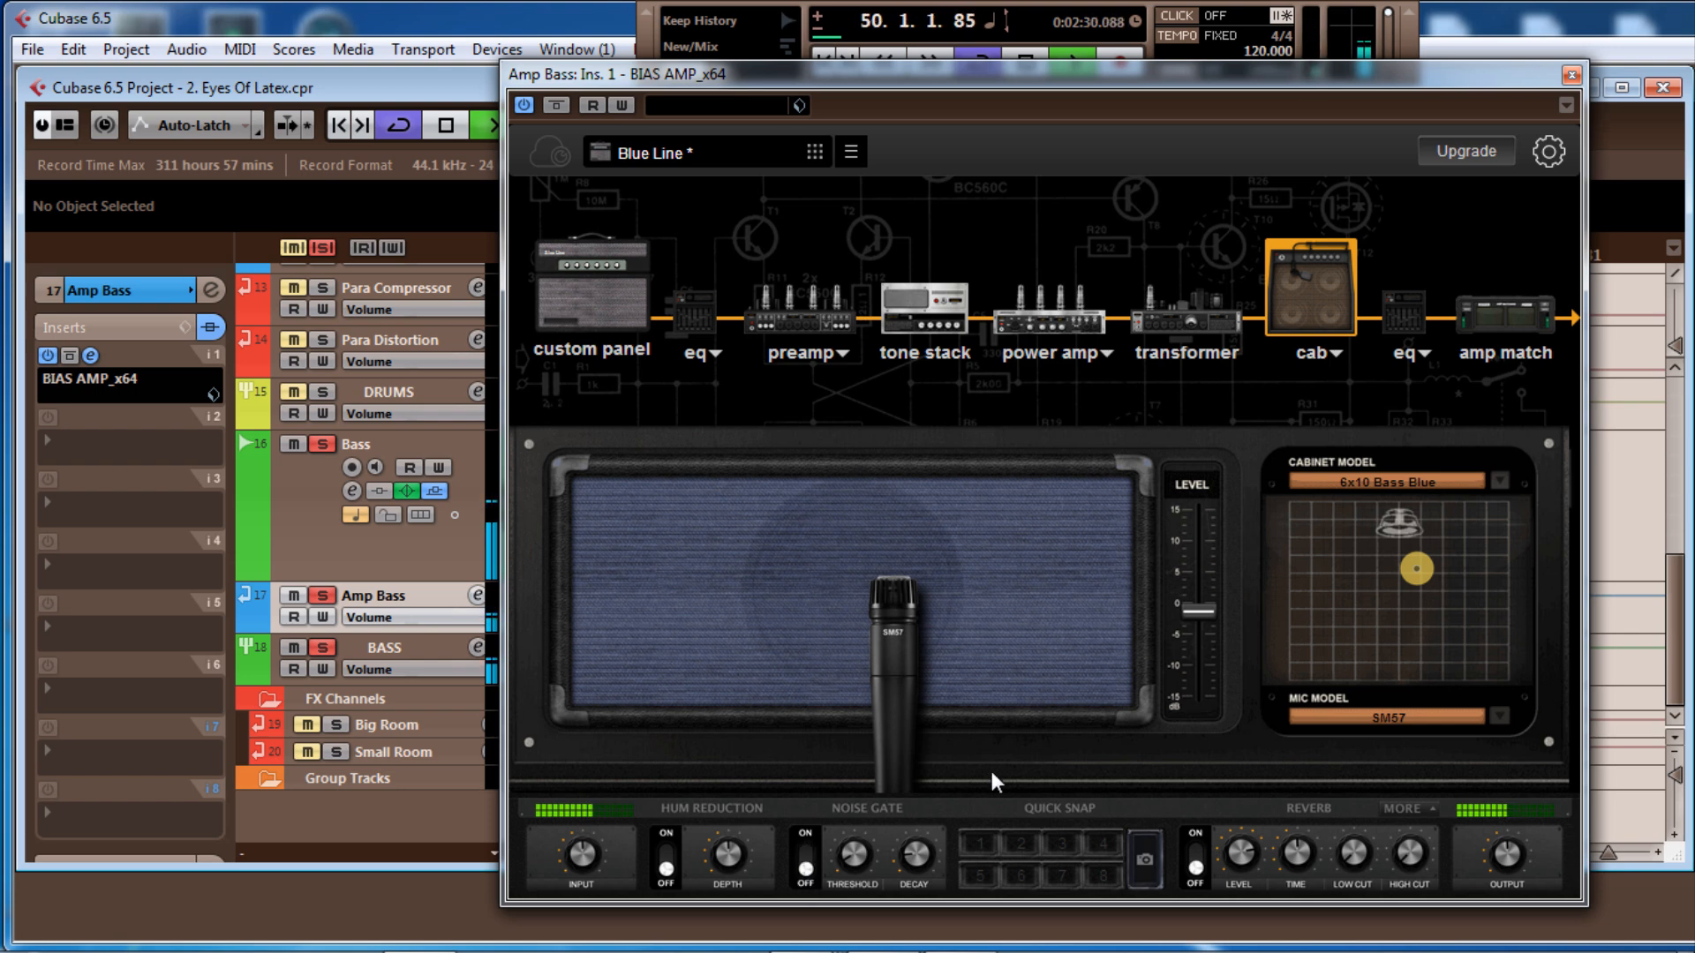
pyautogui.click(666, 860)
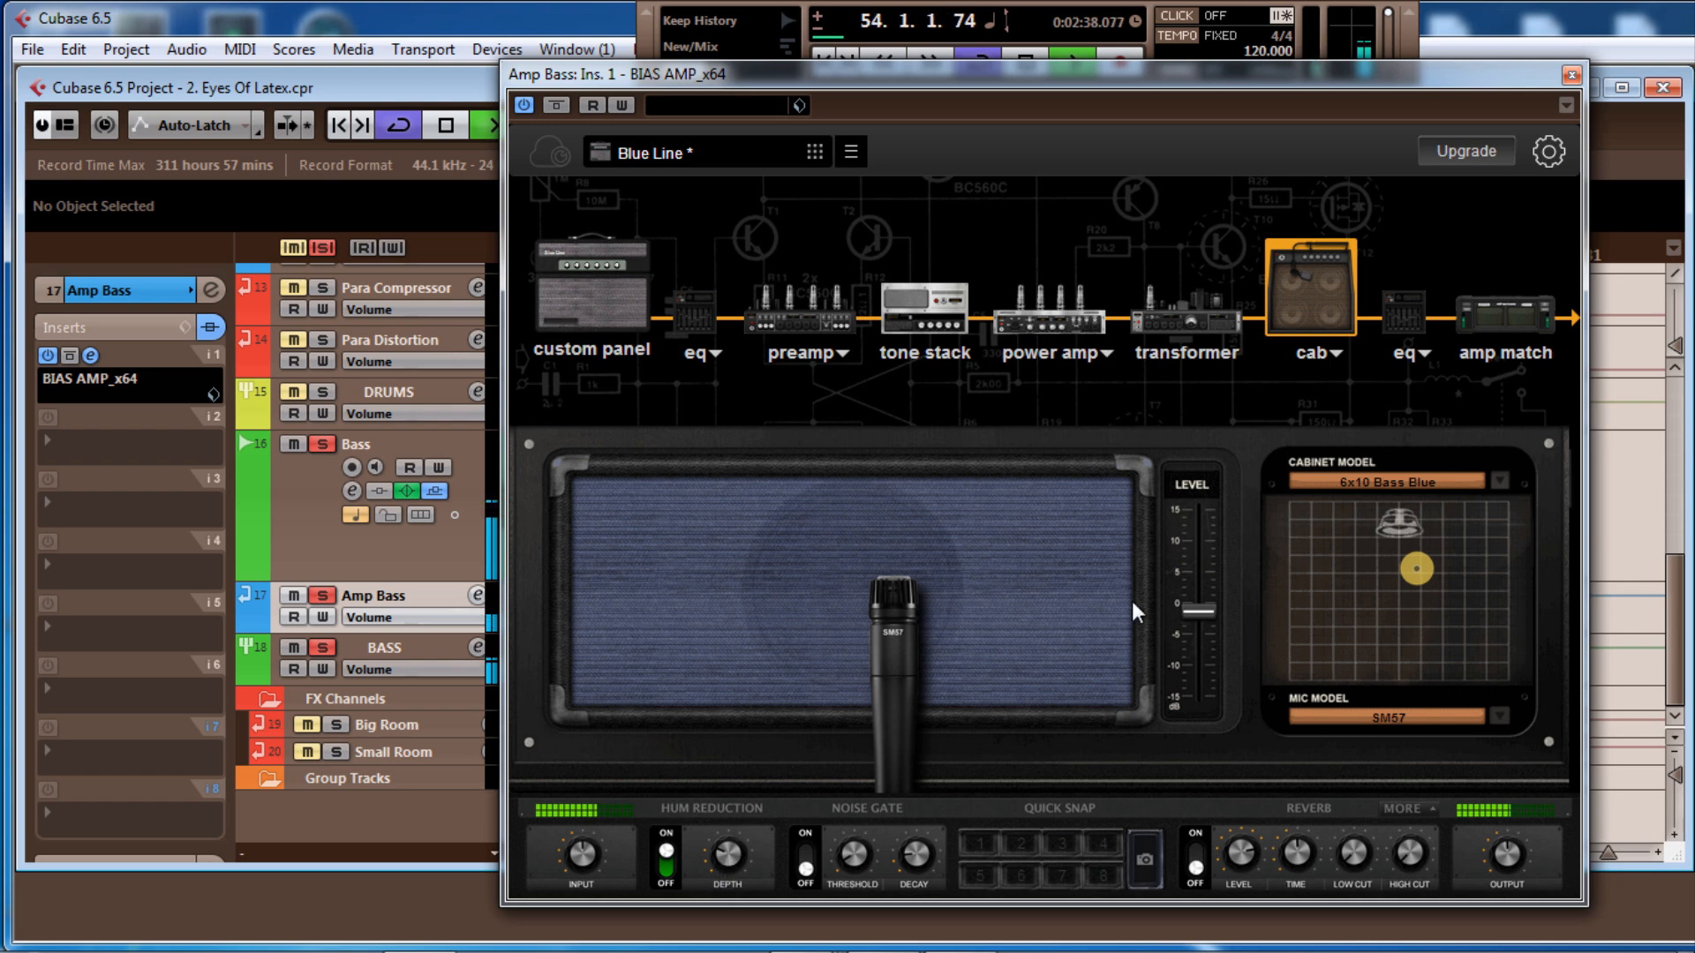
pyautogui.click(555, 105)
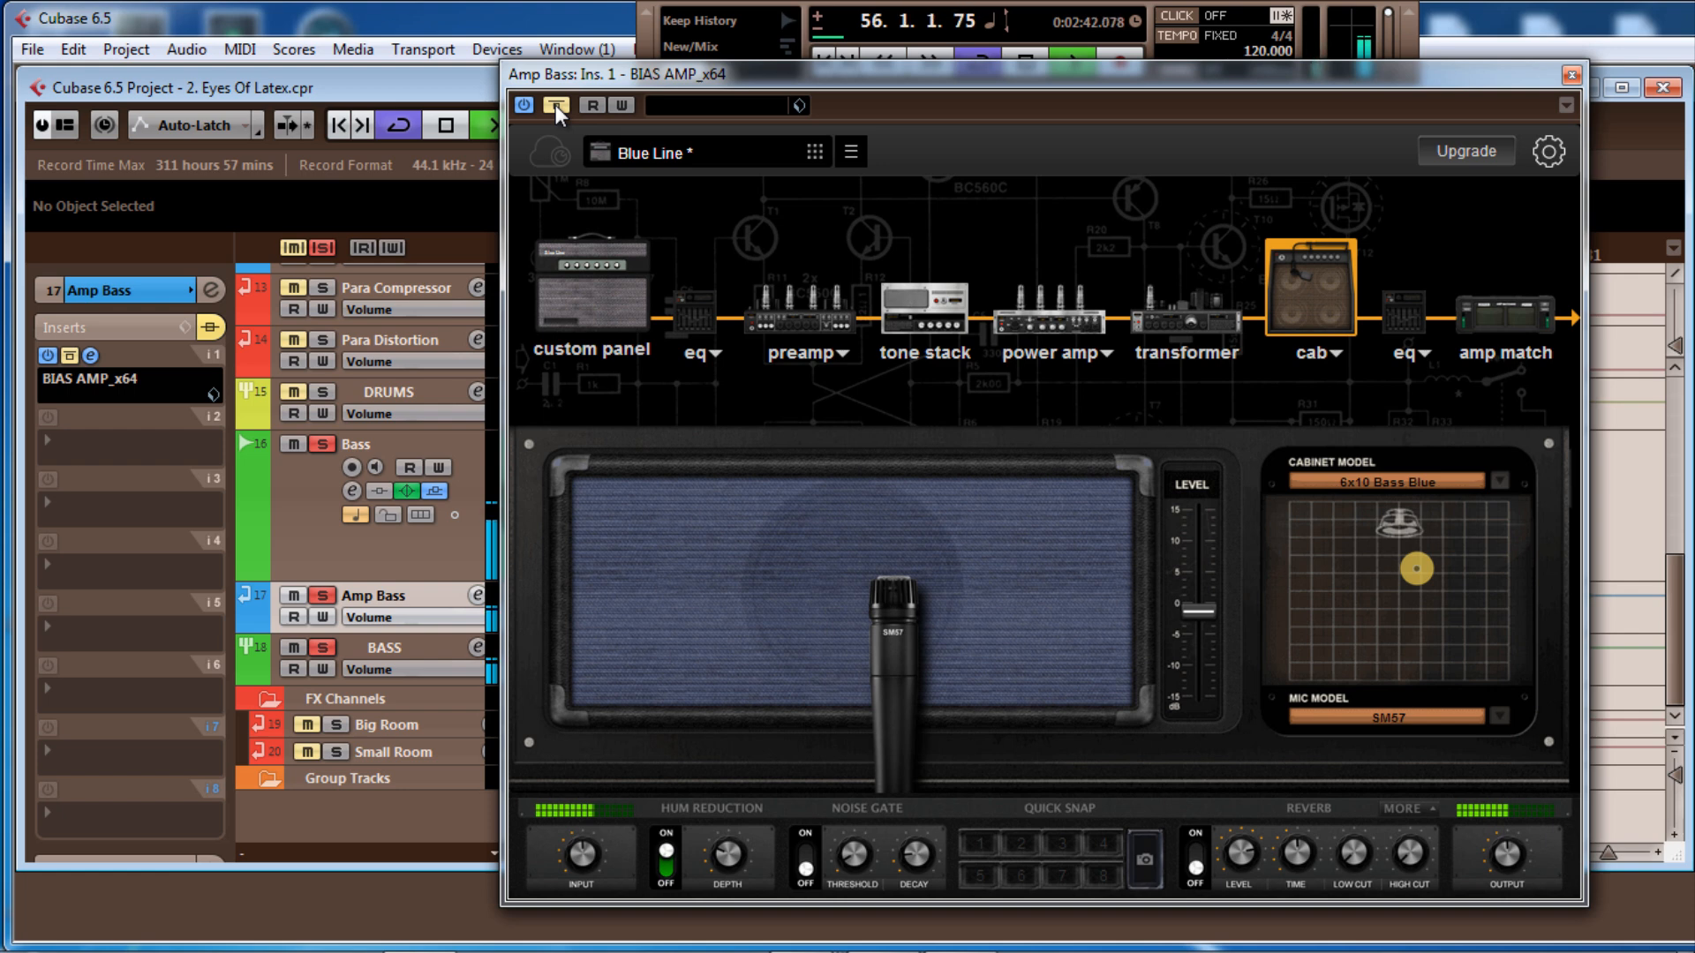
pyautogui.click(556, 106)
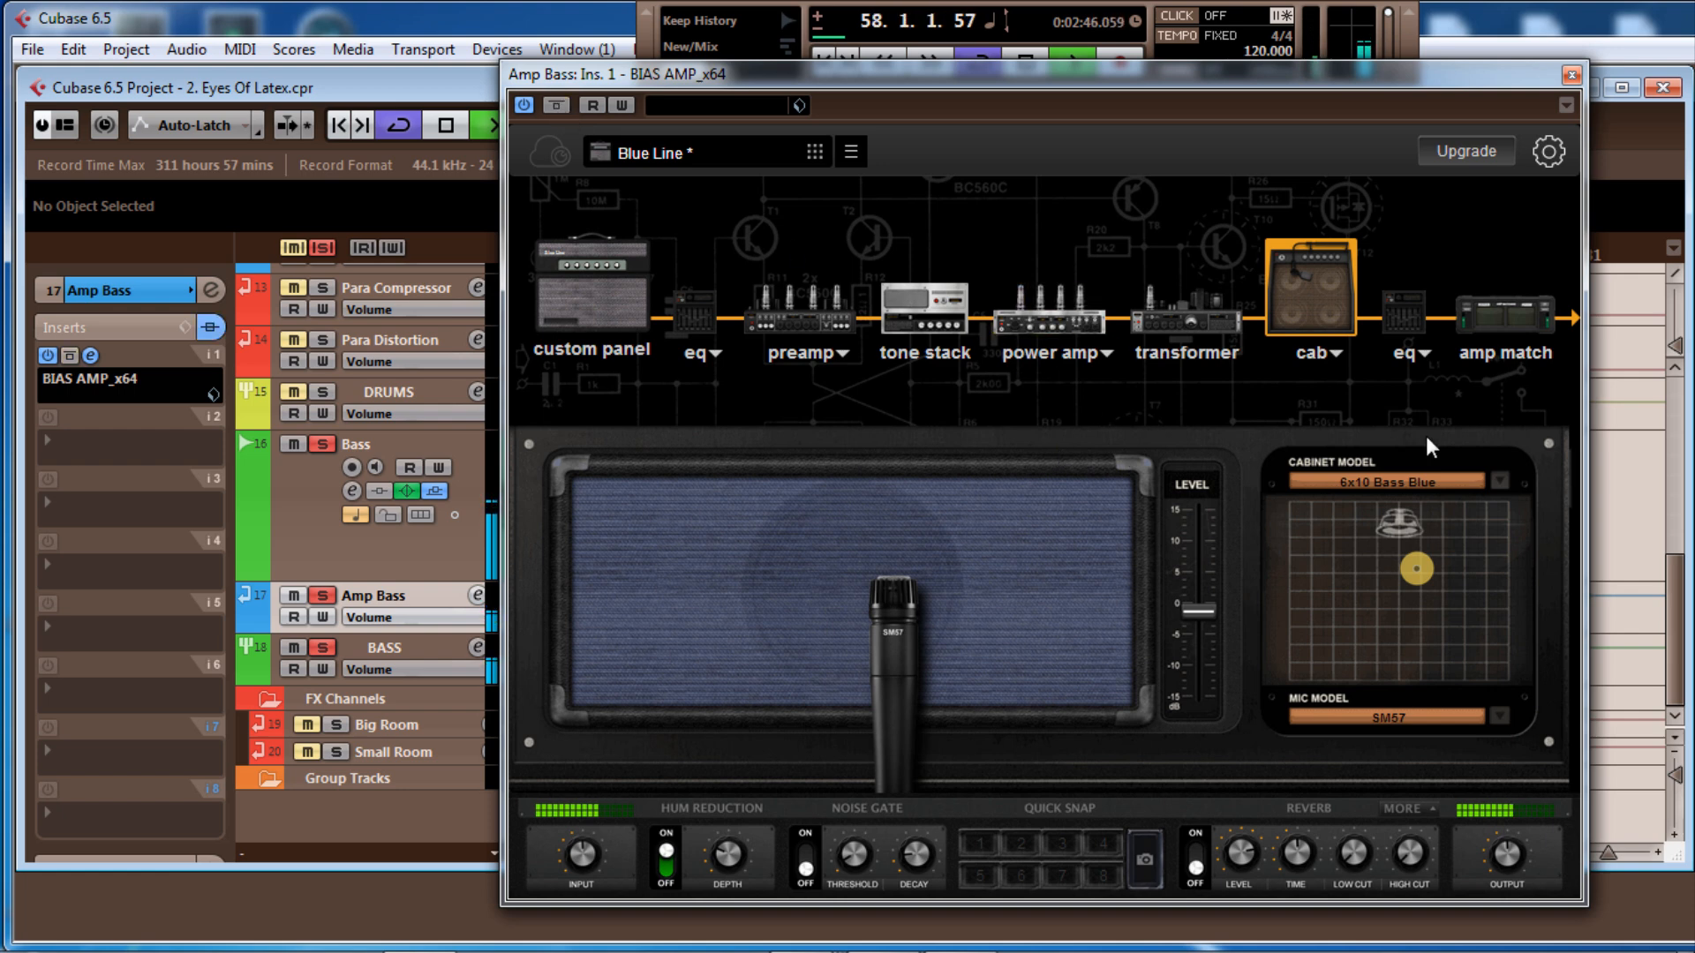
# Take the amp match module out of the signal chain, and audition the EQ after the cab removed and put back
pyautogui.click(1498, 325)
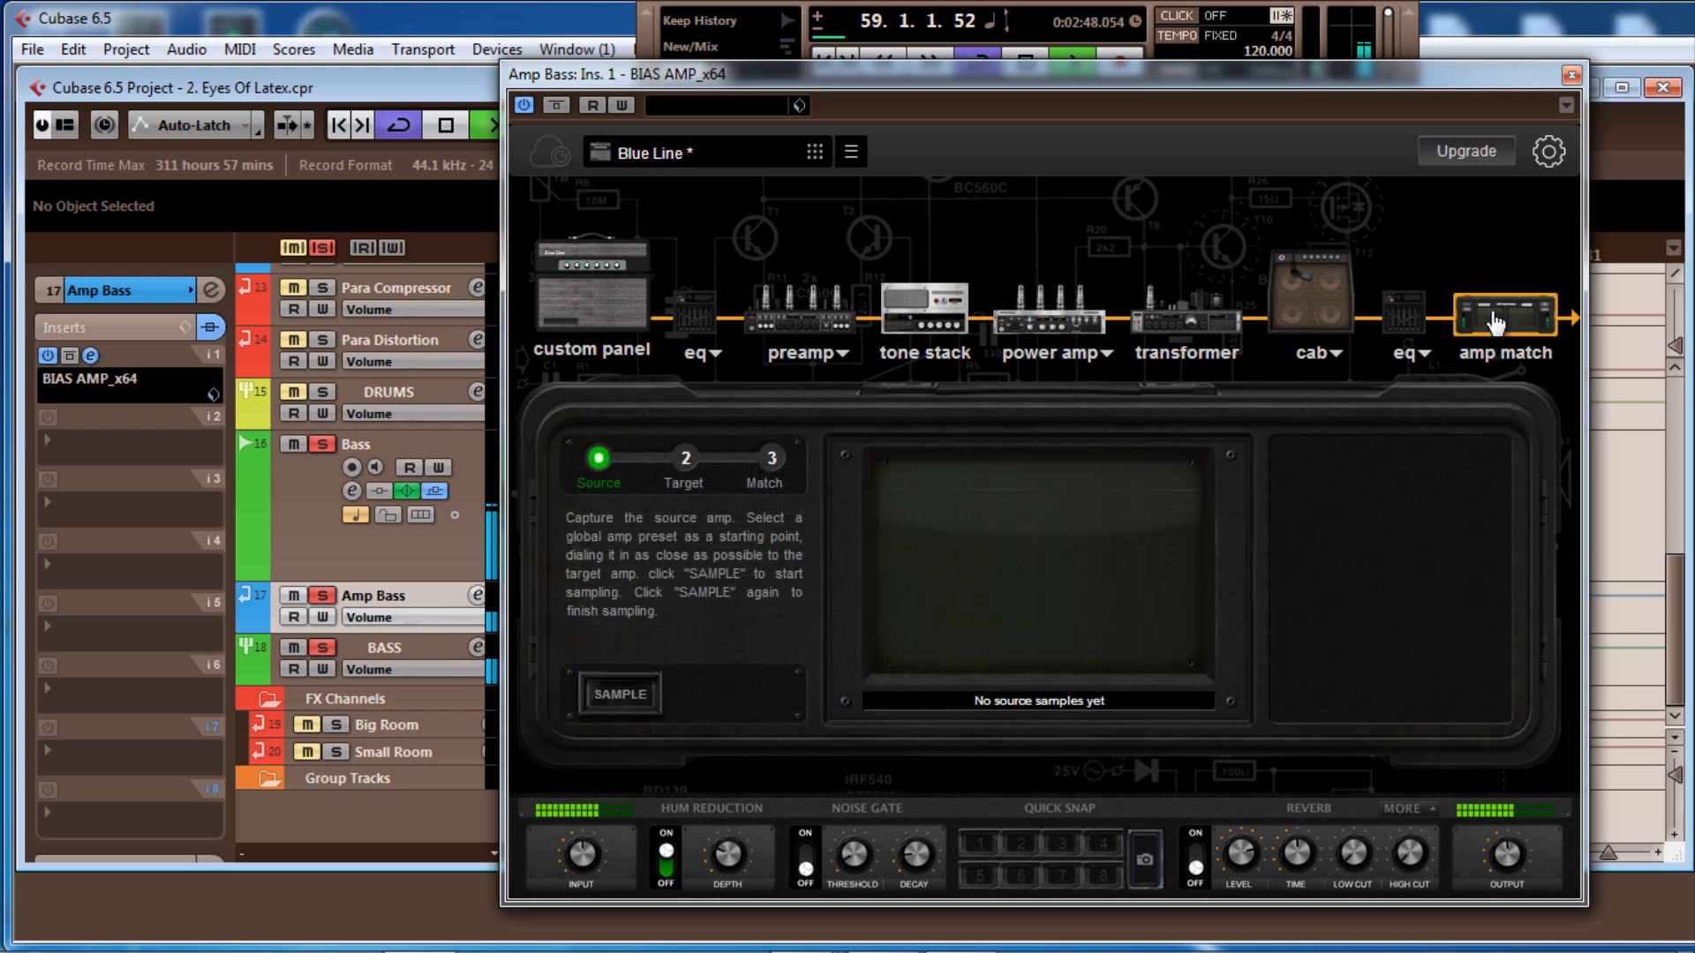
pyautogui.moveTo(1498, 325)
pyautogui.mouseDown()
pyautogui.moveTo(1492, 226)
pyautogui.moveTo(1486, 313)
pyautogui.mouseUp()
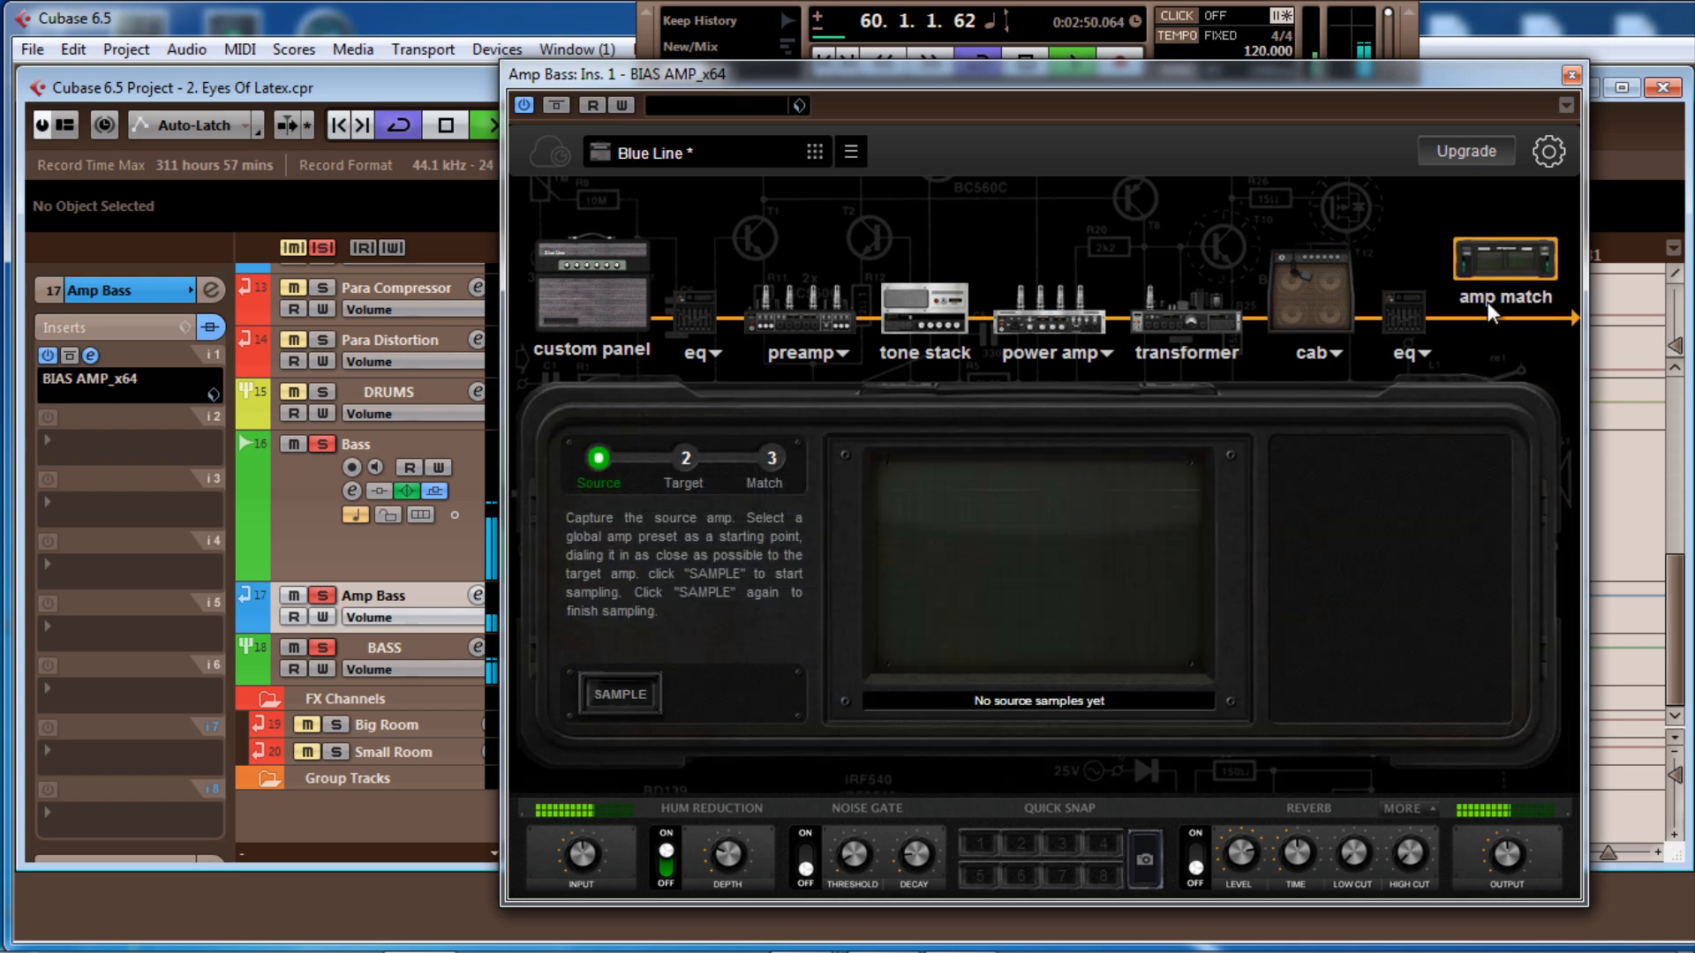
pyautogui.click(1396, 317)
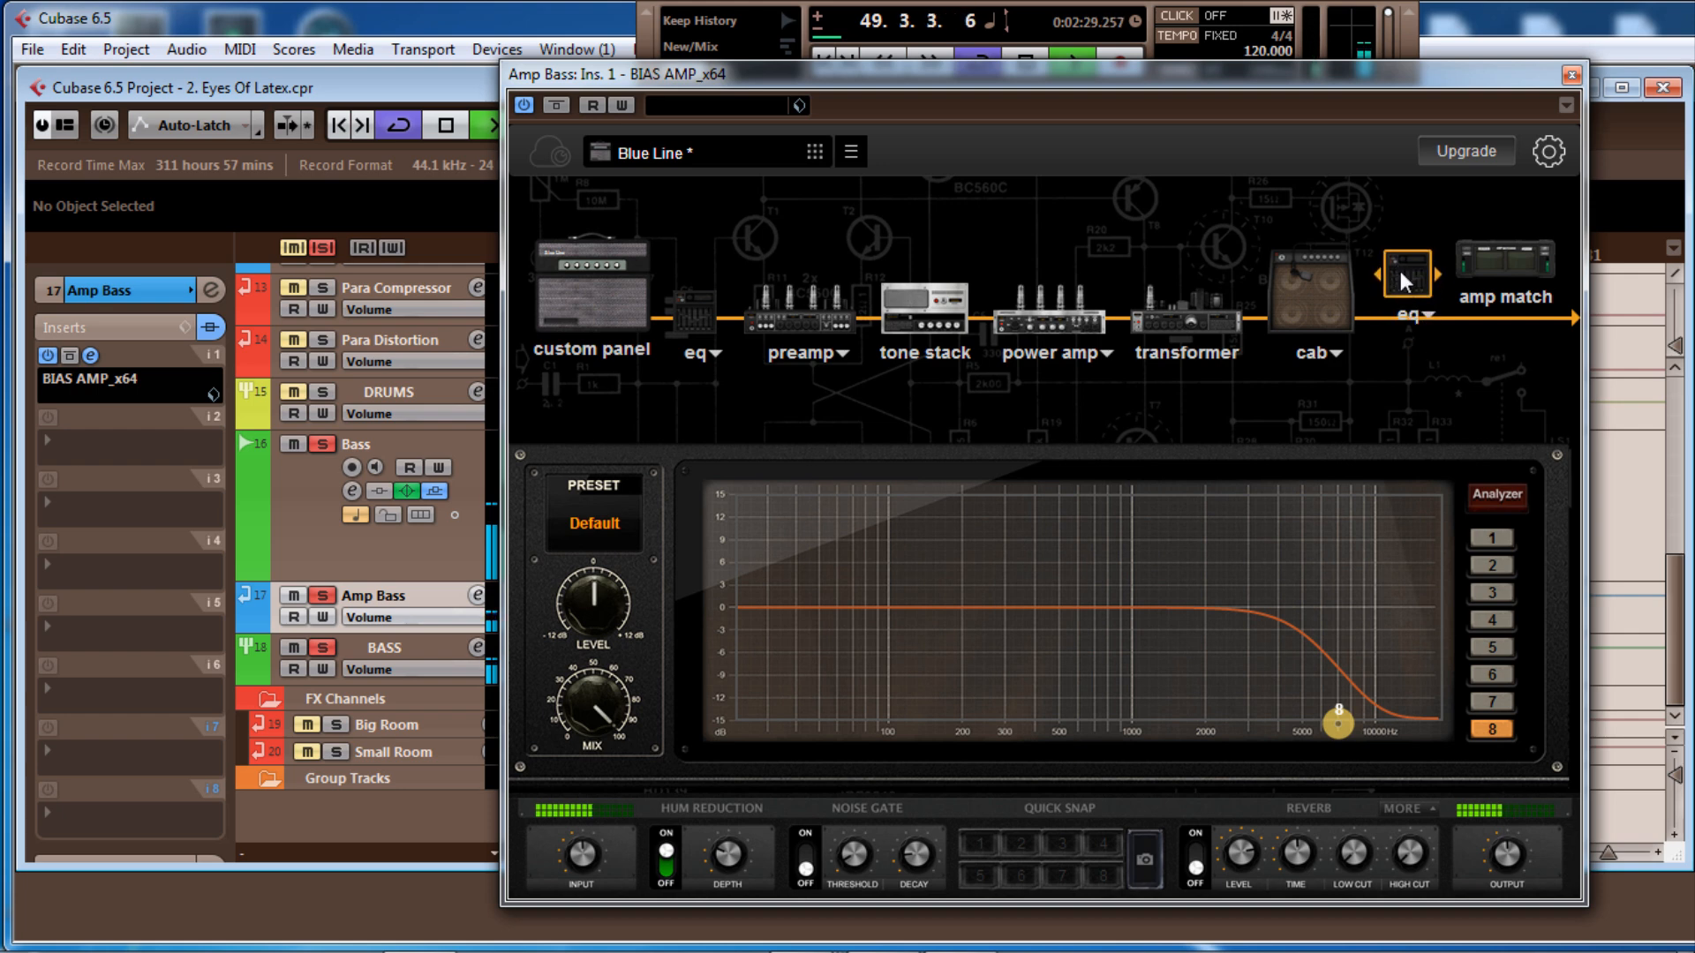
pyautogui.moveTo(1406, 329)
pyautogui.mouseDown()
pyautogui.moveTo(1405, 271)
pyautogui.moveTo(1404, 314)
pyautogui.mouseUp()
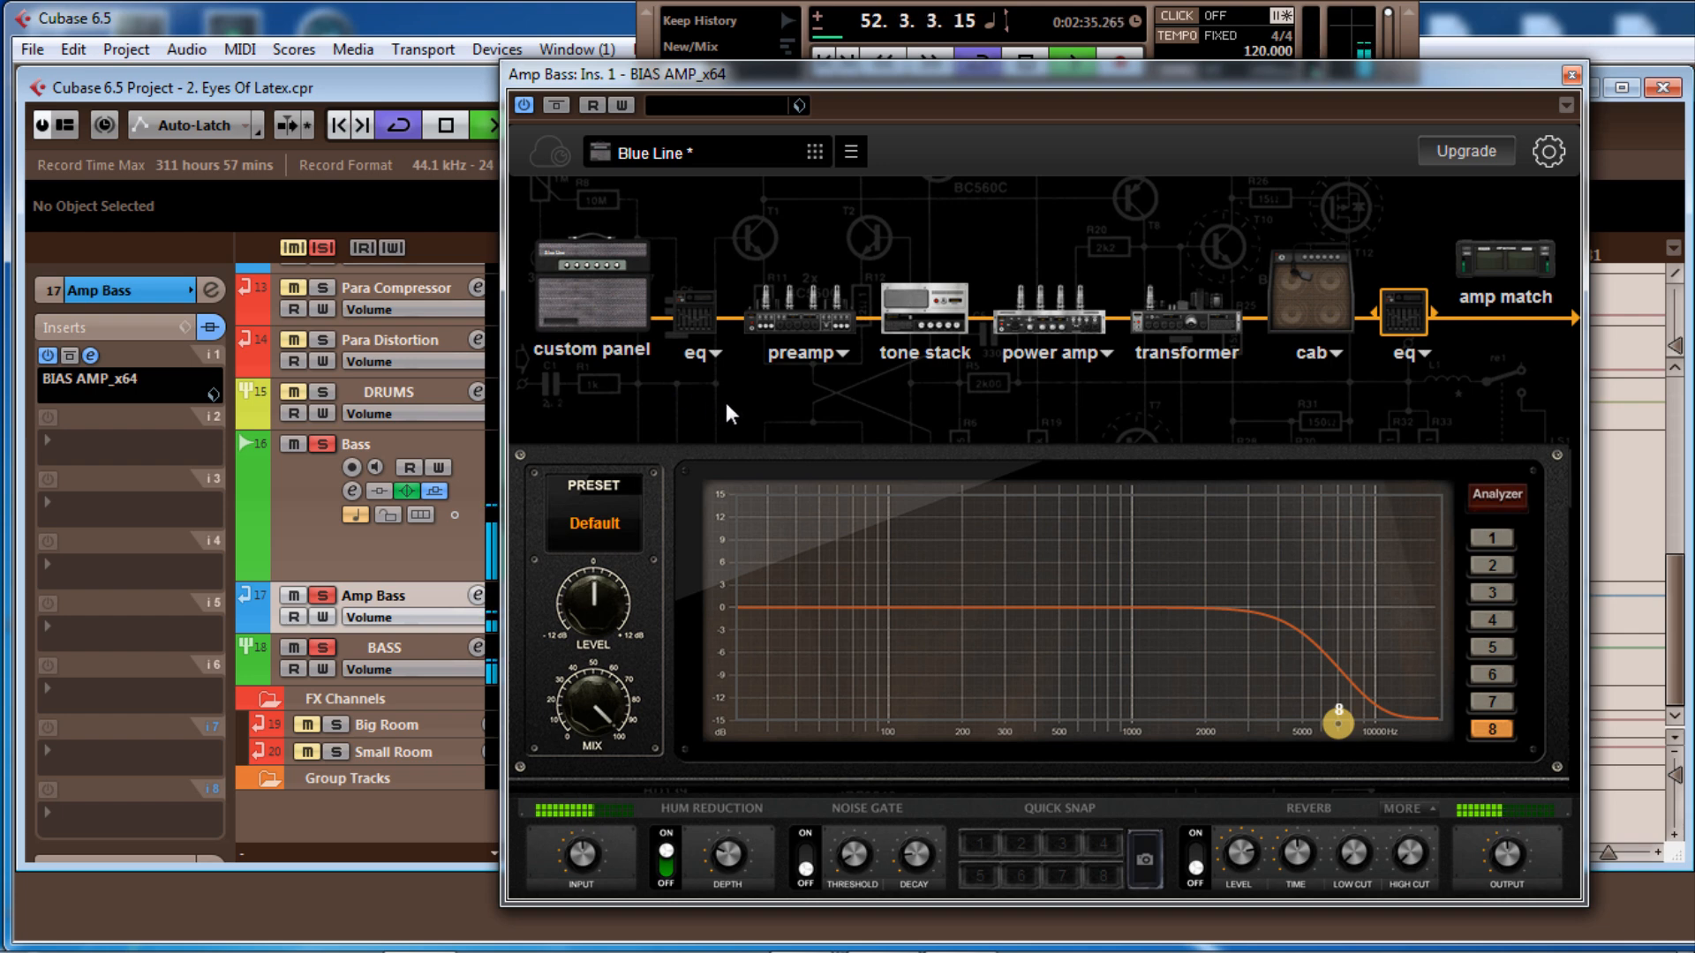
# Return to the custom panel, stop playback and close the BIAS AMP_x64 window
pyautogui.click(592, 282)
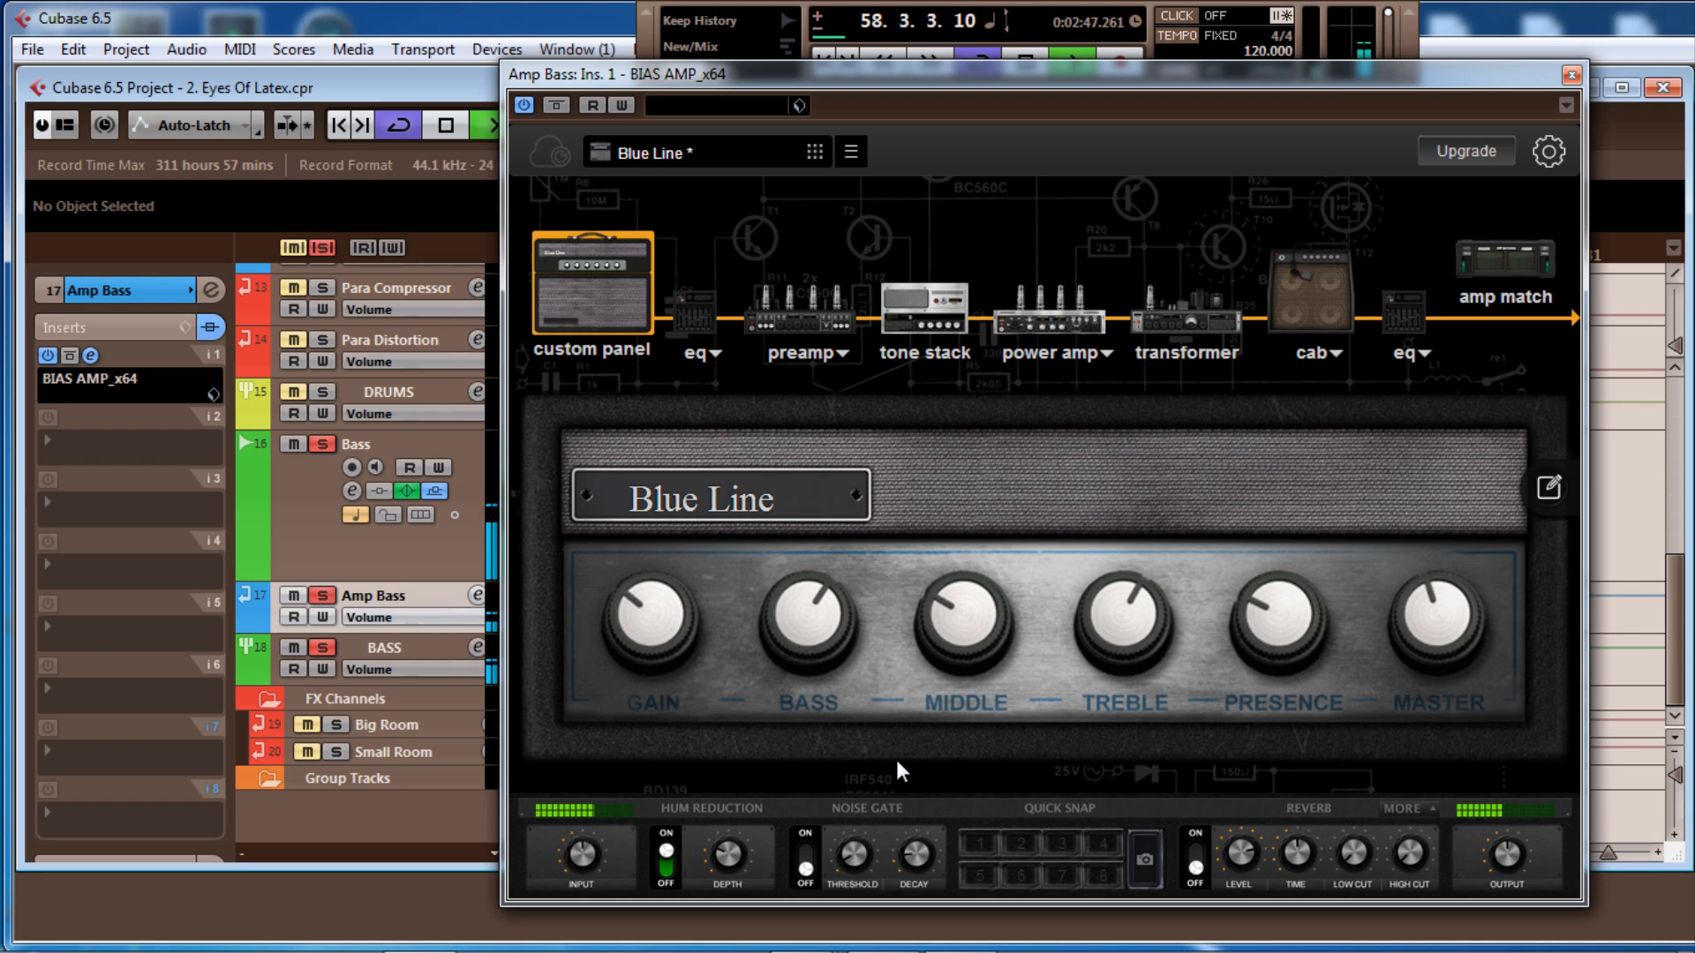
pyautogui.press('space')
pyautogui.click(1571, 75)
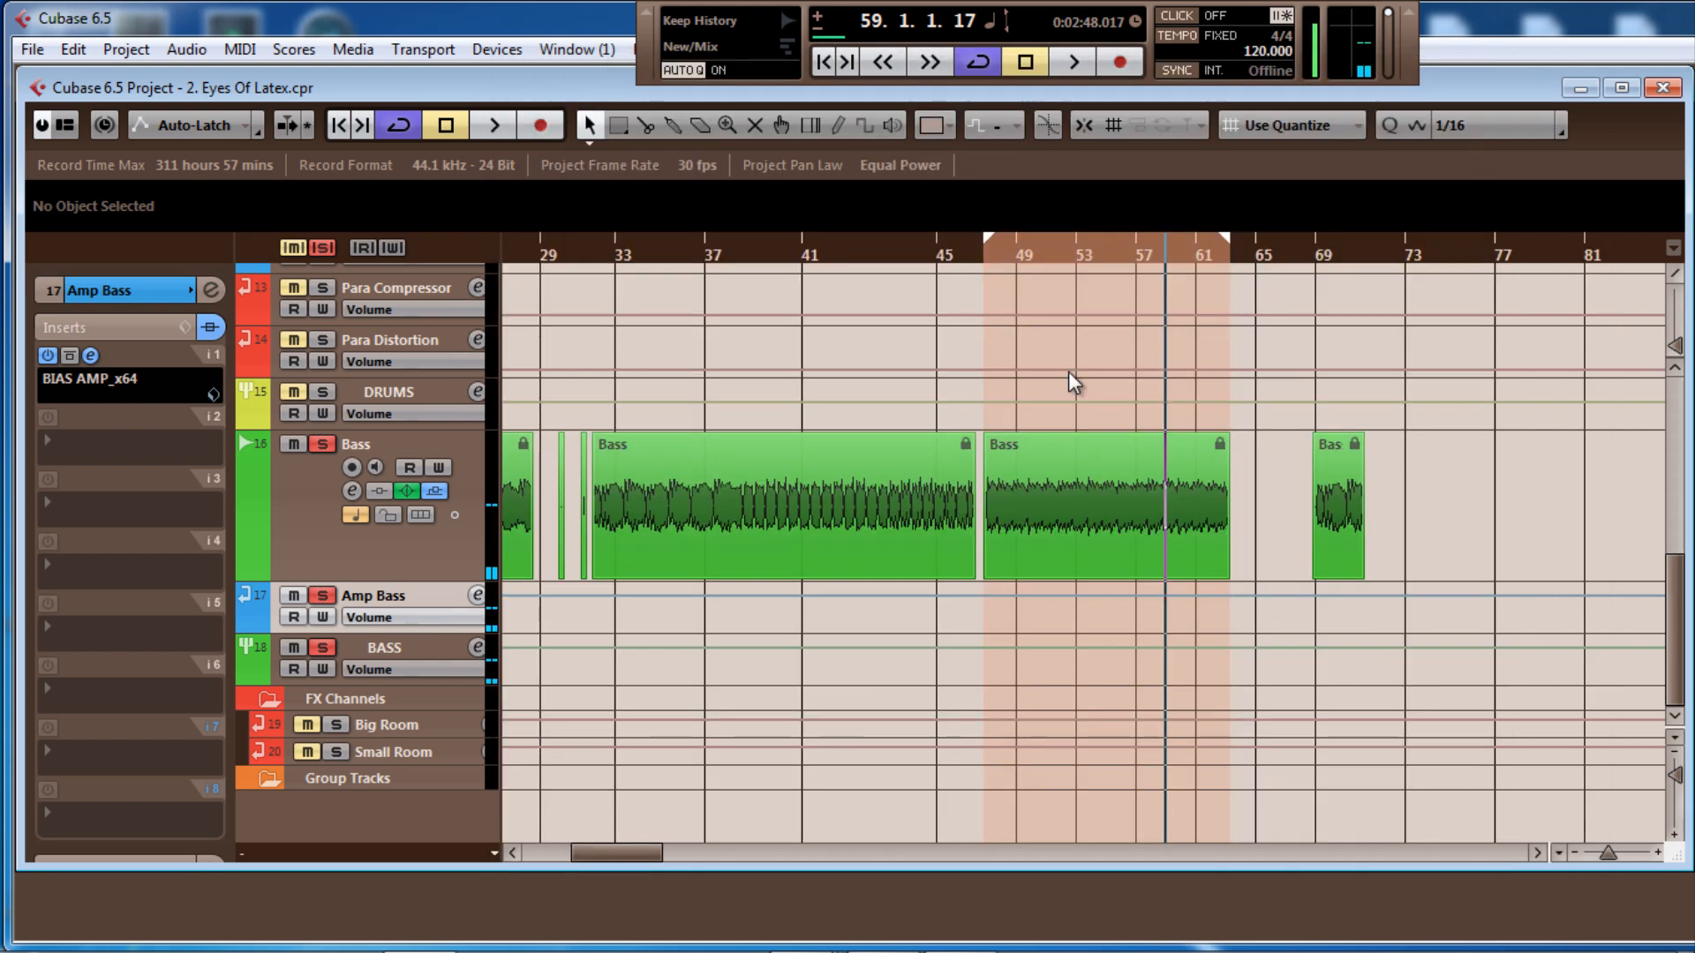
# Play the section from bar 47 and compare the Amp Bass amp's active and bypassed signal on SPAN, then move SPAN aside and replay from bar 37
pyautogui.click(1004, 264)
pyautogui.press('space')
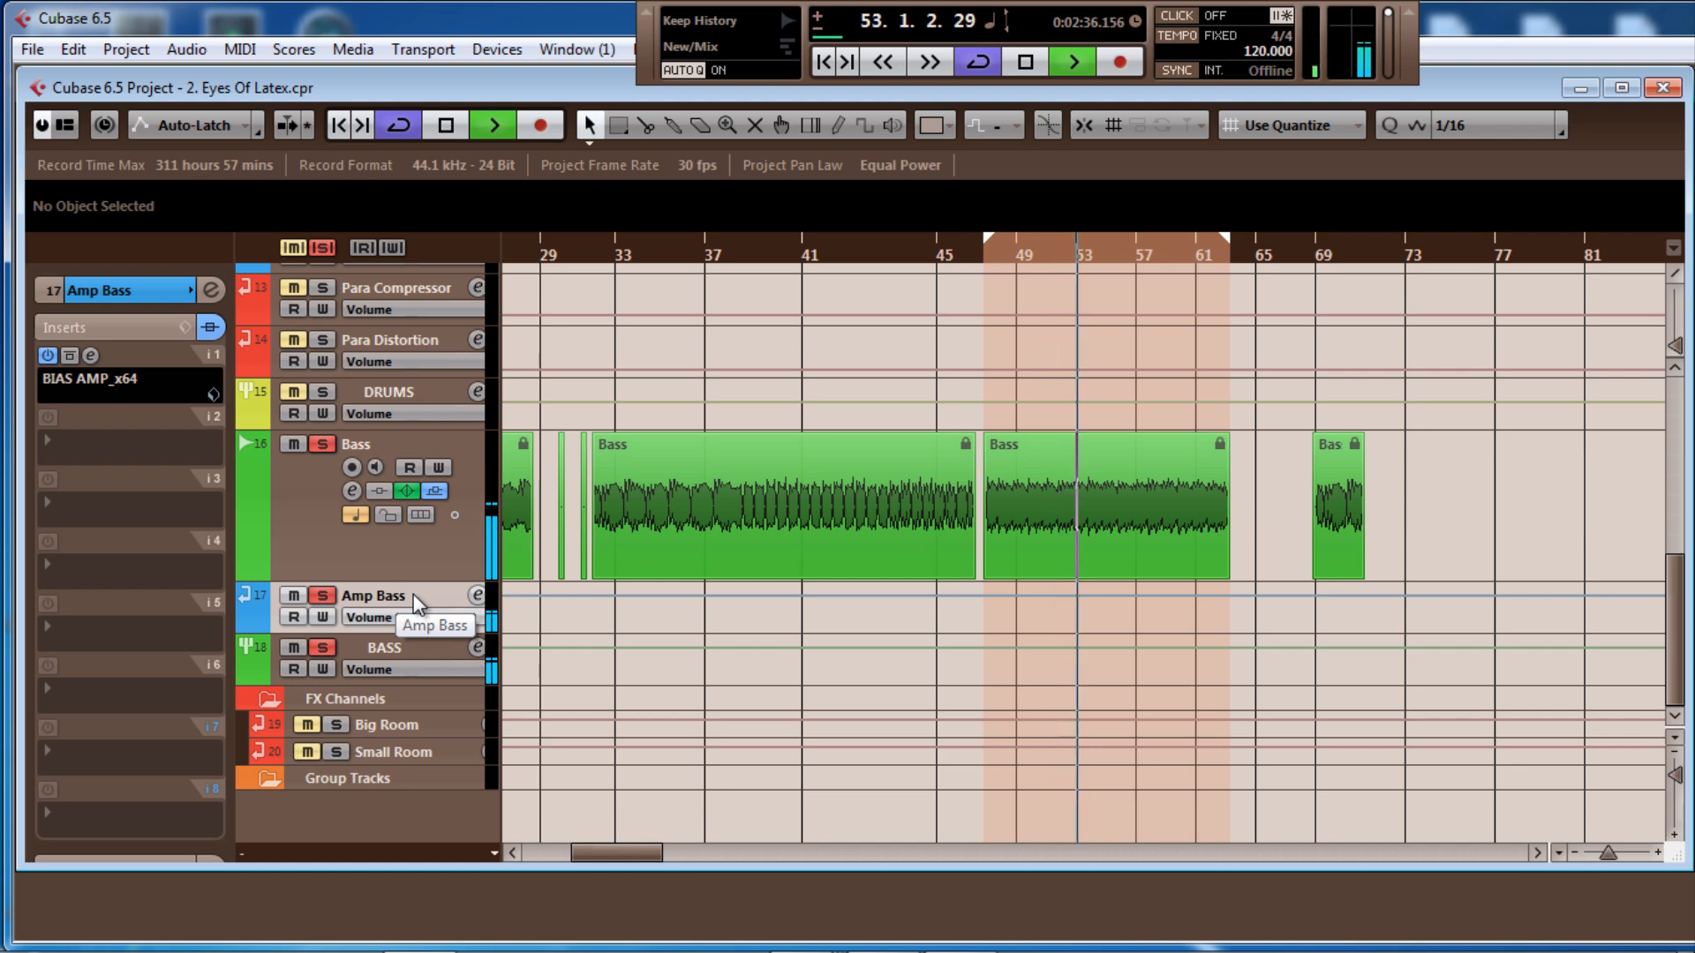
pyautogui.moveTo(901, 177); pyautogui.dragTo(862, 154)
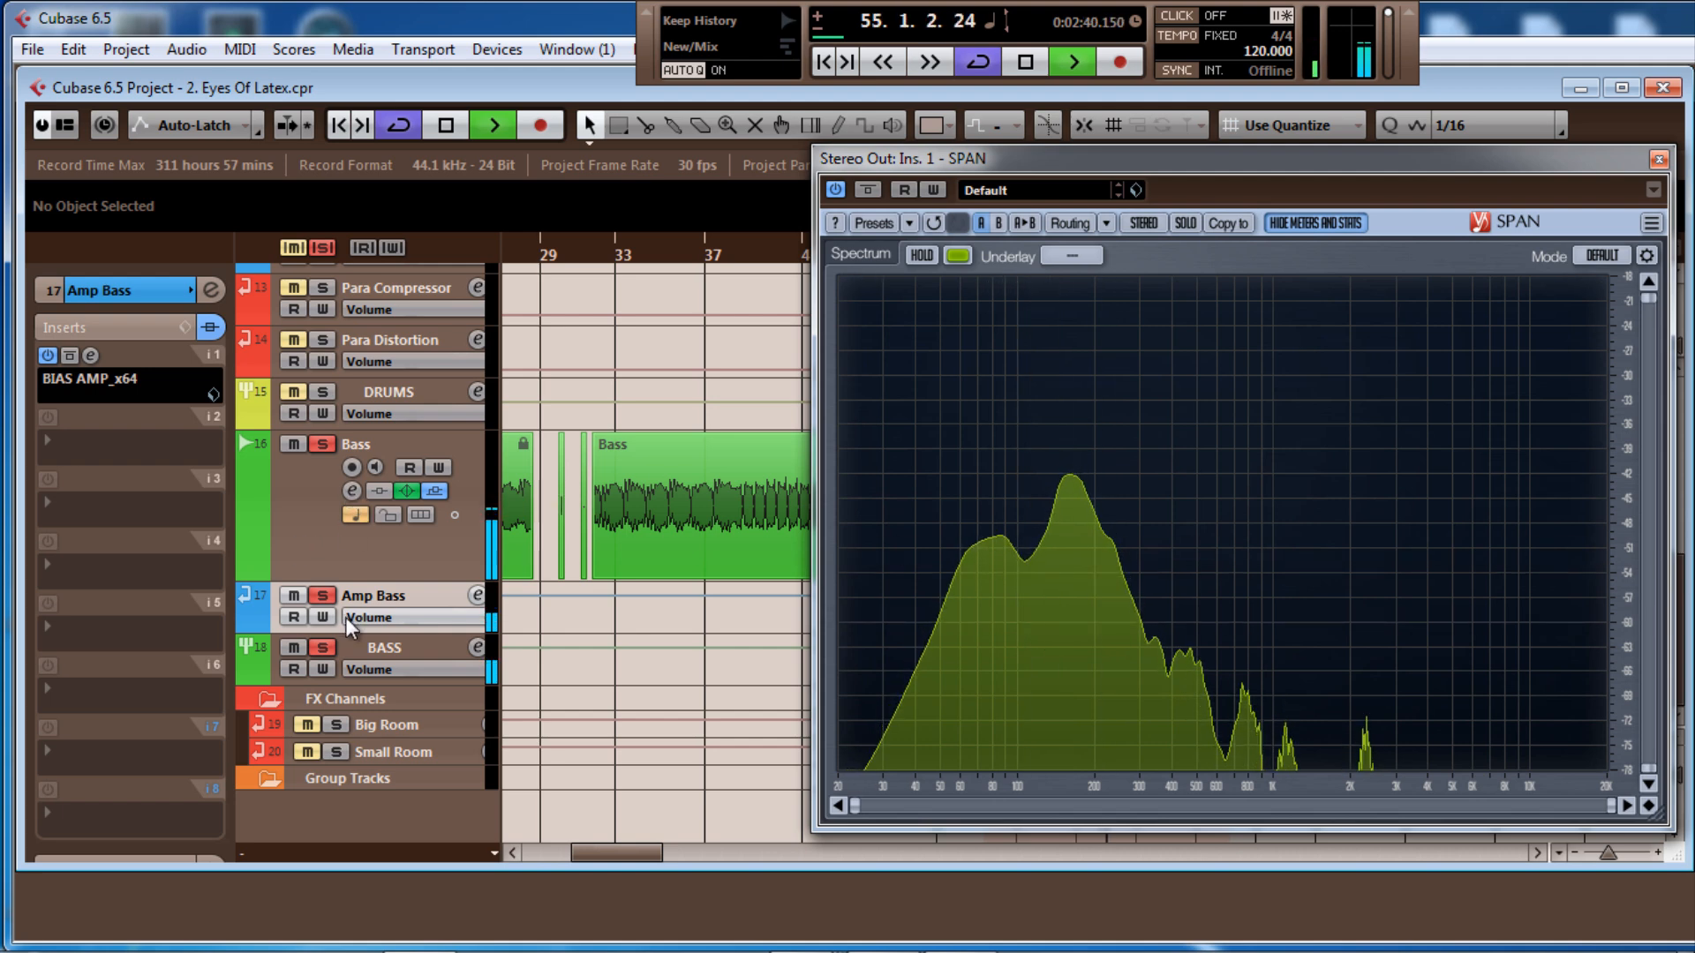
pyautogui.click(71, 356)
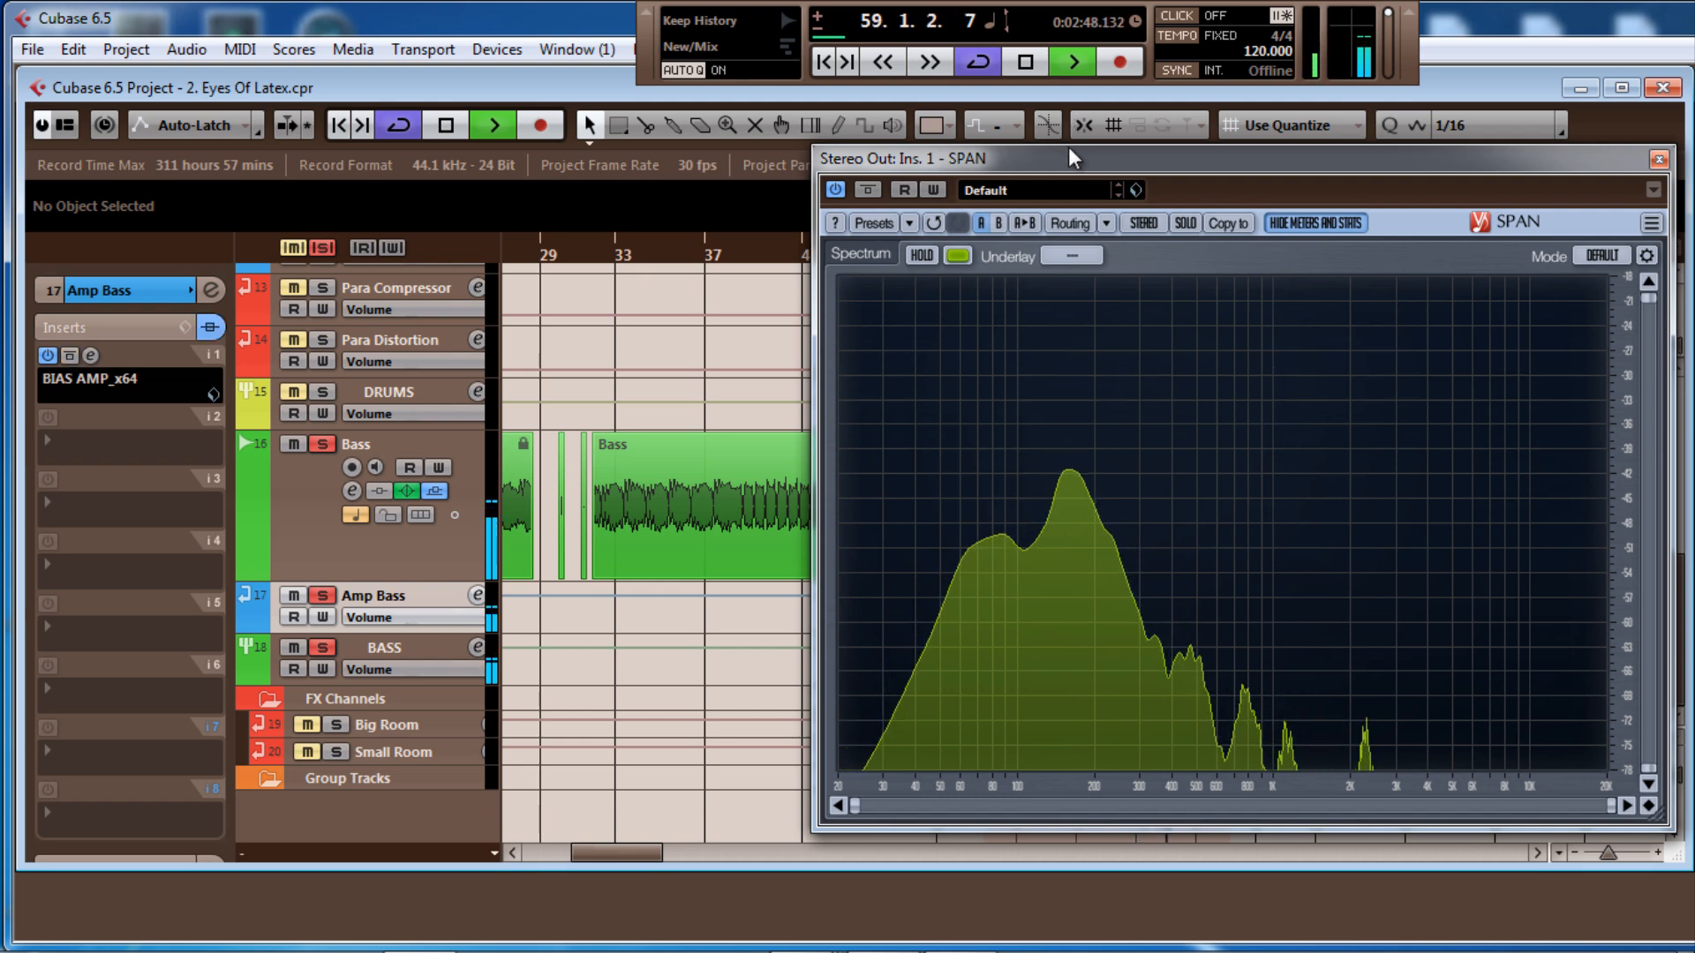
pyautogui.moveTo(1044, 155); pyautogui.dragTo(1694, 168)
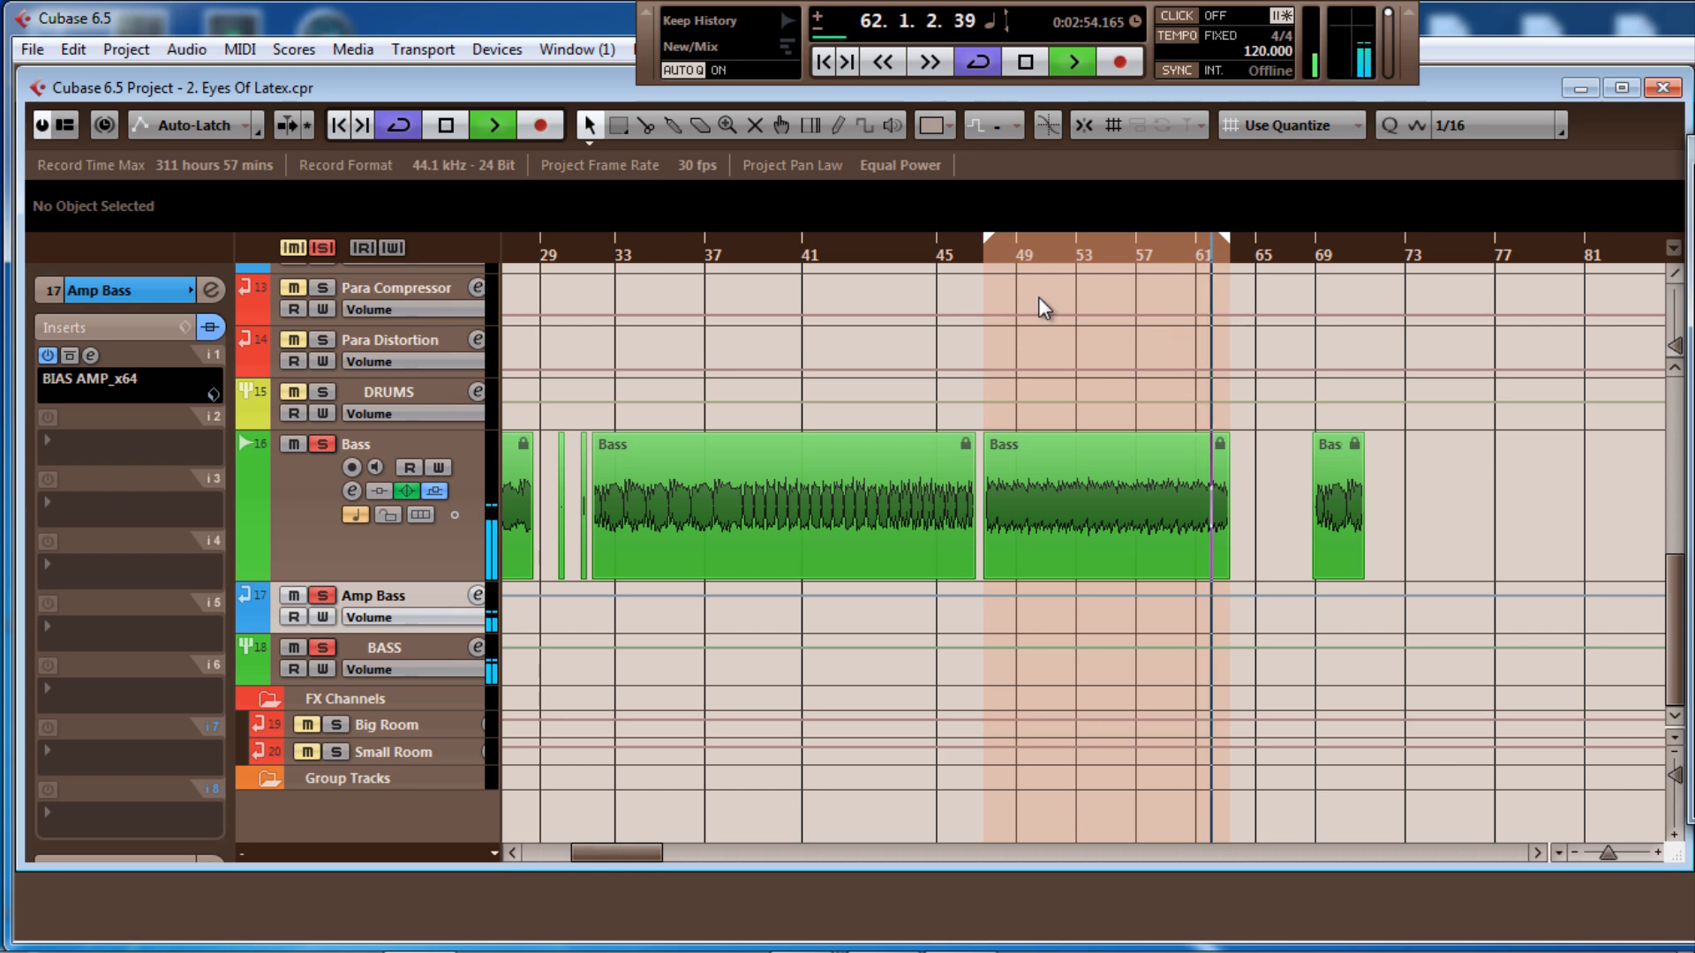
pyautogui.click(720, 251)
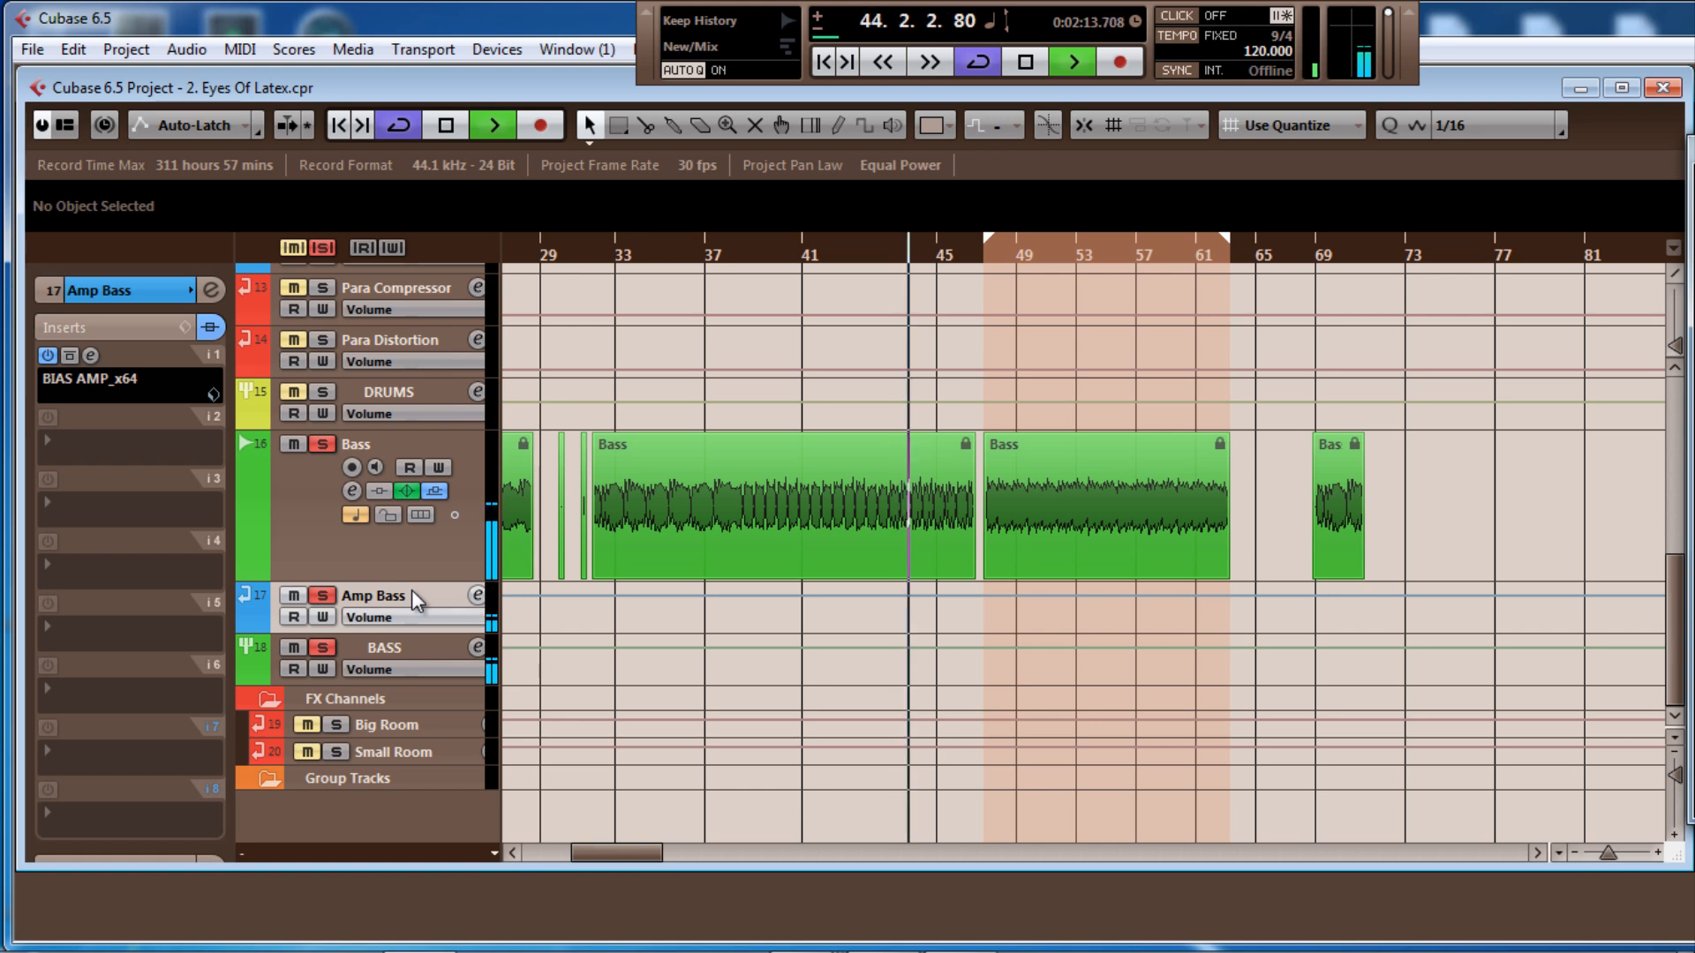
# Insert the TDR Kotelnikov compressor in the first insert slot of the BASS group and move its window clear of the track list
pyautogui.click(389, 648)
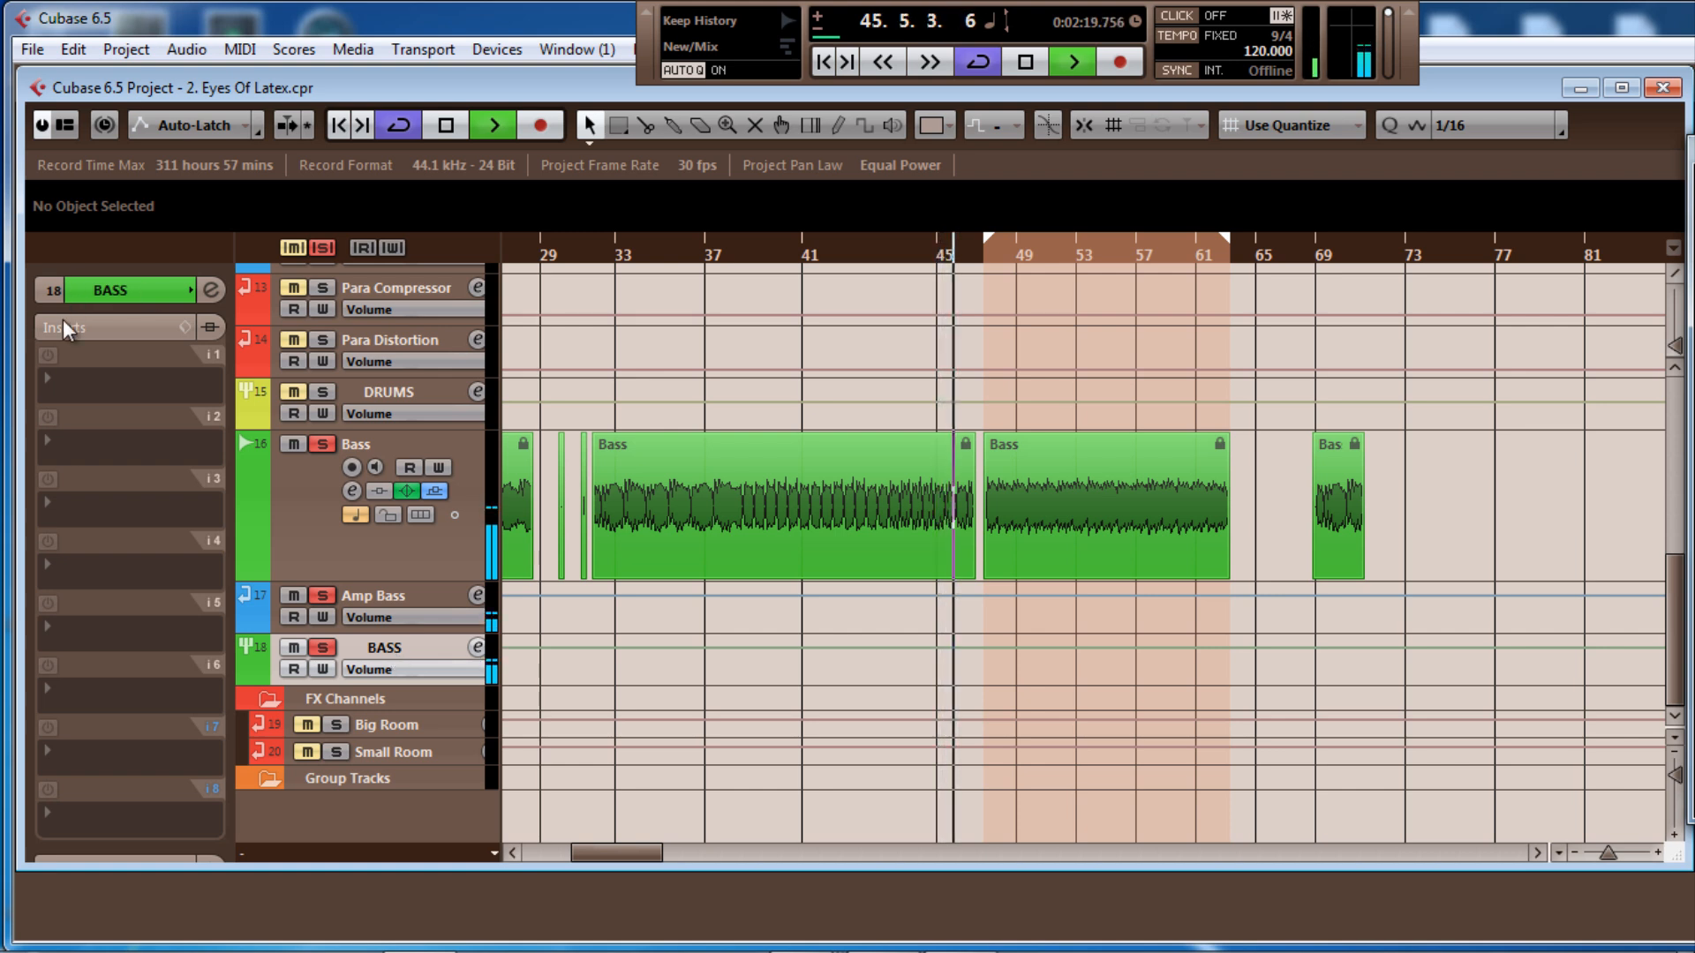
pyautogui.click(51, 376)
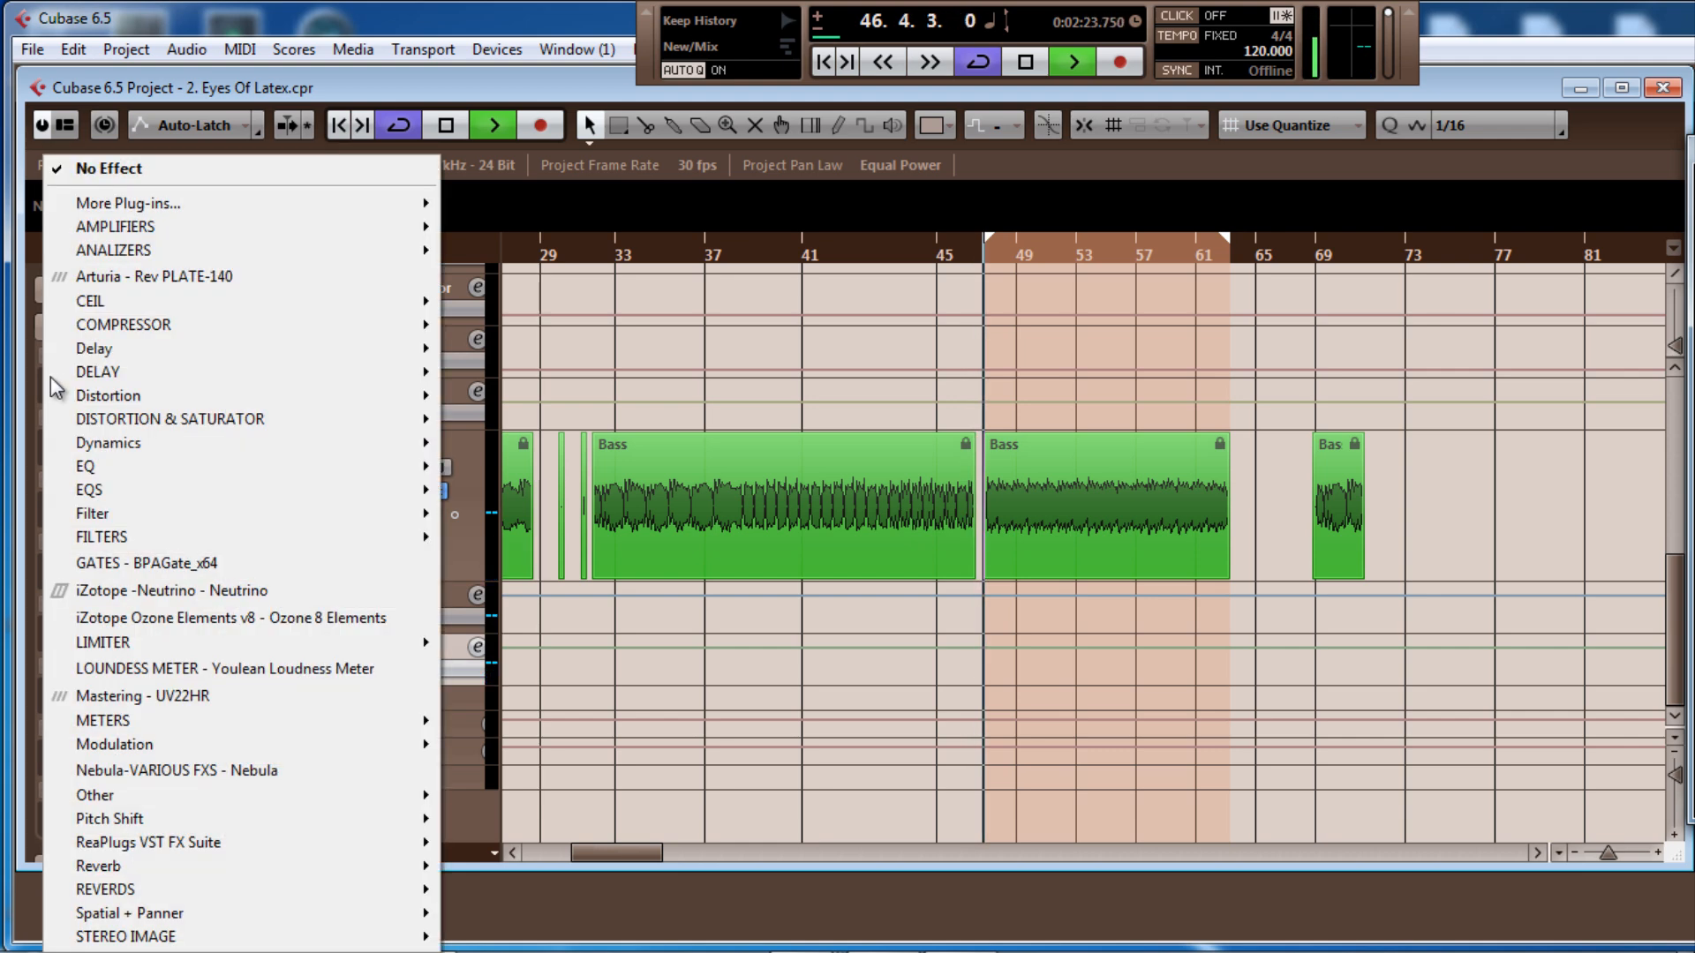
pyautogui.moveTo(119, 327)
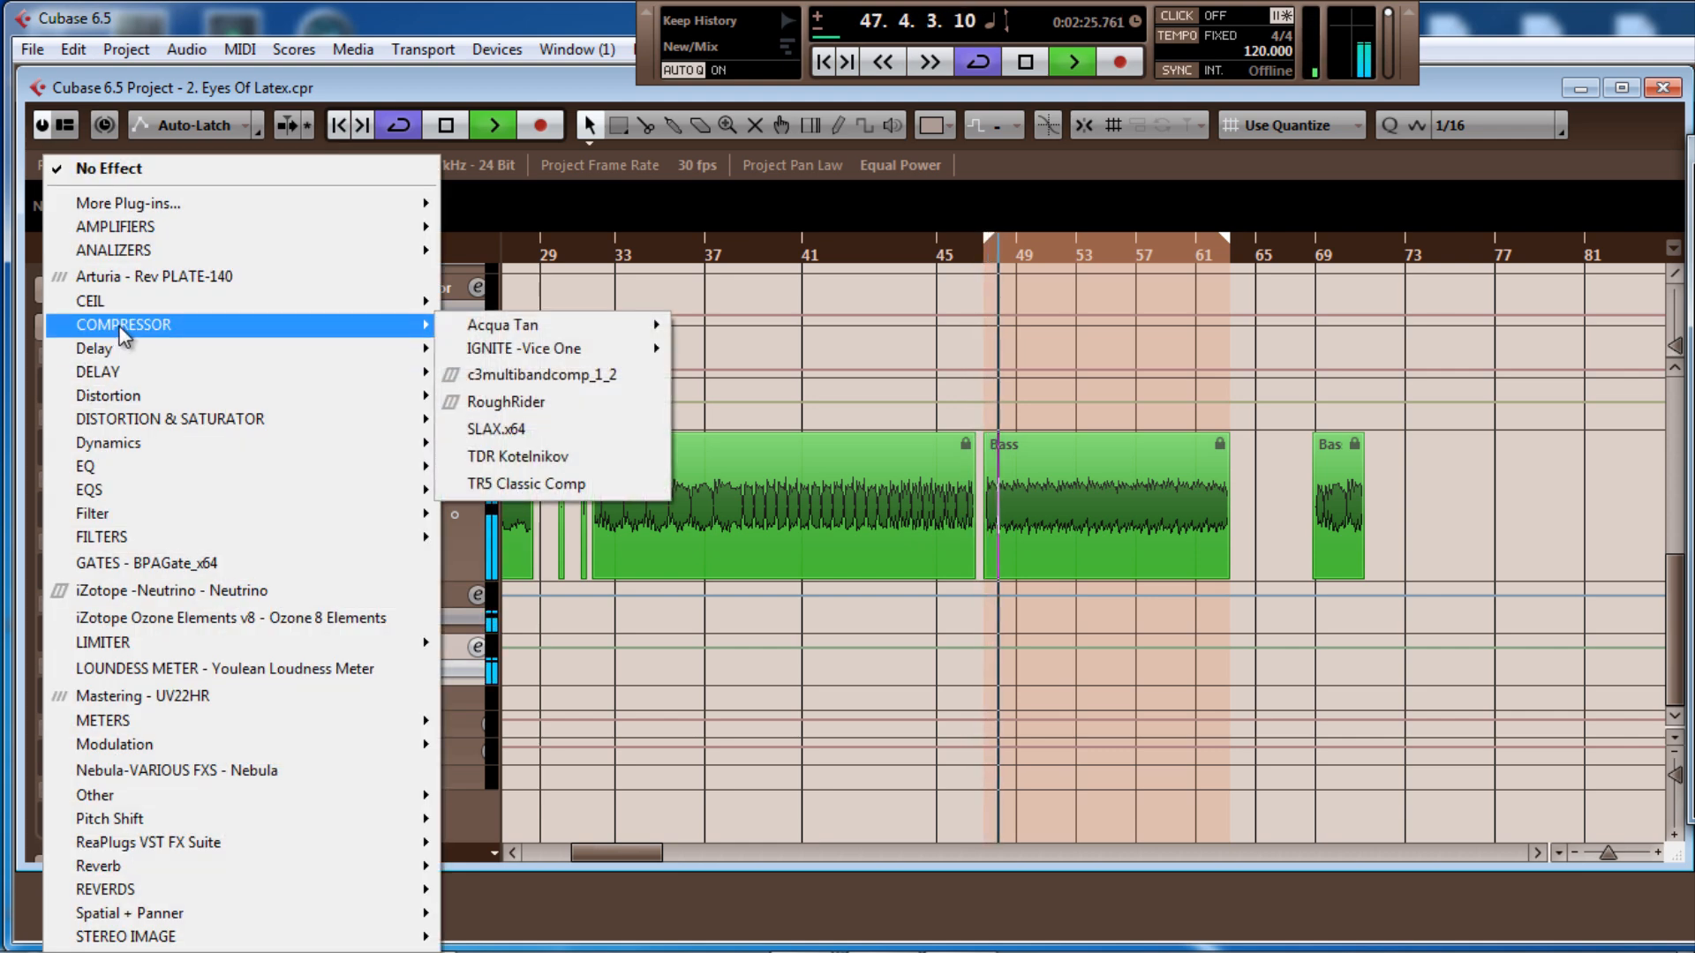
pyautogui.click(551, 452)
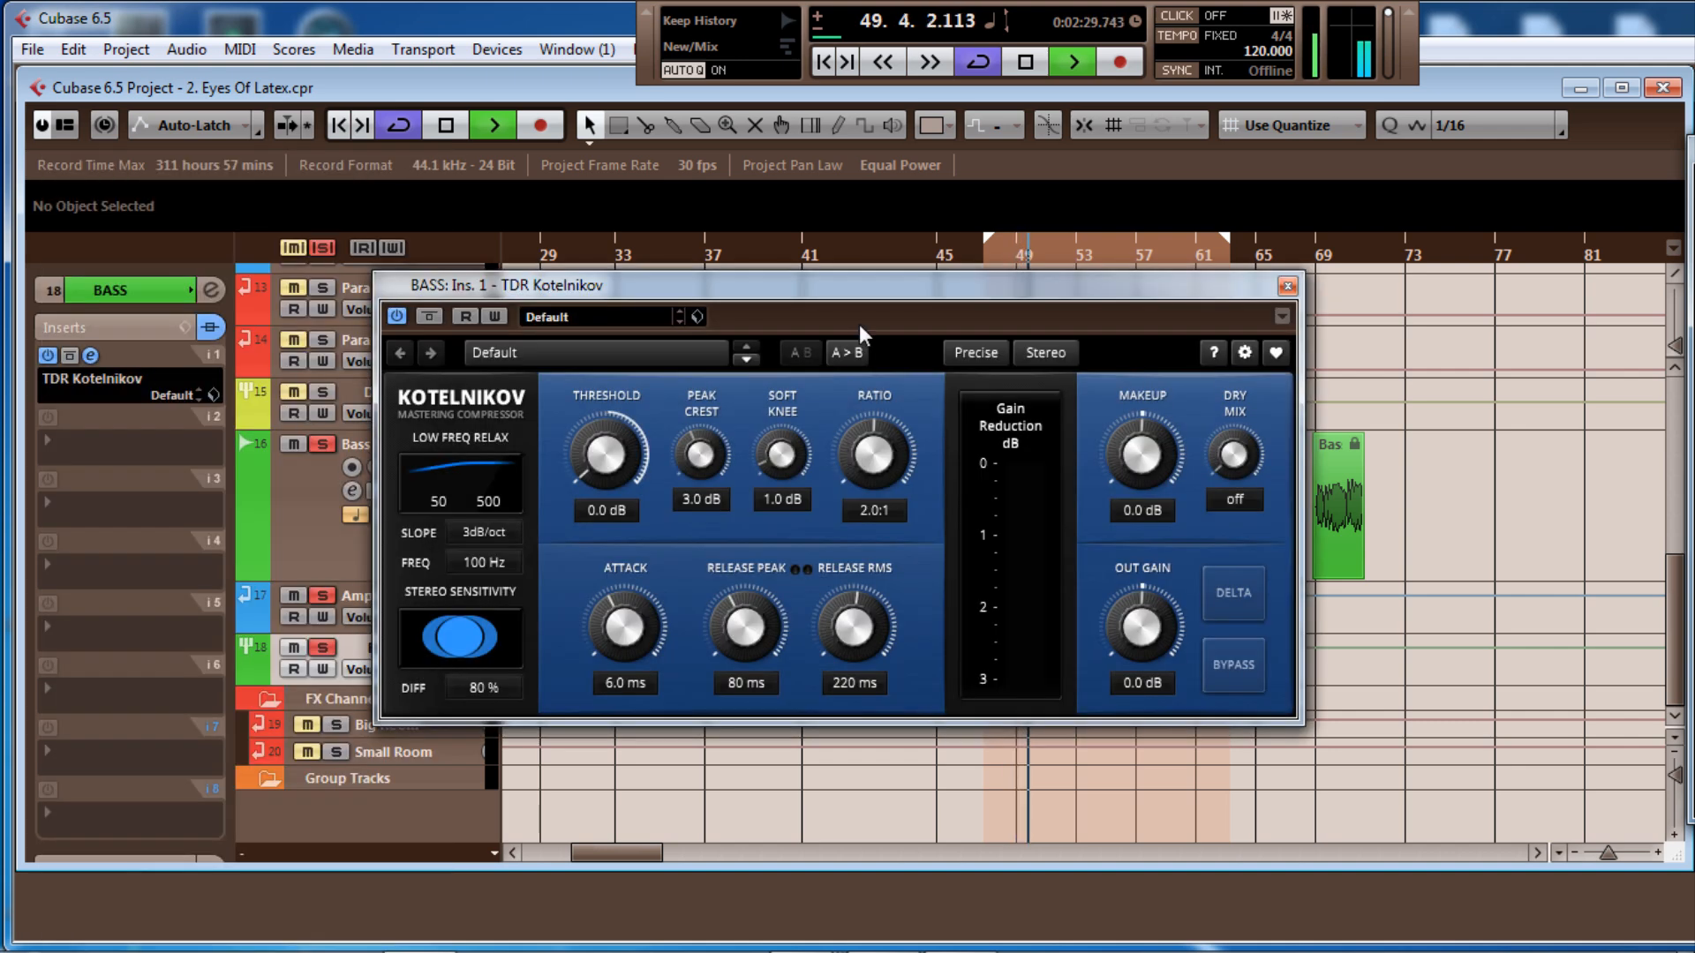
pyautogui.moveTo(801, 275); pyautogui.dragTo(950, 307)
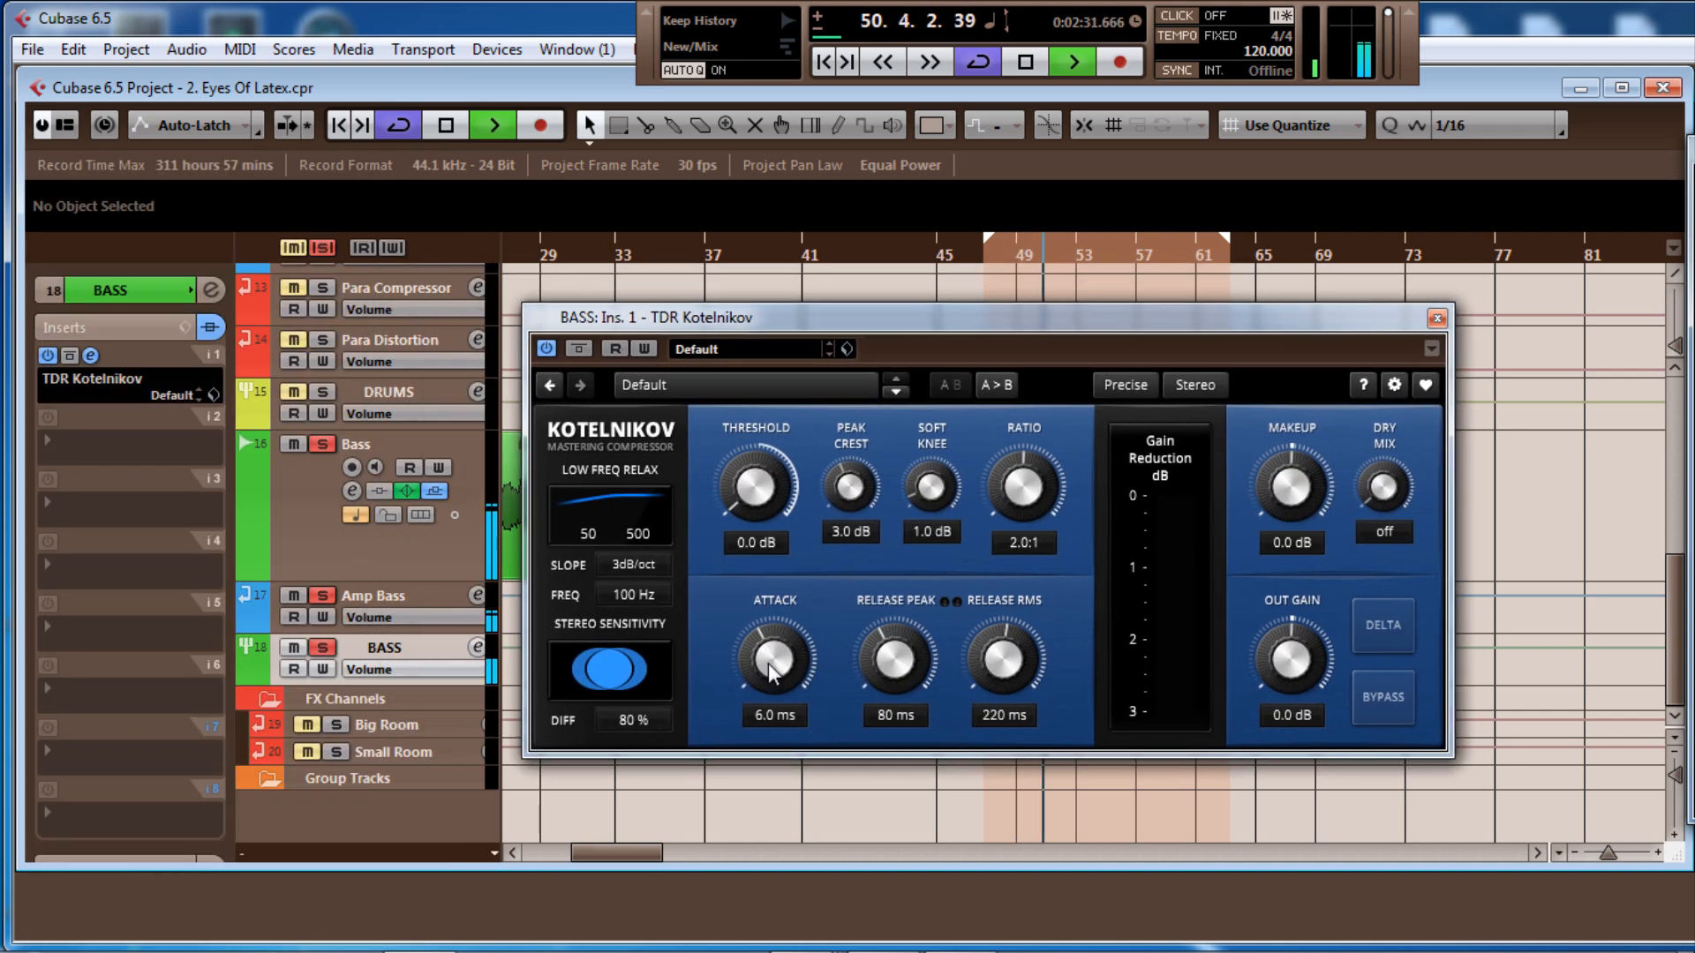
# Set attack to 8.9 ms, stereo sensitivity to 0%, peak crest to 3.3 dB, soft knee to 0.5 dB and RMS release to 226 ms
pyautogui.moveTo(805, 678); pyautogui.dragTo(768, 632)
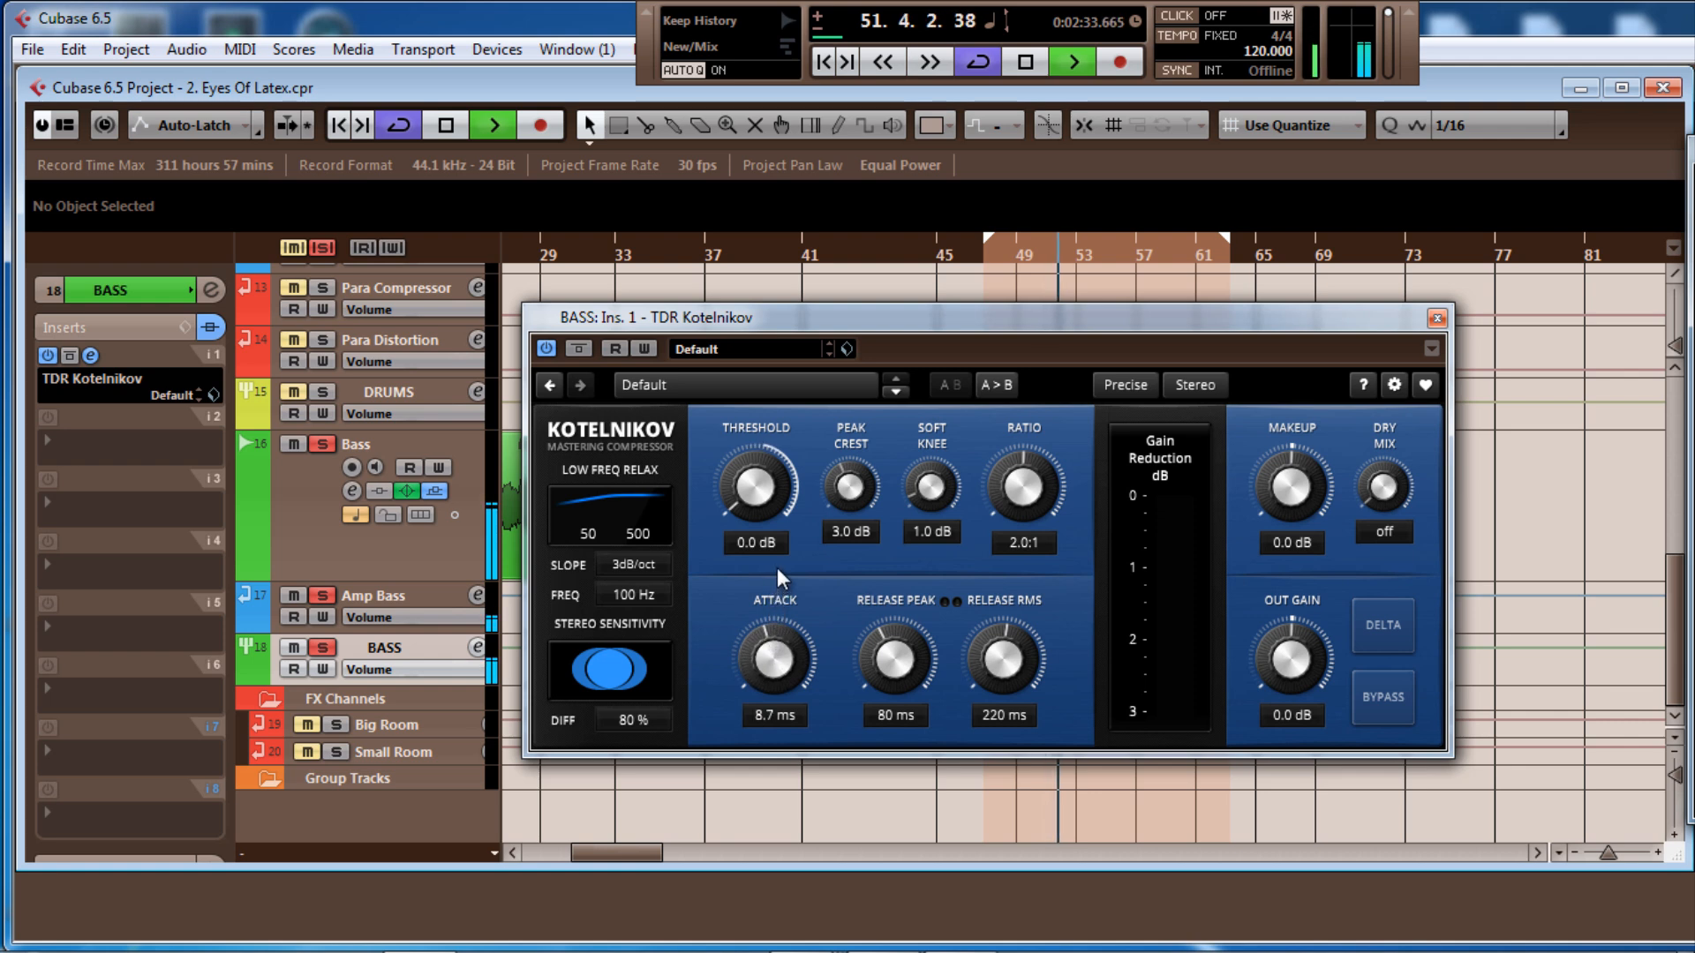
pyautogui.moveTo(777, 569); pyautogui.dragTo(777, 563)
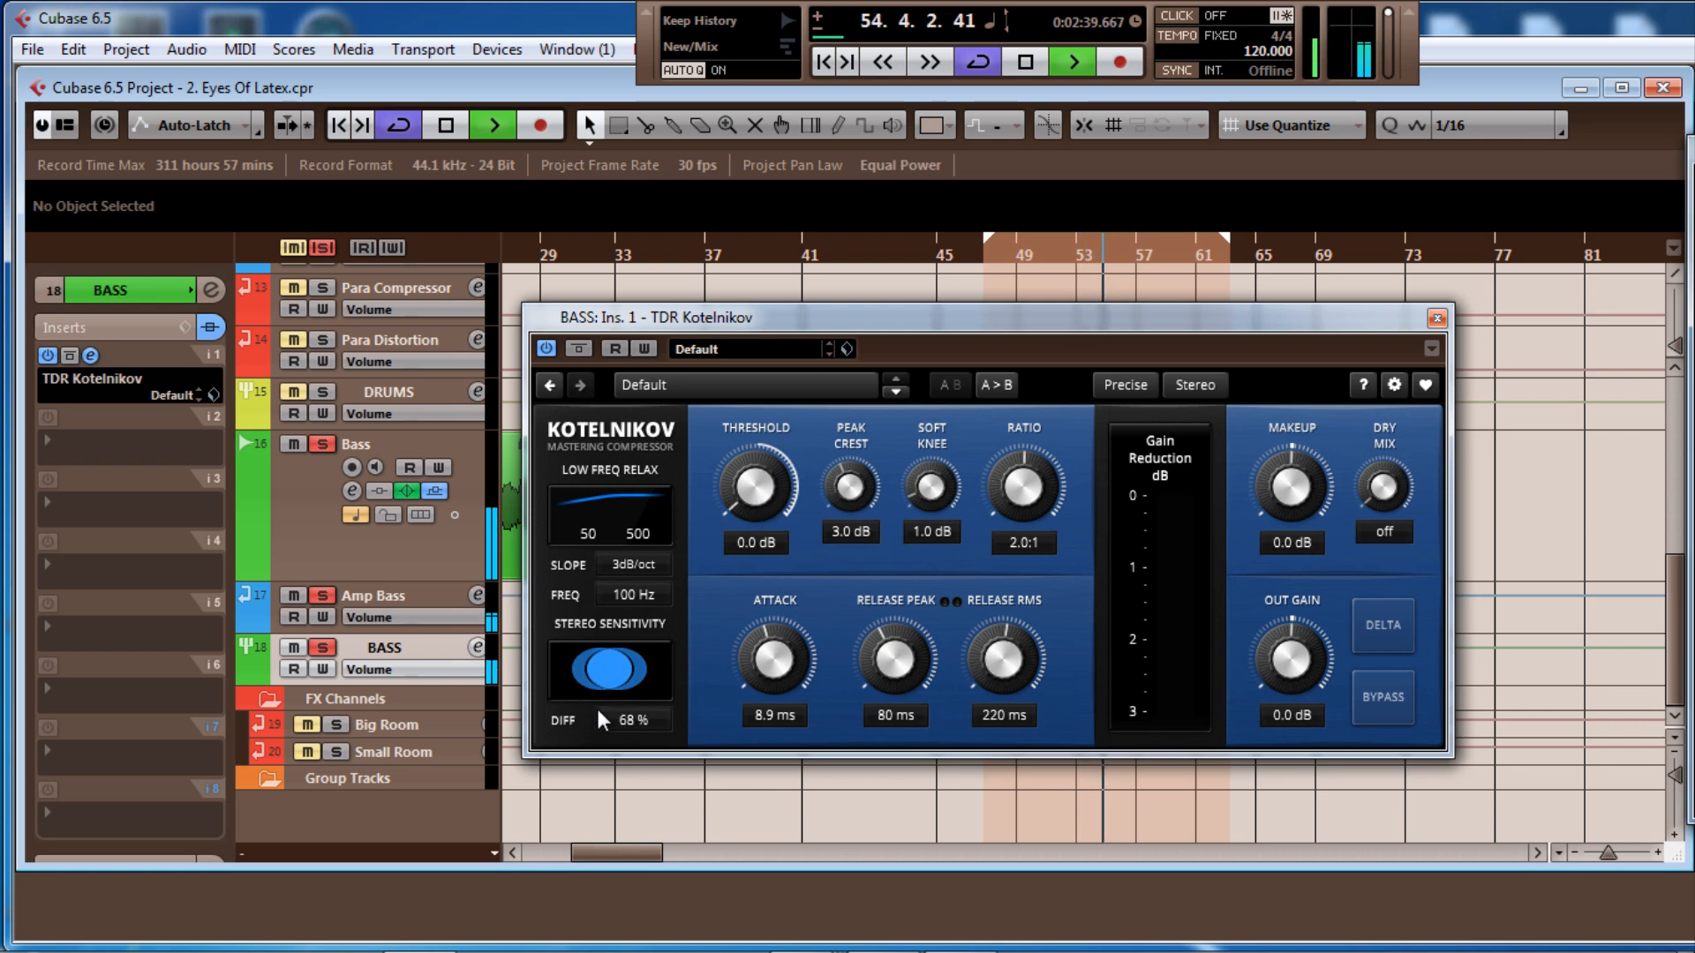
pyautogui.moveTo(598, 710); pyautogui.dragTo(611, 824)
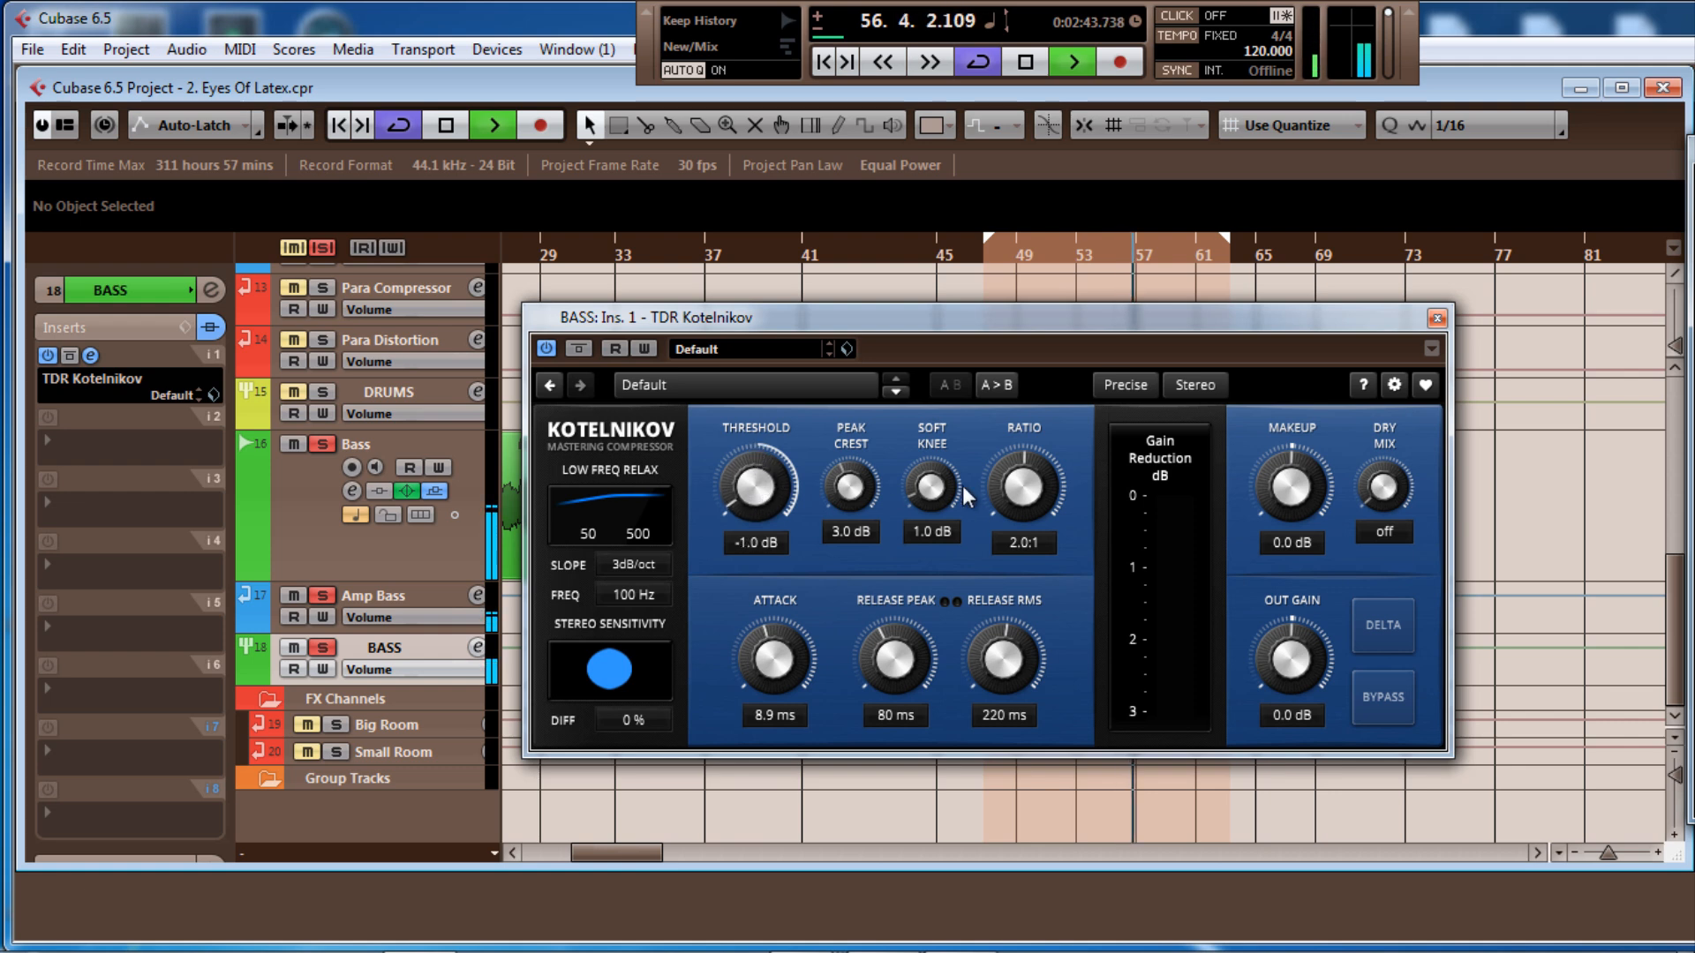
pyautogui.moveTo(929, 485); pyautogui.dragTo(931, 565)
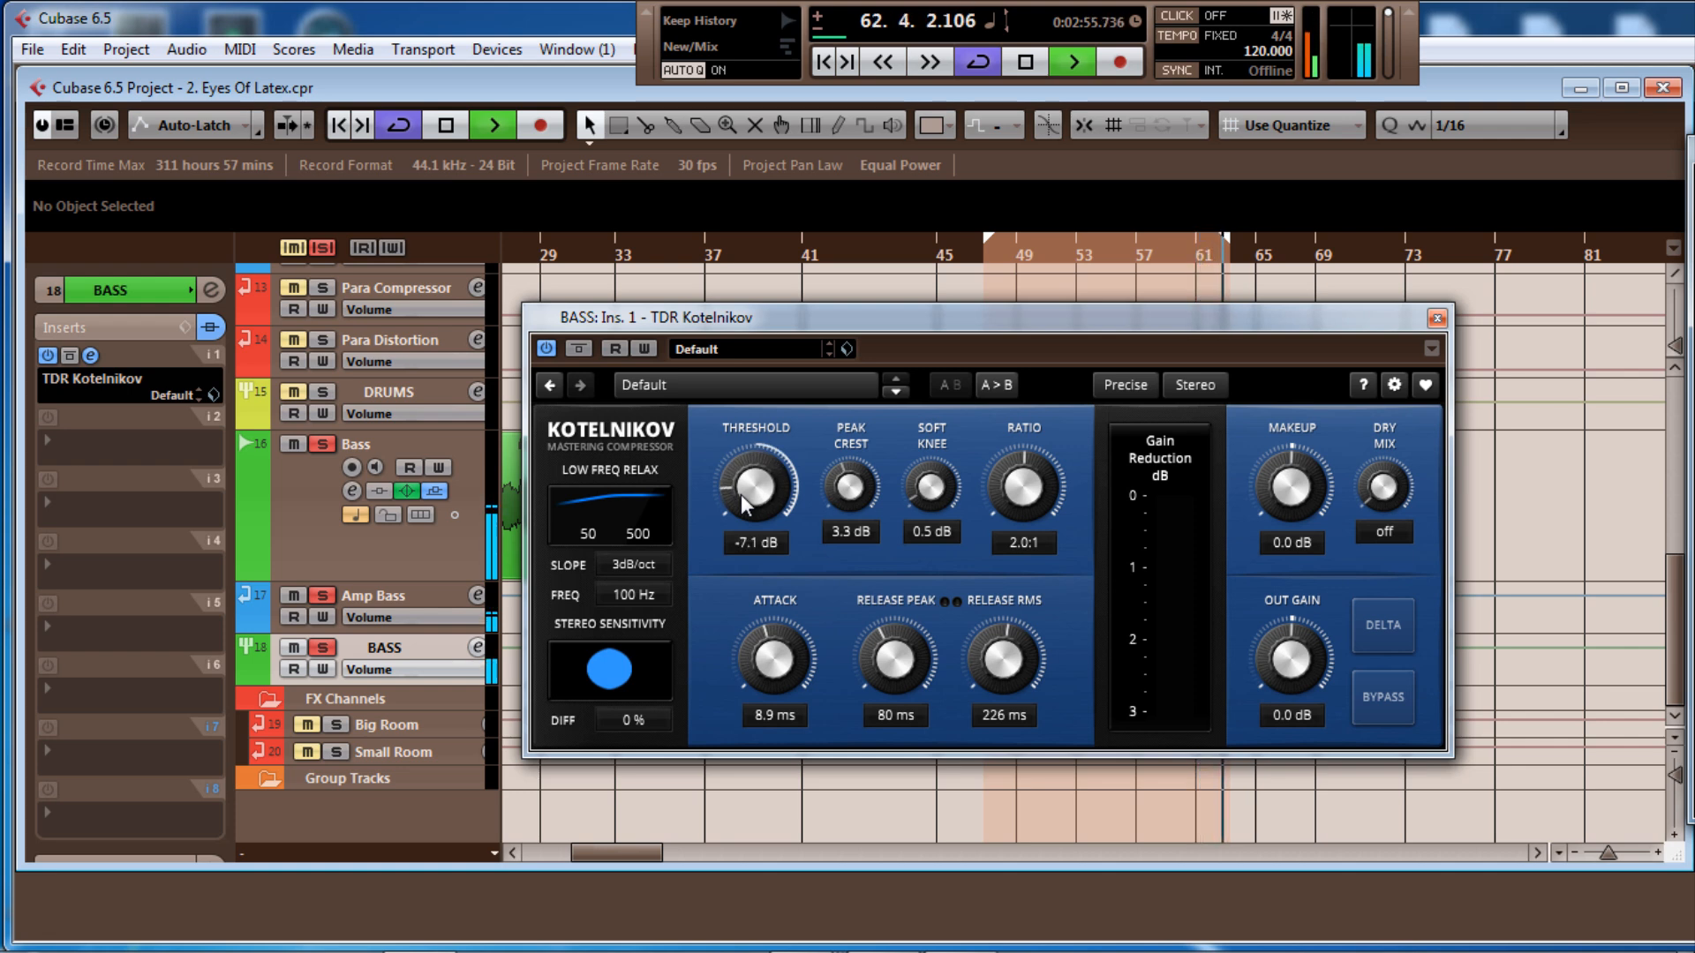
# Lower the compressor's threshold to -33.6 dB and raise the ratio to 2.2:1 during playback
pyautogui.scroll(-1, 742, 497)
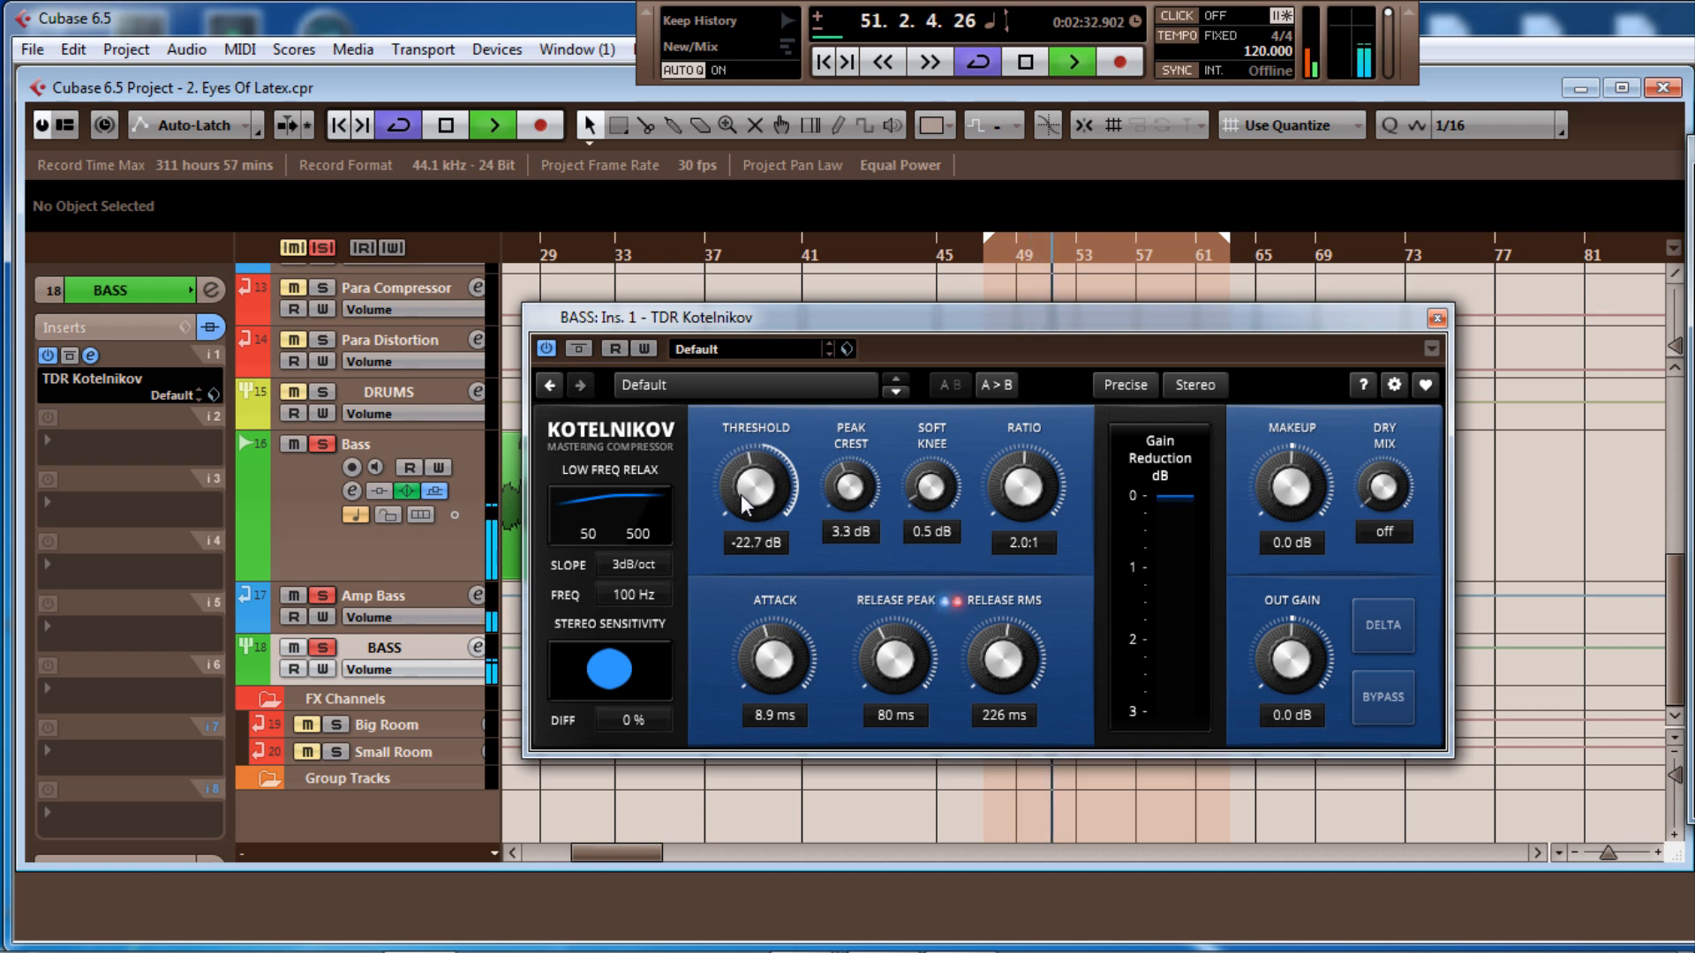
pyautogui.scroll(-3, 745, 506)
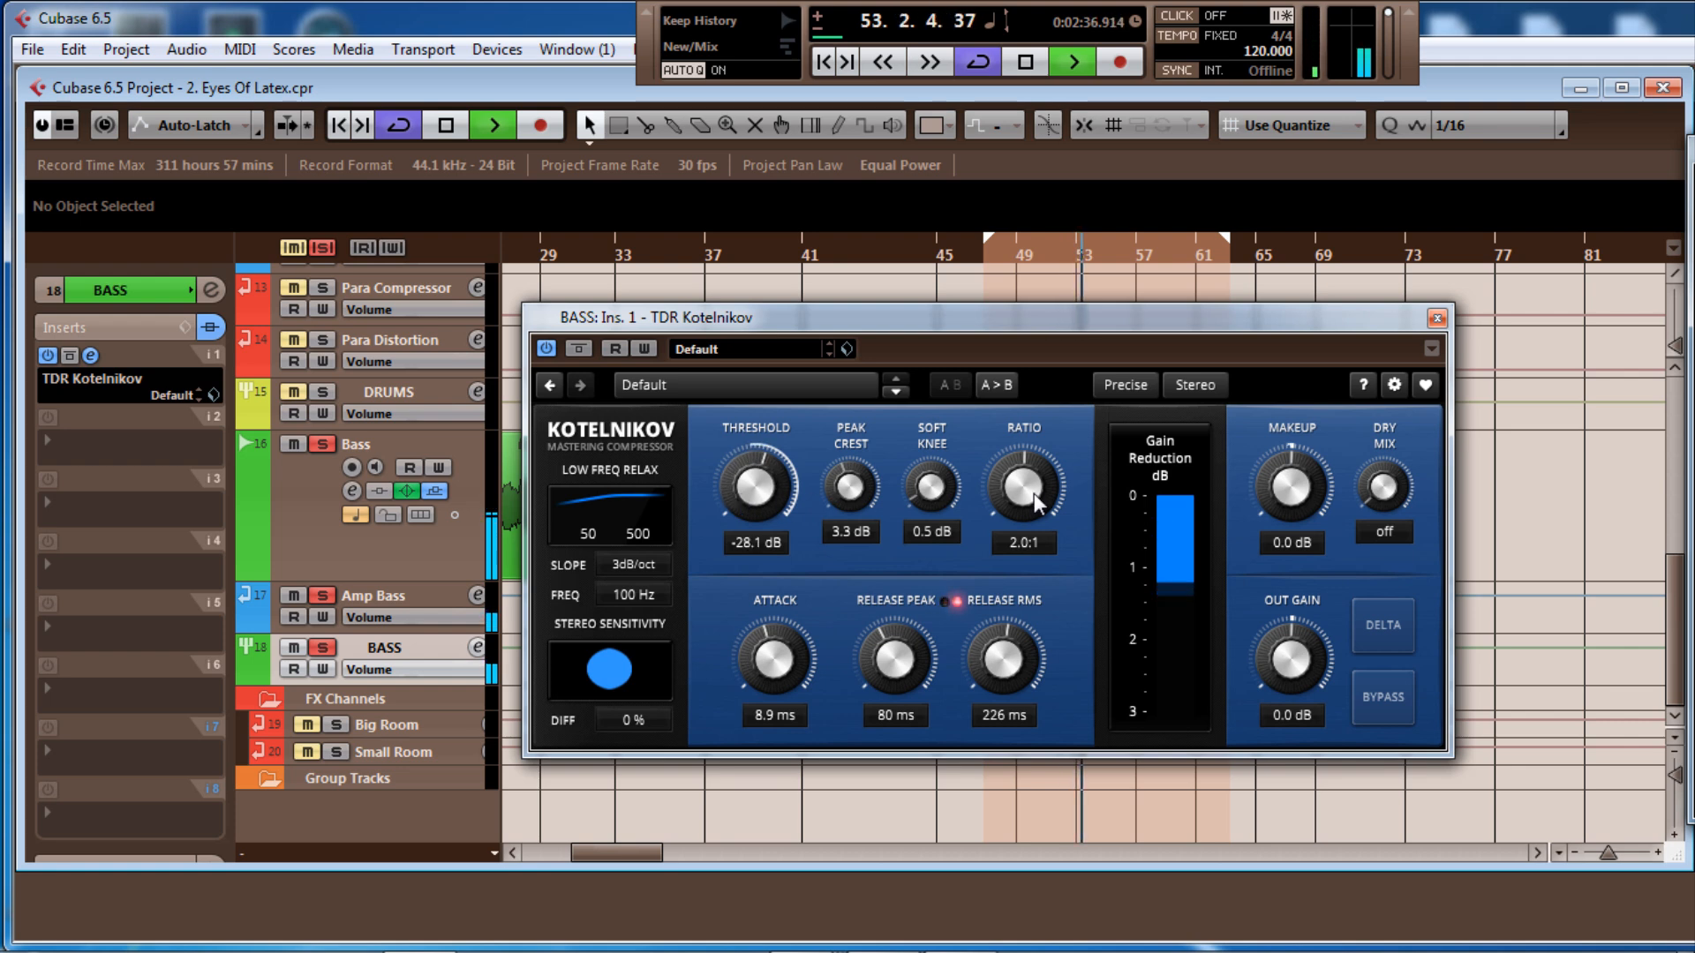
pyautogui.scroll(1, 1024, 490)
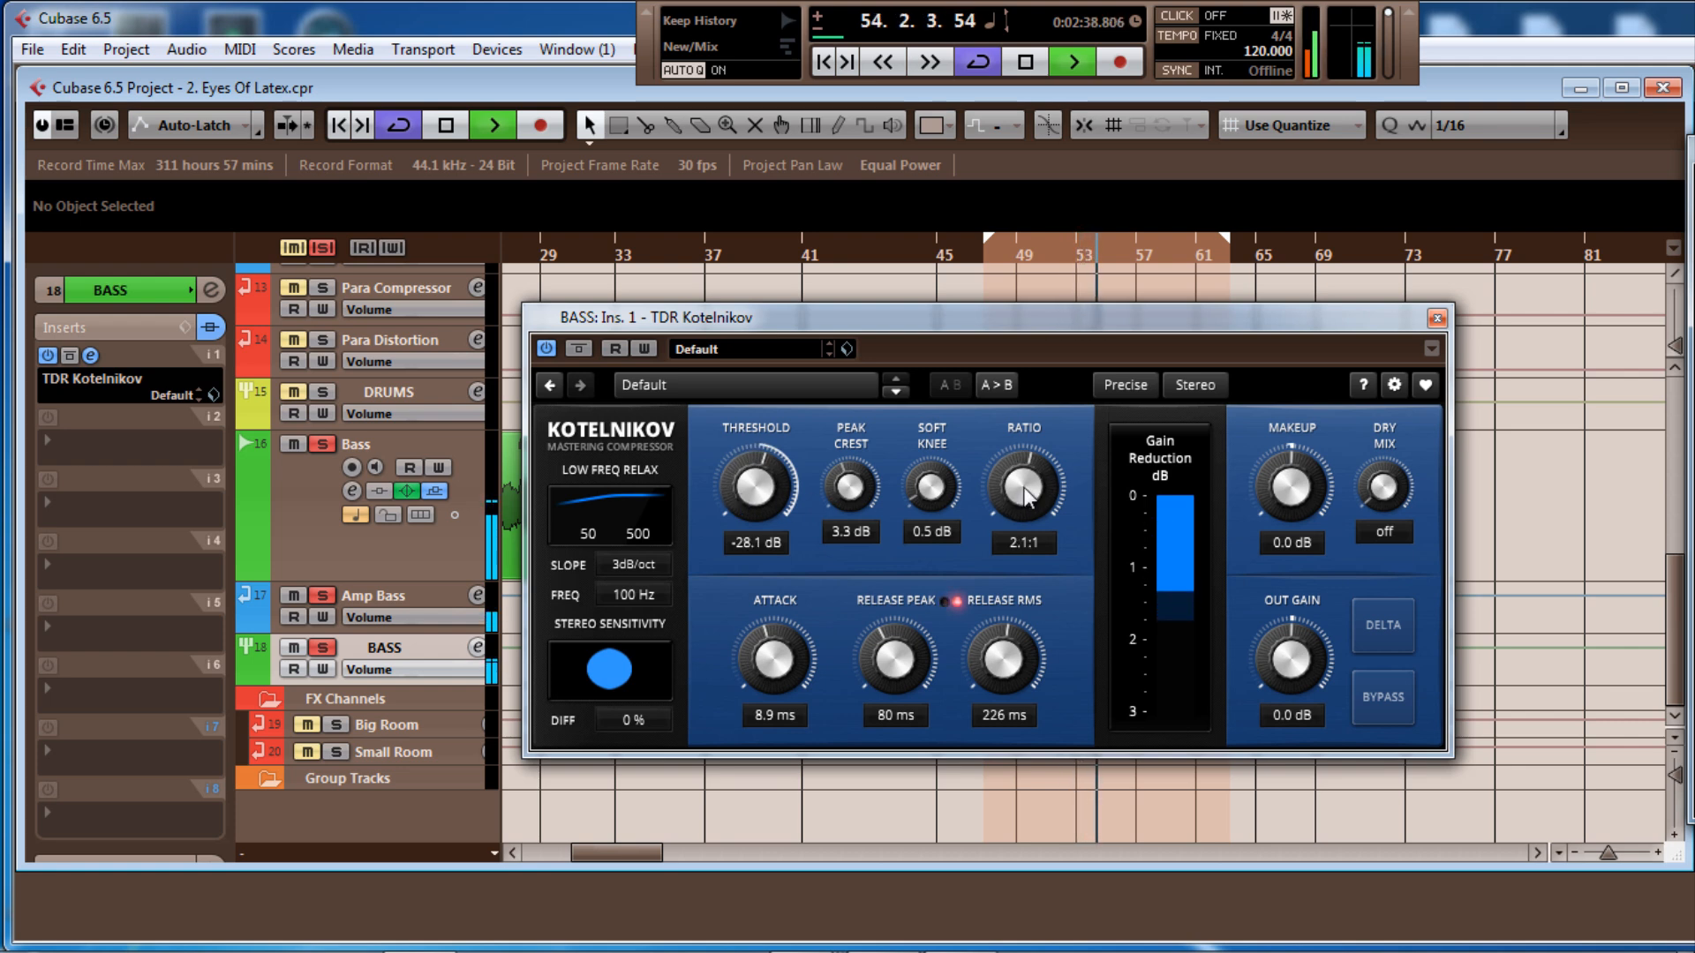
pyautogui.scroll(-6, 761, 490)
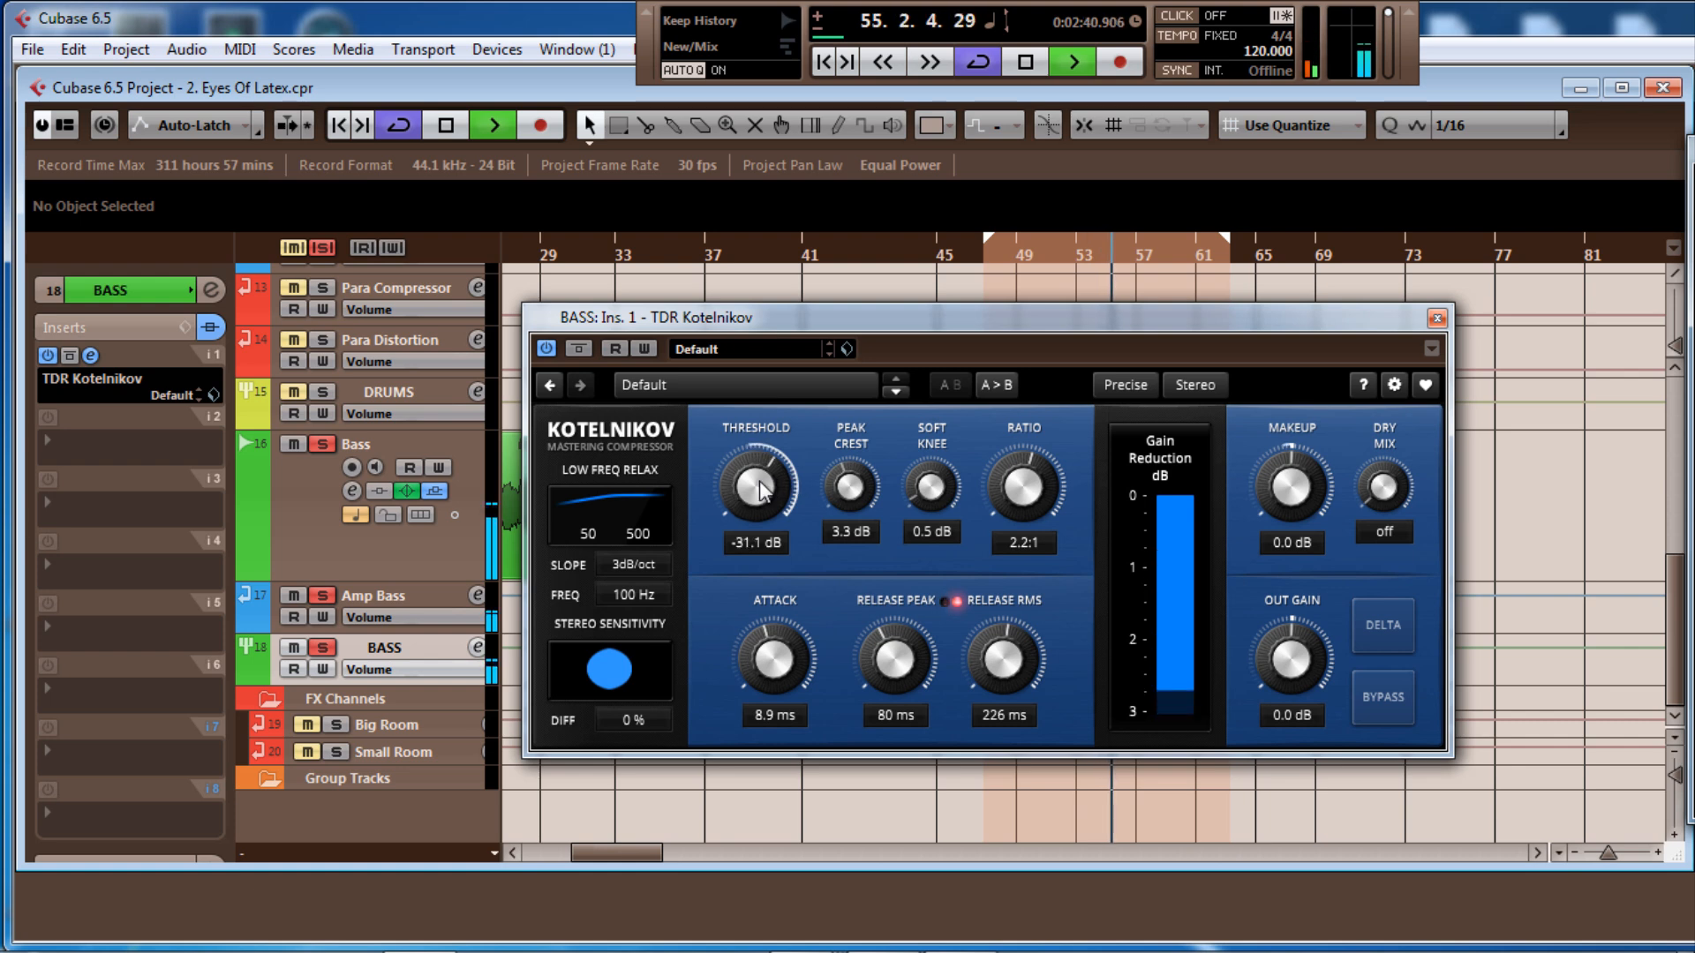
pyautogui.scroll(-5, 761, 490)
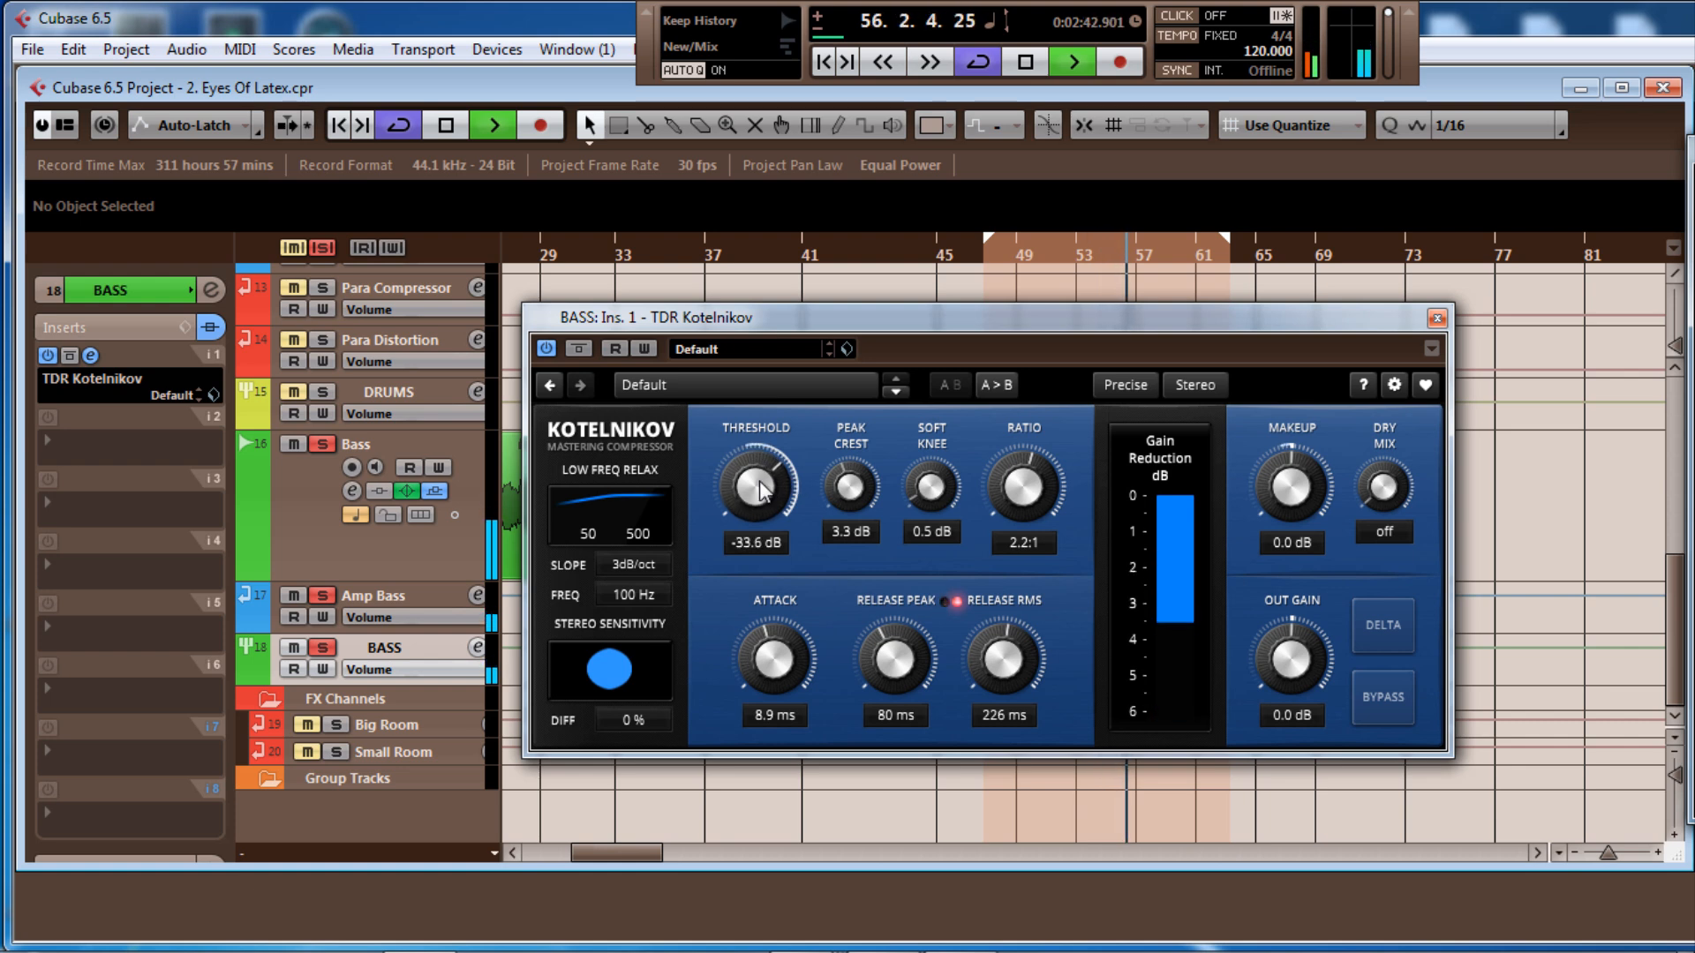
# Fine-tune the compressor's threshold to -35.2 dB and raise its makeup gain to 4.0 dB
pyautogui.scroll(-1, 761, 490)
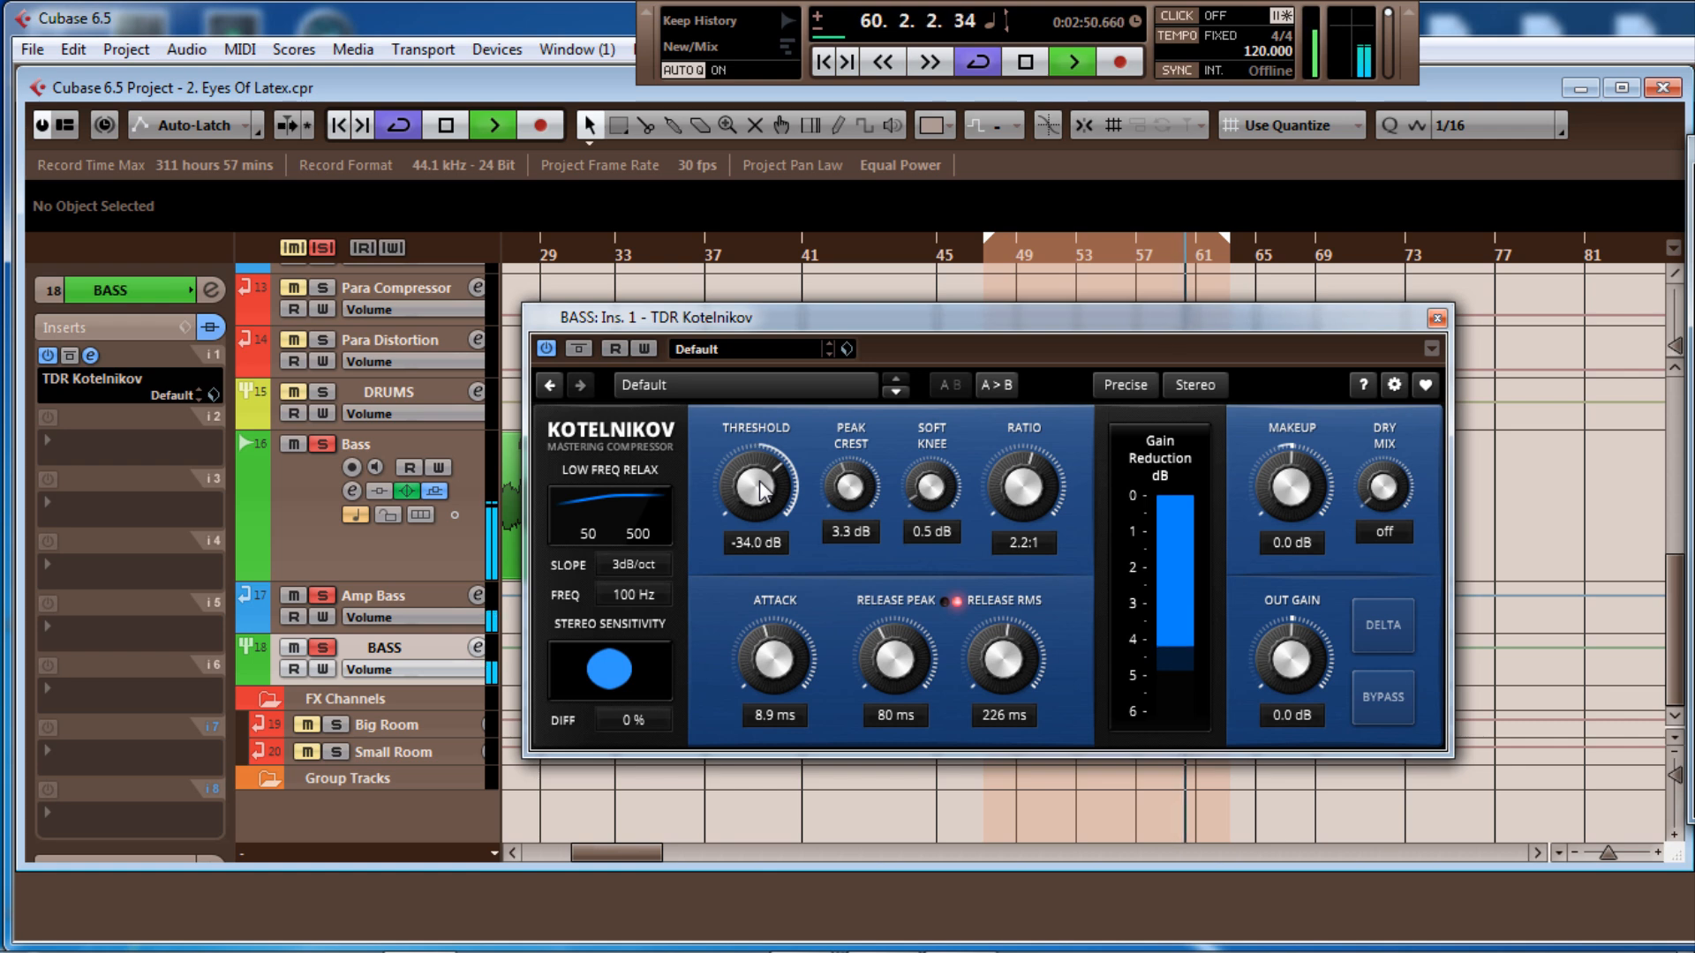
pyautogui.scroll(-5, 761, 490)
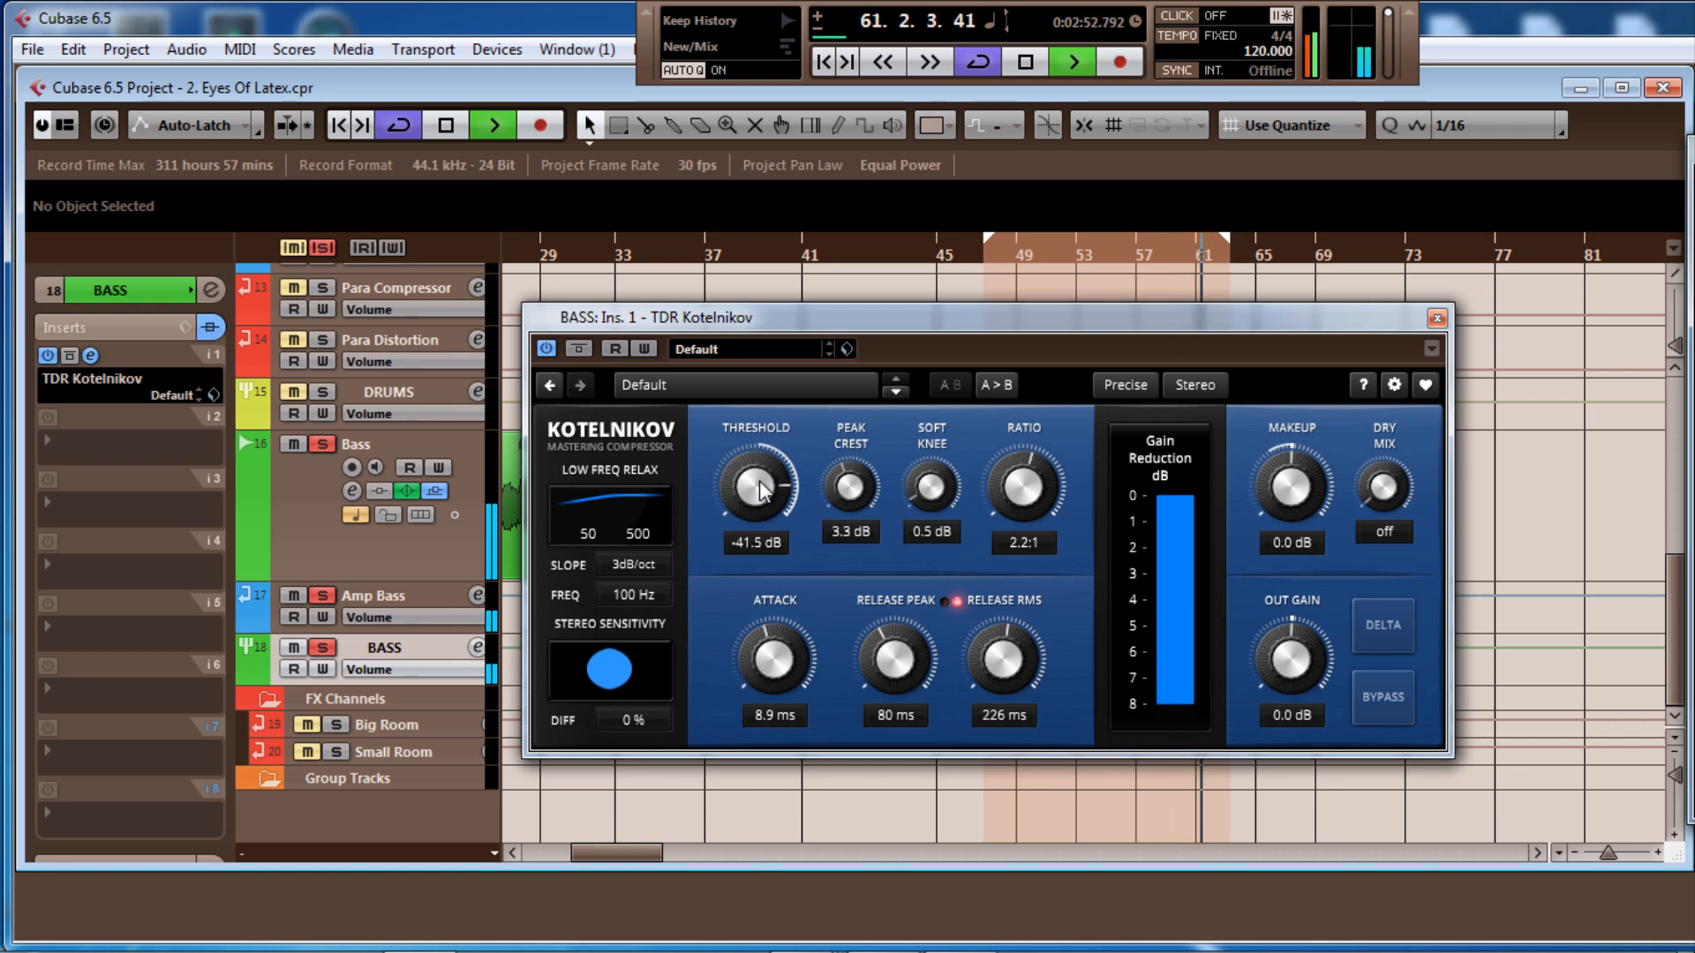
pyautogui.scroll(4, 761, 490)
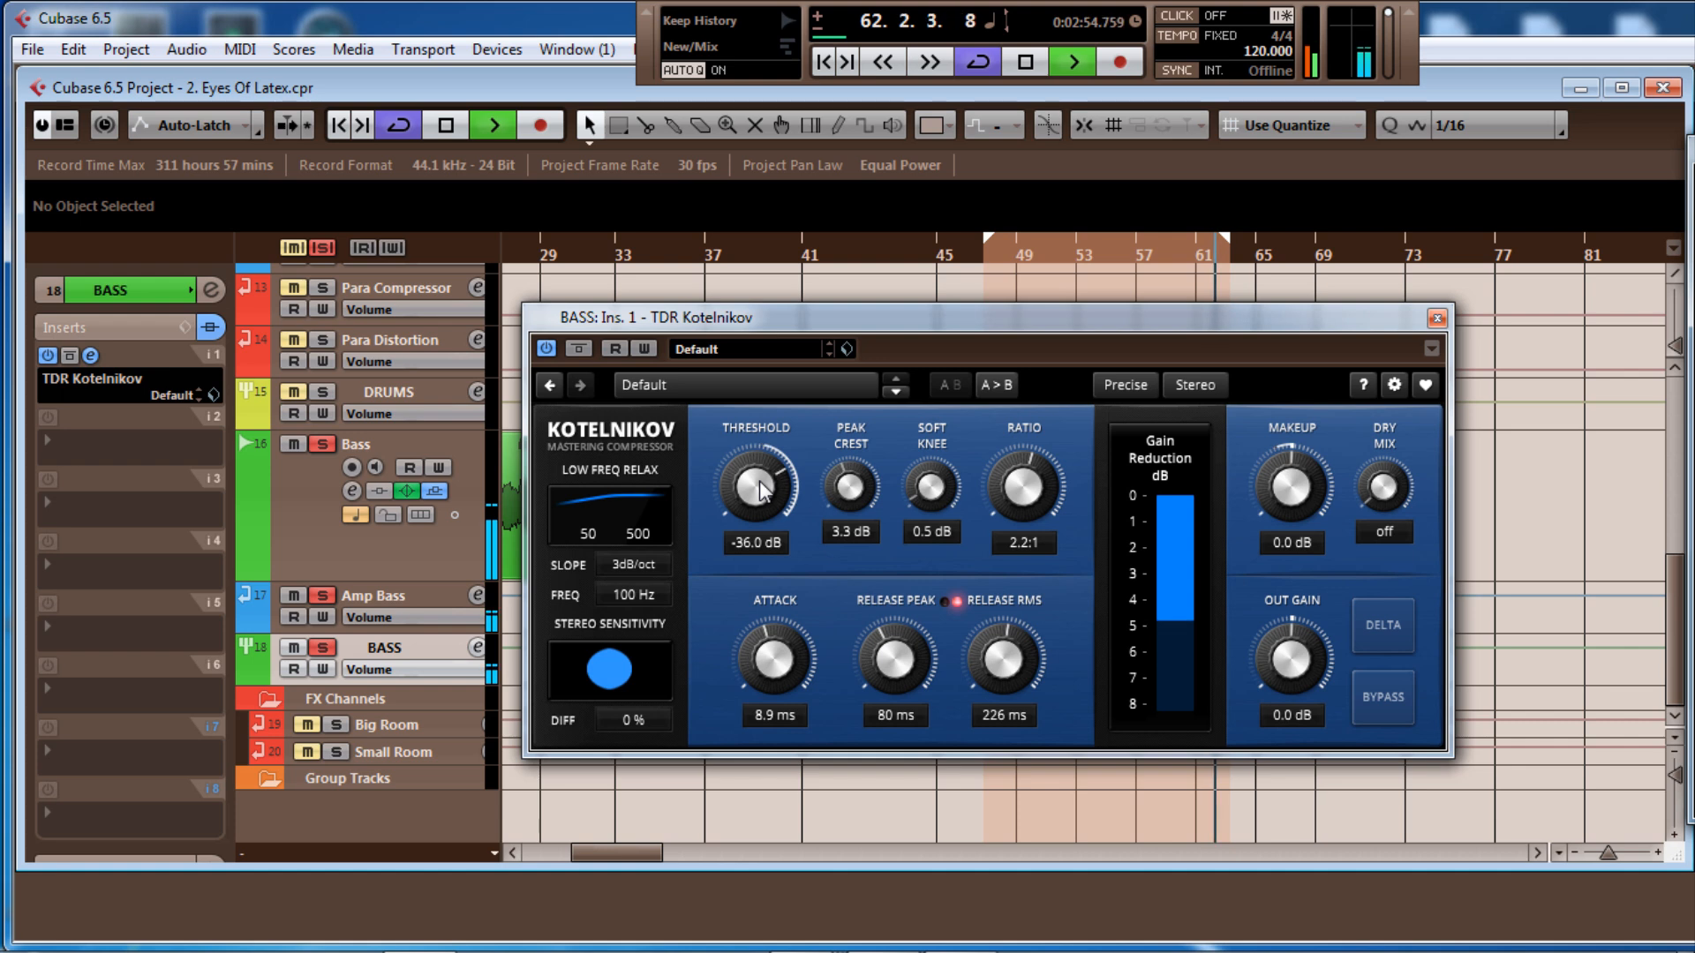
pyautogui.scroll(1, 761, 490)
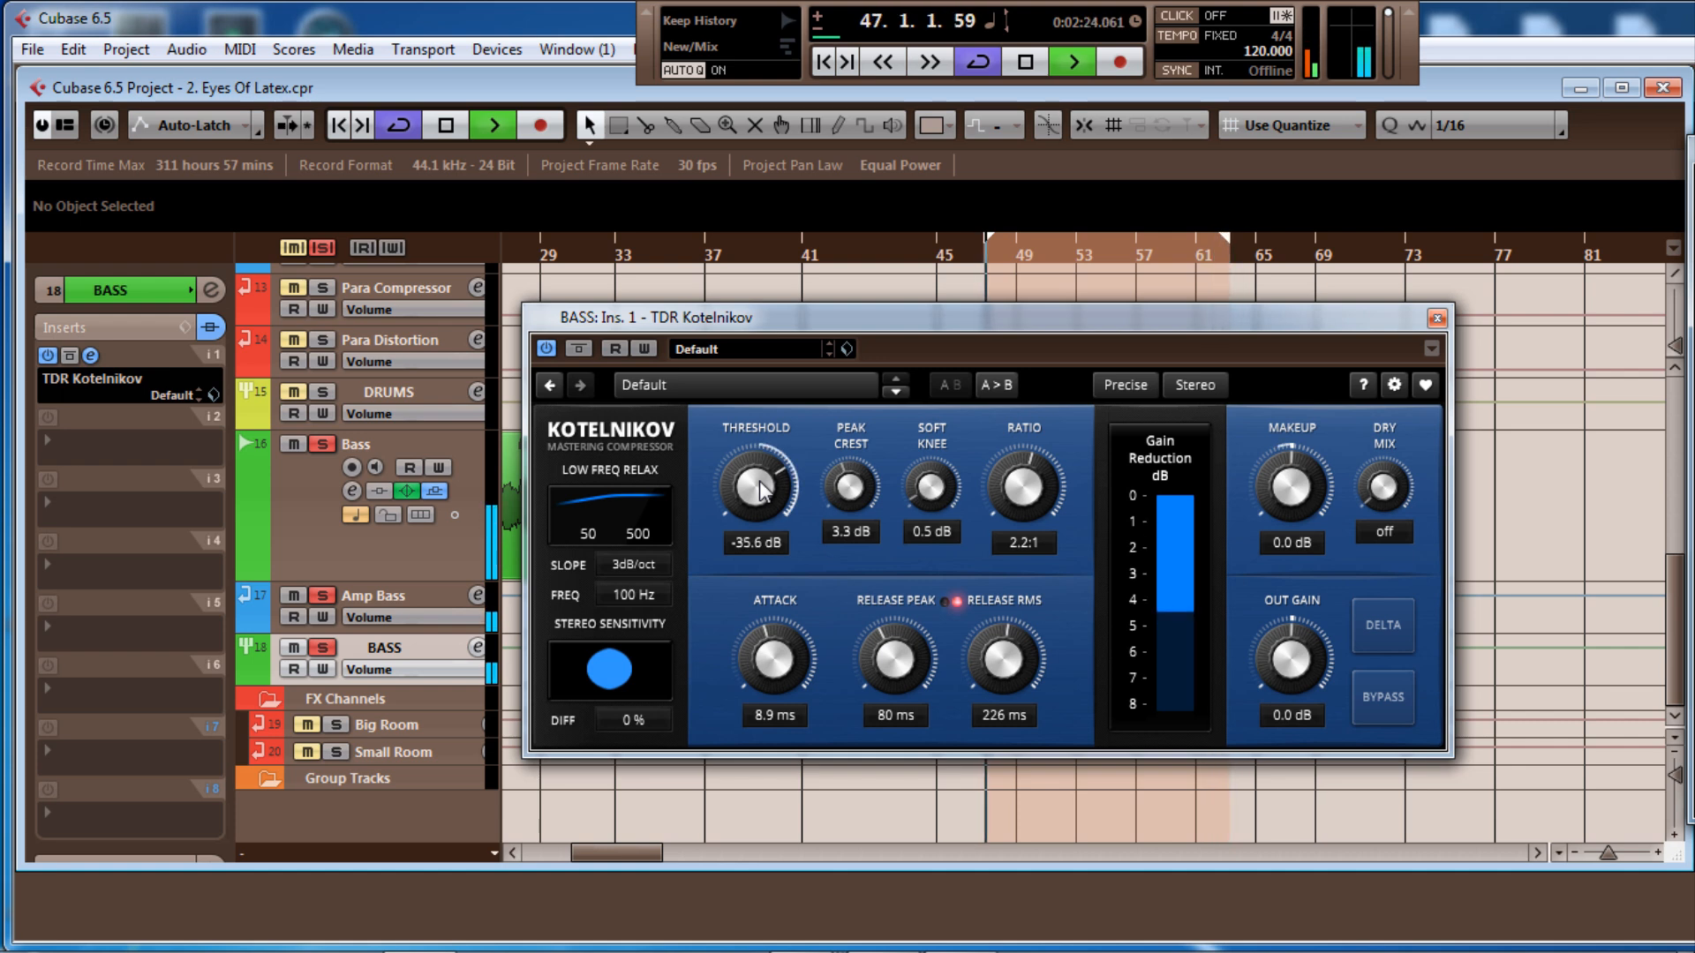
pyautogui.scroll(1, 761, 490)
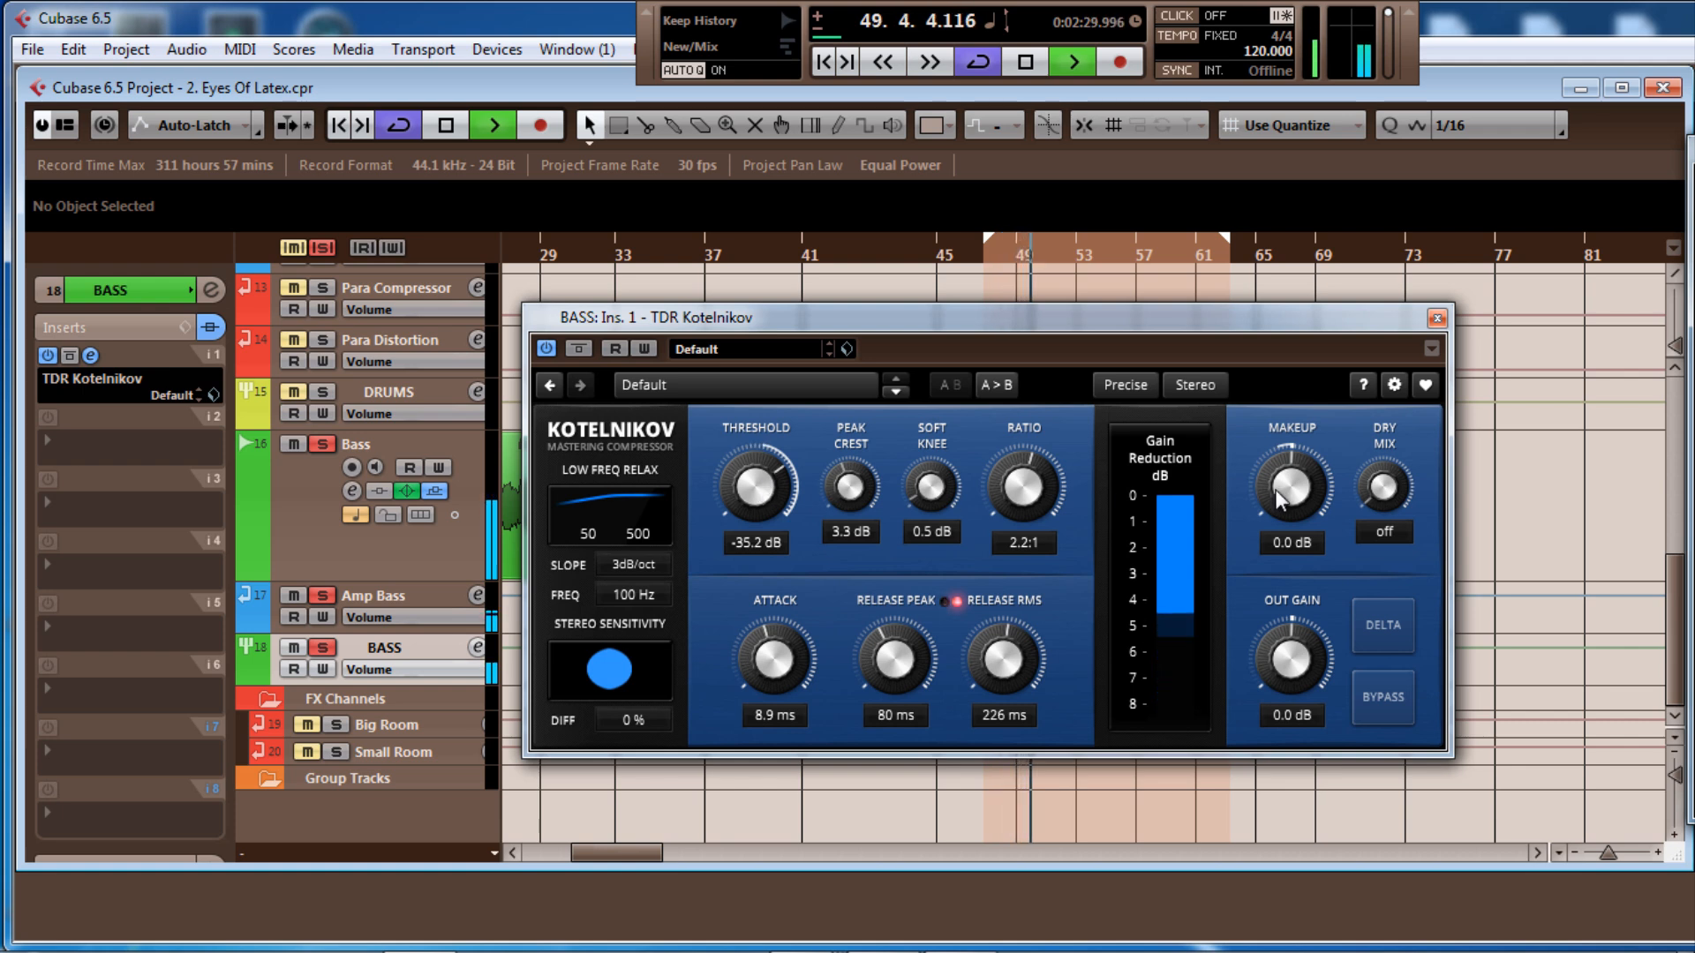
pyautogui.scroll(3, 1287, 493)
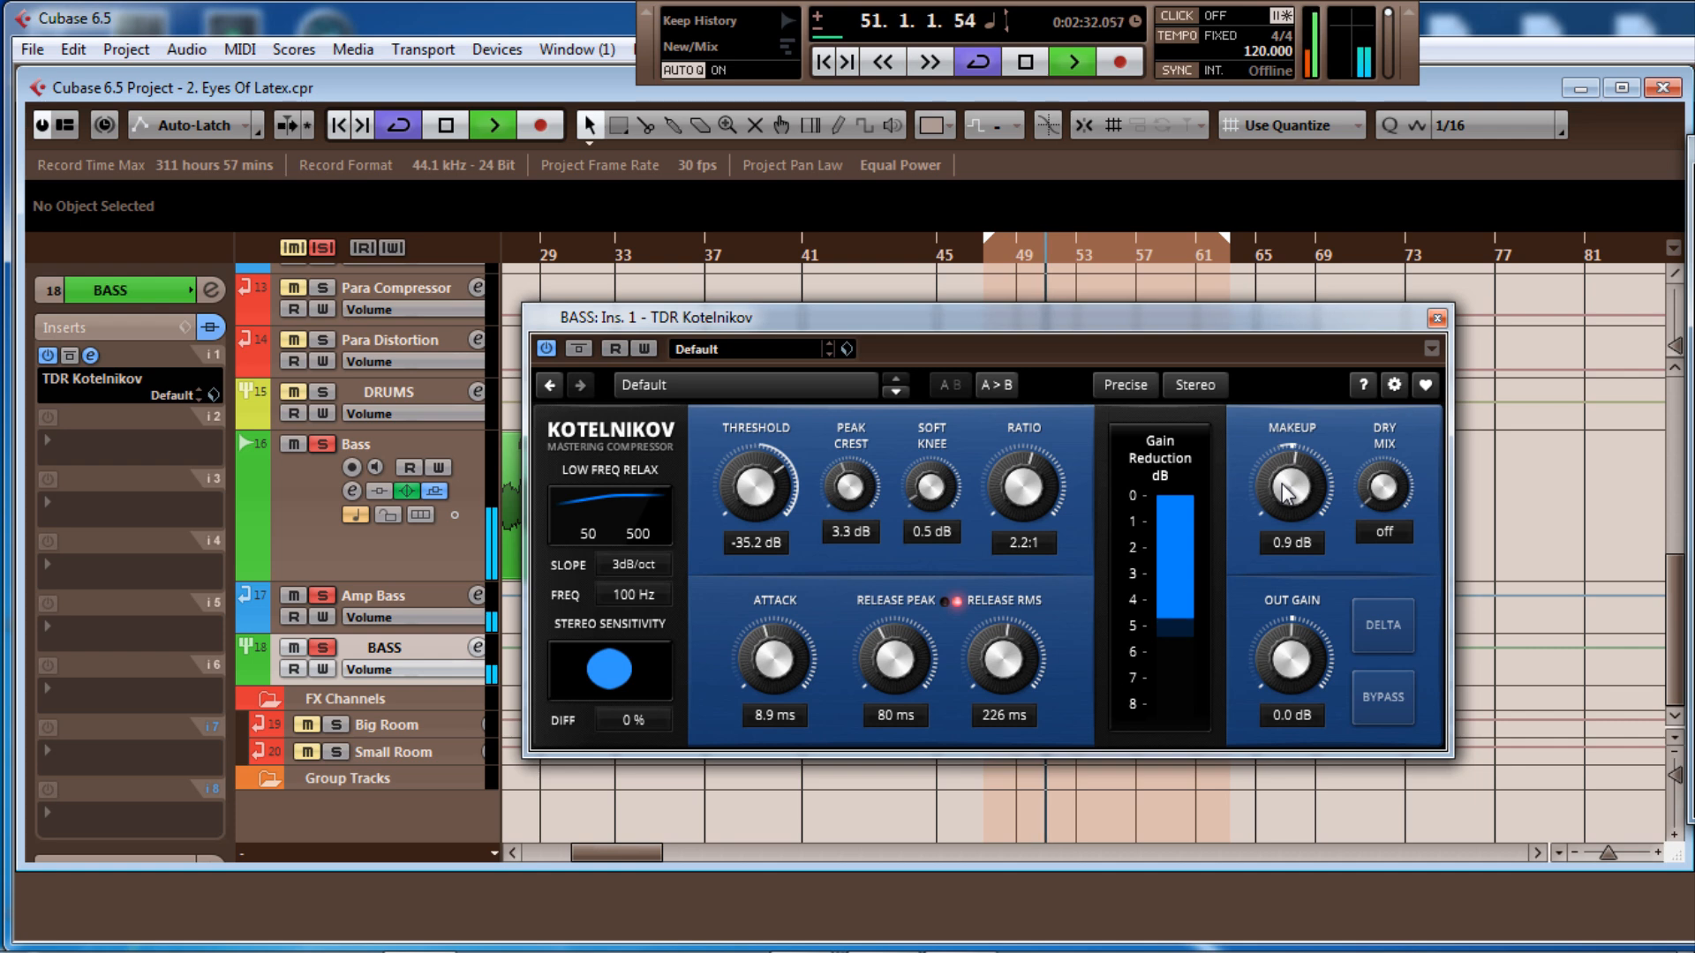
pyautogui.scroll(4, 1287, 493)
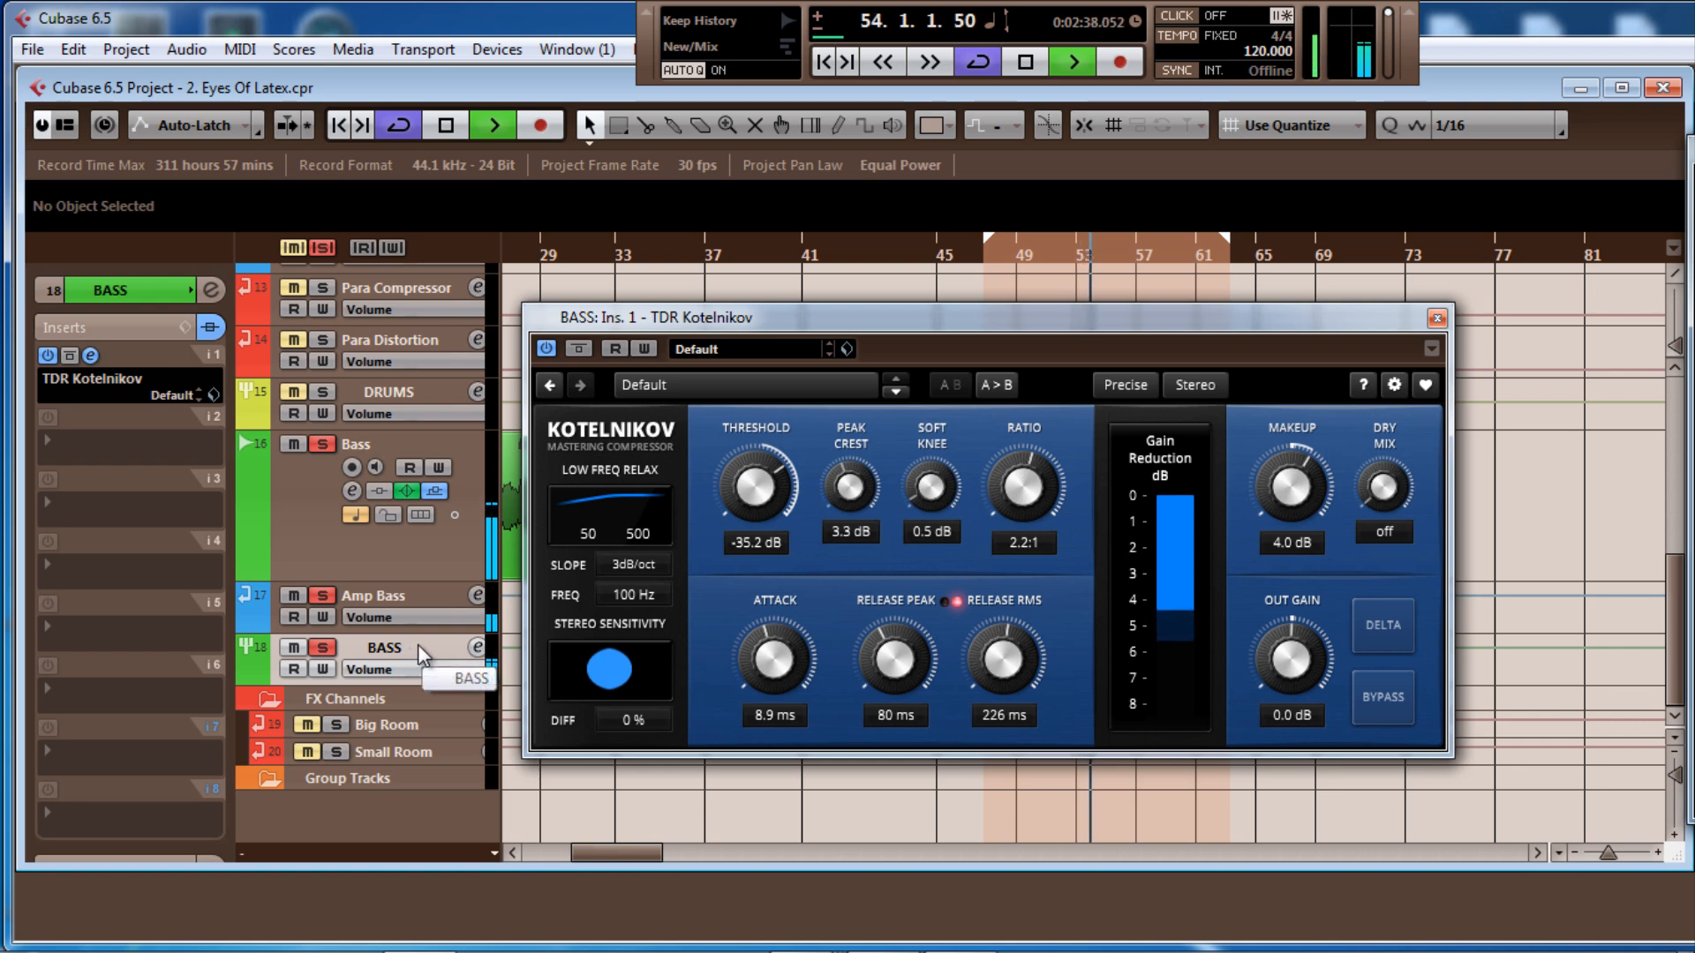
# Open the mixer, move the compressor window off the faders and set the Stereo Out level to 0.00 dB
pyautogui.press('F3')
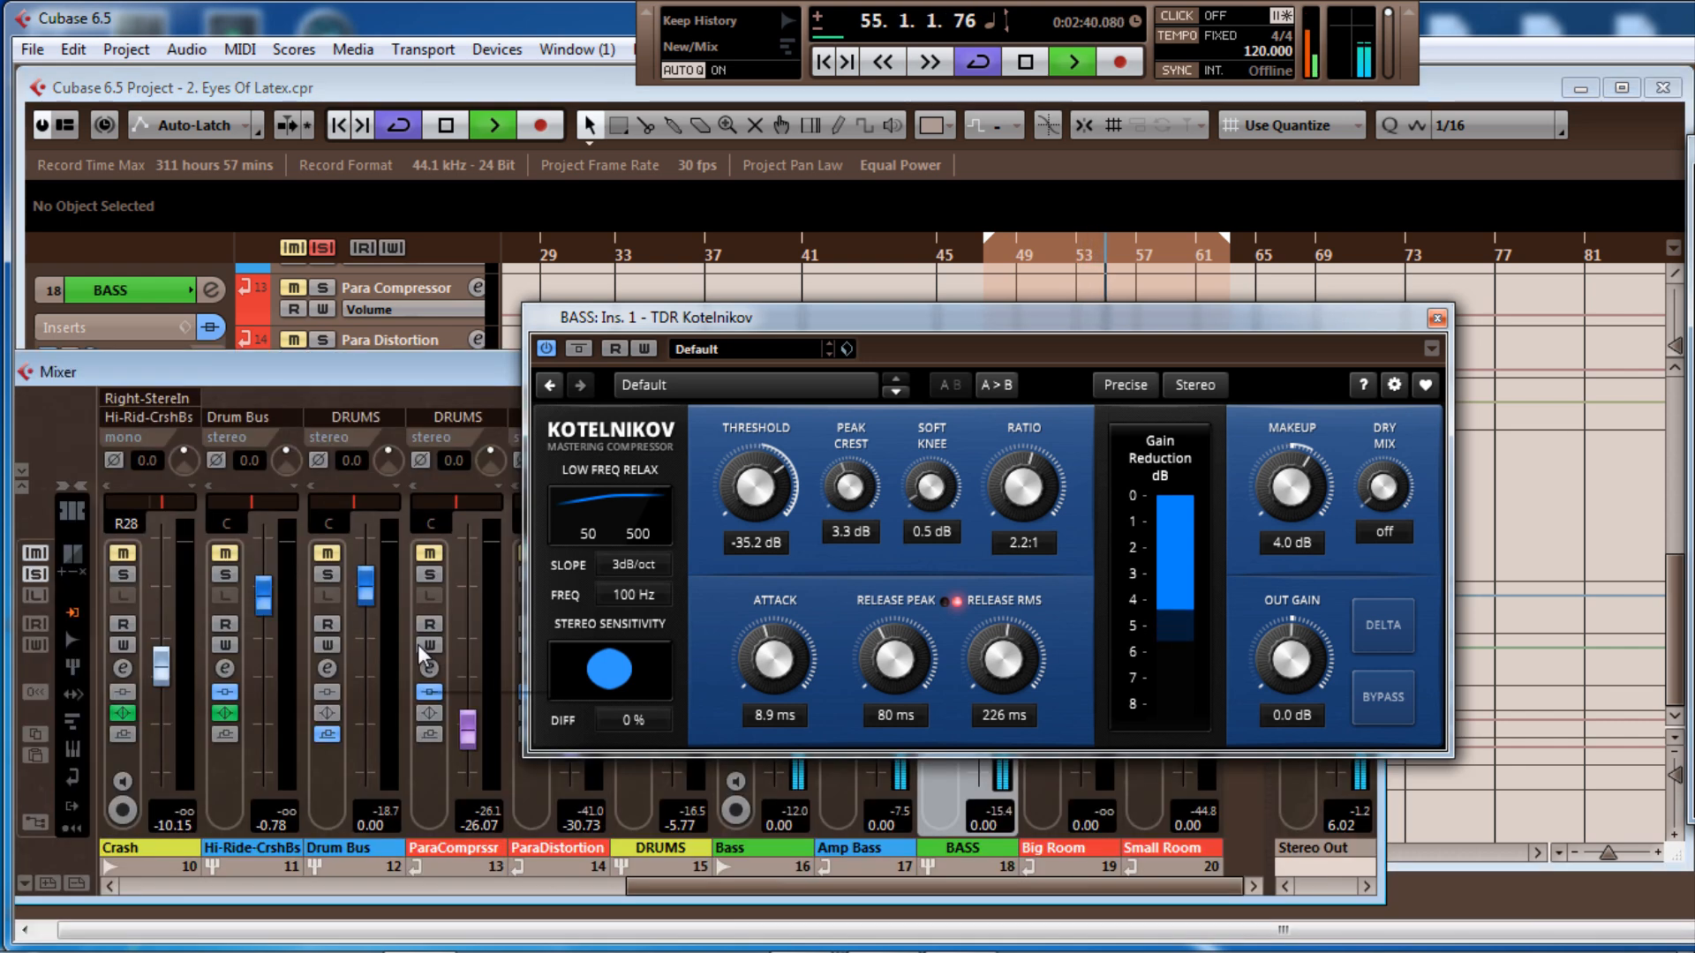
pyautogui.moveTo(954, 305); pyautogui.dragTo(858, 10)
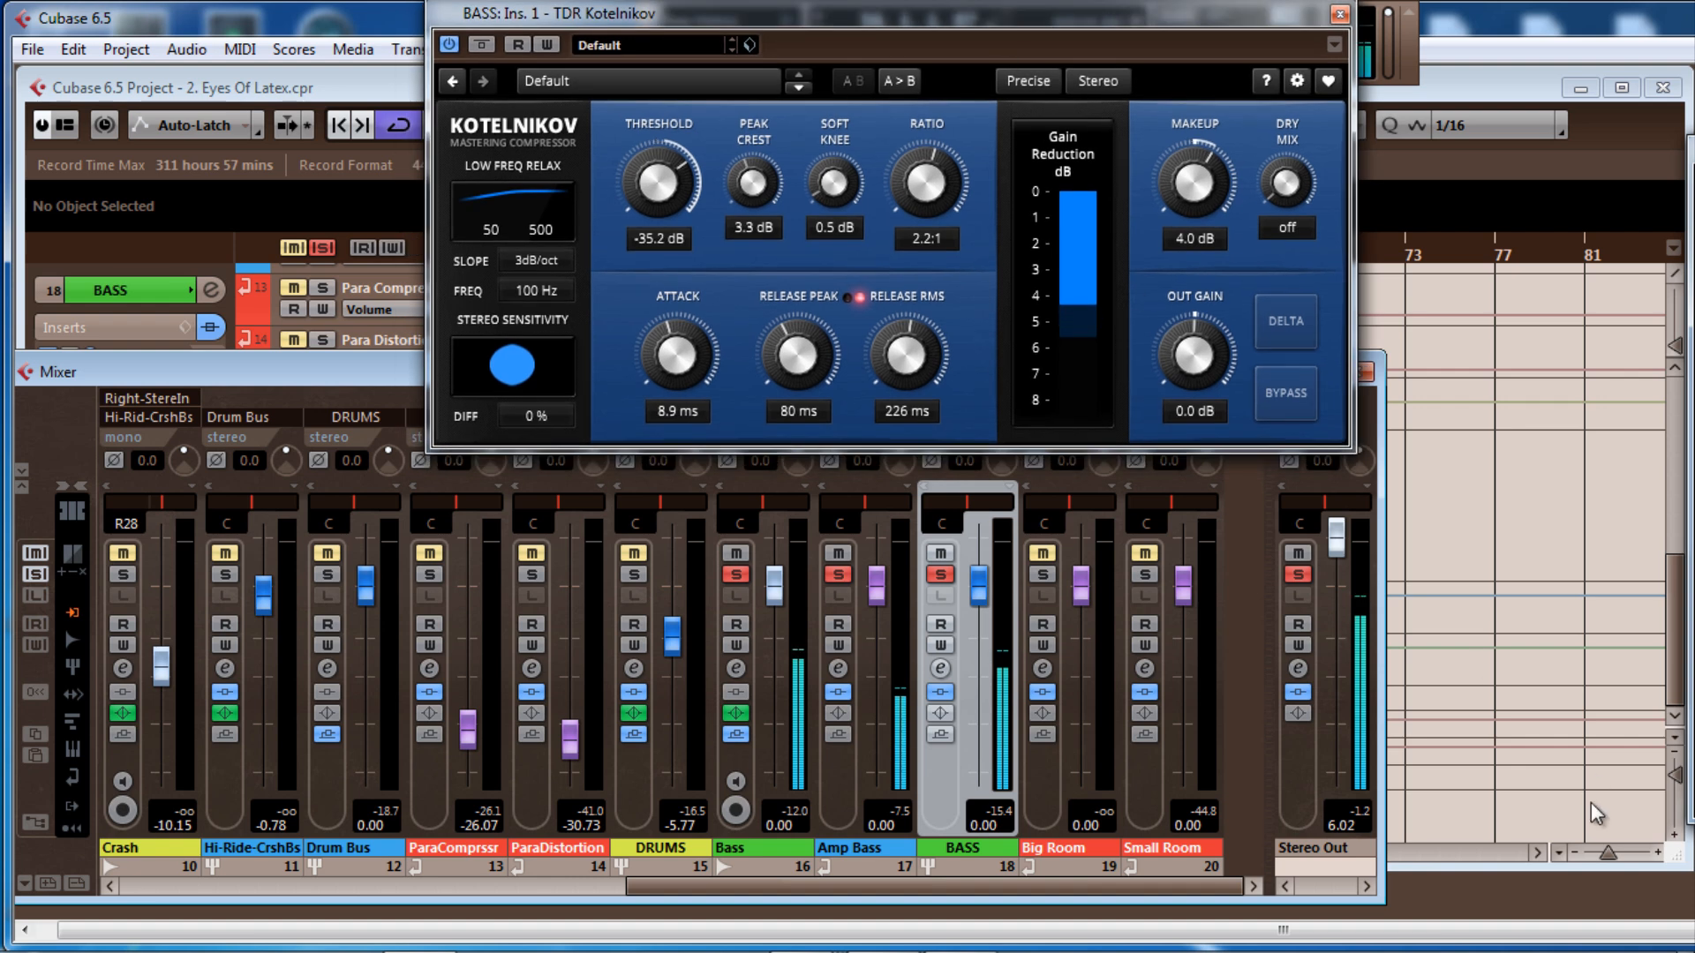
pyautogui.click(1339, 827)
pyautogui.write('00')
pyautogui.press('Return')
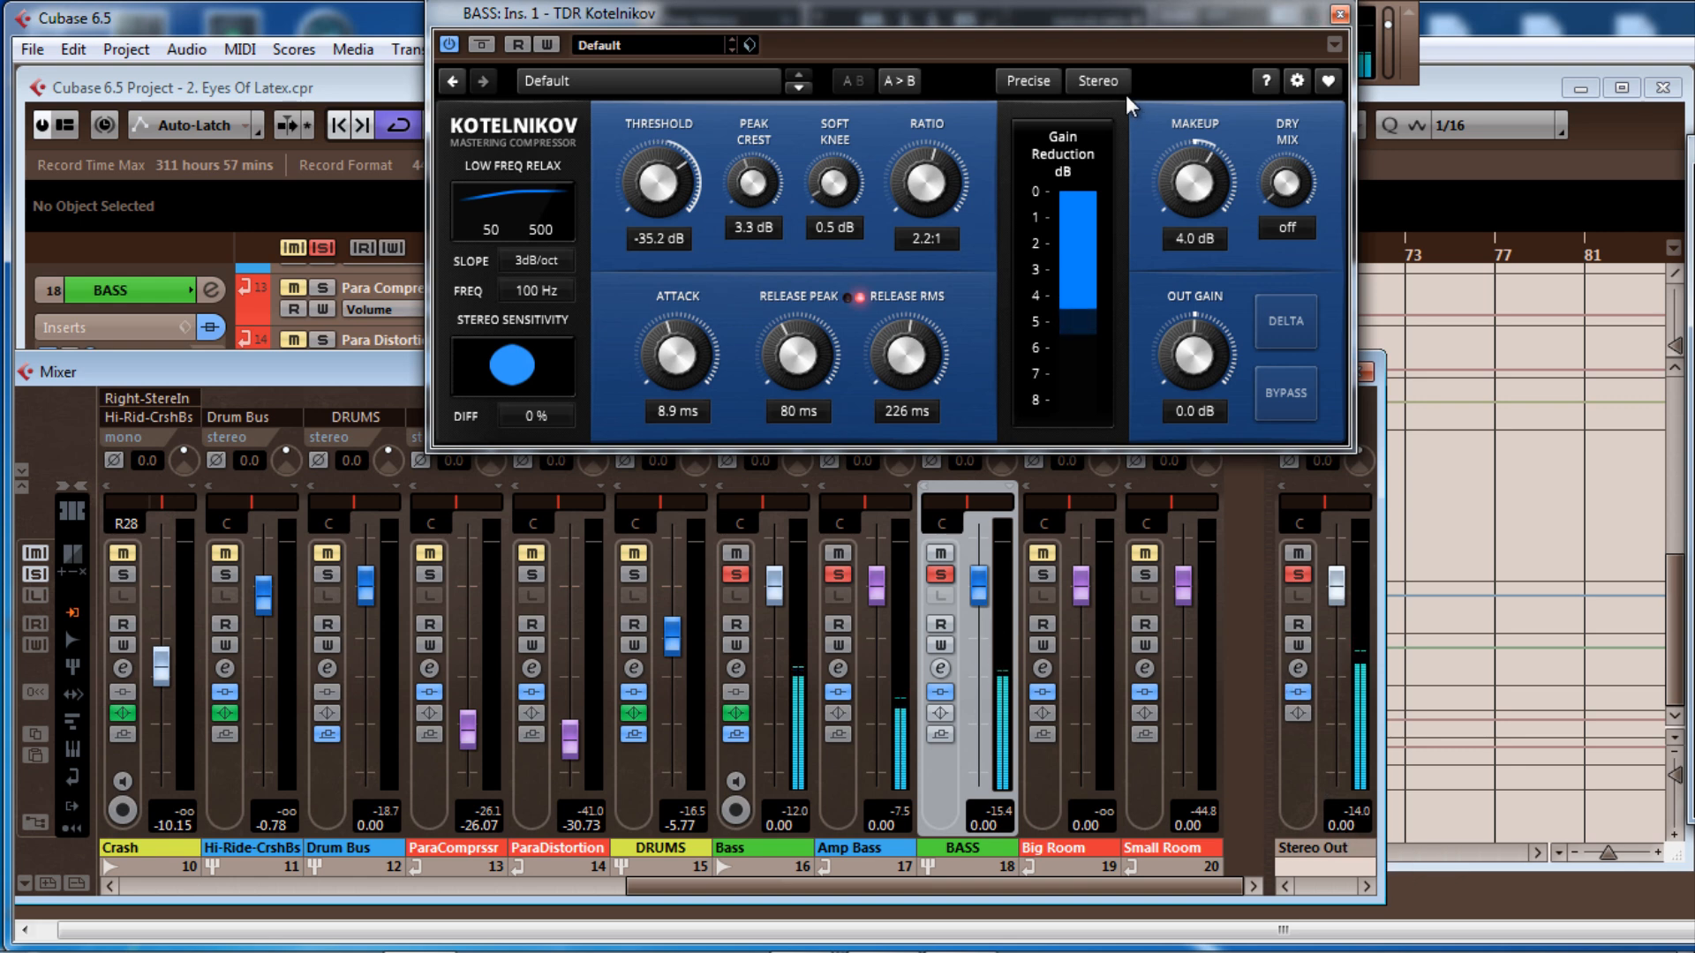
# Compare the BASS group level with the compressor active and bypassed, and match it by setting the makeup gain to 1.5 dB
pyautogui.moveTo(1065, 13); pyautogui.dragTo(1176, 148)
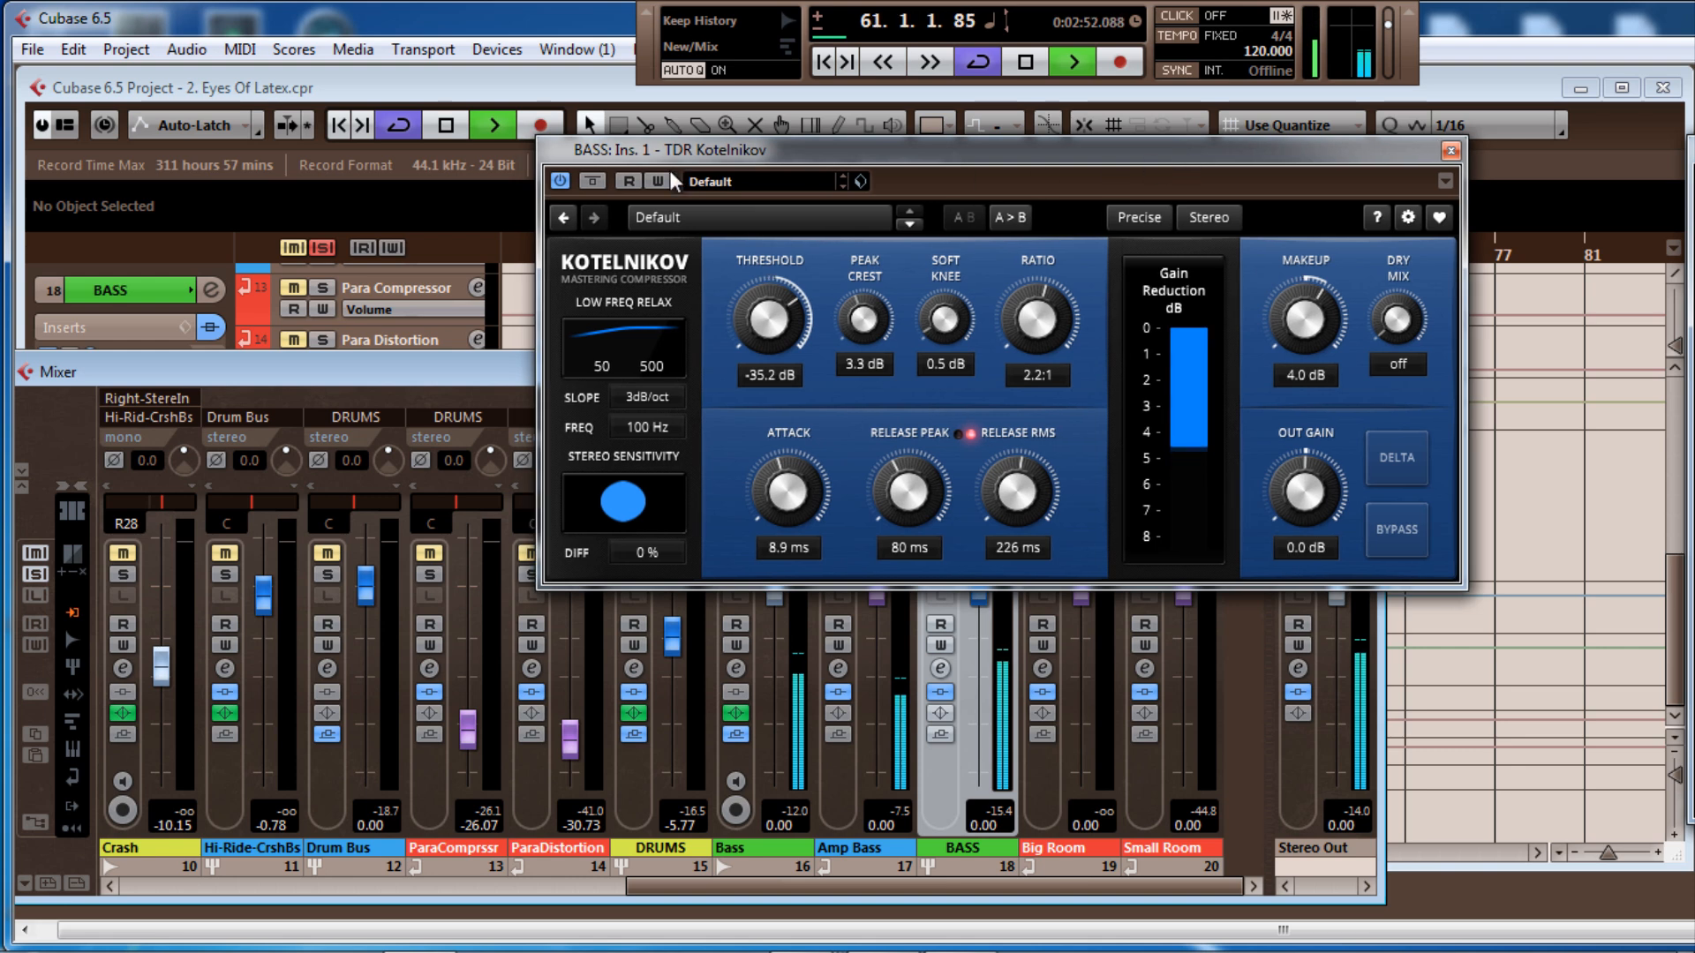
pyautogui.click(590, 182)
pyautogui.click(590, 182)
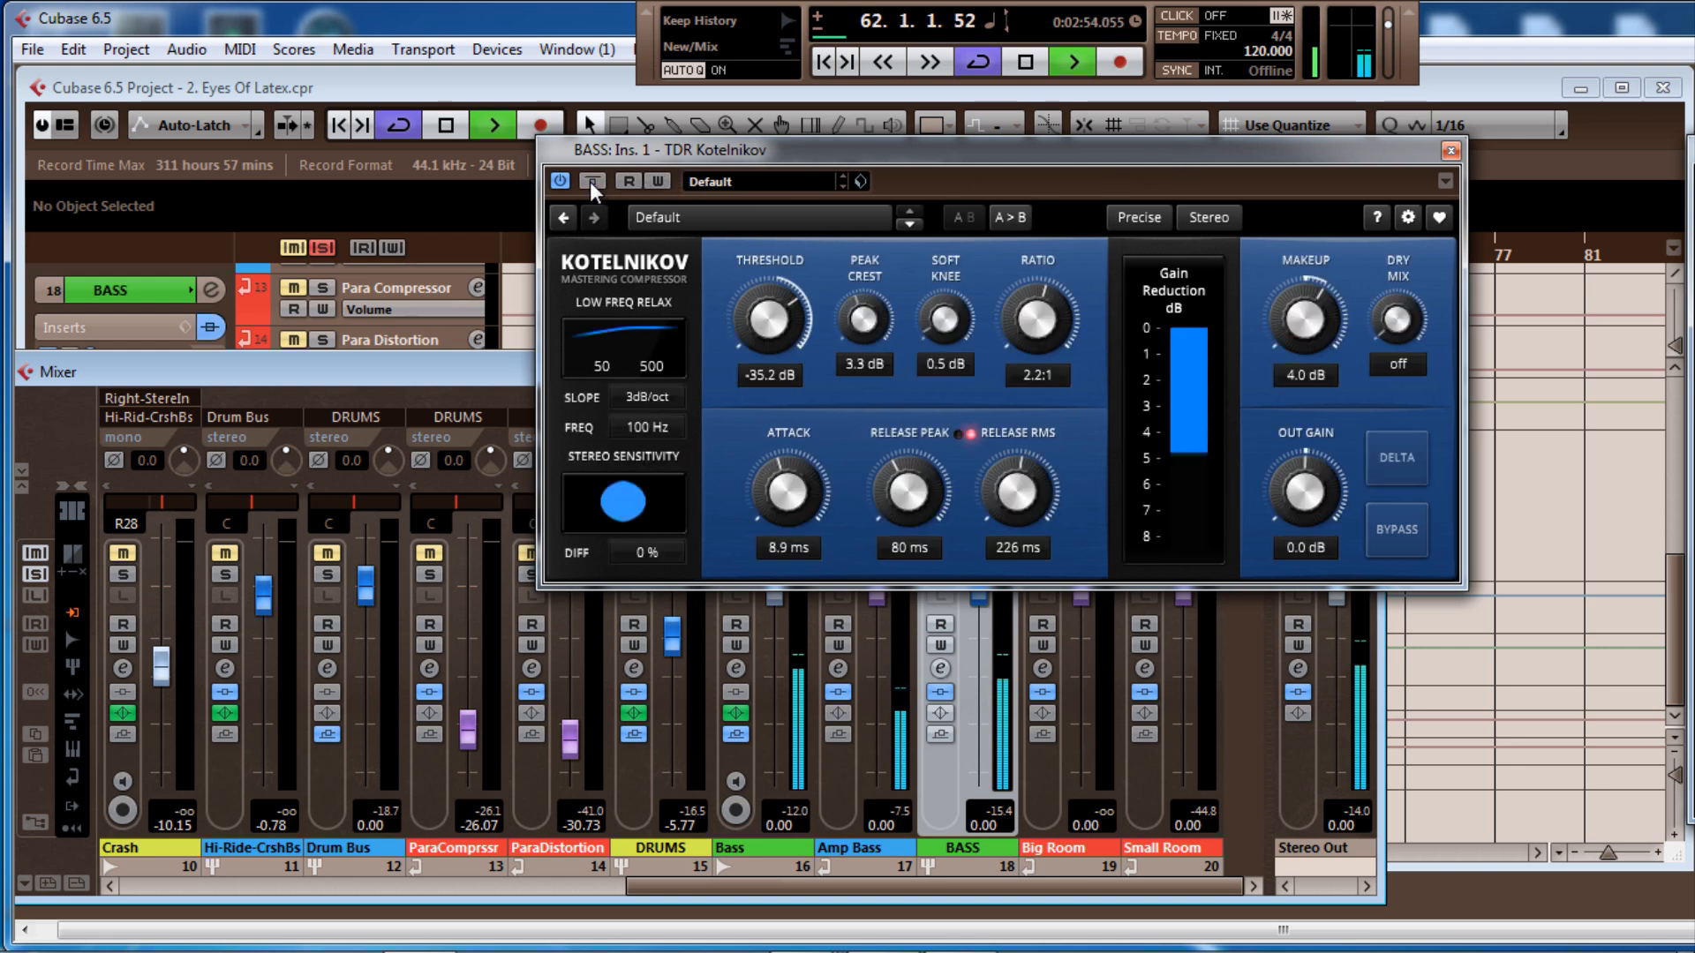
pyautogui.moveTo(1295, 344); pyautogui.dragTo(1321, 319)
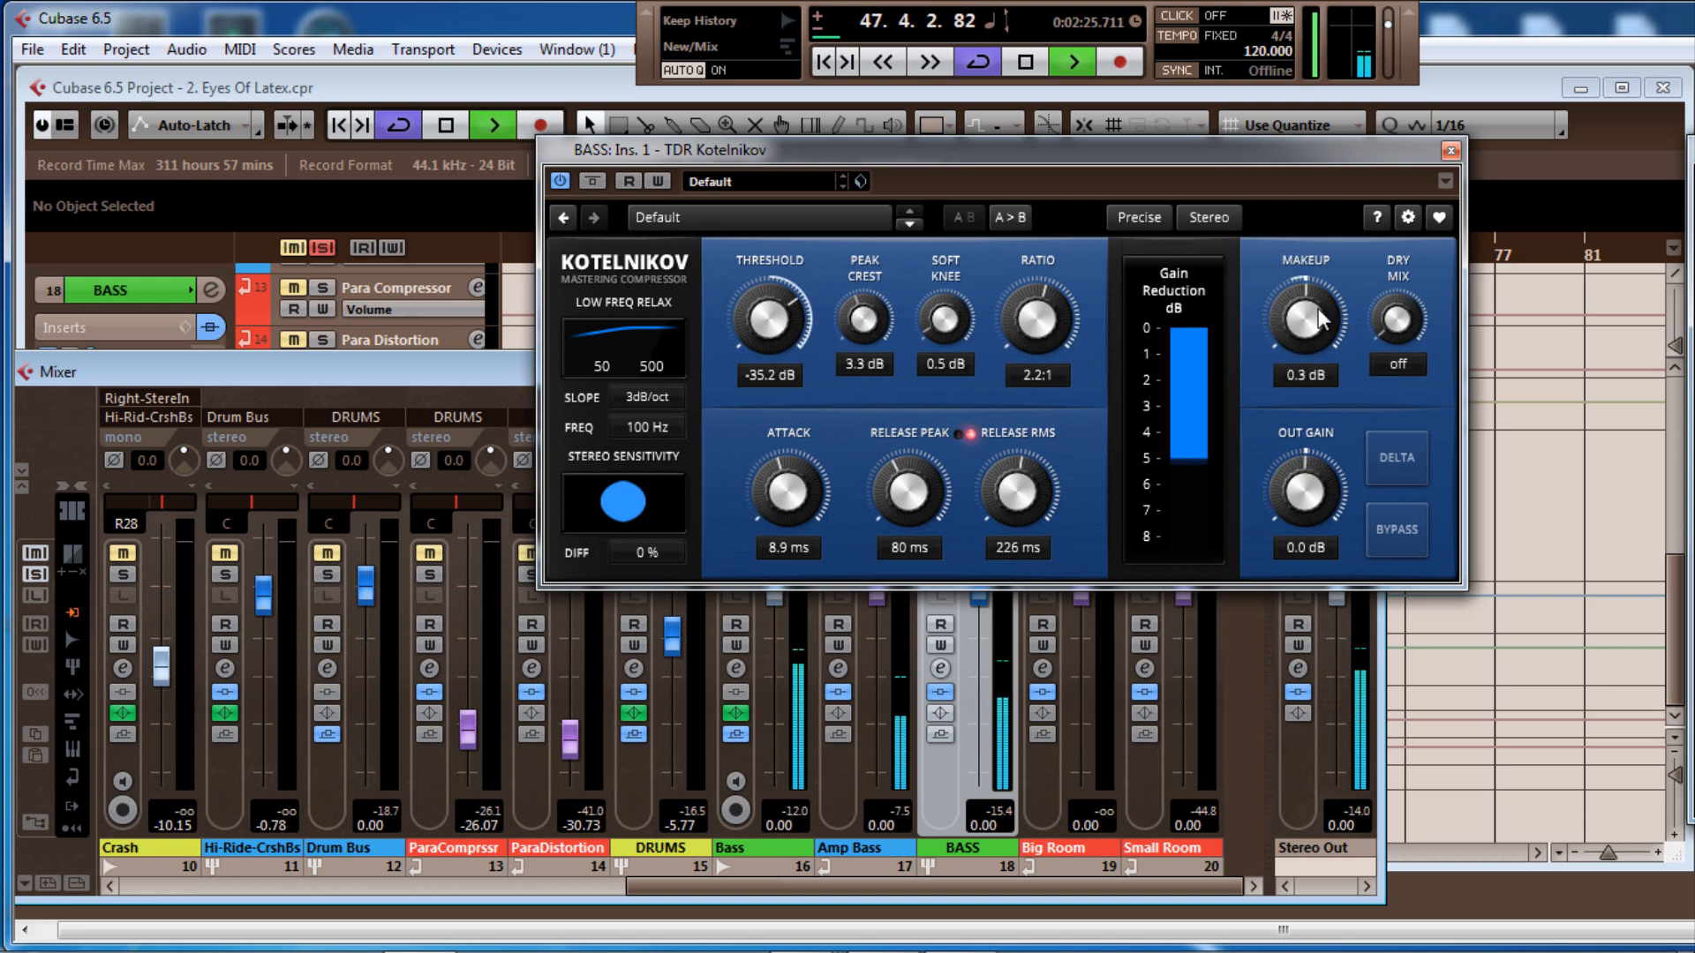
pyautogui.click(591, 181)
pyautogui.click(592, 181)
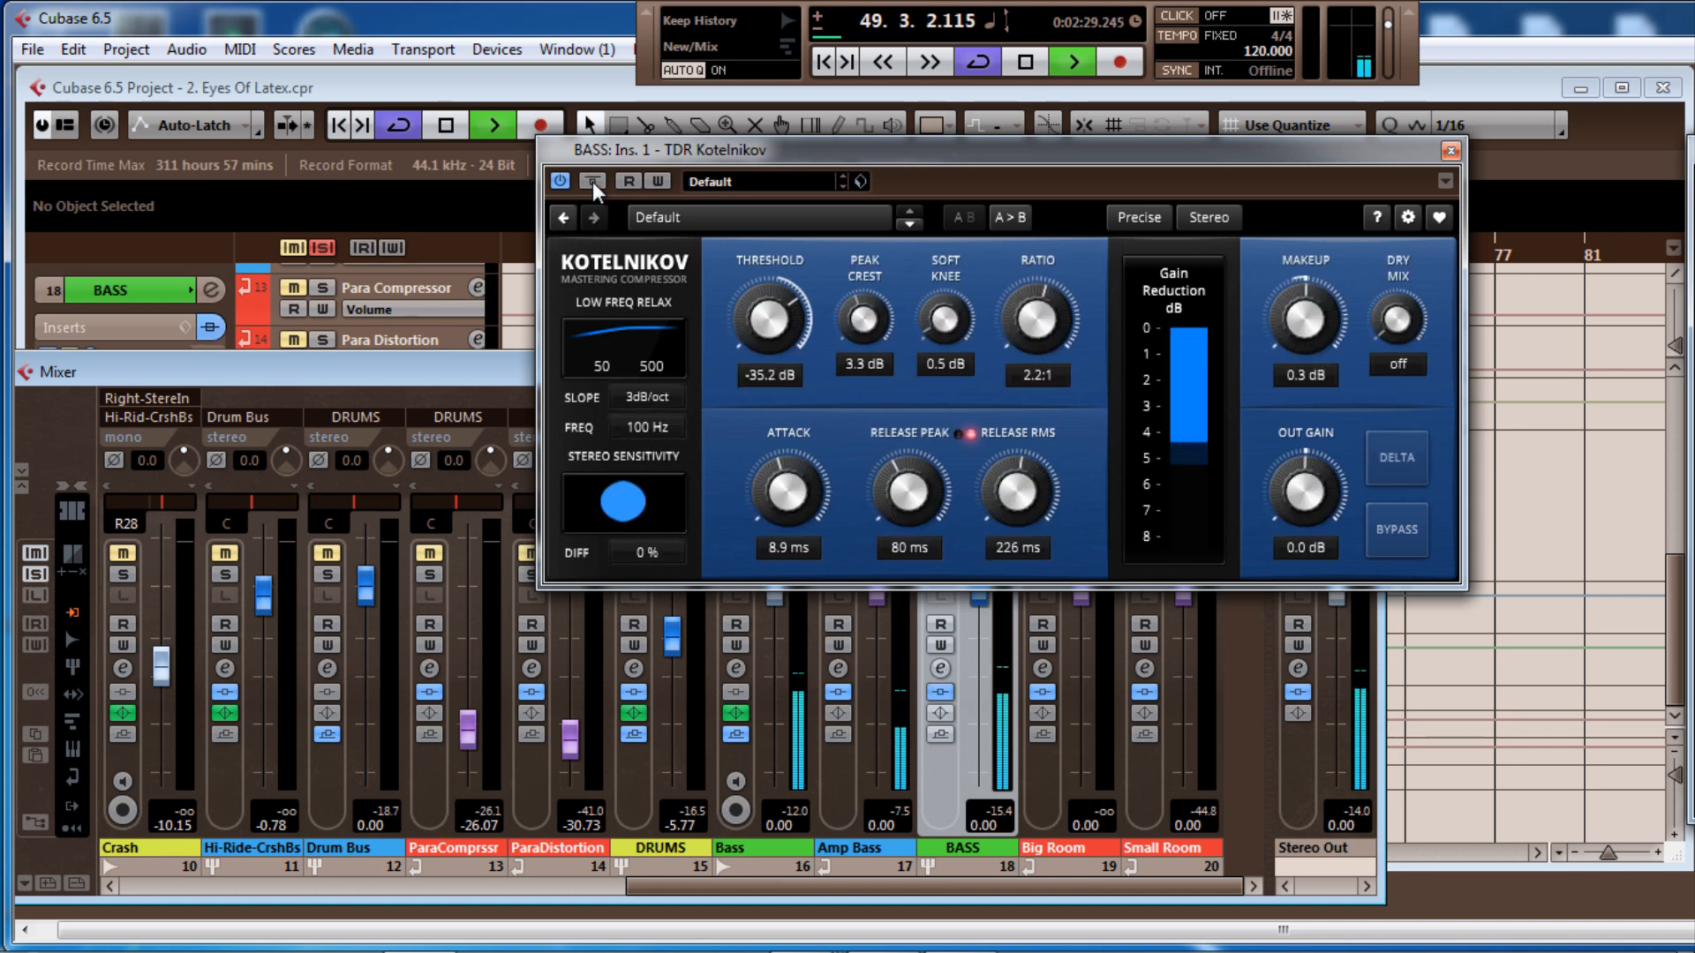
pyautogui.click(592, 182)
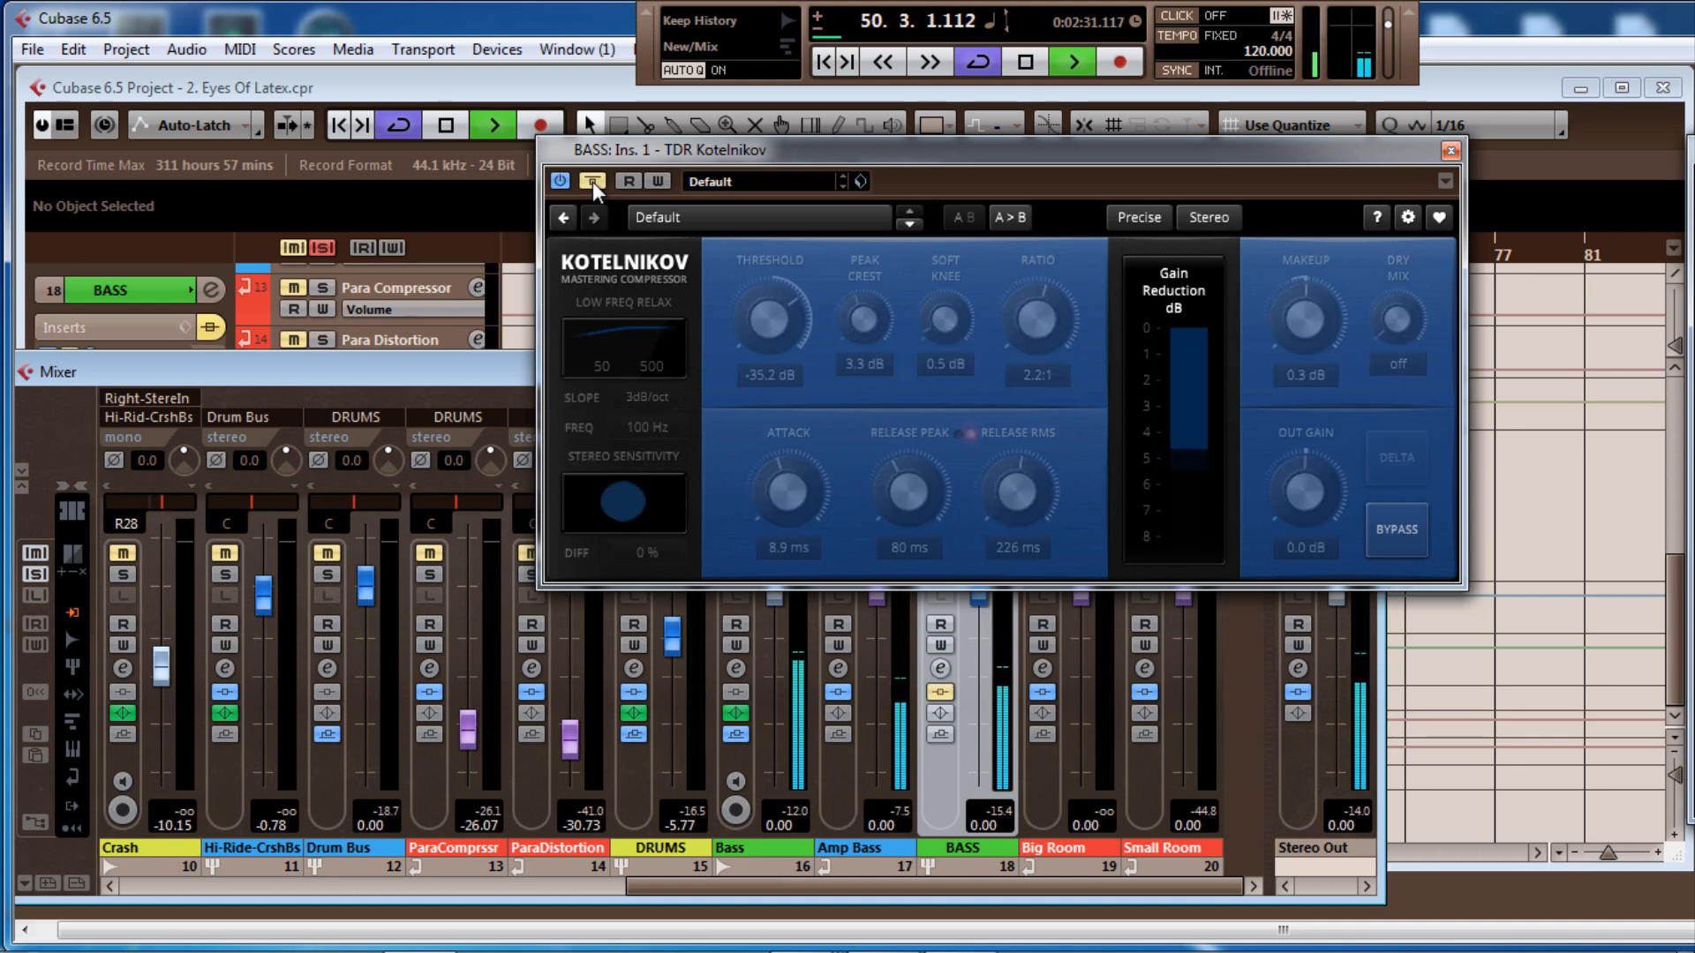
pyautogui.click(592, 182)
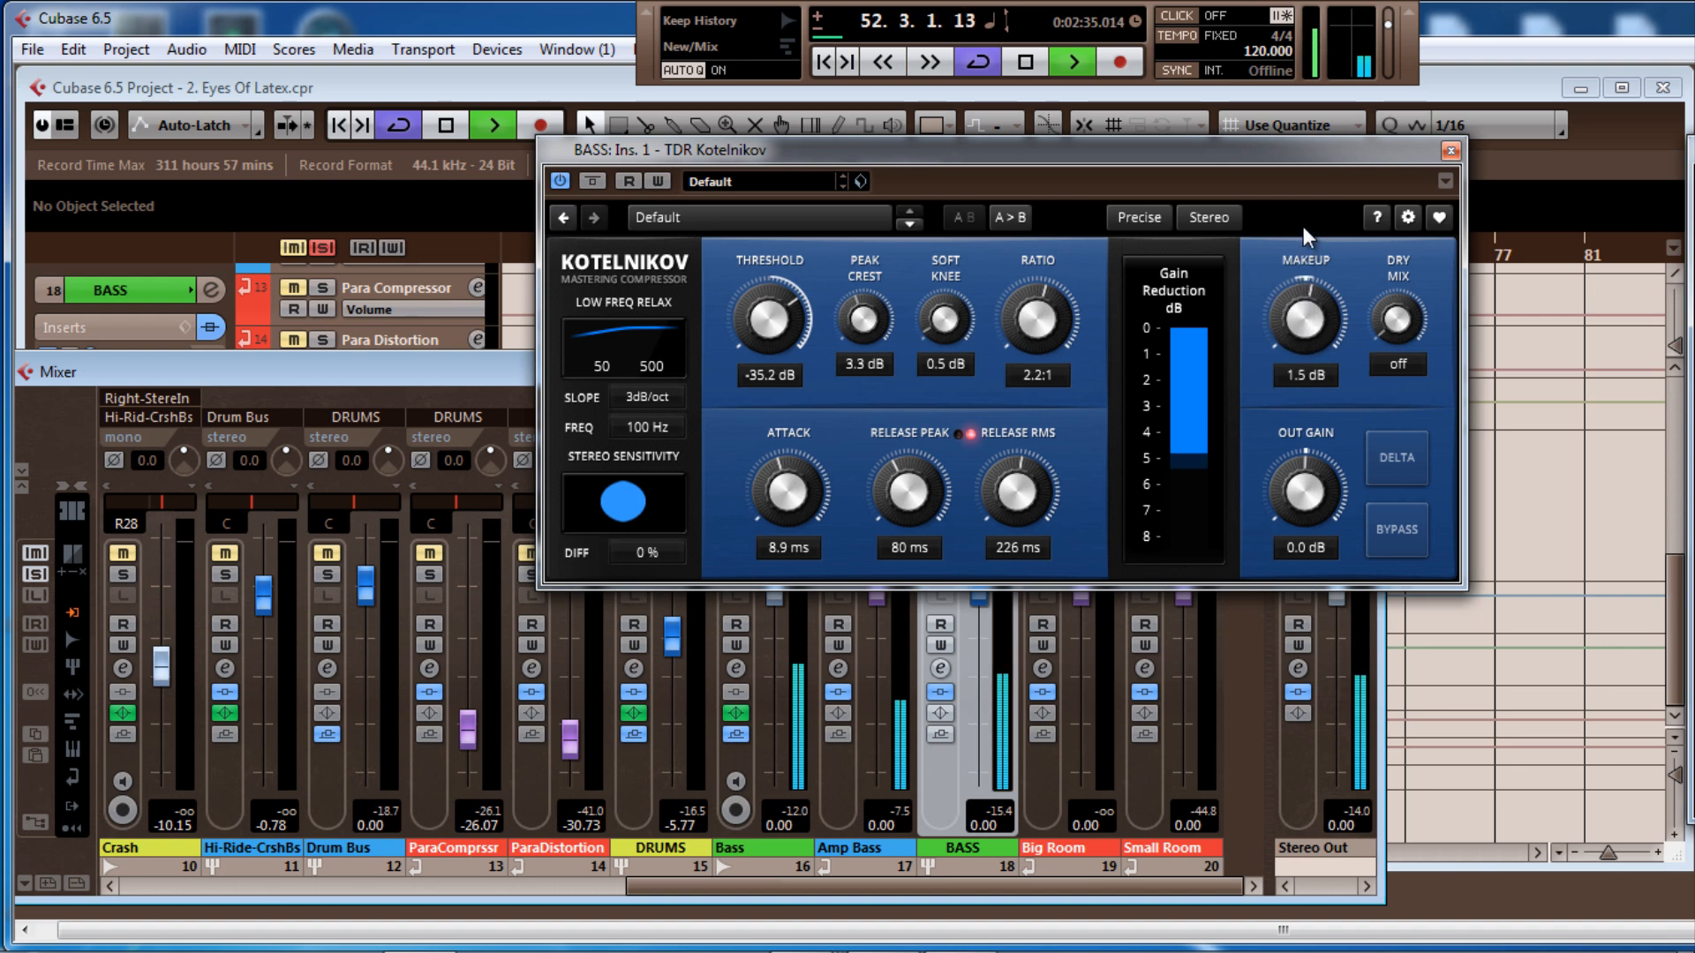
# Raise the BASS compressor's makeup gain to 4.7 dB and lower the BASS group fader to -0.45 dB
pyautogui.moveTo(1303, 227); pyautogui.dragTo(1304, 213)
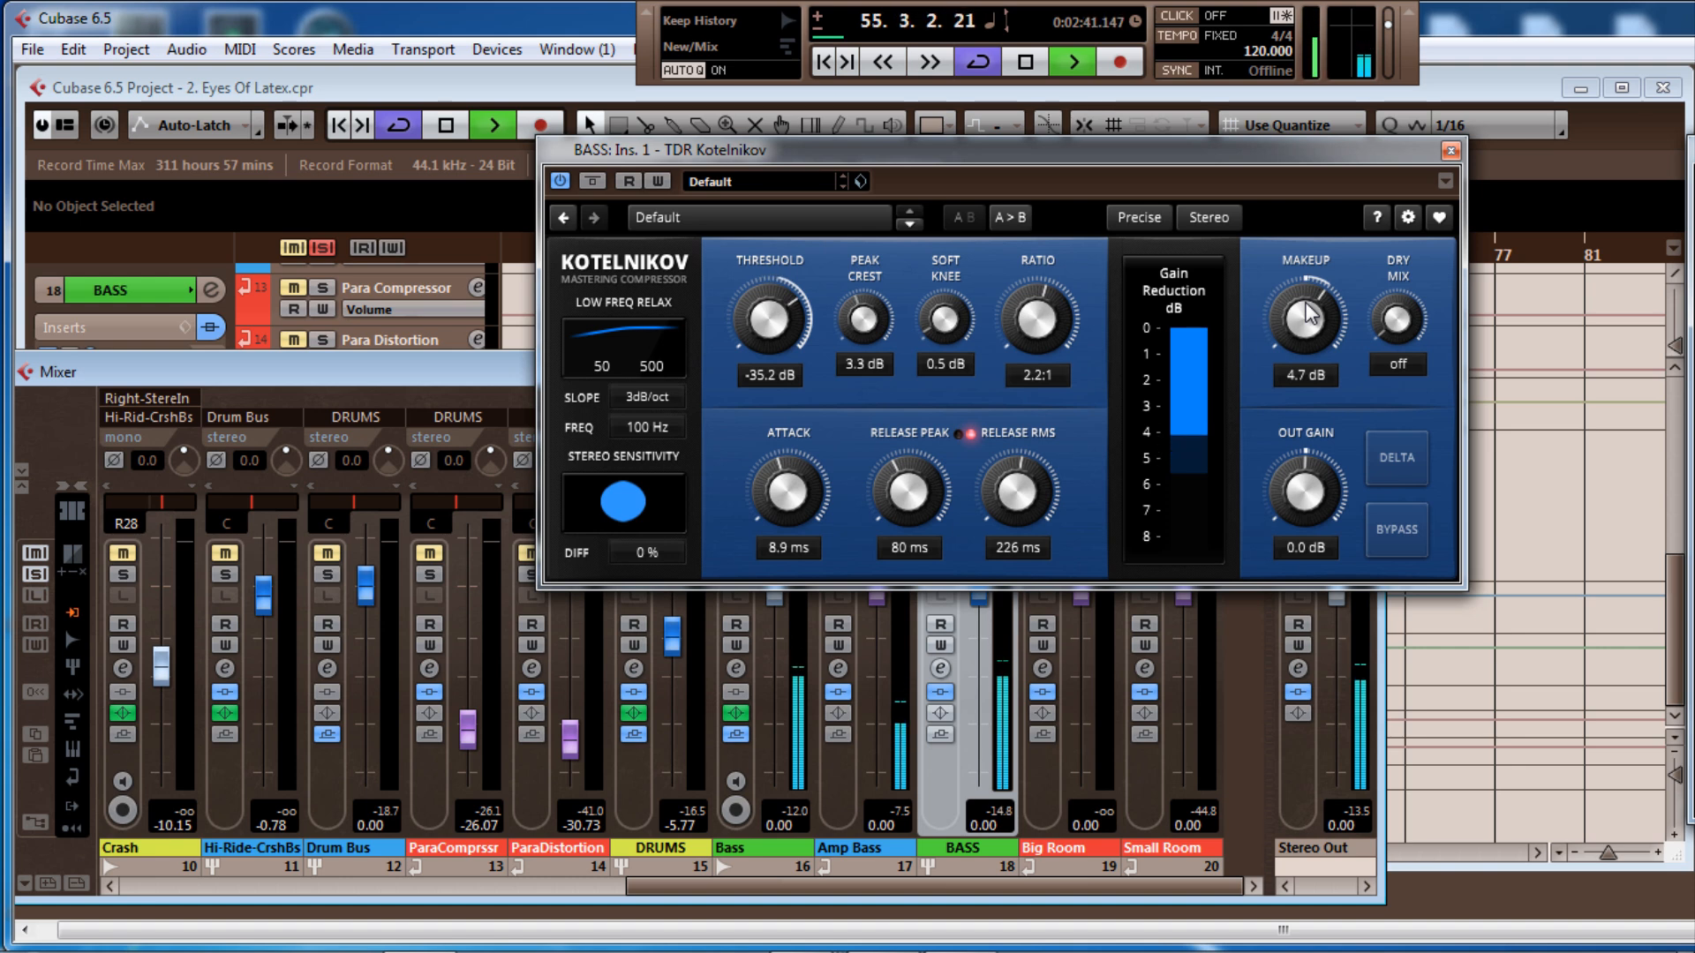
pyautogui.click(1451, 152)
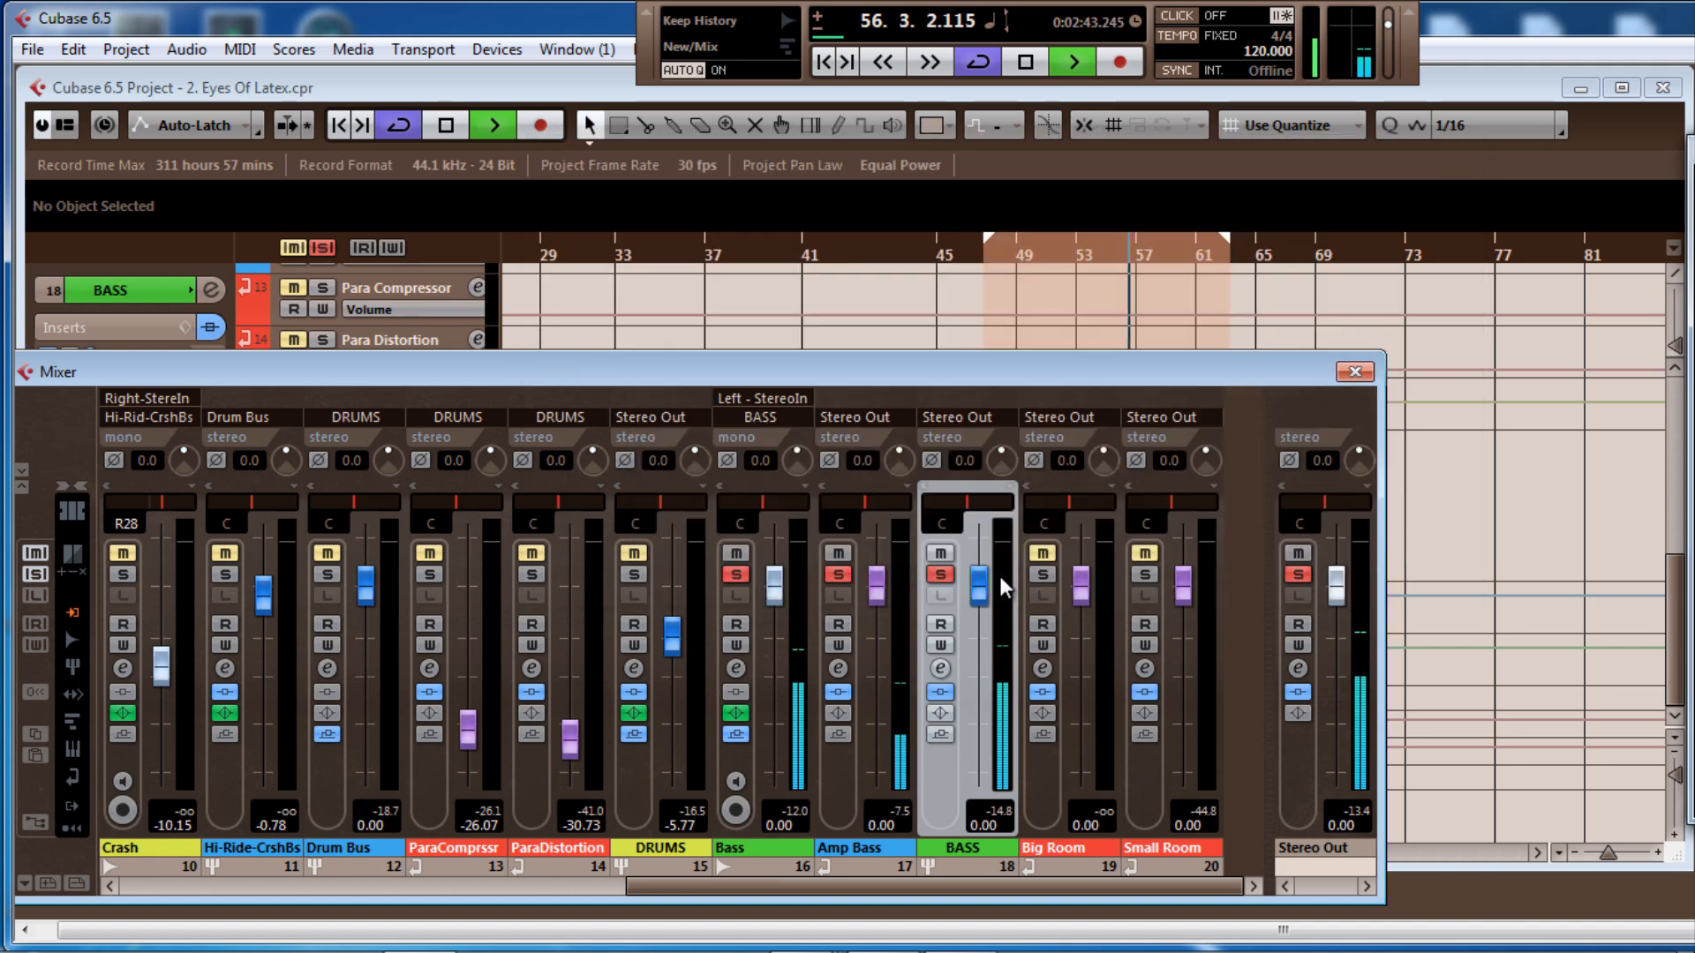
pyautogui.moveTo(983, 590)
pyautogui.mouseDown()
pyautogui.moveTo(982, 558)
pyautogui.moveTo(982, 597)
pyautogui.mouseUp()
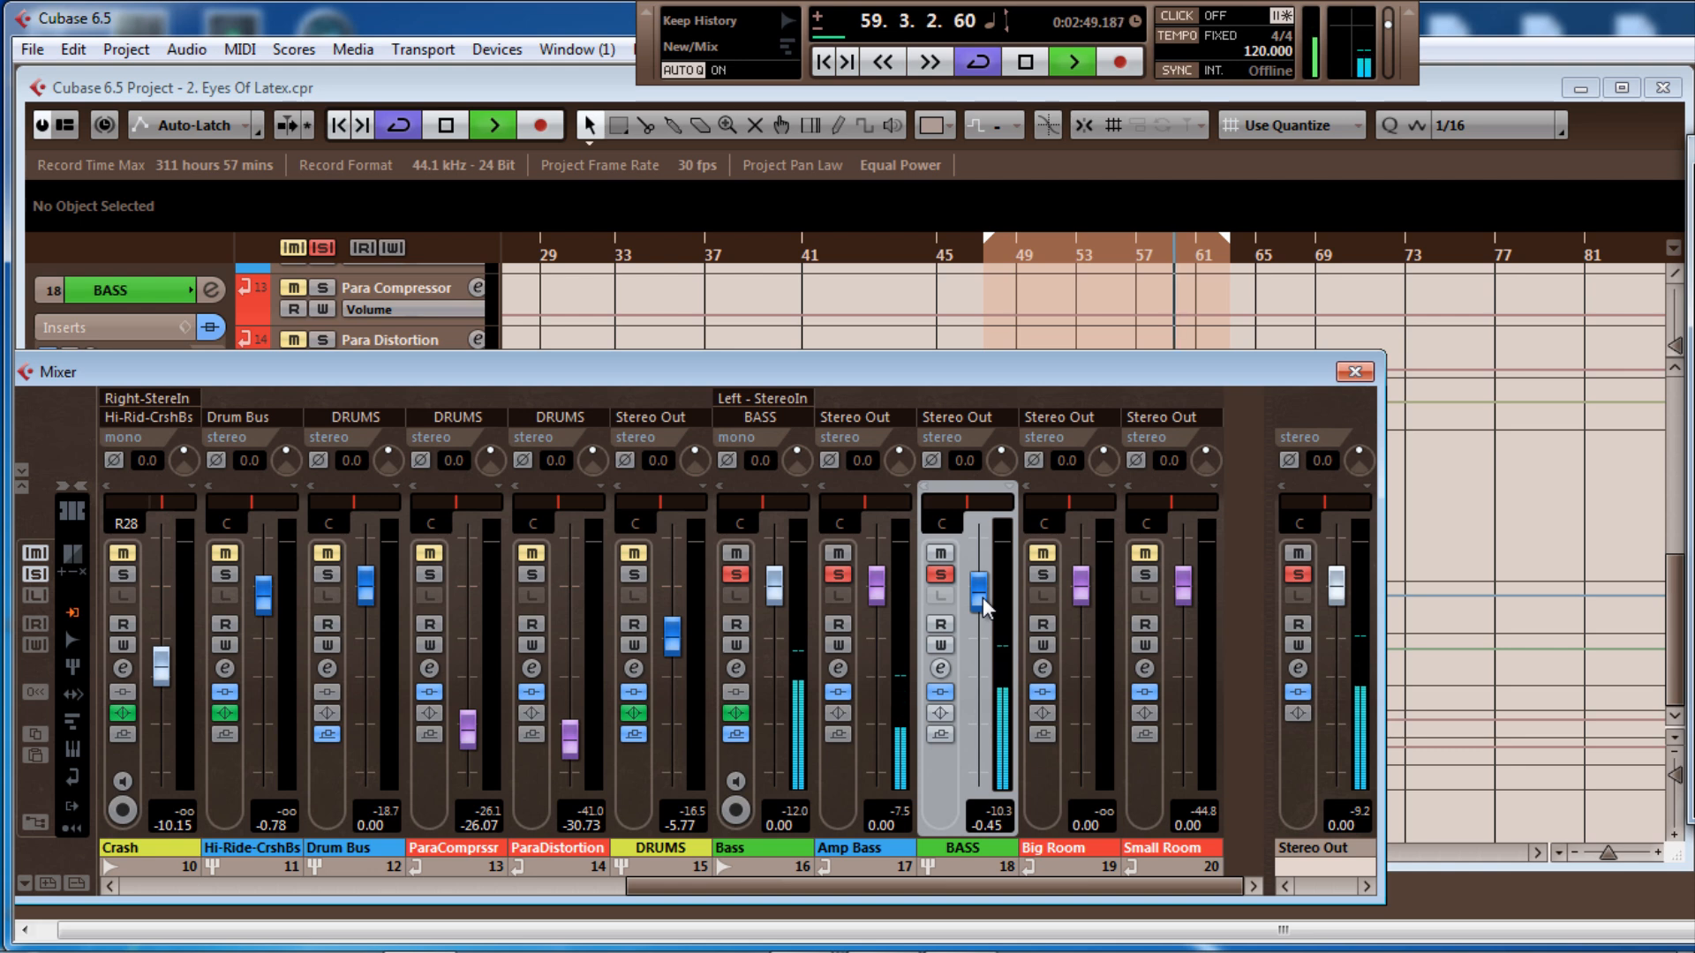
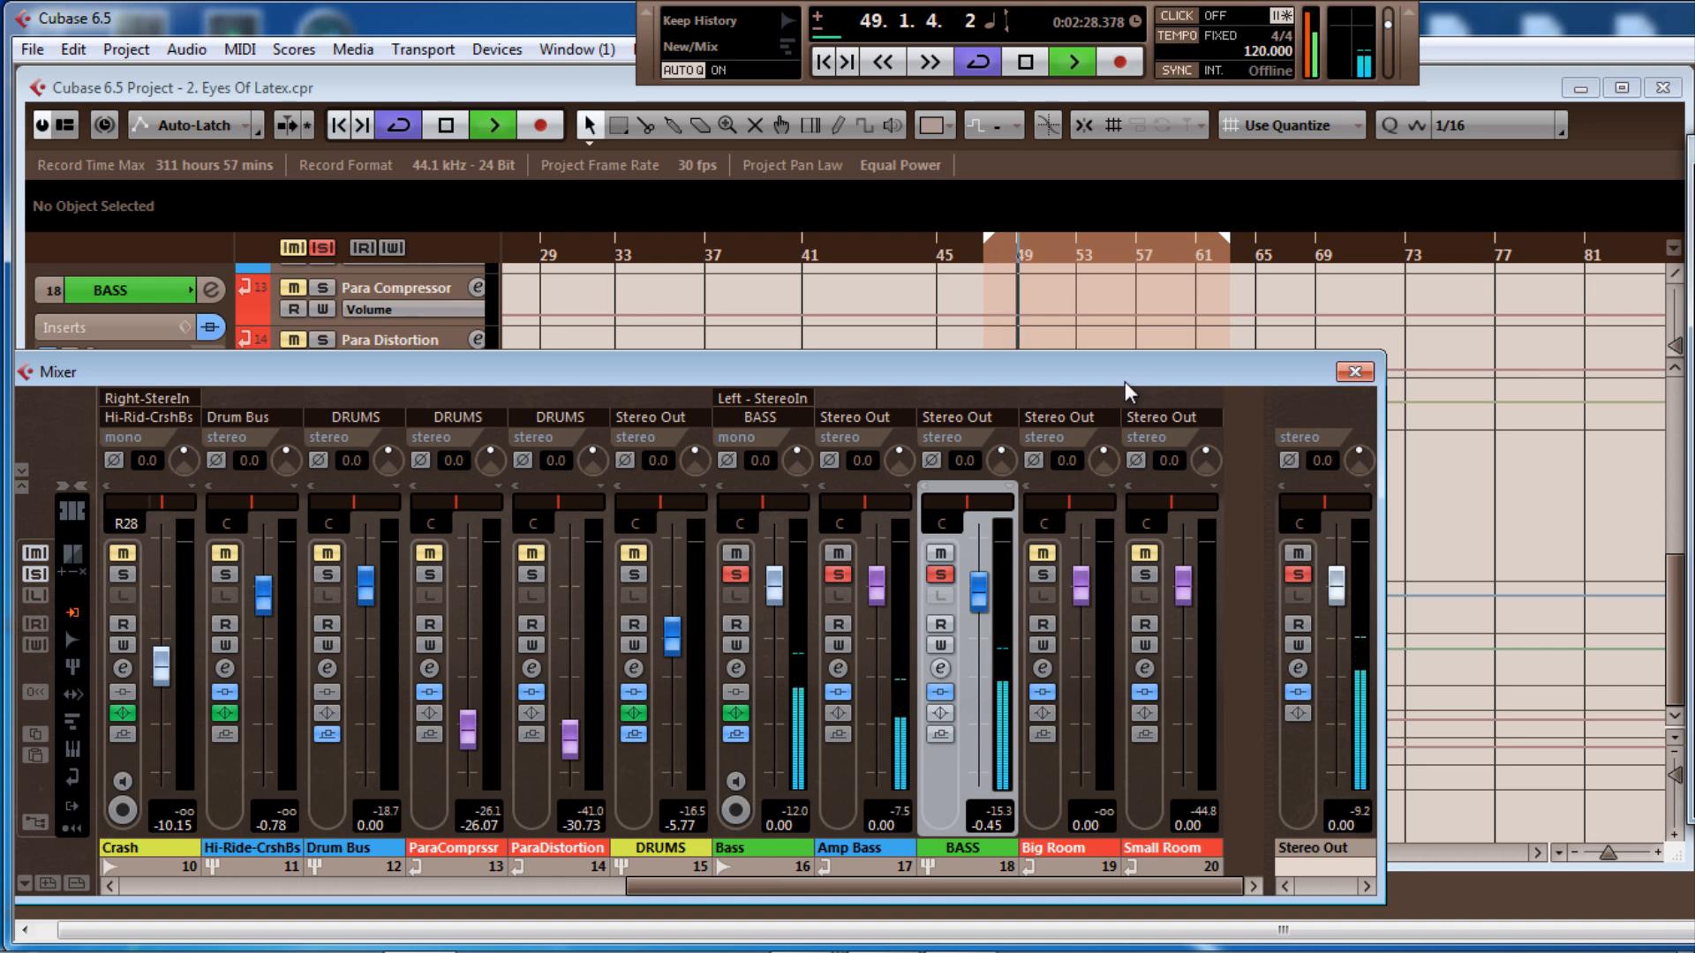
pyautogui.press('F3')
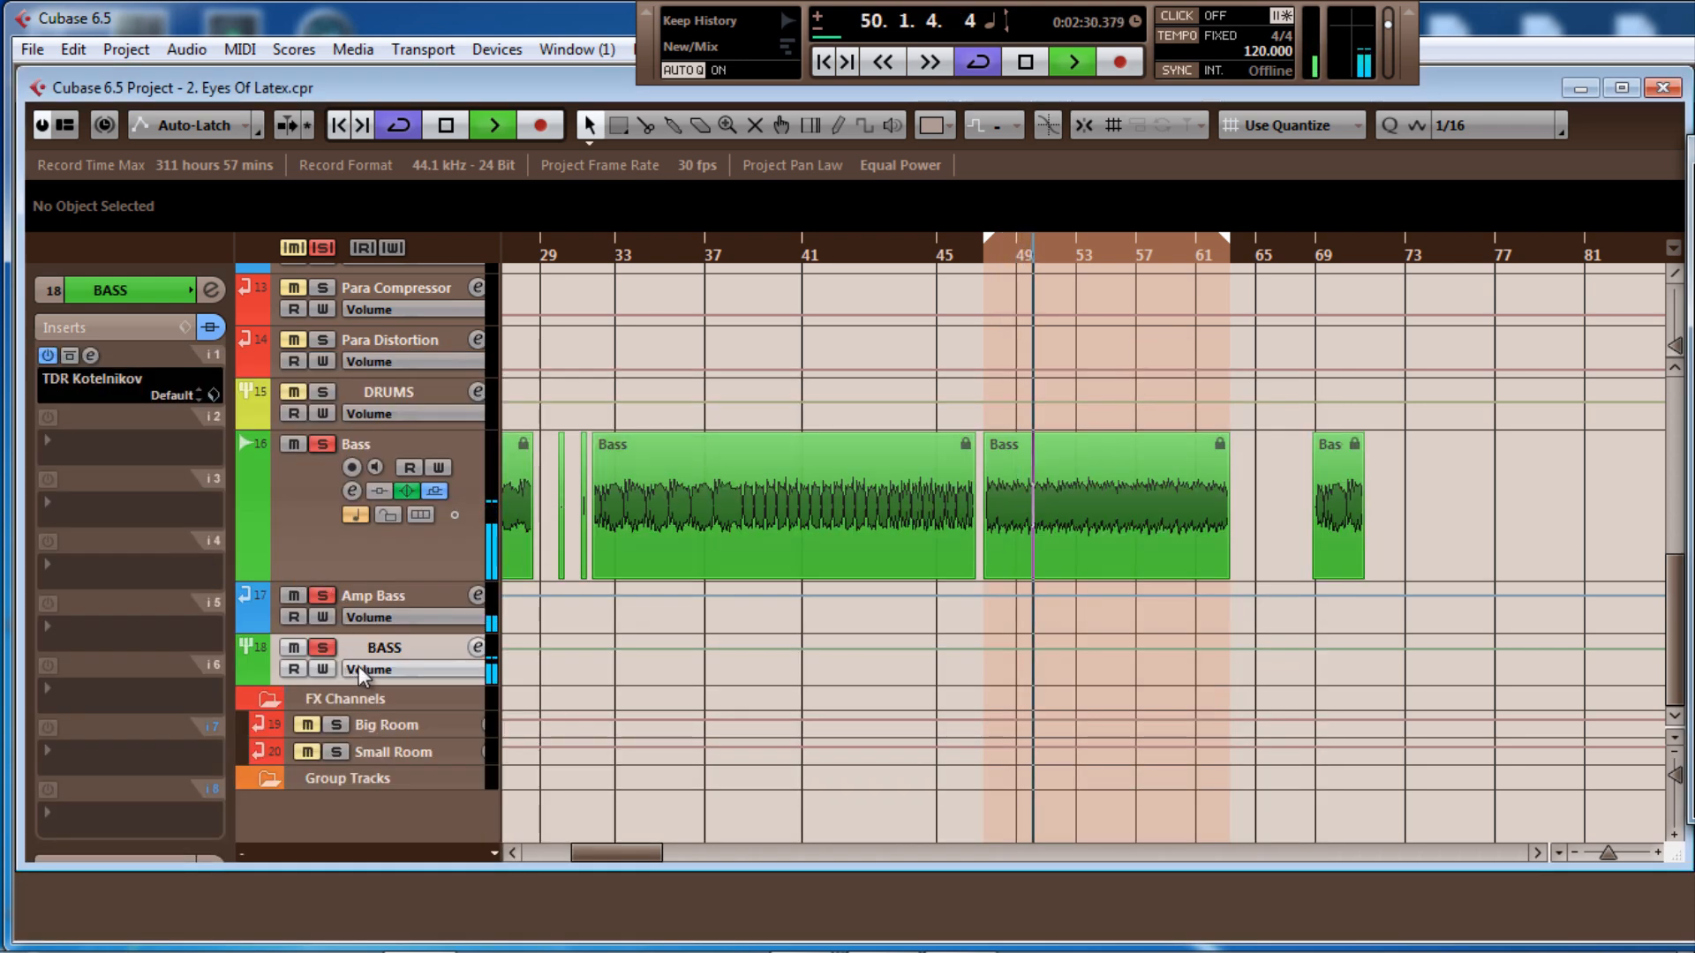
# Insert TubeSaturatorVintage_64 from the distortion and saturator plug-ins in the BASS group's second insert slot
pyautogui.click(55, 457)
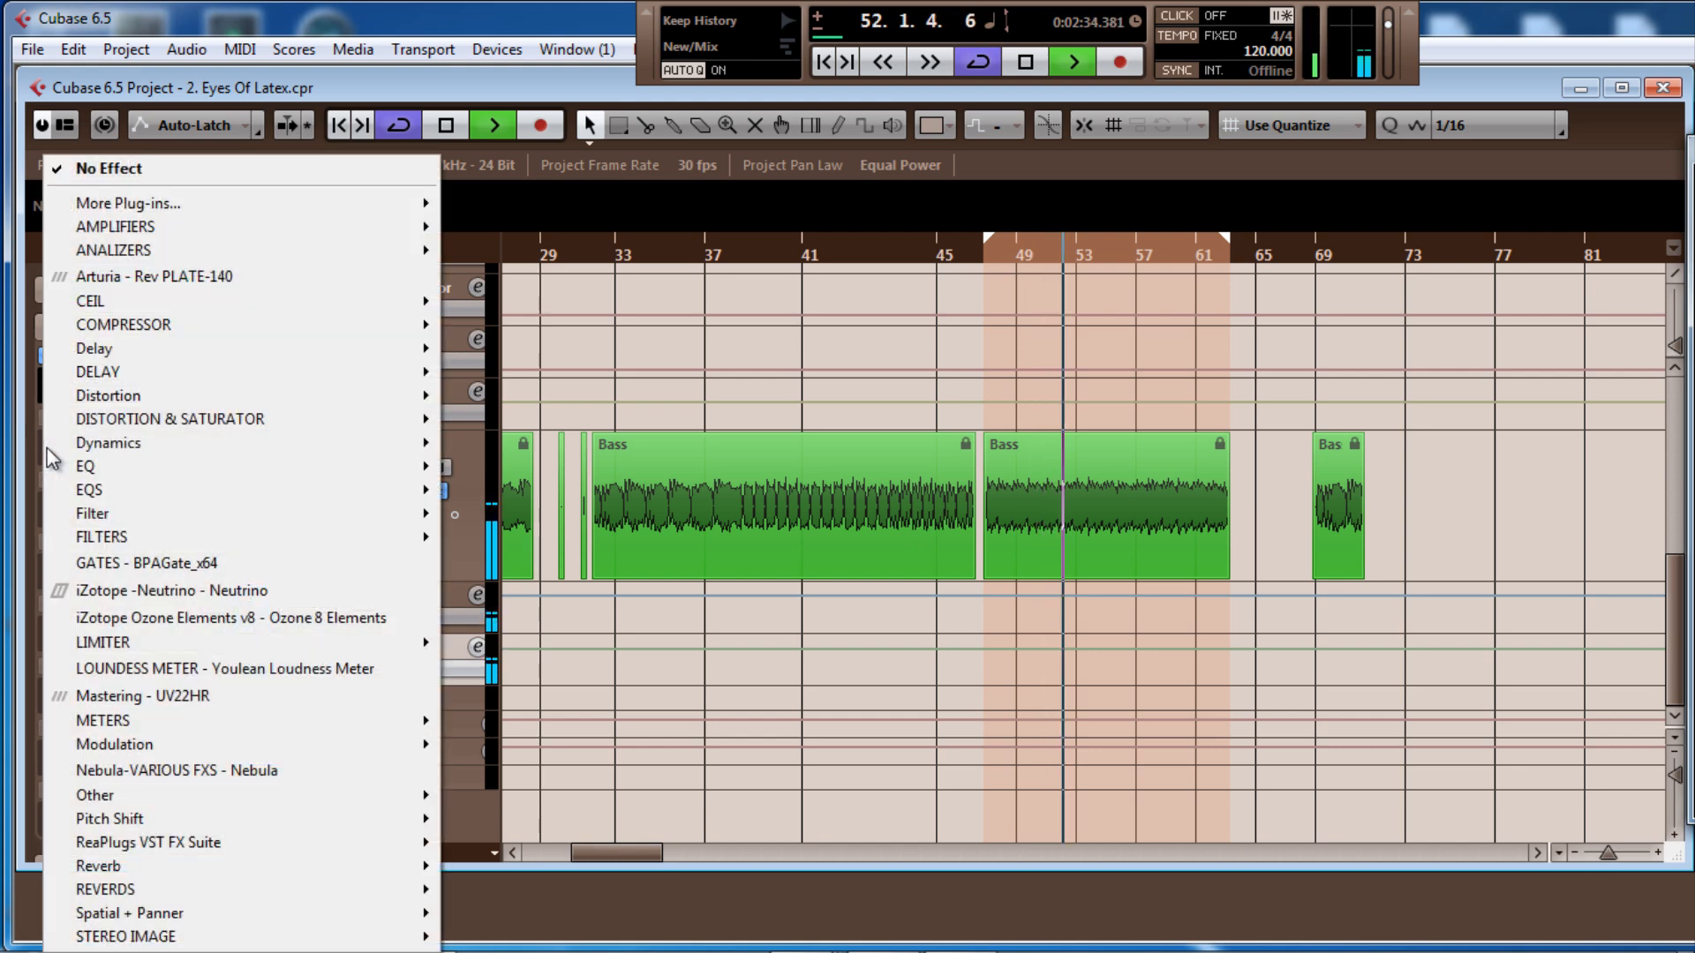
pyautogui.moveTo(200, 424)
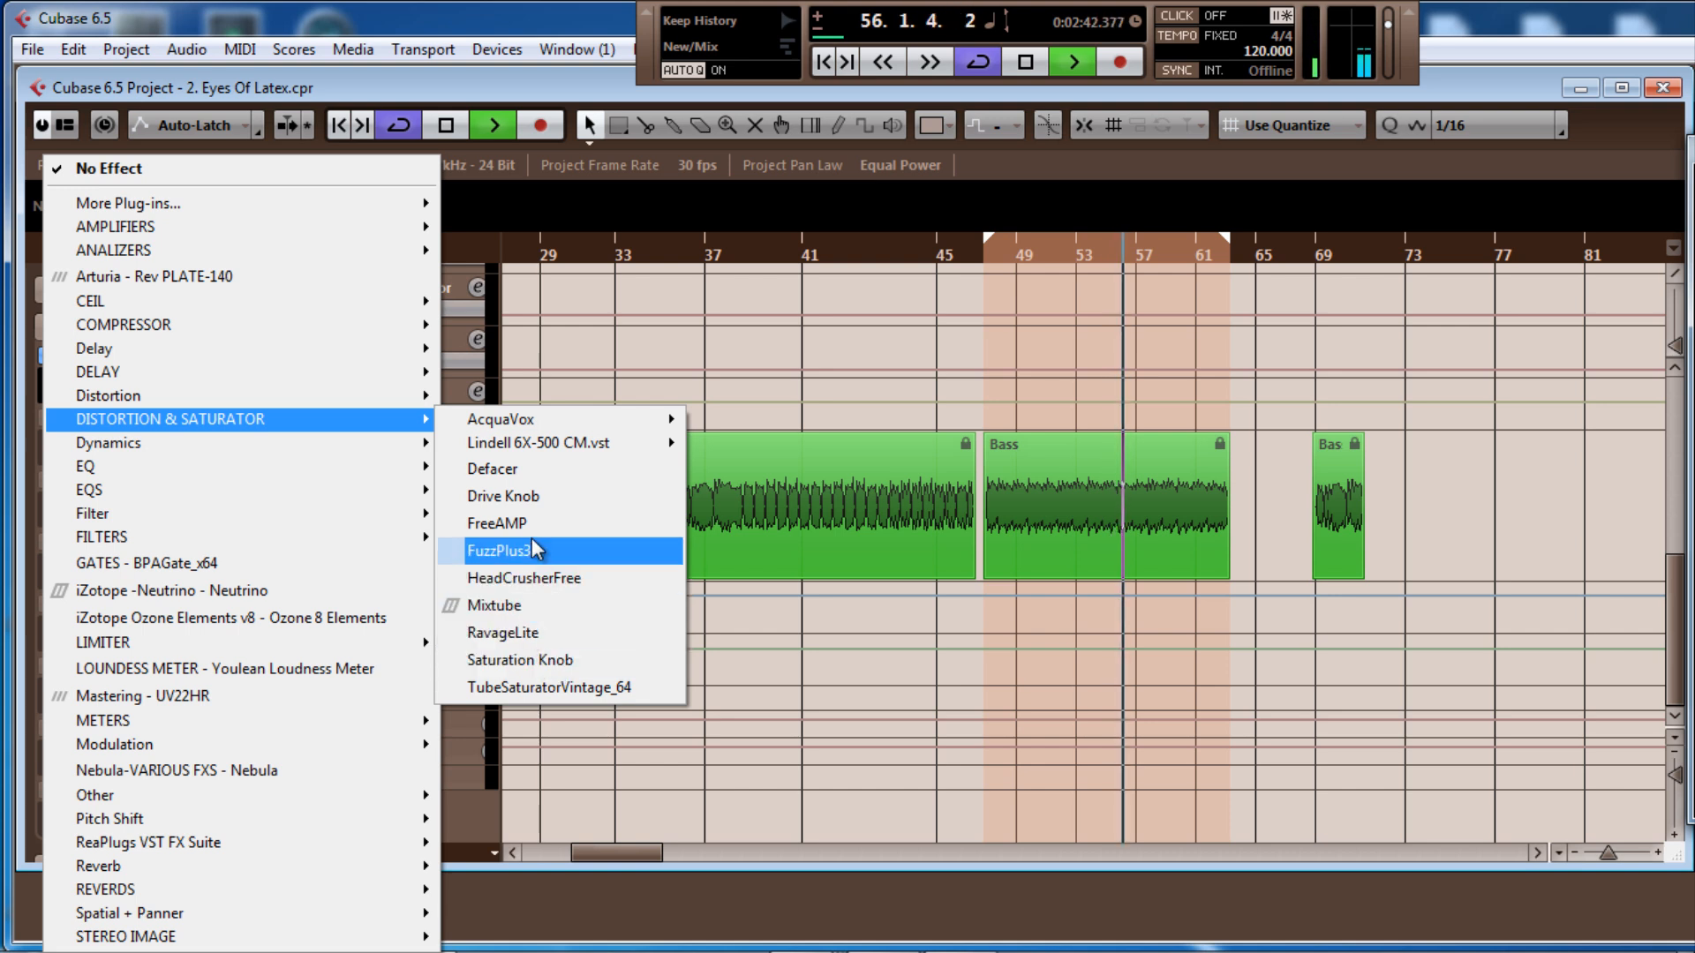
pyautogui.click(553, 687)
pyautogui.click(92, 416)
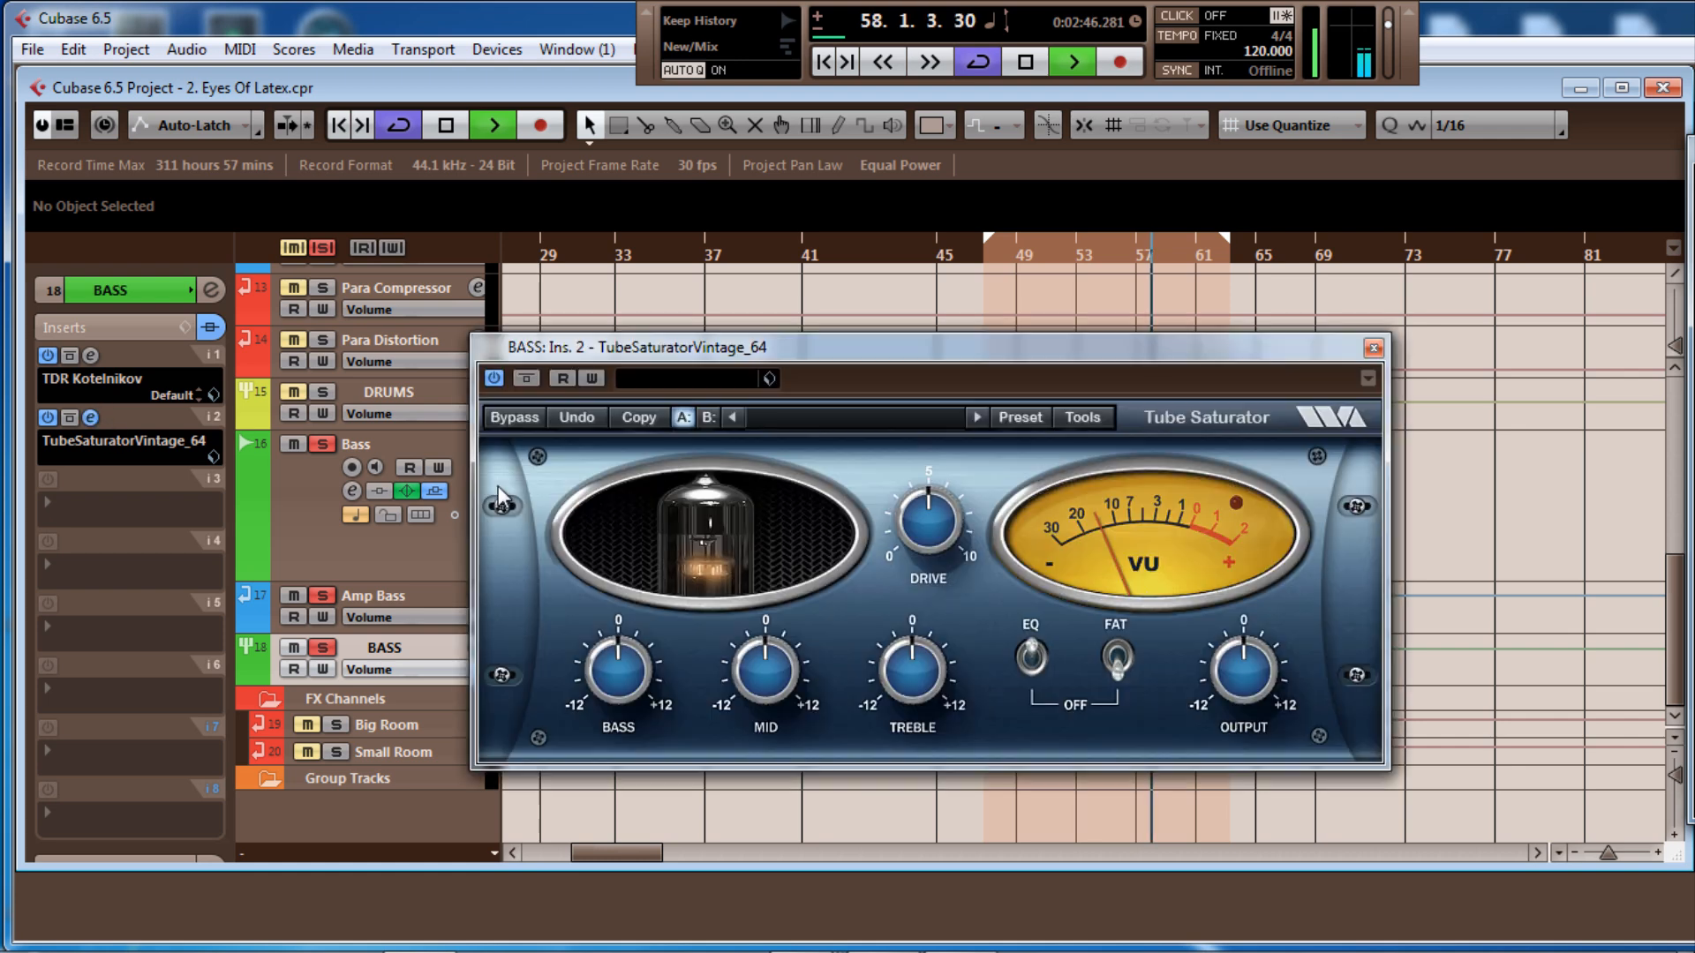
pyautogui.moveTo(1026, 355); pyautogui.dragTo(1077, 325)
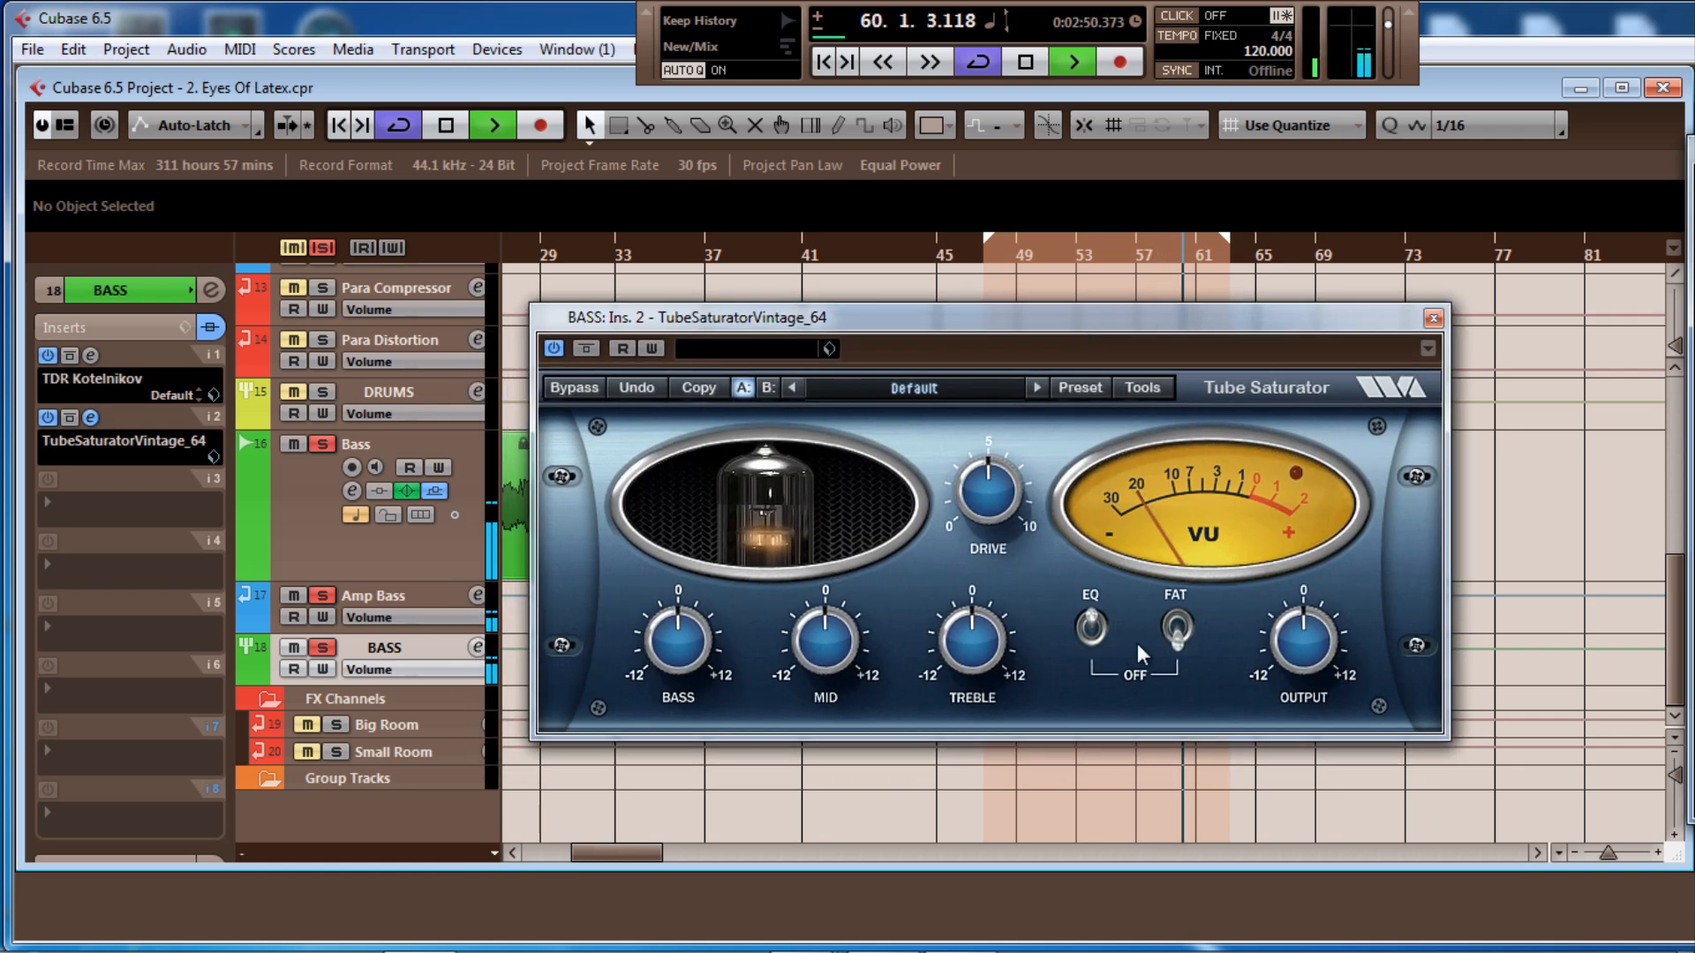
# Set the saturator's drive to 7.1 and mid to 1.1 dB, lower its bass slightly and audition FAT on and off
pyautogui.click(1177, 628)
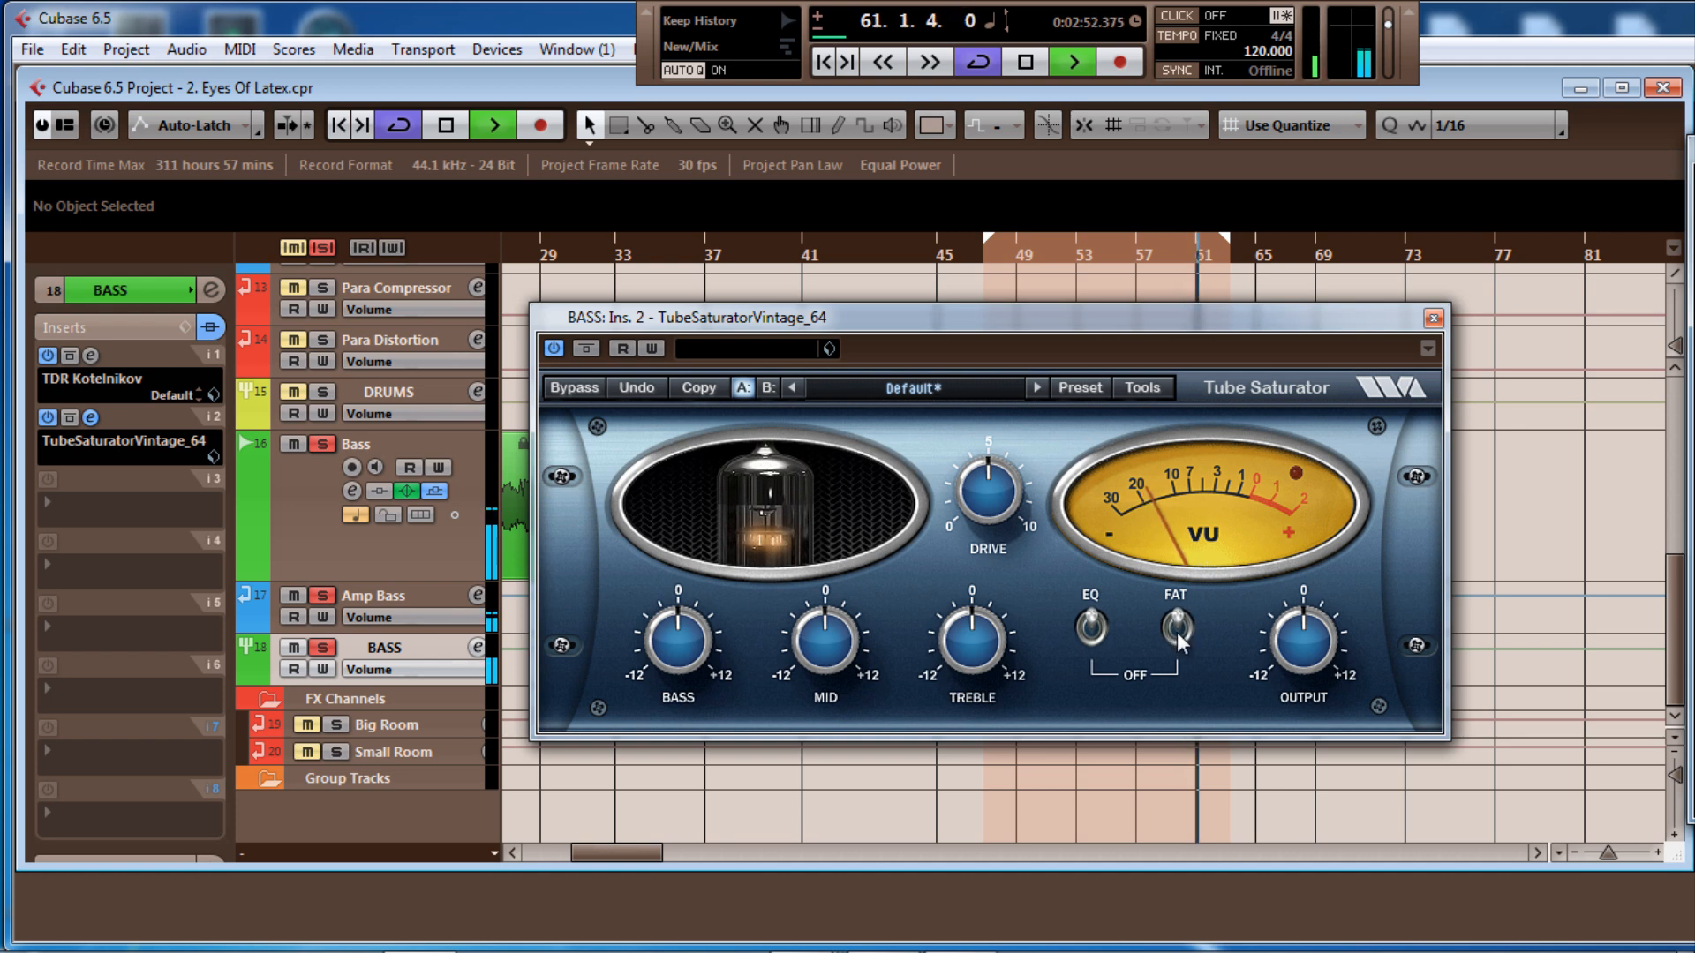
pyautogui.click(1177, 633)
pyautogui.moveTo(979, 493); pyautogui.dragTo(995, 449)
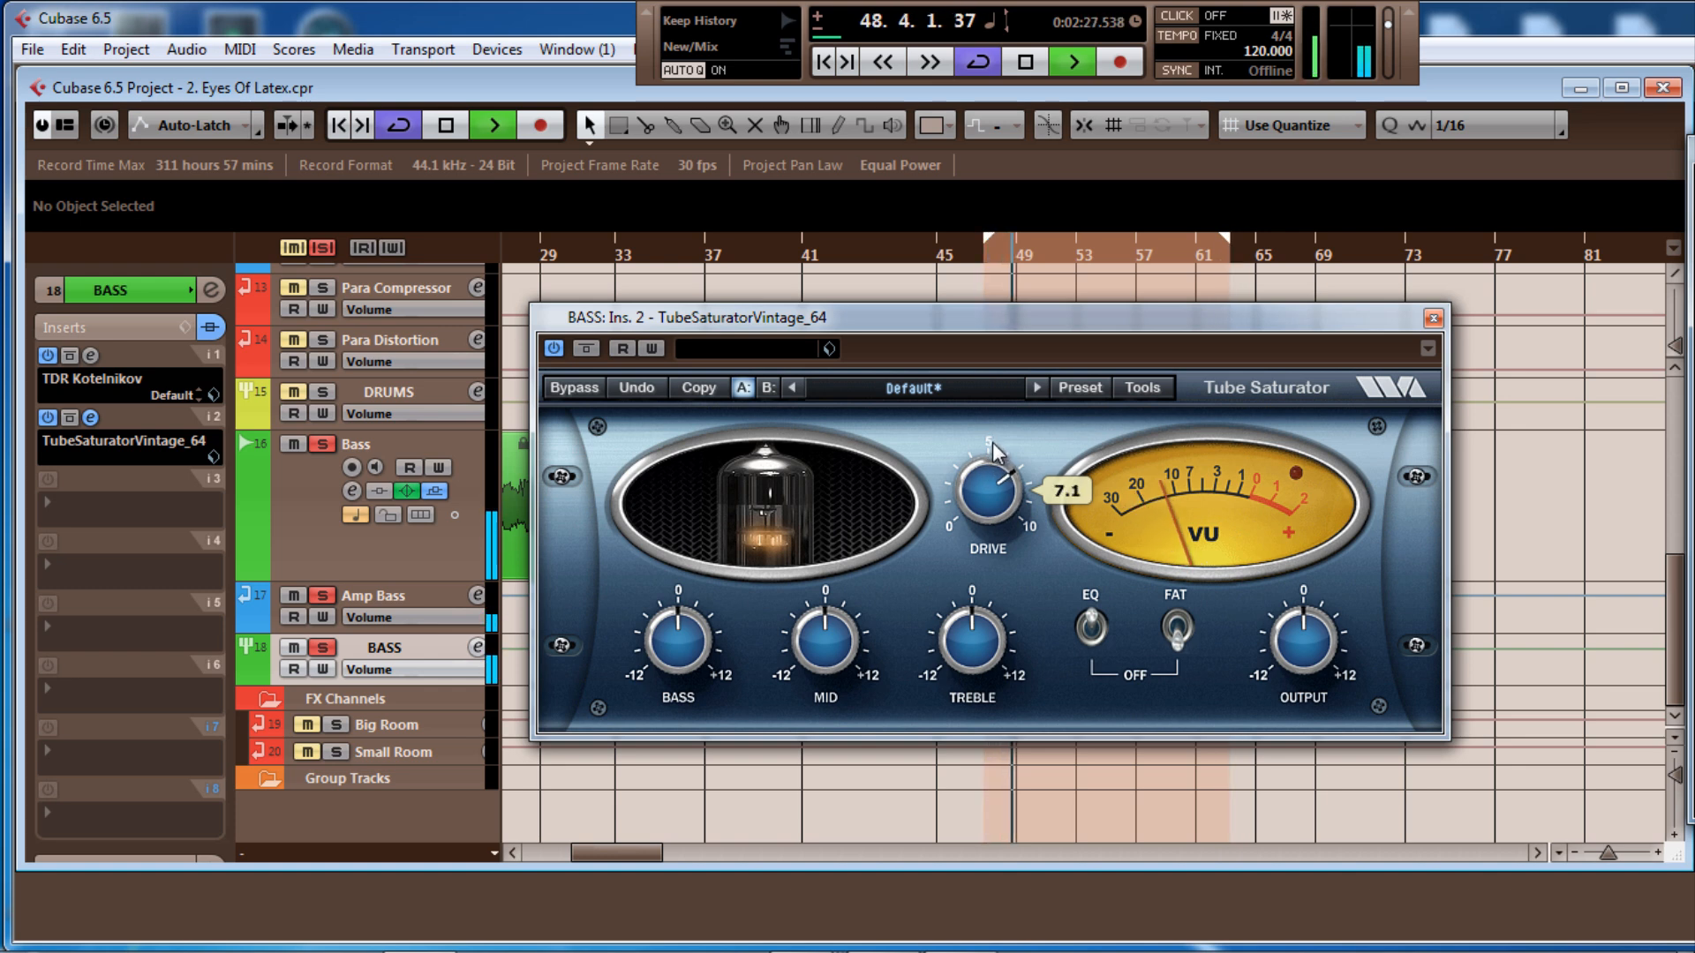
pyautogui.click(1190, 623)
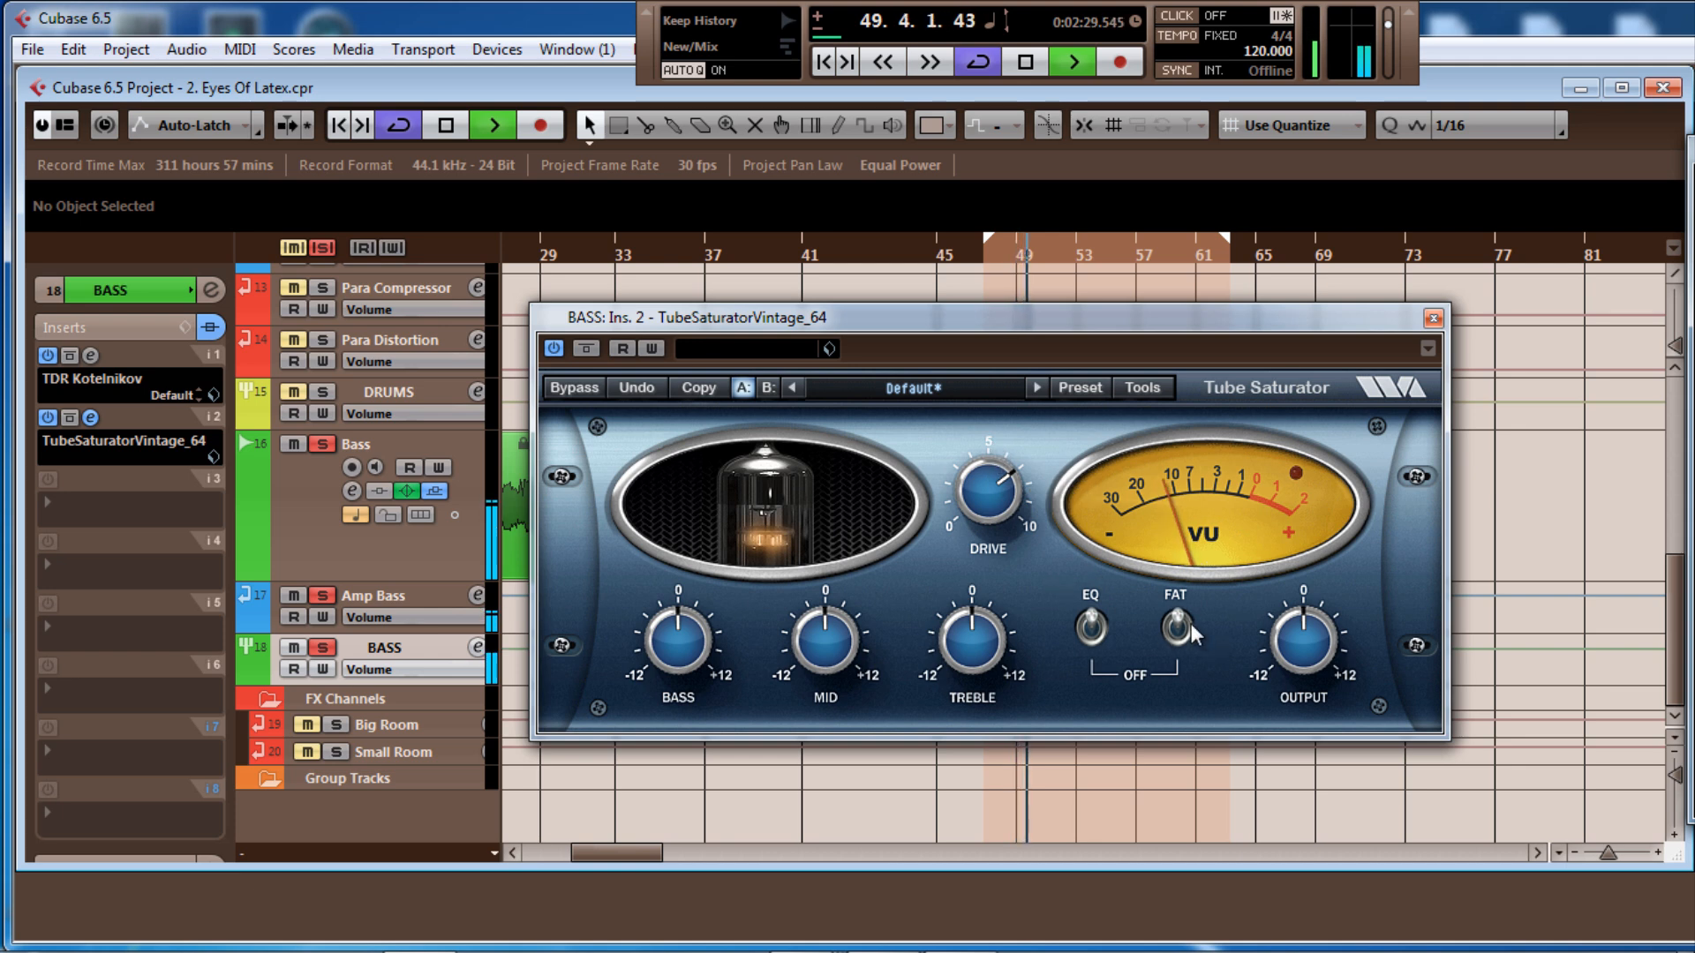
pyautogui.click(1187, 628)
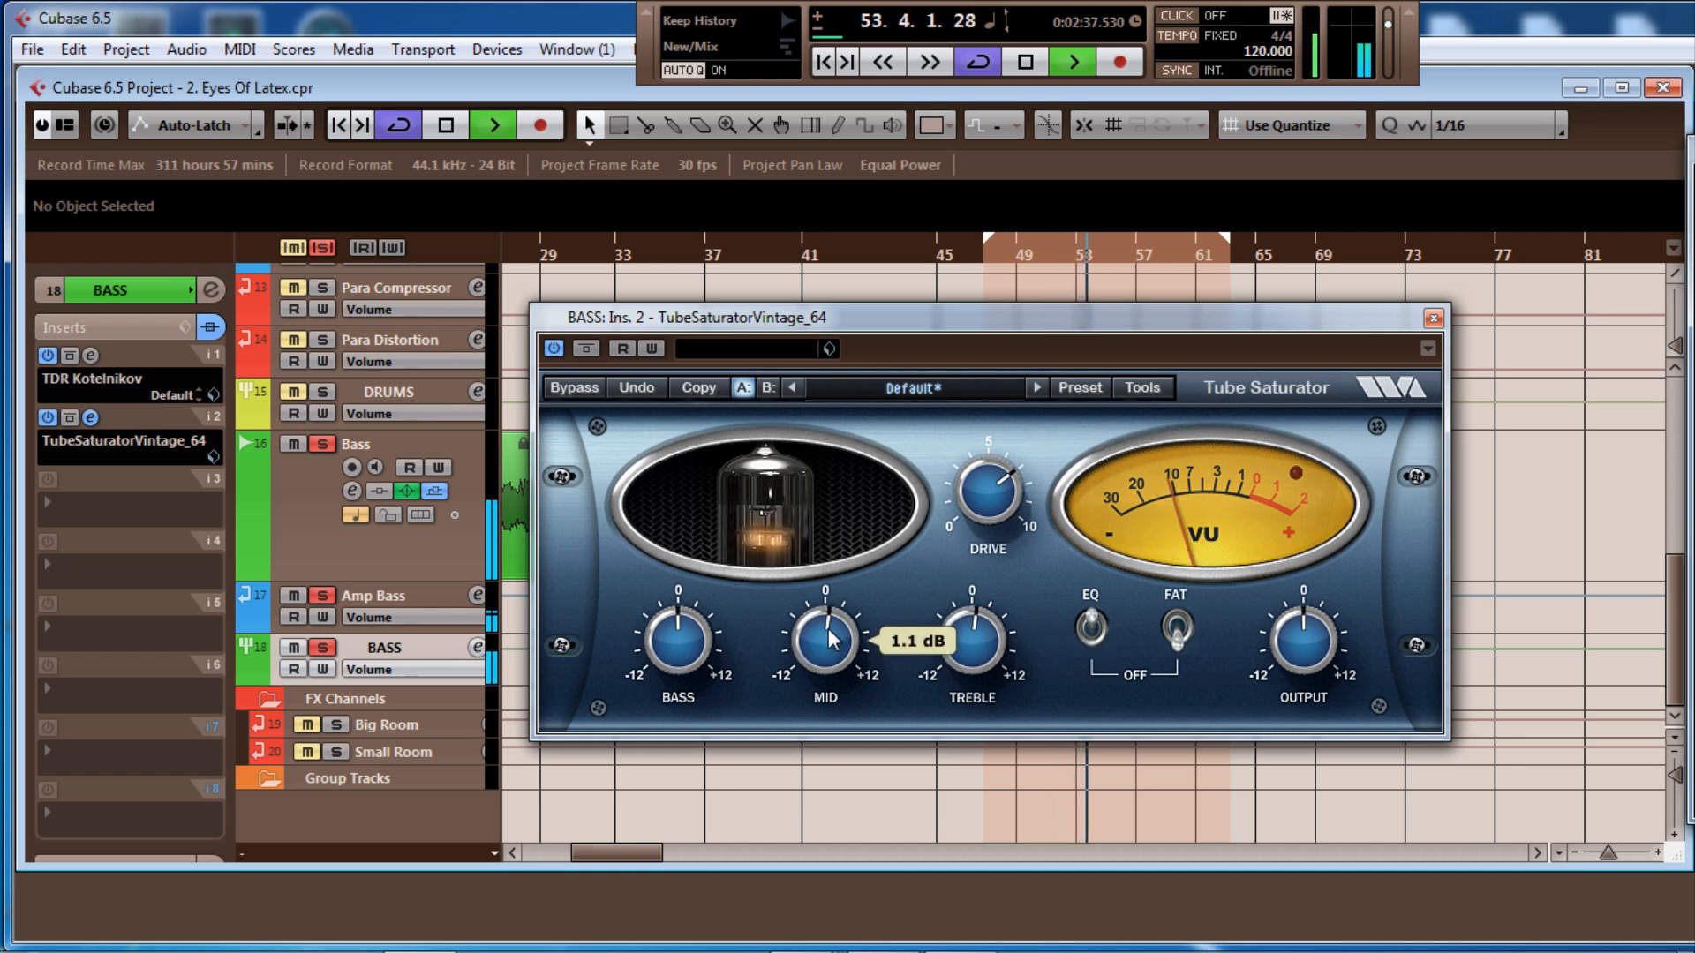
pyautogui.moveTo(677, 641); pyautogui.dragTo(676, 647)
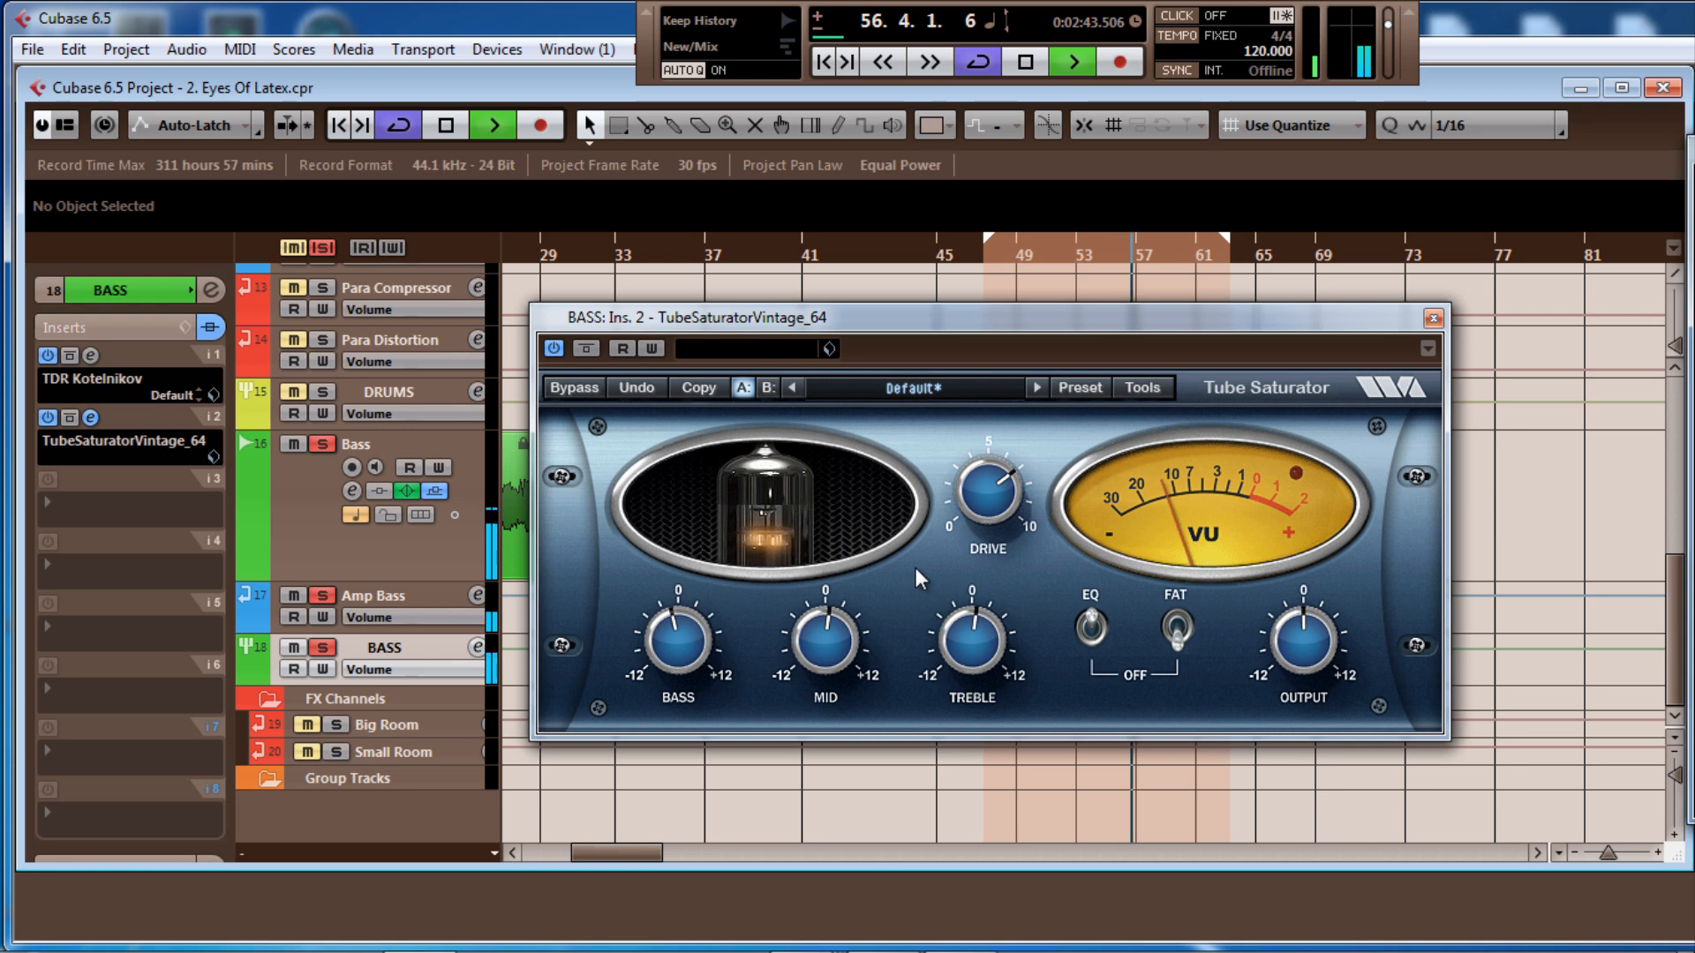
# Play the bass from a point before the loop region and compare the BASS group with its inserts bypassed and active
pyautogui.moveTo(1056, 319); pyautogui.dragTo(1690, 327)
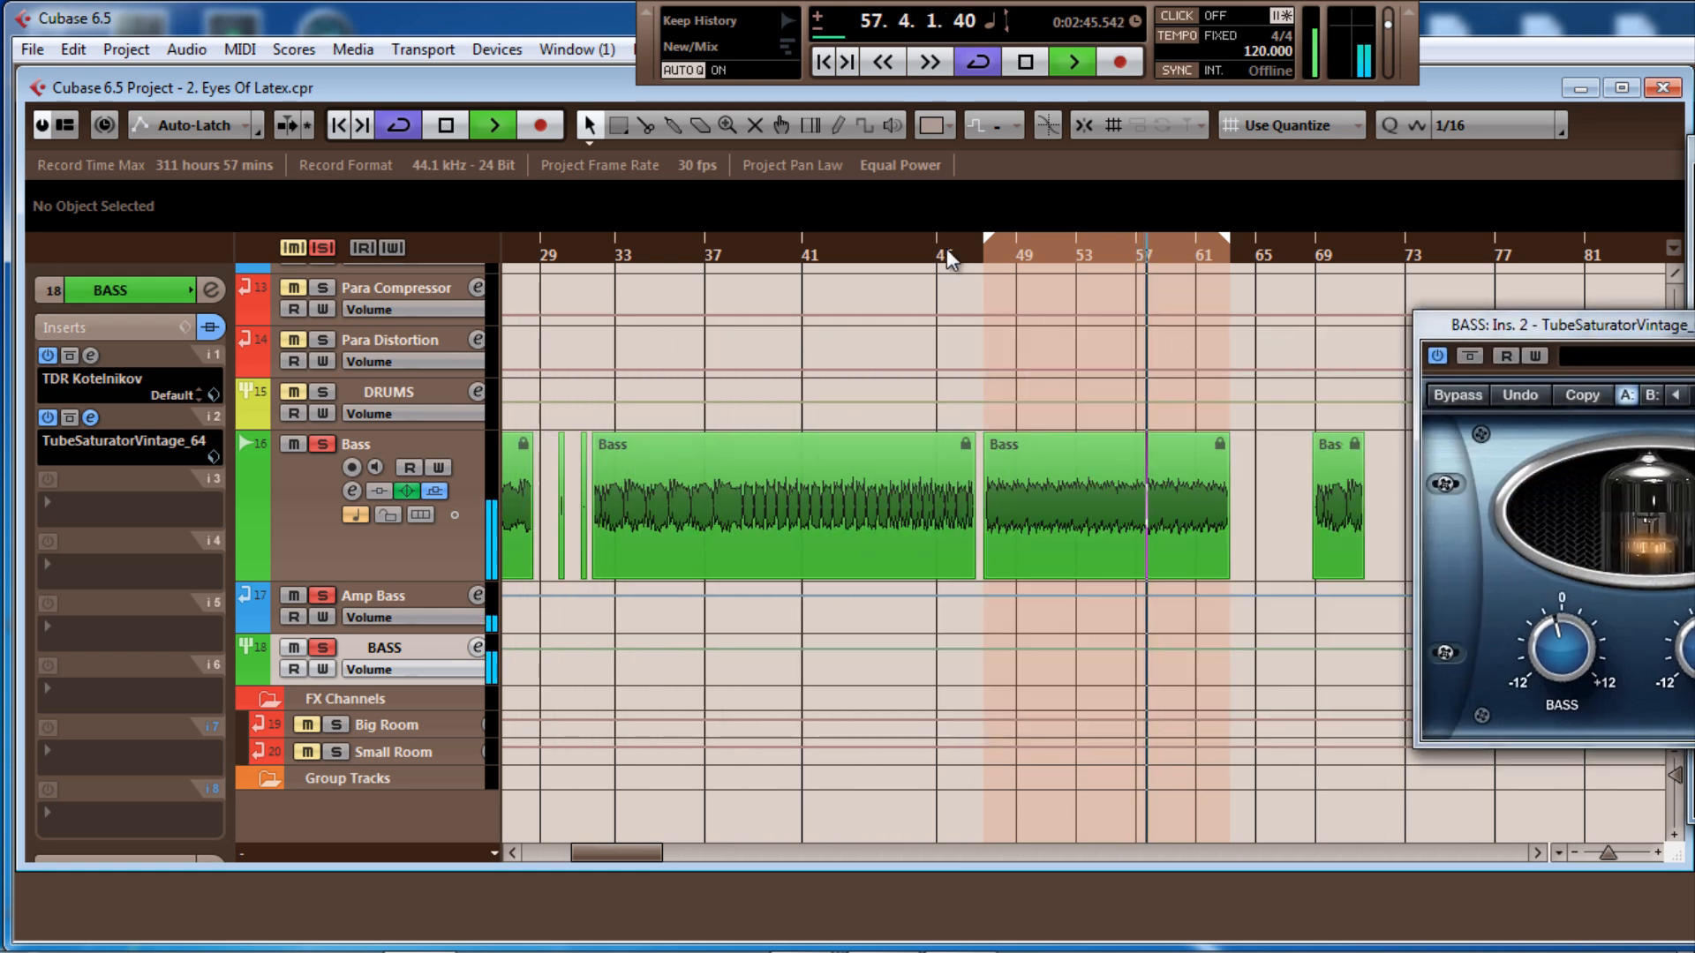
pyautogui.click(891, 262)
pyautogui.moveTo(1503, 325); pyautogui.dragTo(814, 323)
pyautogui.moveTo(1050, 320); pyautogui.dragTo(878, 322)
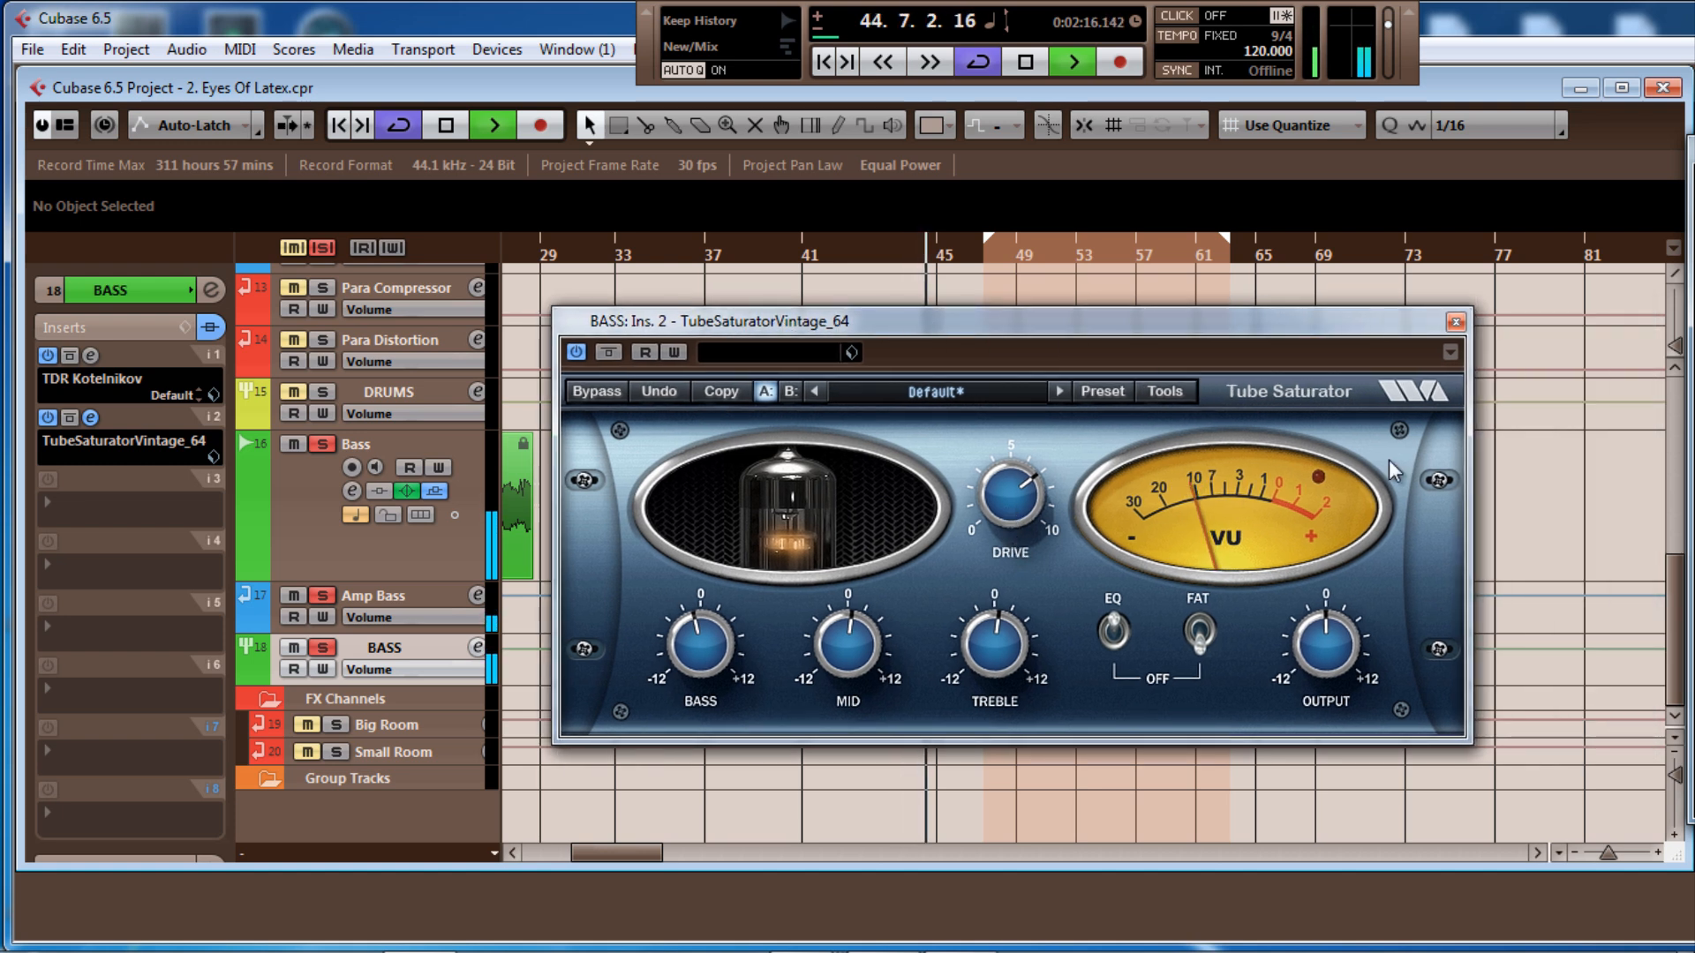
pyautogui.click(1454, 323)
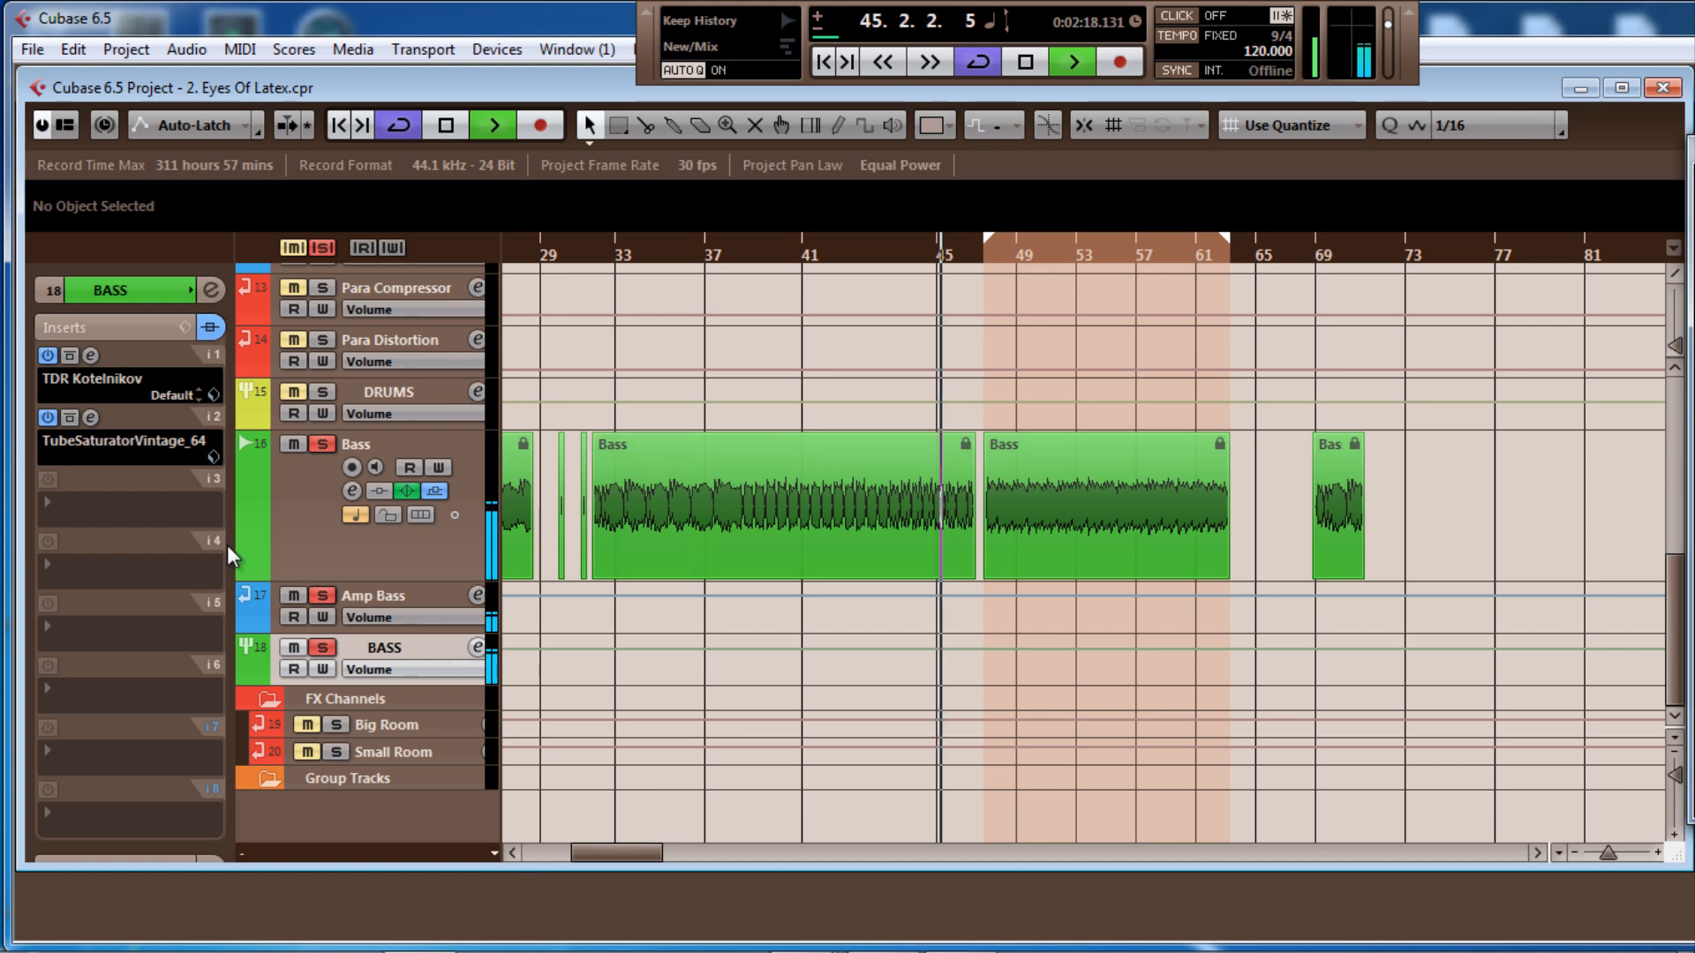
pyautogui.click(208, 328)
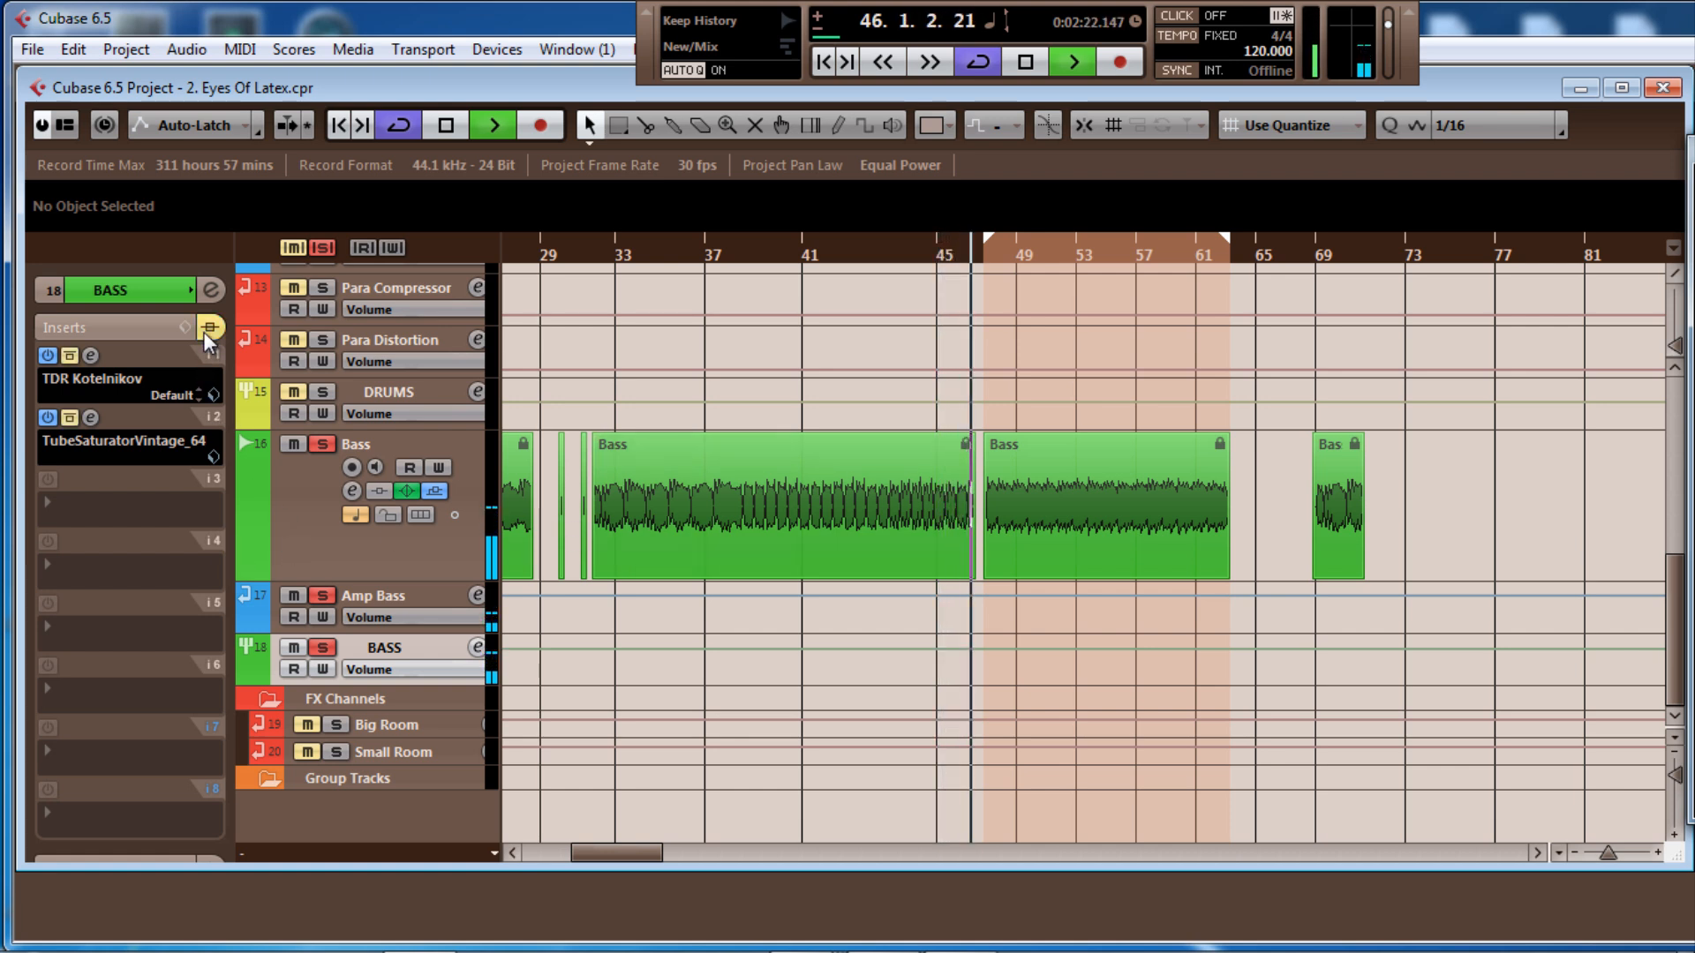
pyautogui.click(203, 331)
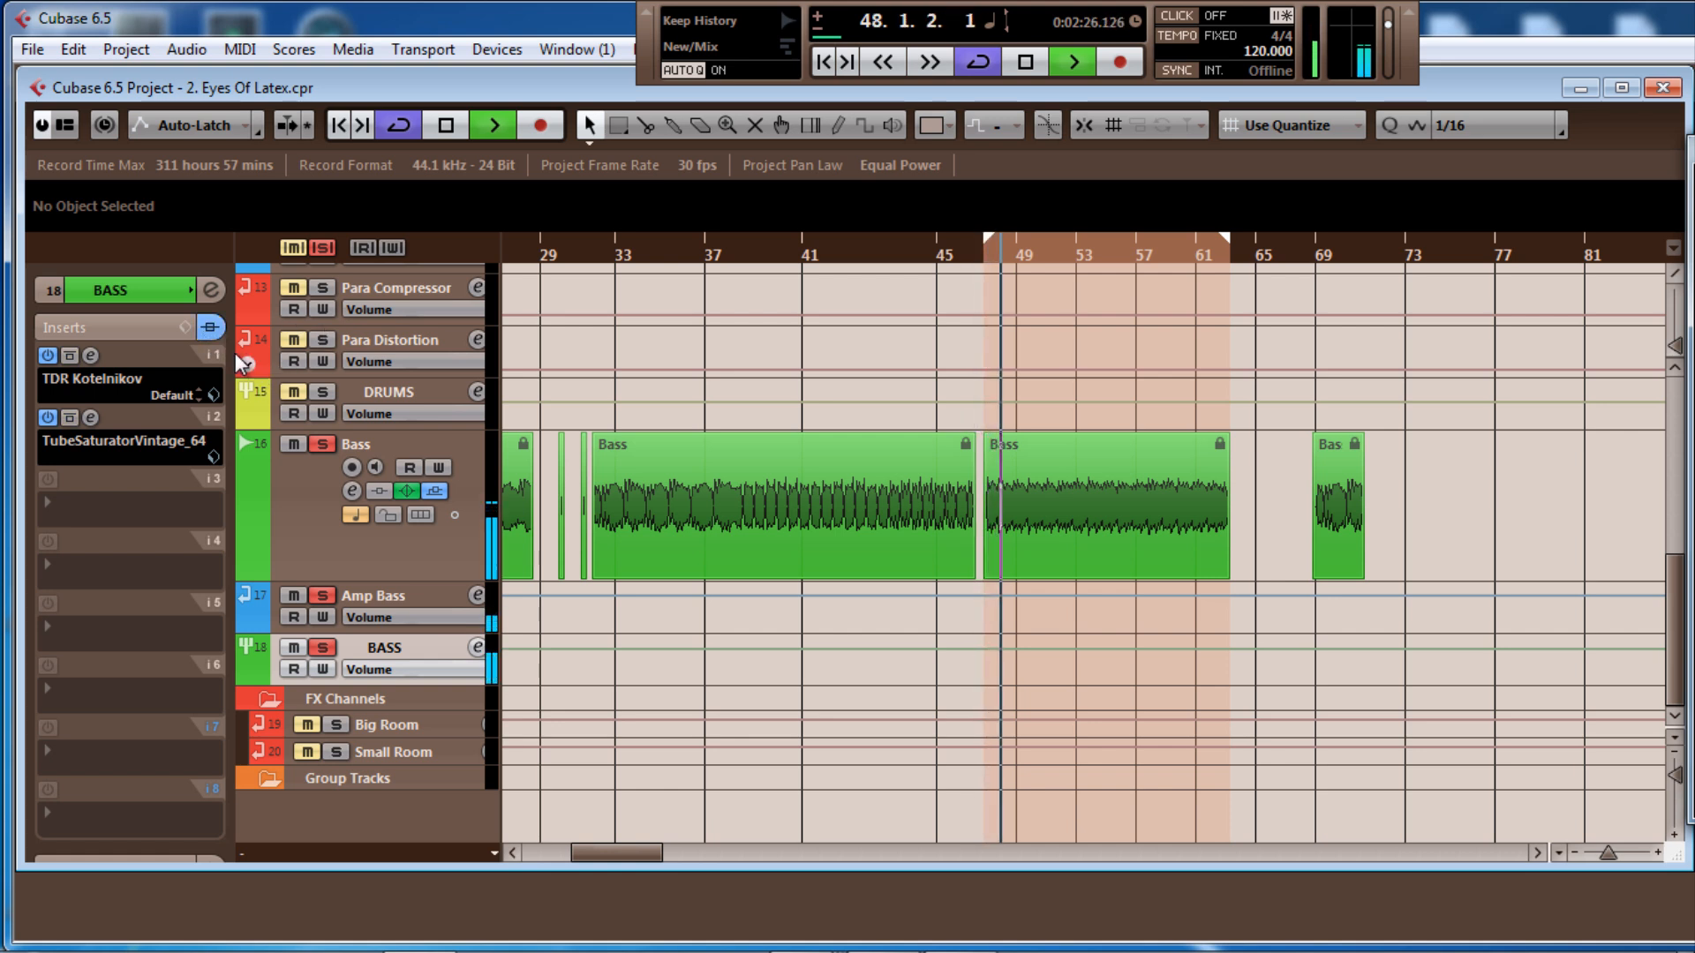
pyautogui.click(210, 329)
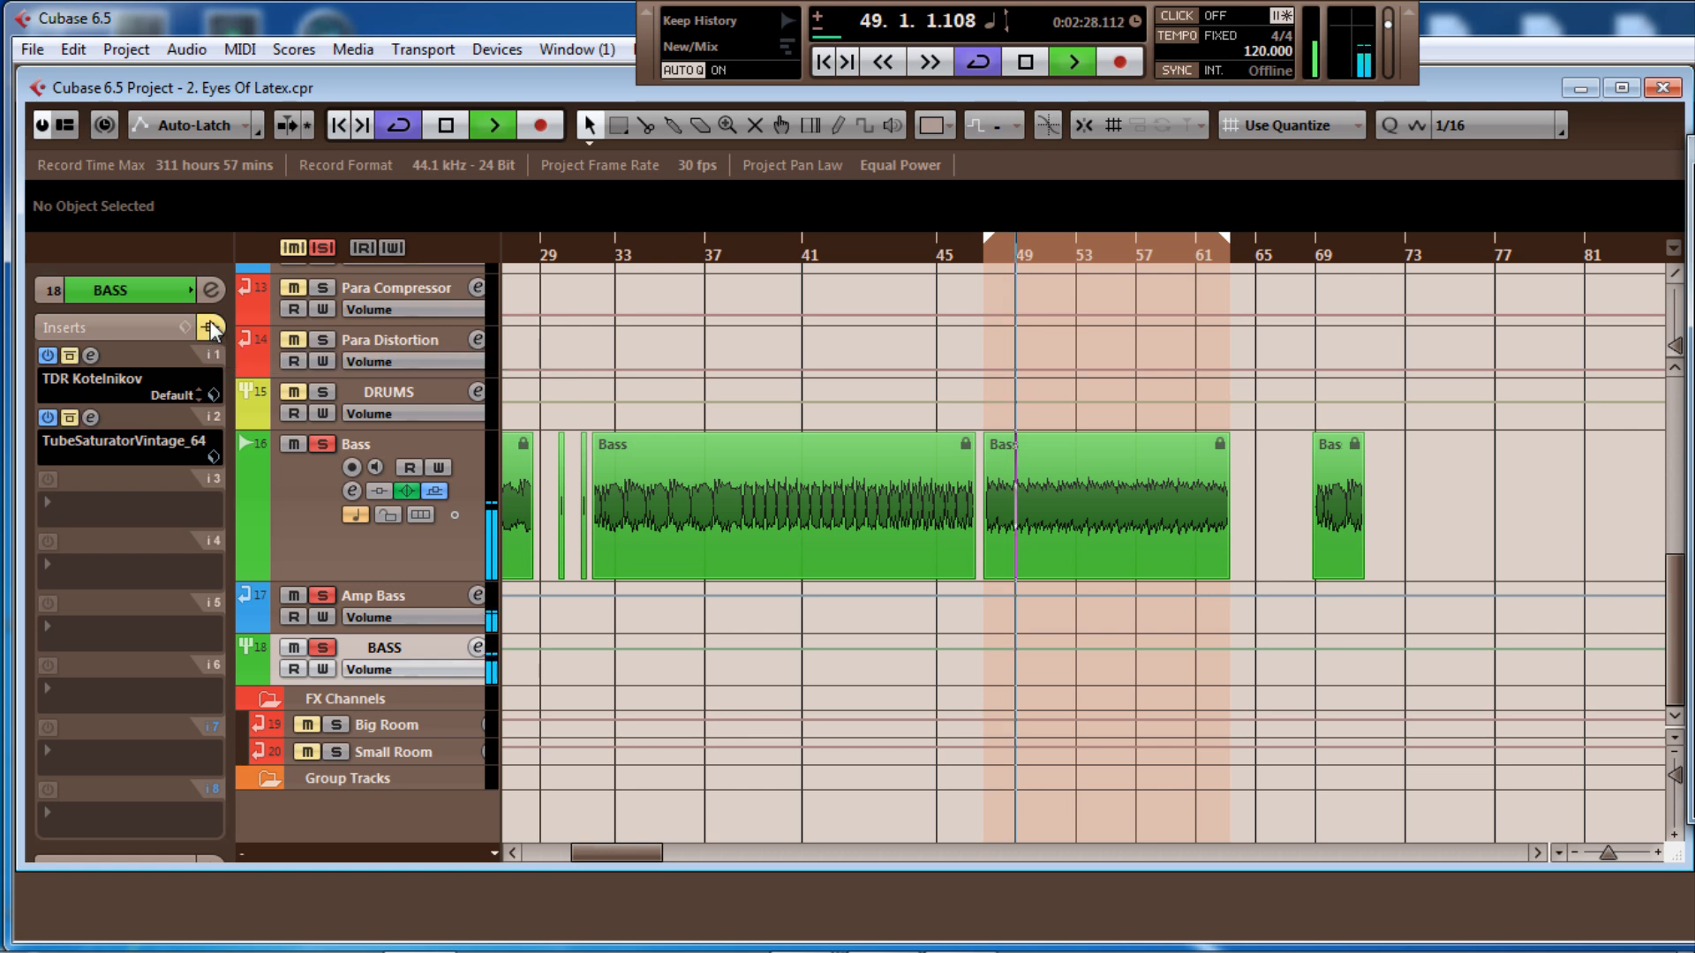
pyautogui.click(210, 330)
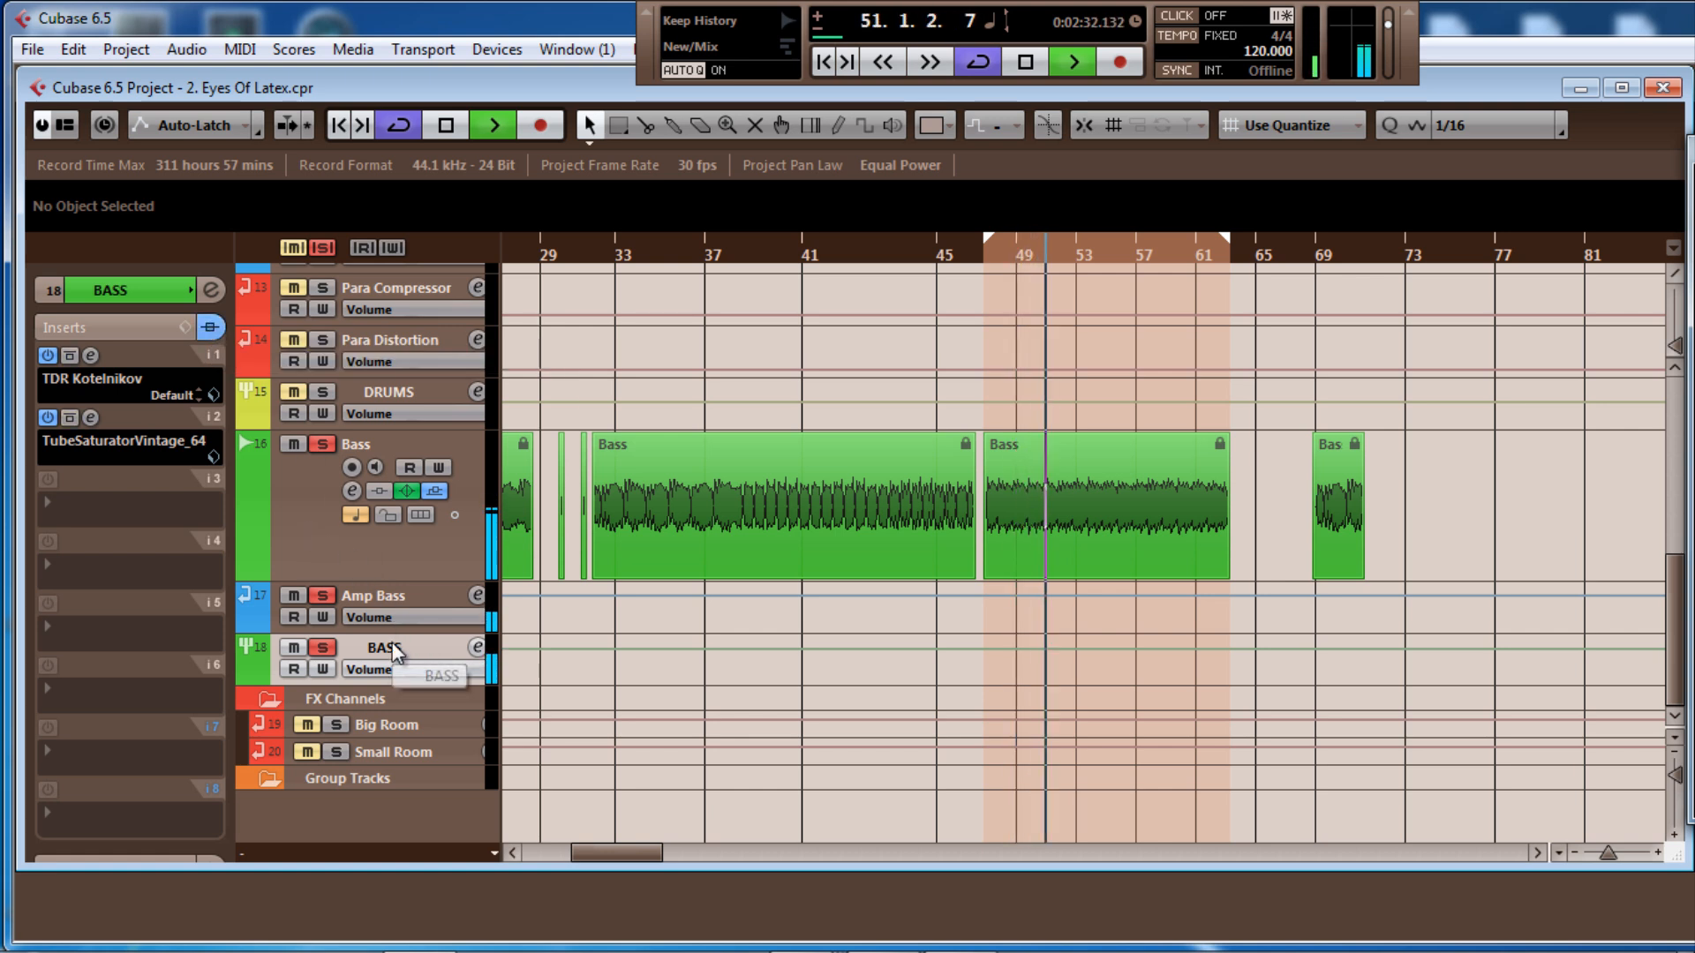
# Insert the Audio Assault Transient plug-in in the BASS group's third insert slot
pyautogui.click(46, 501)
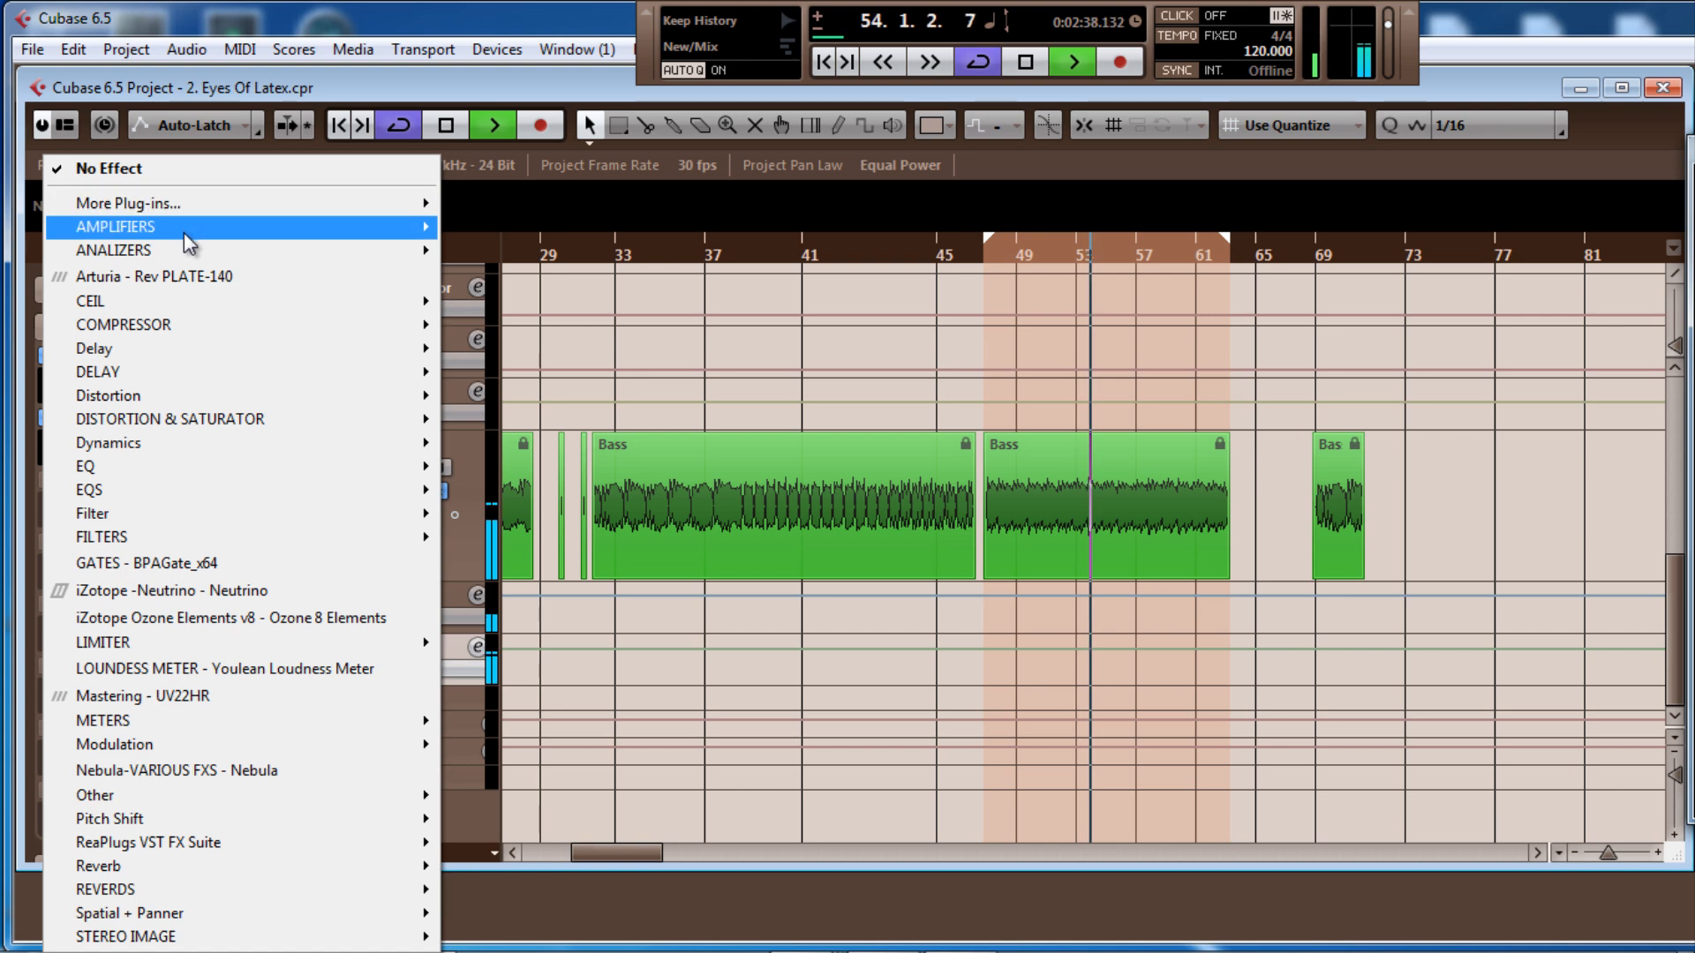
pyautogui.moveTo(185, 243)
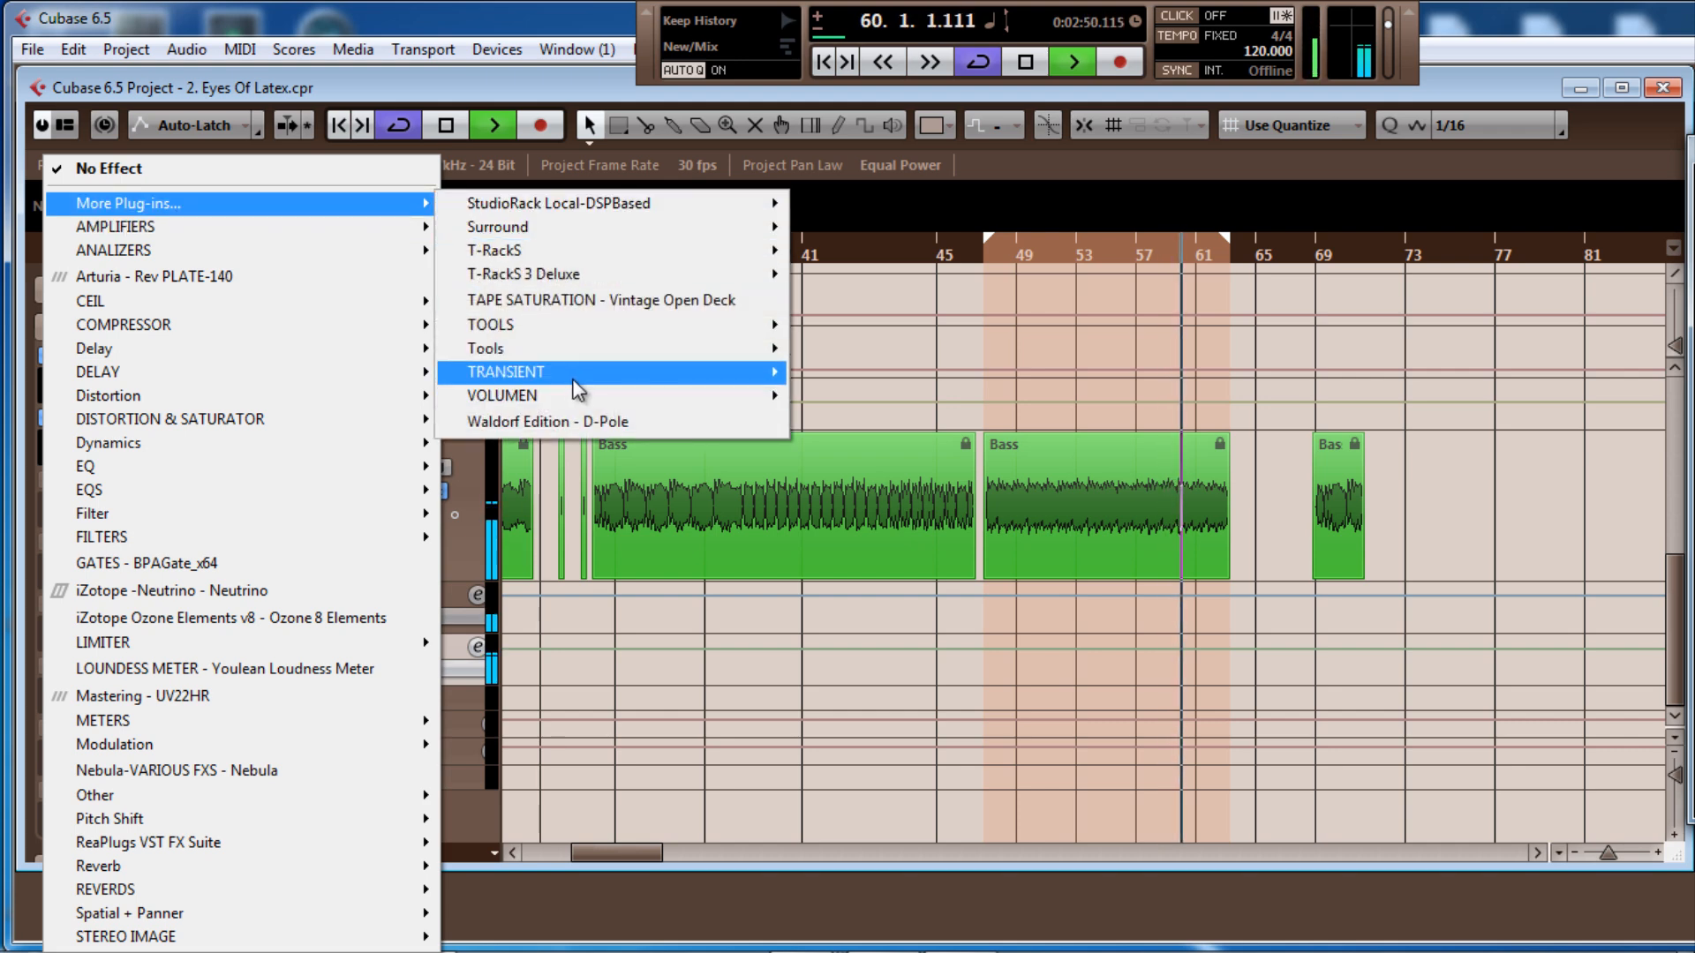
pyautogui.moveTo(759, 372)
pyautogui.click(843, 399)
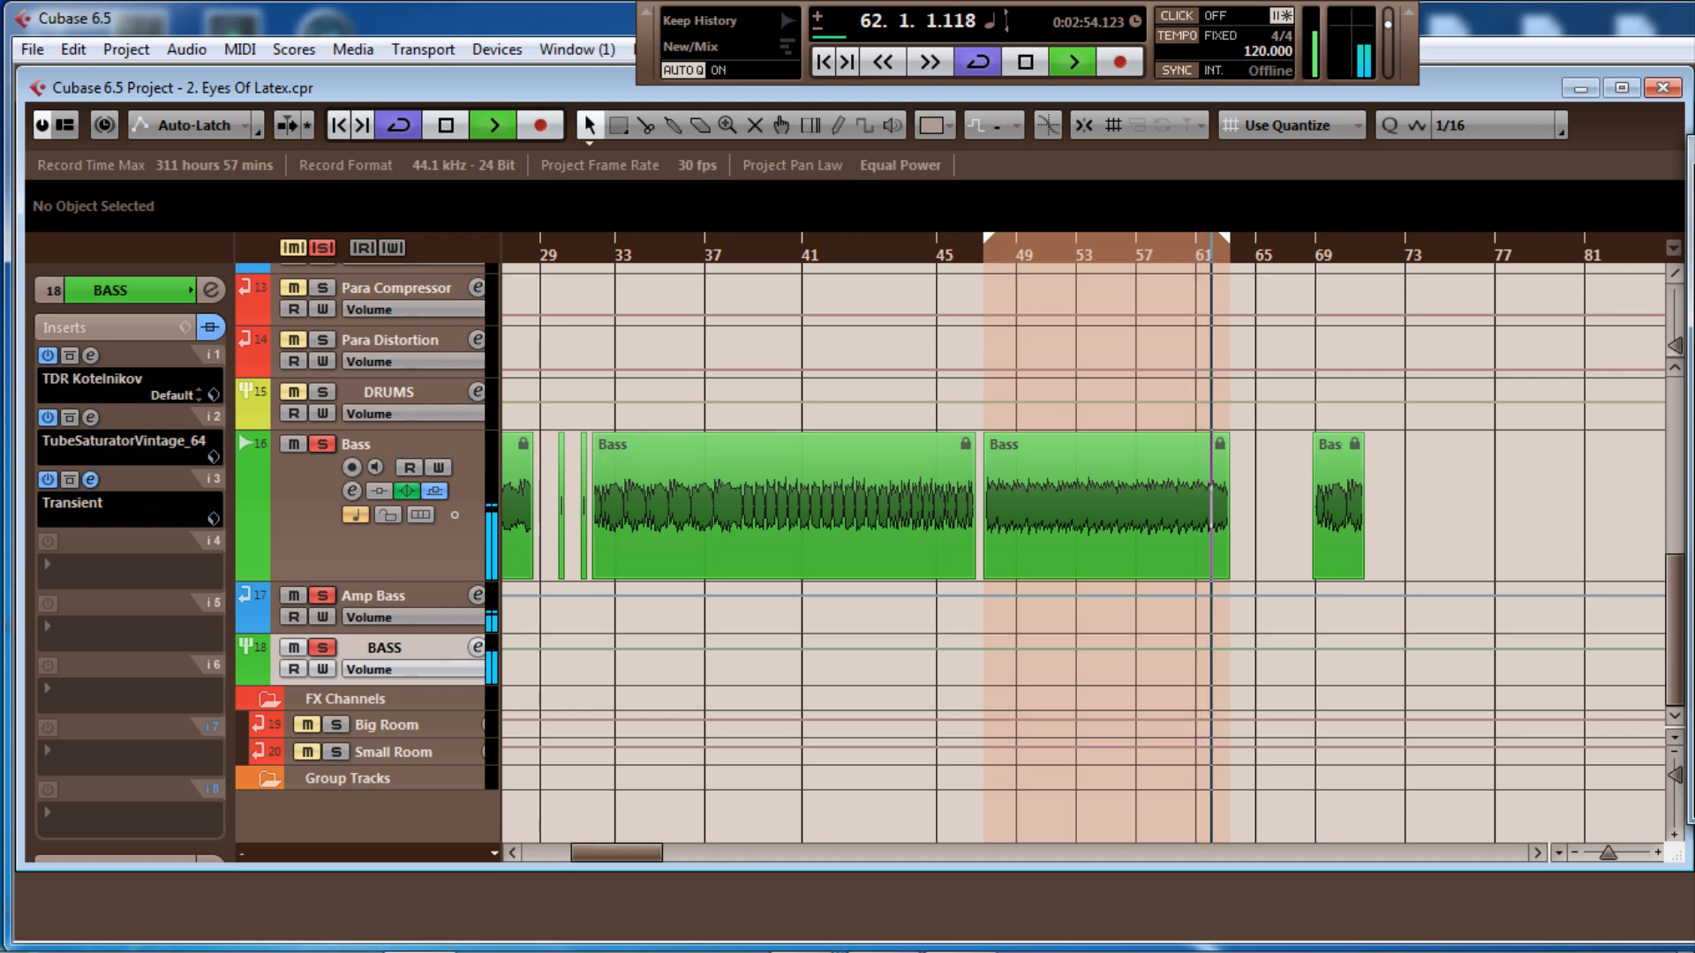
pyautogui.moveTo(909, 171); pyautogui.dragTo(914, 174)
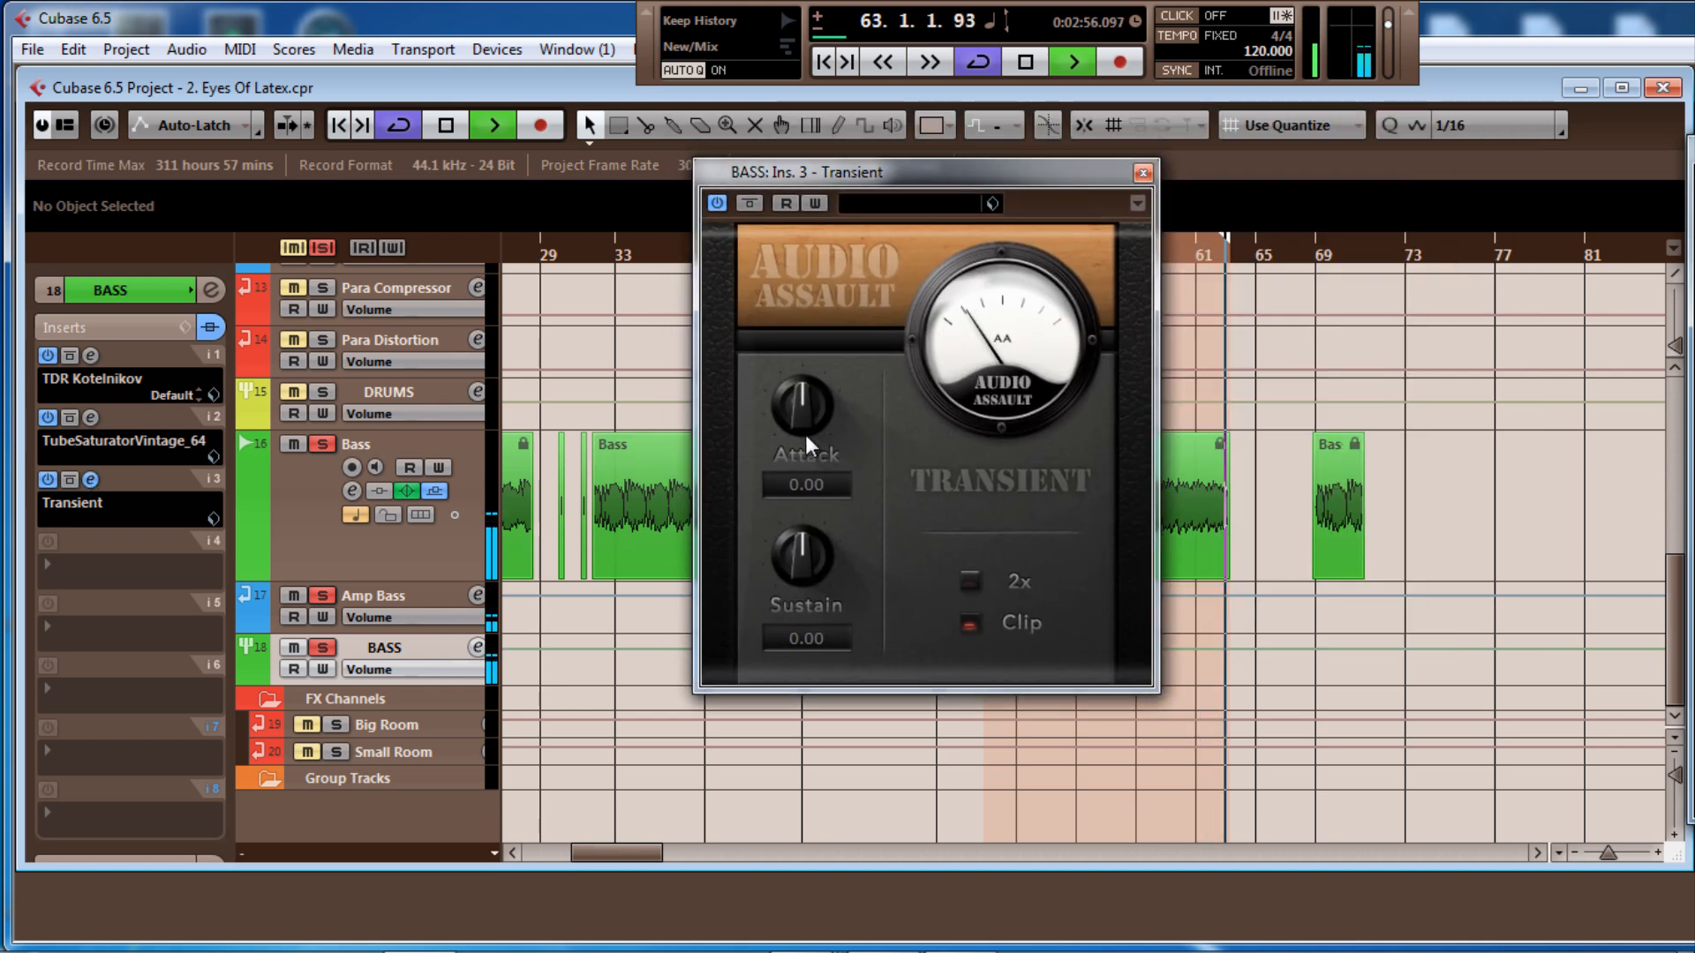
# Set the Transient plug-in's attack to 11.26 and sustain to 10.96, and close its window
pyautogui.moveTo(802, 427); pyautogui.dragTo(807, 398)
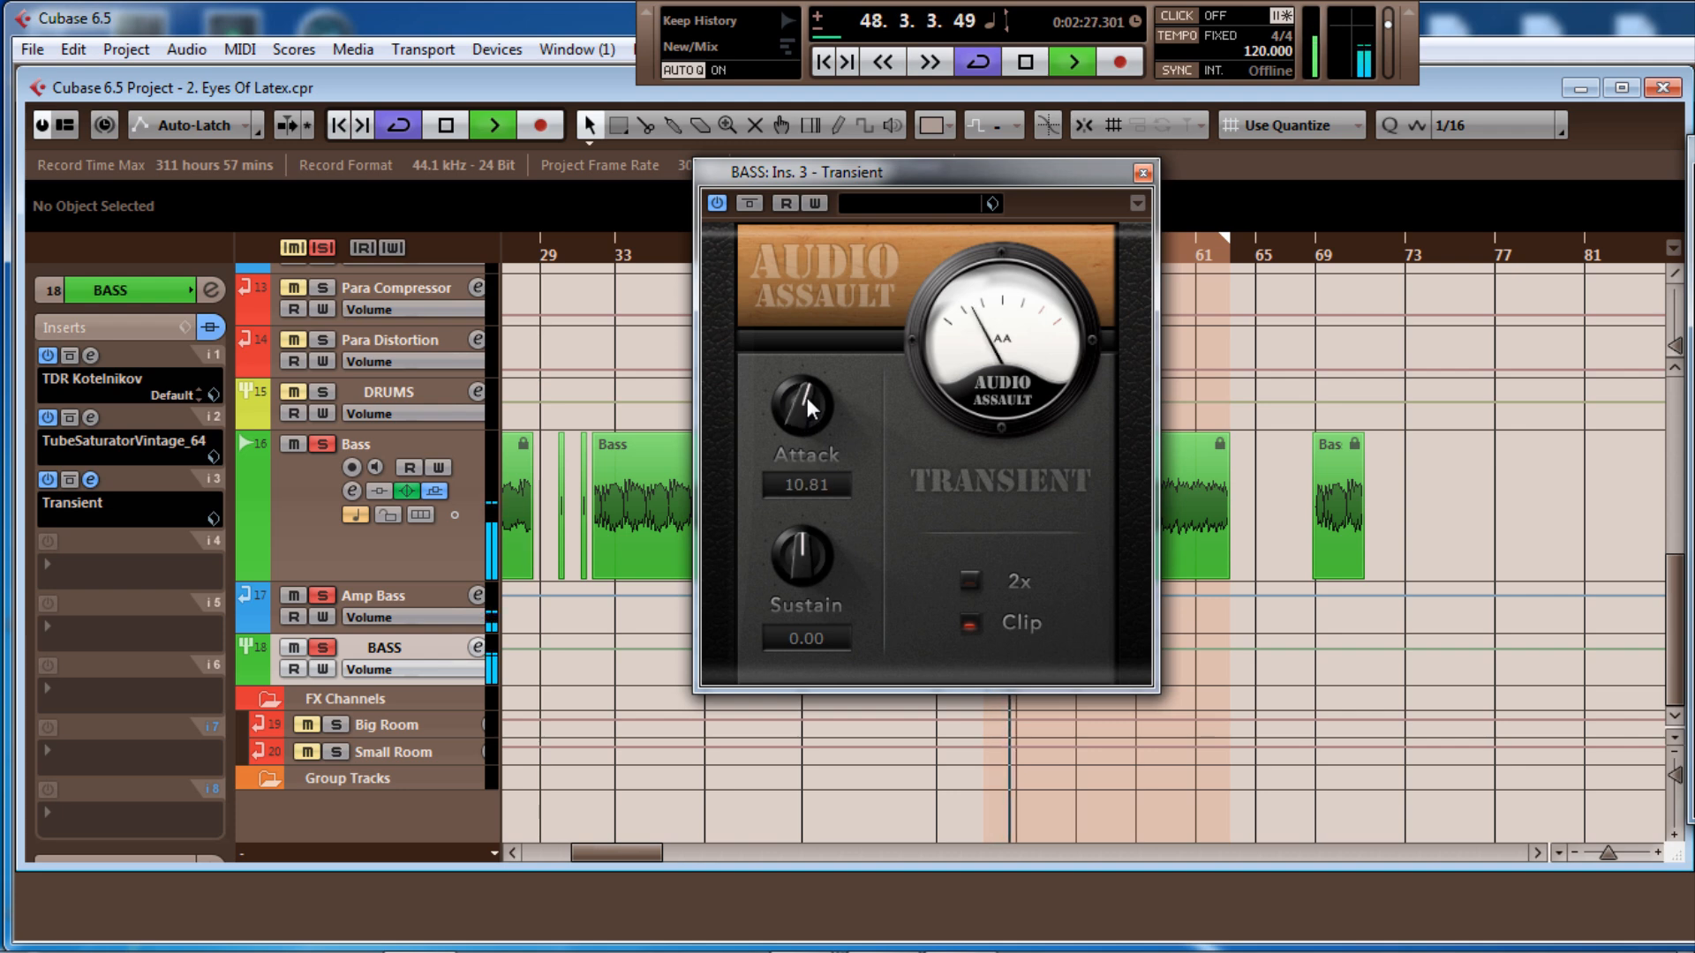
pyautogui.moveTo(813, 572); pyautogui.dragTo(810, 542)
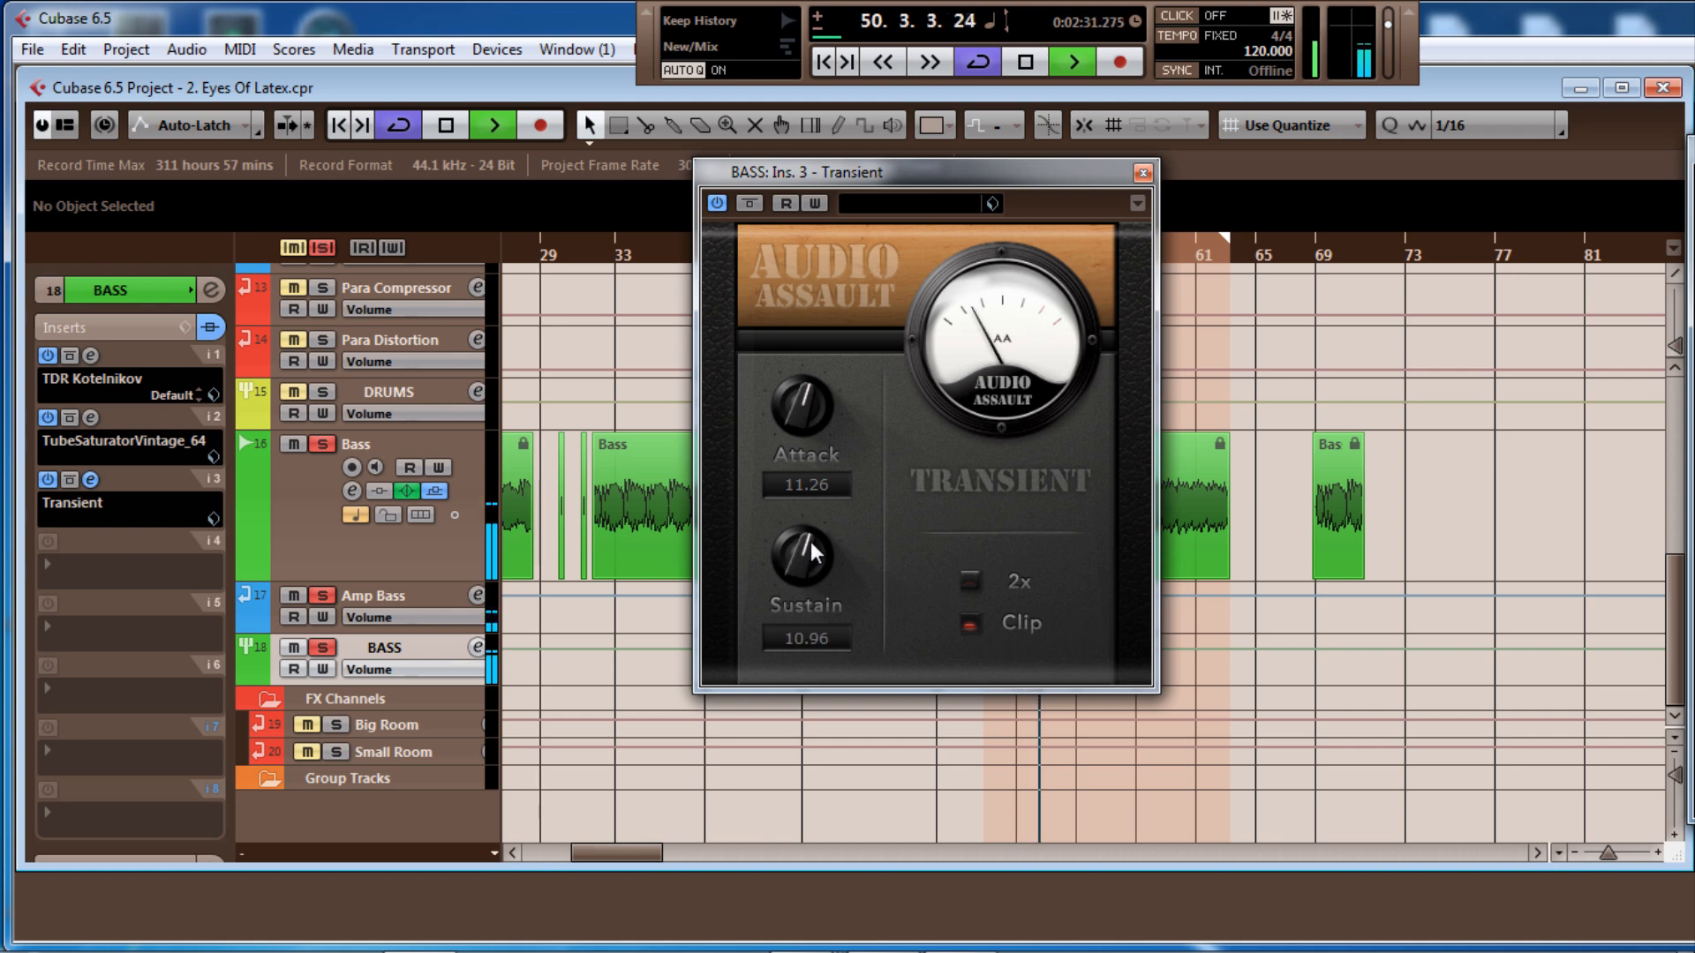
pyautogui.click(1143, 173)
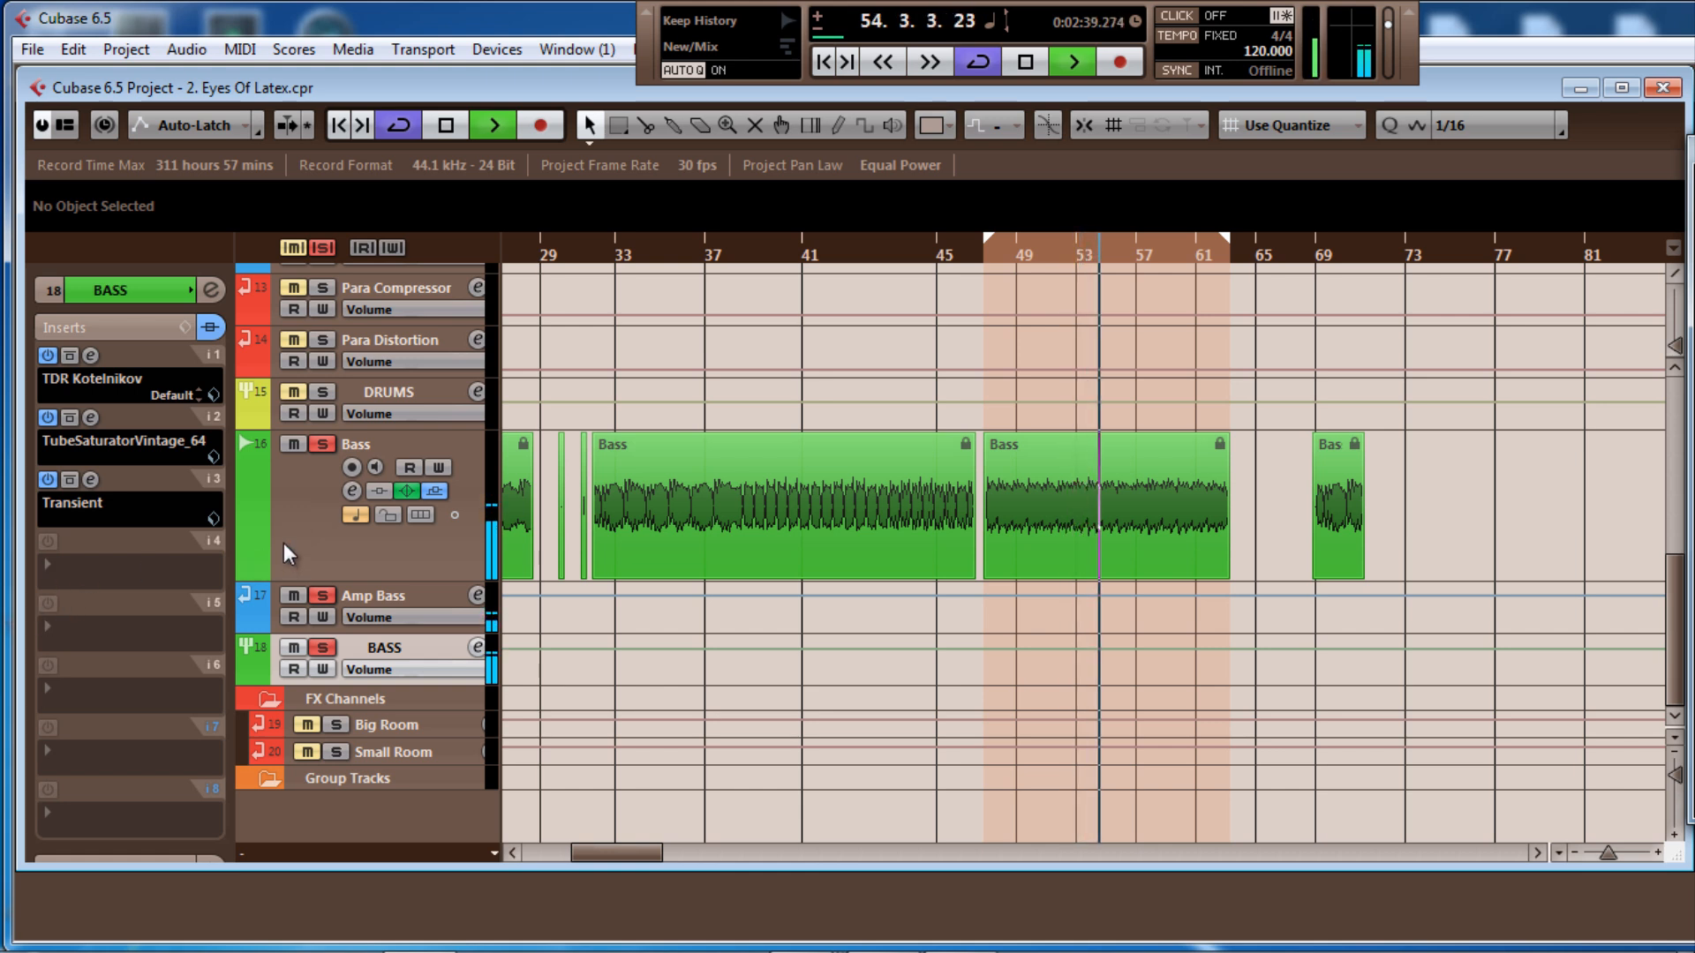
# Insert iZotope Neutrino in the BASS group's fourth insert slot and choose its Bass mode
pyautogui.click(55, 565)
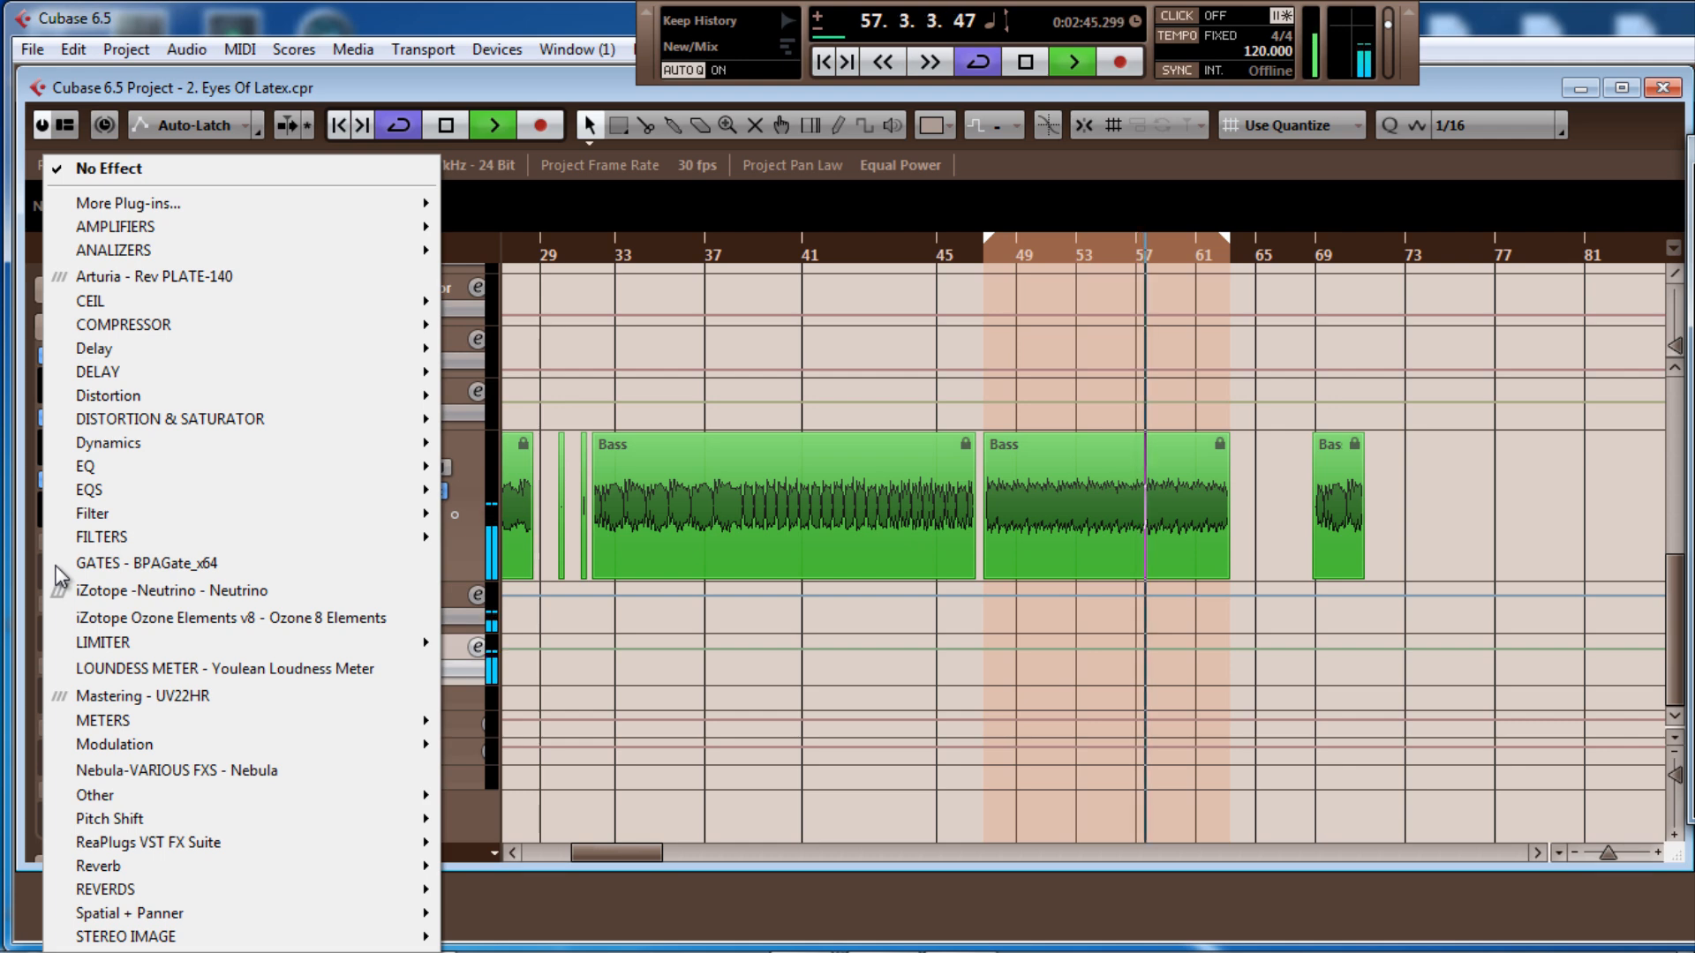
pyautogui.click(228, 597)
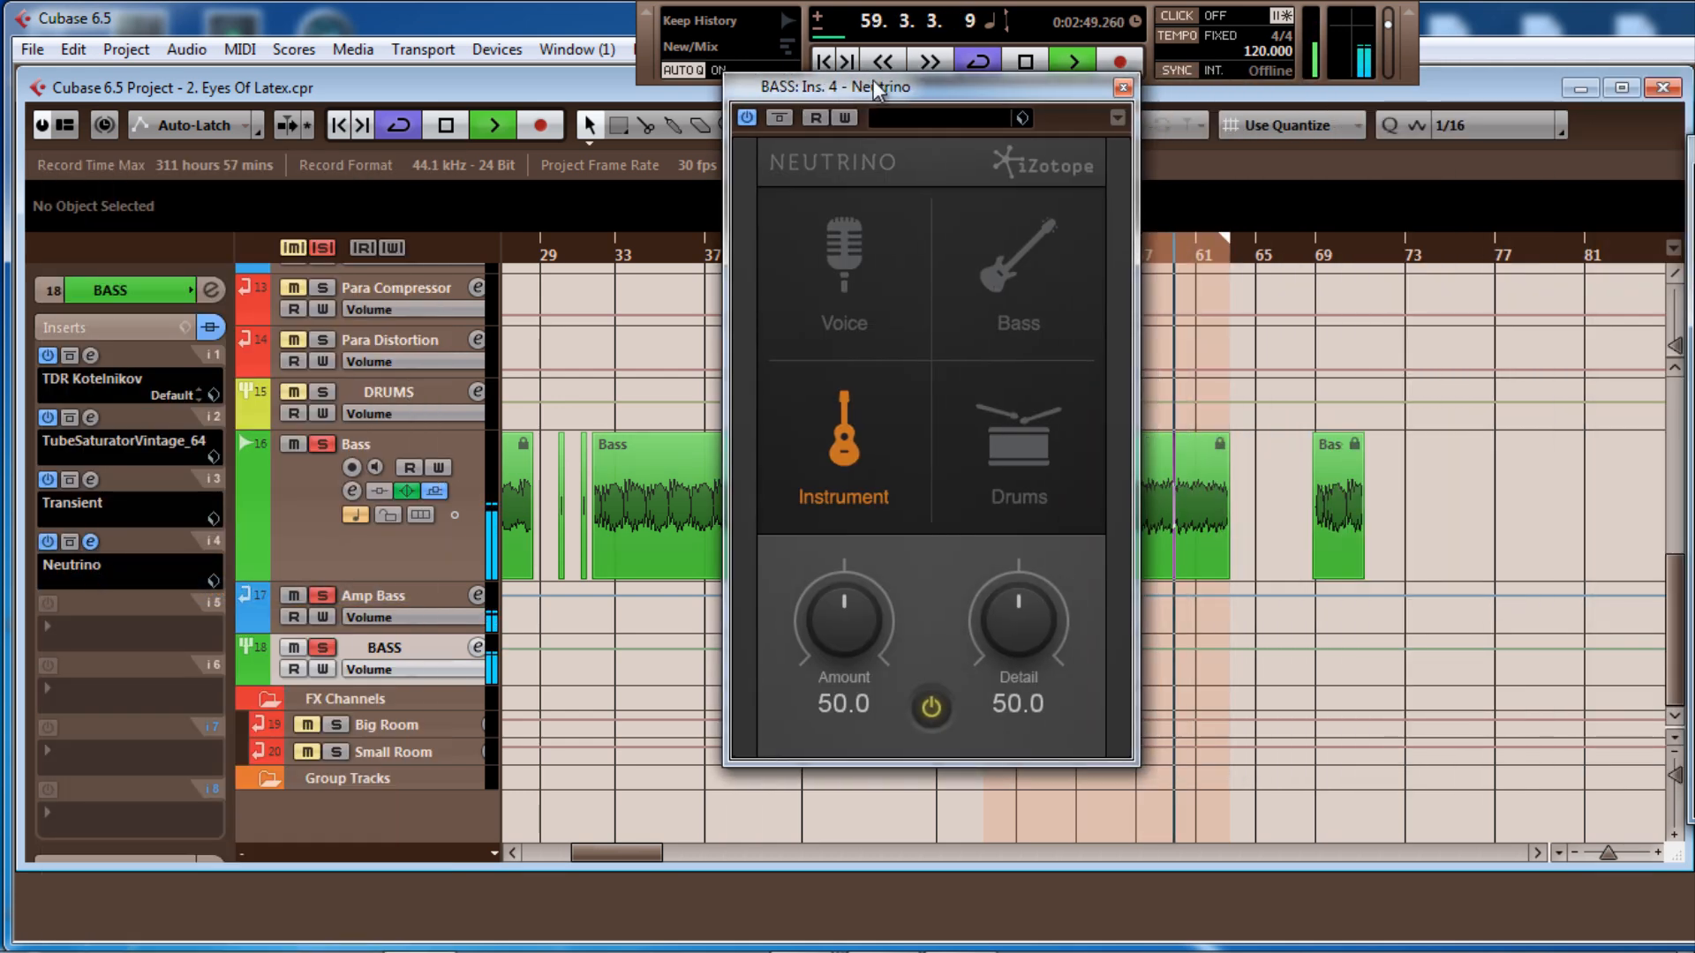
pyautogui.click(1049, 353)
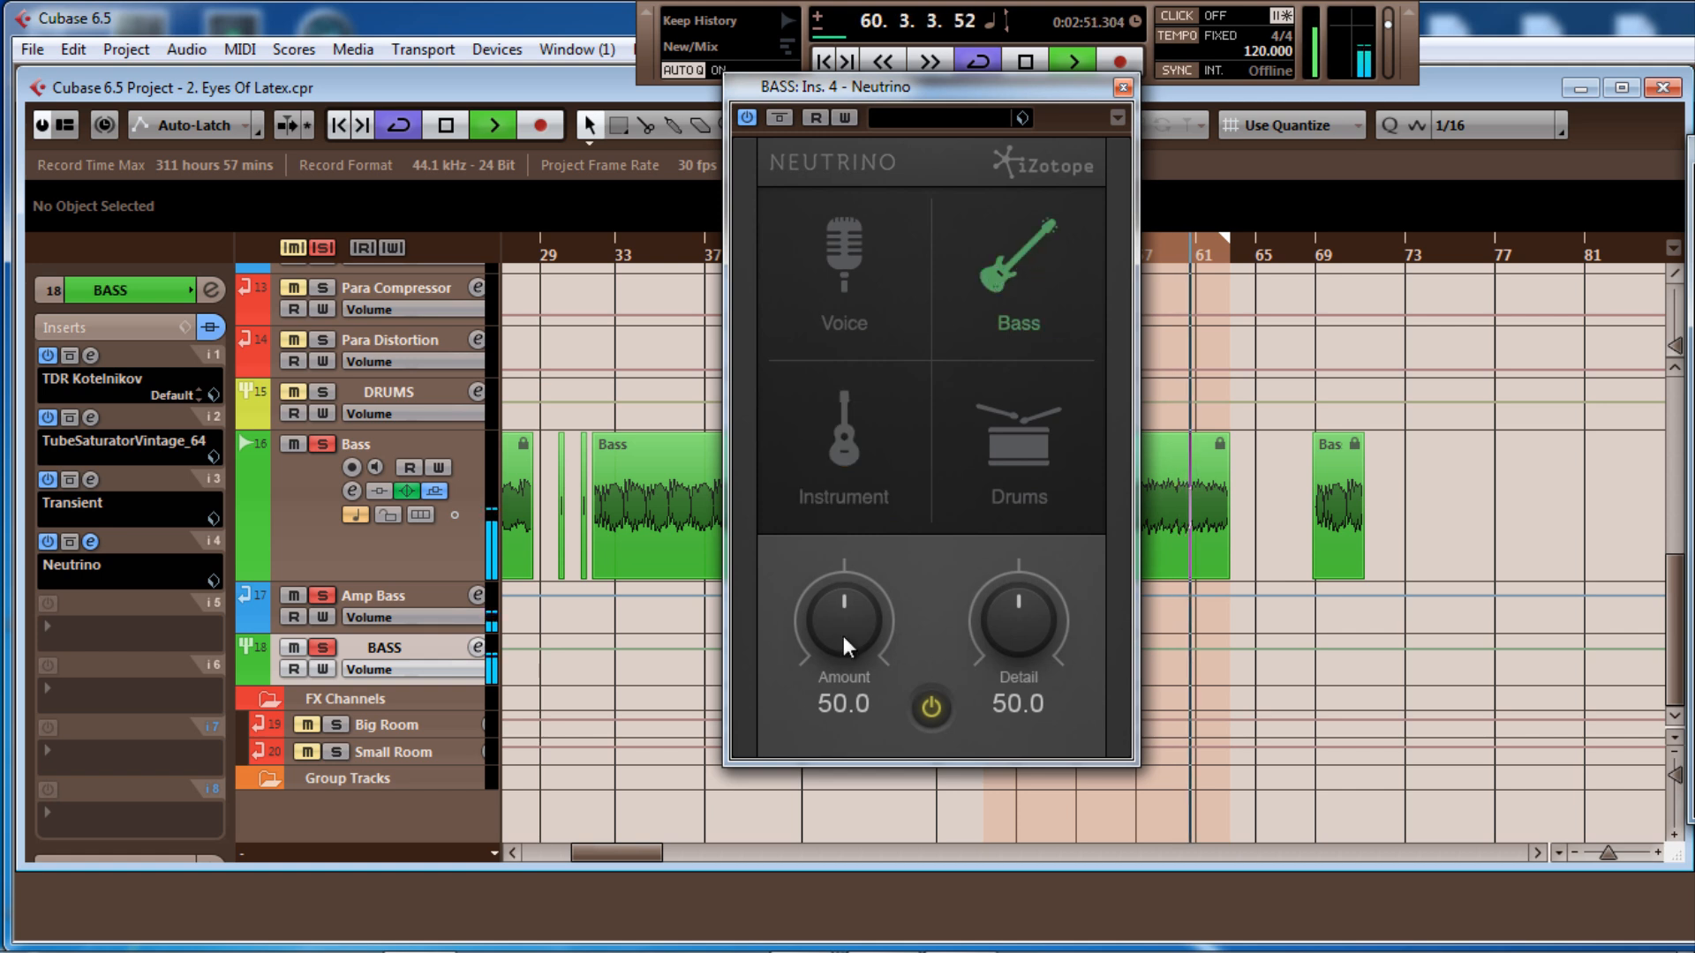
# Set Neutrino's Amount to 55.2 and Detail to 54.4 on the BASS group
pyautogui.moveTo(844, 634); pyautogui.dragTo(844, 620)
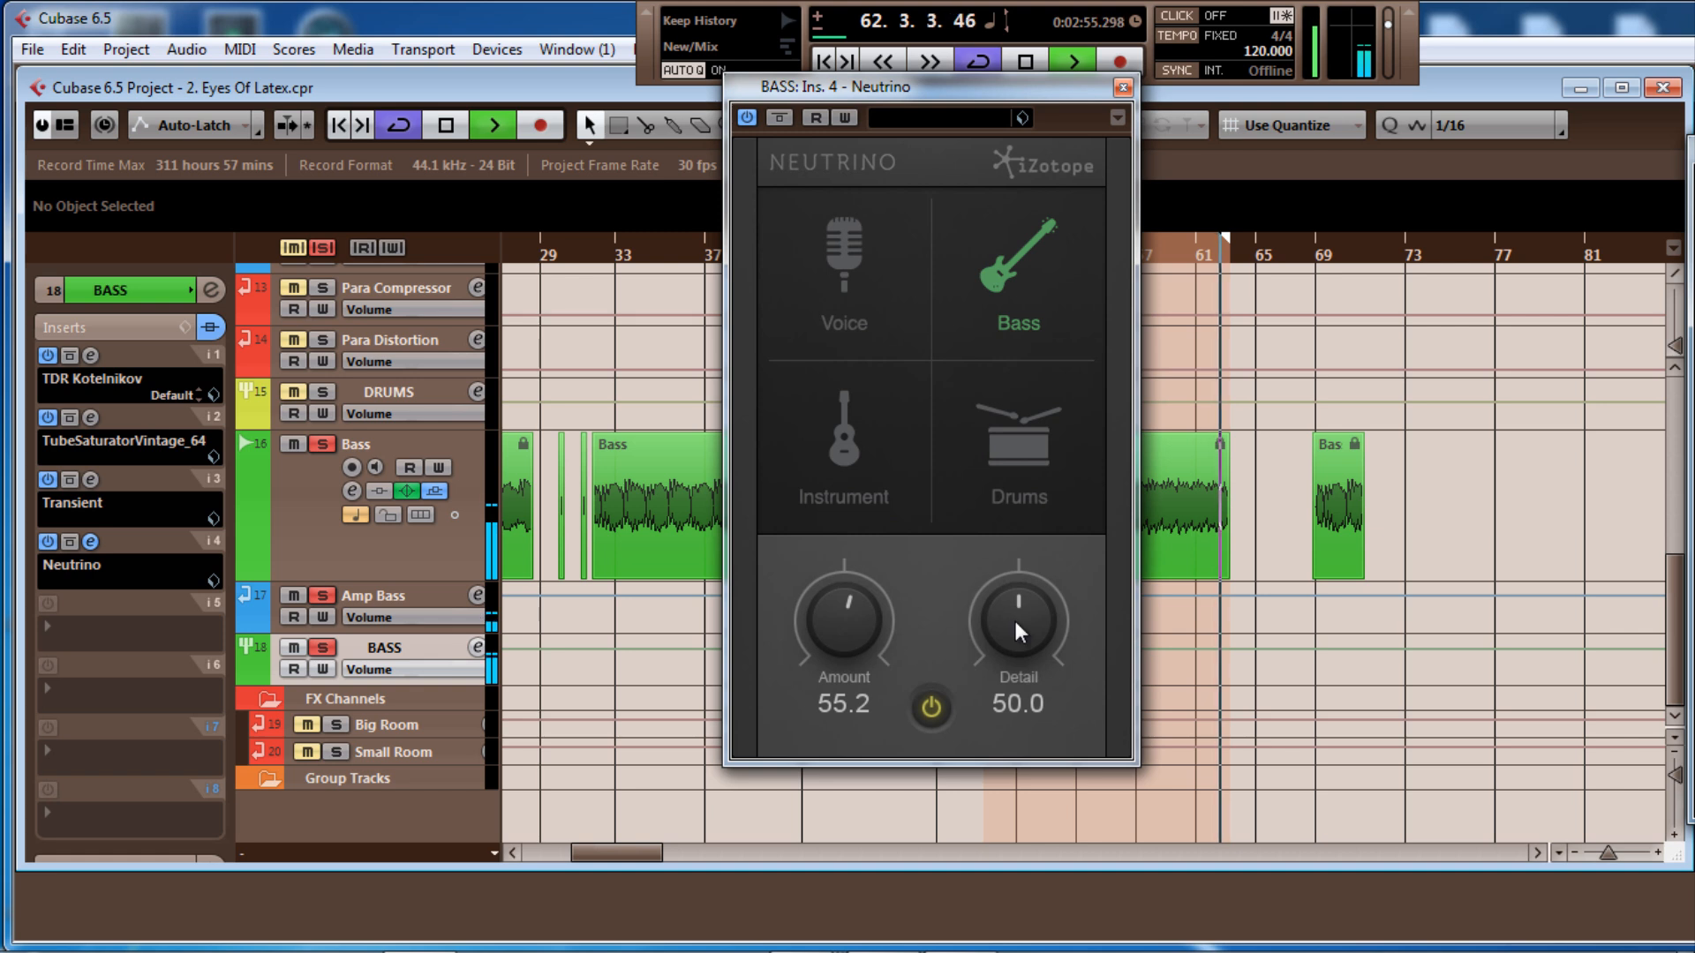
pyautogui.moveTo(1014, 617); pyautogui.dragTo(1013, 608)
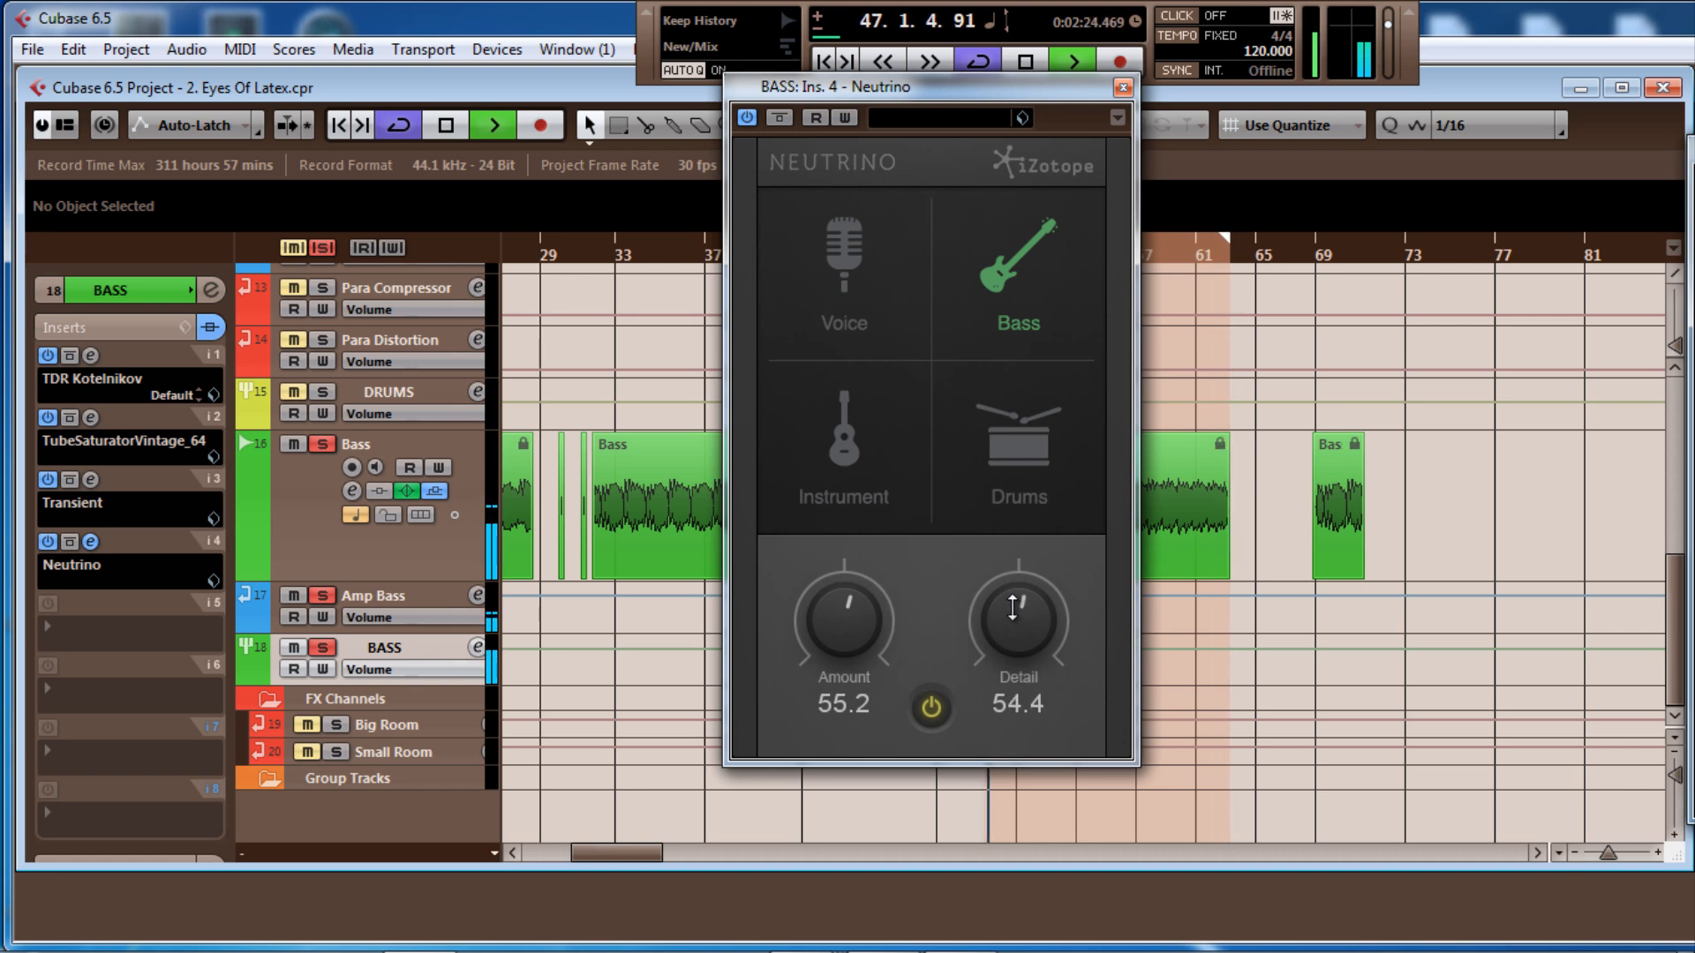
# Compare the playing bass with Neutrino bypassed and active, leave it active, and close its window
pyautogui.click(933, 710)
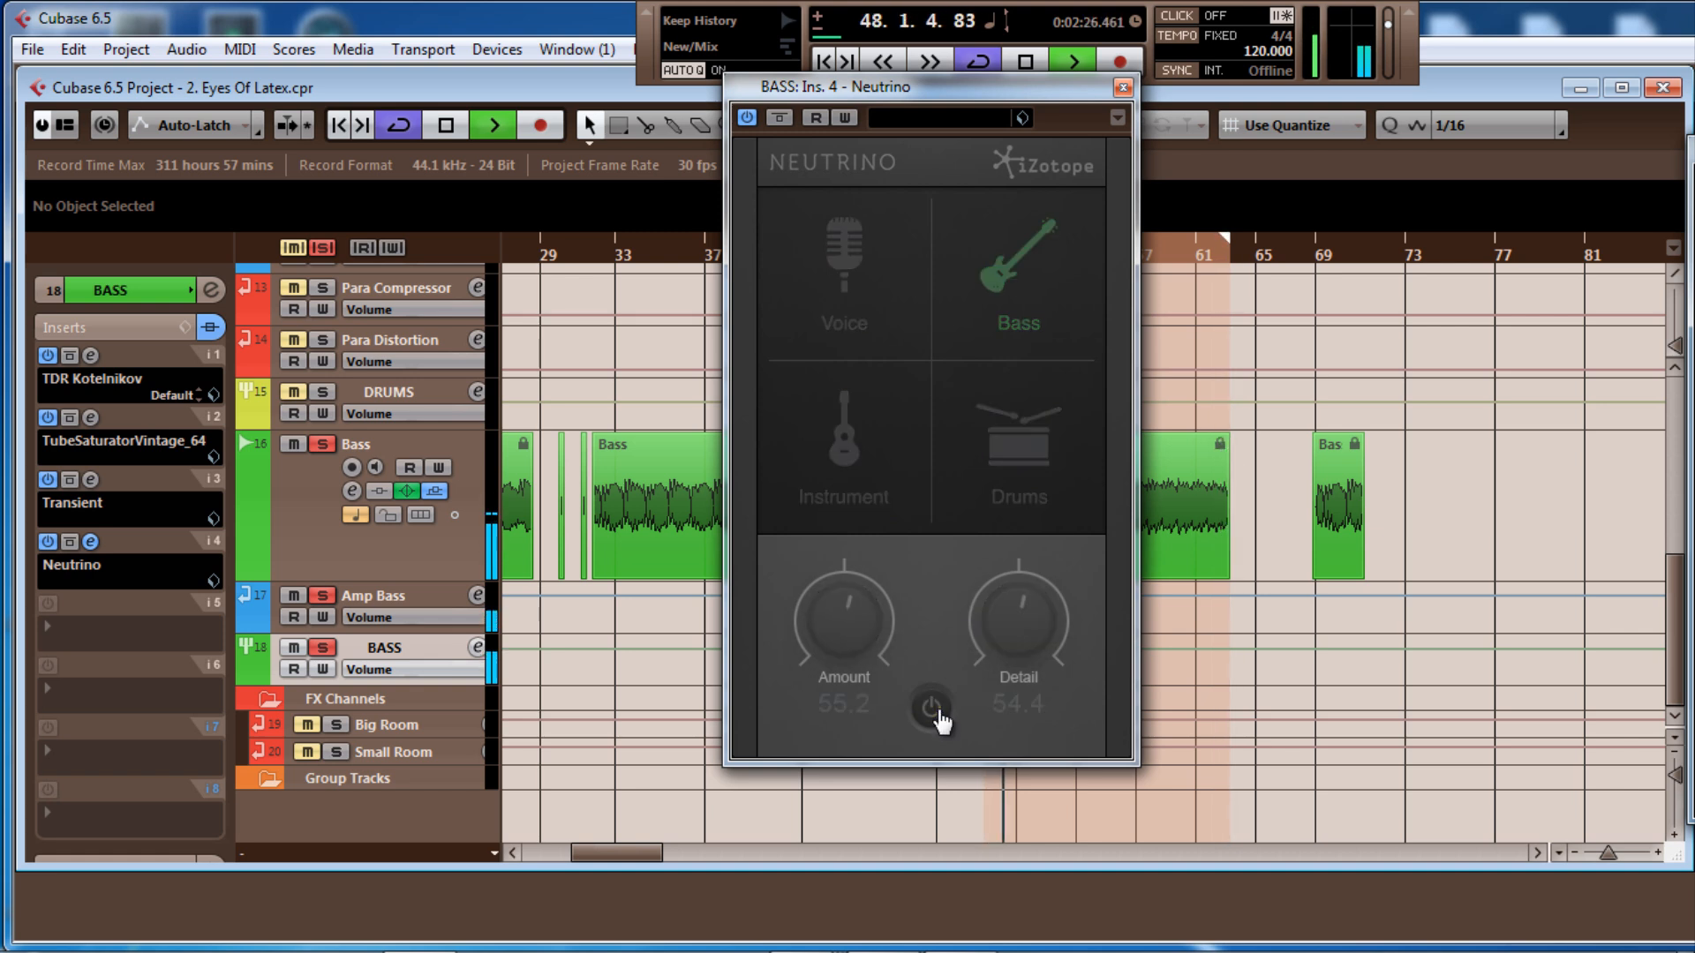
pyautogui.click(938, 713)
pyautogui.click(938, 713)
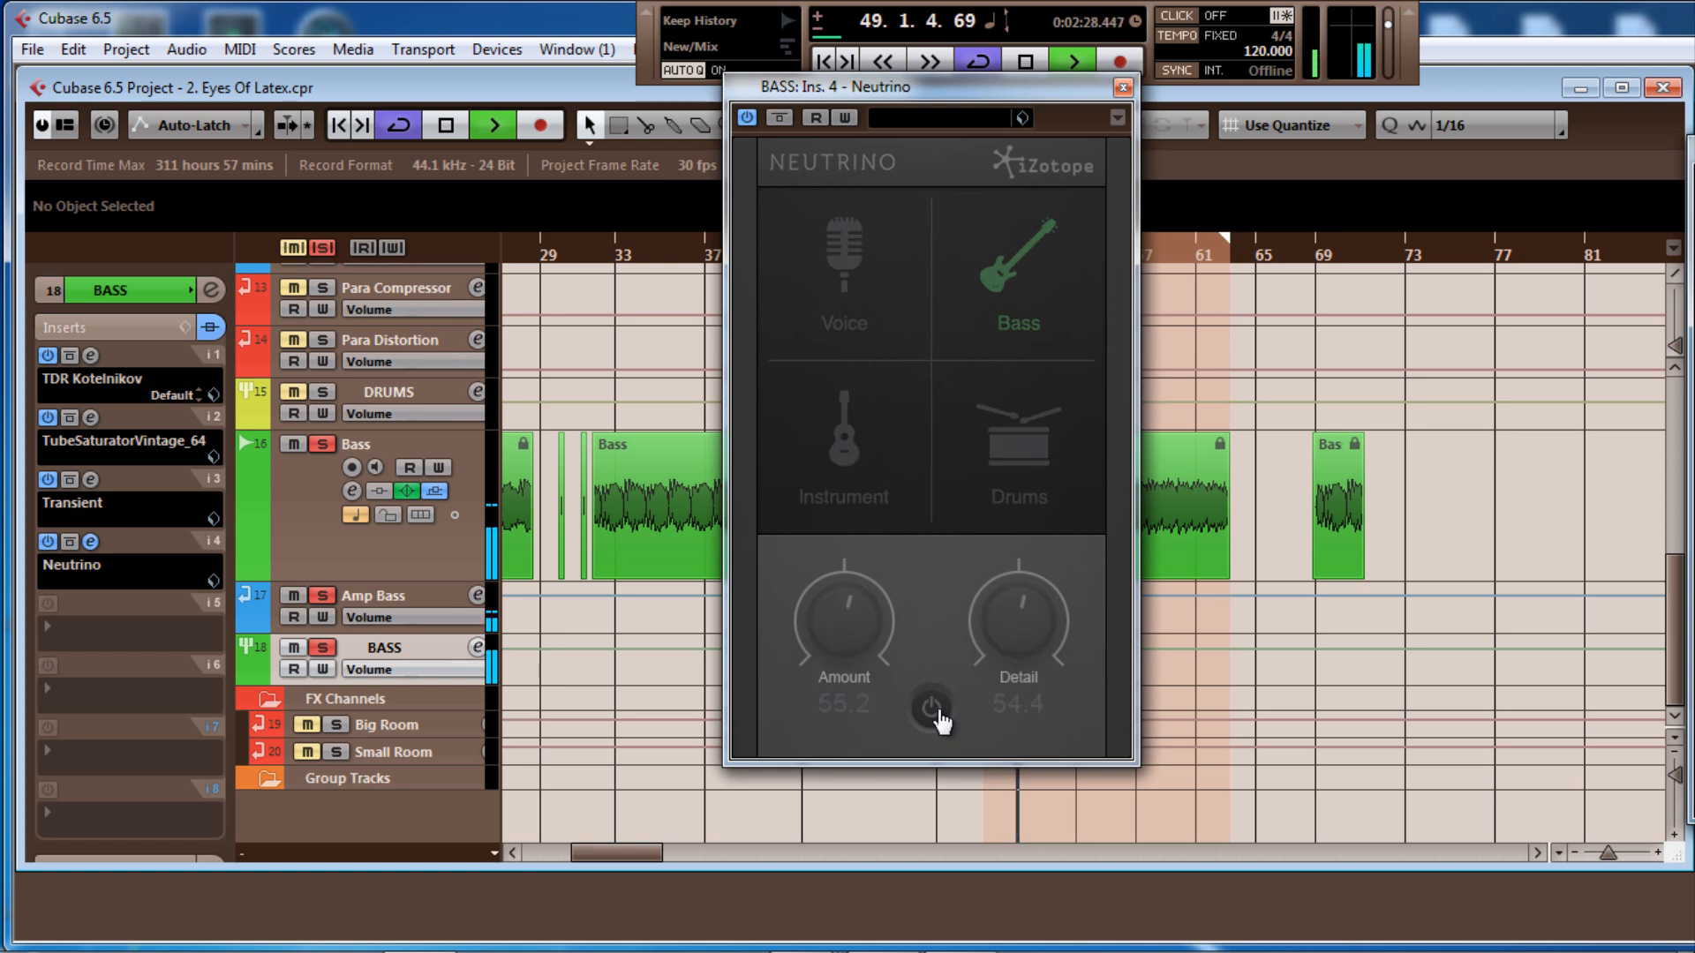
pyautogui.click(937, 713)
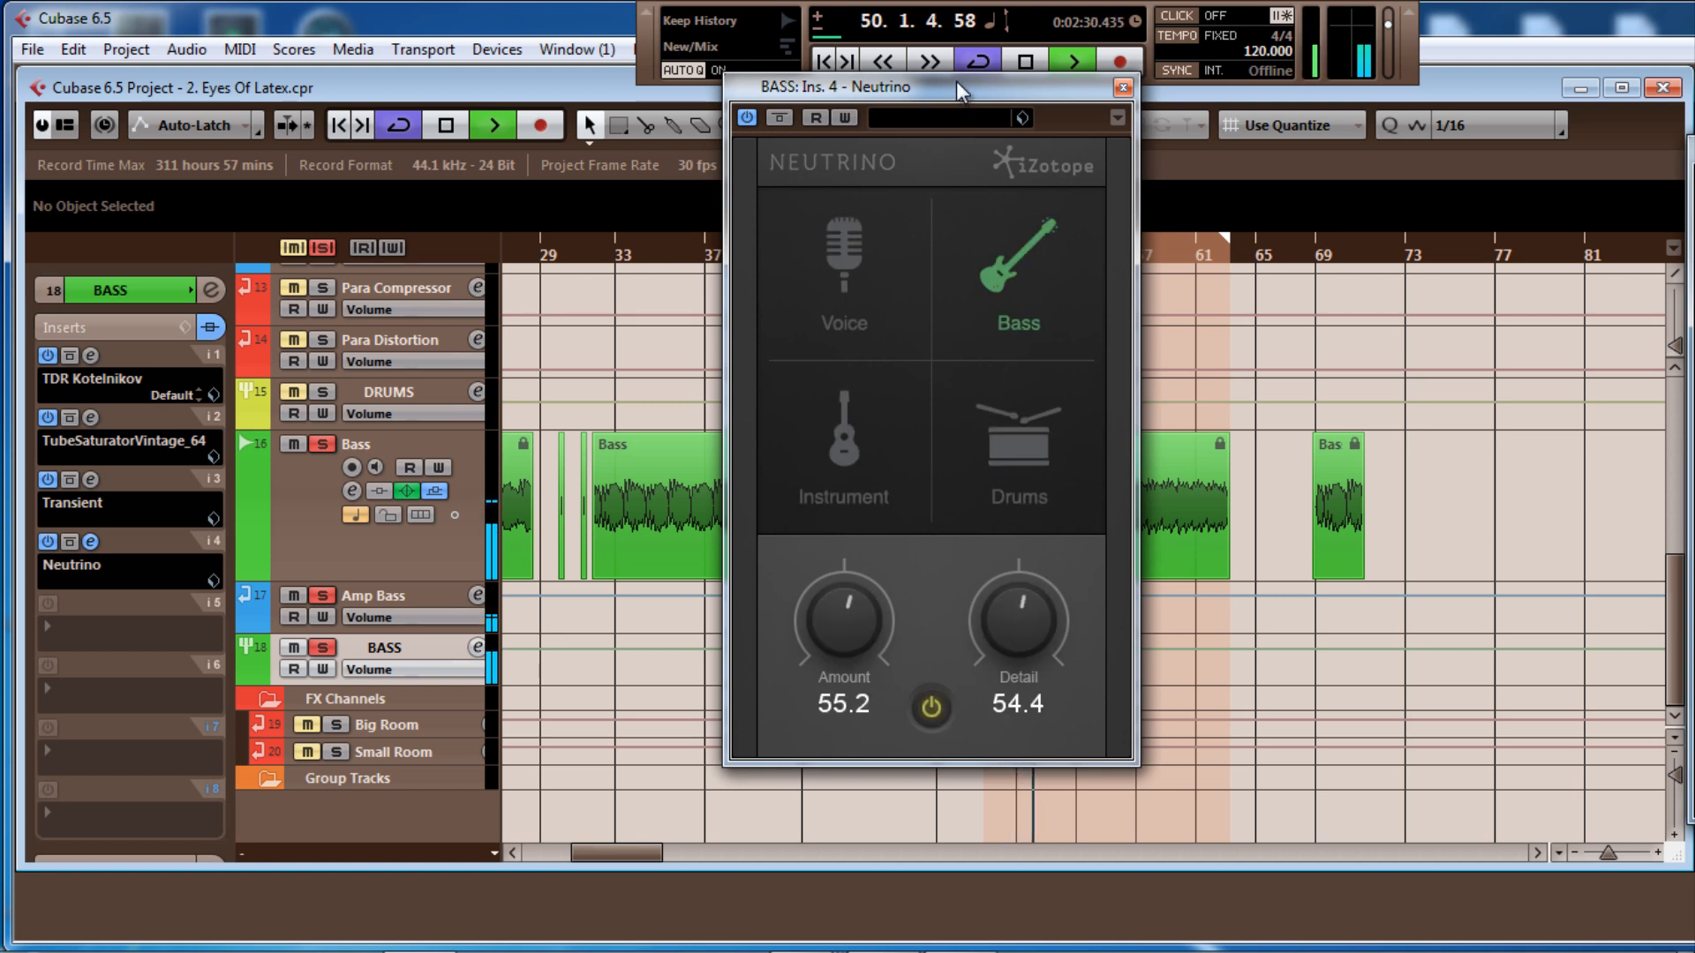
pyautogui.moveTo(959, 88); pyautogui.dragTo(962, 101)
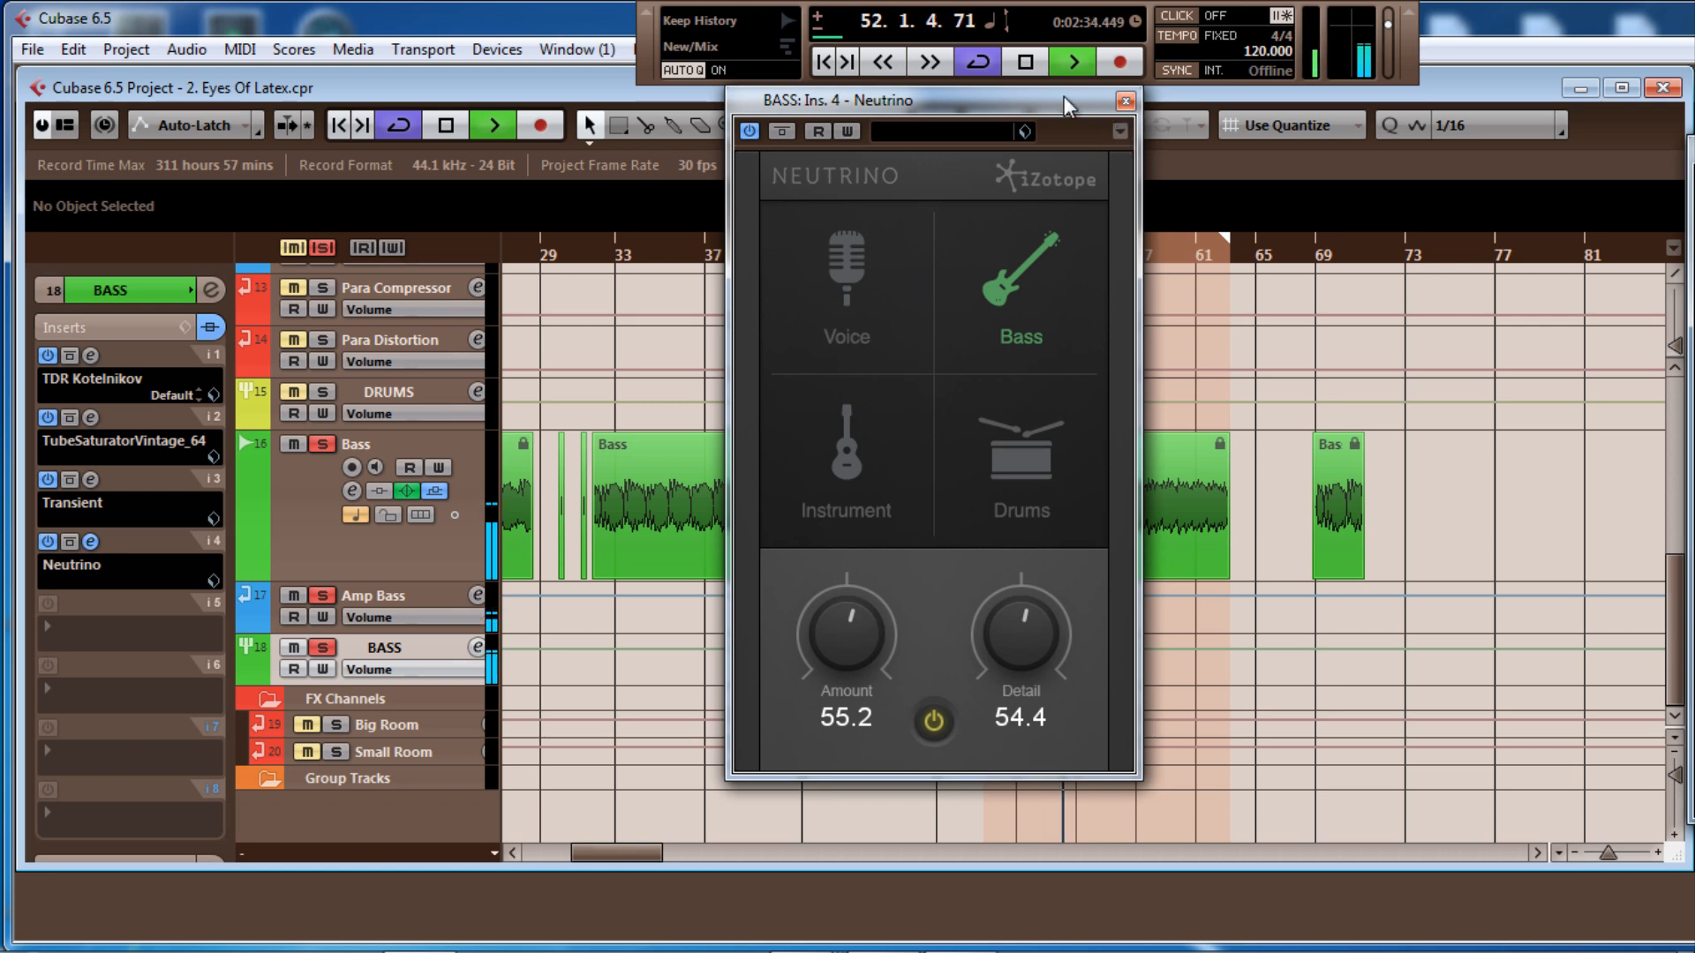
pyautogui.moveTo(1063, 97)
pyautogui.mouseDown()
pyautogui.moveTo(1013, 113)
pyautogui.moveTo(1051, 113)
pyautogui.mouseUp()
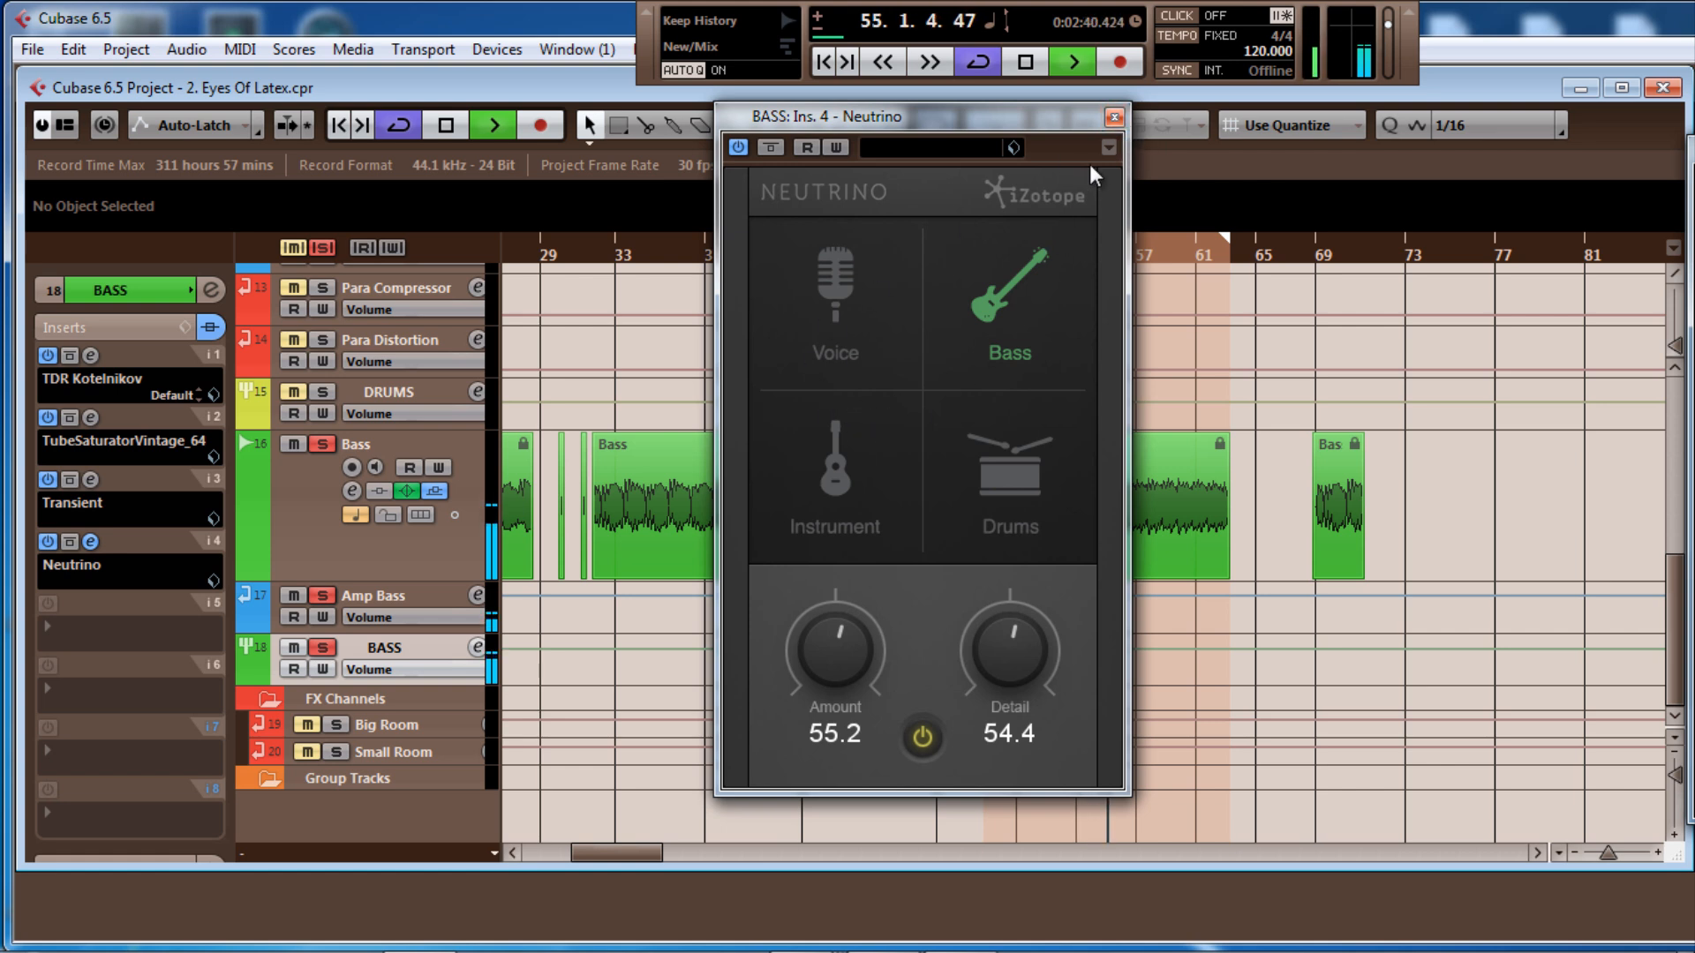
pyautogui.click(1113, 116)
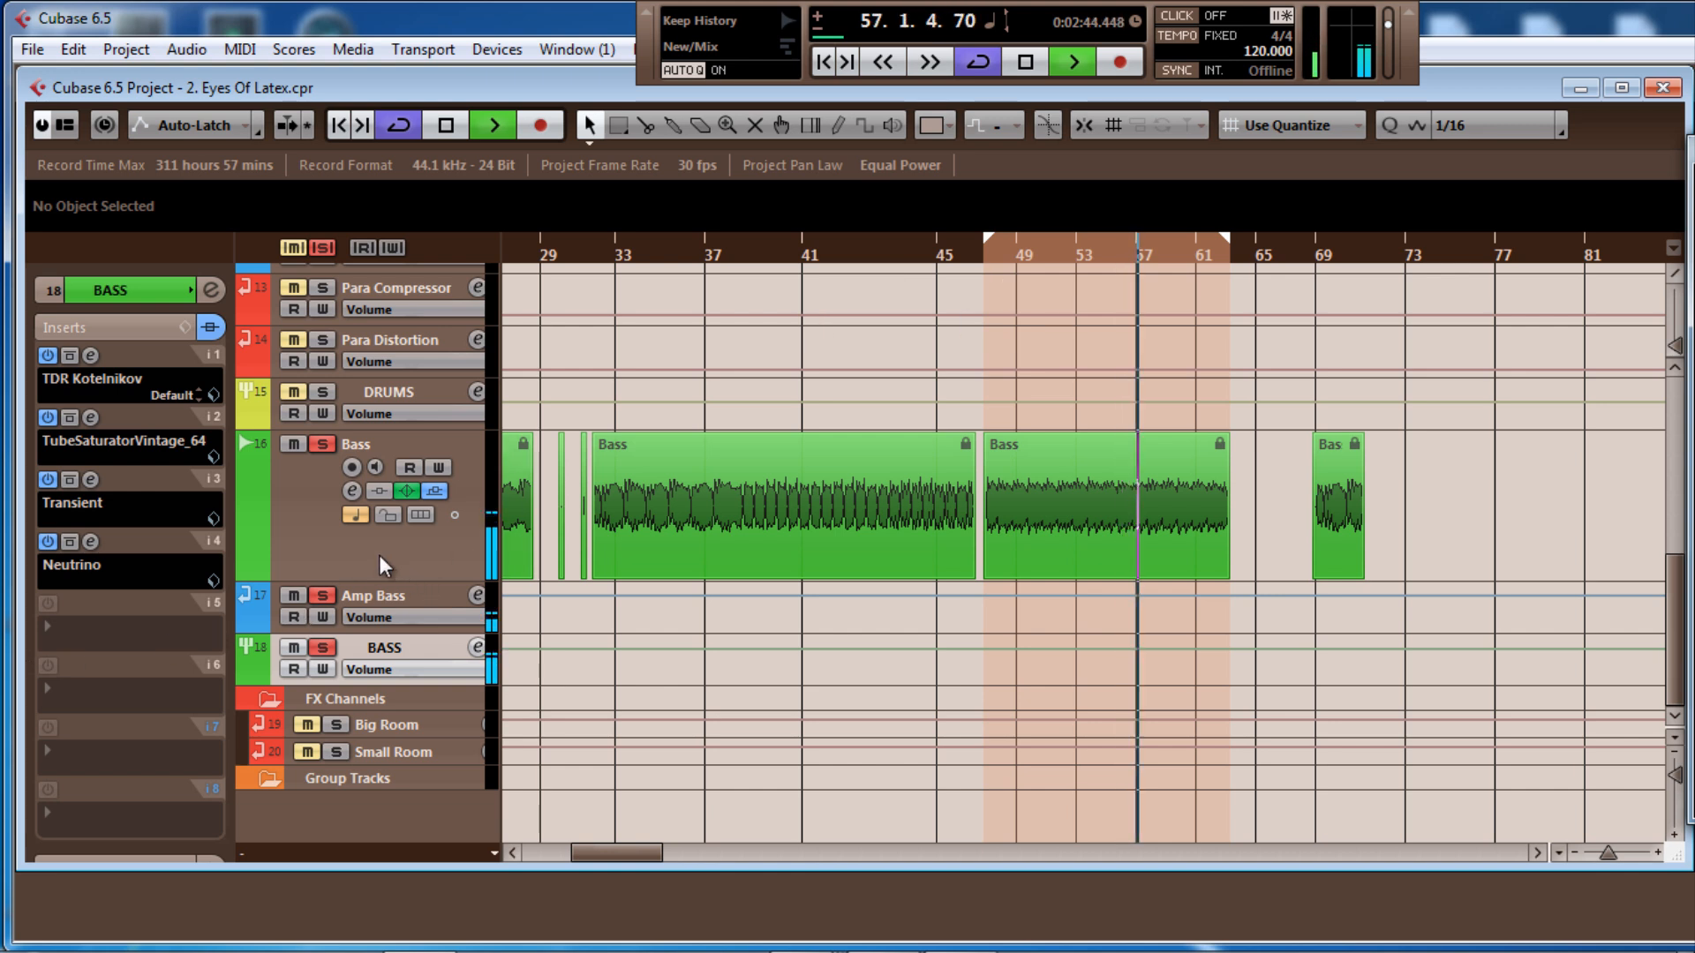
# Compare the dry and processed bass by bypassing and restoring the Bass track's EQ, the Amp Bass channel and the BASS group's inserts
pyautogui.click(402, 490)
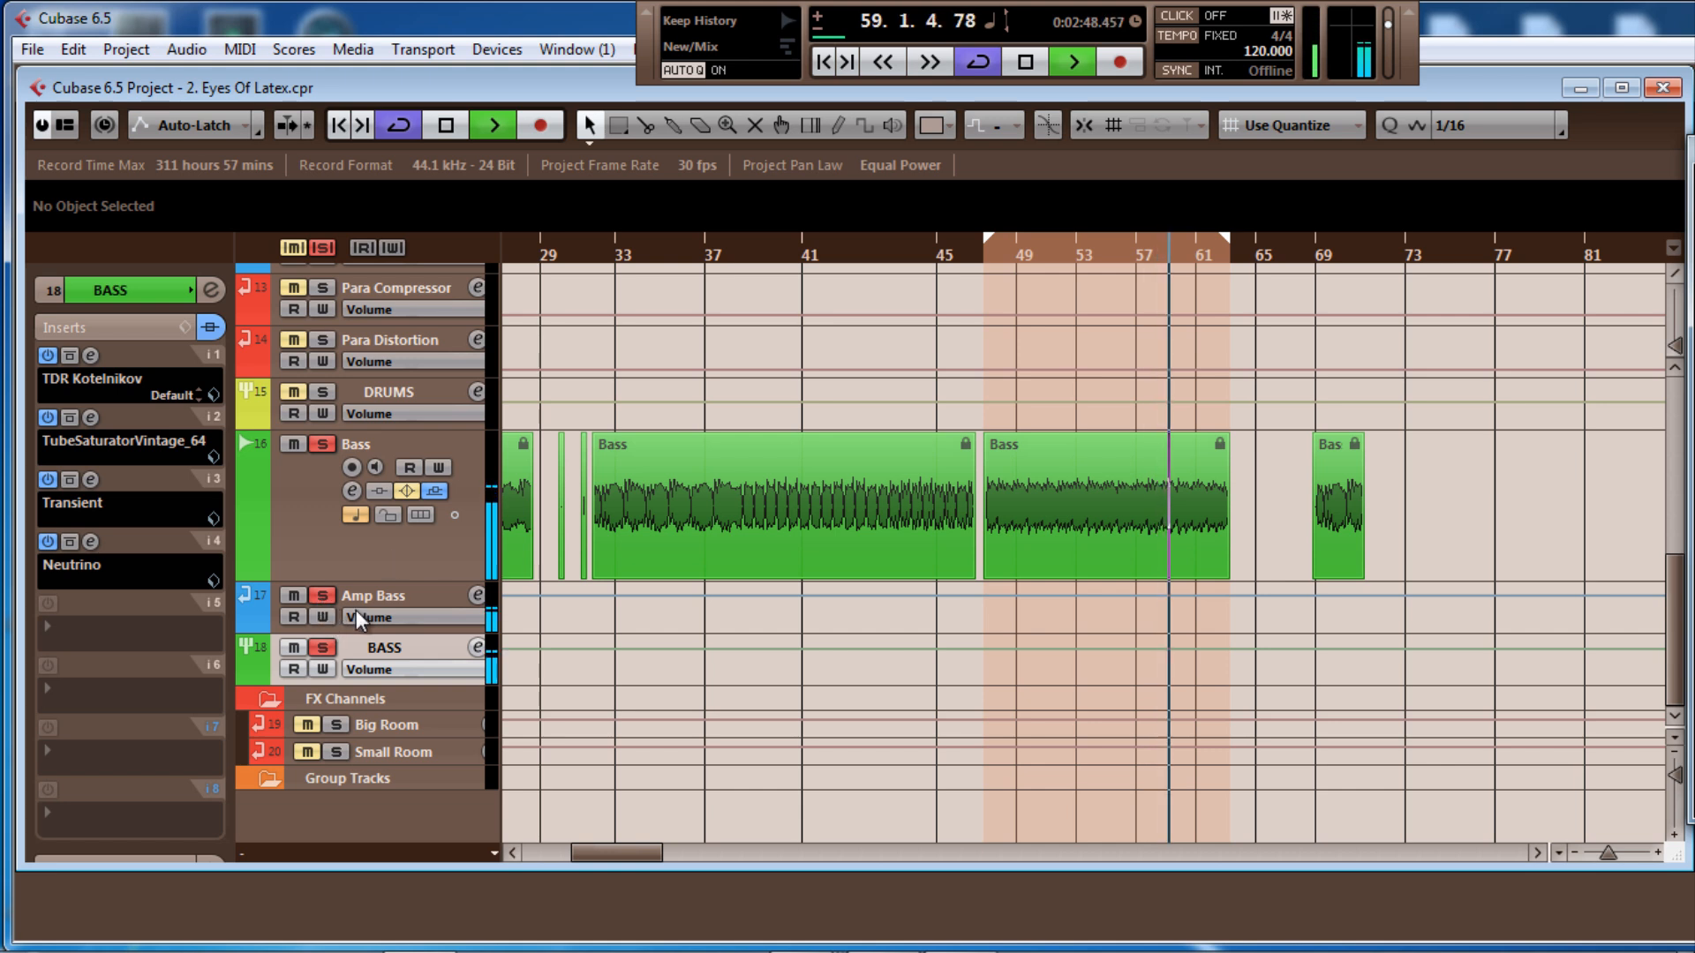
pyautogui.moveTo(391, 635); pyautogui.dragTo(393, 659)
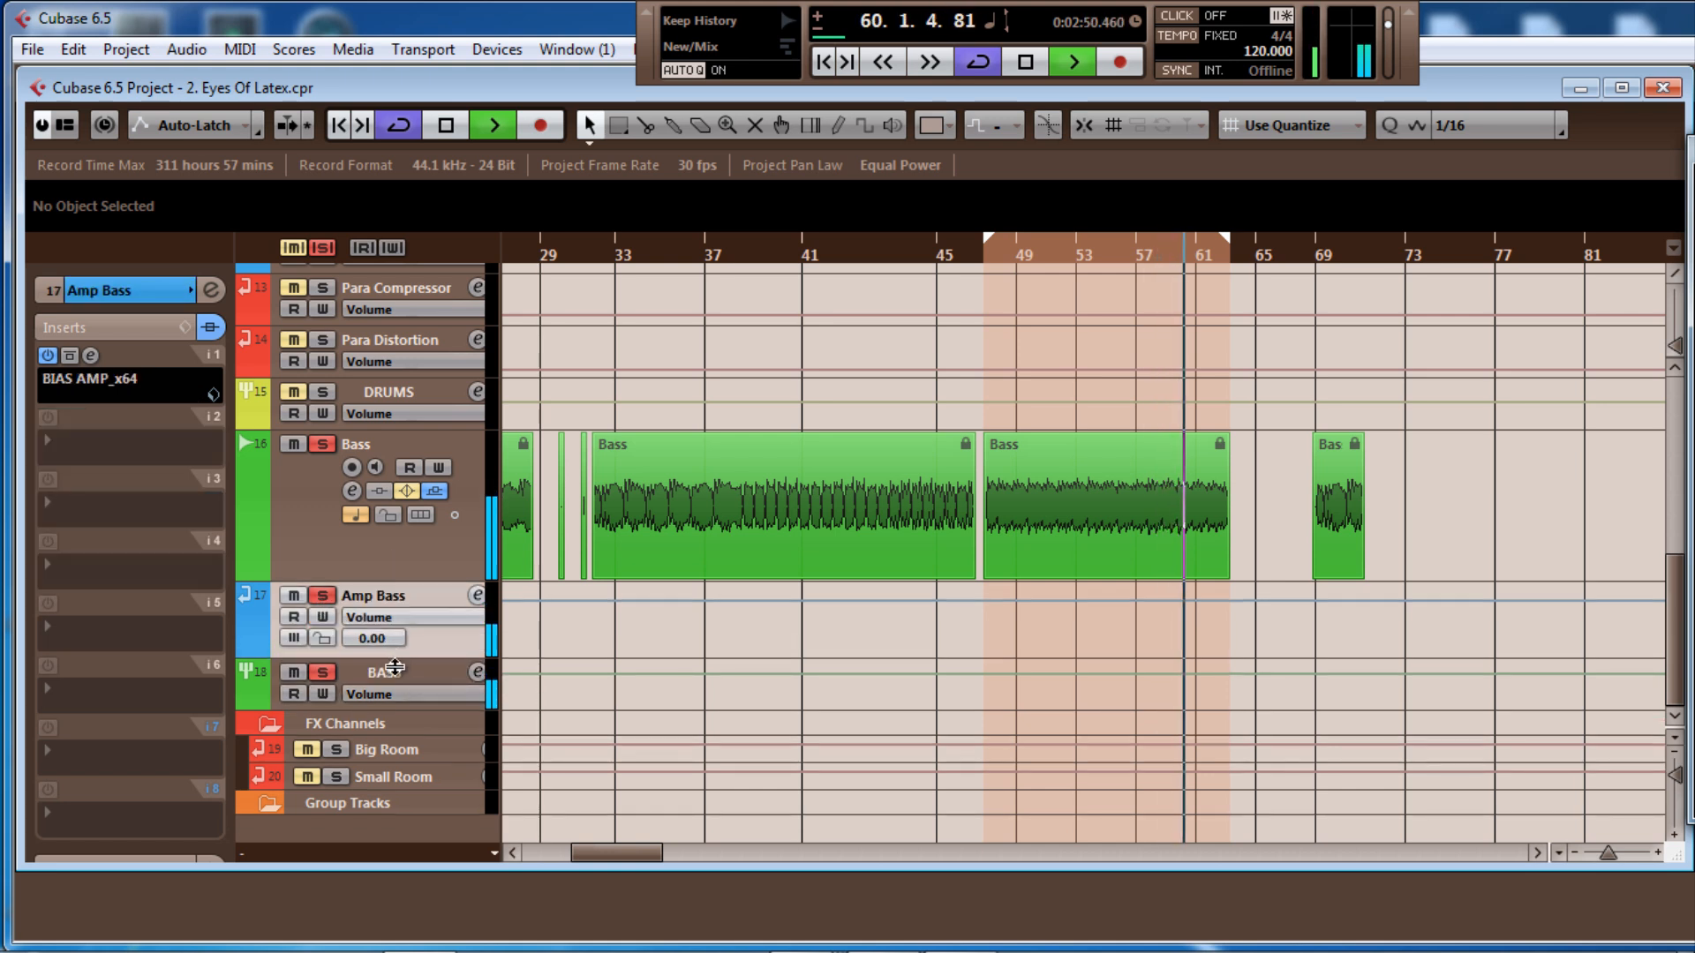
pyautogui.click(293, 596)
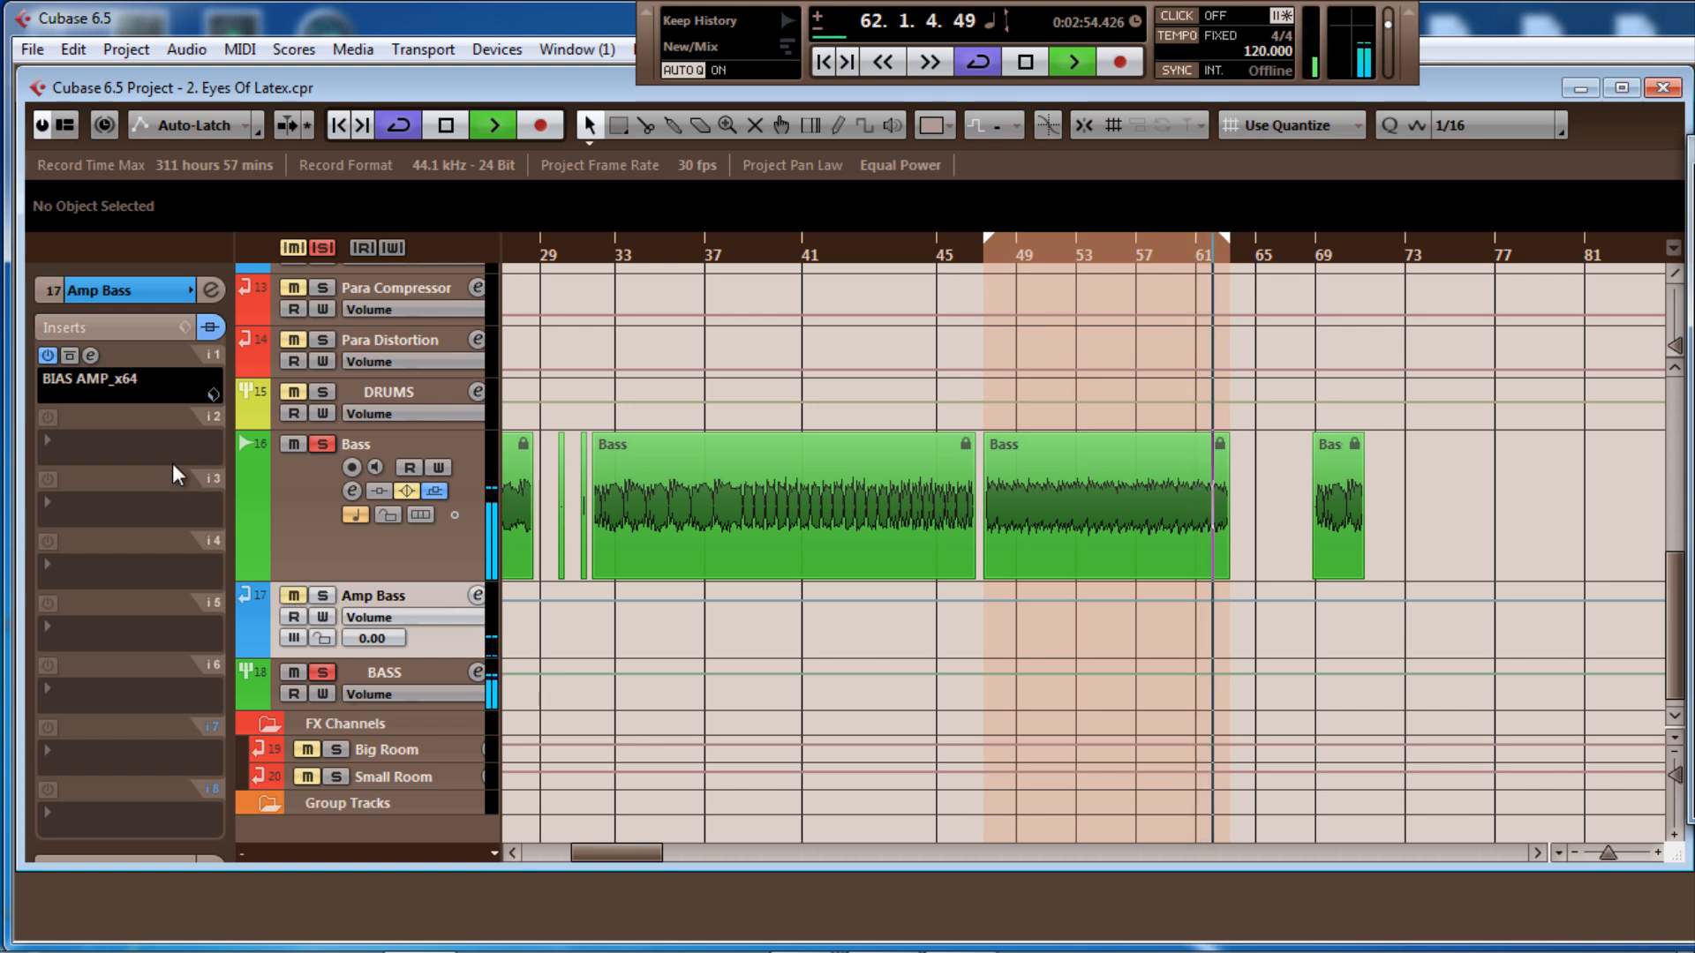
pyautogui.click(431, 680)
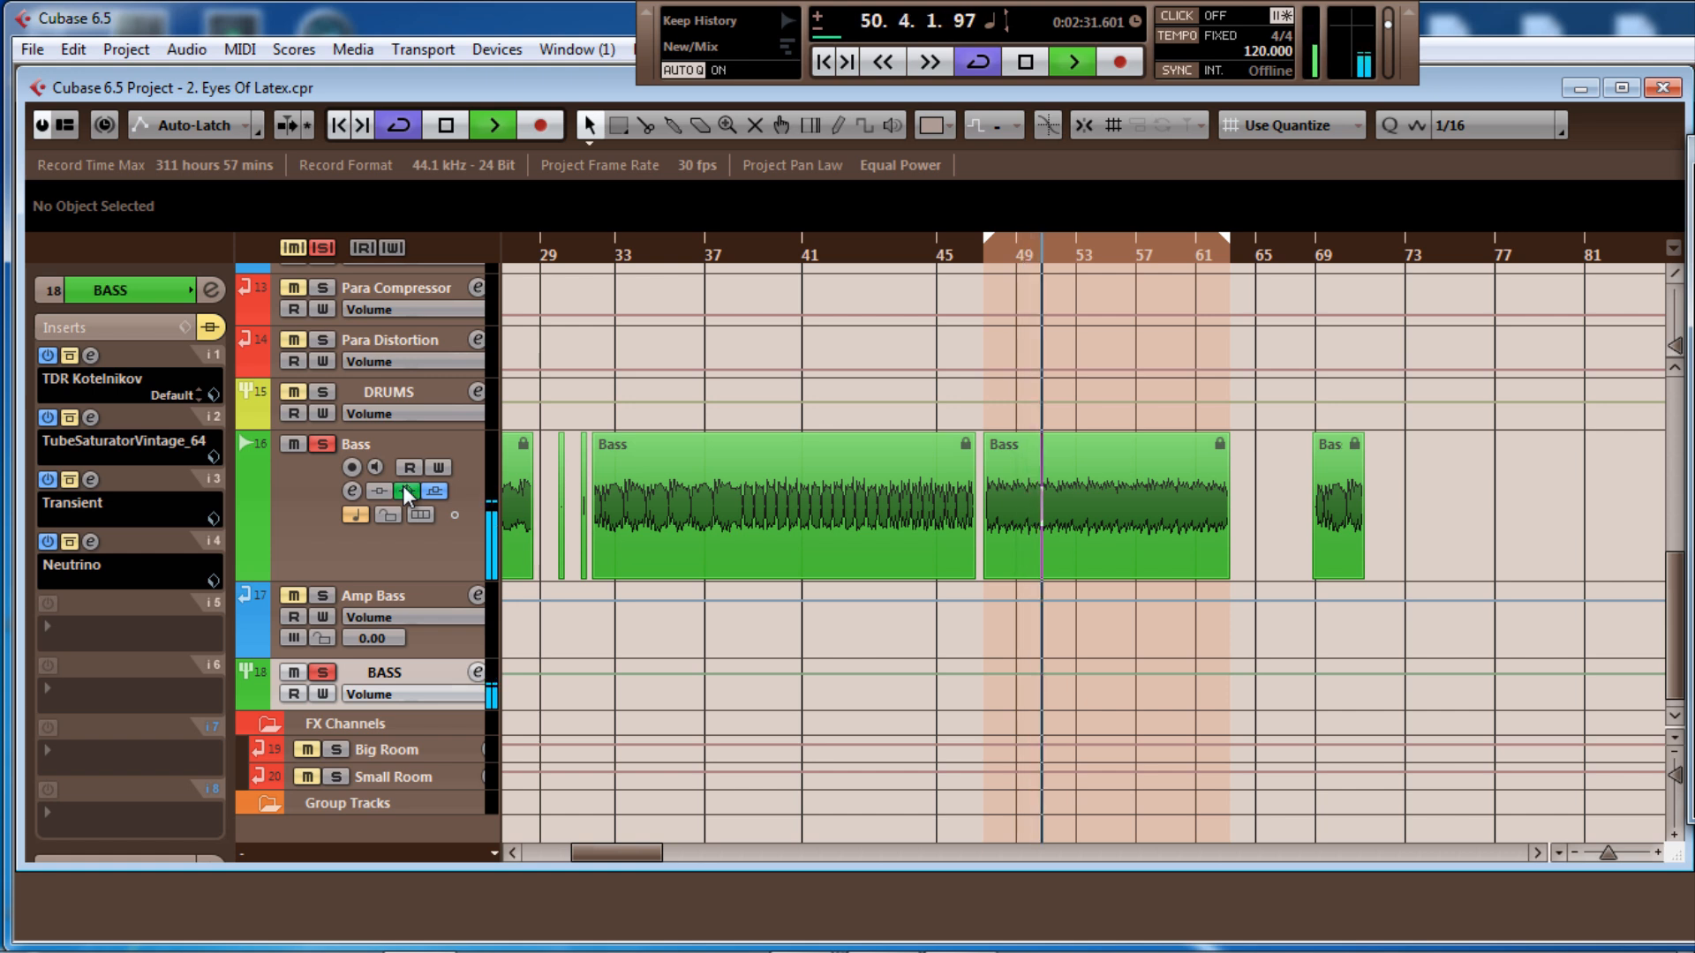
pyautogui.click(296, 596)
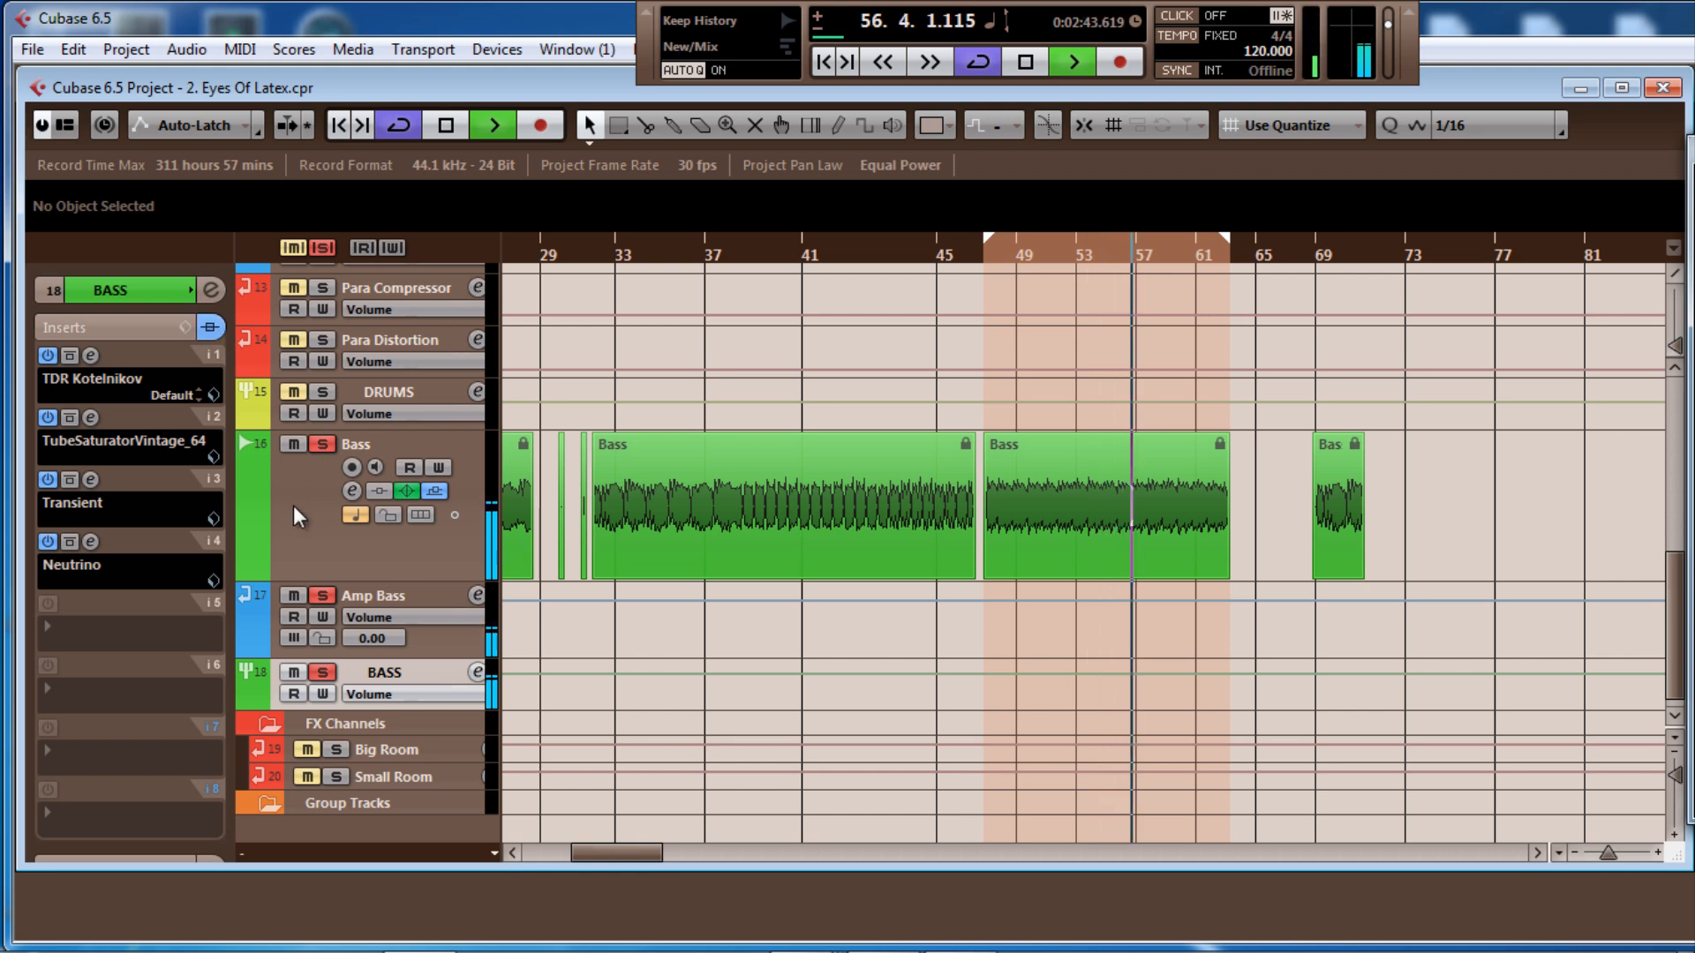
pyautogui.click(805, 257)
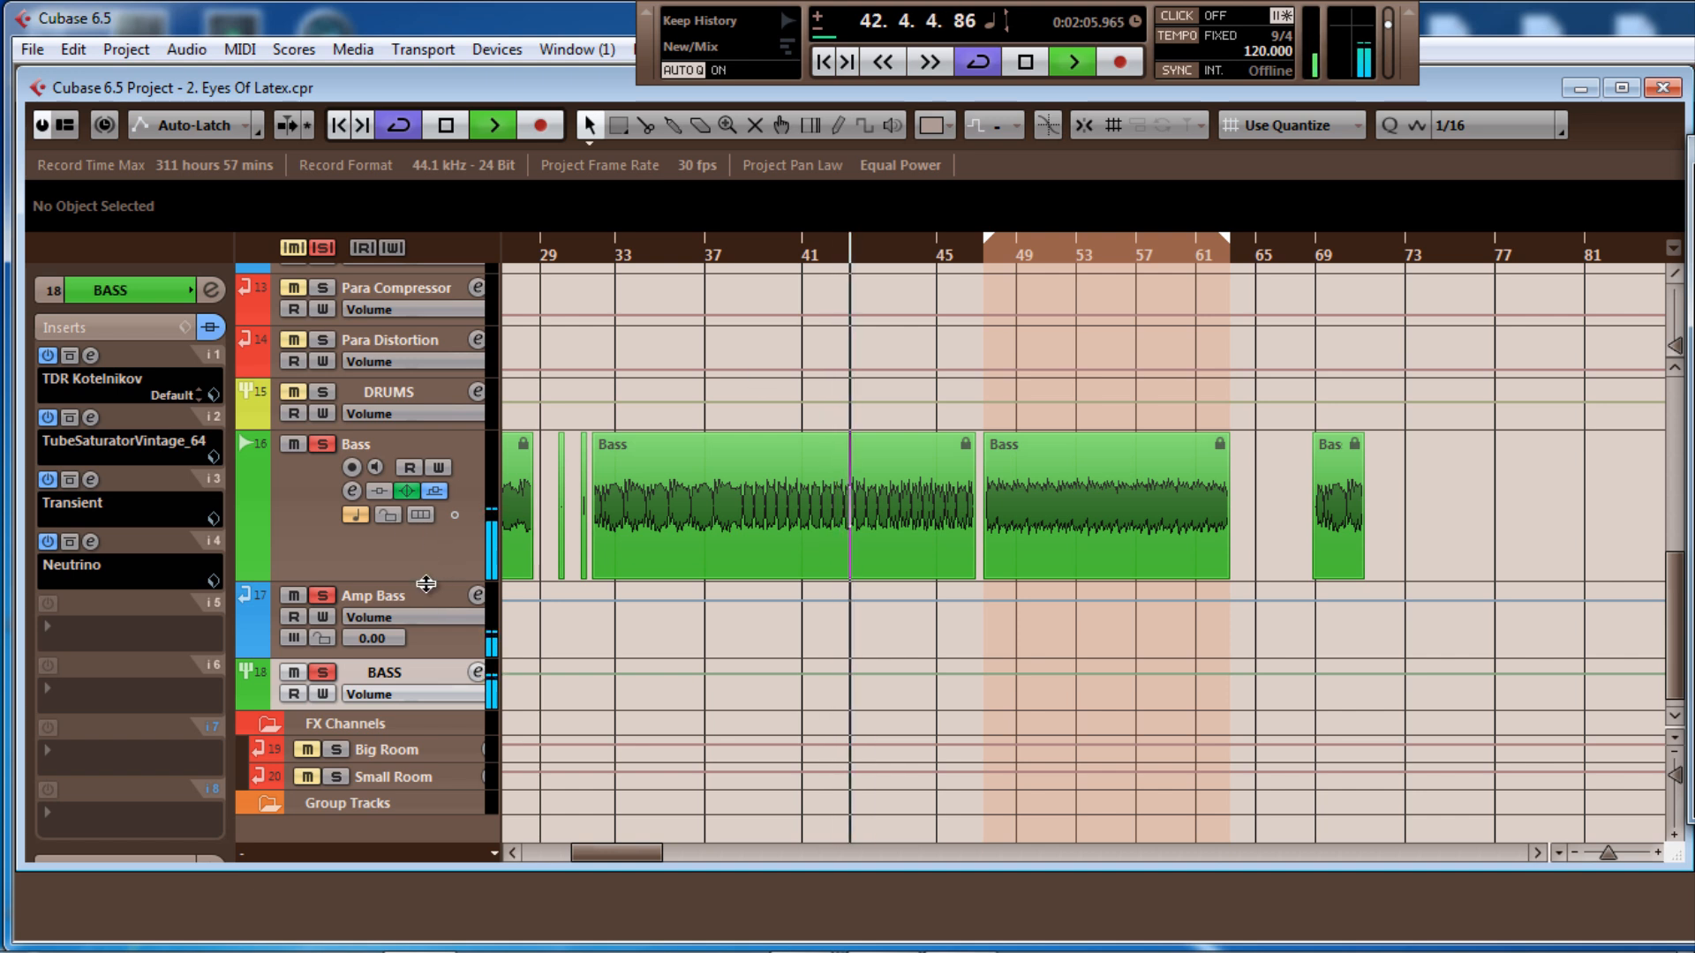
pyautogui.press('space')
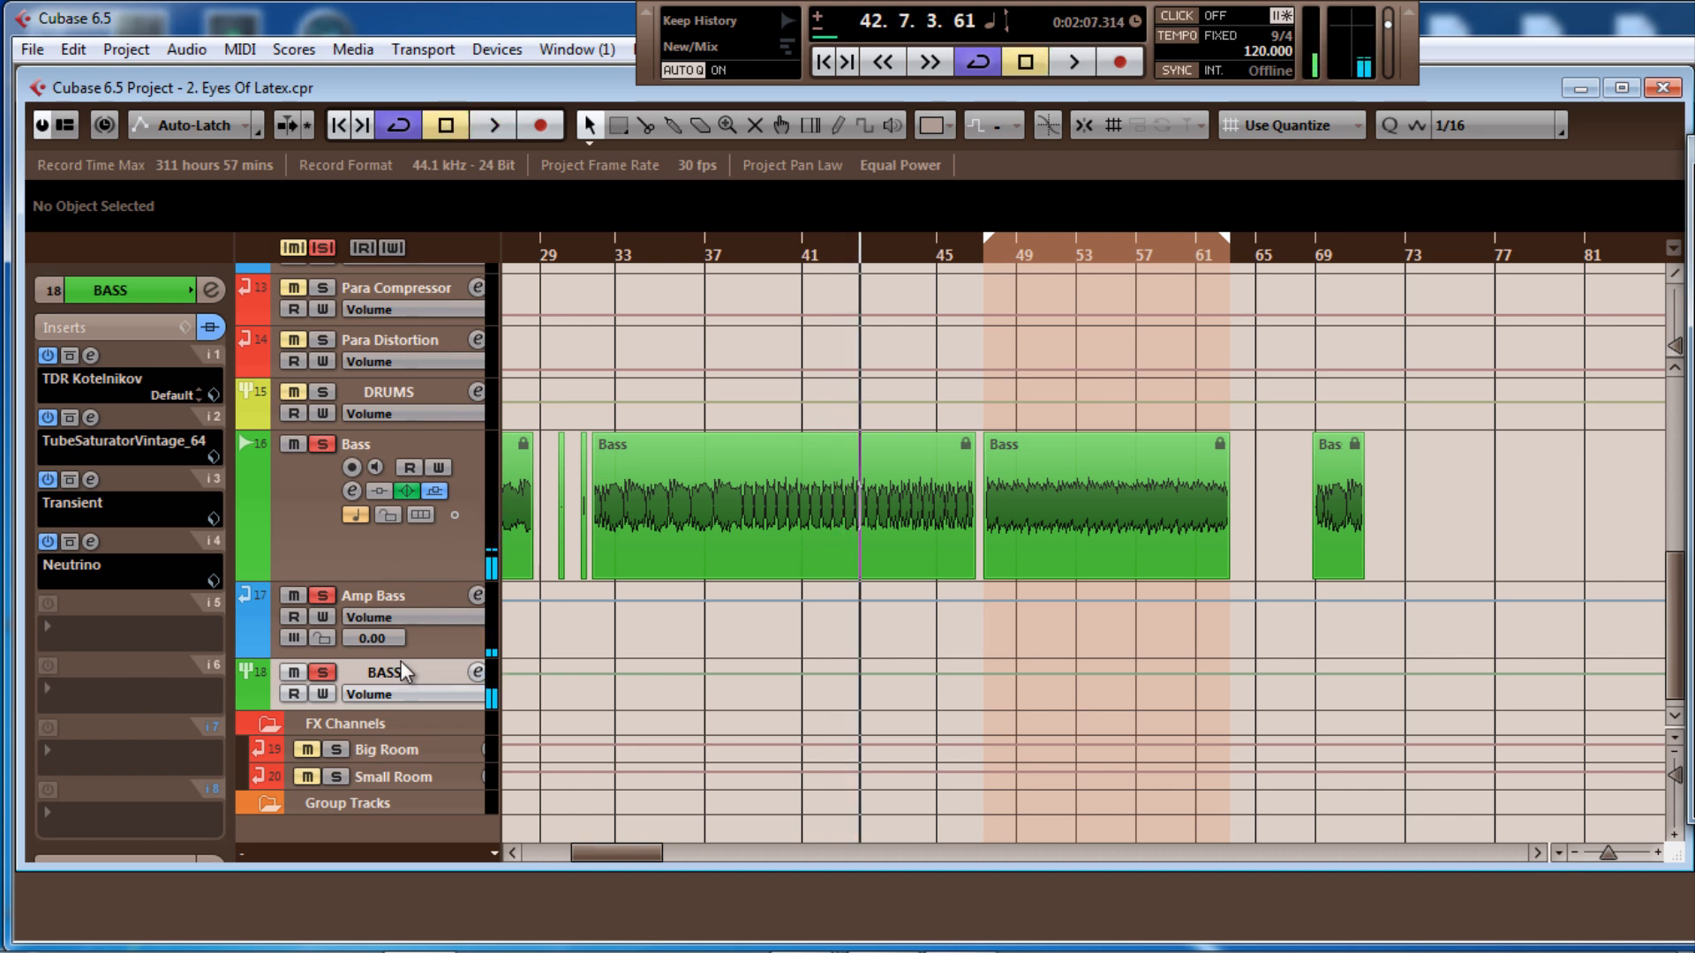
# Save the project as 2. Eyes Of Latex, replacing the existing project file
pyautogui.hotkey('ctrl', 'shift', 's')
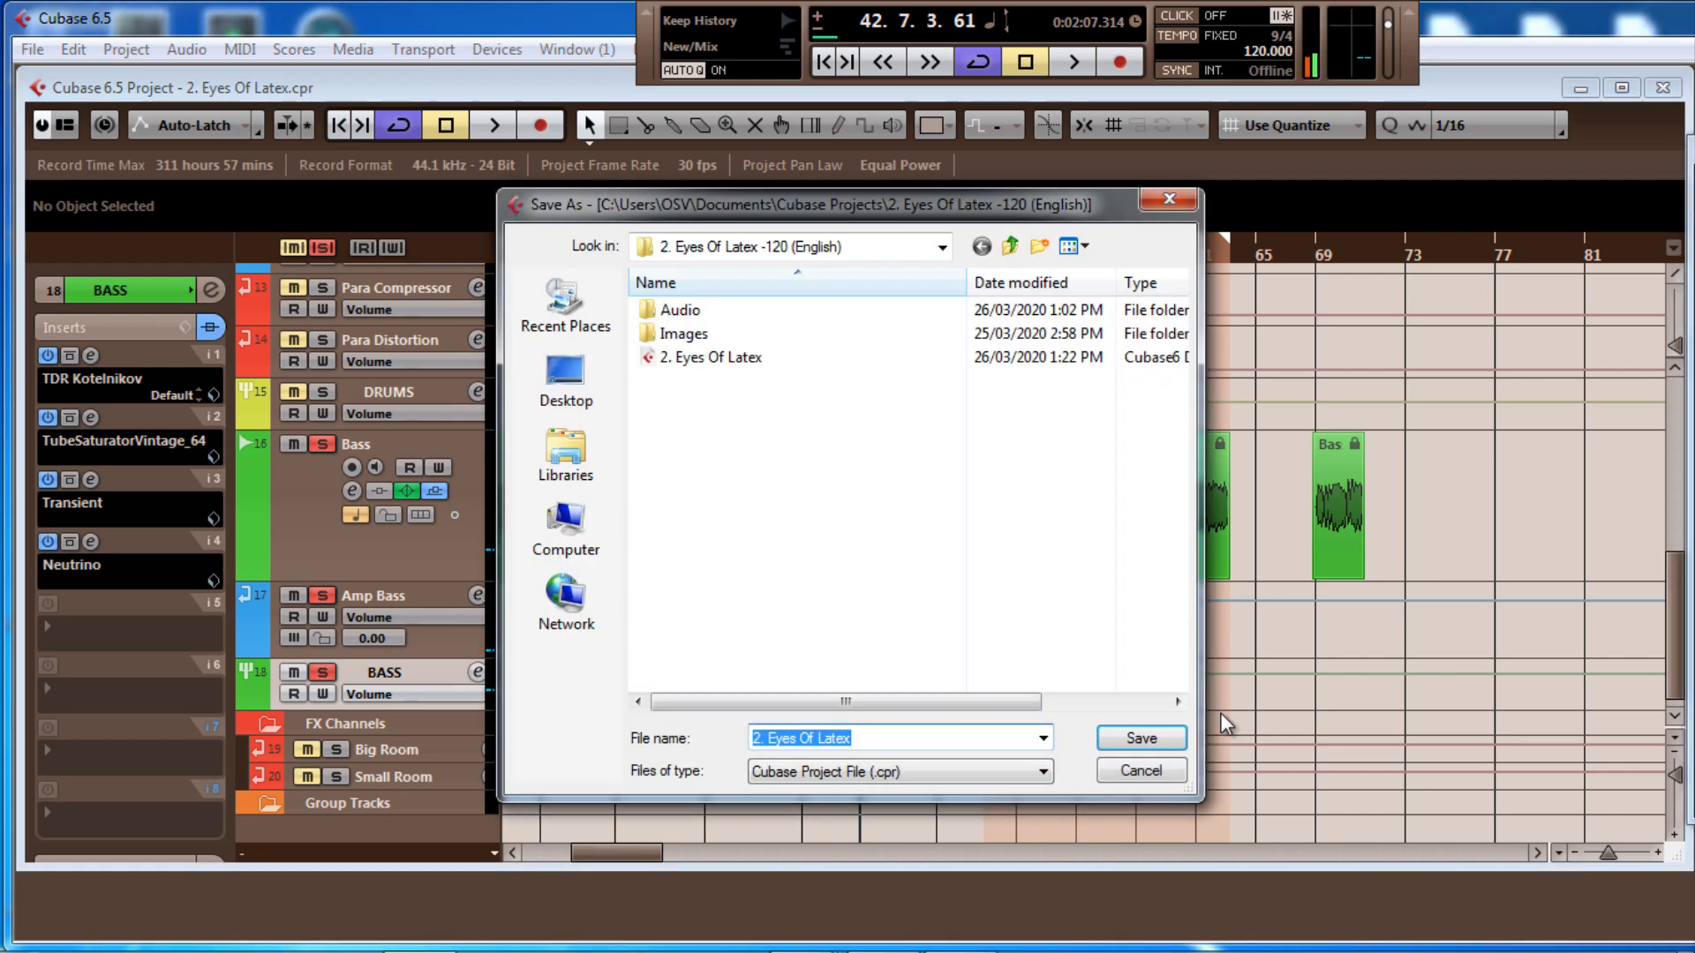
pyautogui.click(1141, 738)
pyautogui.click(784, 526)
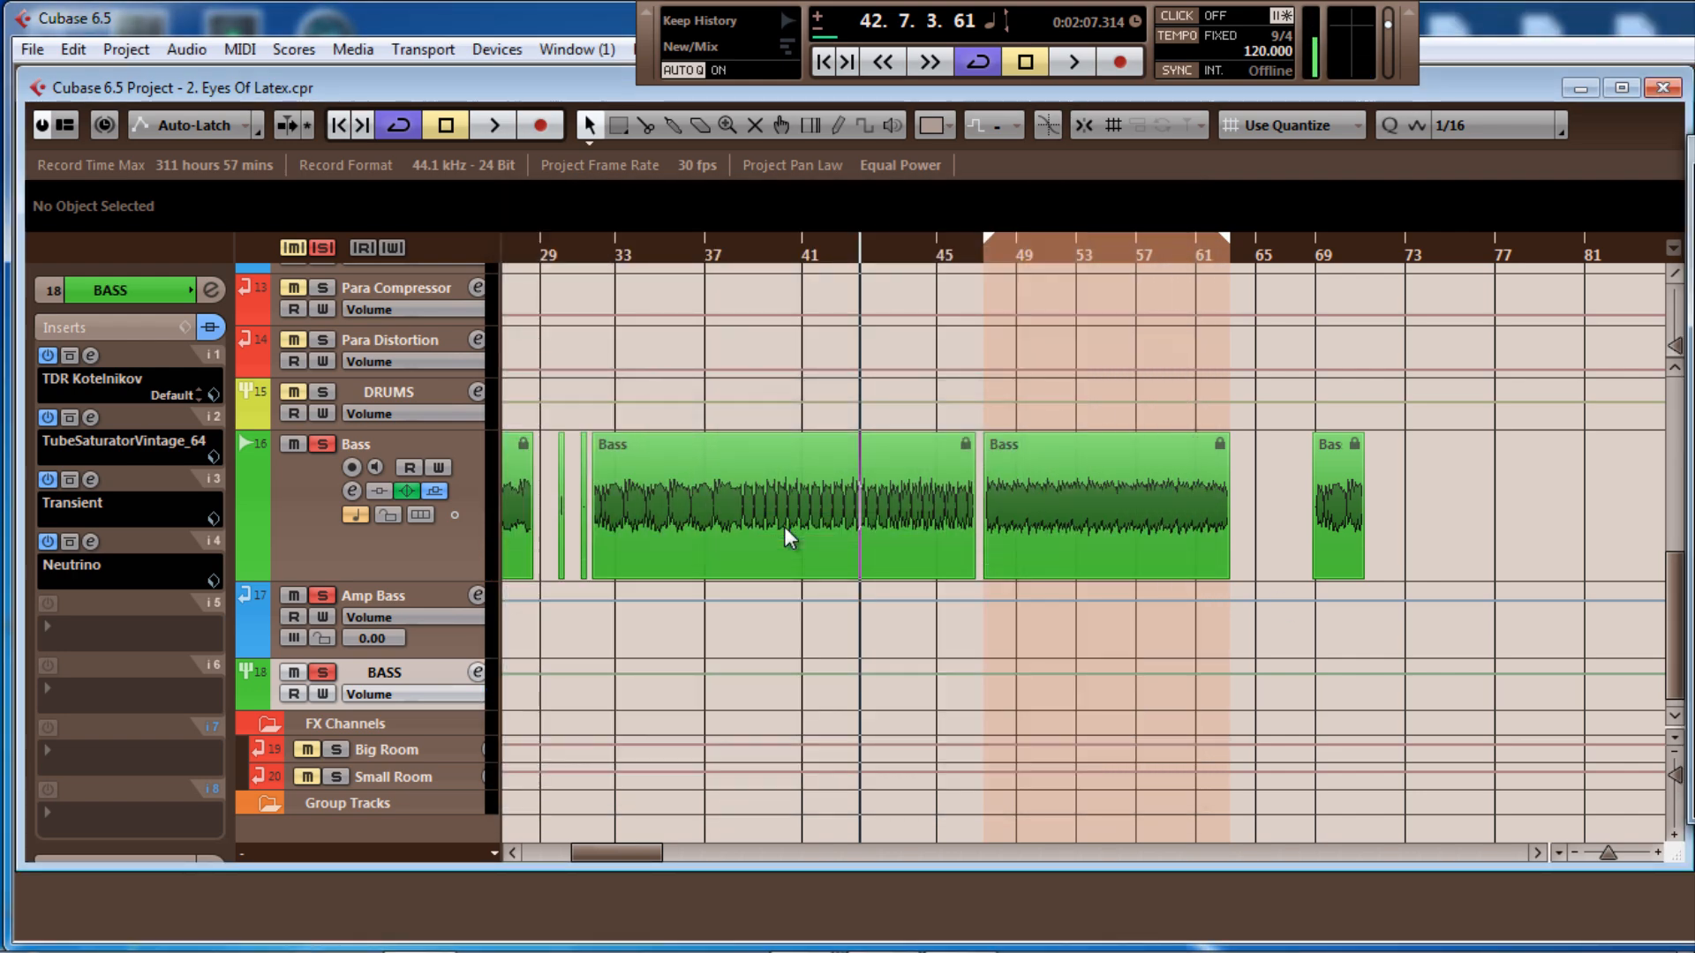
pyautogui.hotkey('ctrl', 'shift', 's')
pyautogui.click(1130, 737)
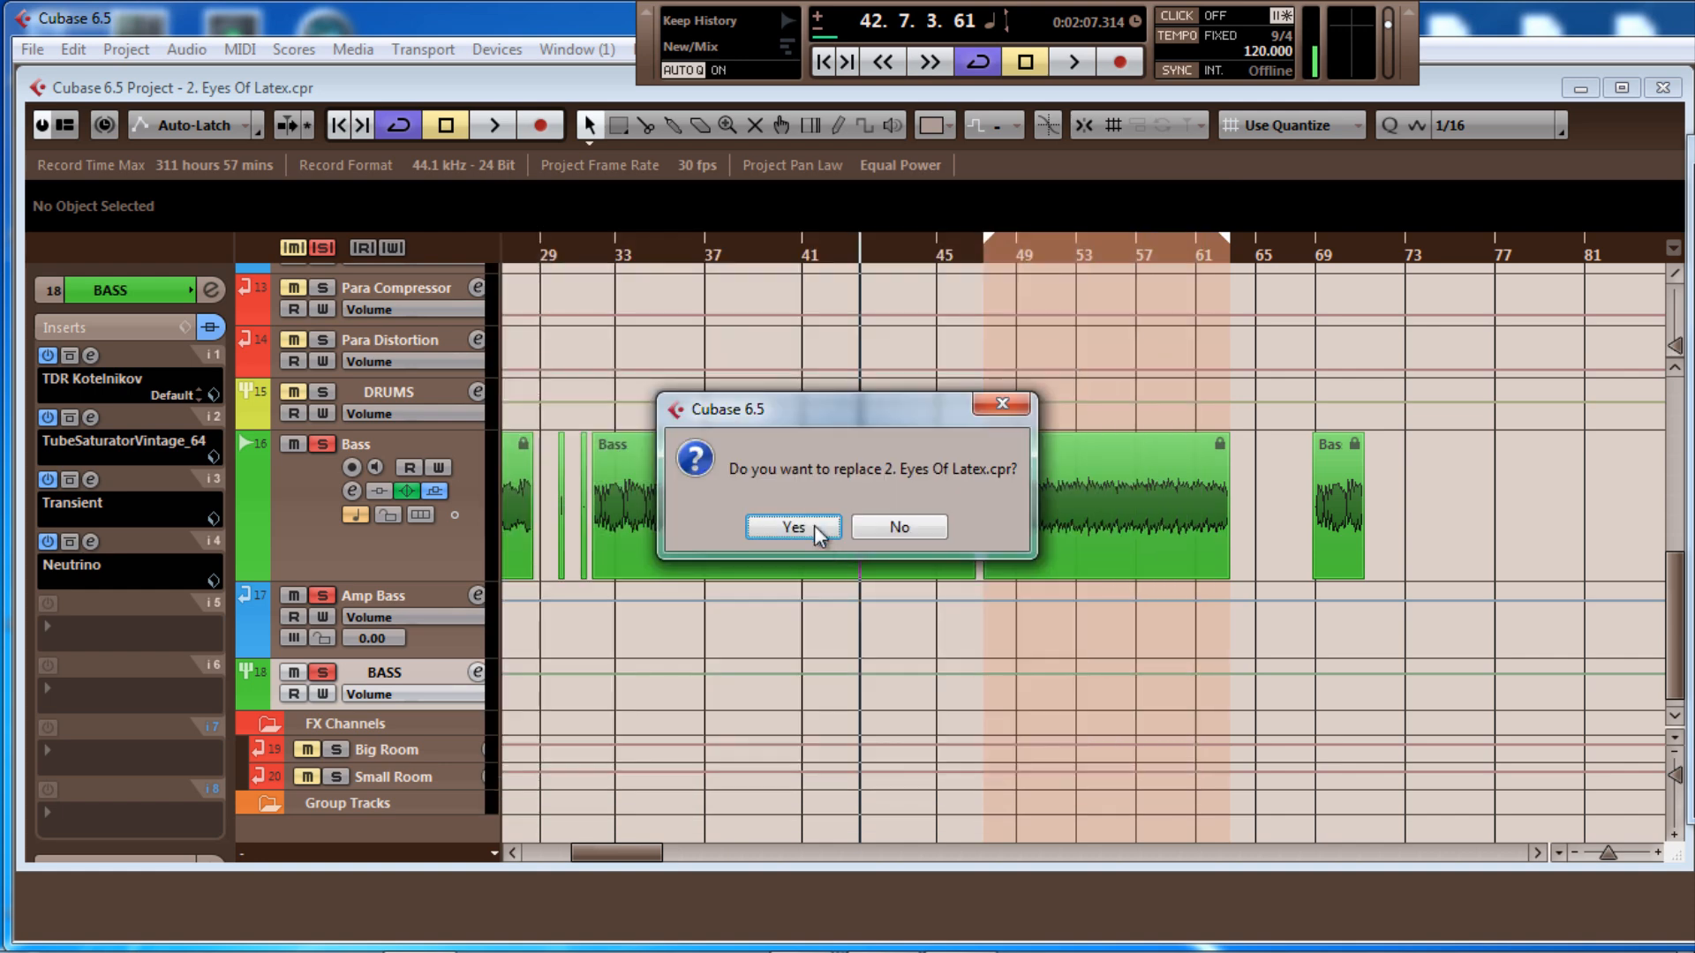
pyautogui.click(808, 522)
pyautogui.hotkey('ctrl', 'shift', 's')
pyautogui.click(1147, 738)
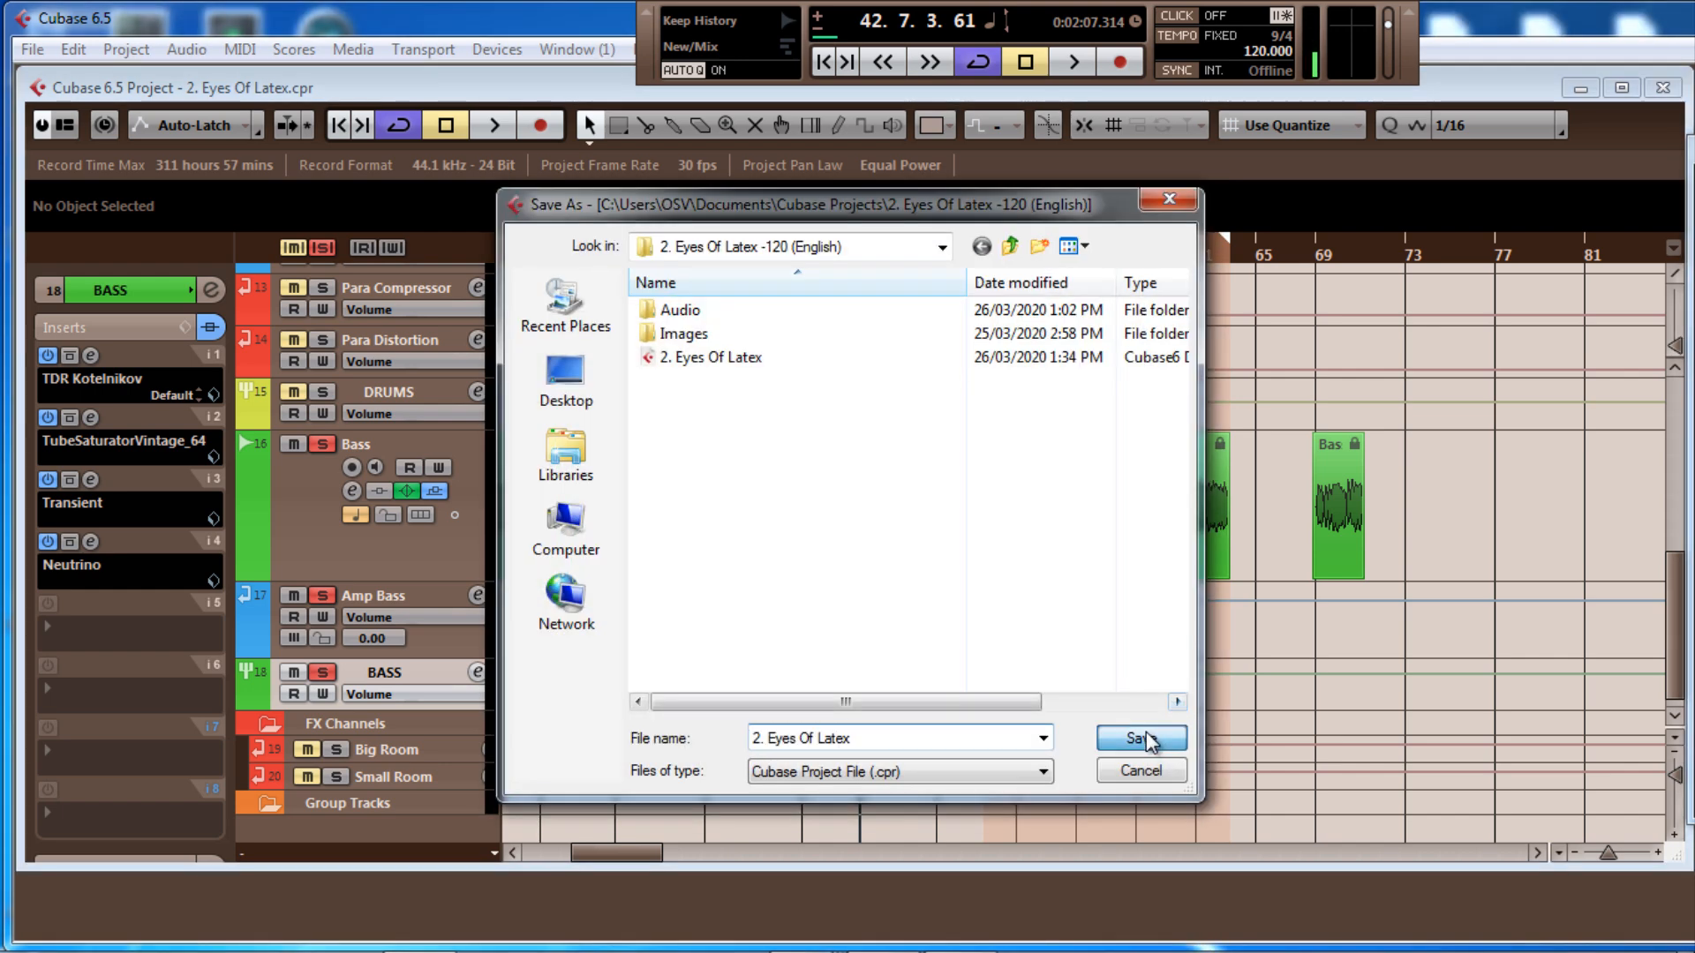
pyautogui.click(816, 528)
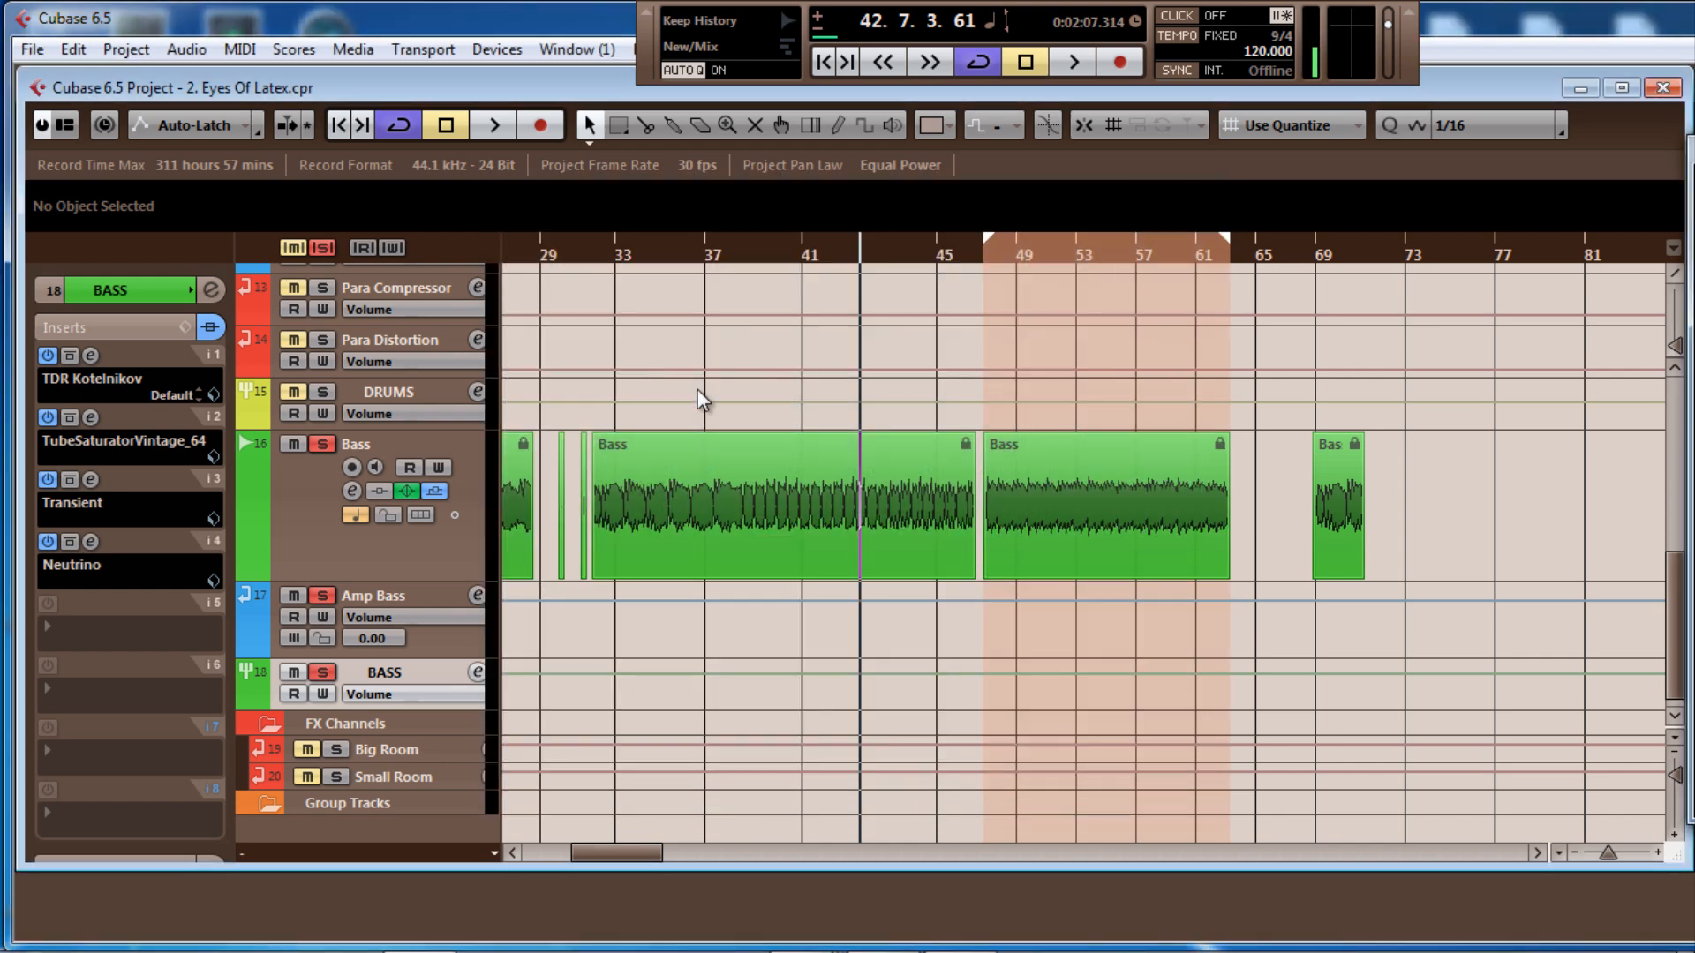
# Insert the Frontier limiter in the BASS group's fifth insert slot and open its window
pyautogui.click(53, 626)
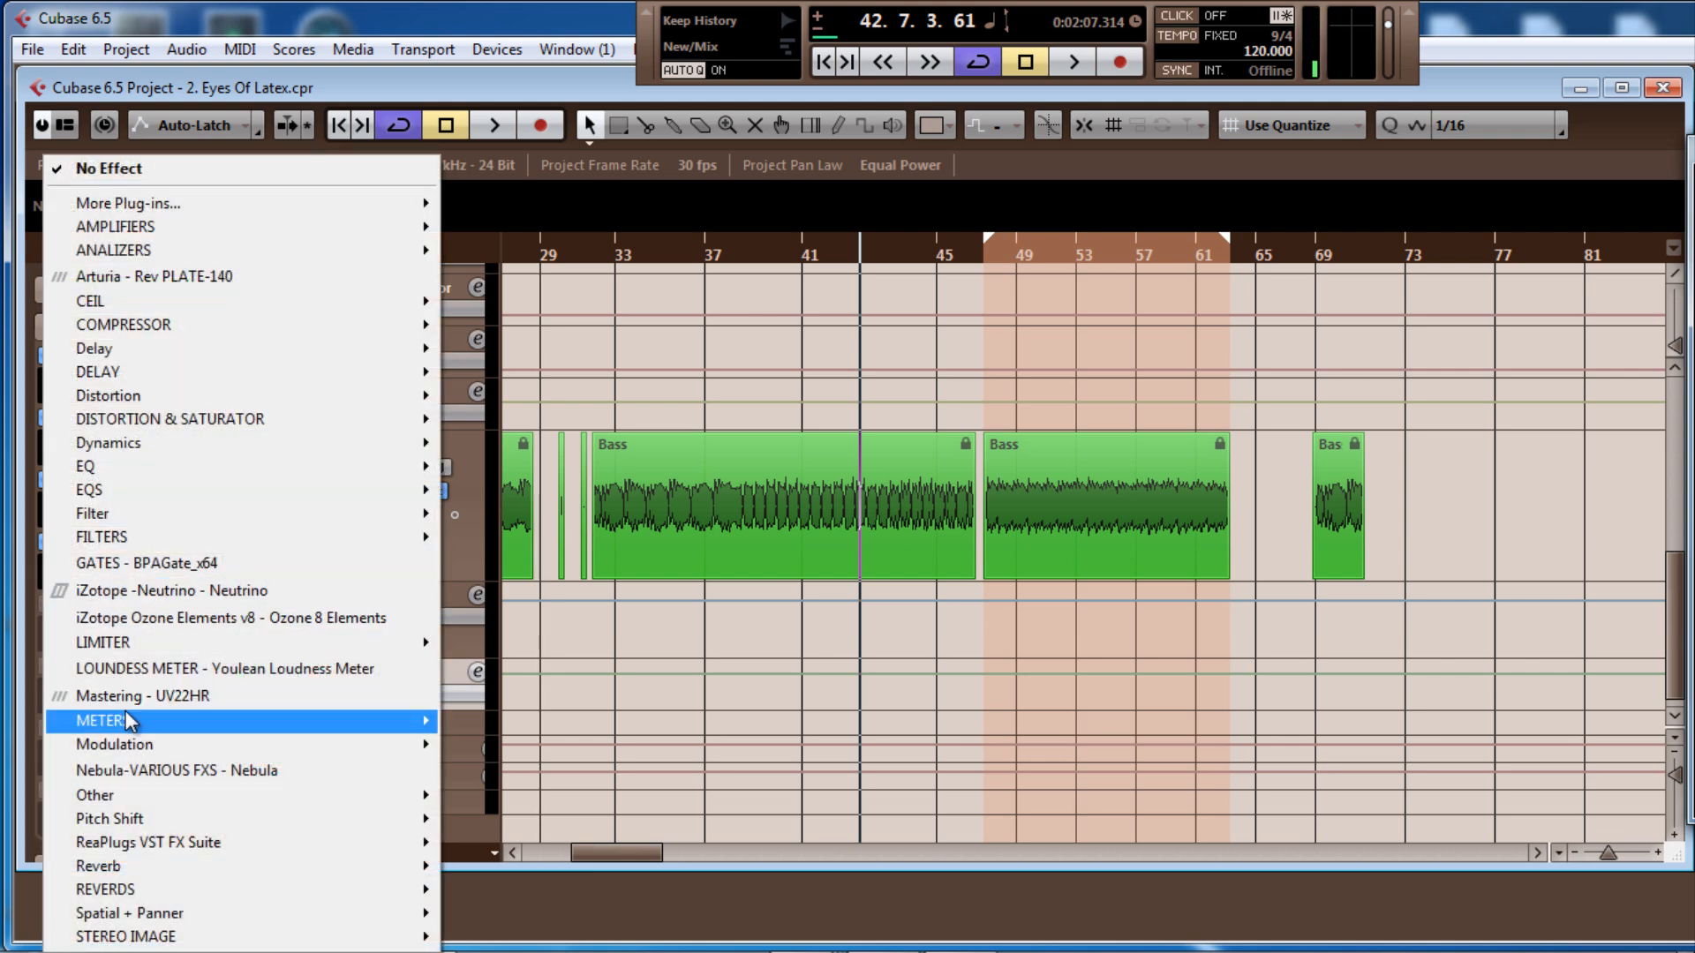
pyautogui.moveTo(138, 649)
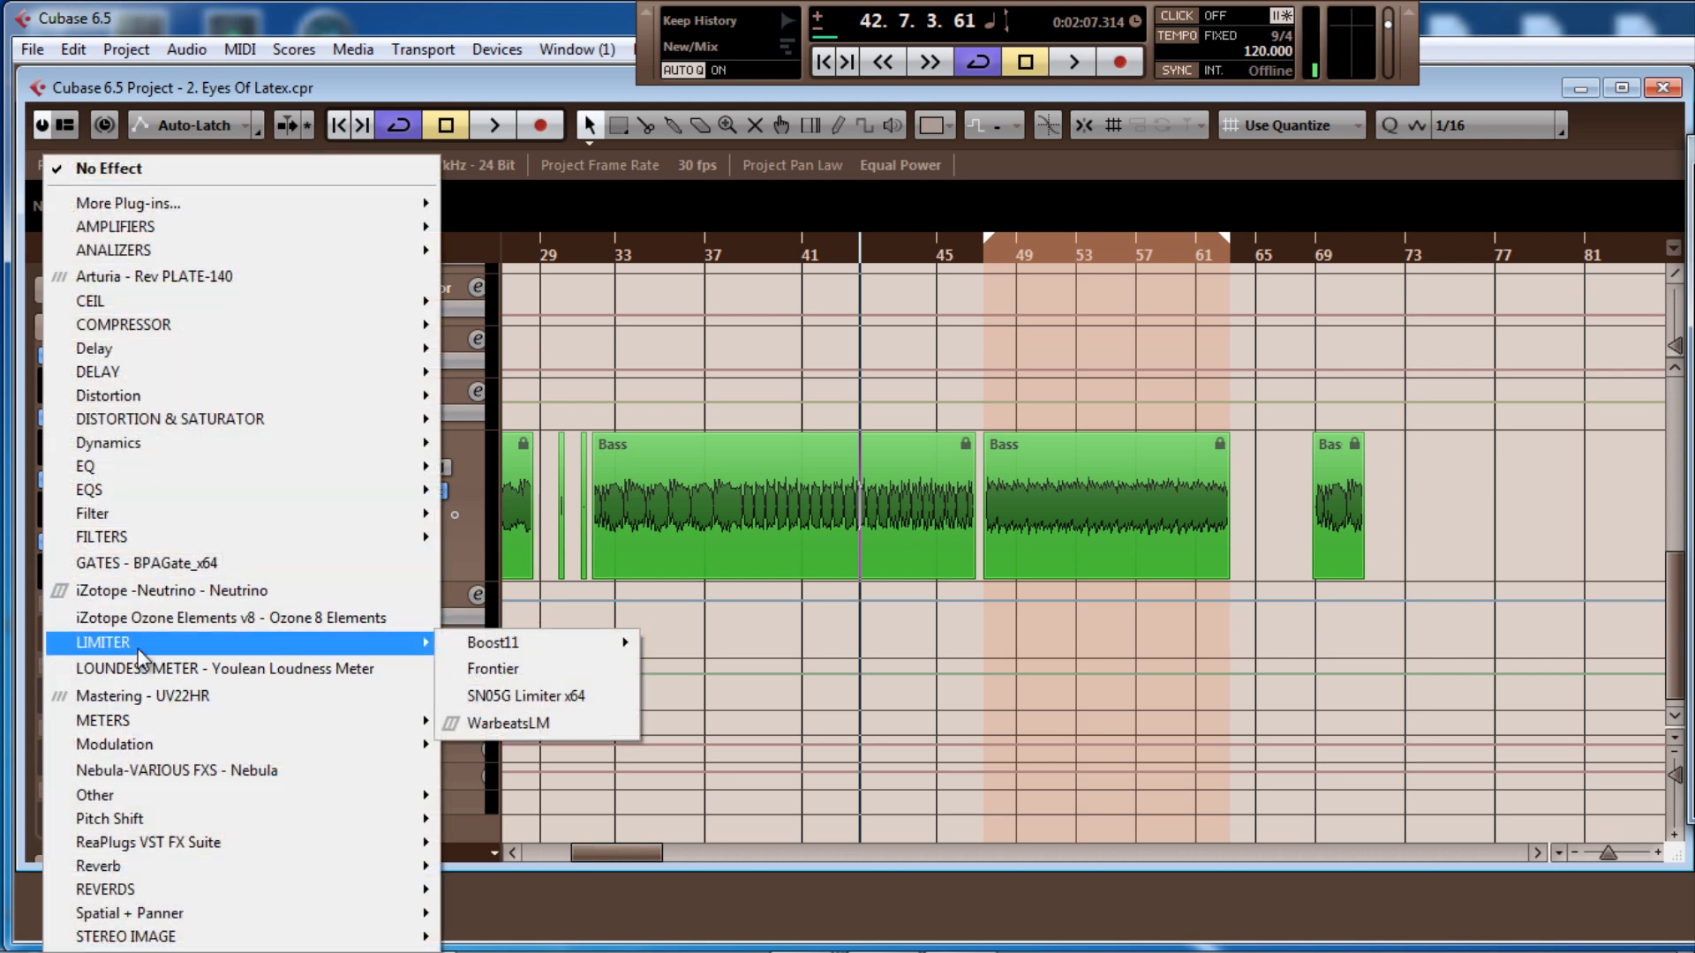
pyautogui.click(519, 669)
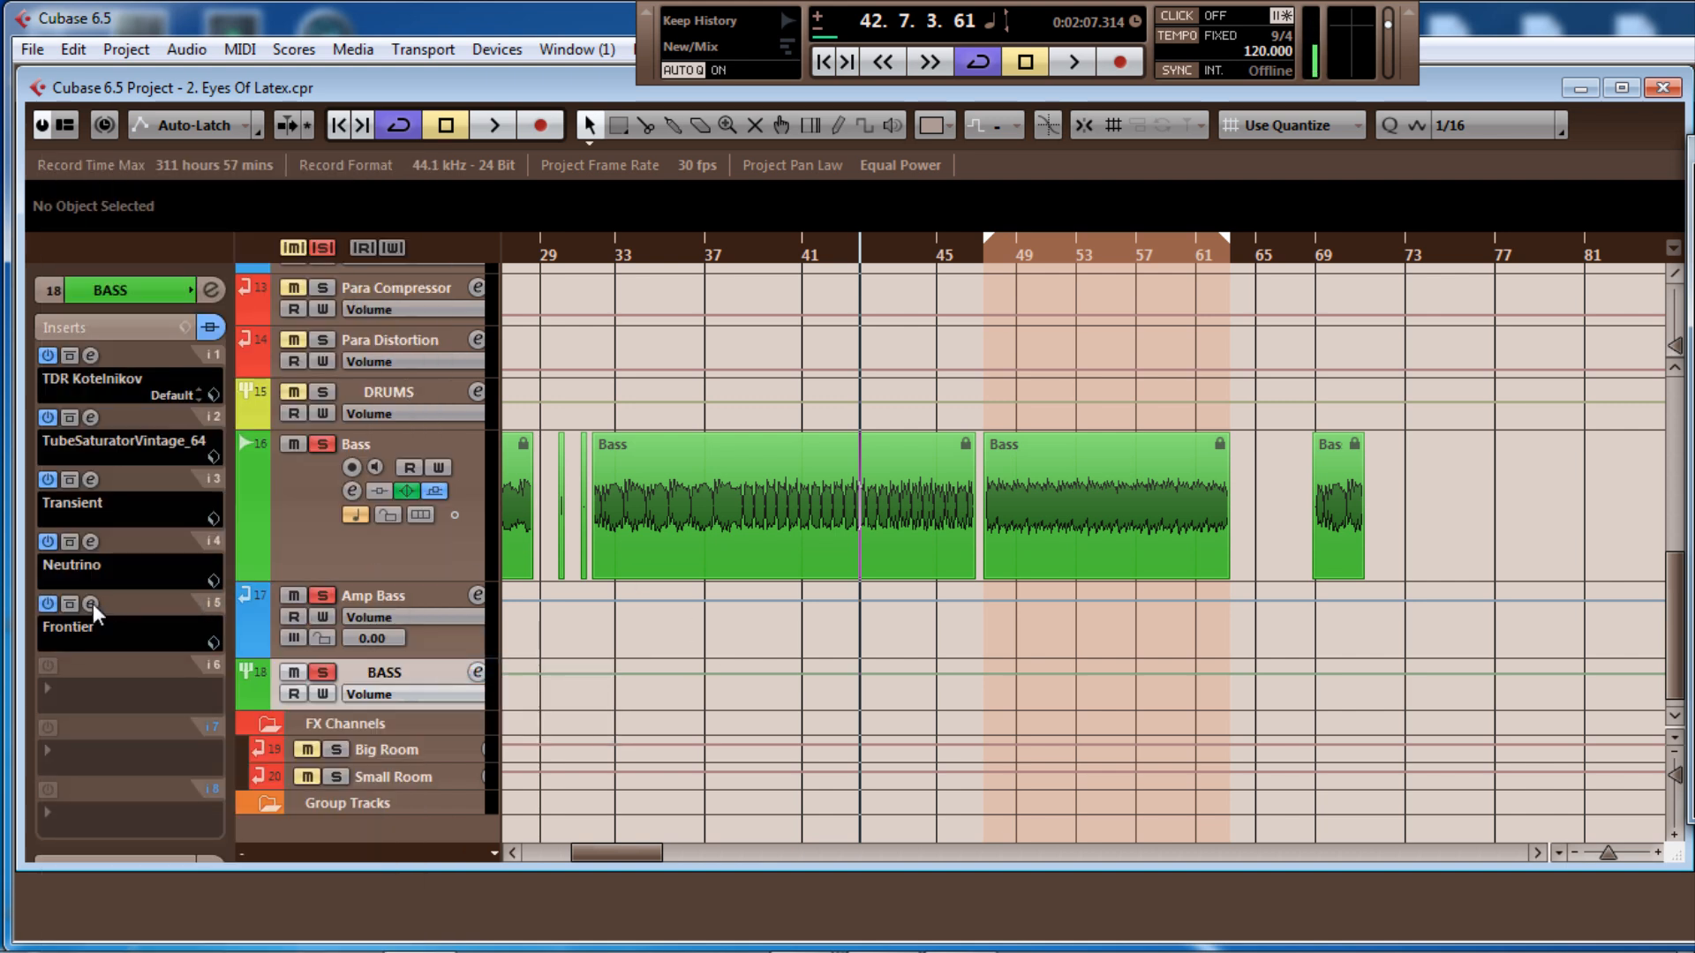
pyautogui.click(91, 604)
pyautogui.moveTo(980, 310); pyautogui.dragTo(1050, 298)
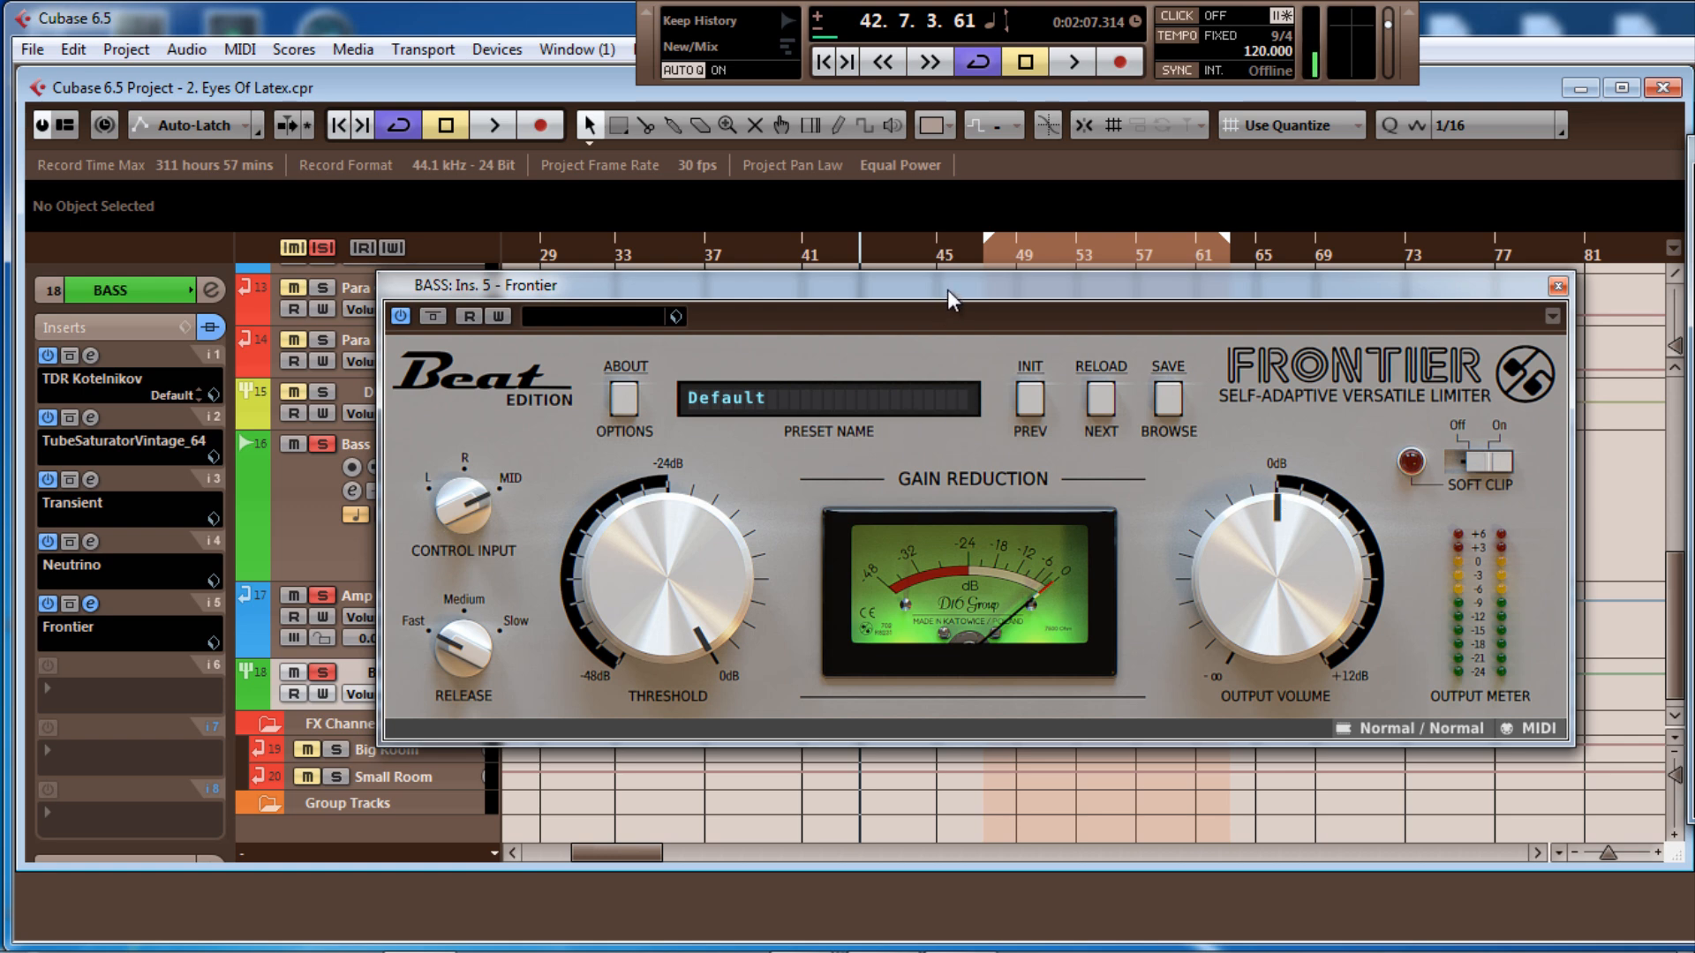
pyautogui.moveTo(946, 289)
pyautogui.mouseDown()
pyautogui.moveTo(897, 278)
pyautogui.moveTo(922, 279)
pyautogui.mouseUp()
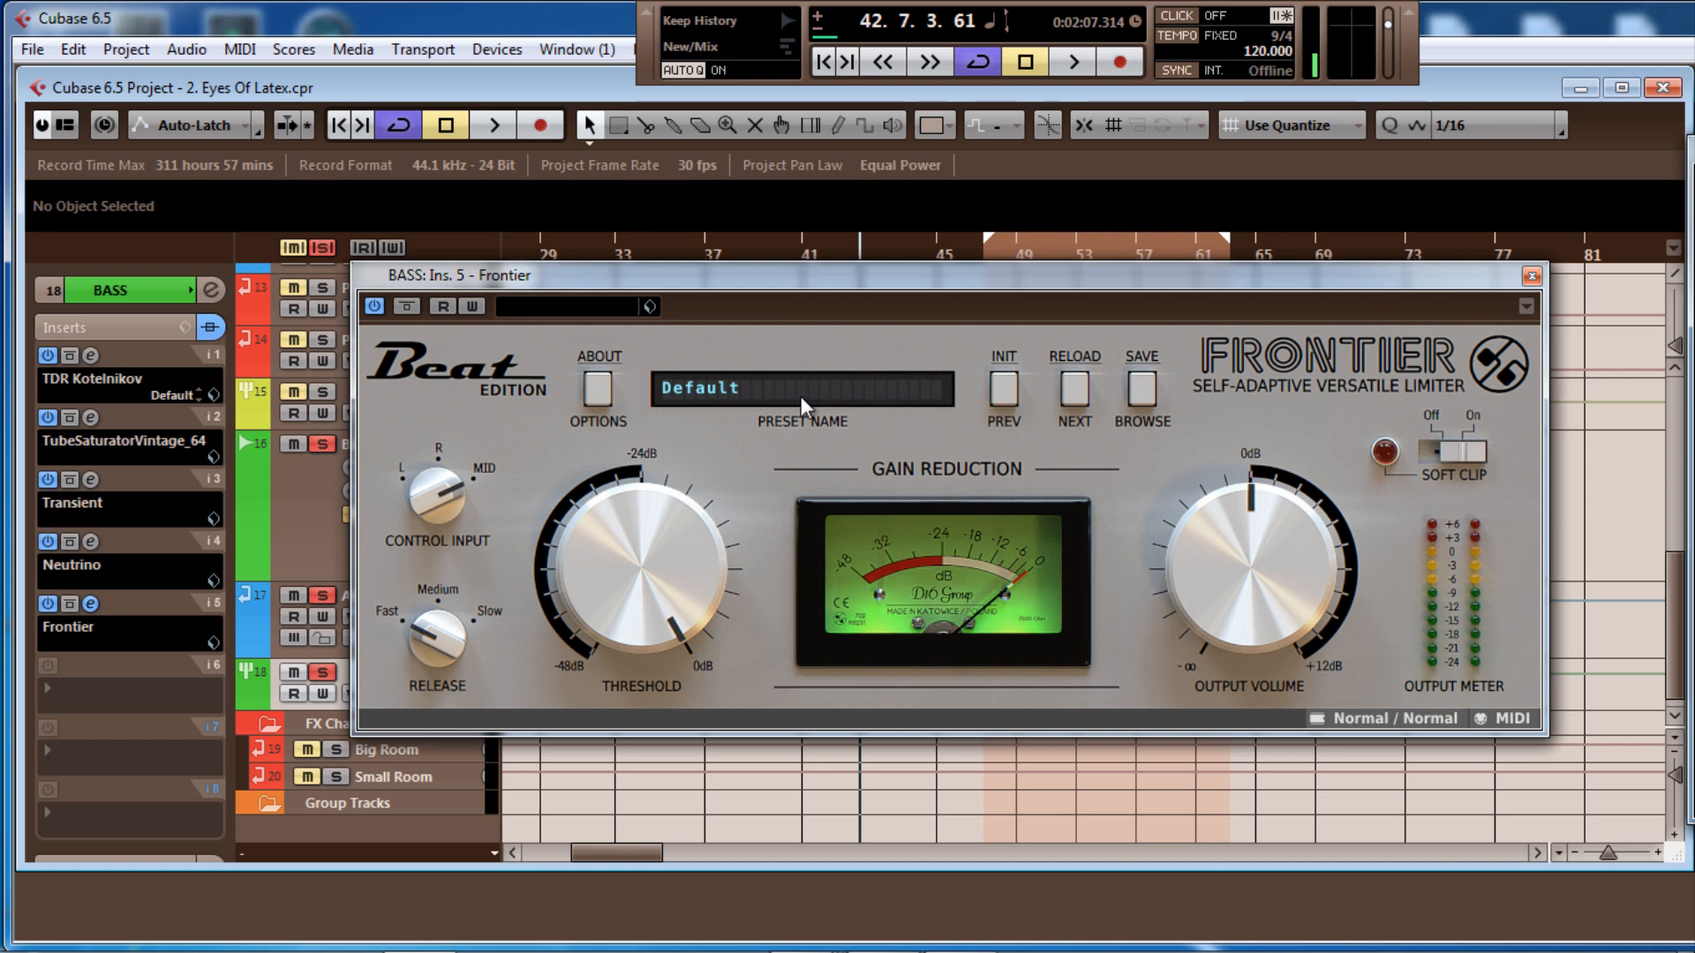
# Try to load Frontier's next preset without saving changes, check its preset browser, and close the plug-in window
pyautogui.click(1074, 393)
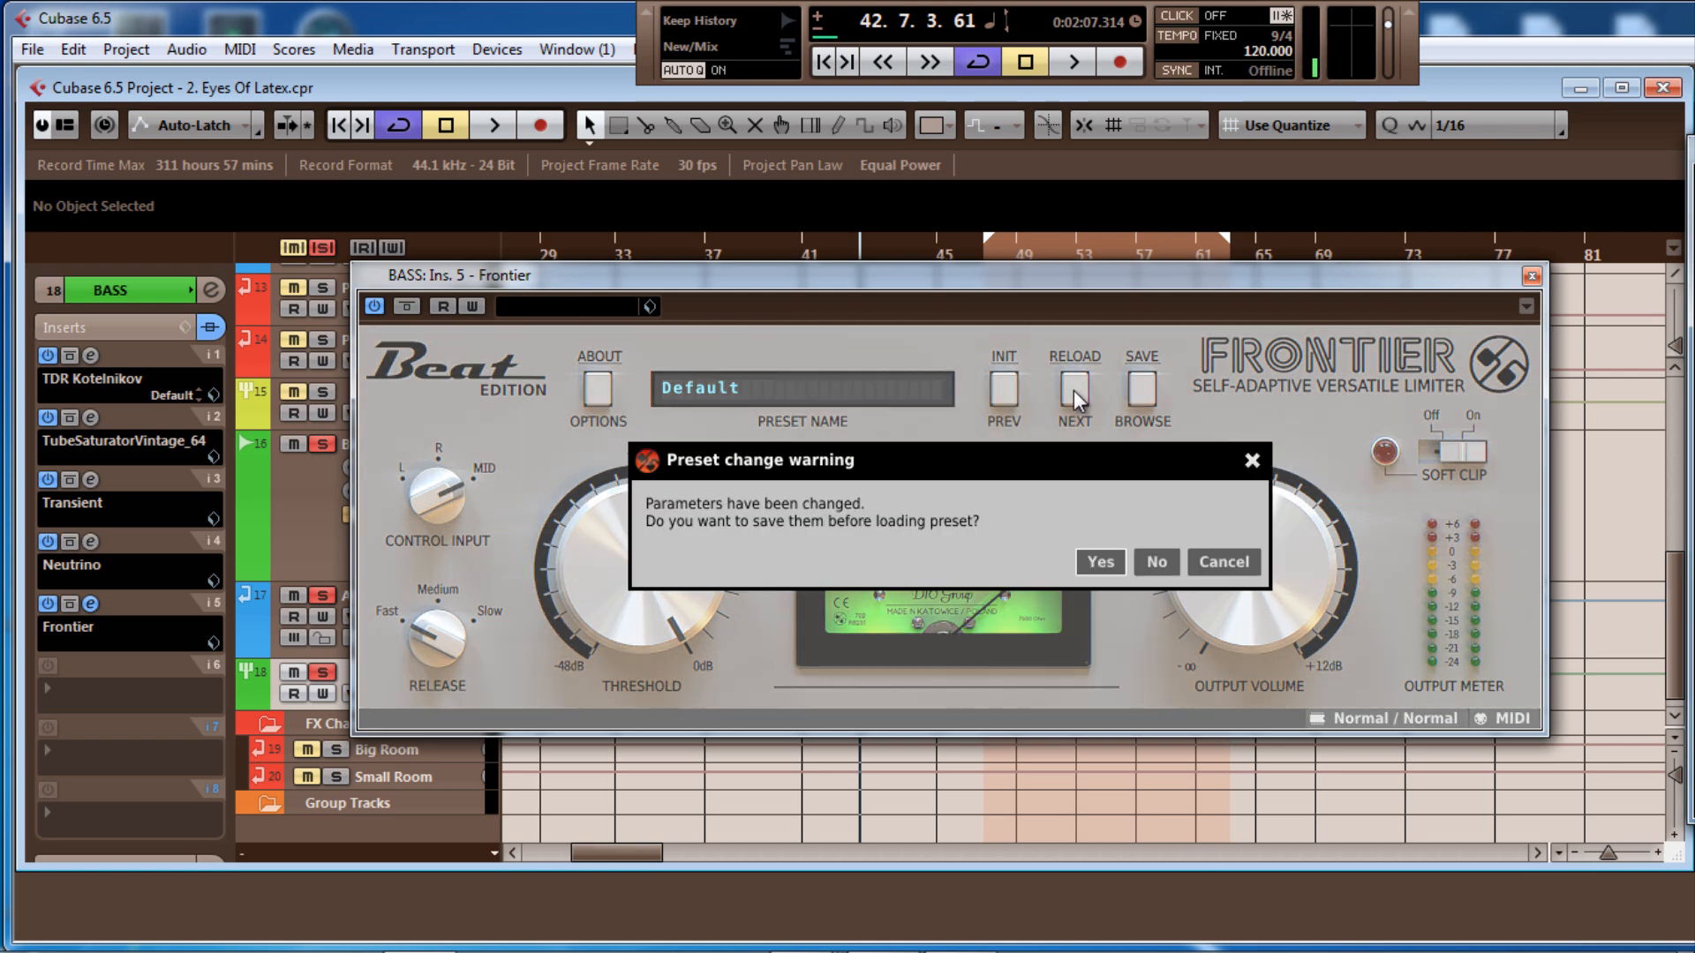
pyautogui.click(1157, 565)
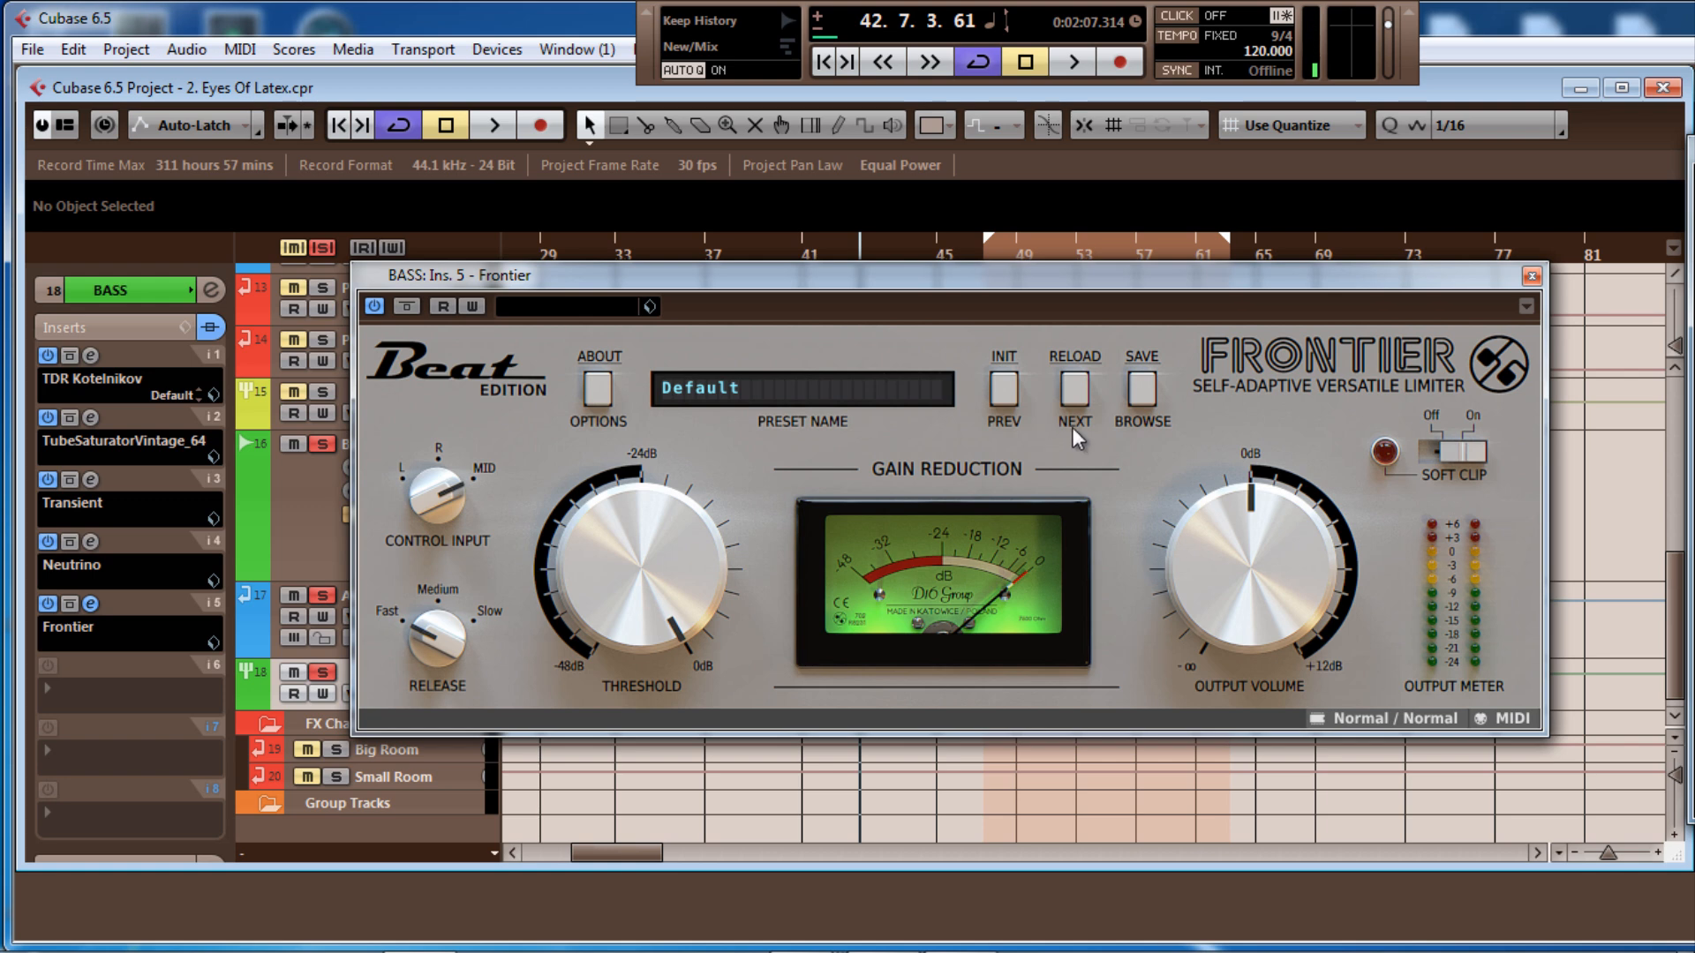
pyautogui.click(1140, 397)
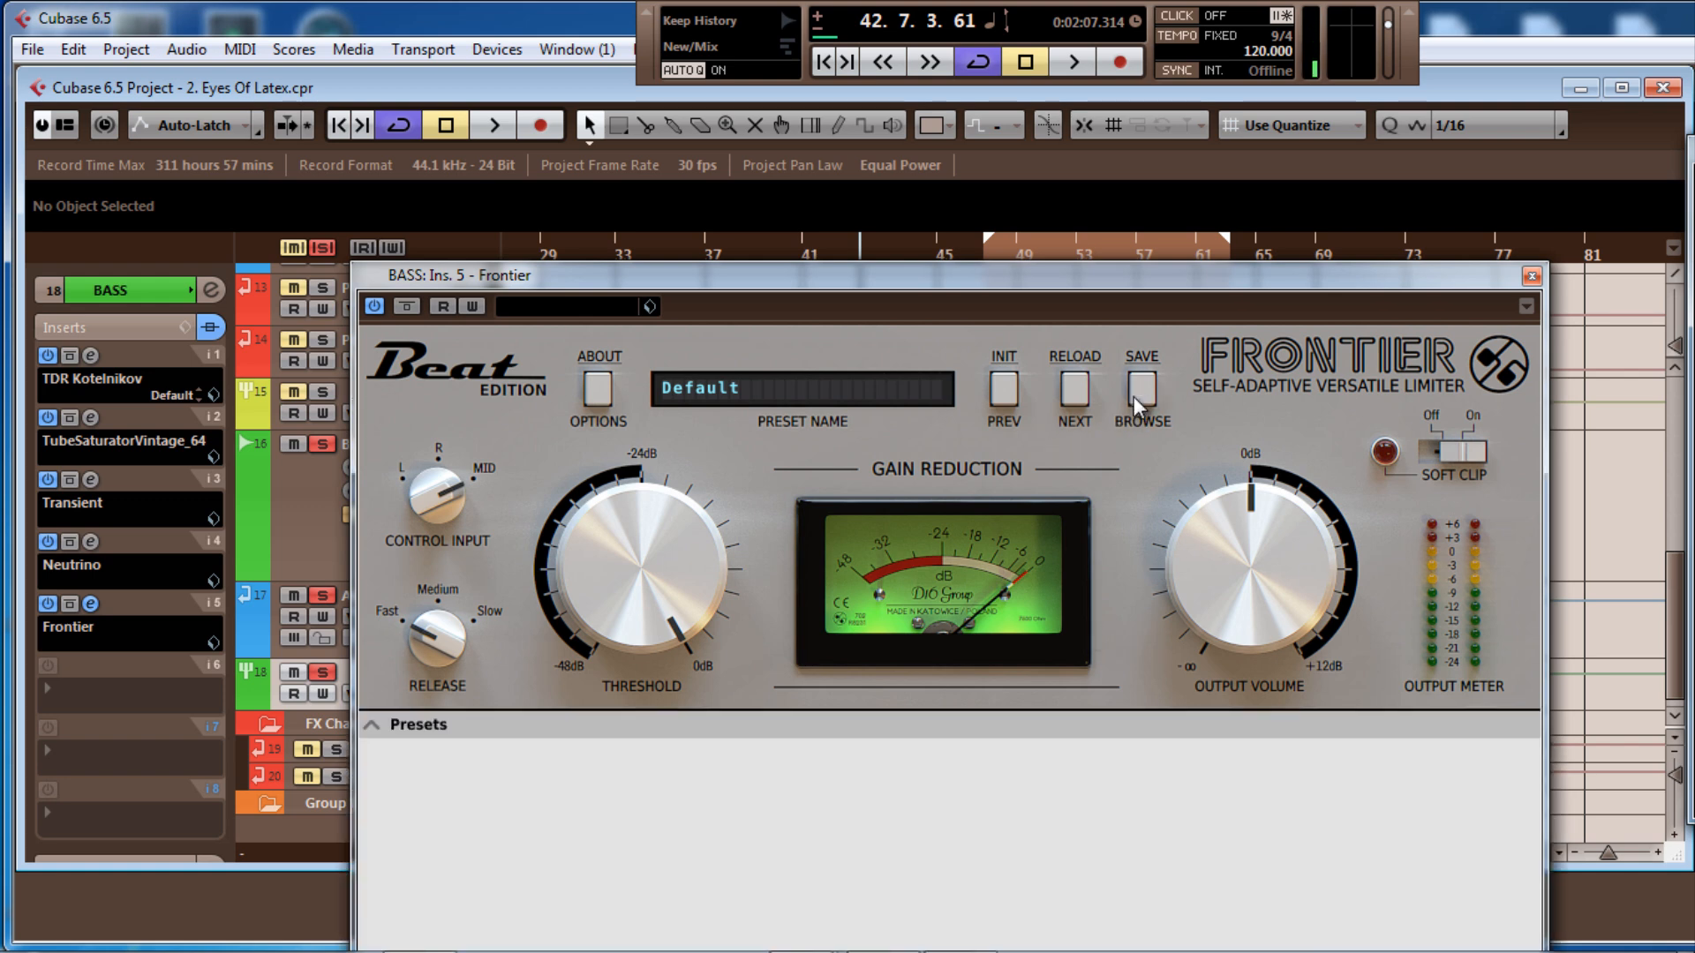
pyautogui.click(1149, 395)
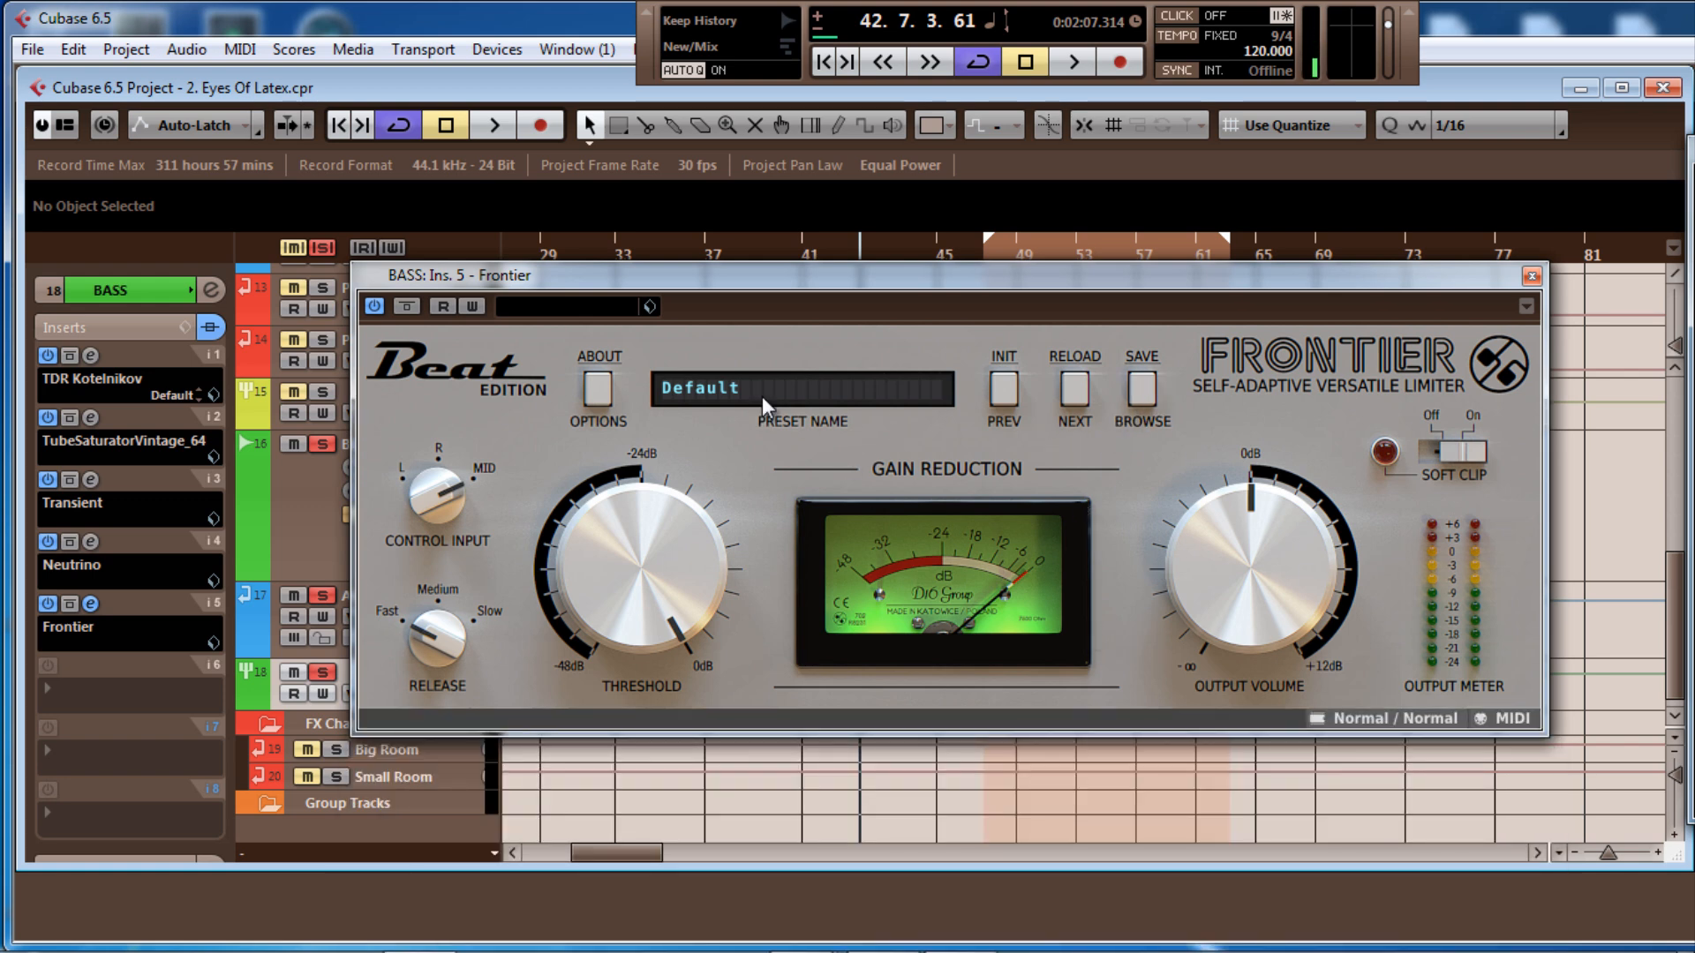
pyautogui.click(542, 314)
pyautogui.click(542, 314)
pyautogui.click(1532, 278)
# Play the bass and deactivate the Frontier limiter on the BASS group
pyautogui.press('space')
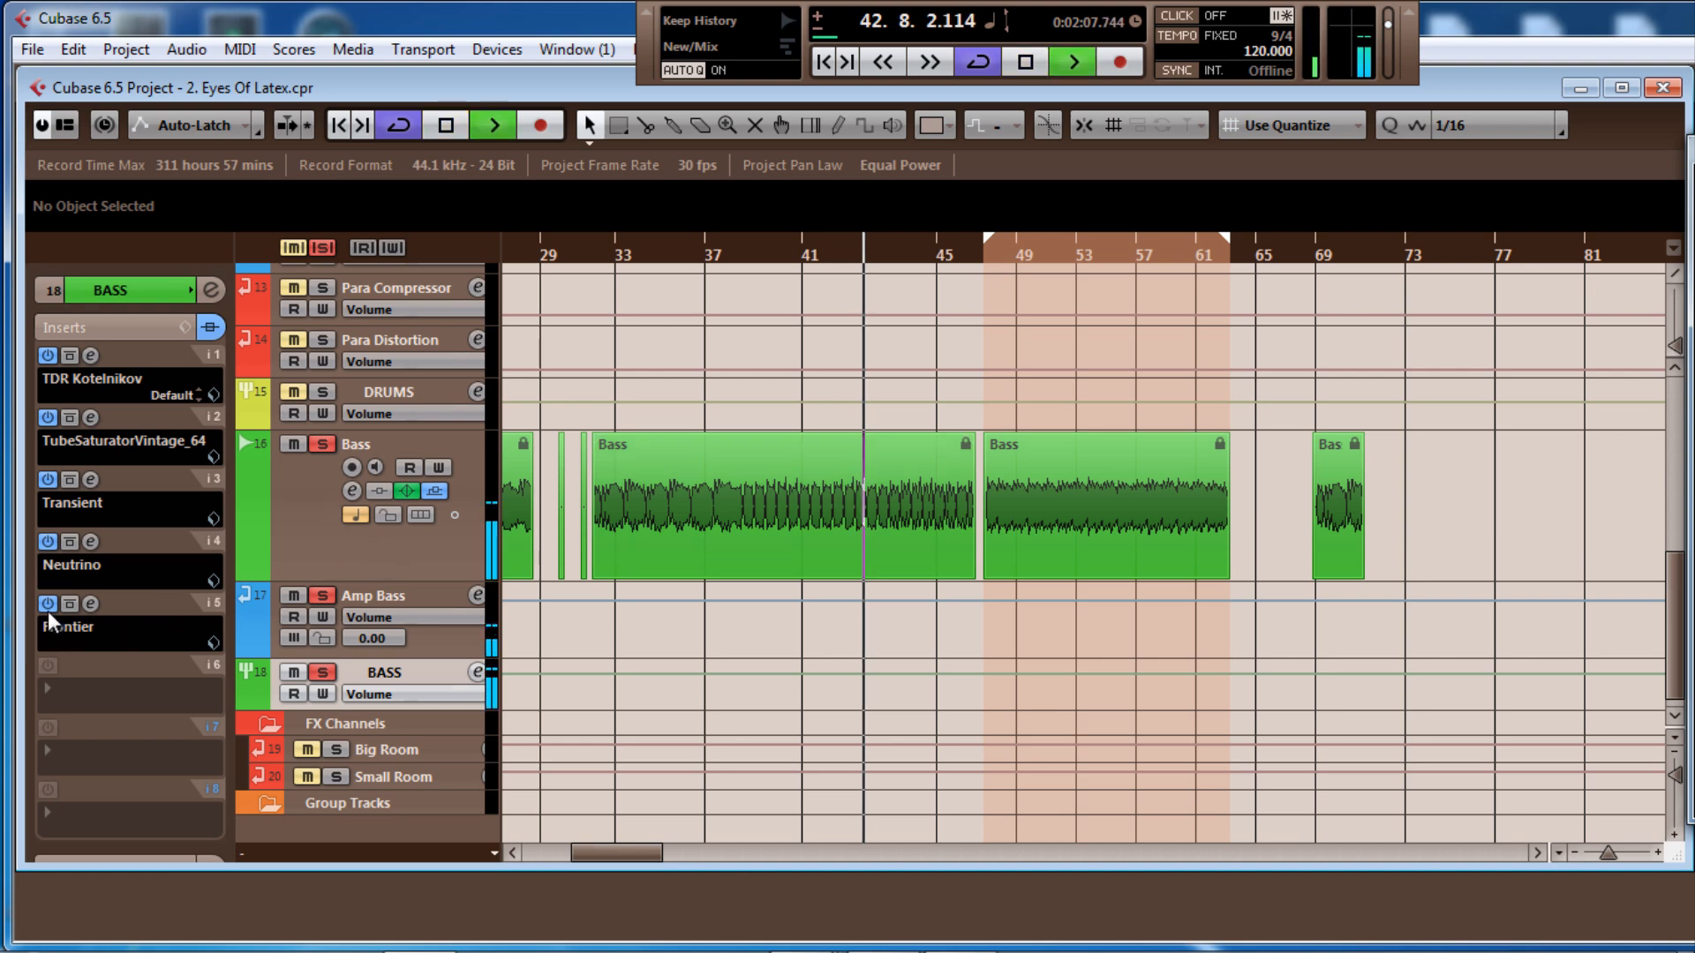
pyautogui.click(48, 604)
# Examine the bass spectrum in SPAN beside the BASS group's Tube Saturator settings, and close the Tube Saturator window
pyautogui.moveTo(1694, 155); pyautogui.dragTo(883, 141)
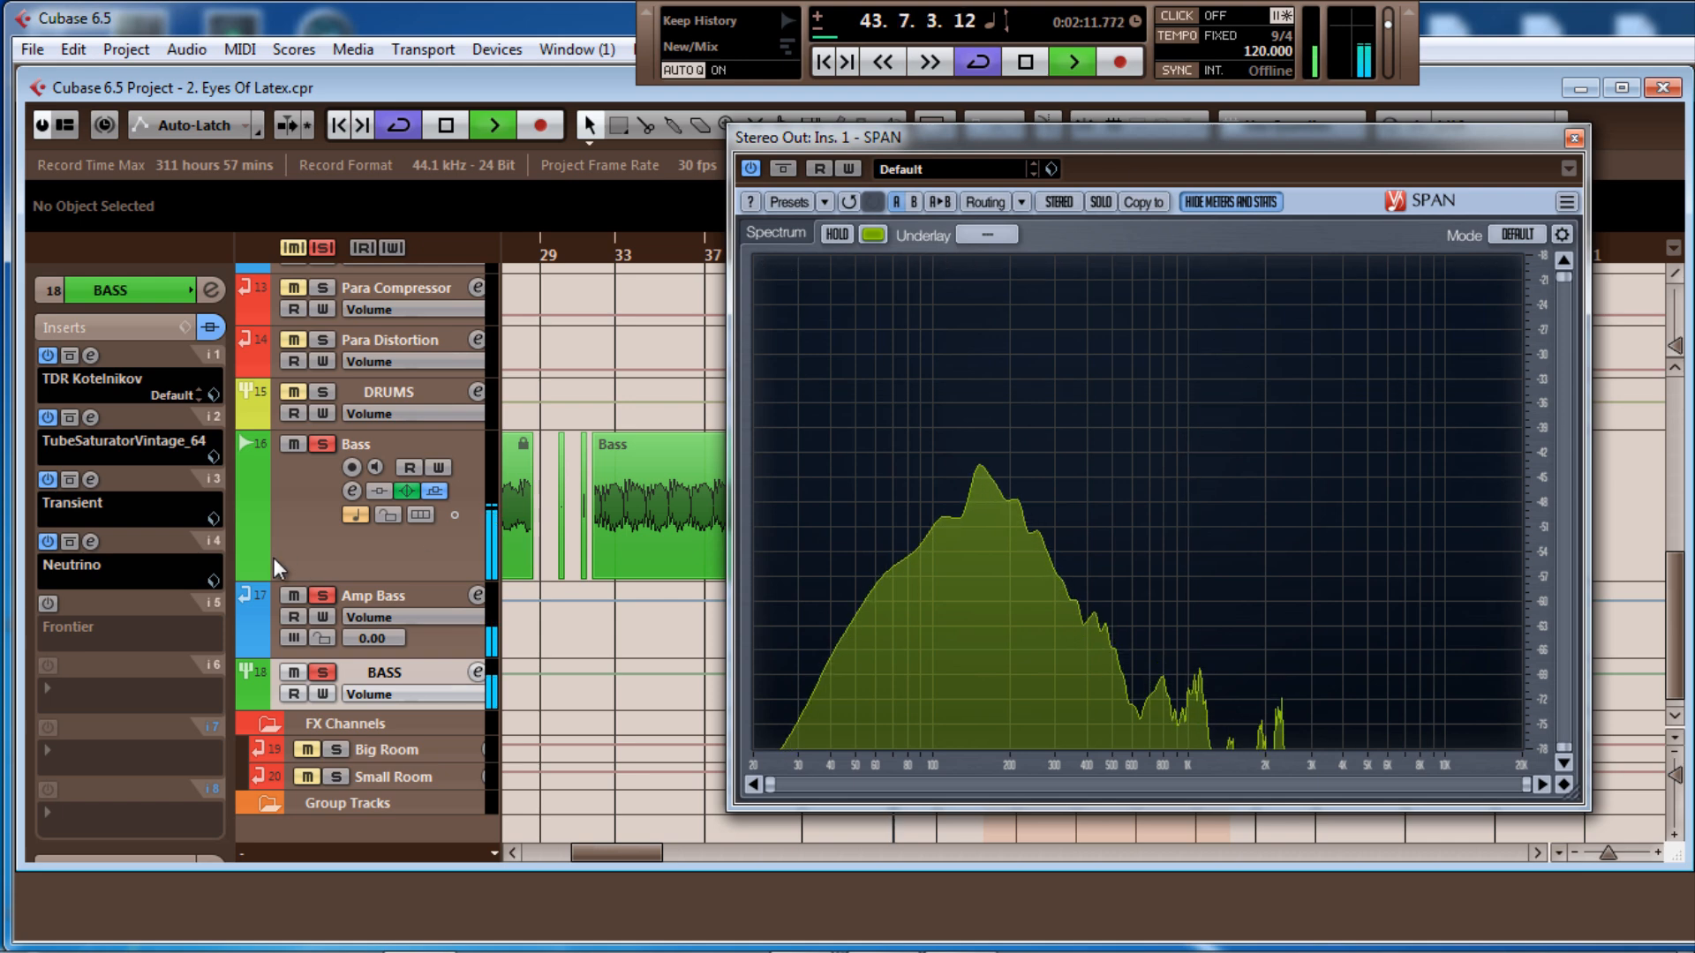
pyautogui.click(90, 417)
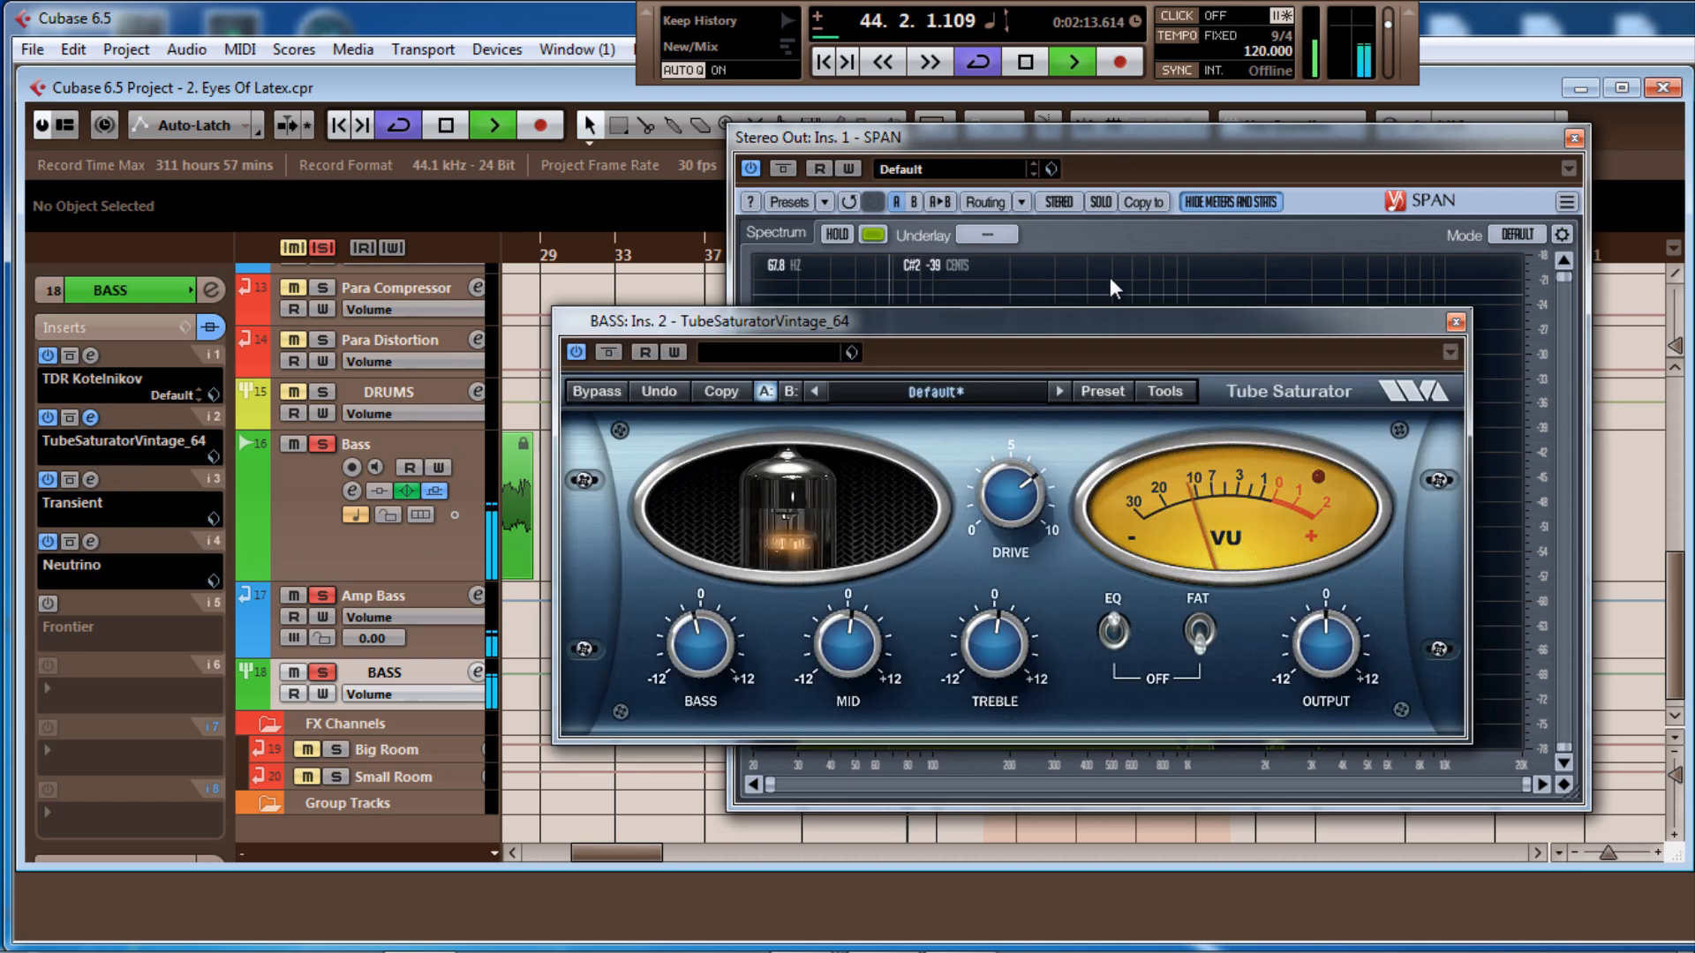
pyautogui.moveTo(1137, 326); pyautogui.dragTo(679, 321)
pyautogui.moveTo(1142, 139); pyautogui.dragTo(1195, 142)
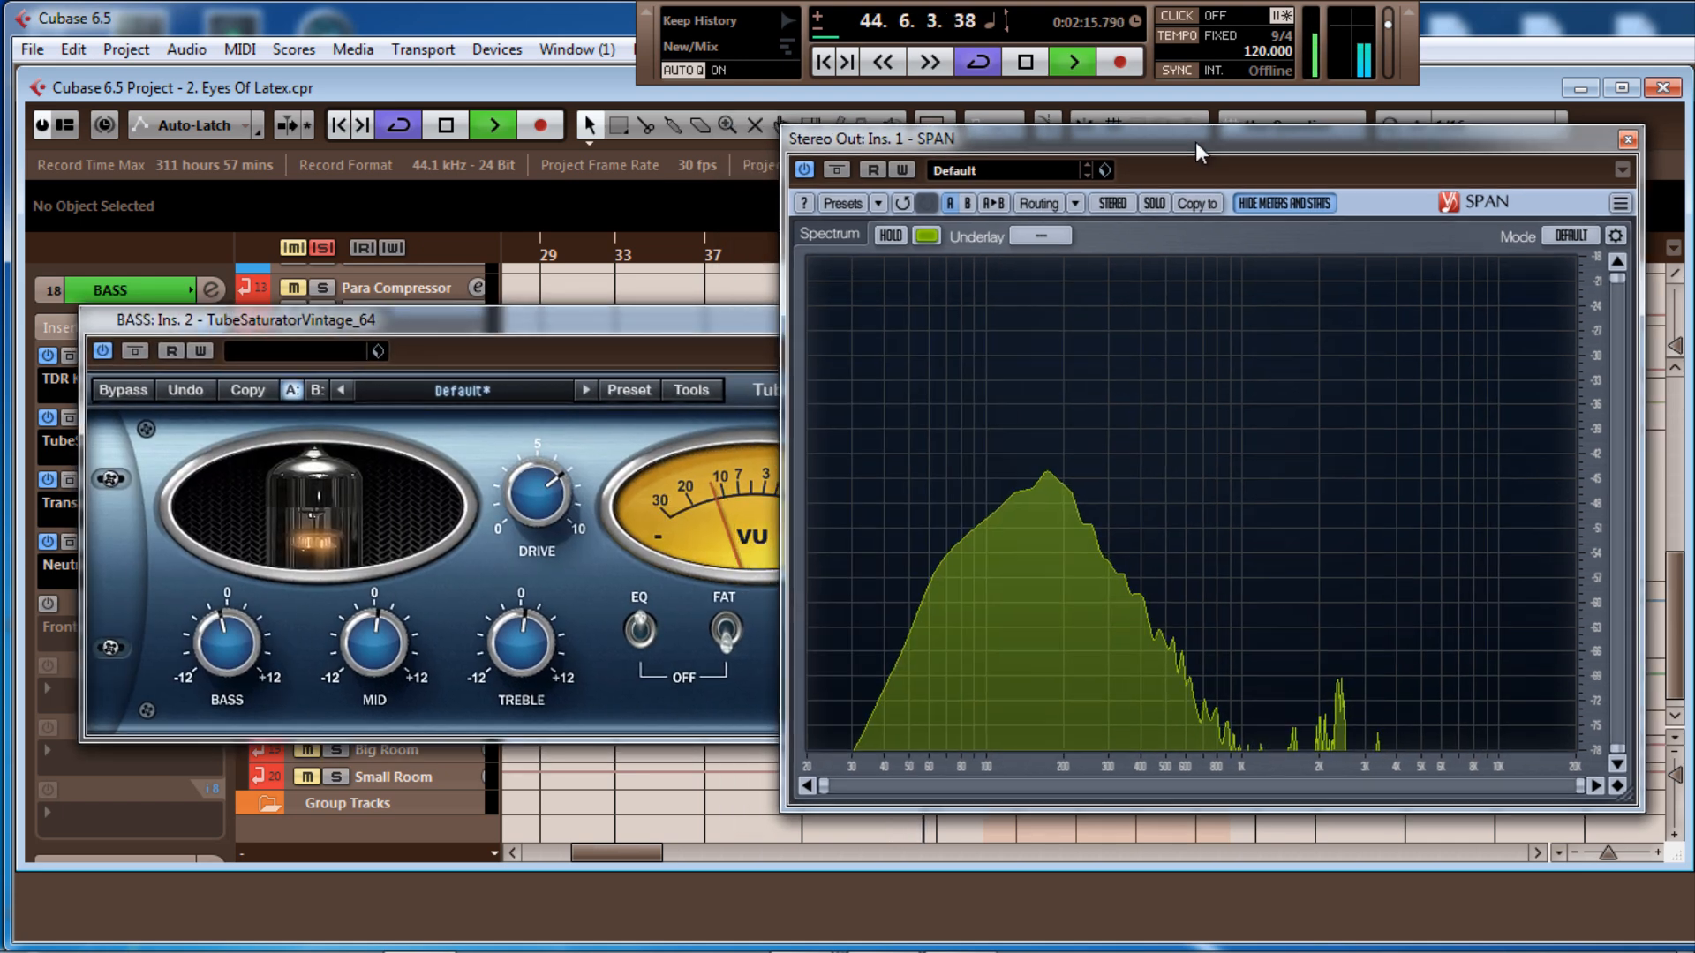
pyautogui.moveTo(664, 325); pyautogui.dragTo(646, 287)
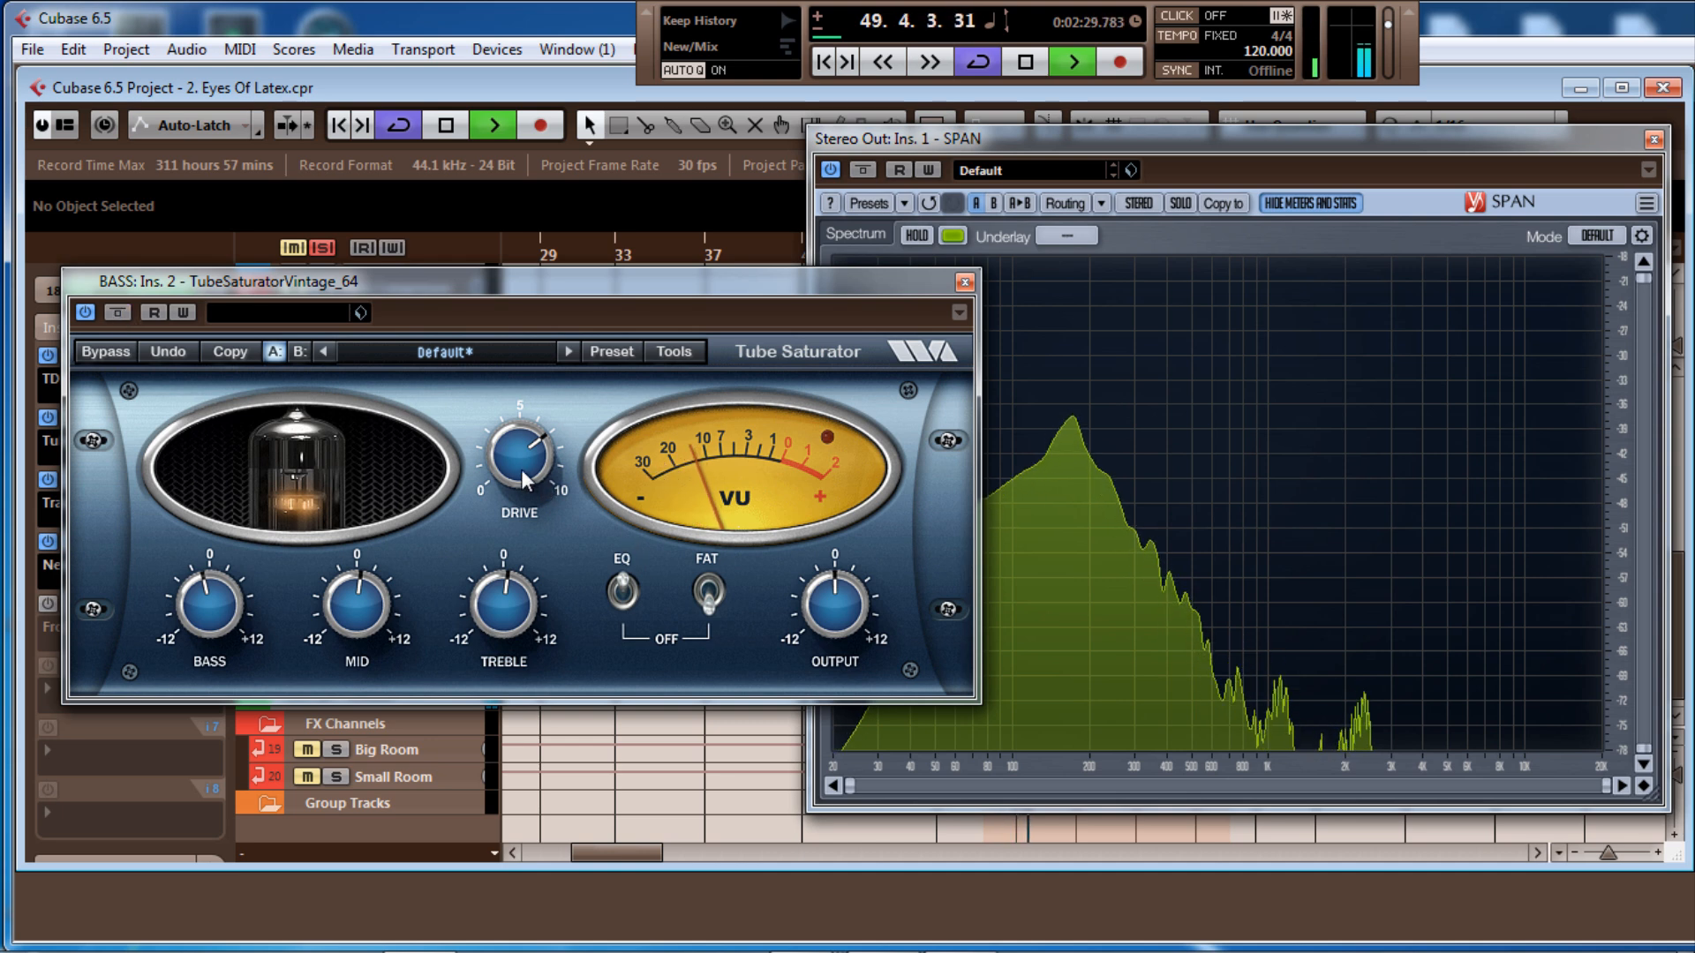
pyautogui.click(965, 282)
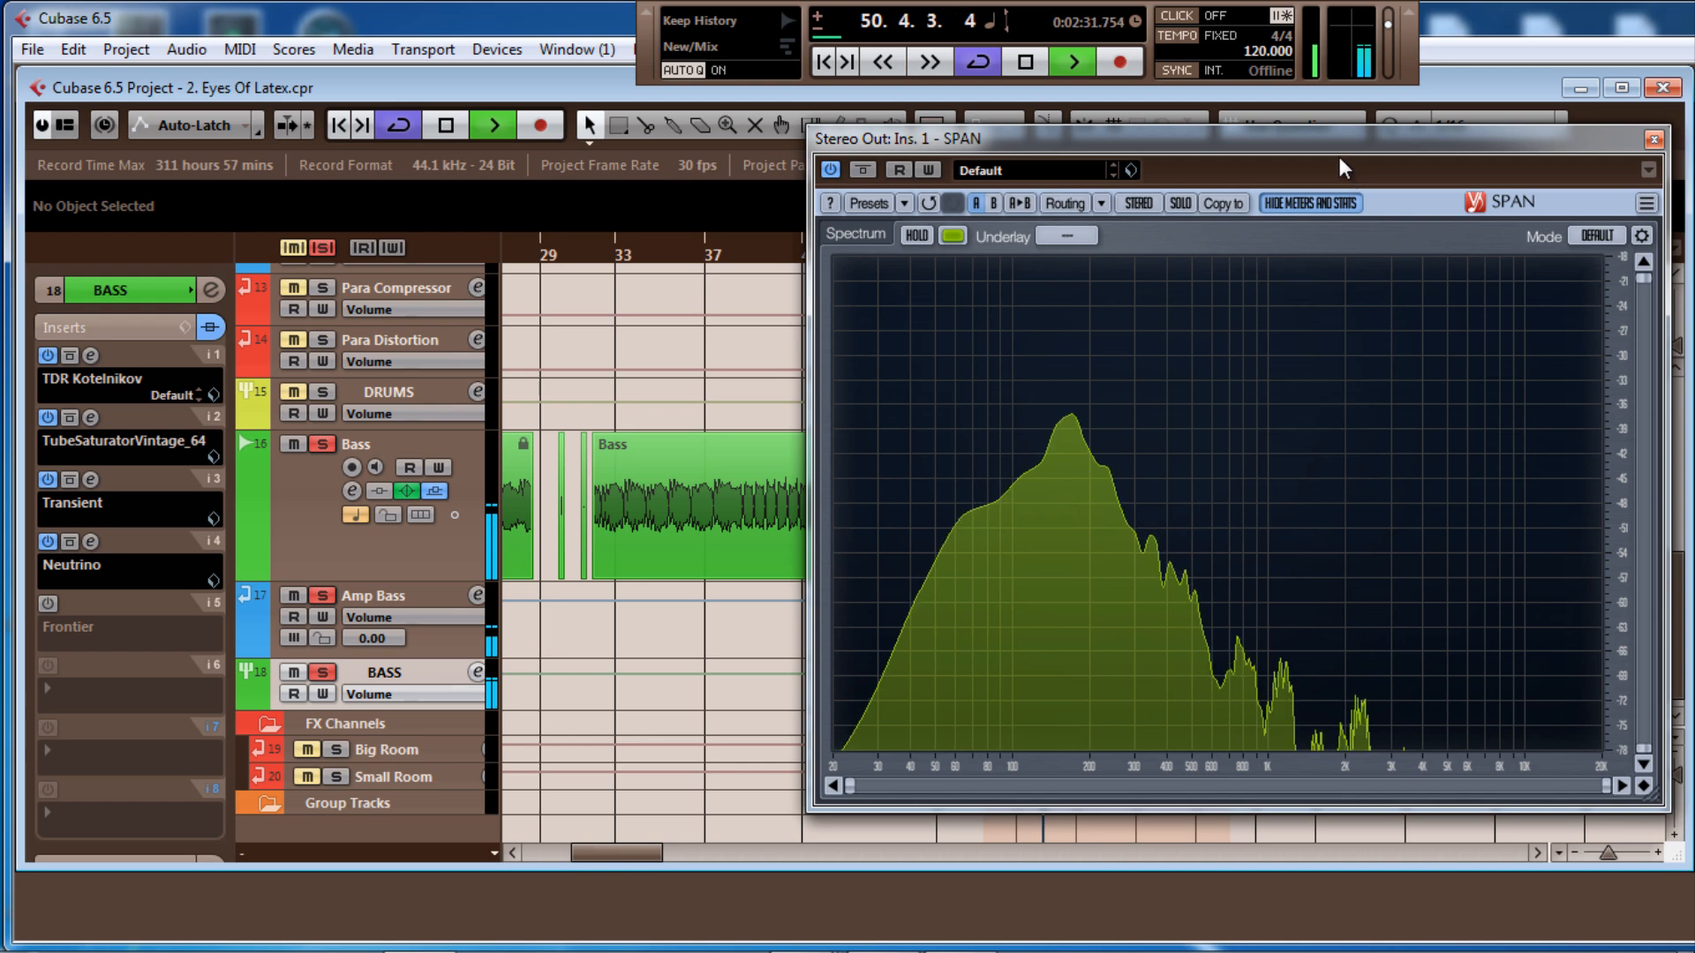
# Move the SPAN analyzer out of the way, reactivate the Frontier limiter on the BASS group and check its settings window
pyautogui.moveTo(1343, 168); pyautogui.dragTo(1694, 195)
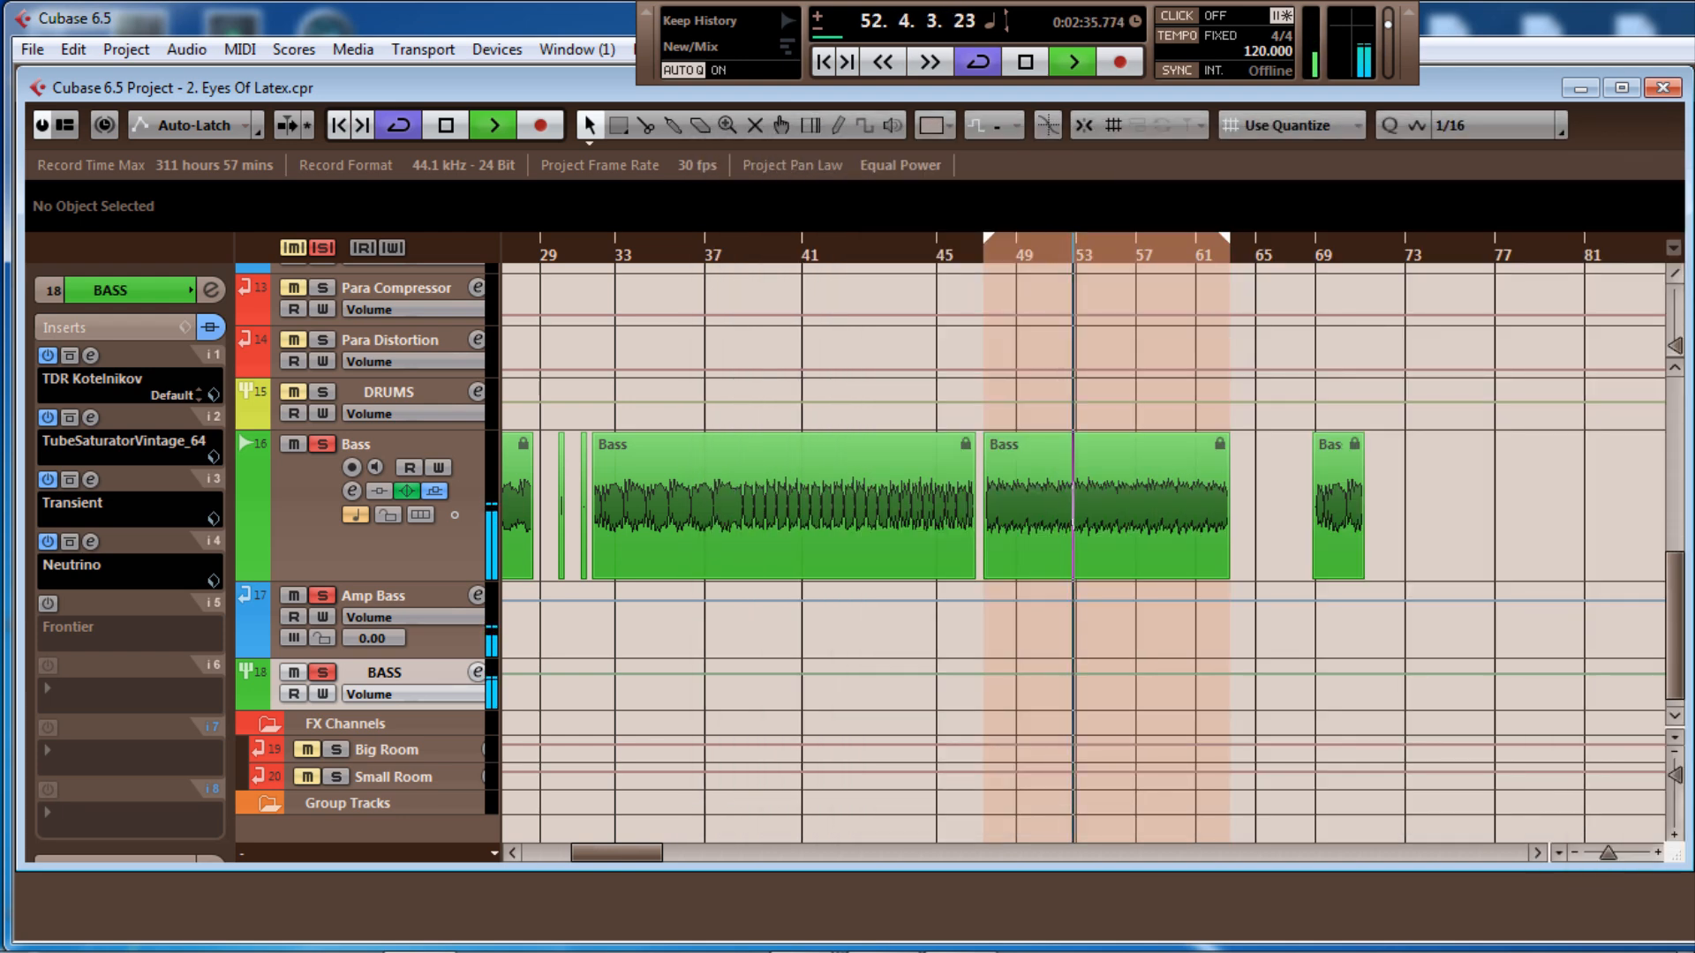
pyautogui.click(47, 602)
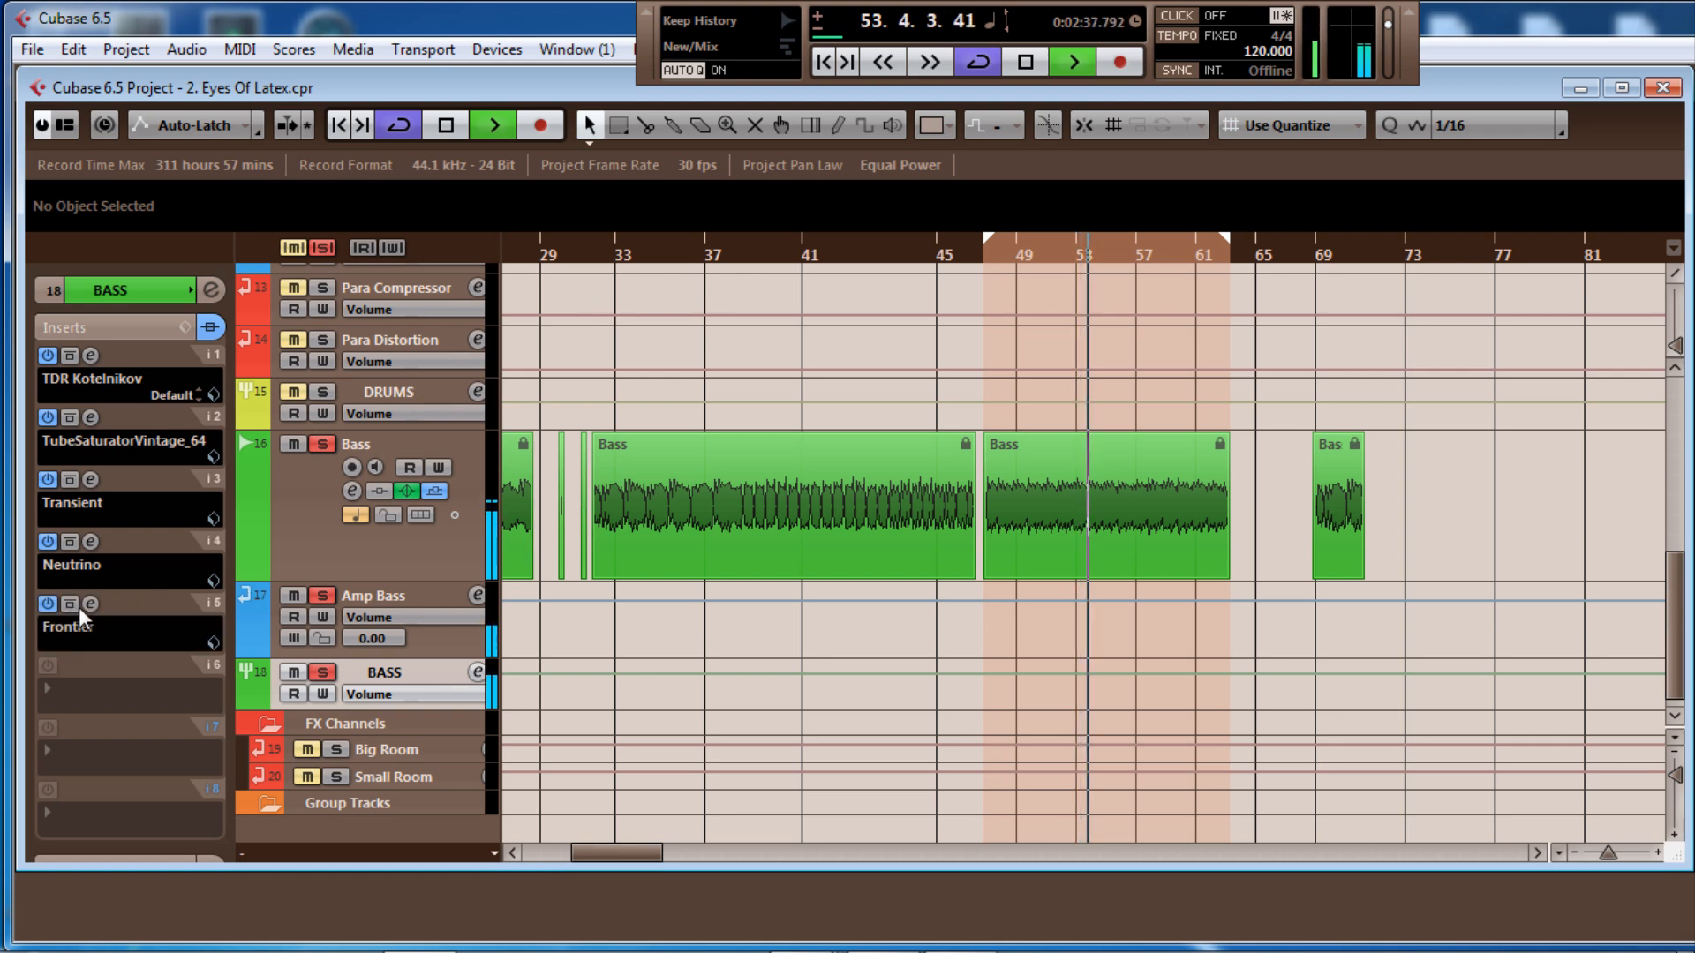
pyautogui.click(90, 604)
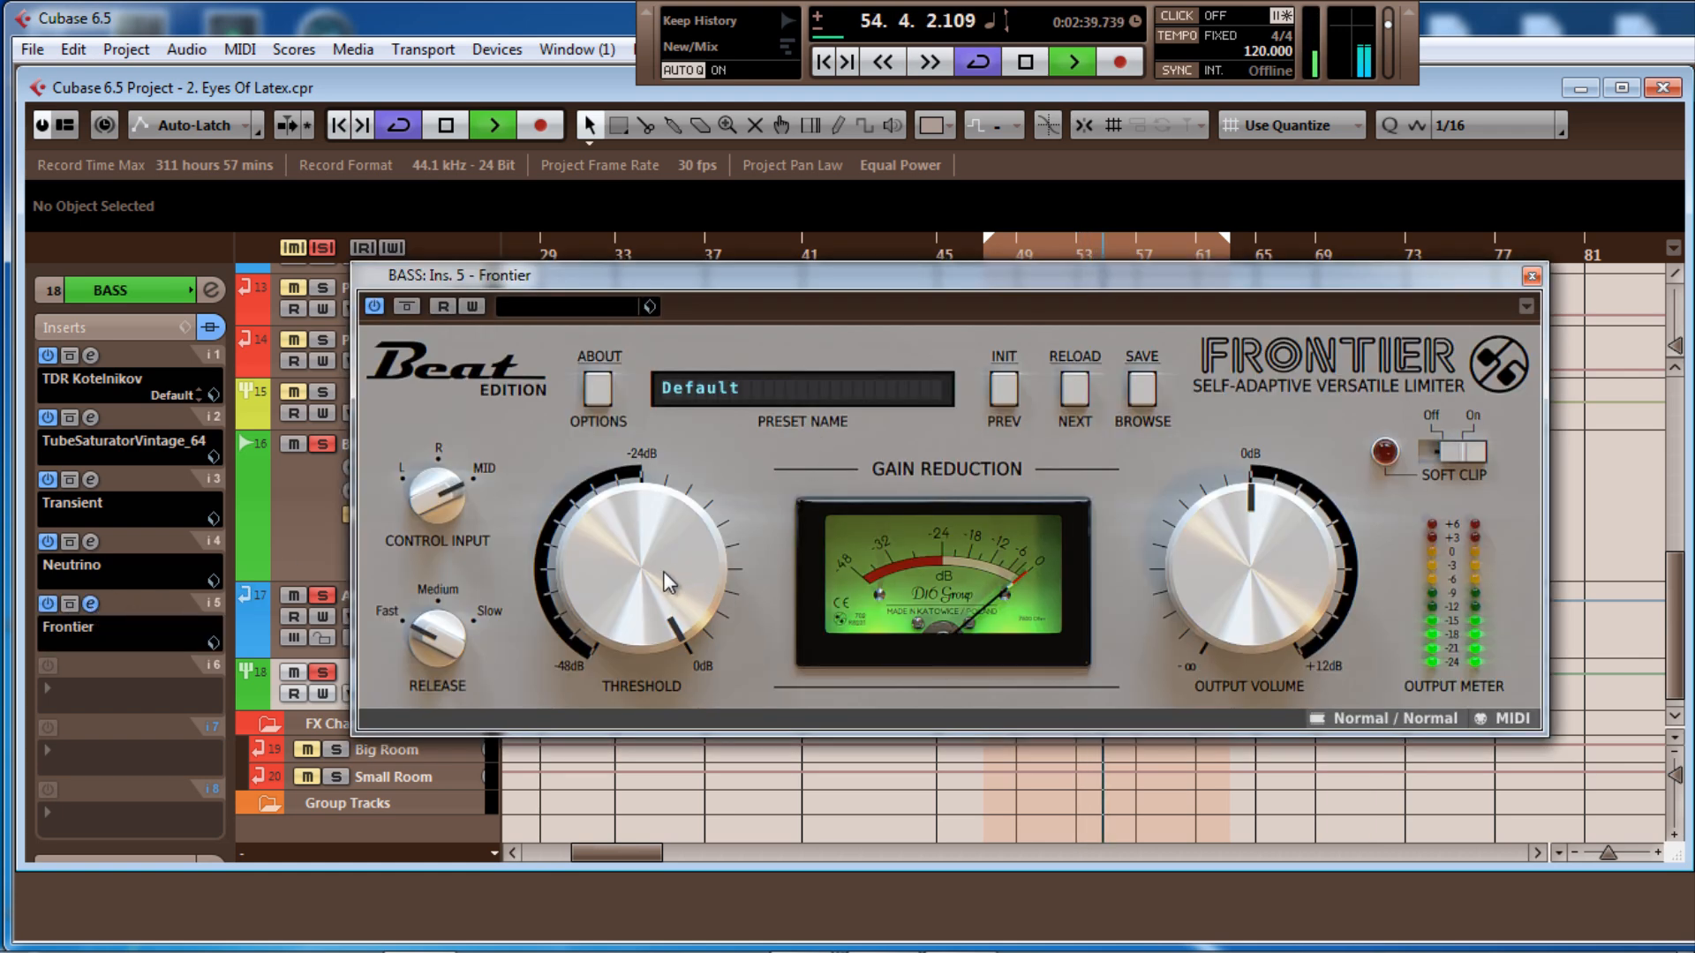
pyautogui.click(1532, 277)
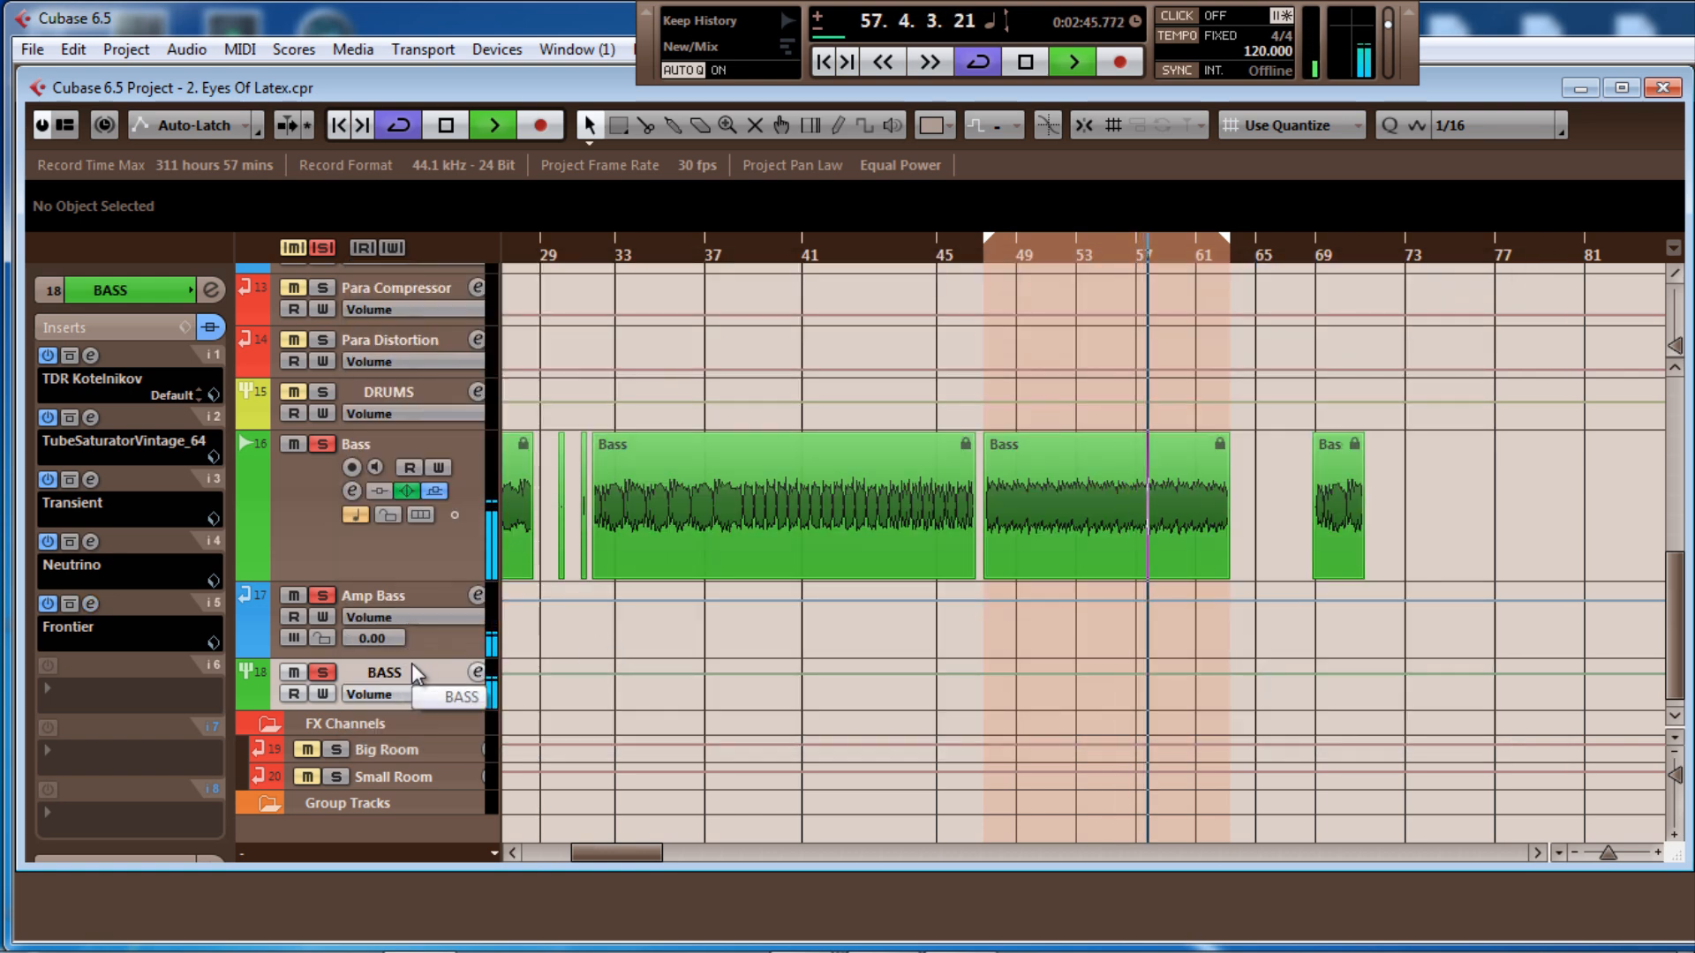
# Set the BASS group's fader to 0.00 dB in the mixer and close the mixer
pyautogui.press('F3')
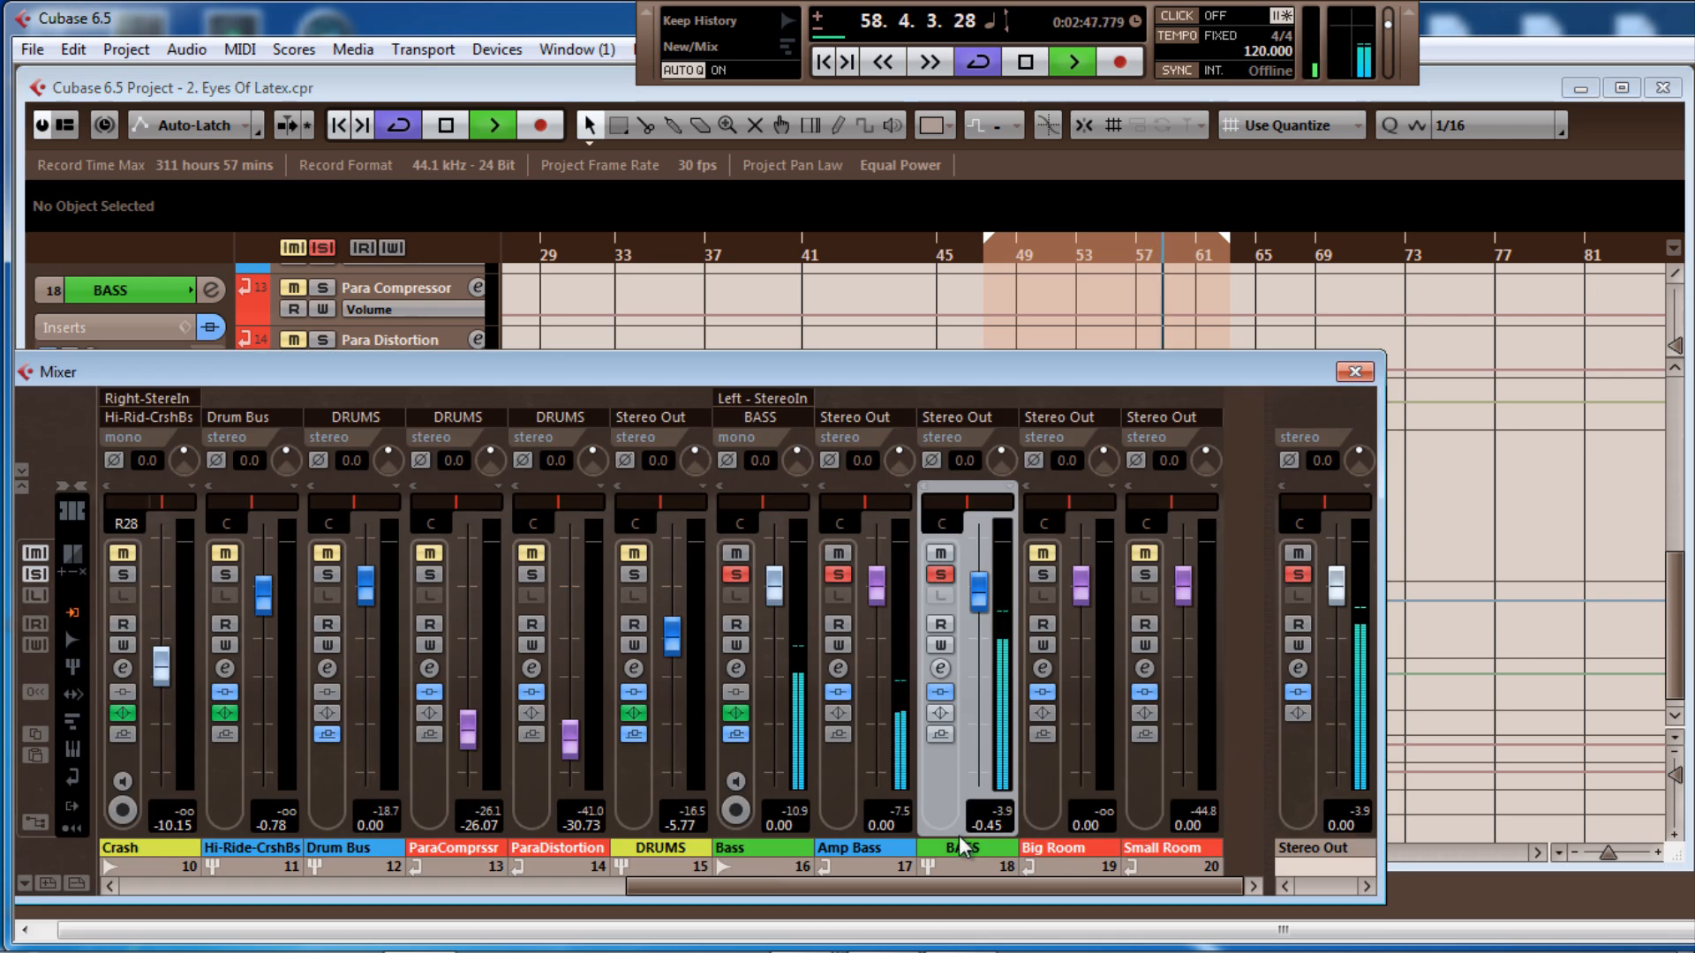
pyautogui.click(978, 828)
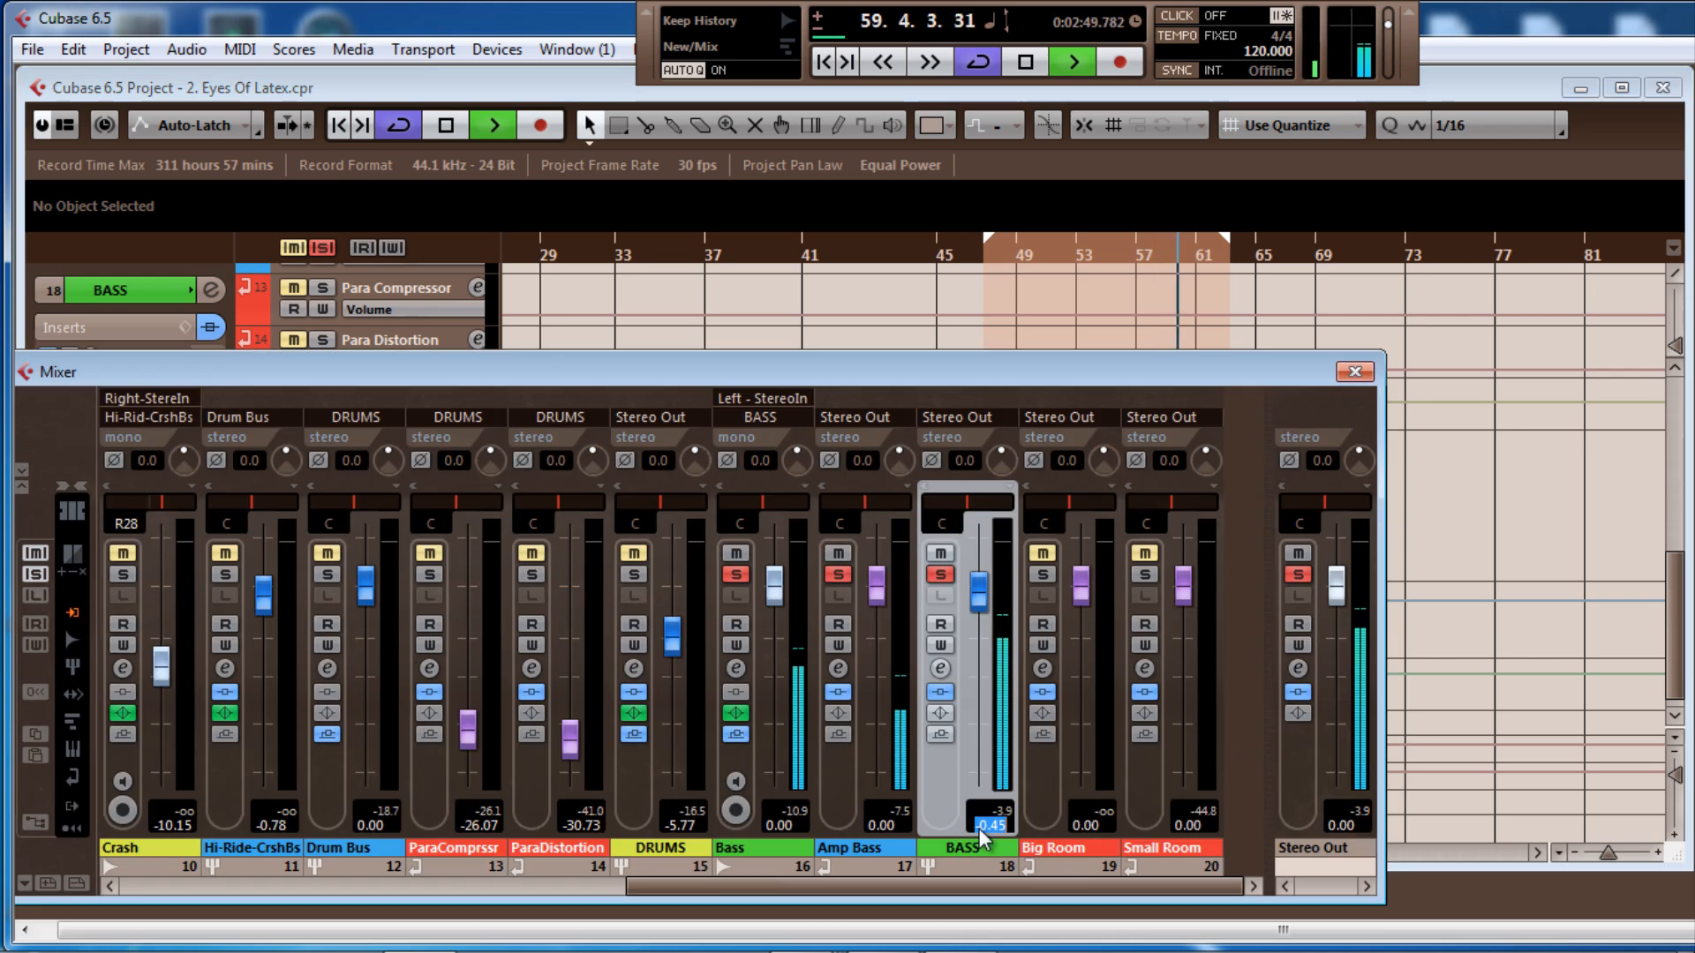
pyautogui.write('00')
pyautogui.press('Return')
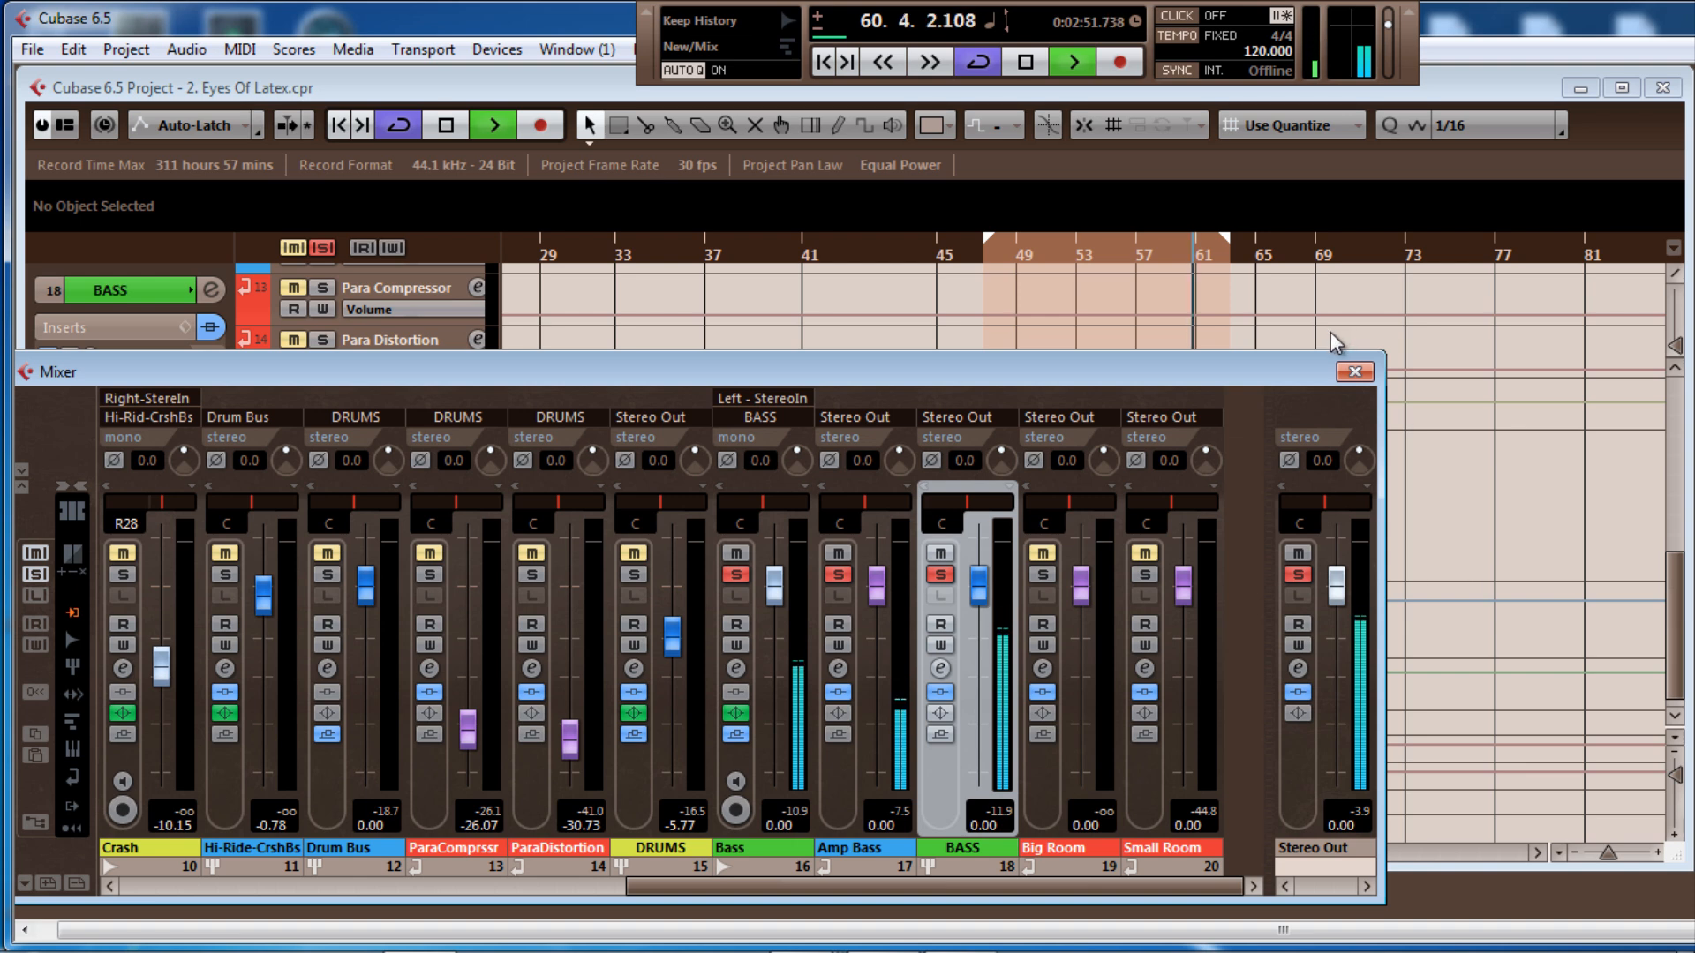
pyautogui.click(1361, 372)
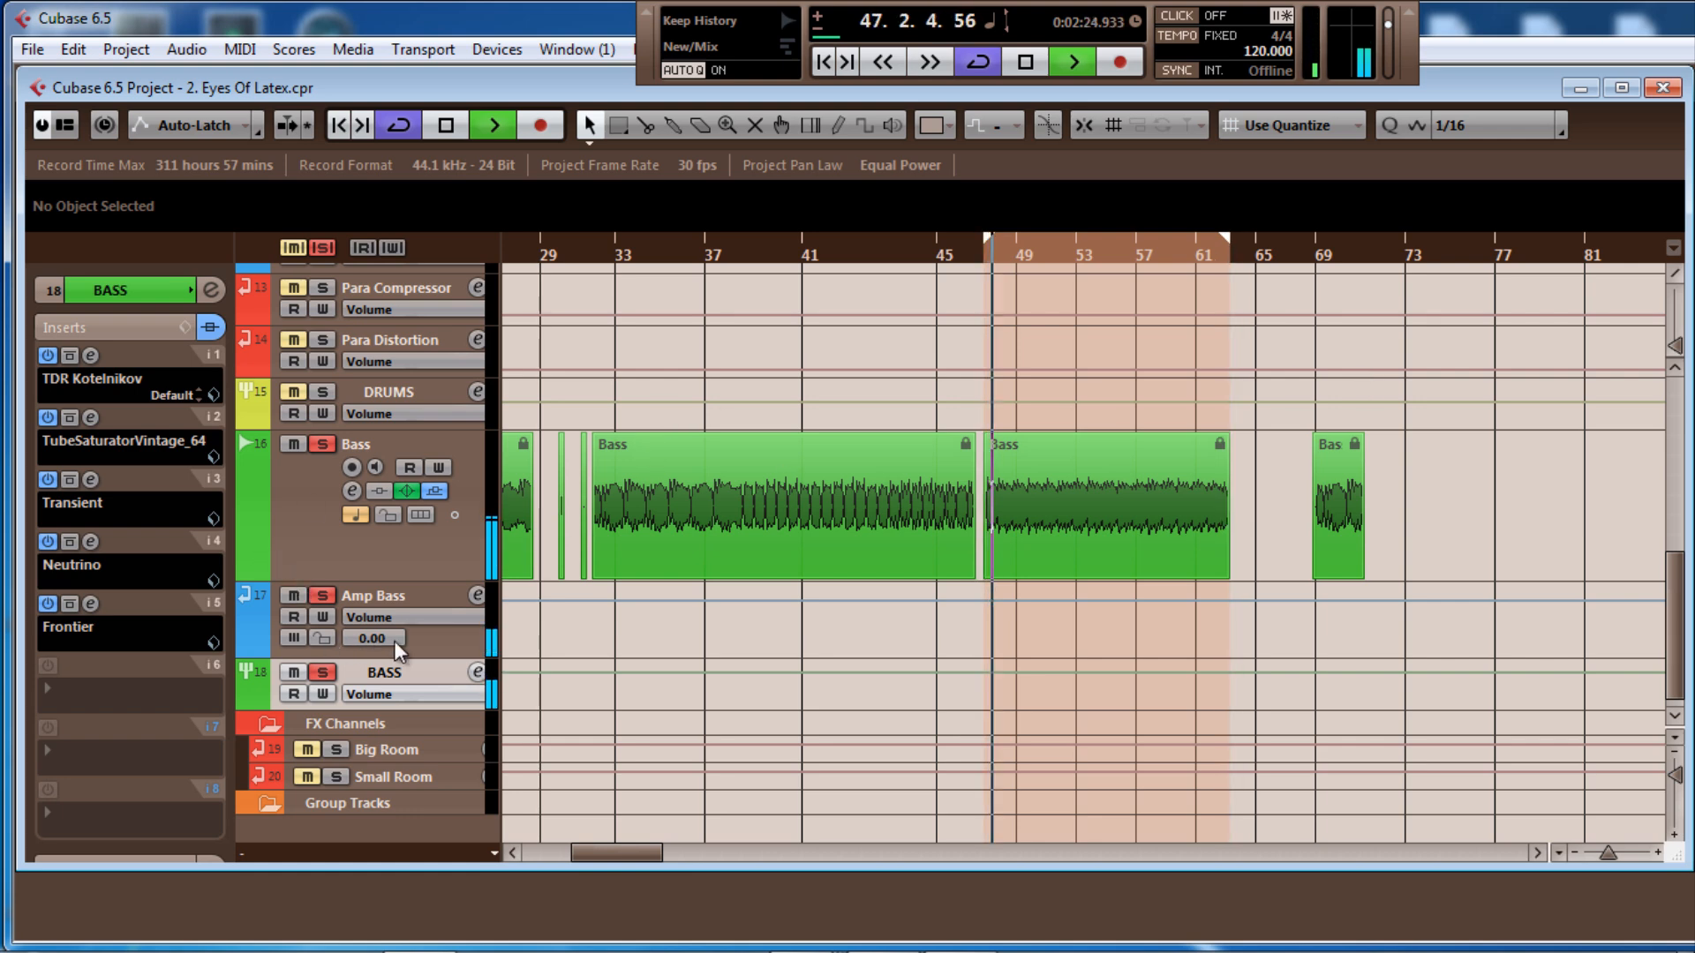
# Lower the Frontier threshold on the BASS group to between -4.6 and -8.8 dB and compare the result against bypass
pyautogui.click(90, 604)
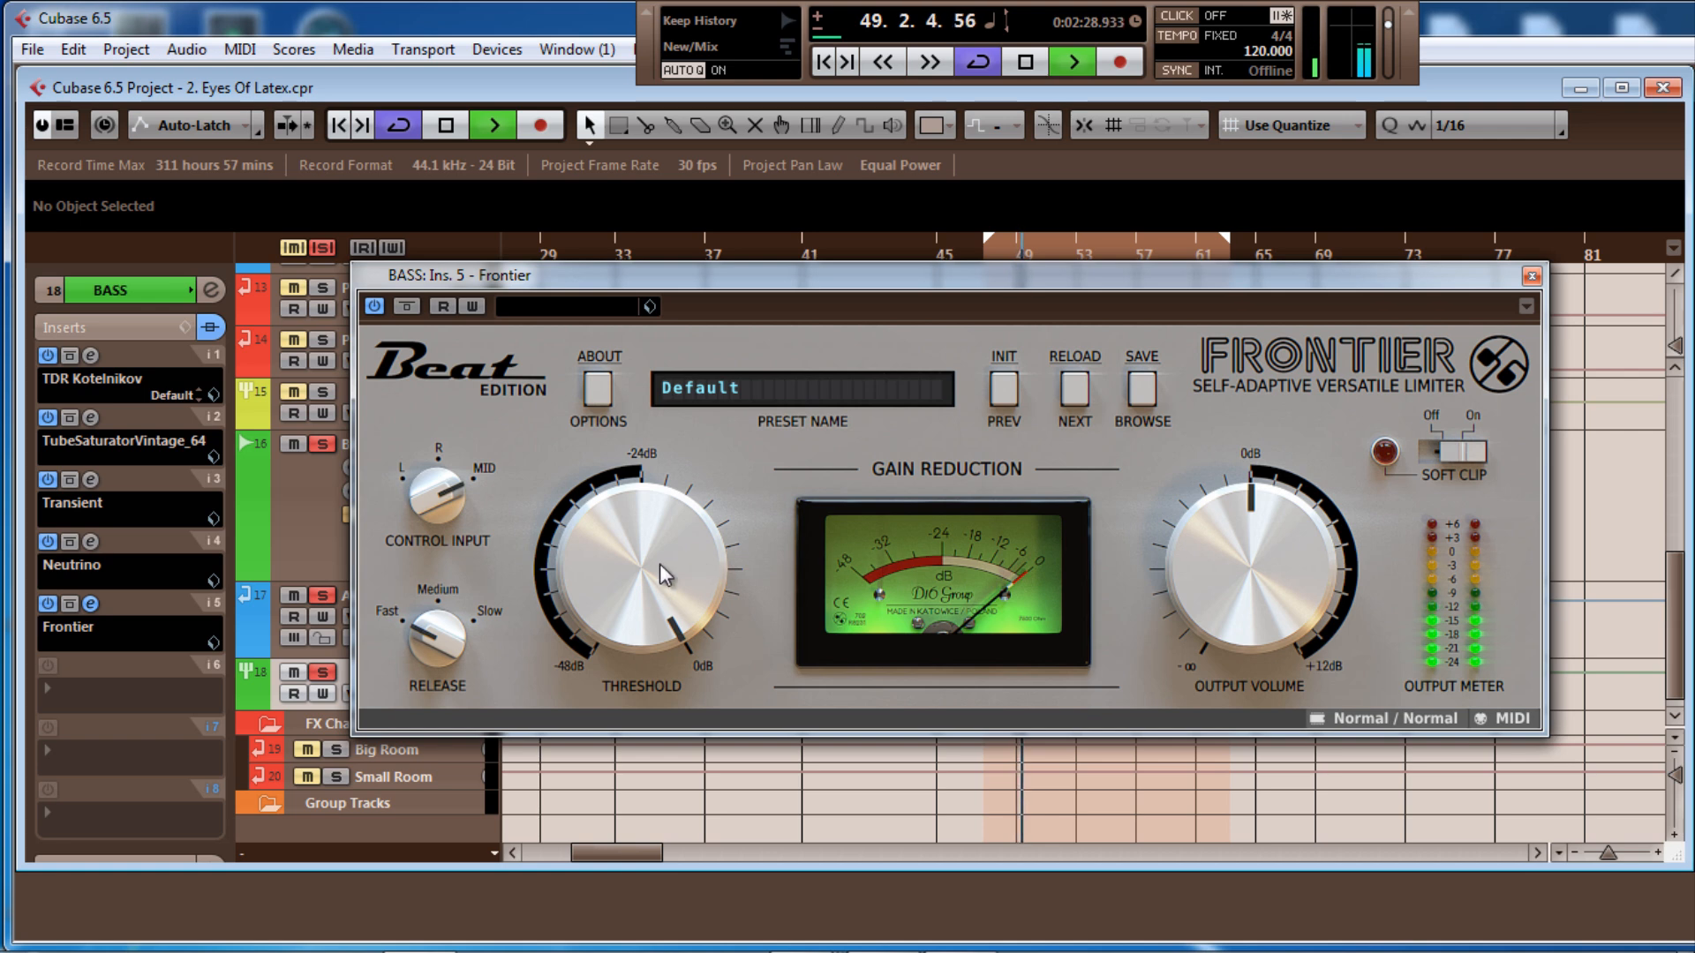
pyautogui.moveTo(659, 564); pyautogui.dragTo(646, 593)
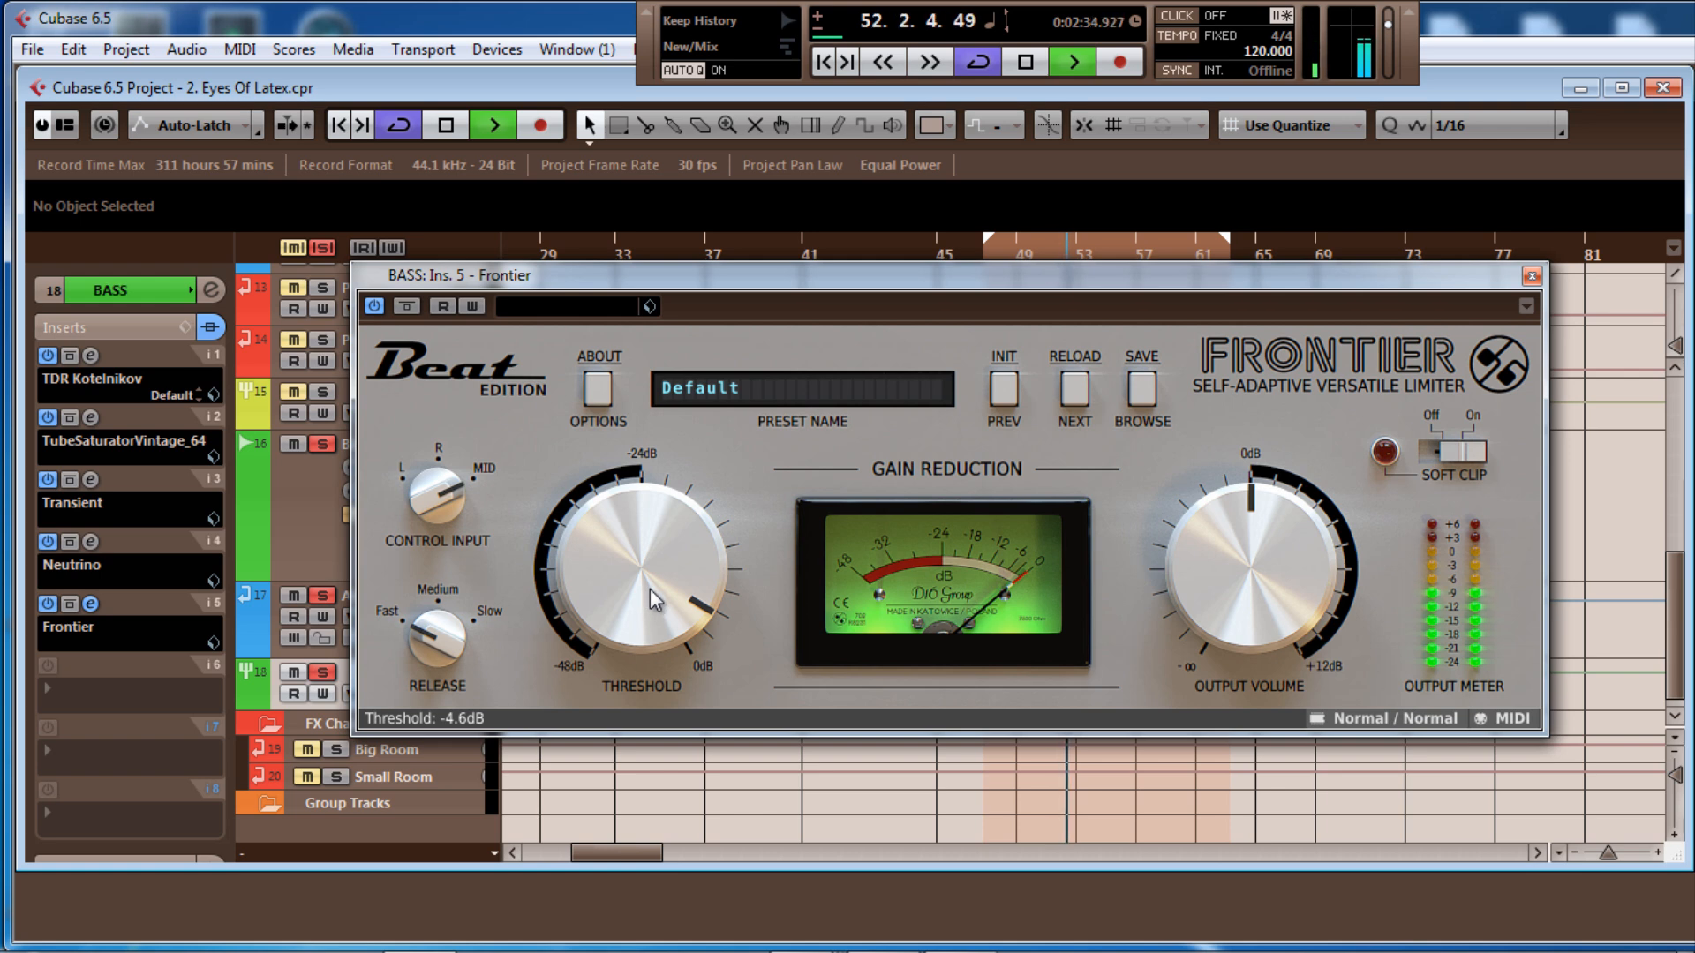
pyautogui.moveTo(650, 590); pyautogui.dragTo(650, 581)
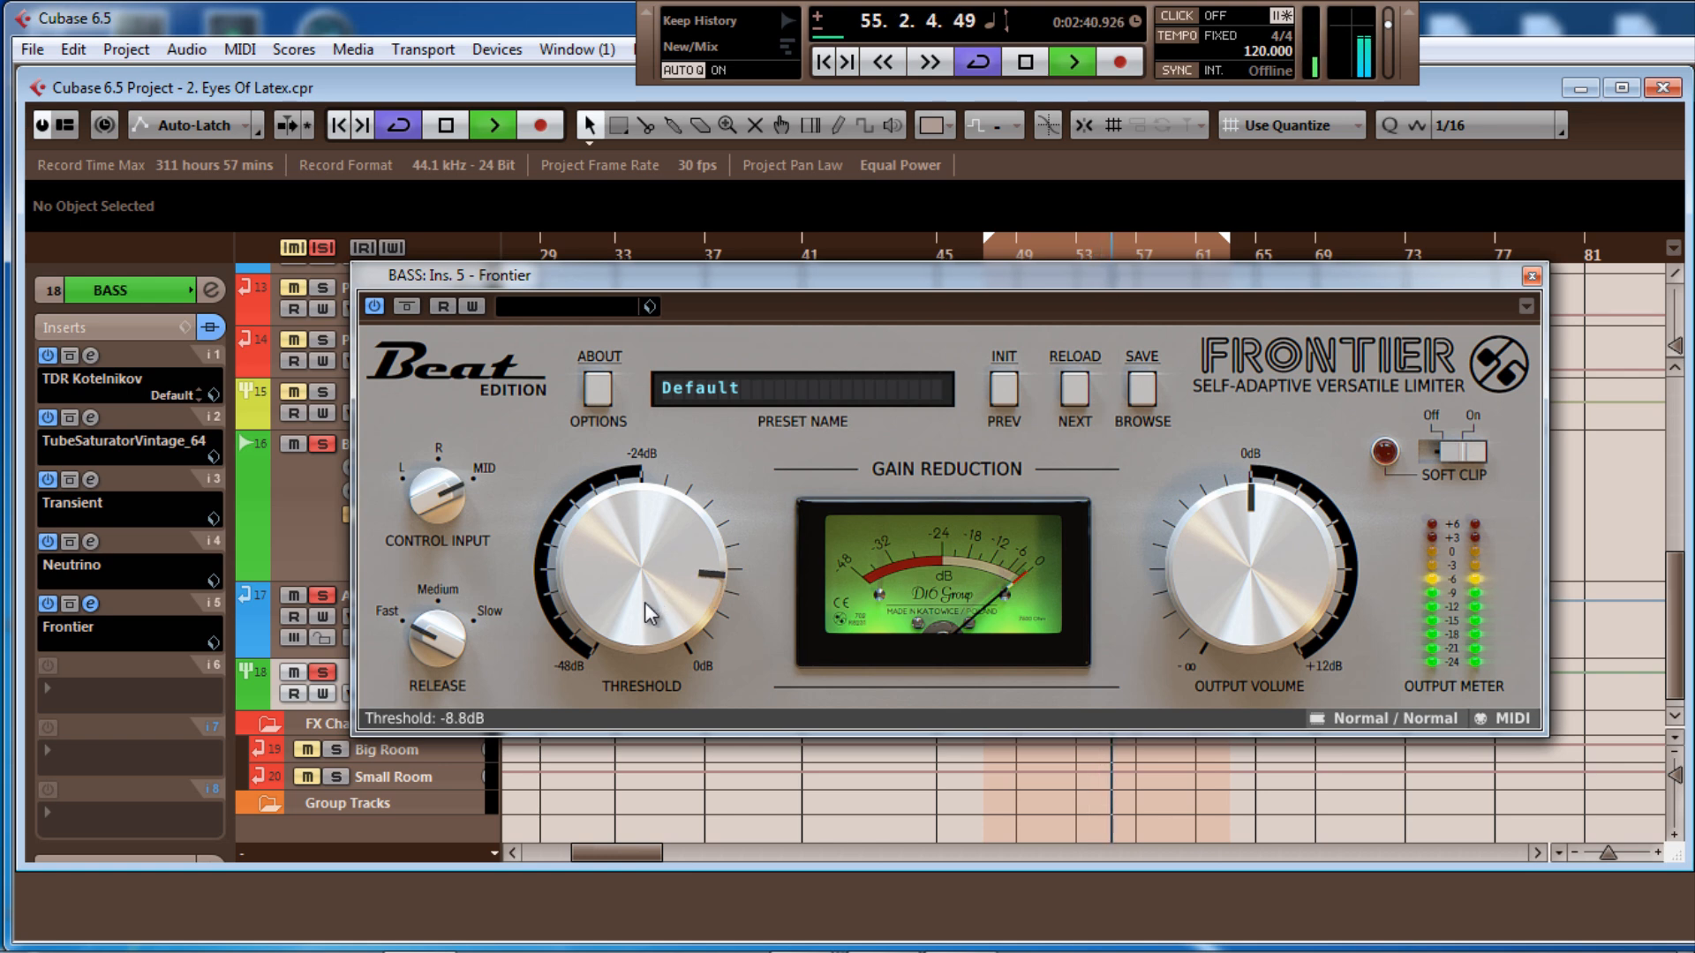
pyautogui.moveTo(645, 604)
pyautogui.mouseDown()
pyautogui.moveTo(644, 618)
pyautogui.moveTo(663, 592)
pyautogui.mouseUp()
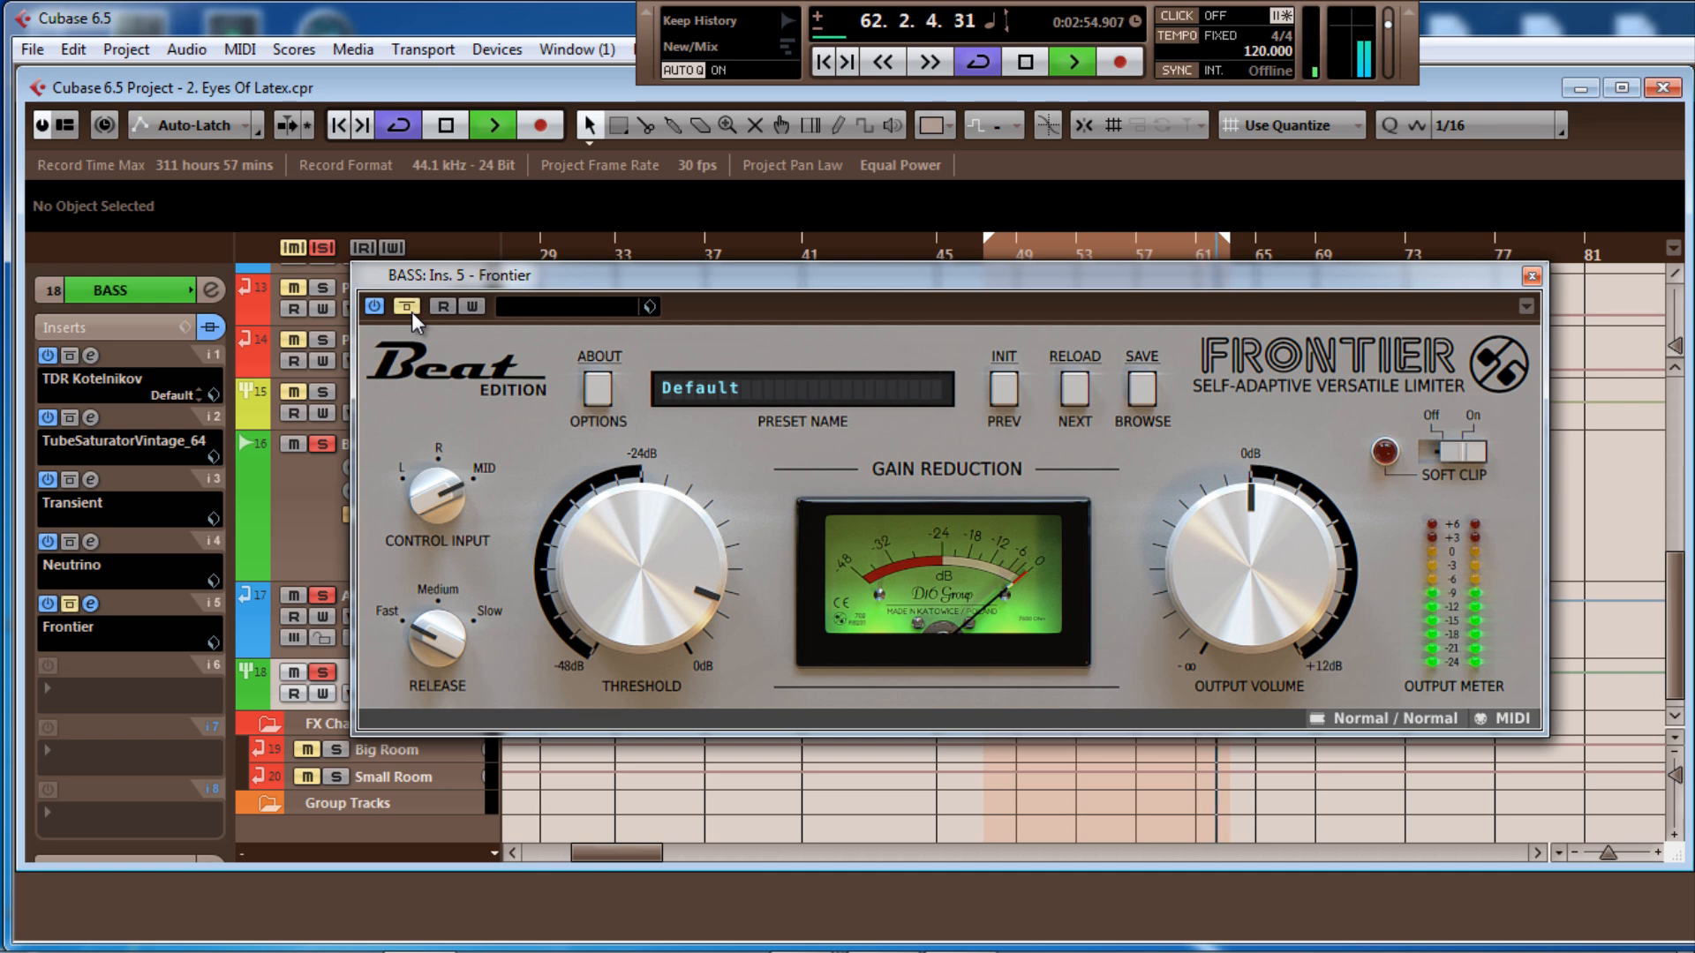
pyautogui.click(1533, 276)
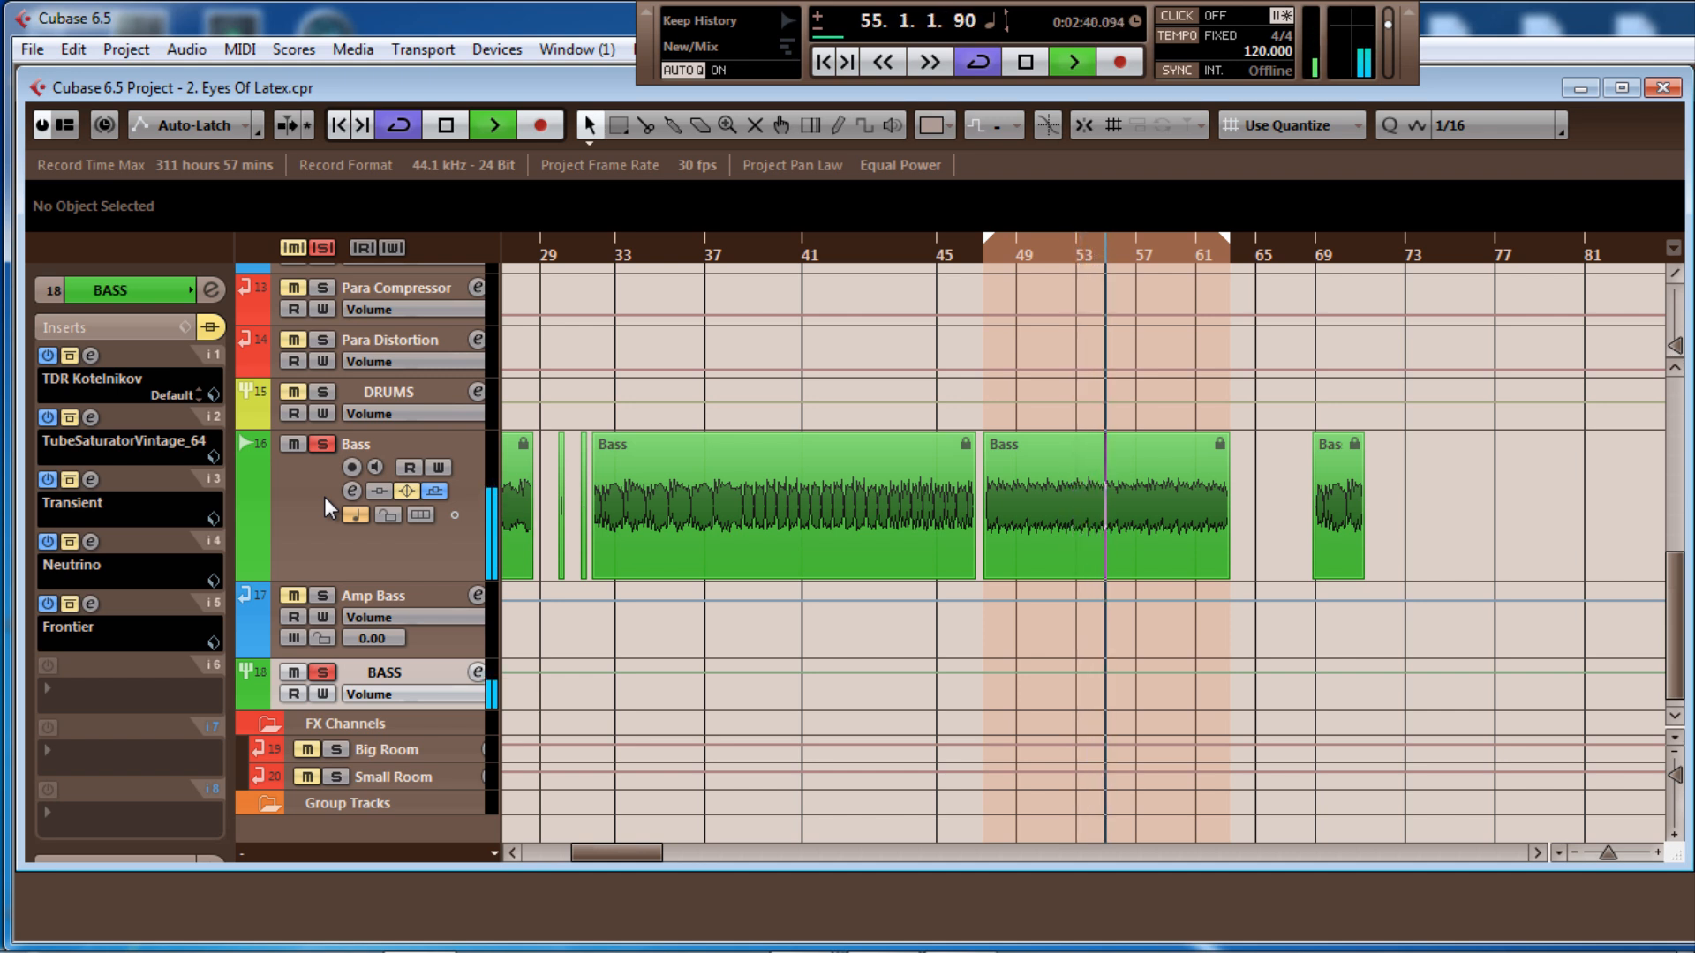
# Bring the bass processing back one stage at a time during playback: the Bass EQ, the Amp Bass channel, and the BASS group inserts
pyautogui.click(405, 491)
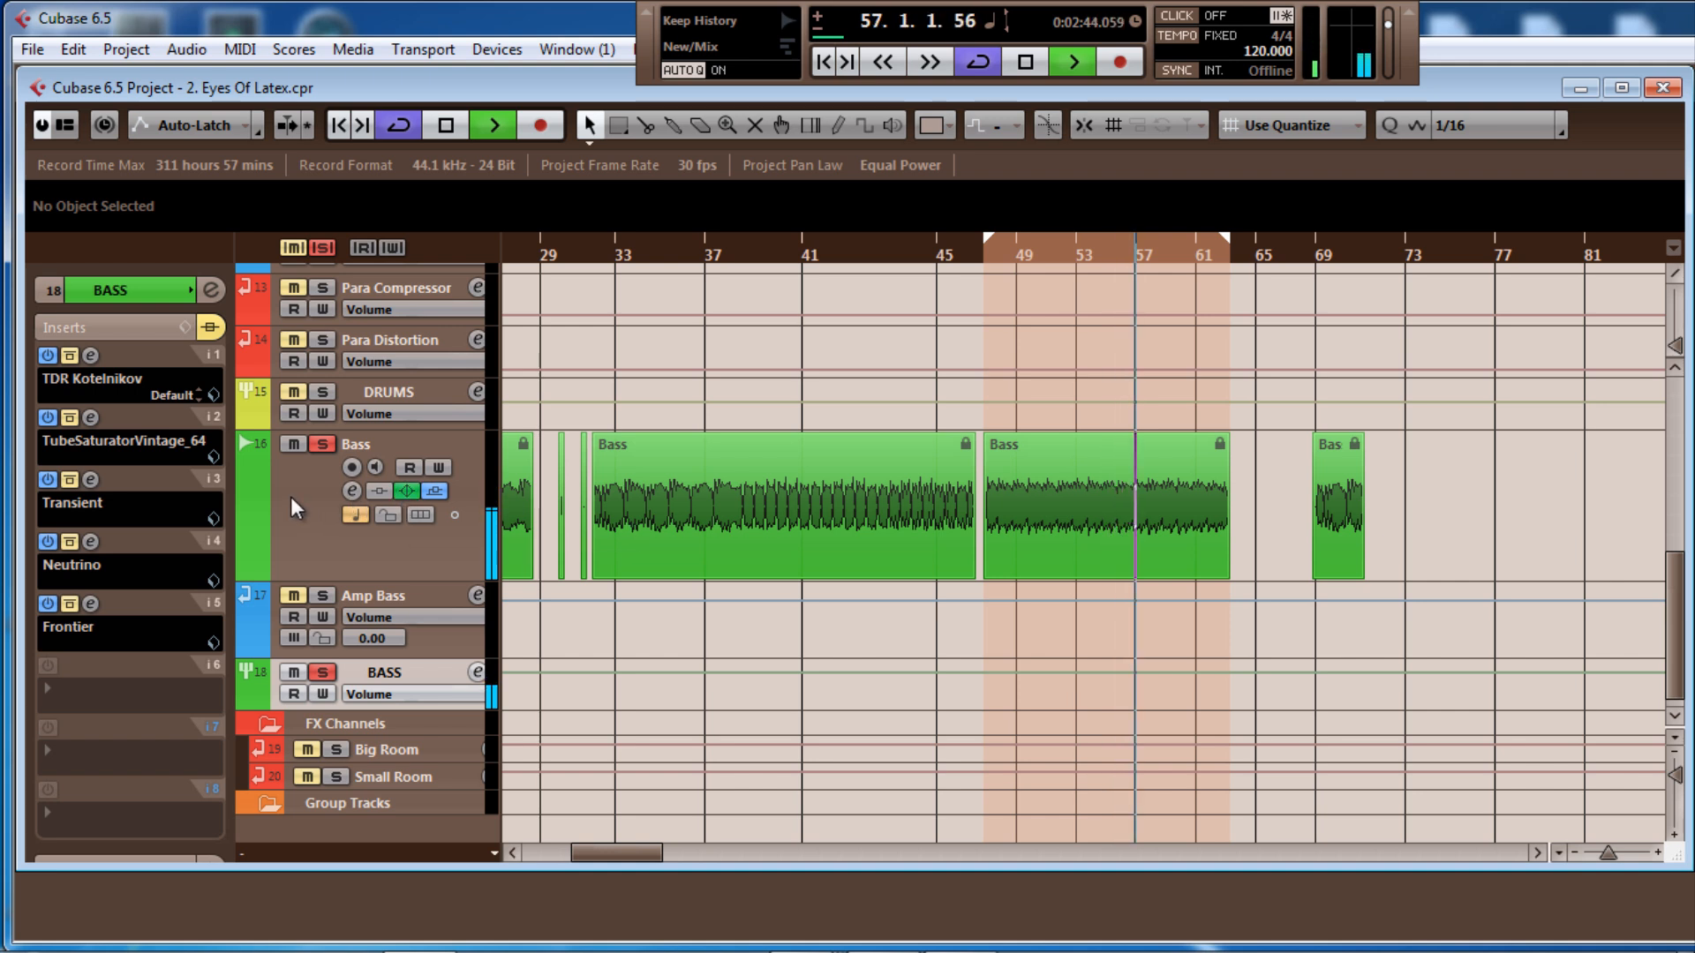
pyautogui.click(320, 593)
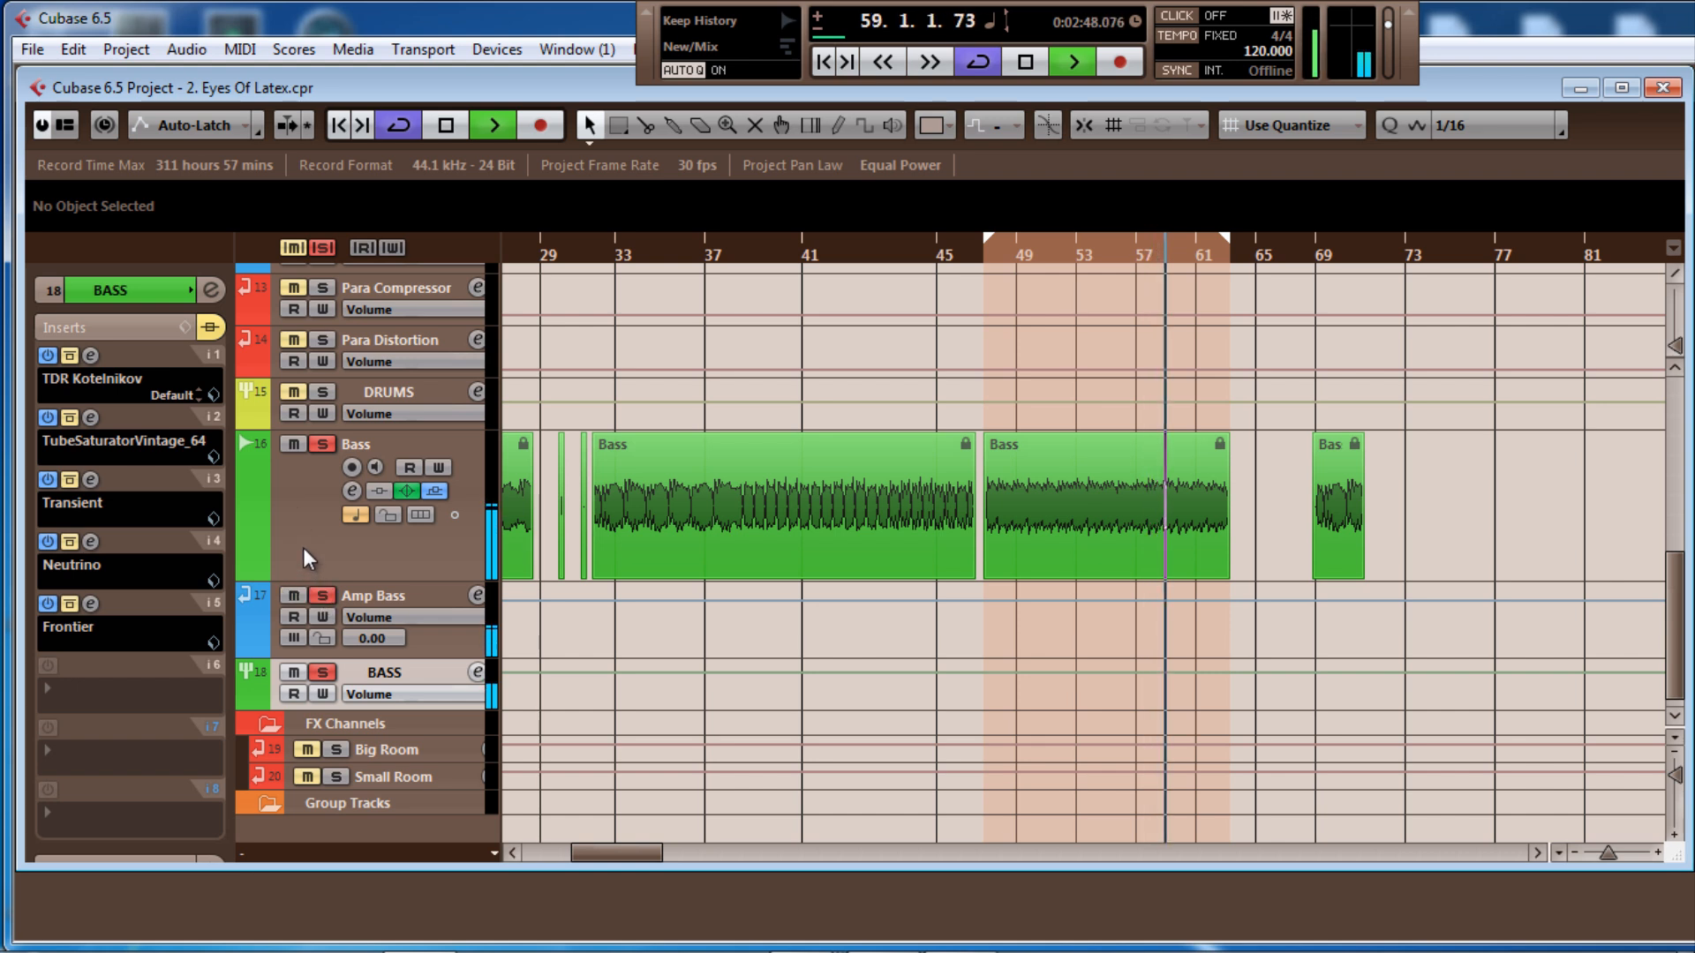
pyautogui.click(210, 327)
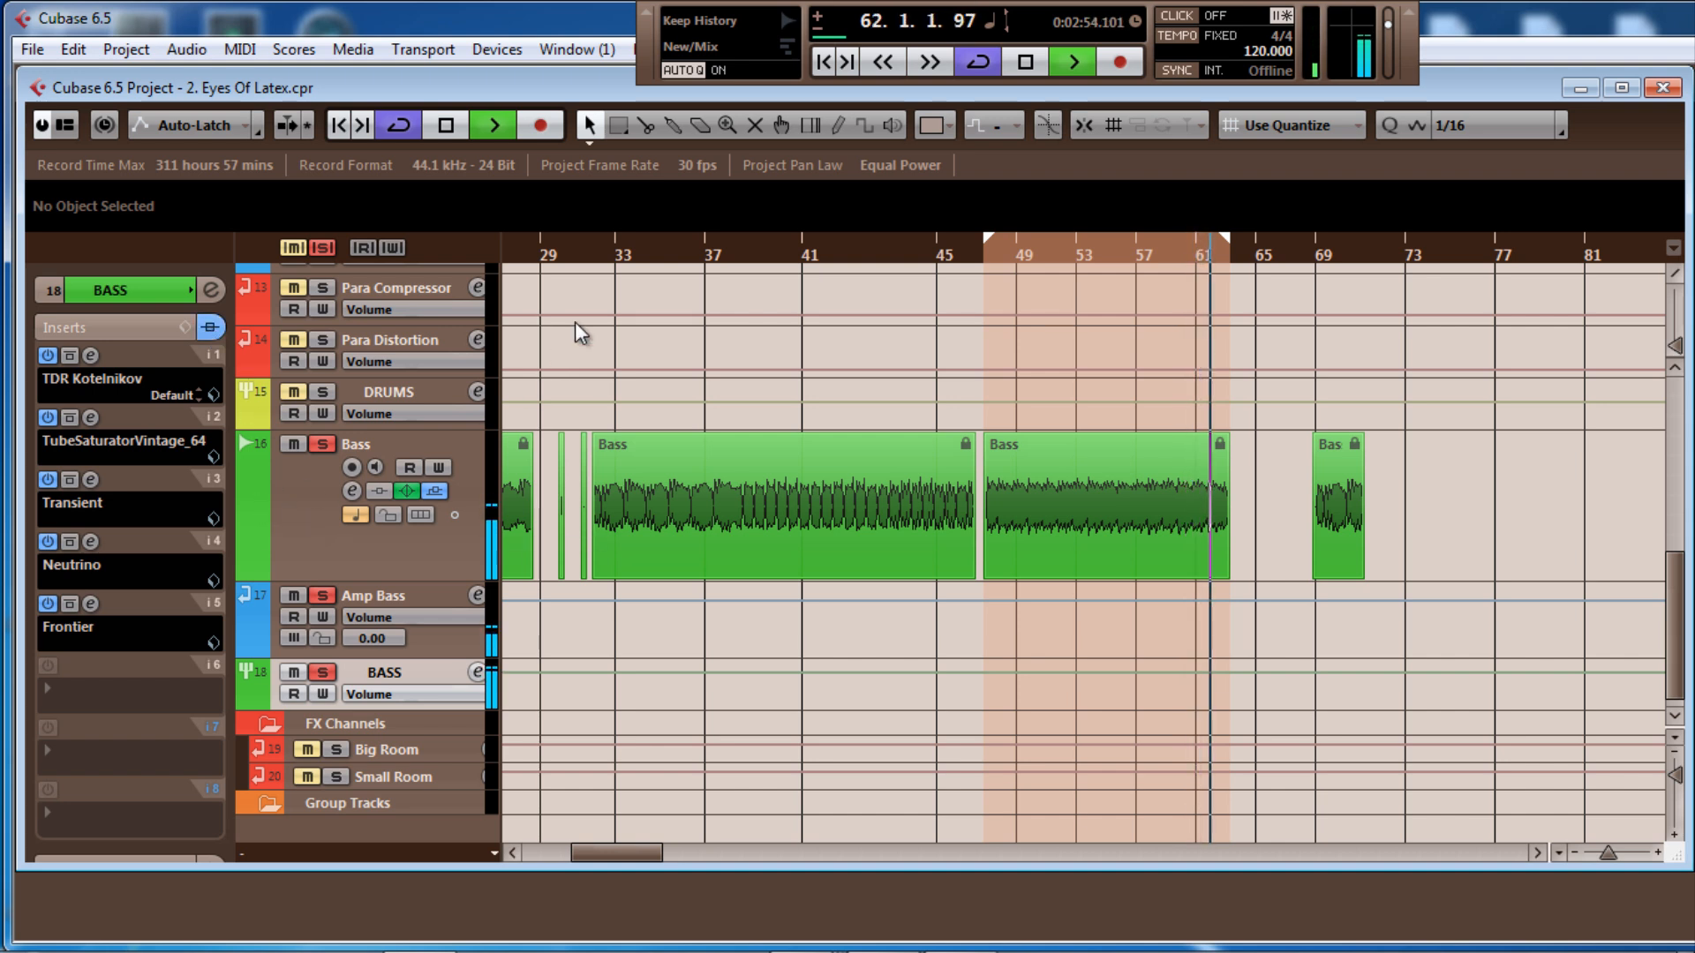
# Play the song from around bar 33 and solo the drum channels and Small Room together with the bass
pyautogui.click(629, 251)
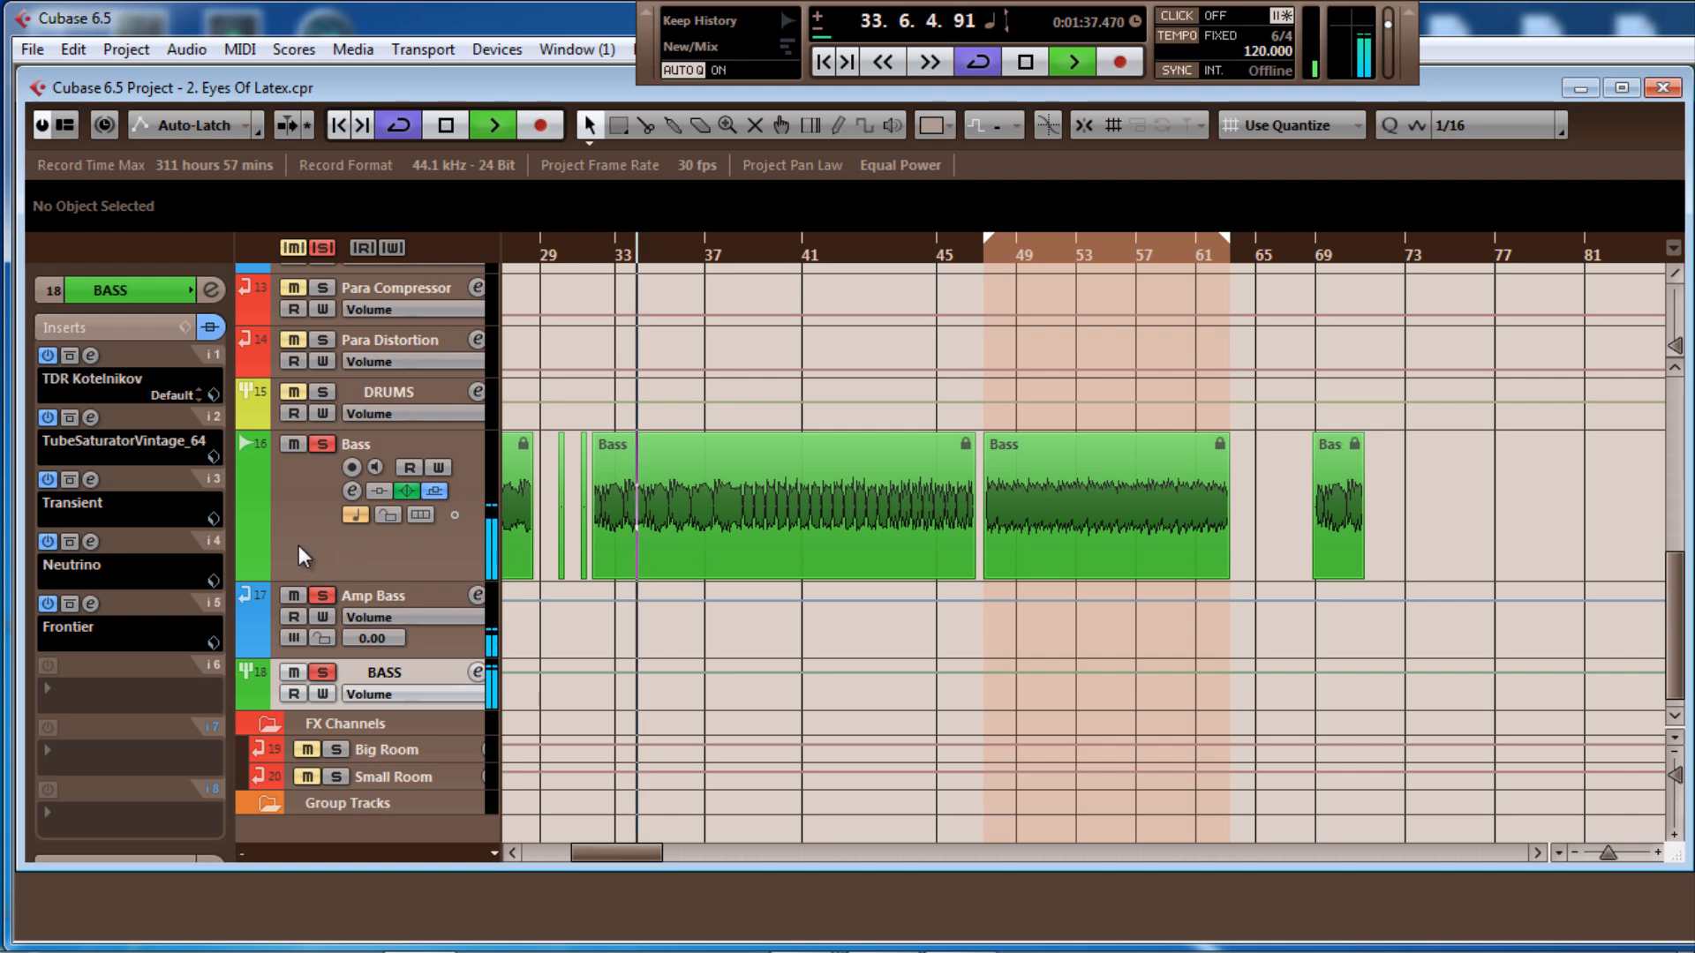
pyautogui.scroll(5, 297, 542)
pyautogui.scroll(4, 296, 542)
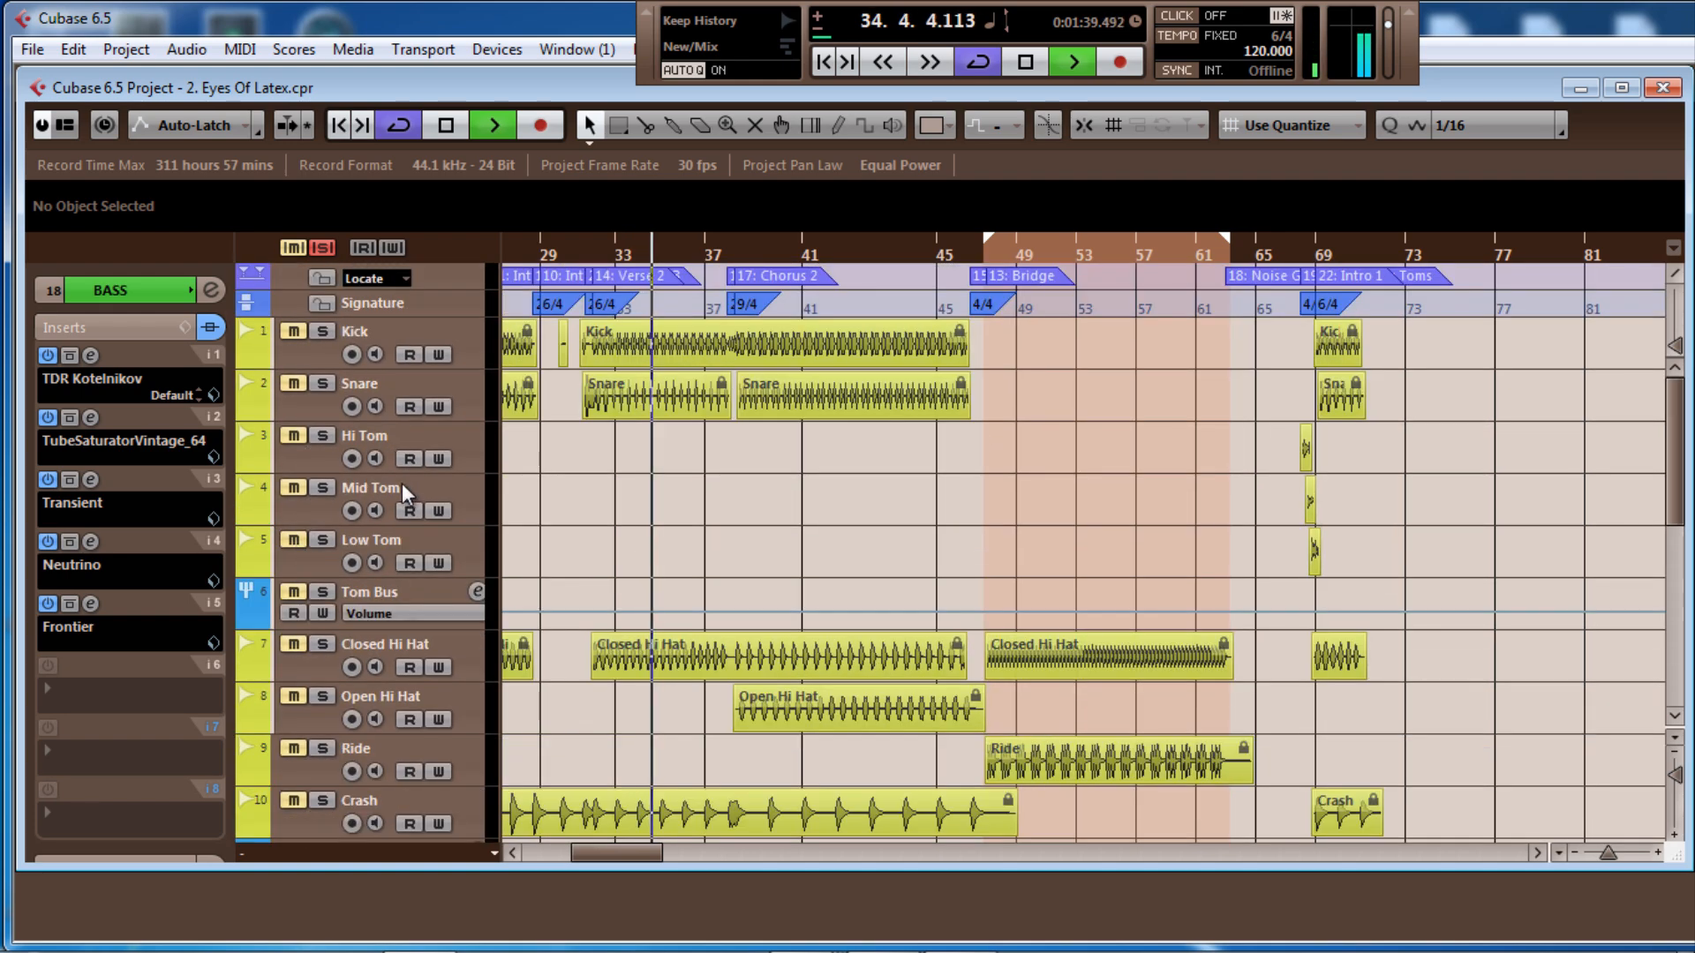
pyautogui.scroll(-9, 535, 485)
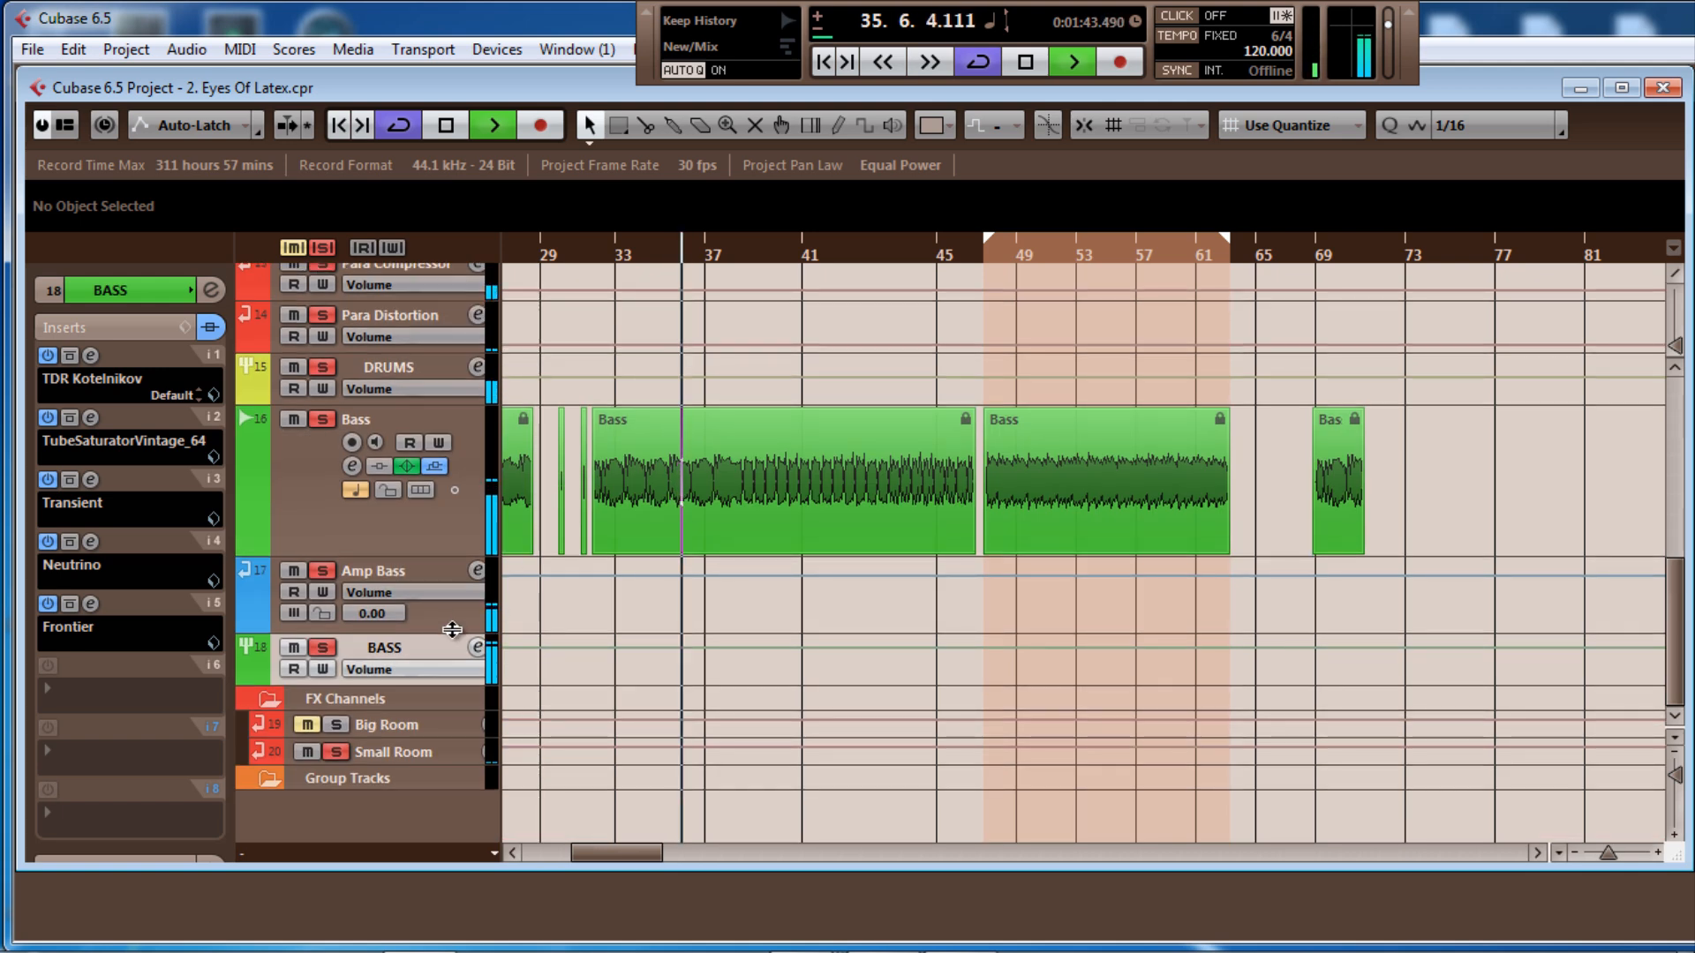
# Examine the bass and drum levels in the mixer, with its window moved clear of the insert list, and stop playback
pyautogui.press('F3')
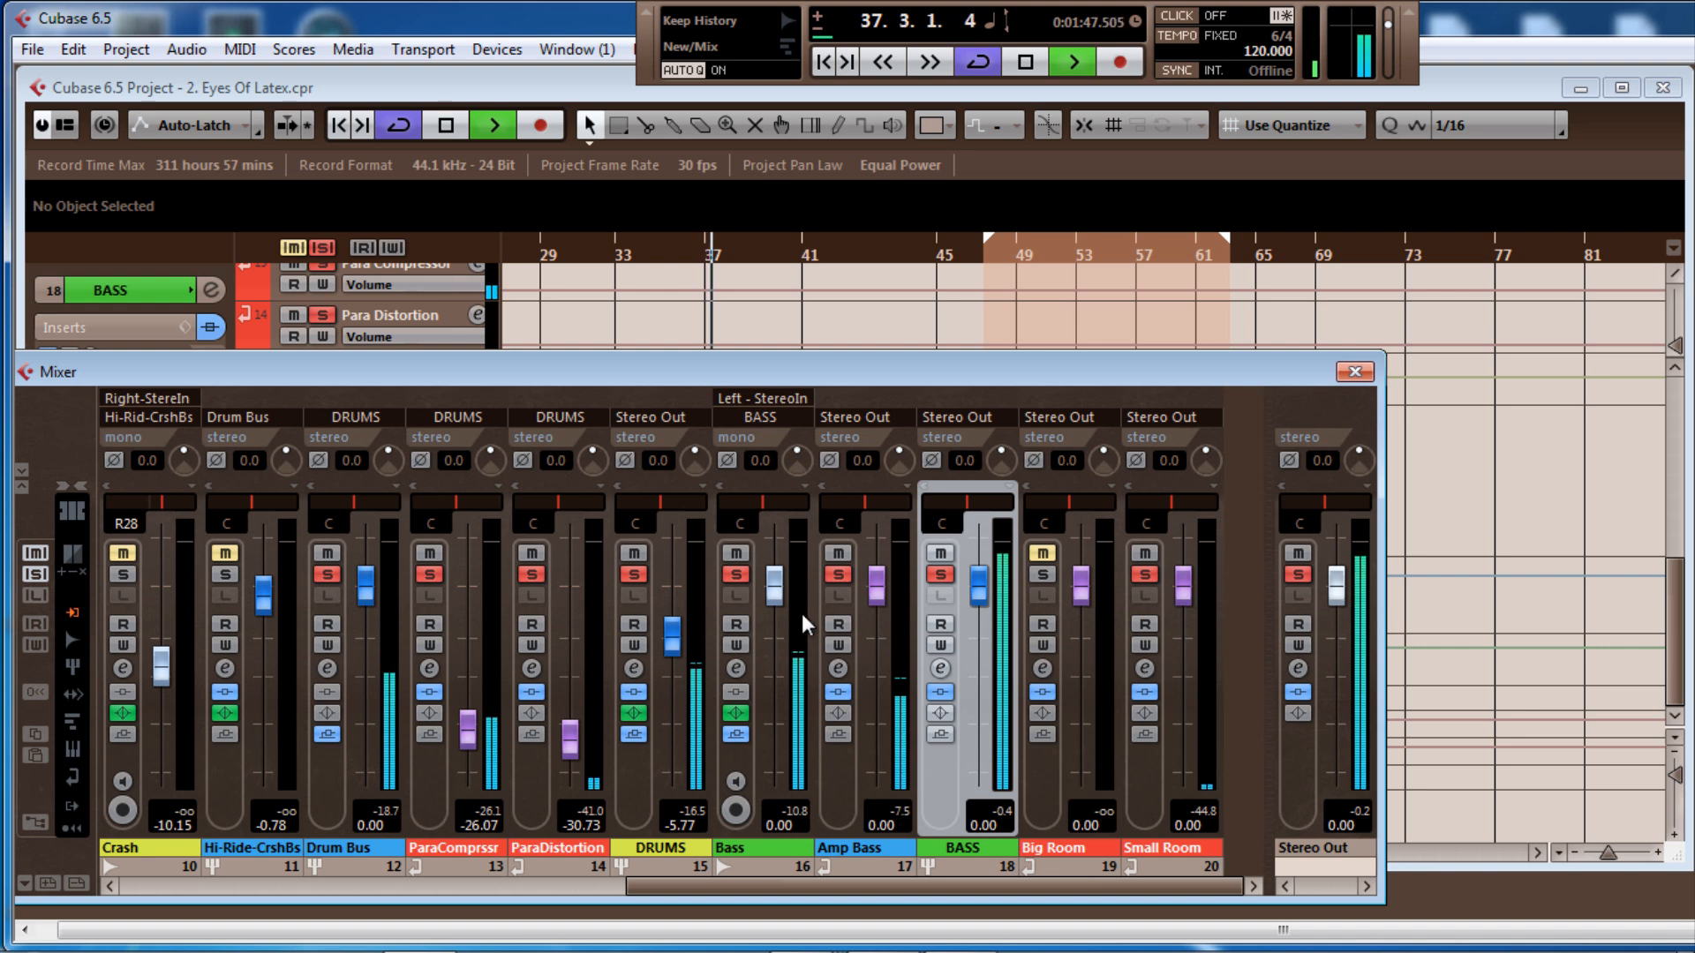
pyautogui.moveTo(1149, 369); pyautogui.dragTo(1278, 351)
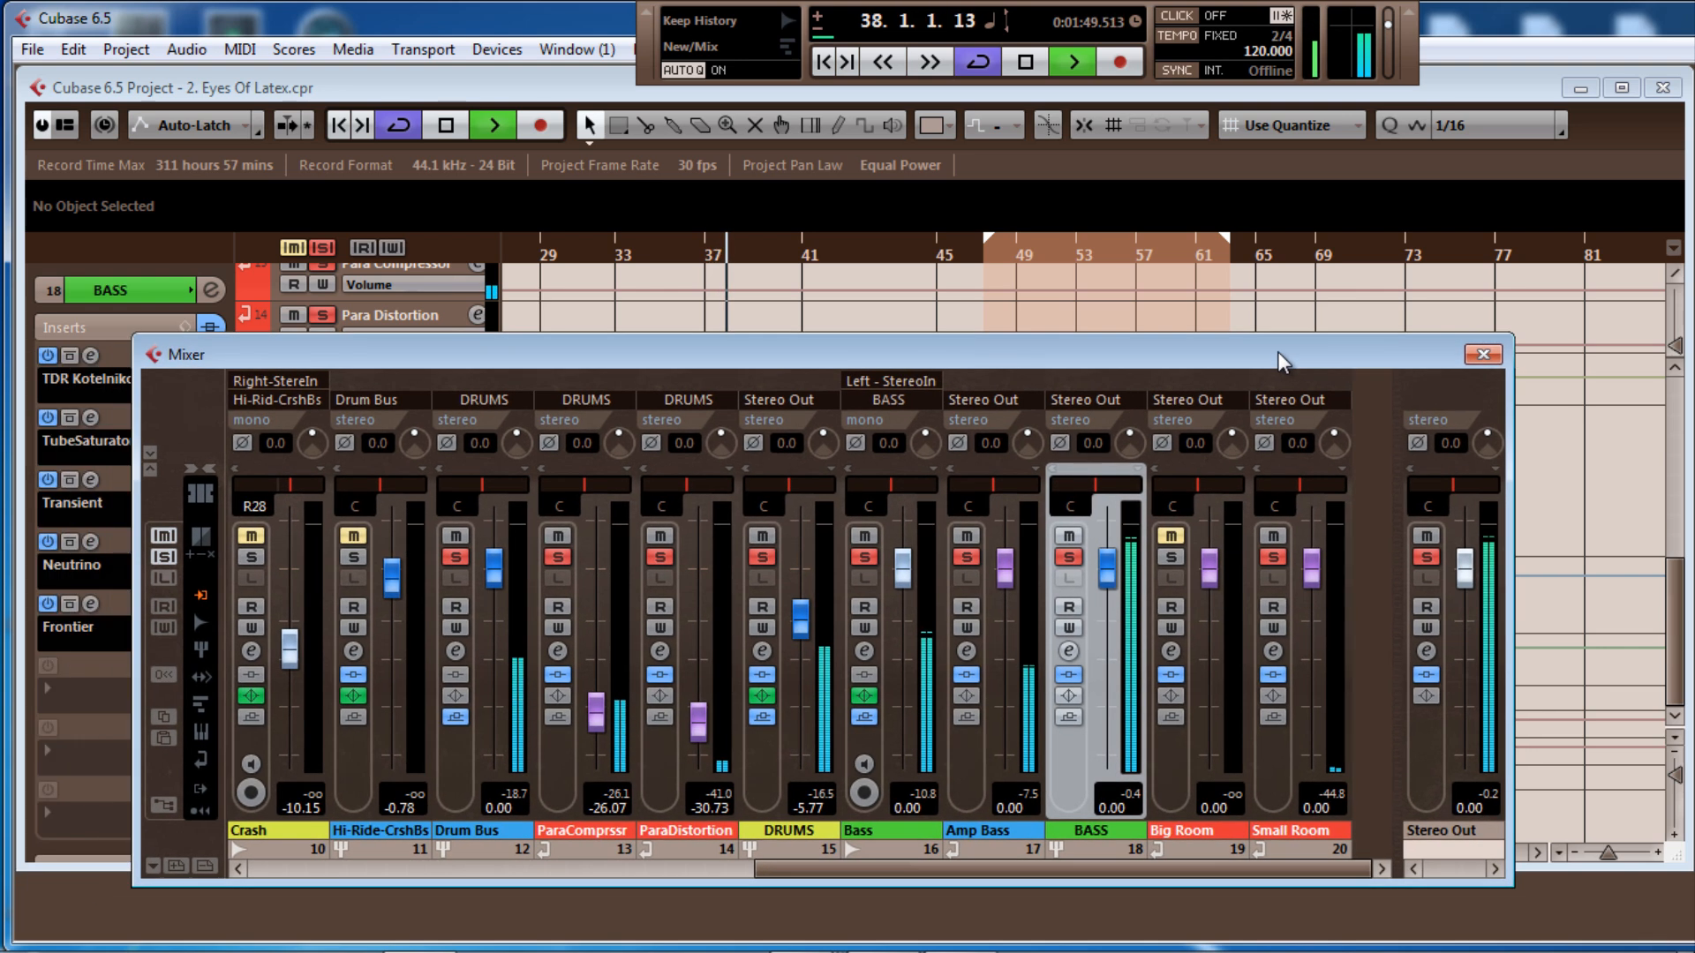
pyautogui.press('space')
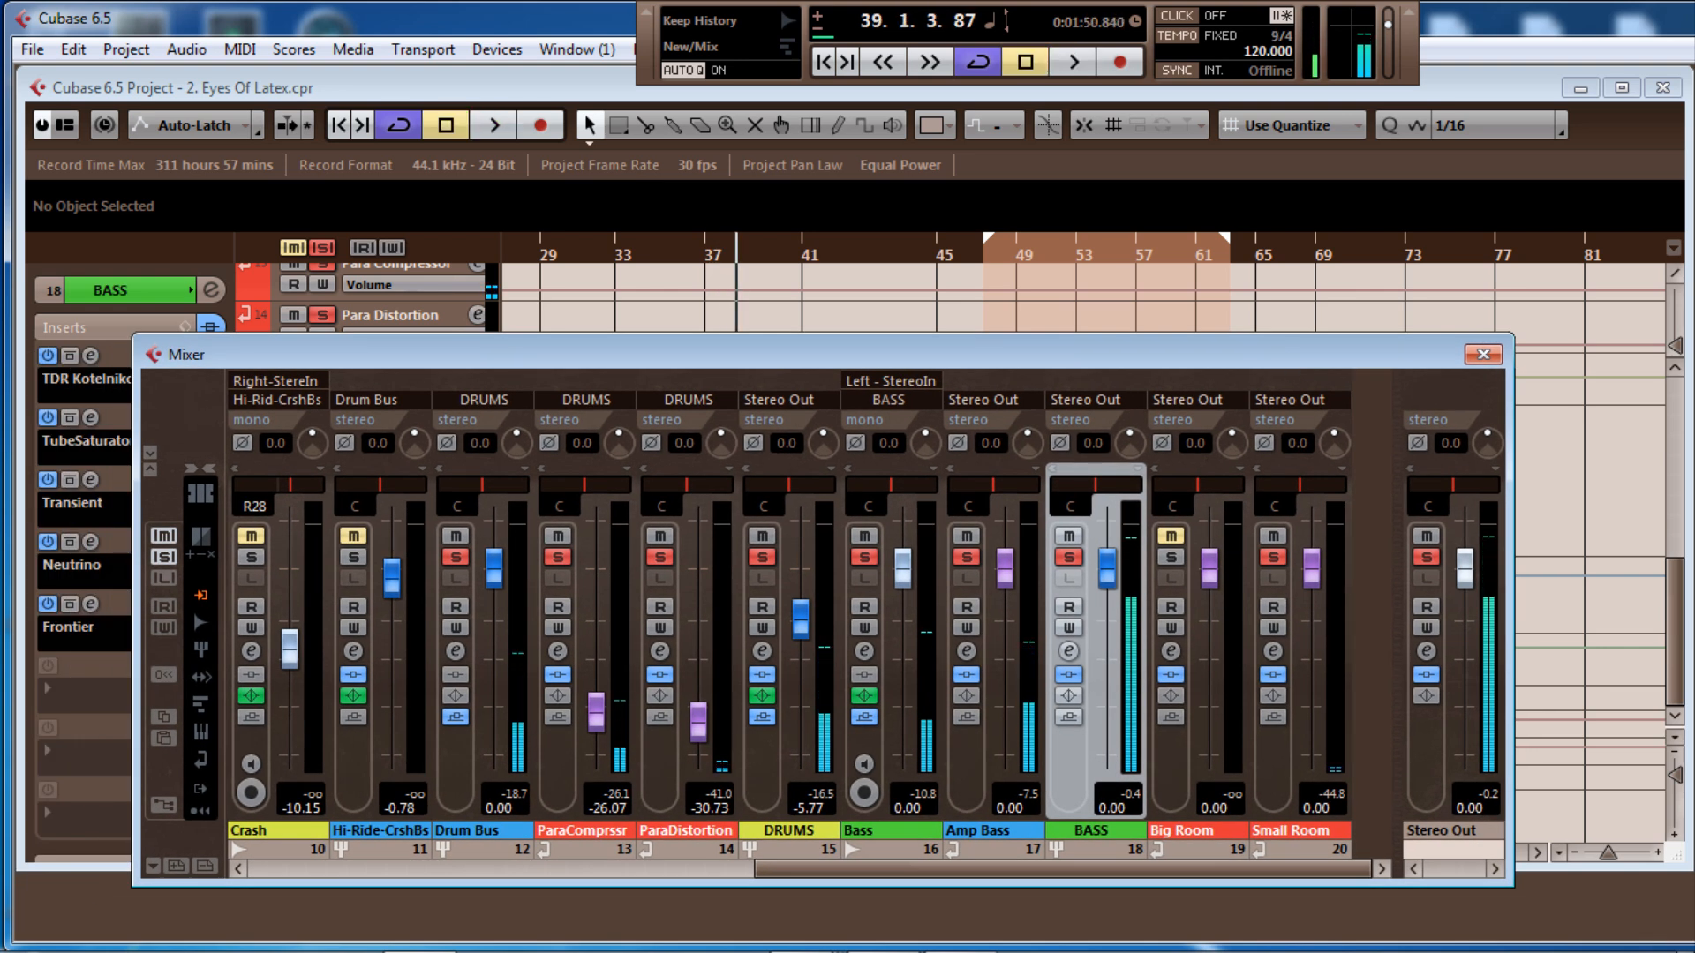